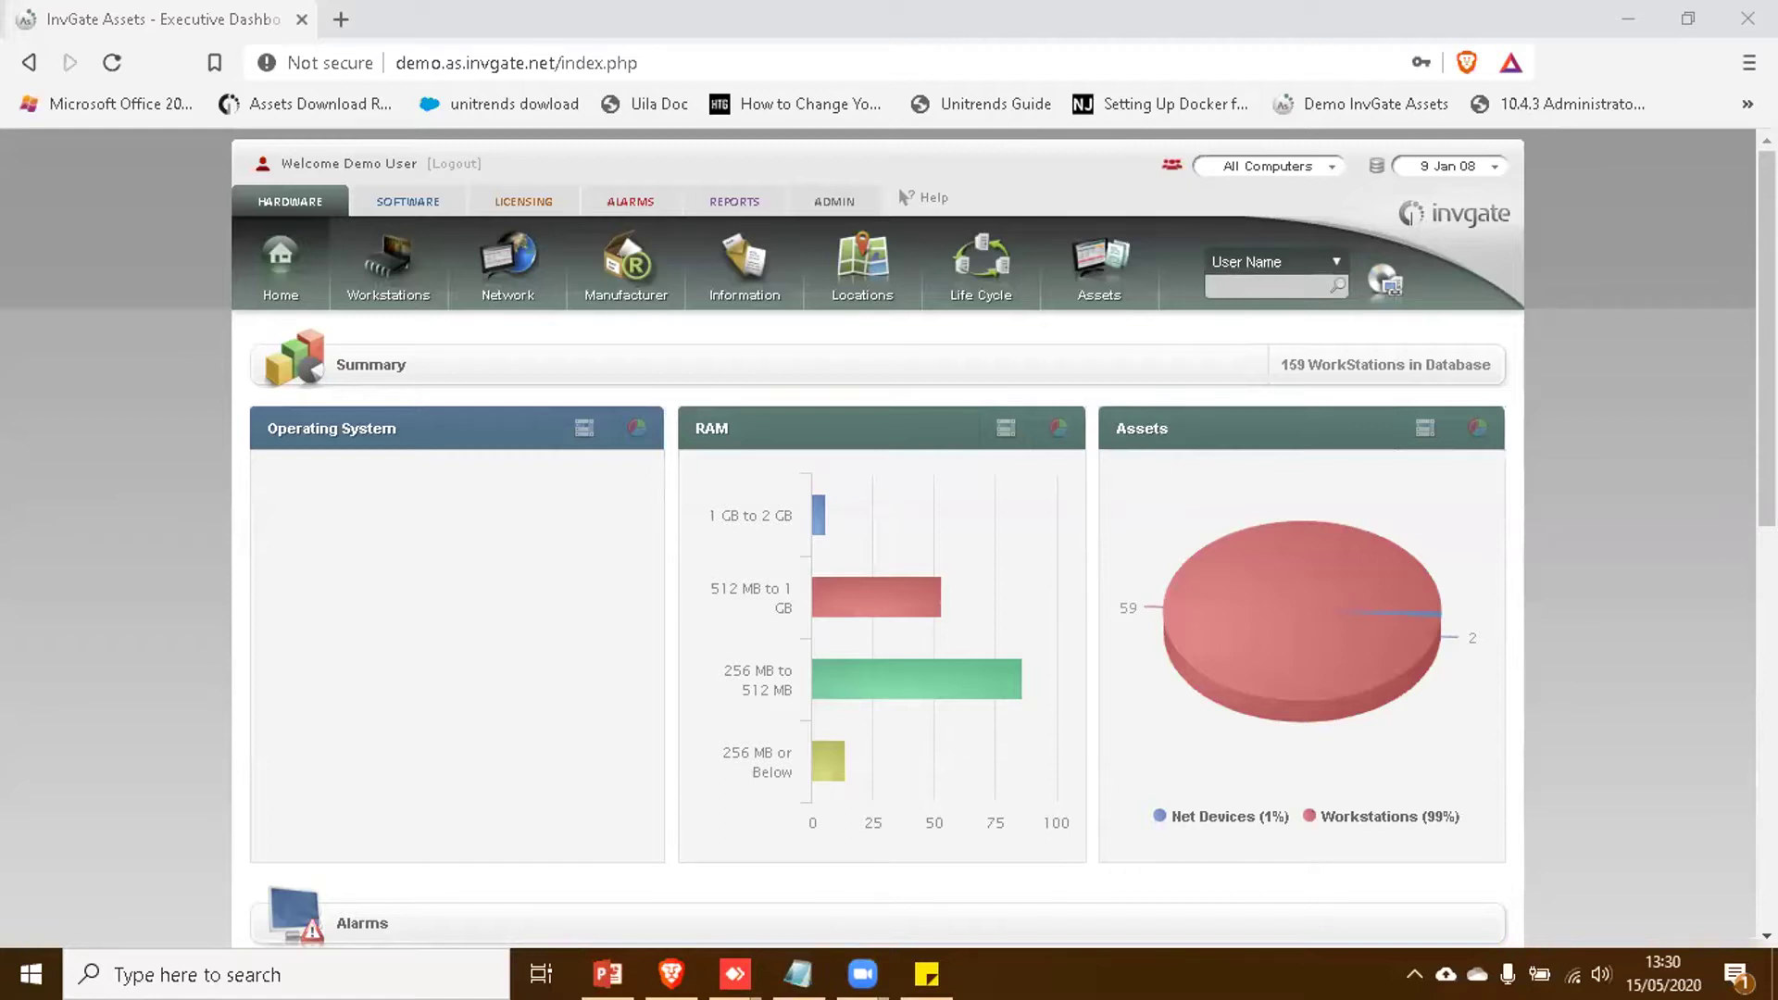
Step: Open Groups Config under Admin to see the All Computers group with 831 workstations
left_click(832, 203)
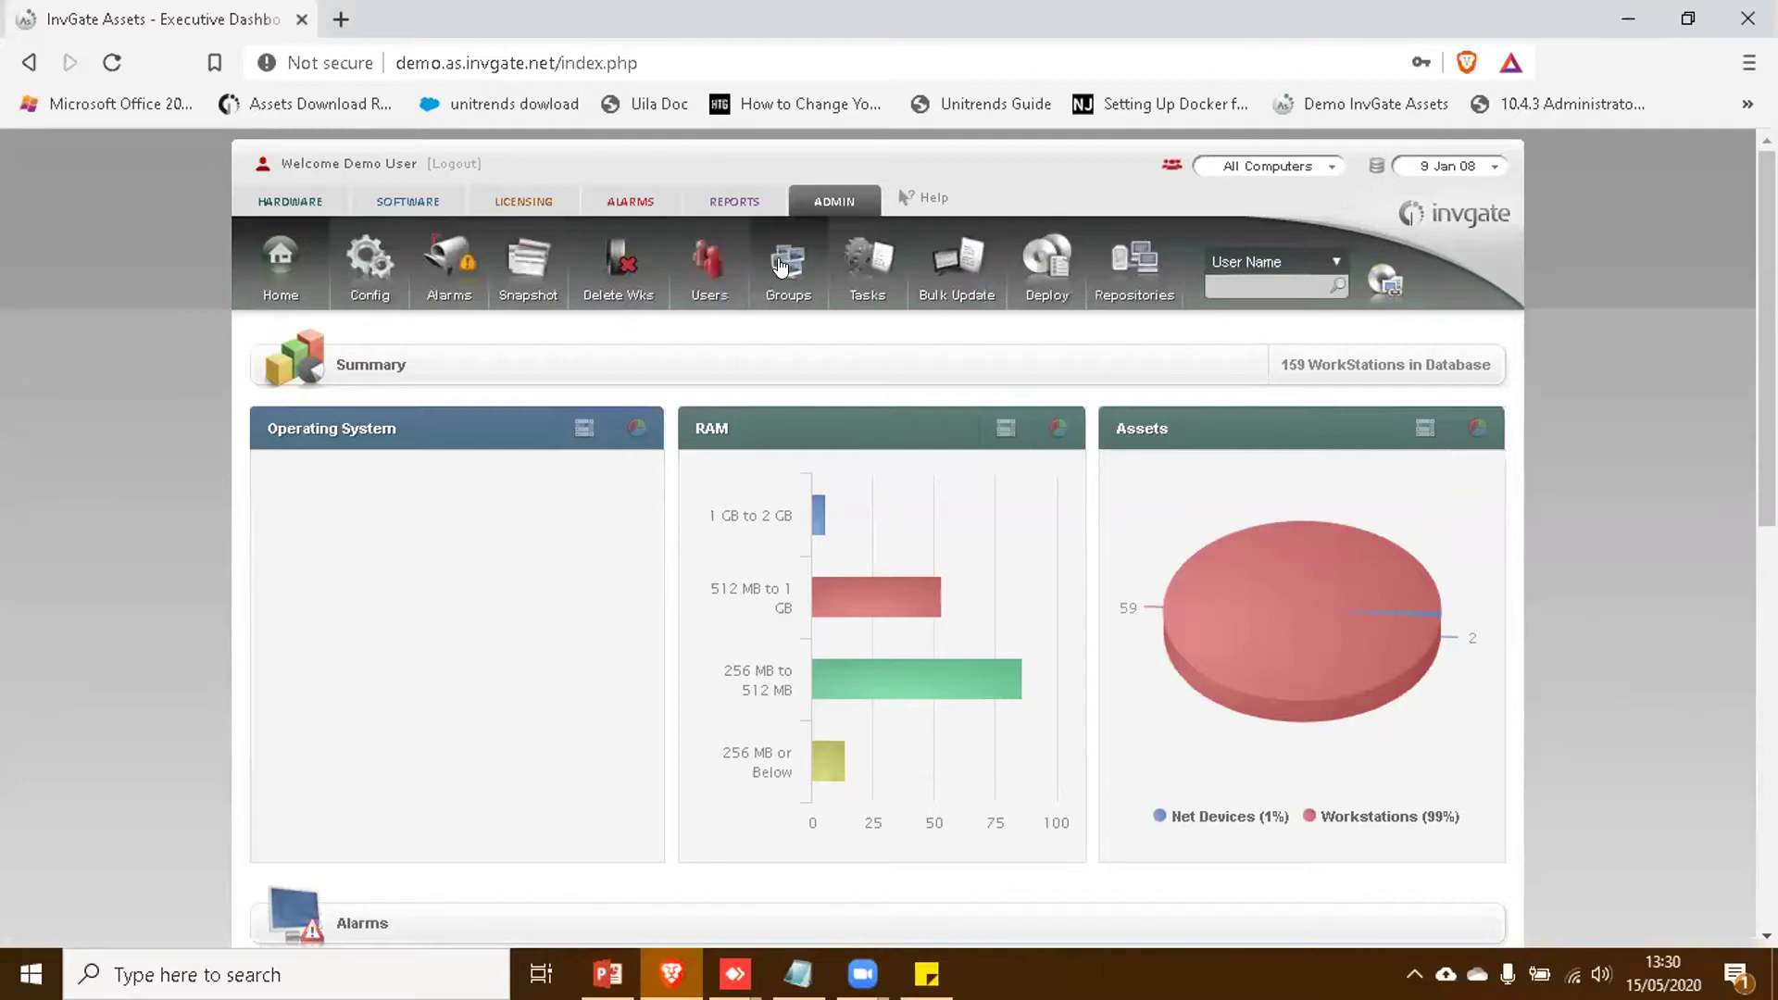
left_click(781, 267)
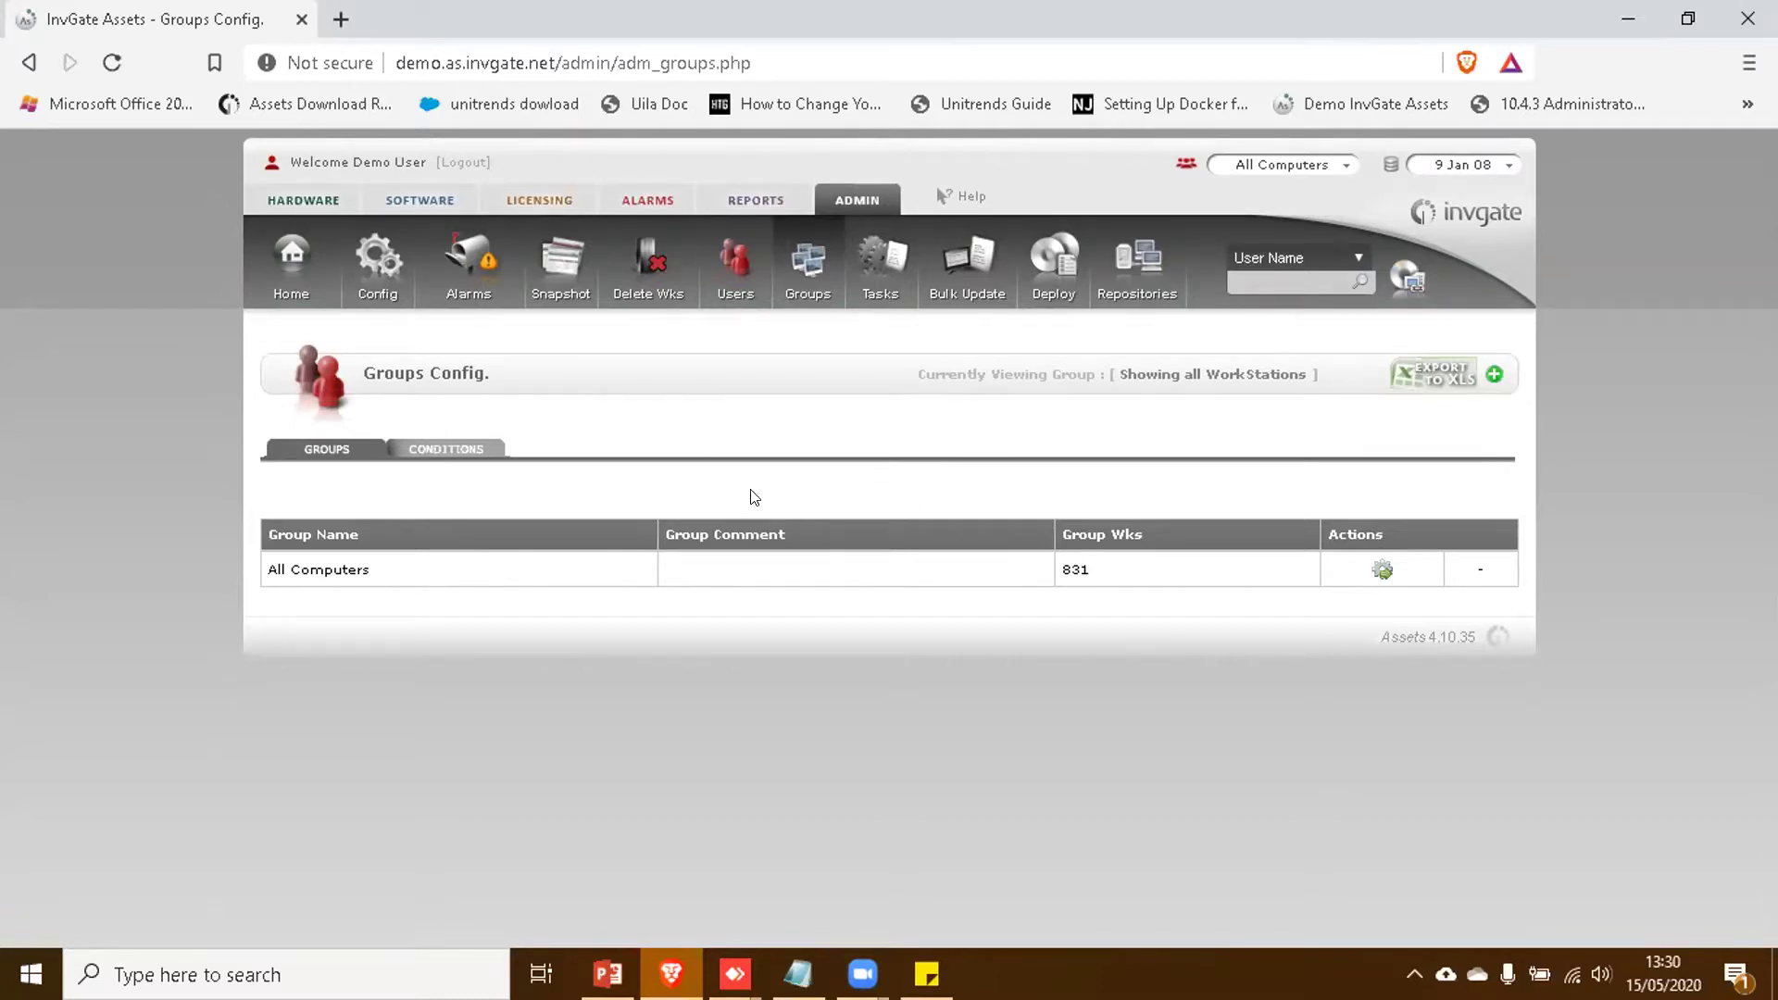
Step: Open User Management from the Admin toolbar to see the single user entry
left_click(730, 281)
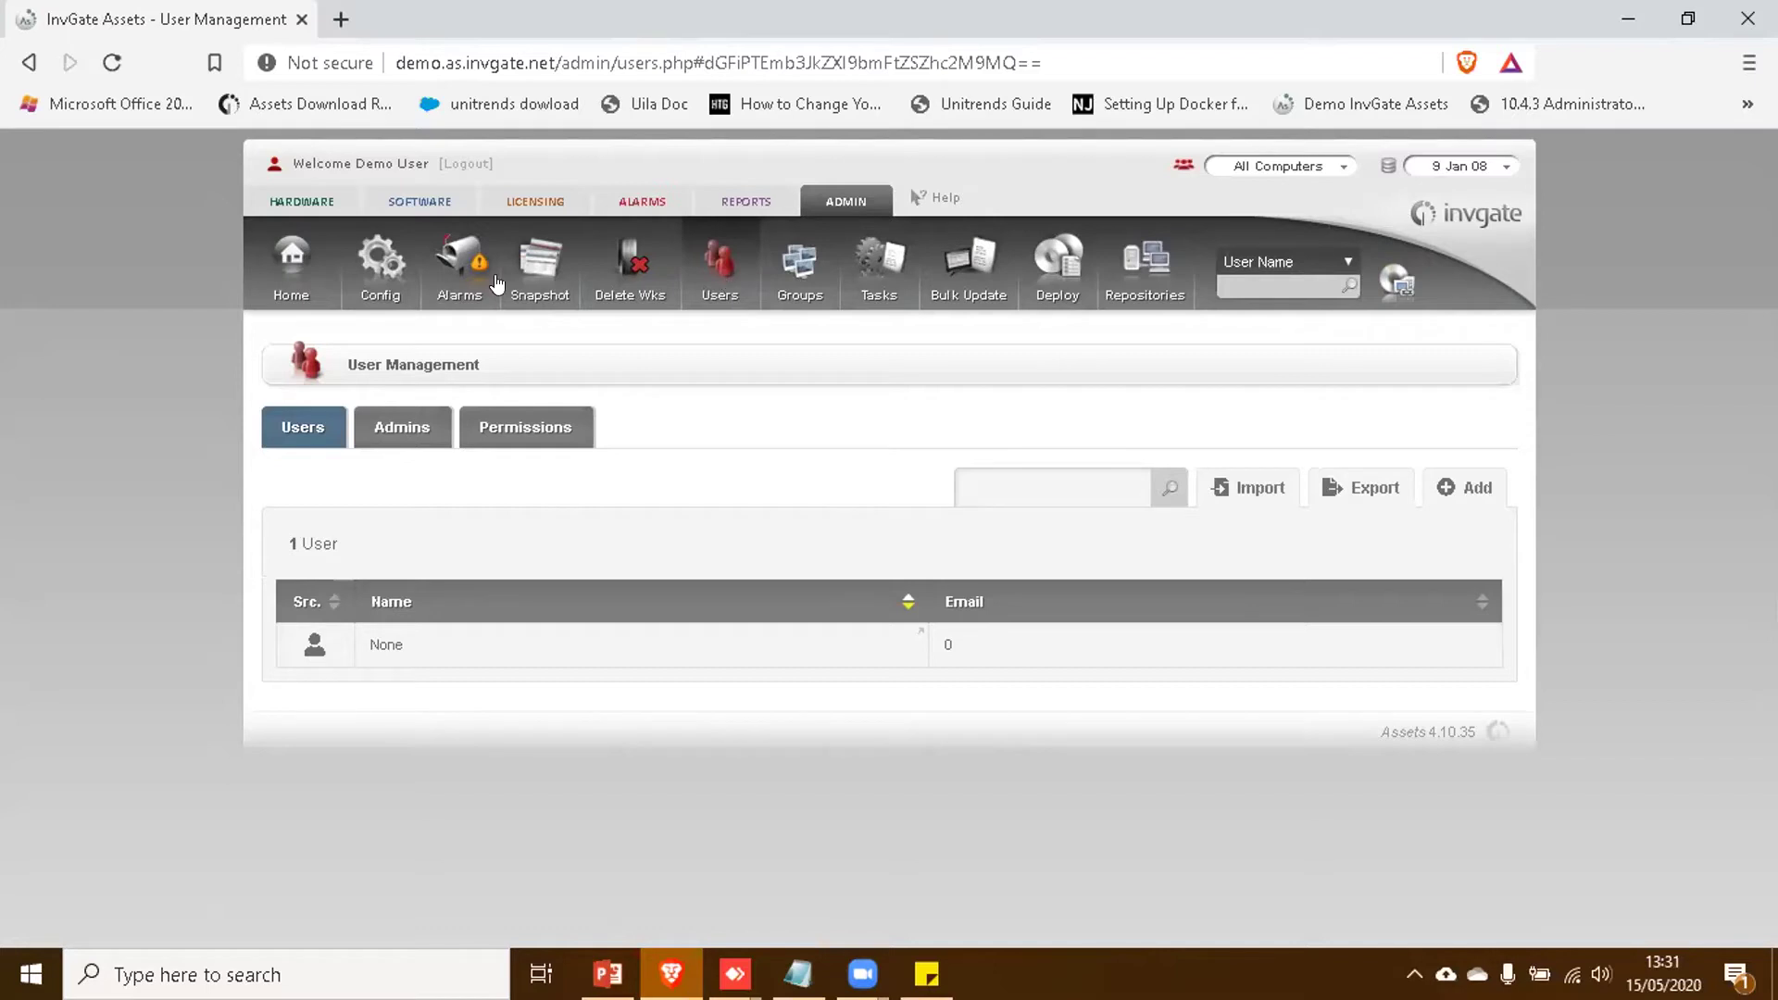
Step: Browse the 30 admin accounts and permission groups like Administrator, Demo Group and Workstations Admins
left_click(371, 427)
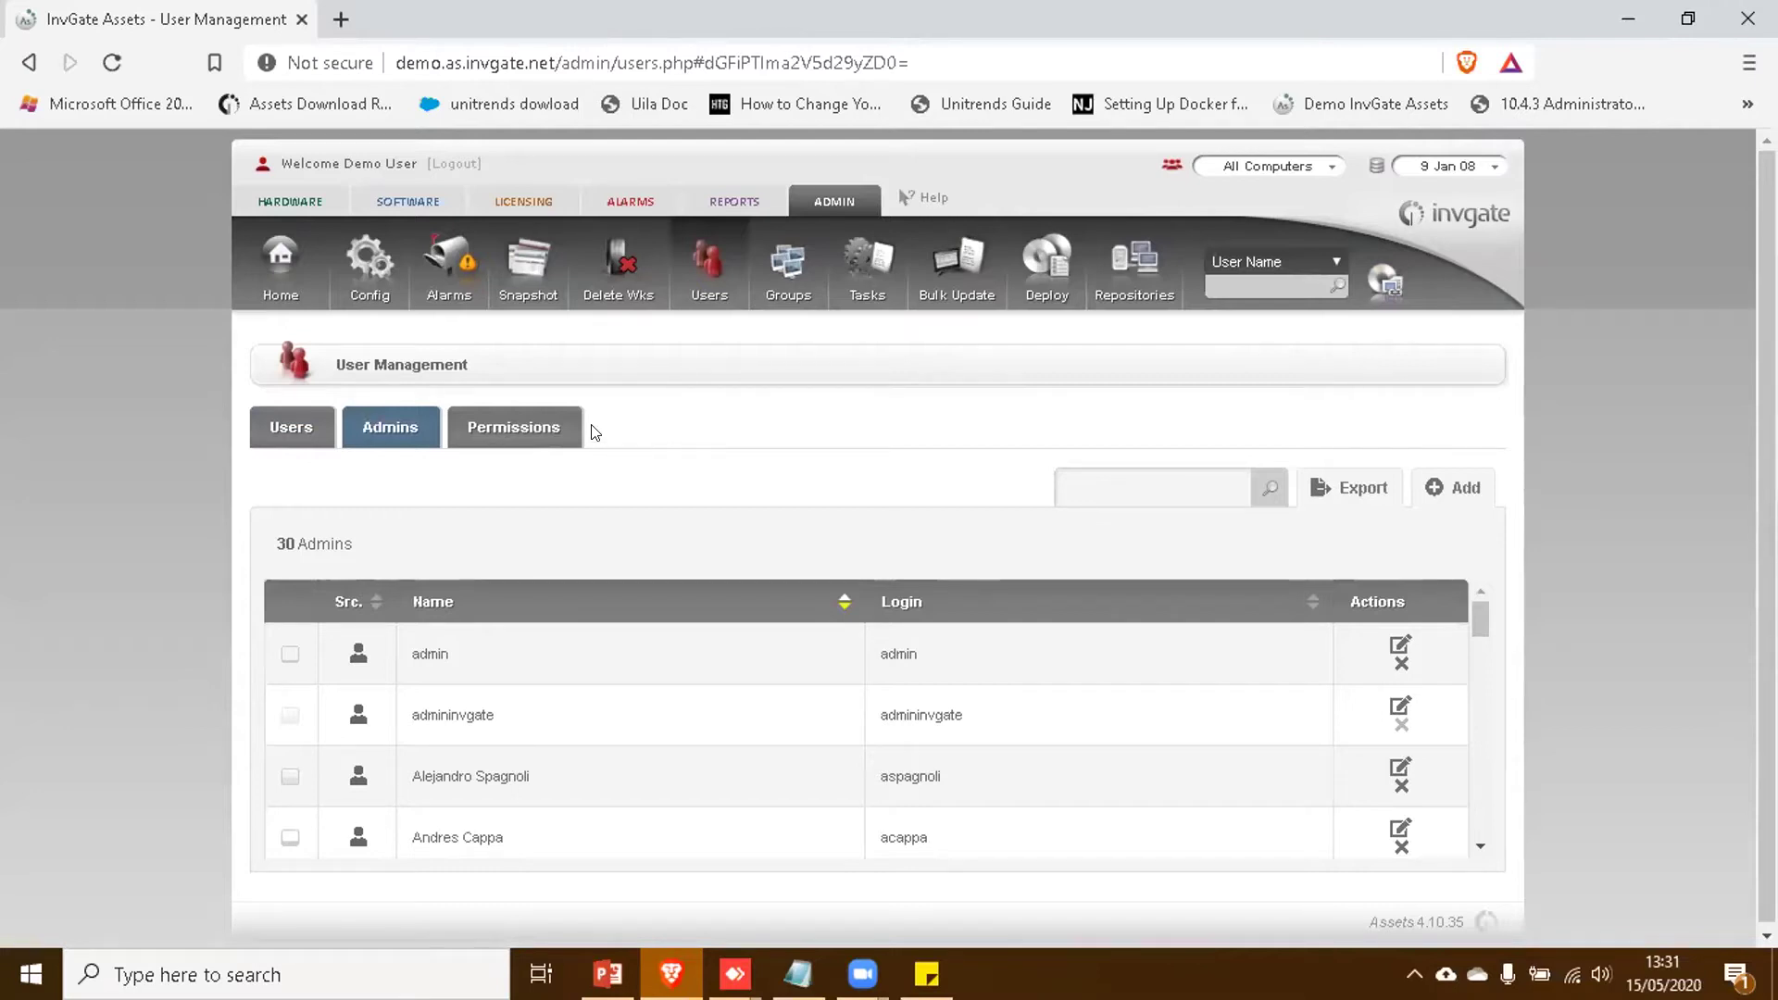
left_click(557, 431)
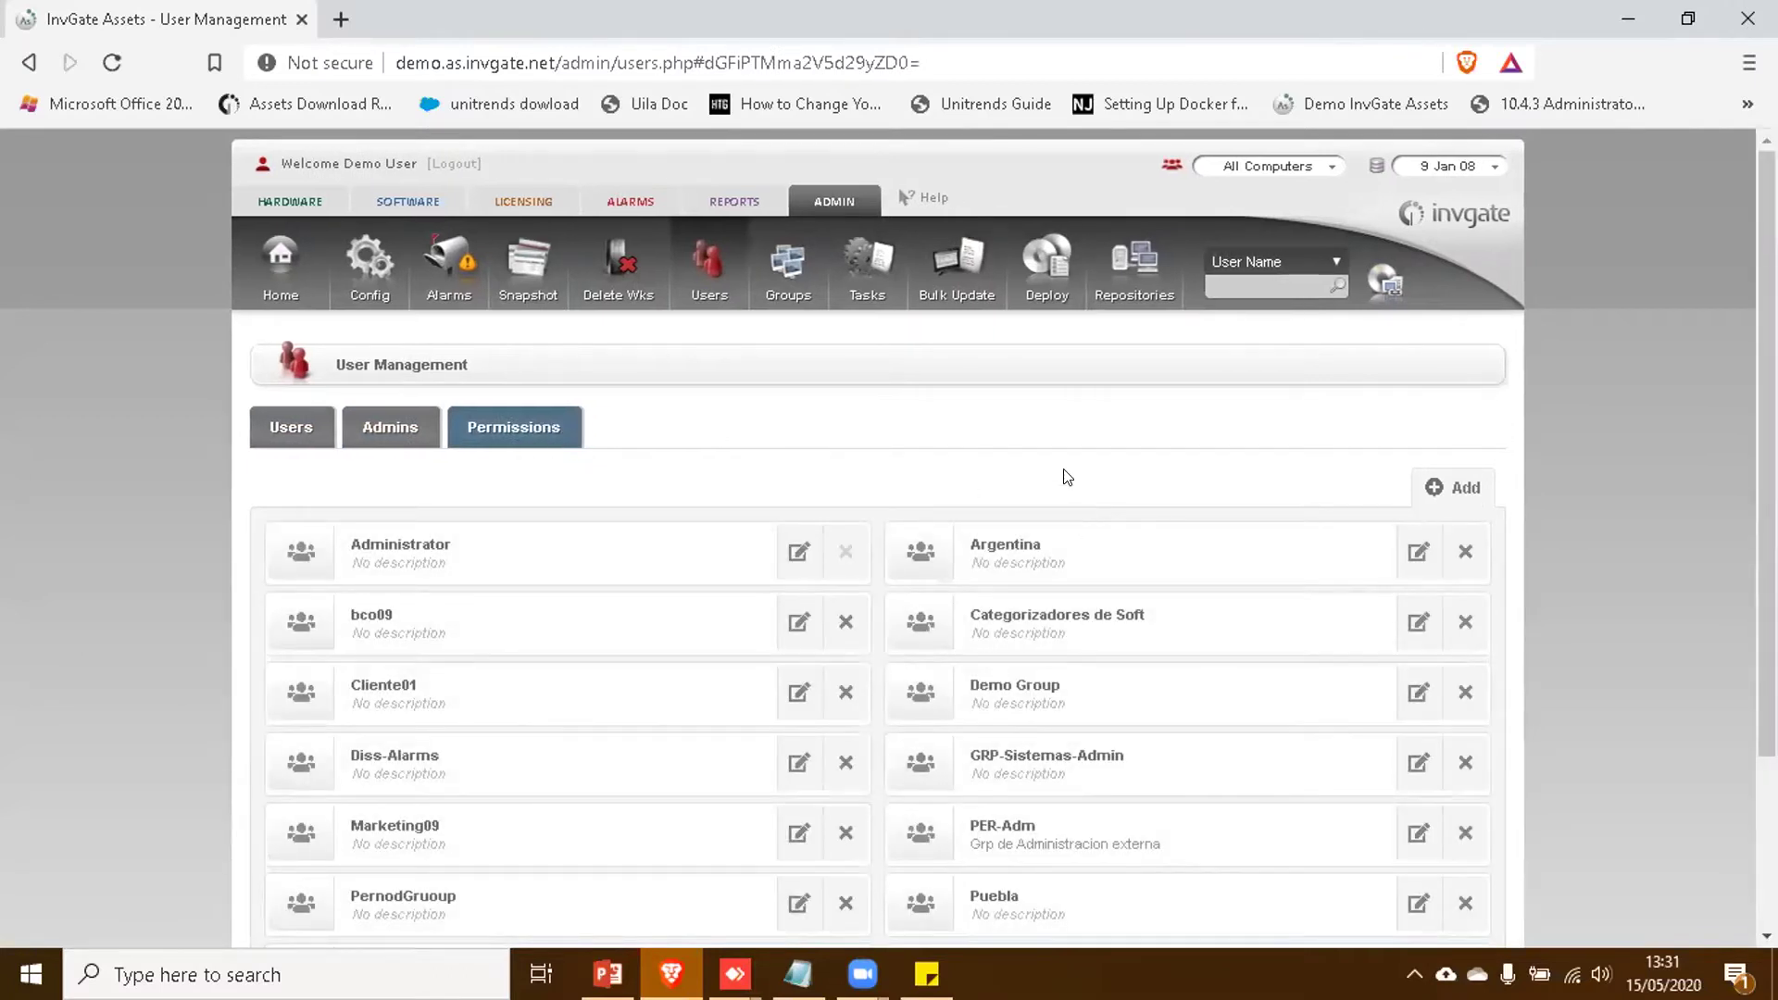
scroll(995, 444, "down", 2)
scroll(995, 445, "down", 1)
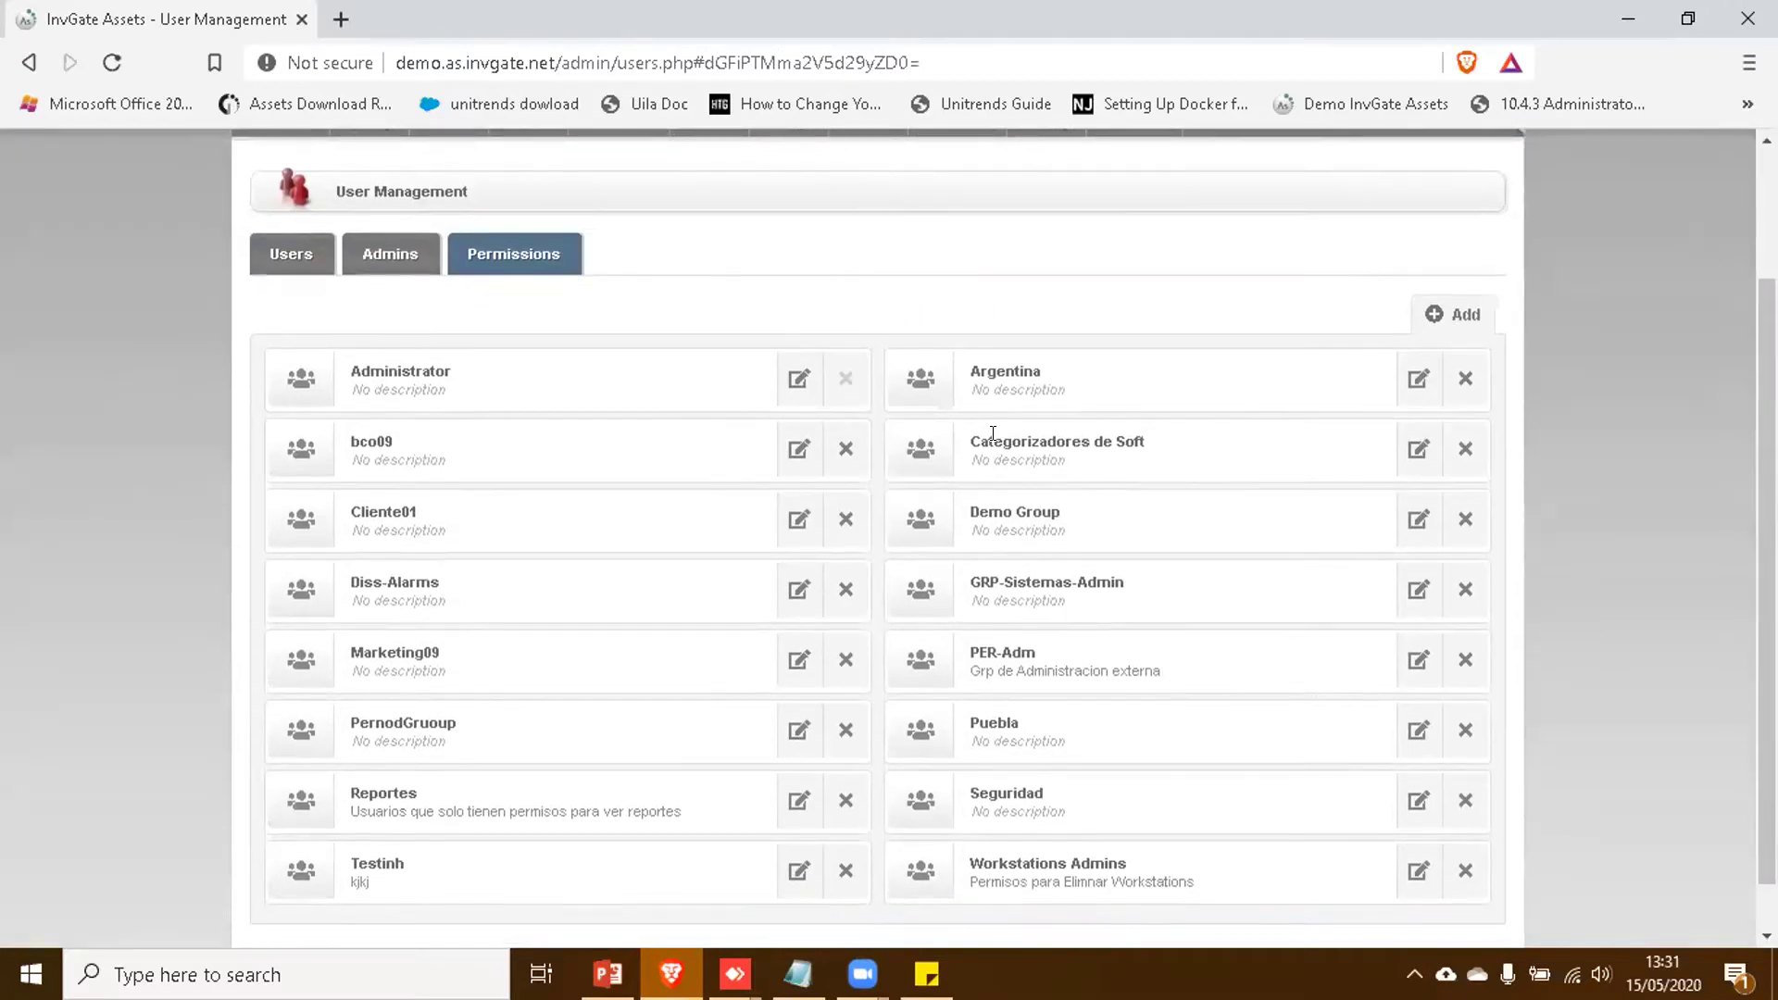
scroll(393, 262, "up", 3)
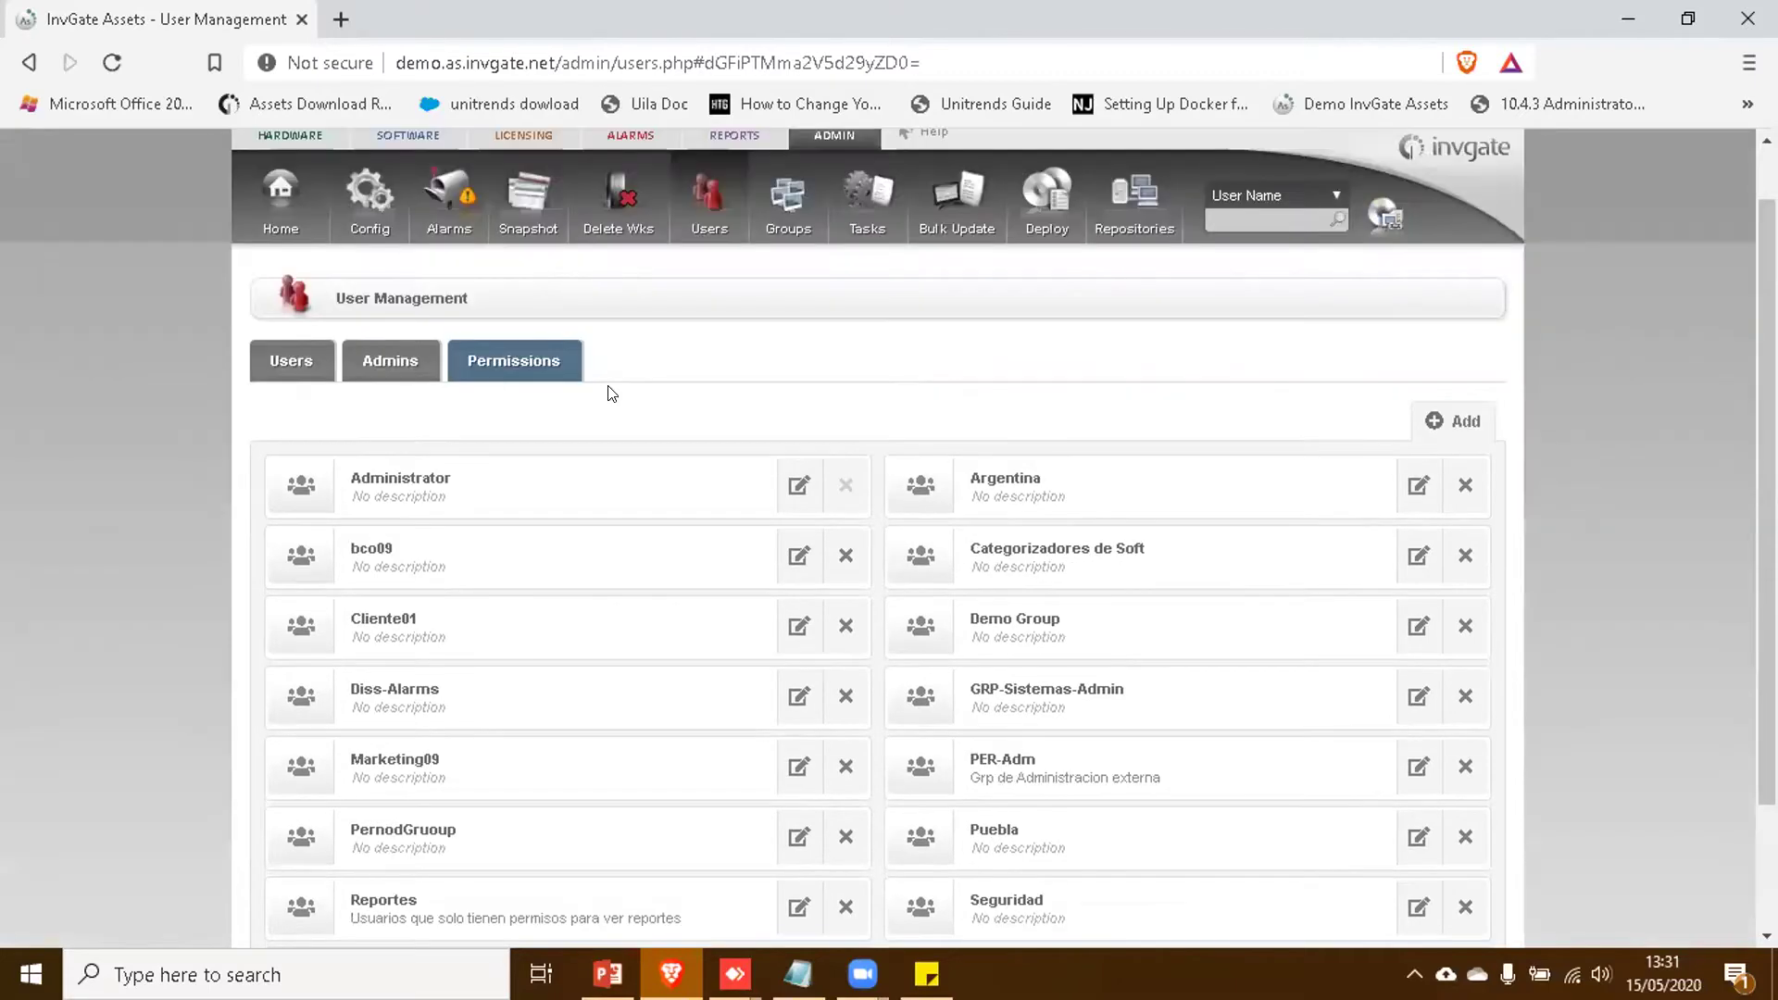
left_click(393, 407)
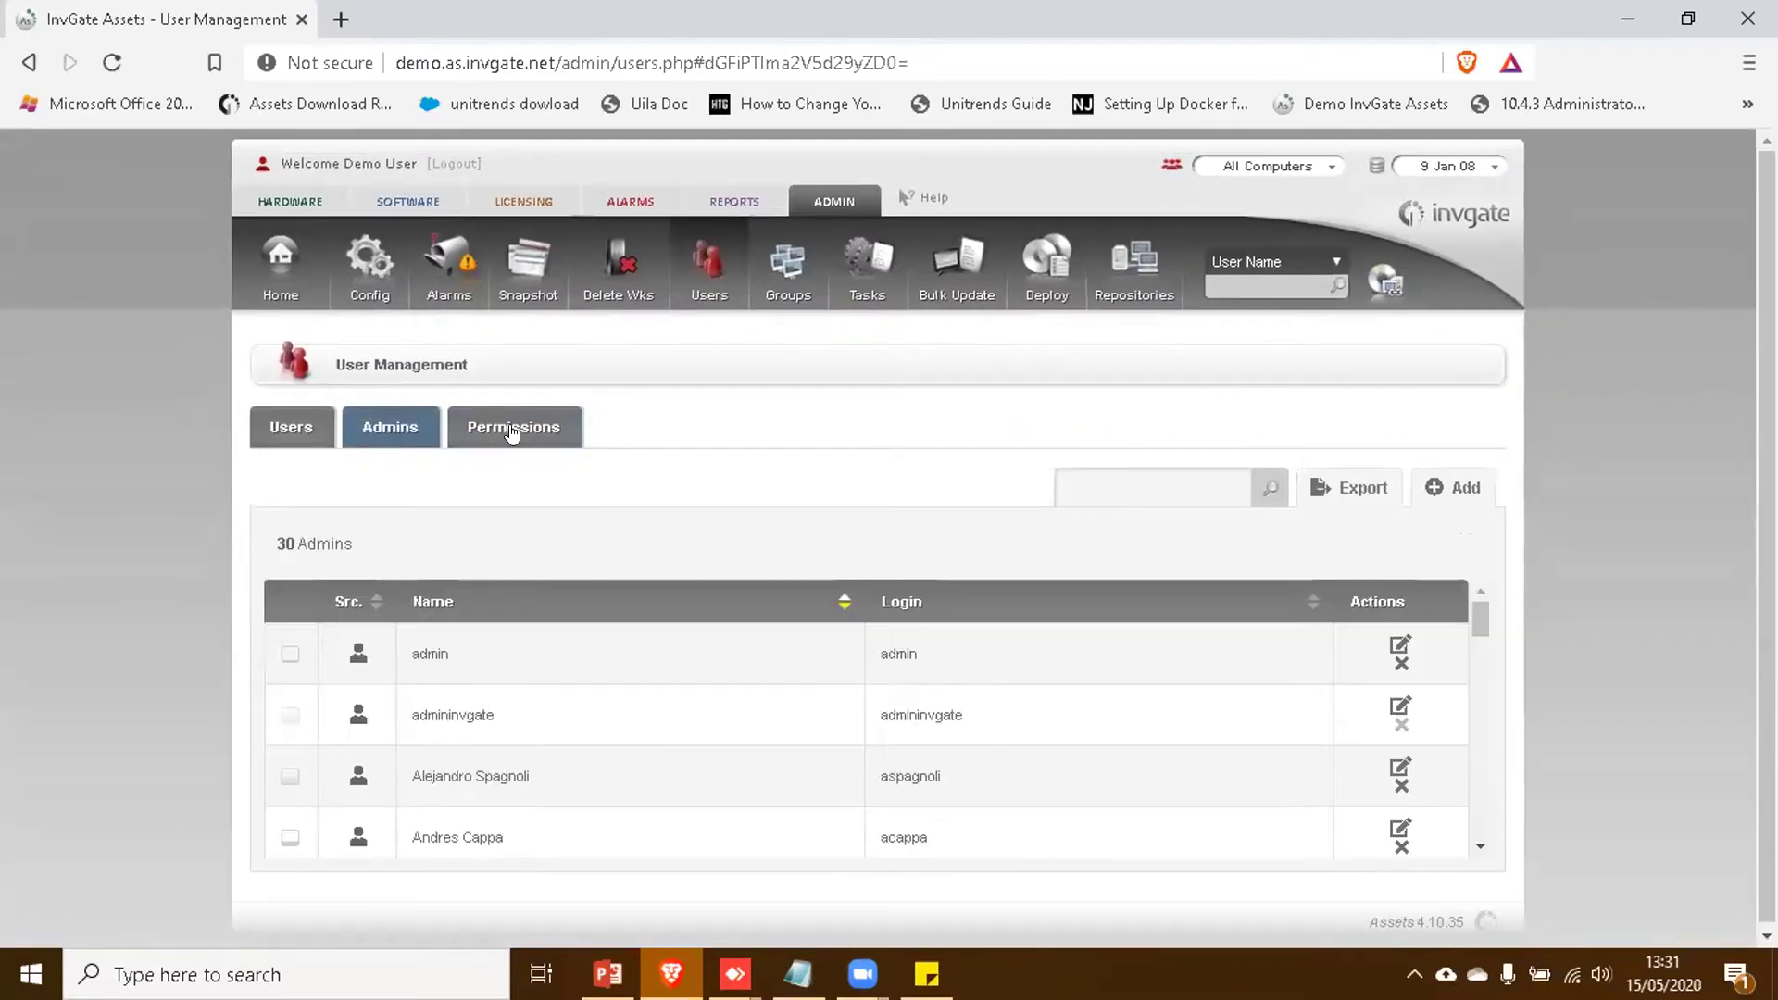
left_click(510, 429)
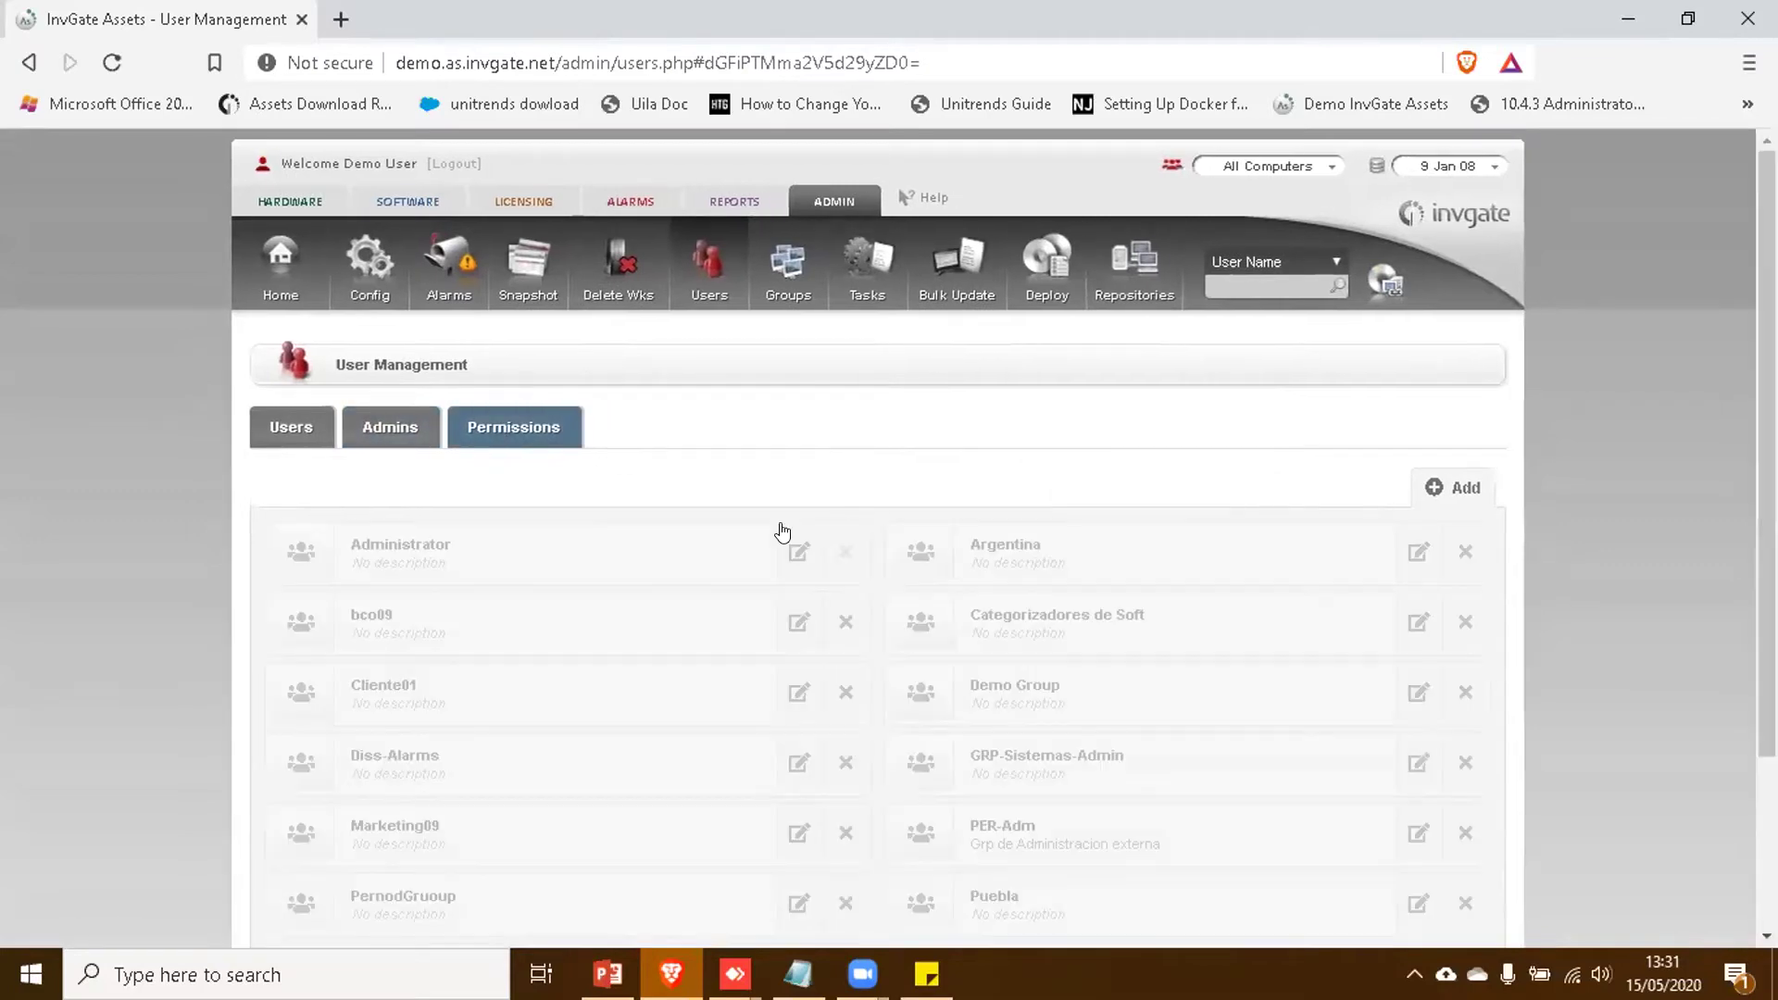
mouse_move(304, 205)
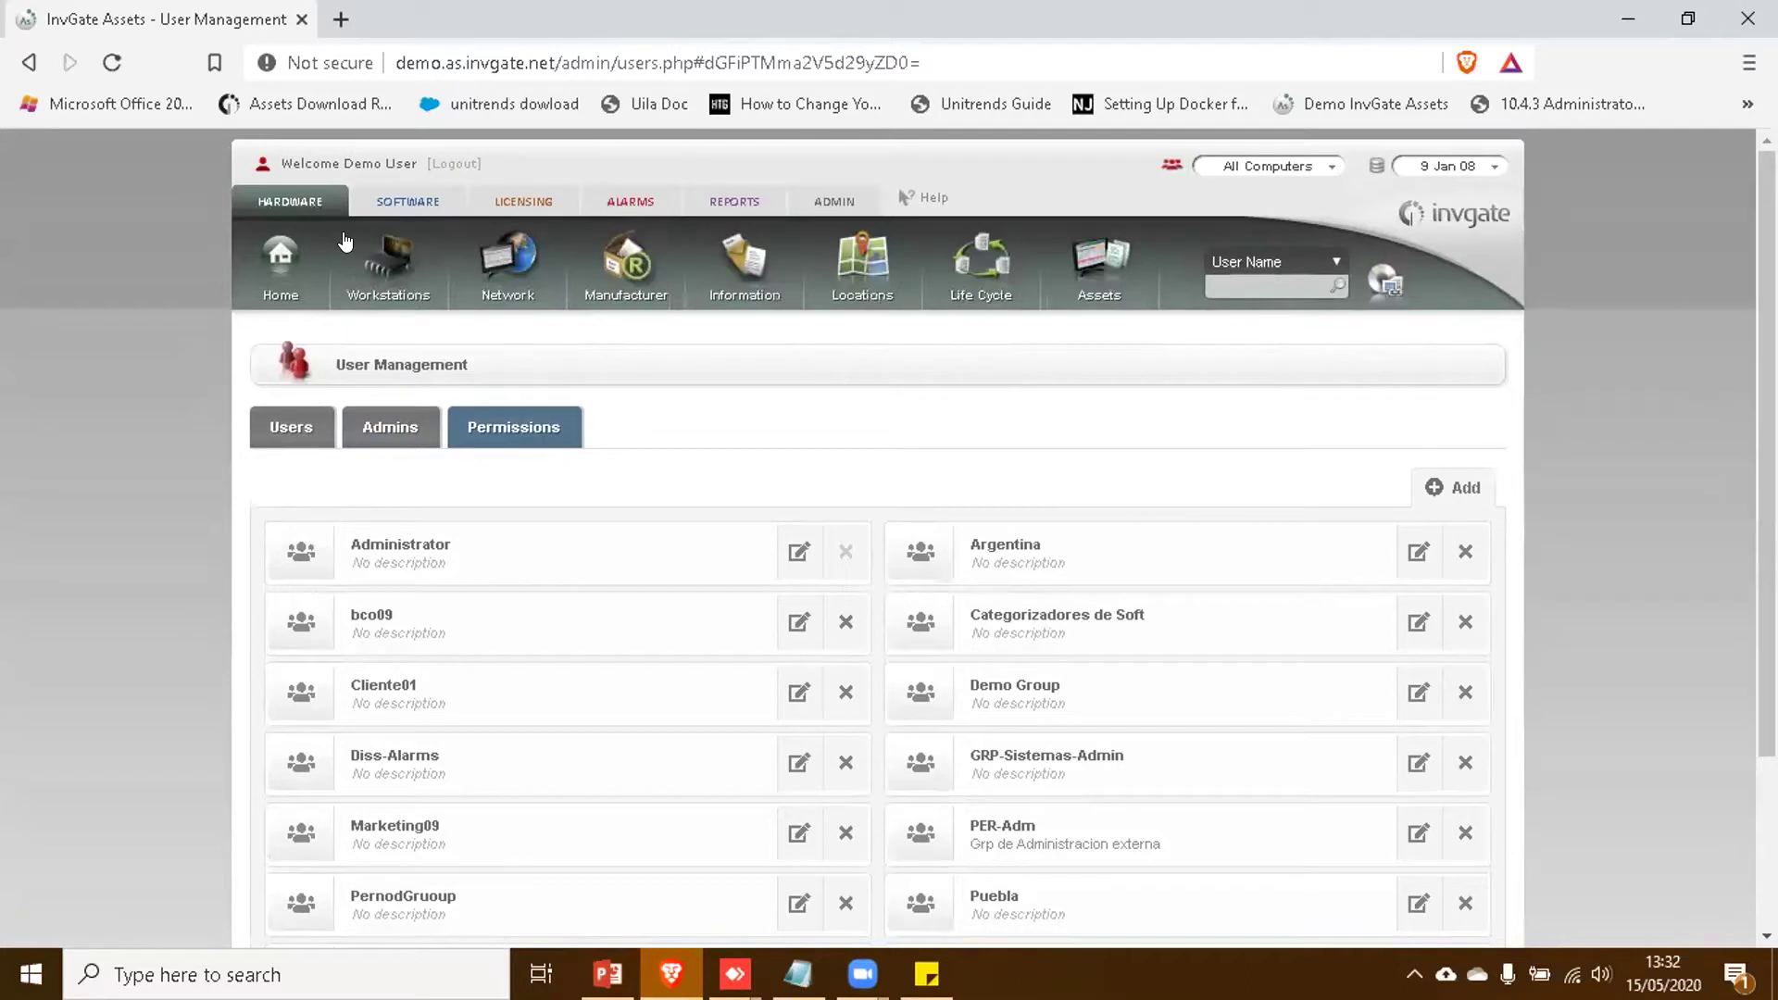
Step: Open ARGET-WS-800's details from the Workstations list, then bring the AnyDesk remote session forward
left_click(384, 266)
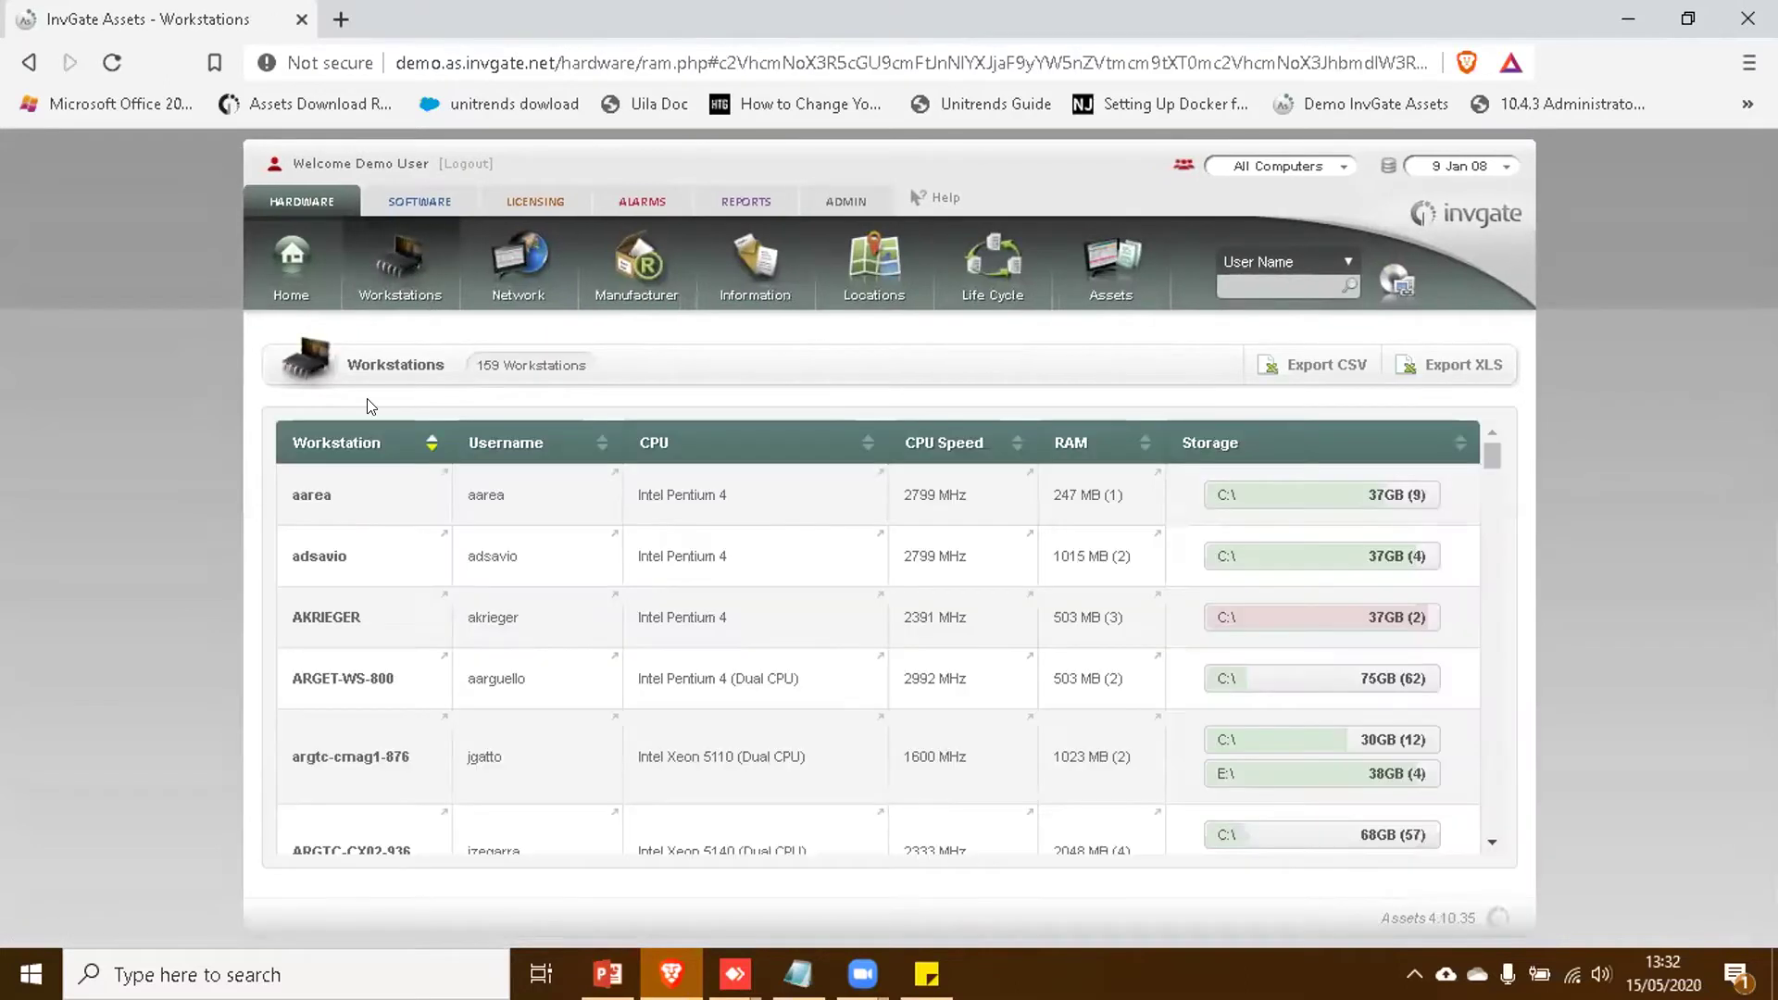
left_click(329, 676)
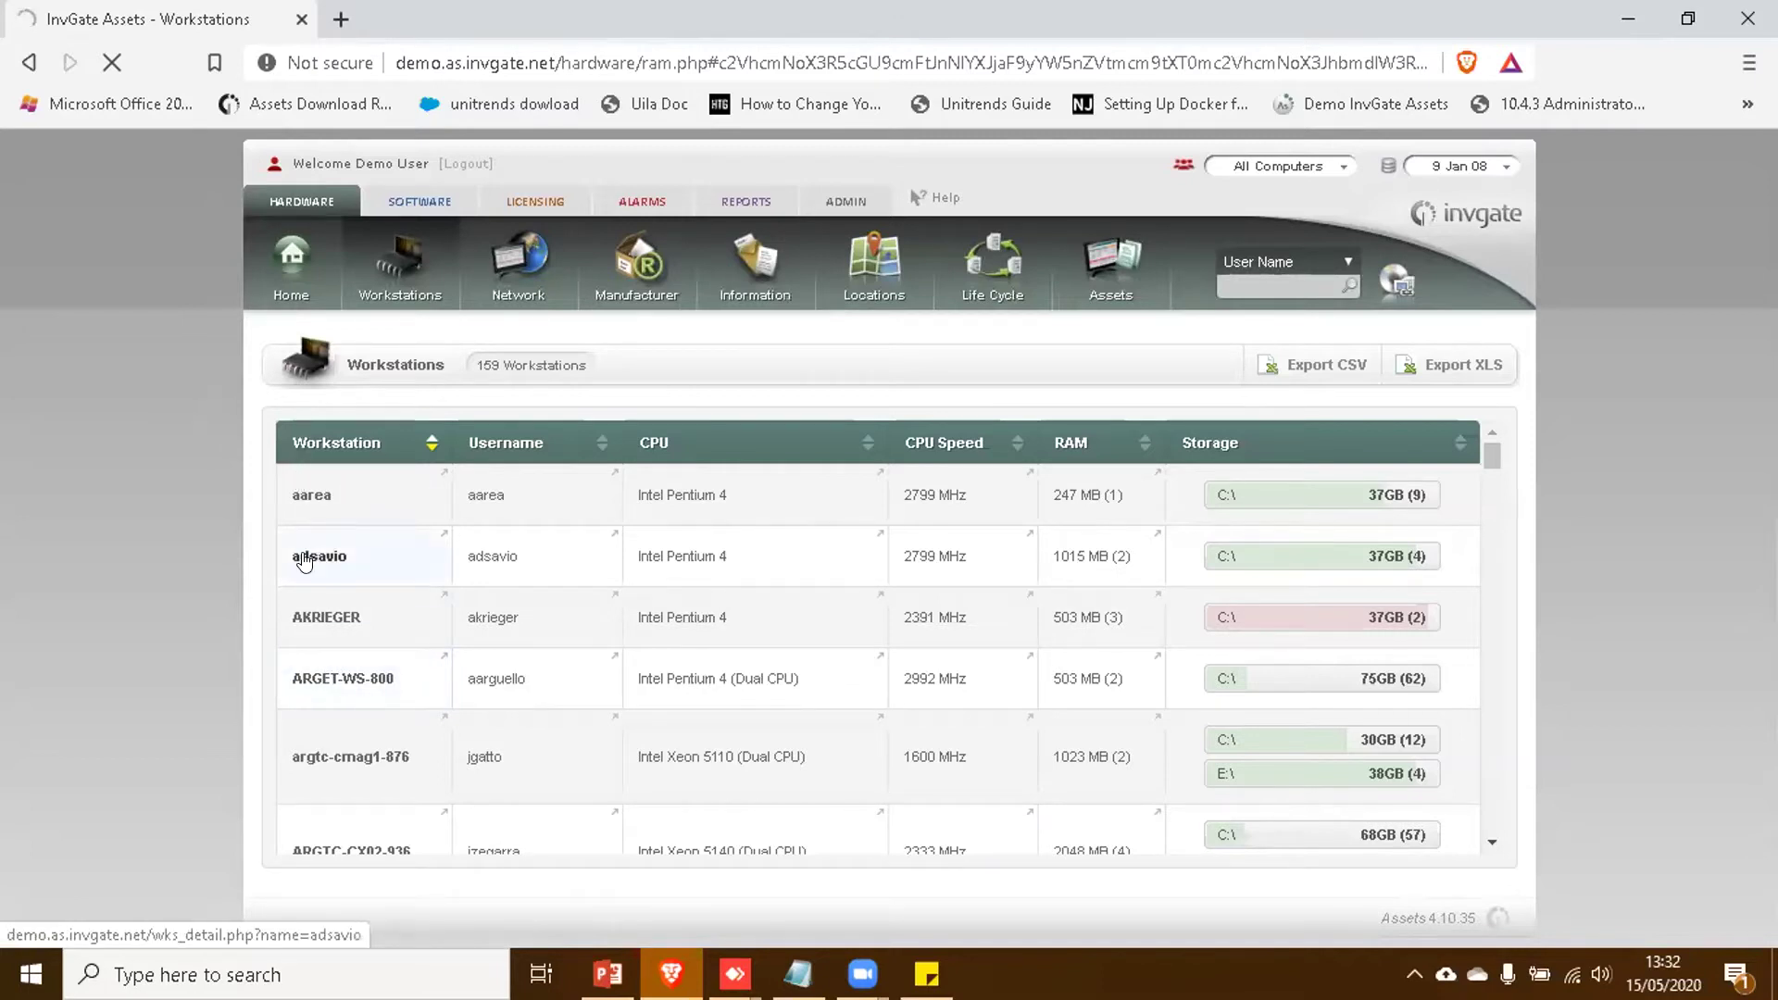
left_click(734, 974)
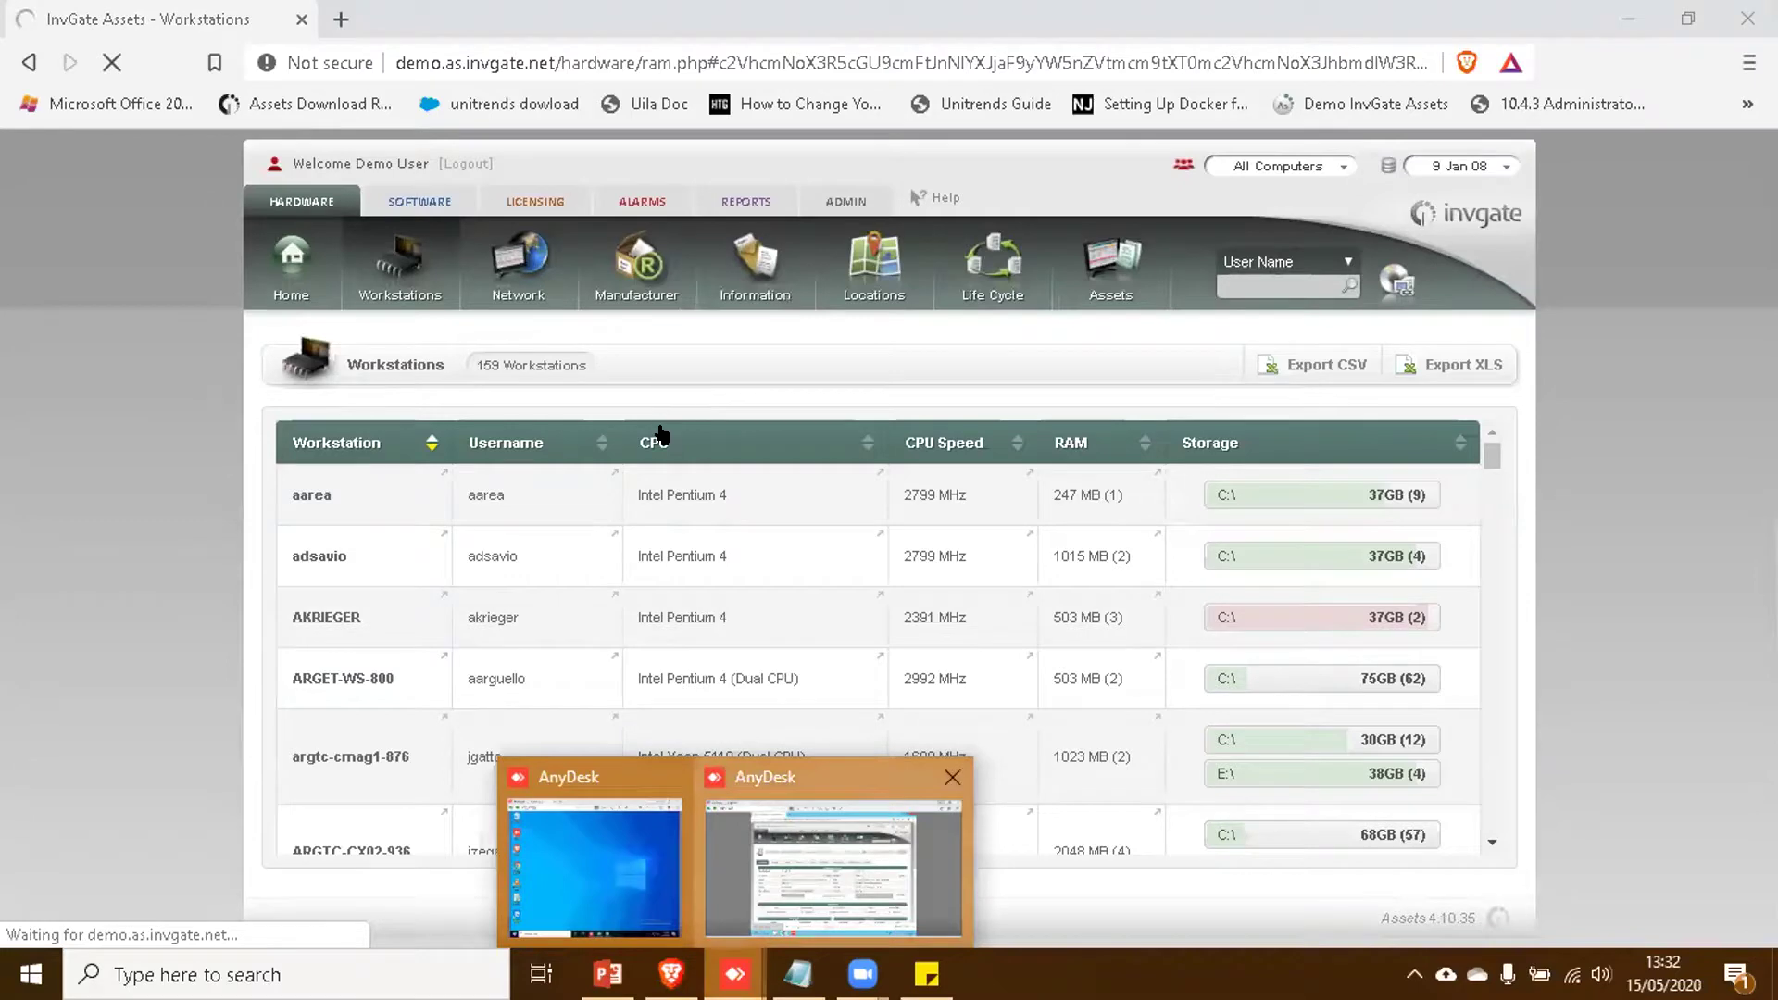
left_click(834, 868)
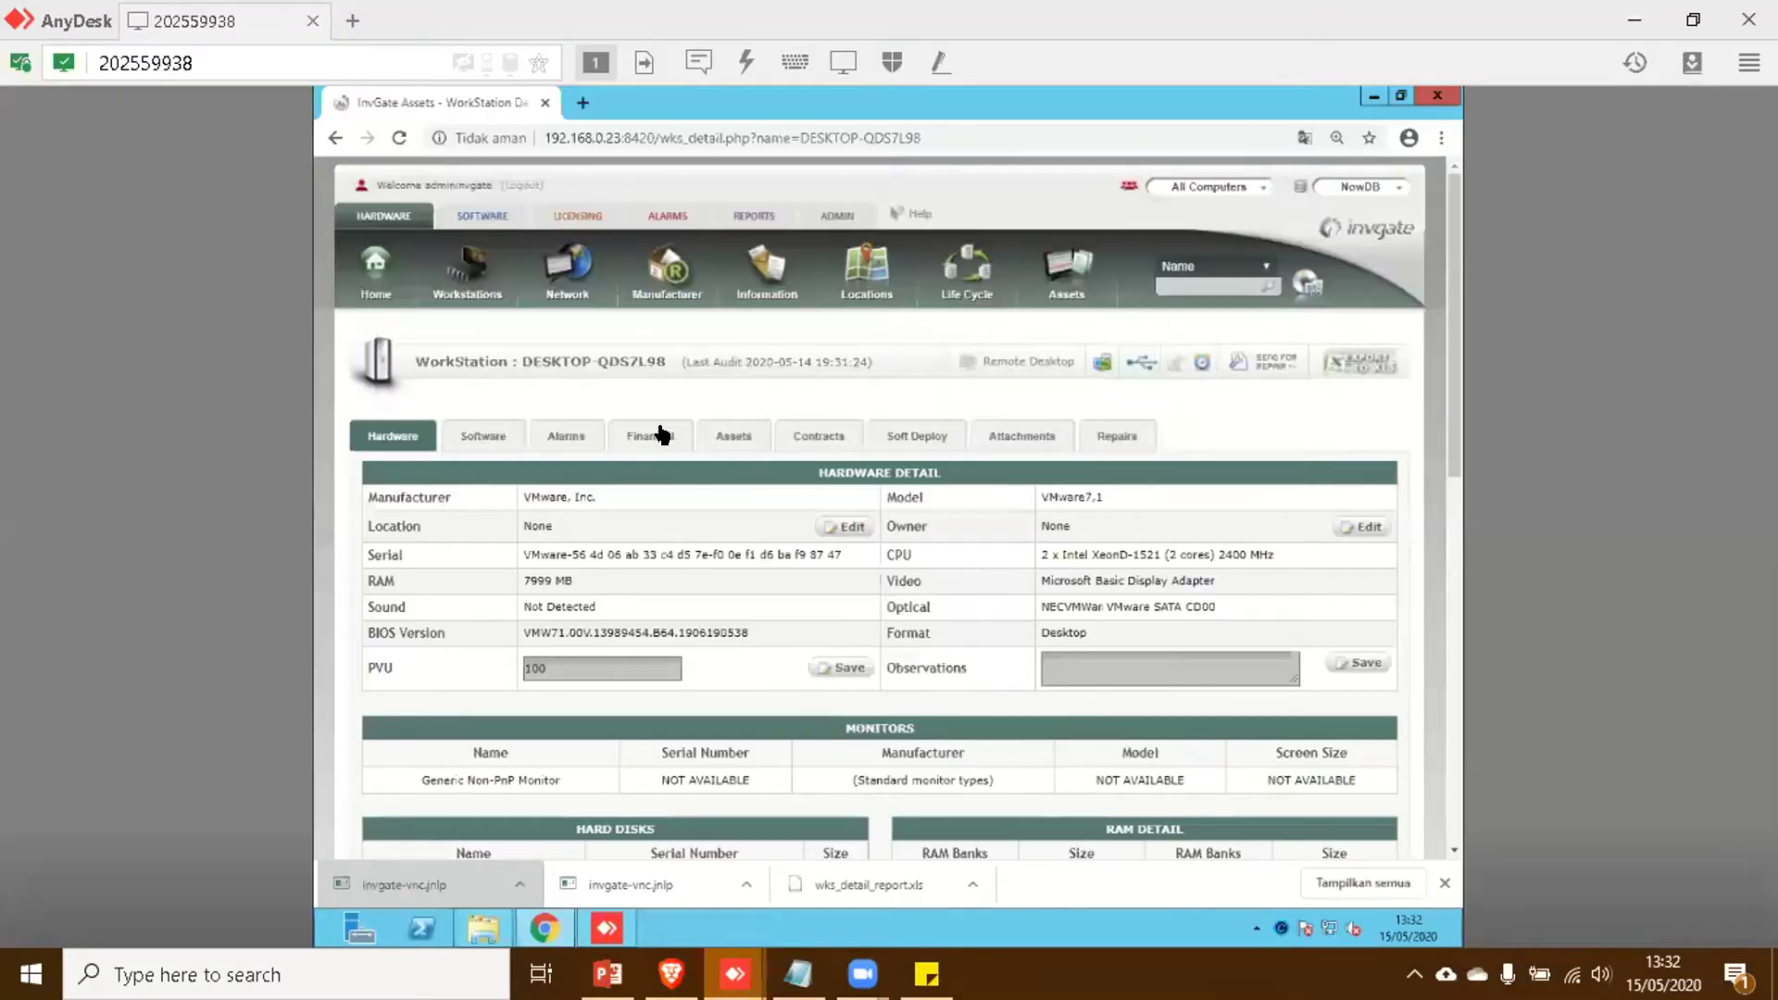
Step: On the remote server, view the workstation's Financial tab, Software Metering, then the four-workstation list
left_click(662, 435)
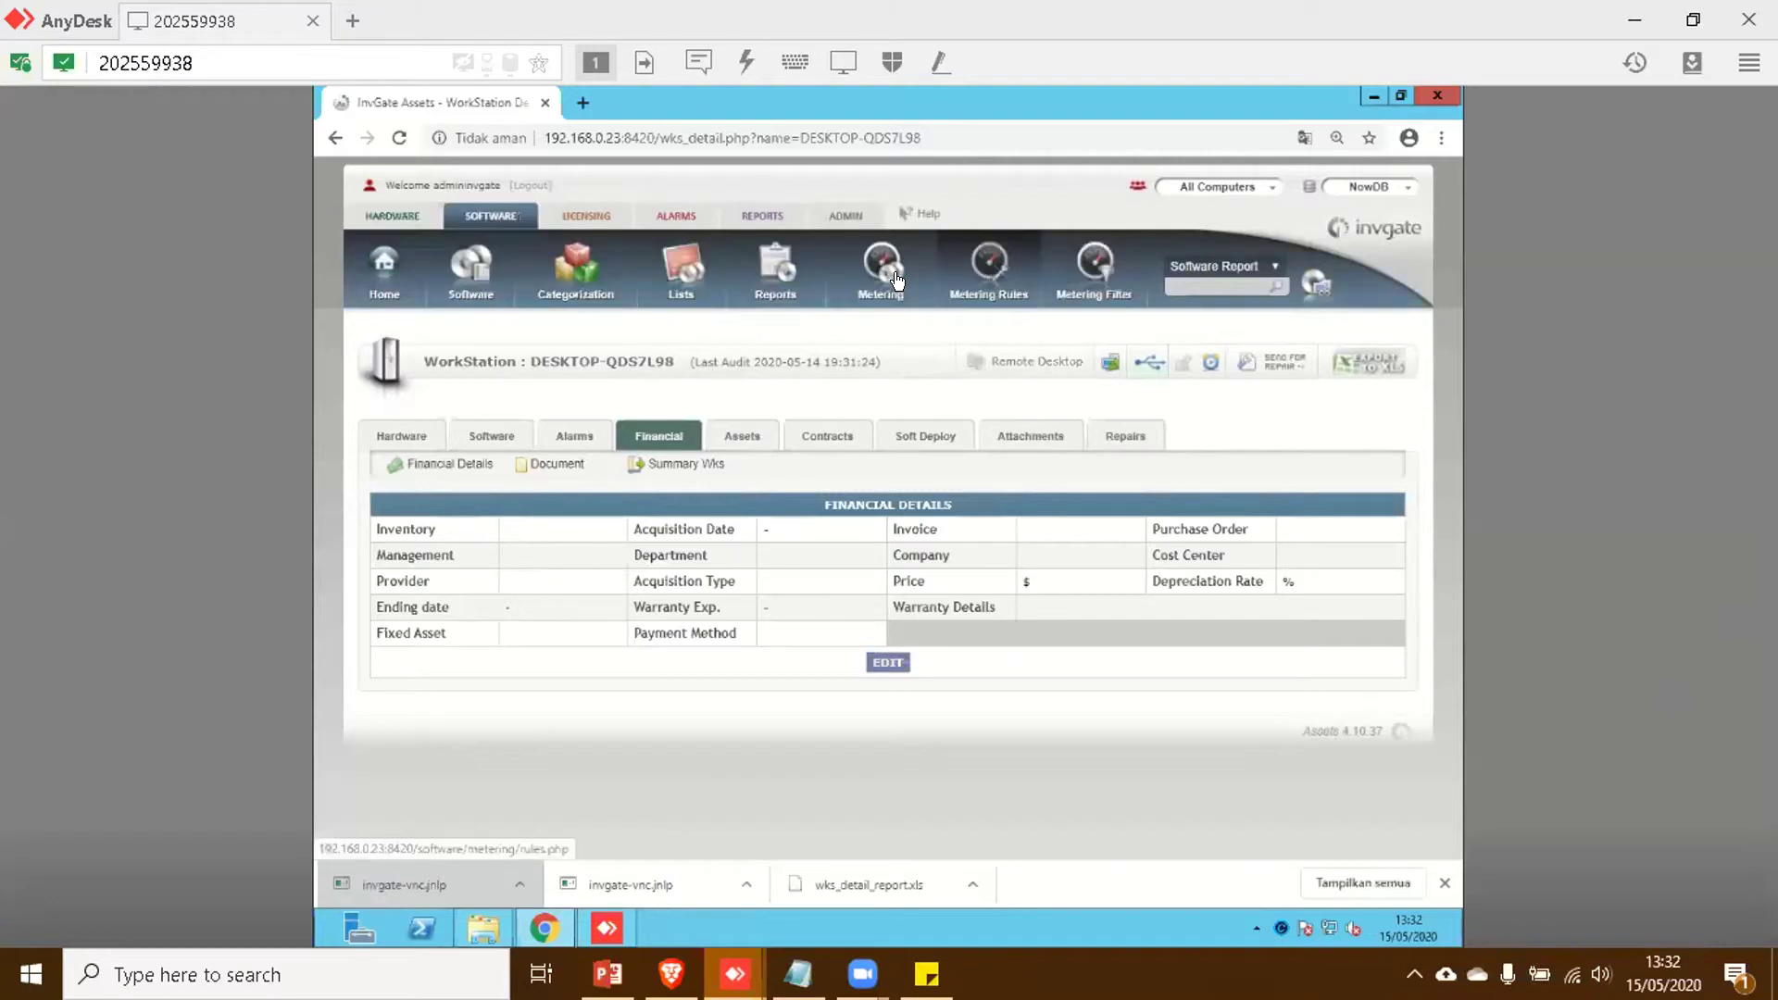
left_click(896, 279)
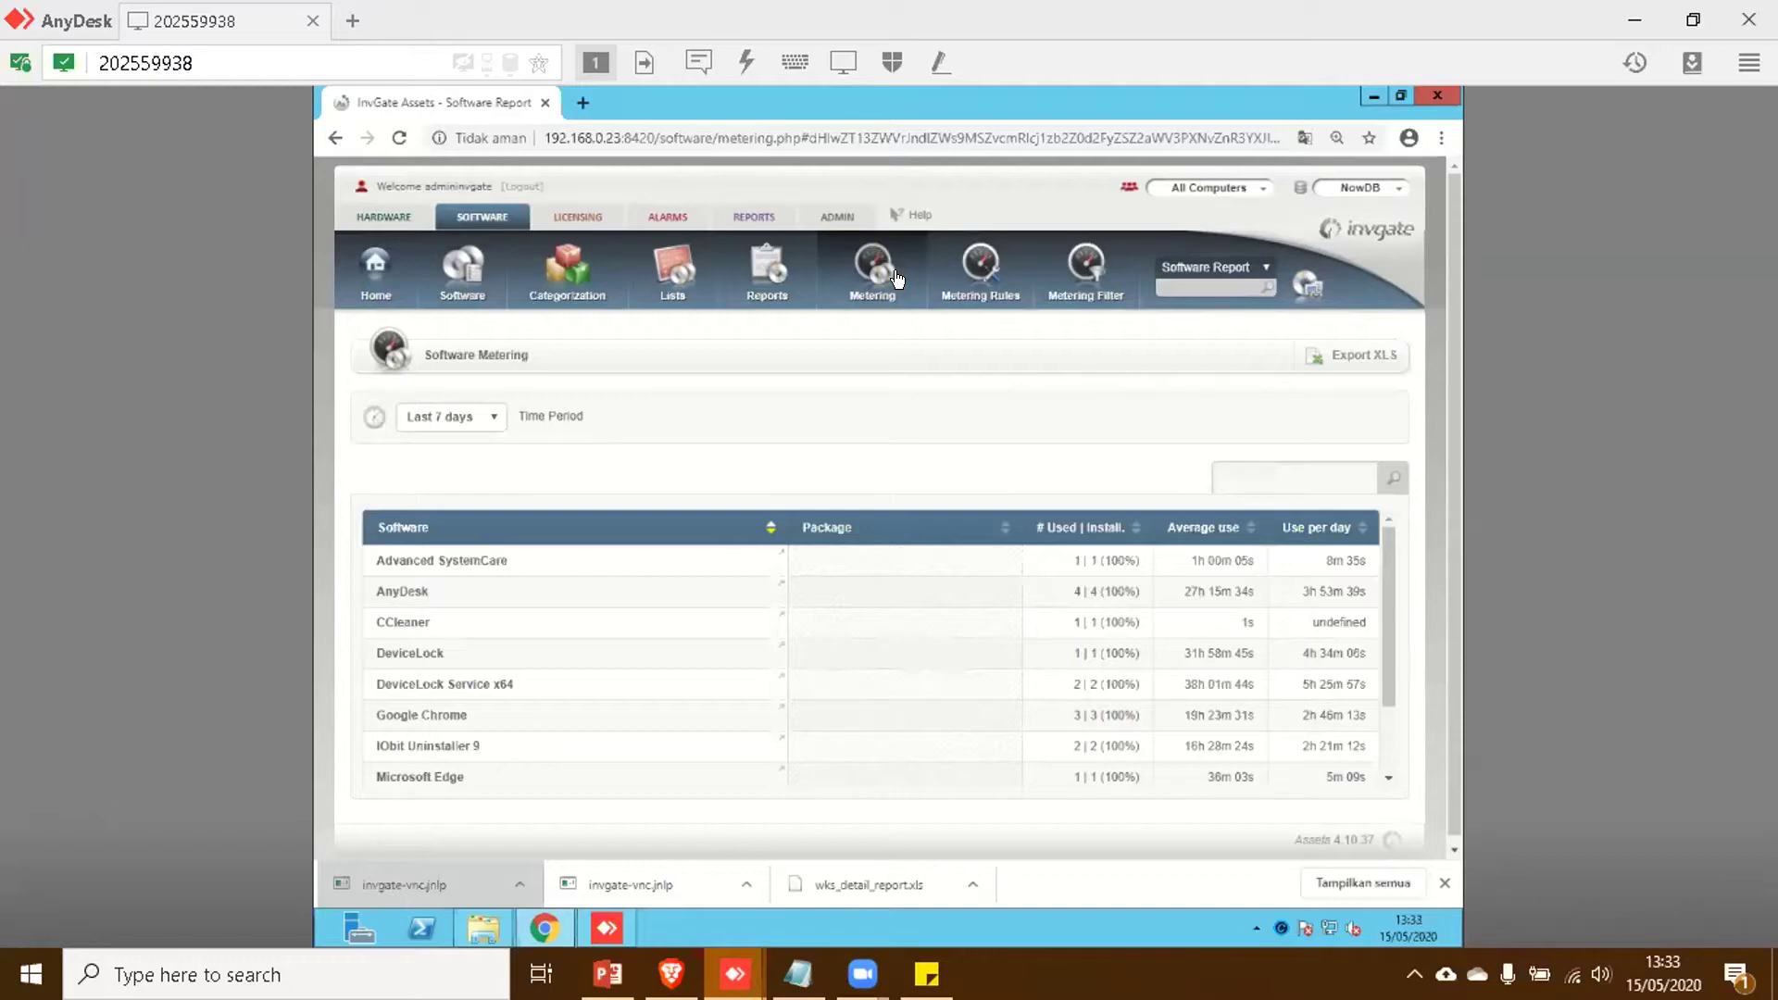
left_click(458, 289)
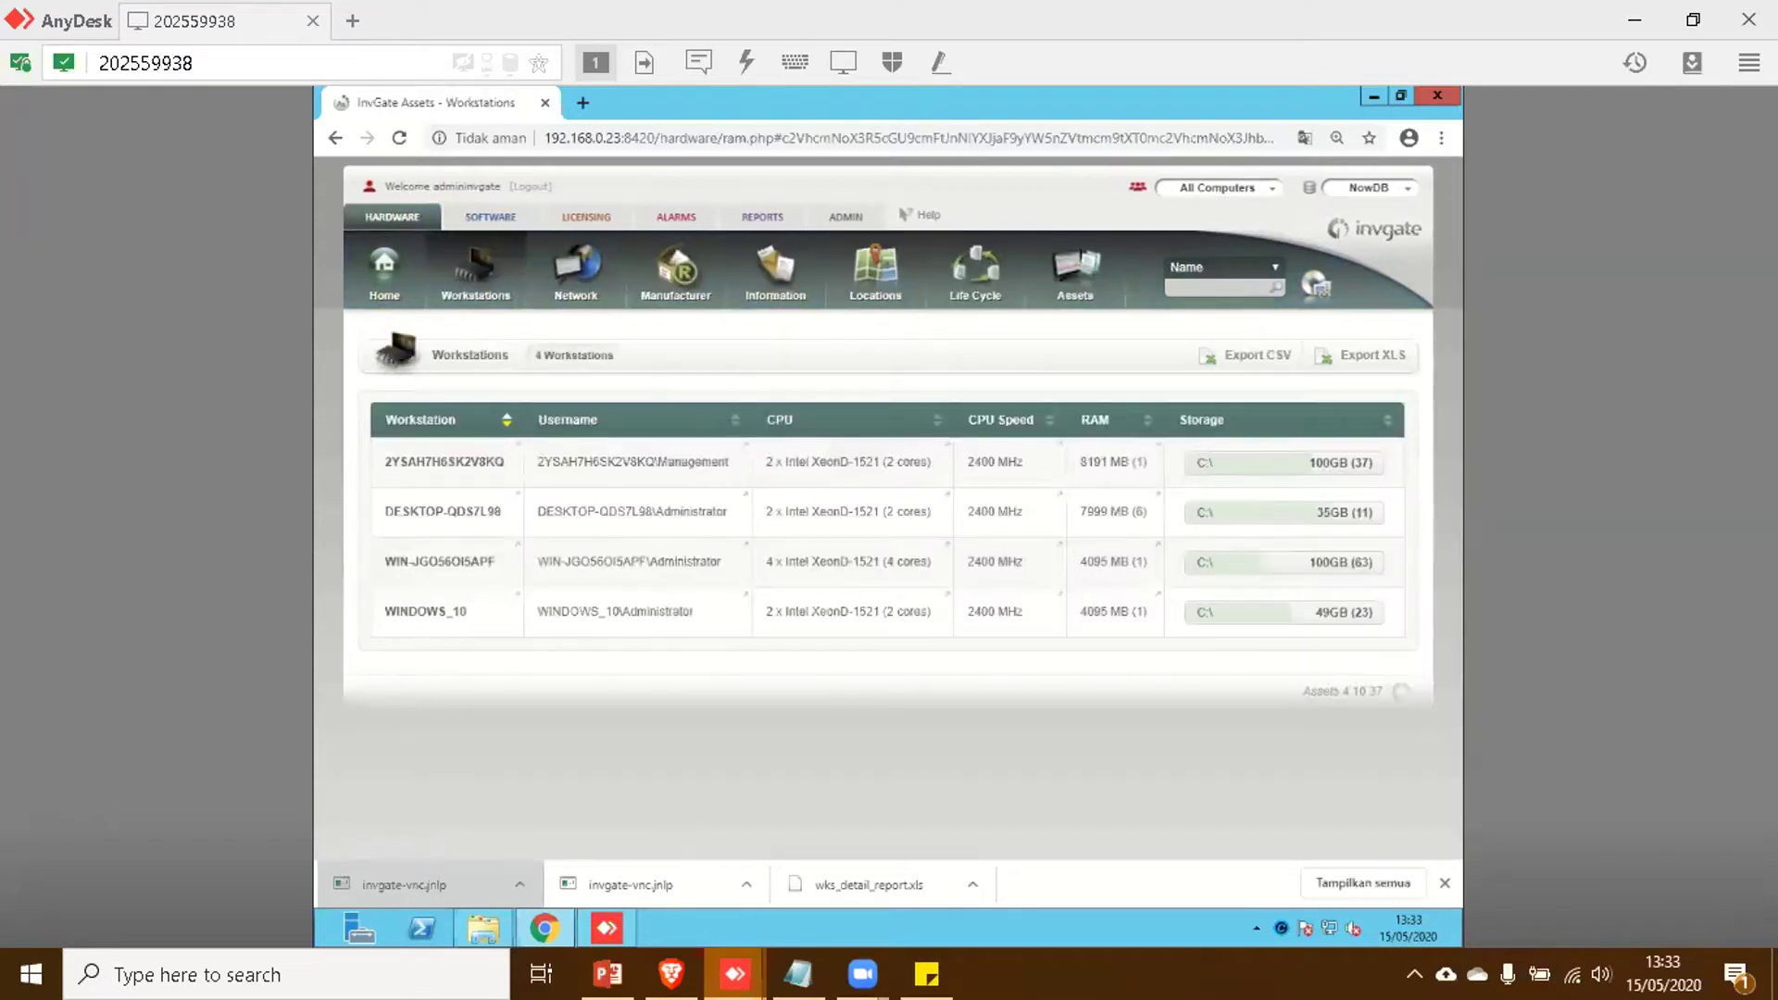
mouse_move(718, 947)
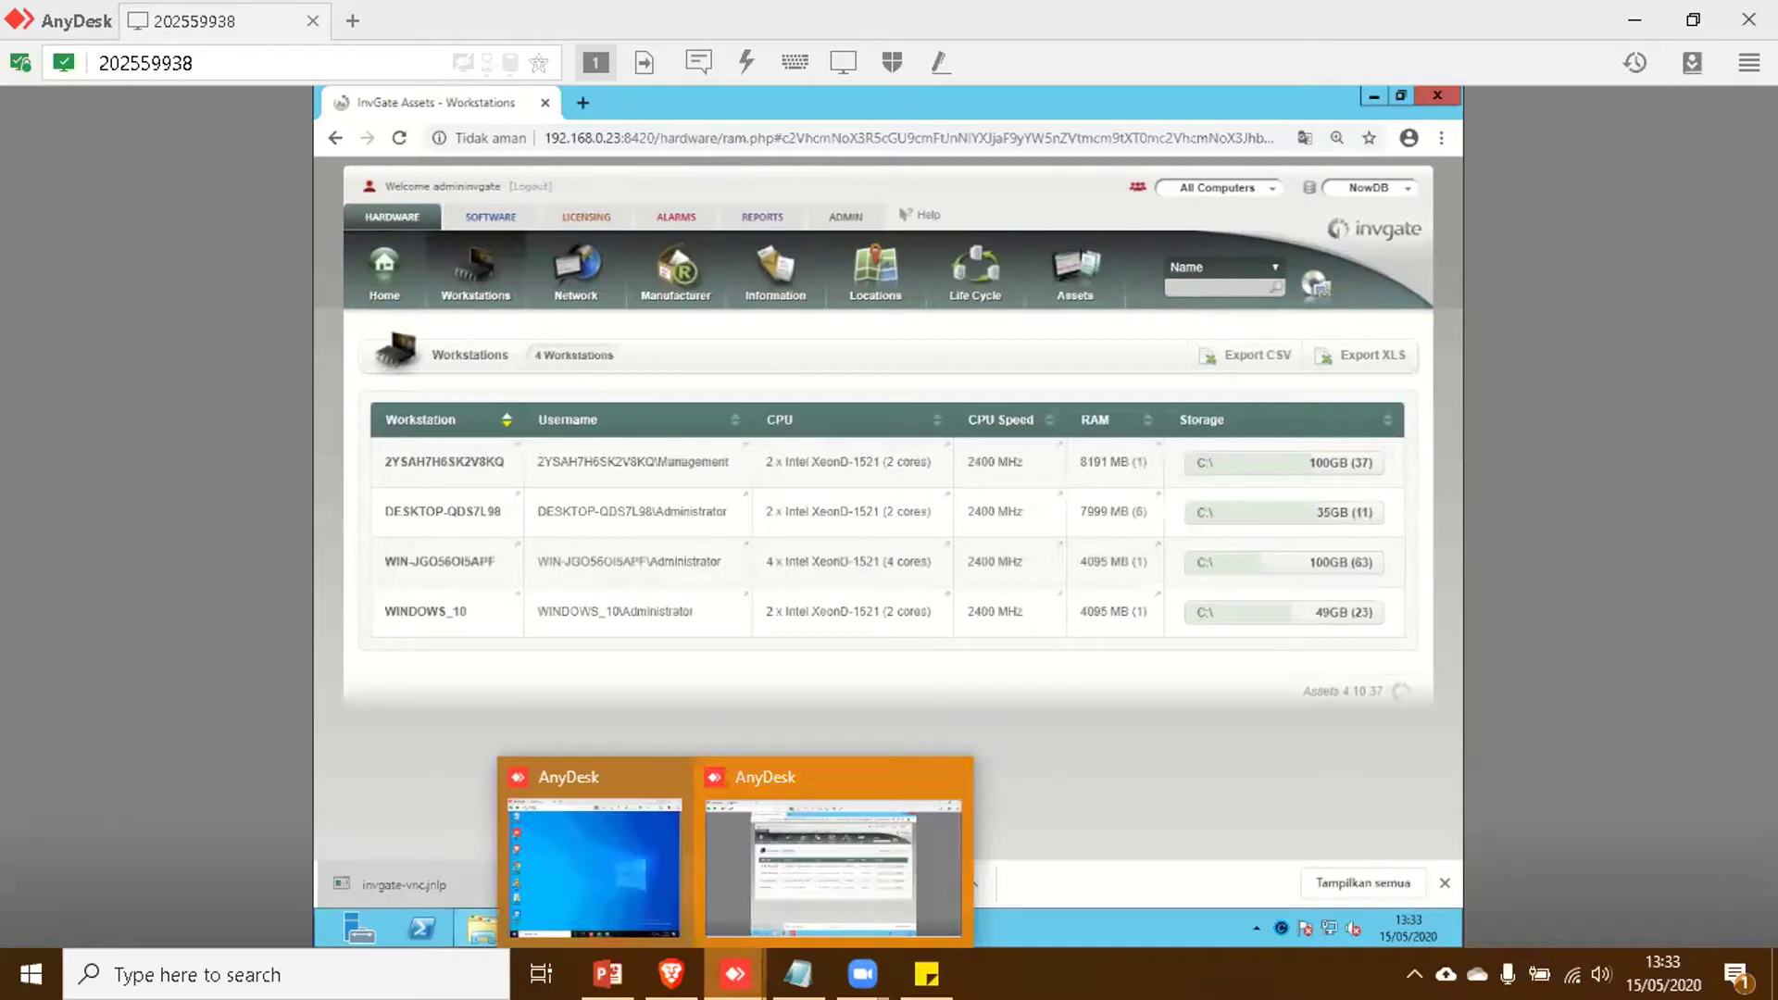
Step: Back locally, show ARGET-WS-800's Assets tab with 0 relations after briefly checking the agenda slide
left_click(673, 822)
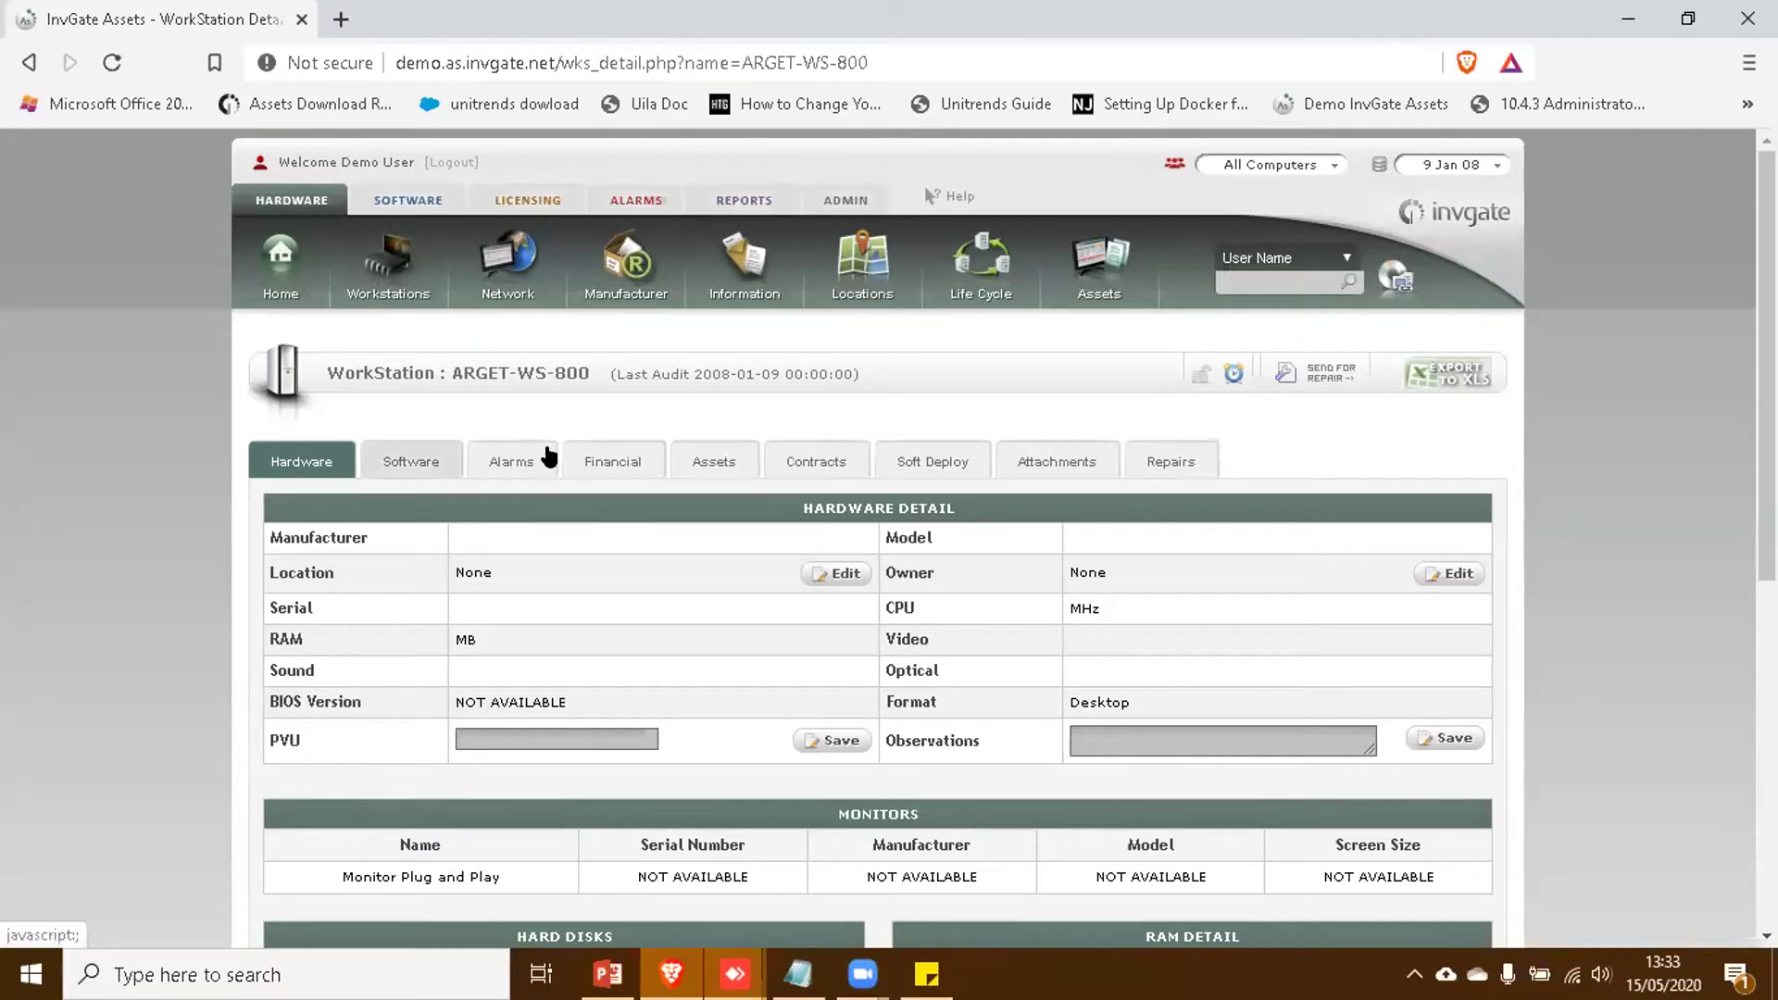
left_click(709, 459)
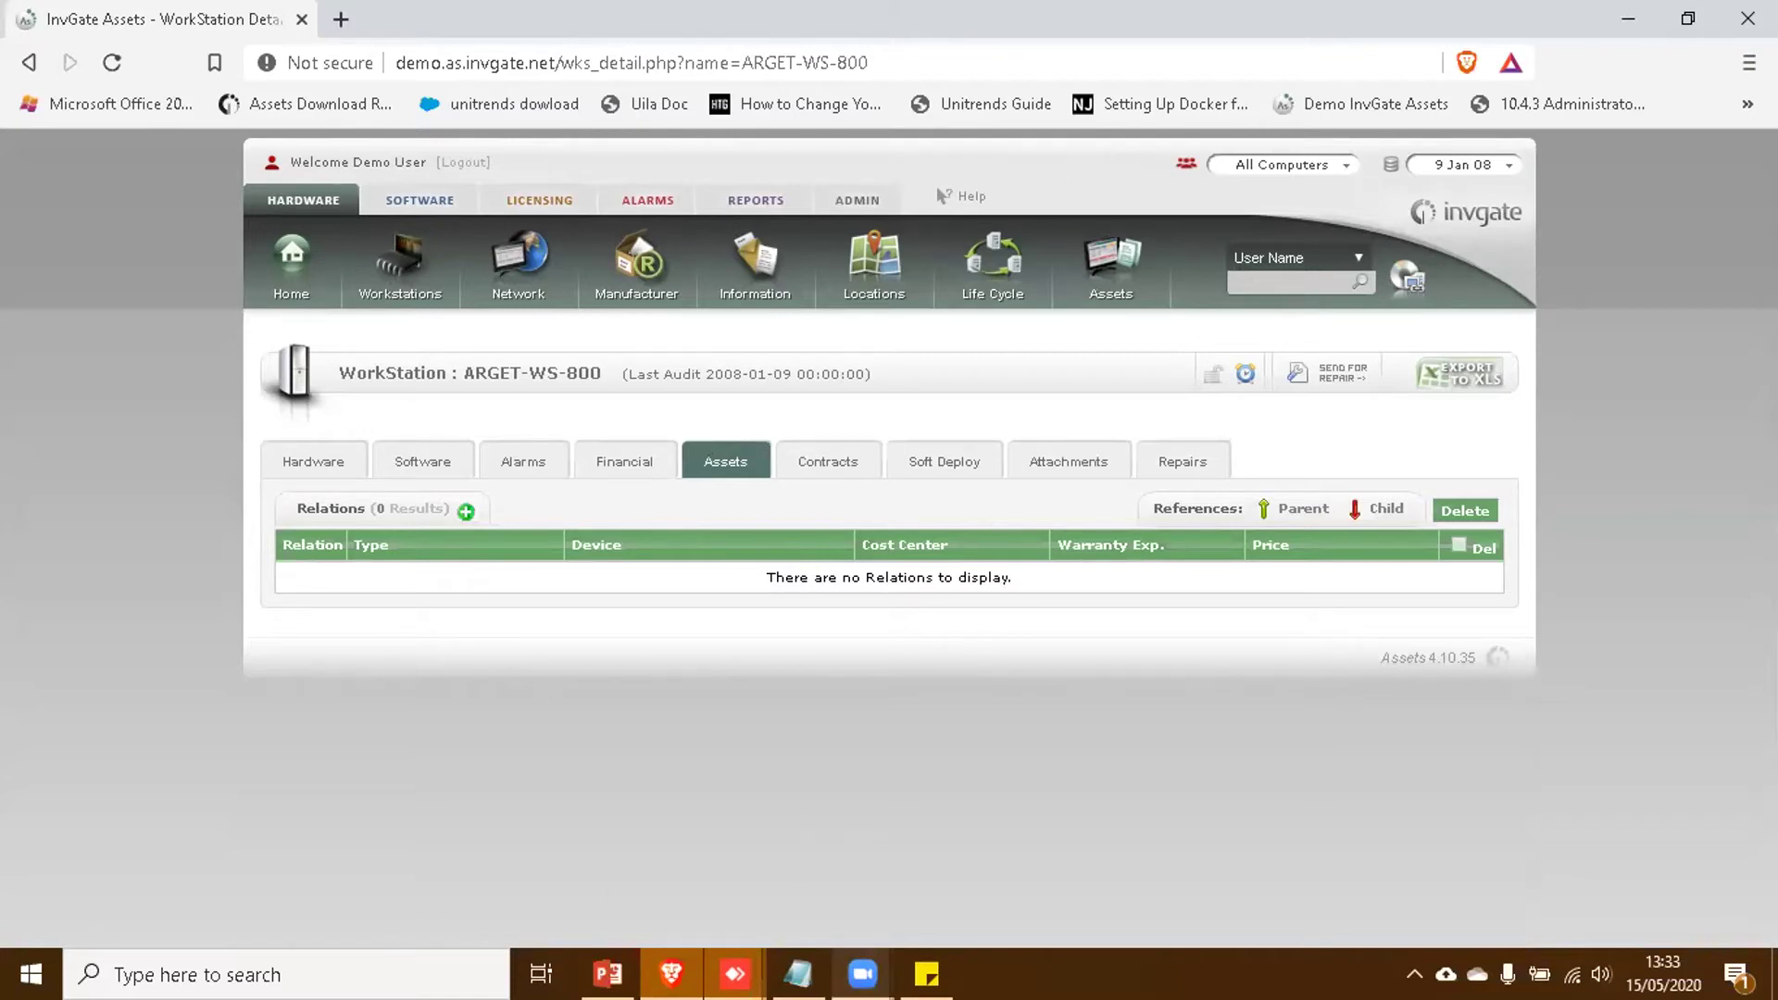
mouse_move(672, 974)
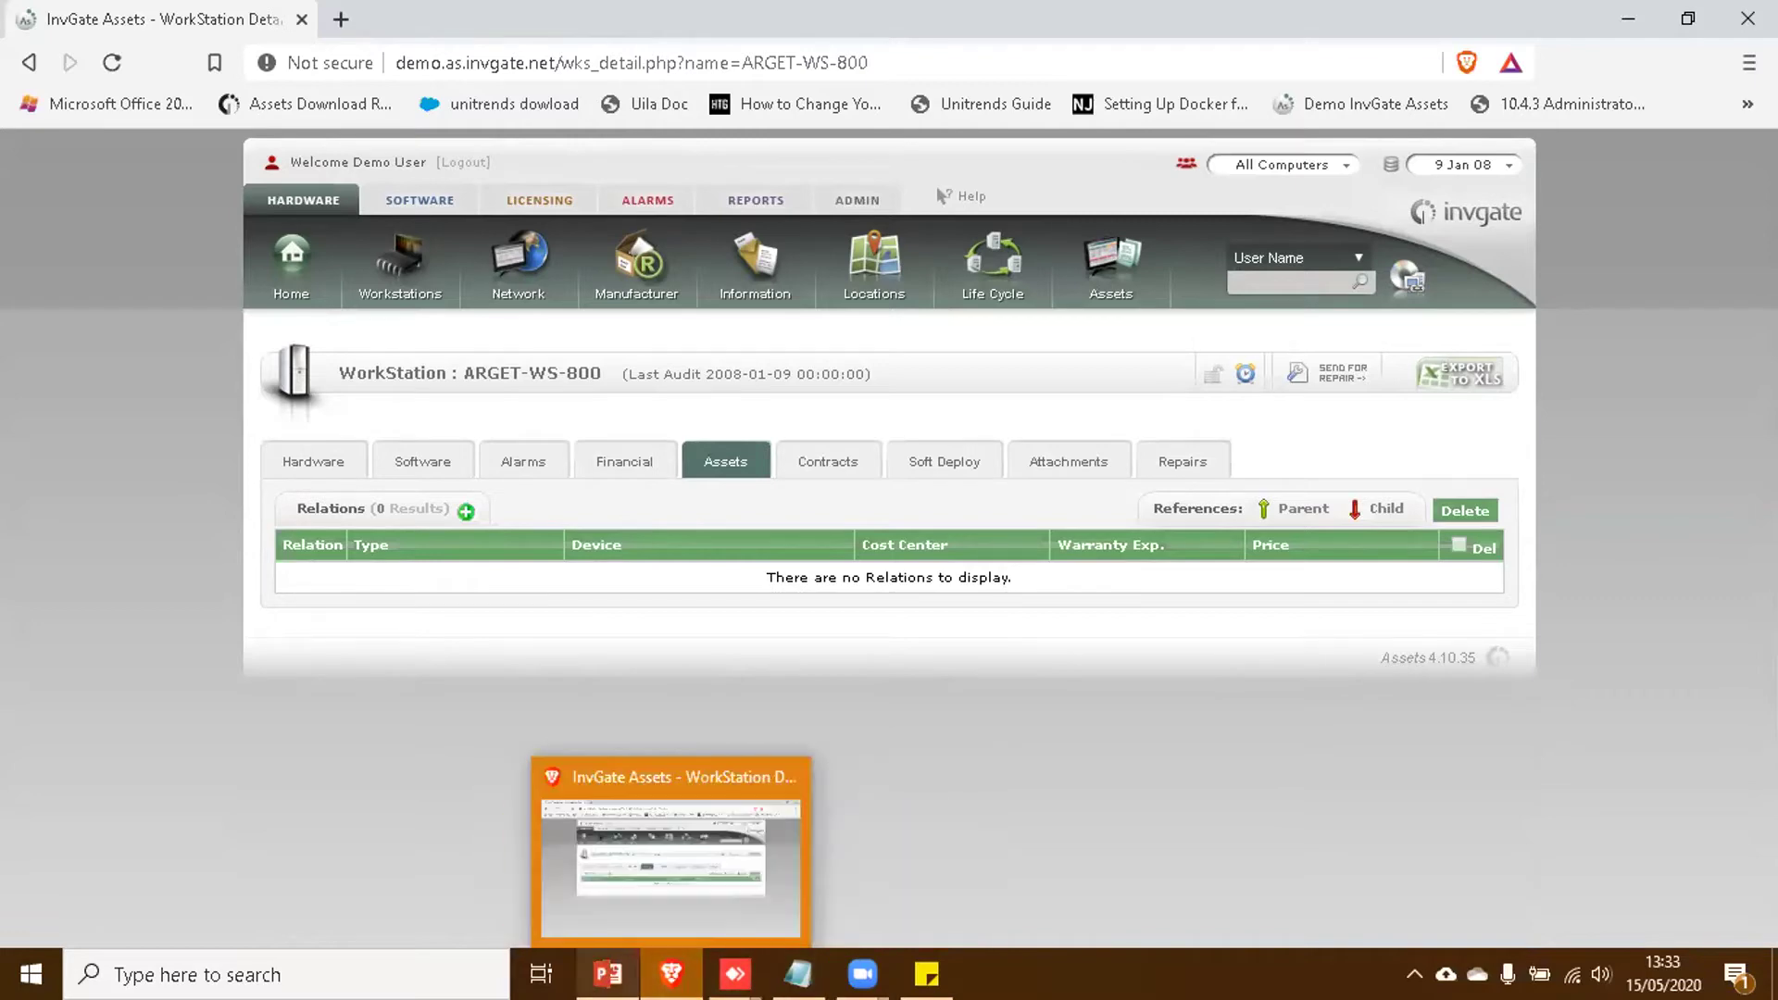
left_click(608, 973)
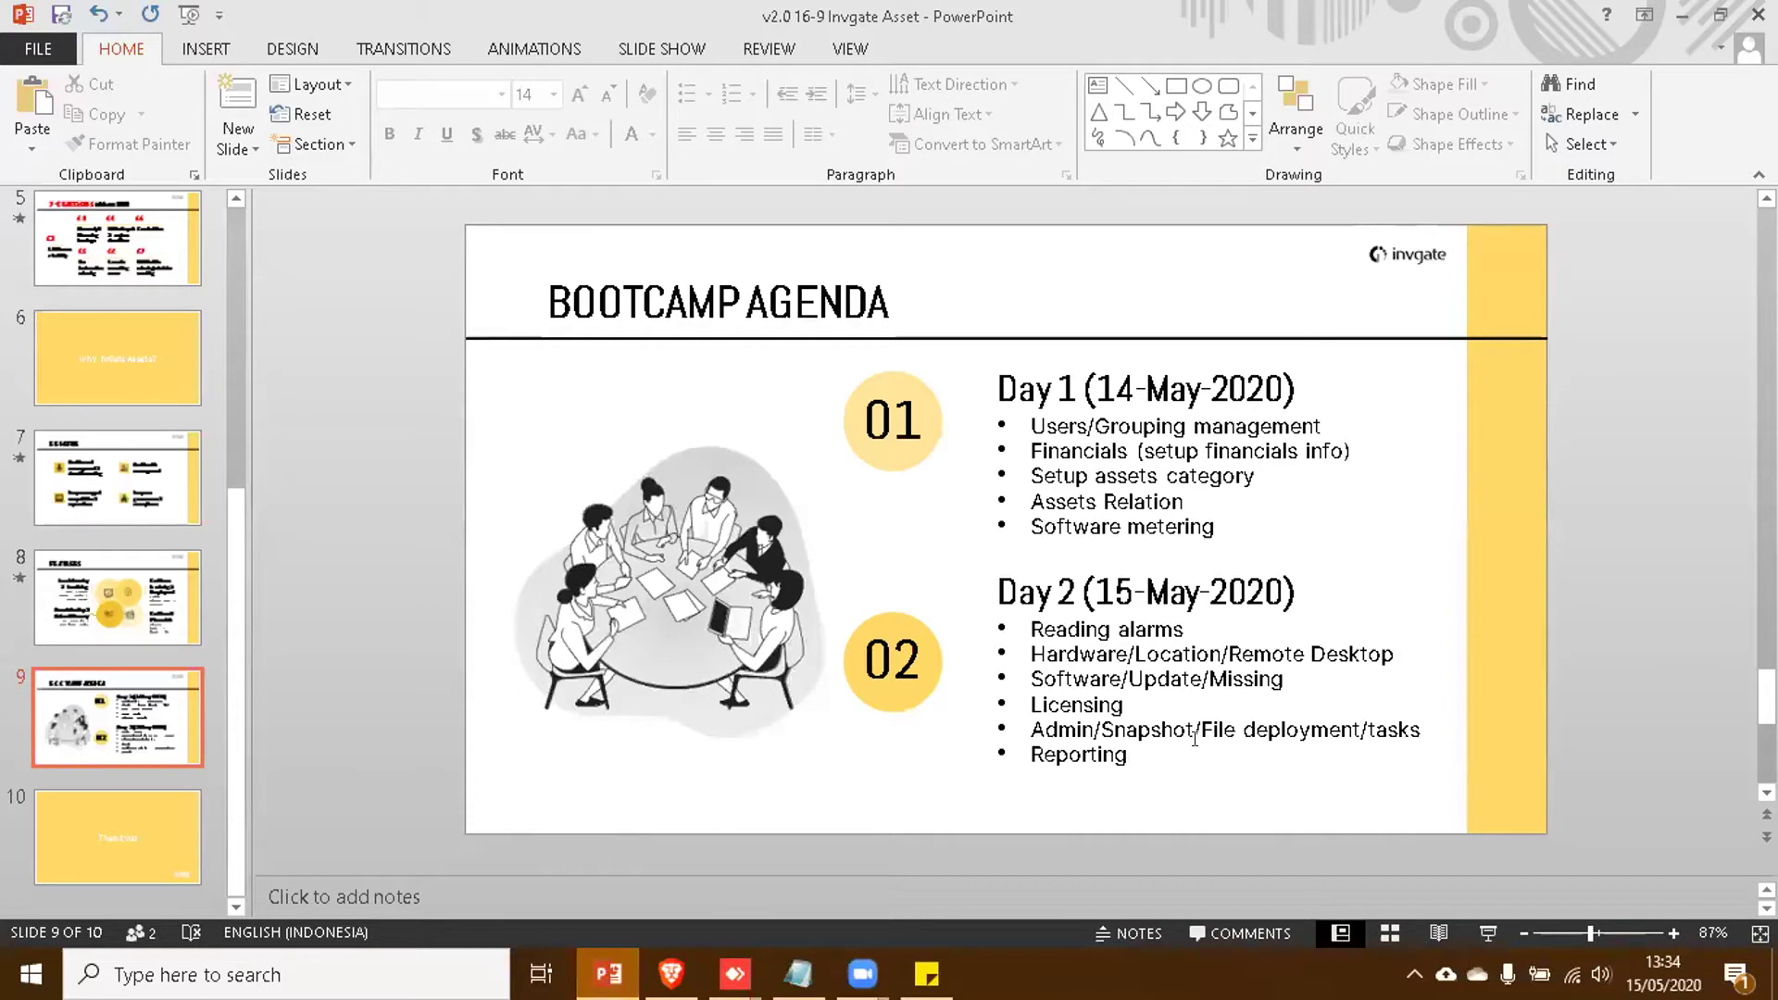
left_click(1678, 15)
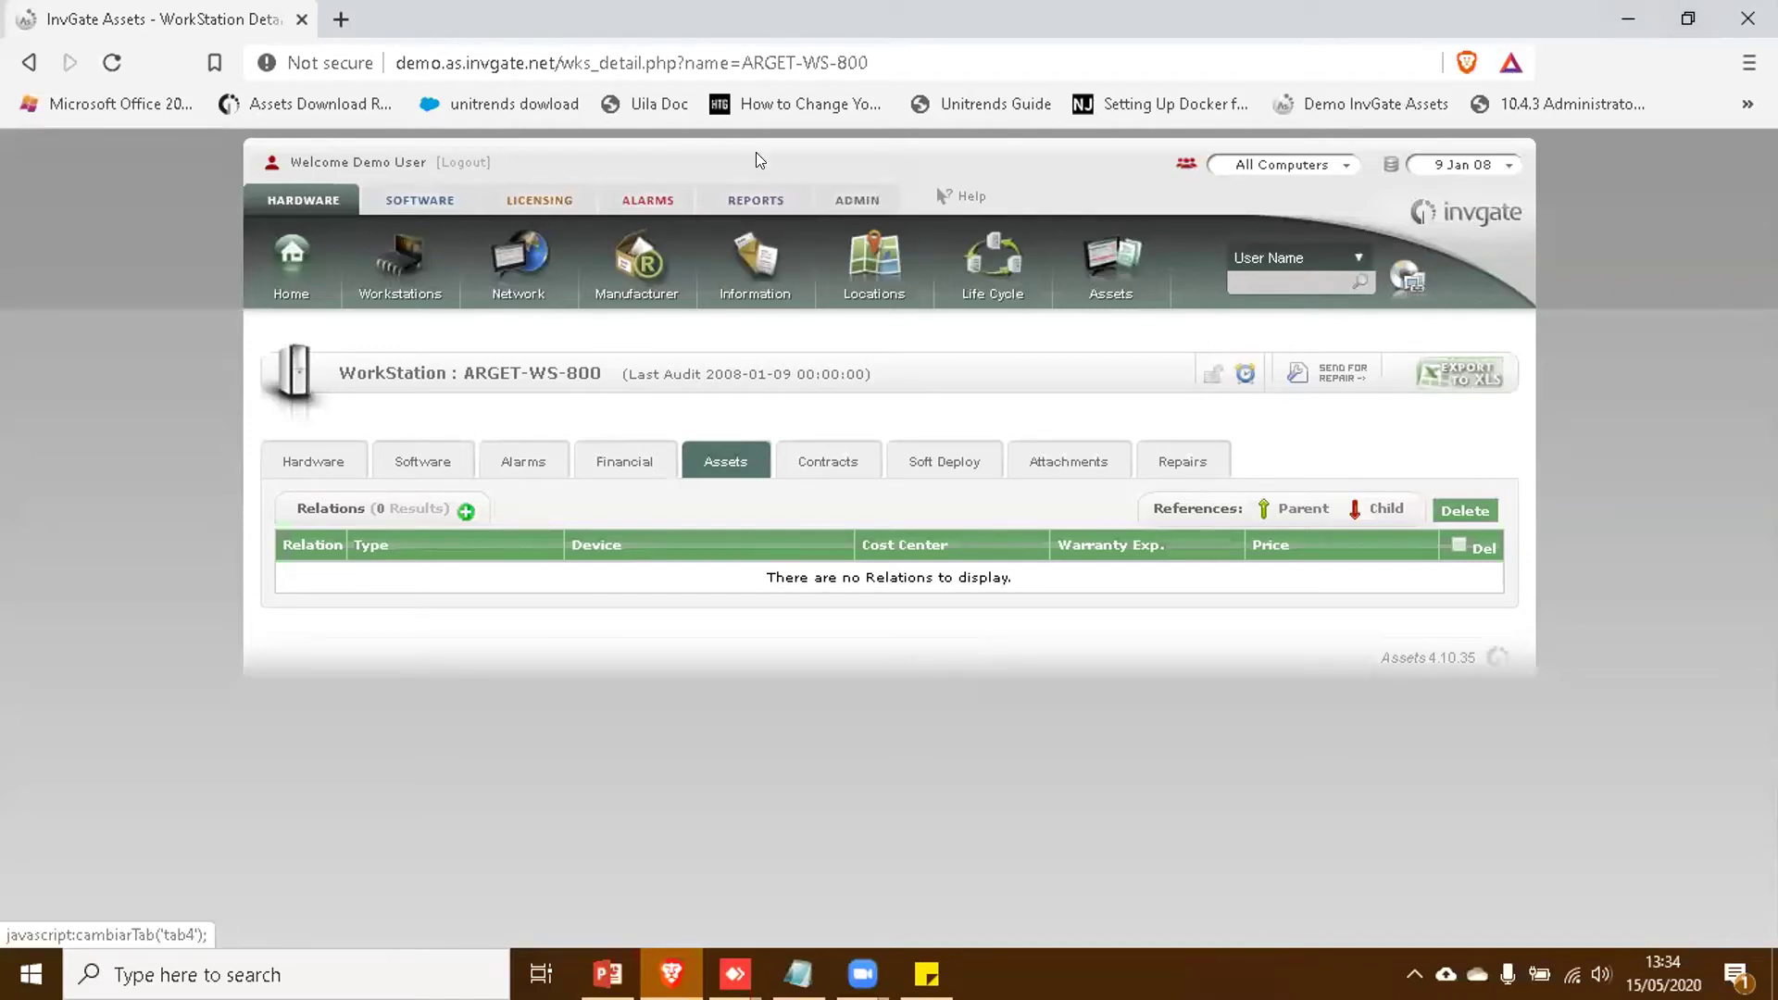
Step: Open Alarms Summary from the ALARMS menu to see the 240 alarms
mouse_move(647, 201)
left_click(421, 269)
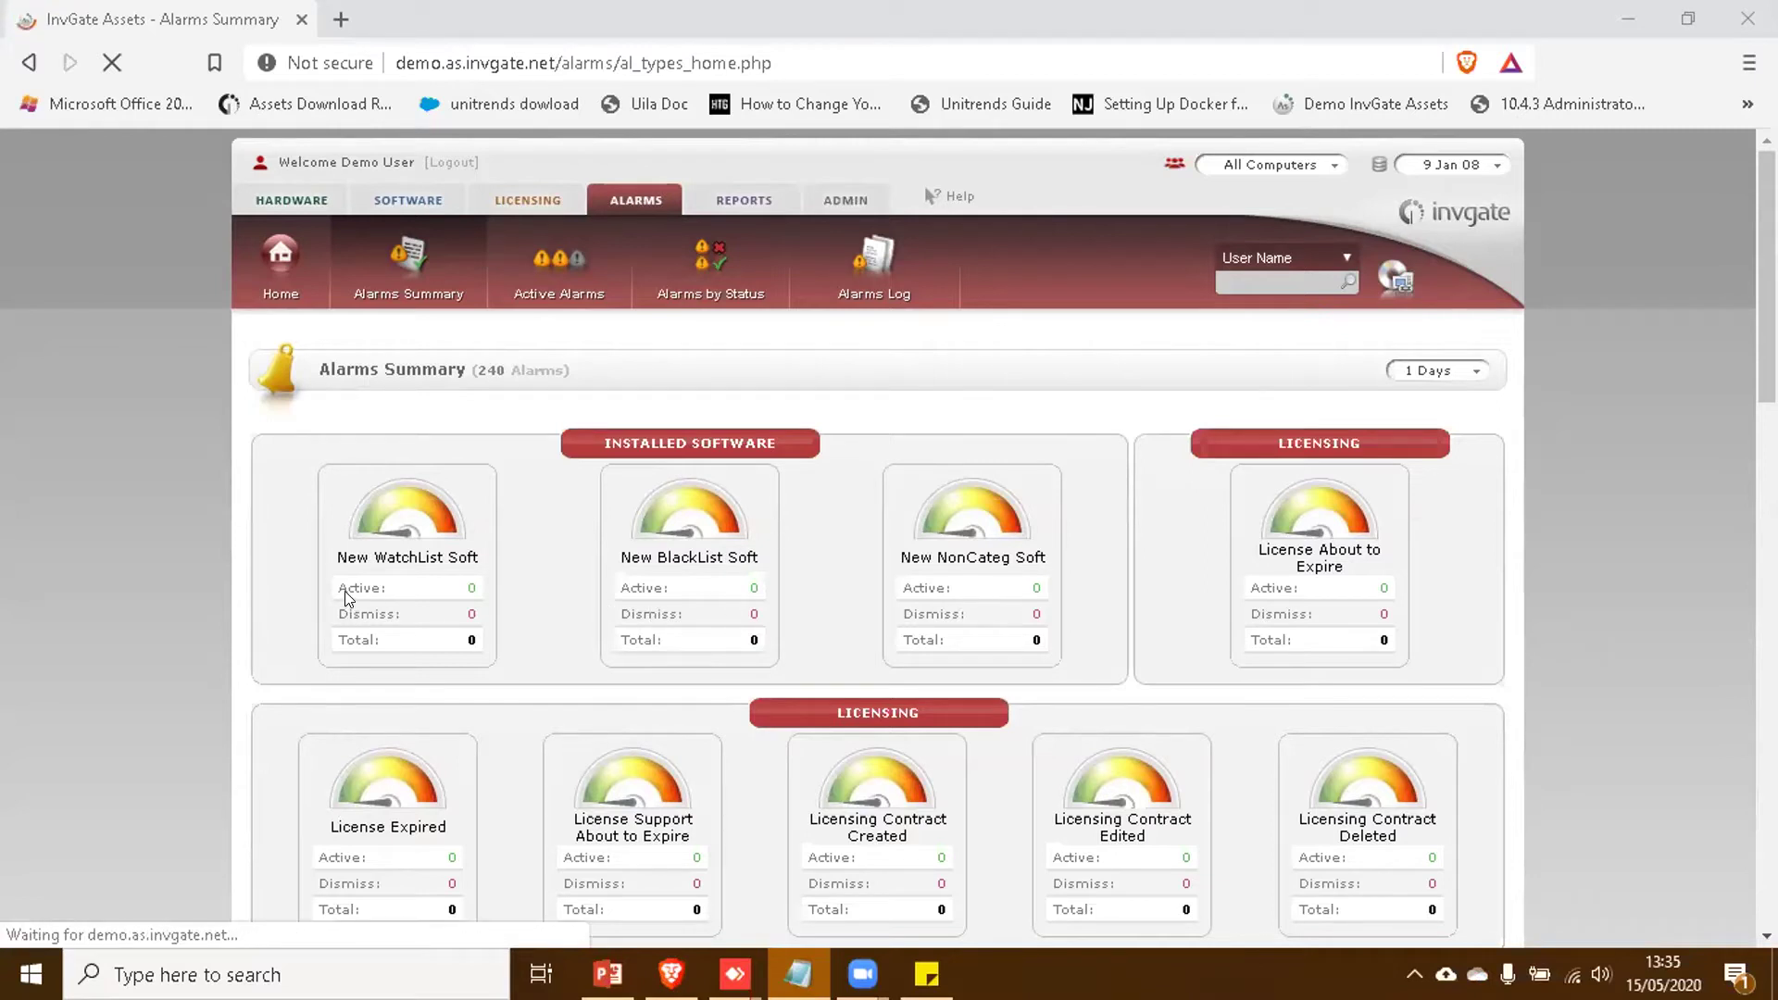
Step: Highlight the software alarm card figures, then open Software Categorization filtered to blacklisted titles
left_click_drag(1093, 579, 388, 578)
left_click(531, 592)
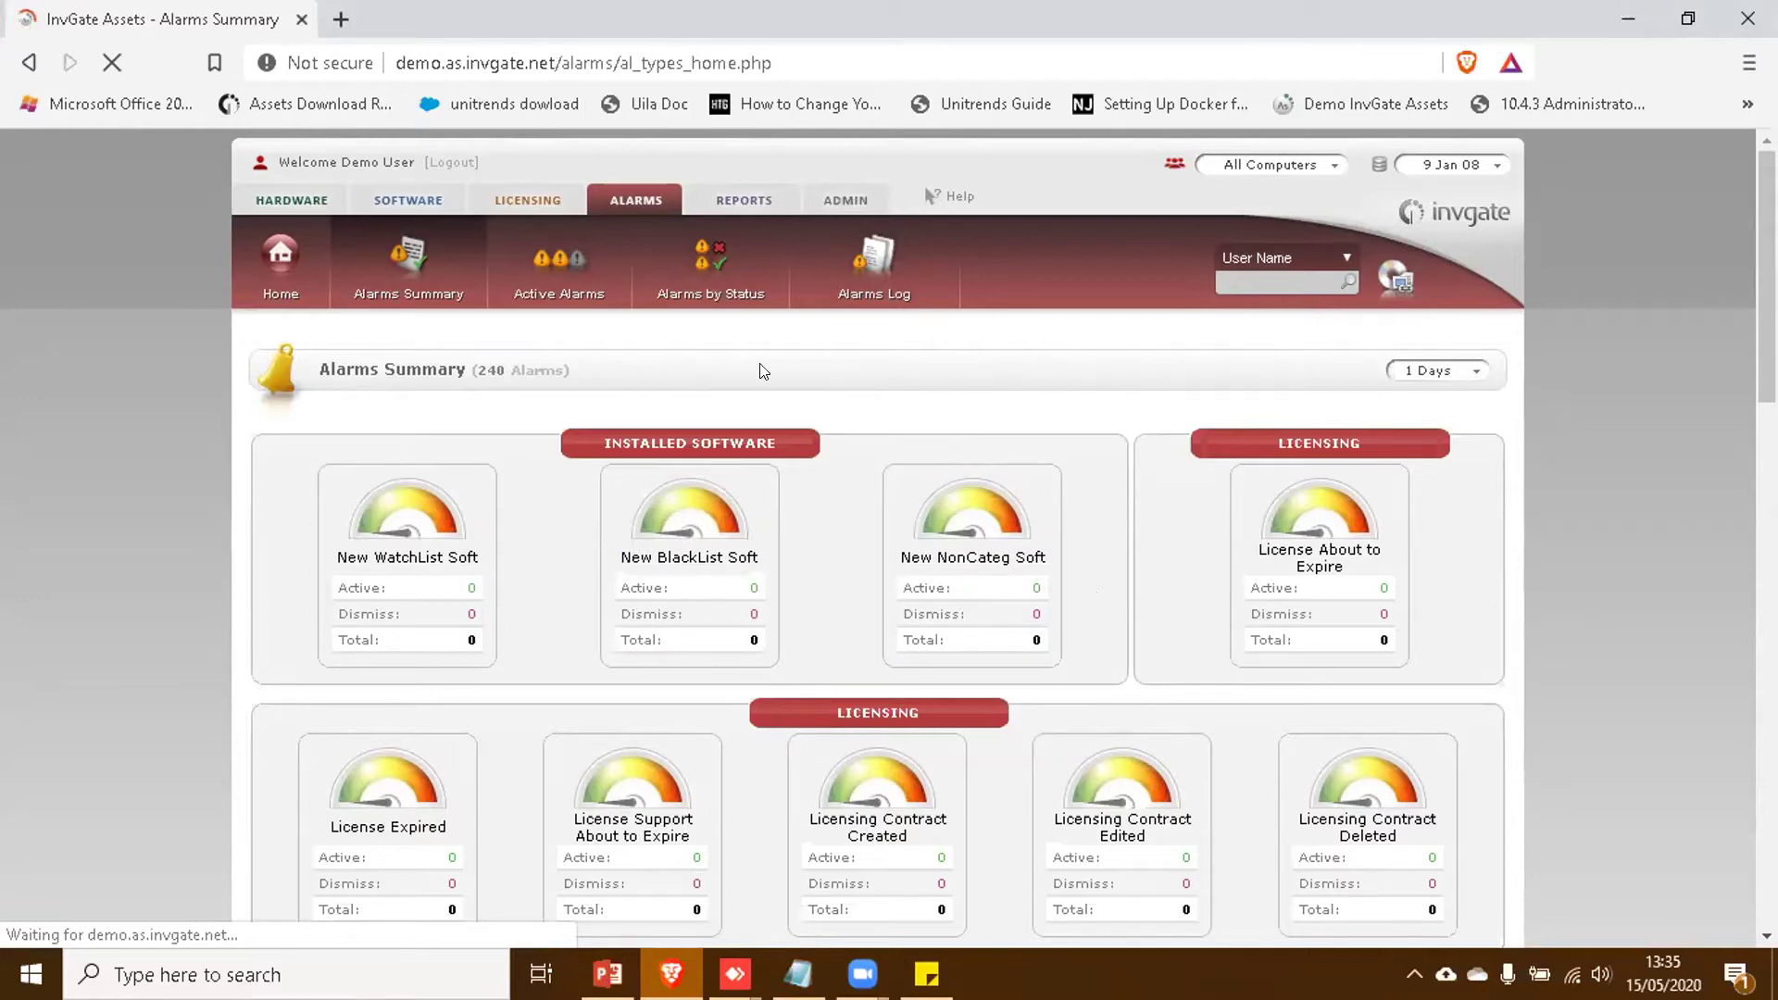
left_click(451, 202)
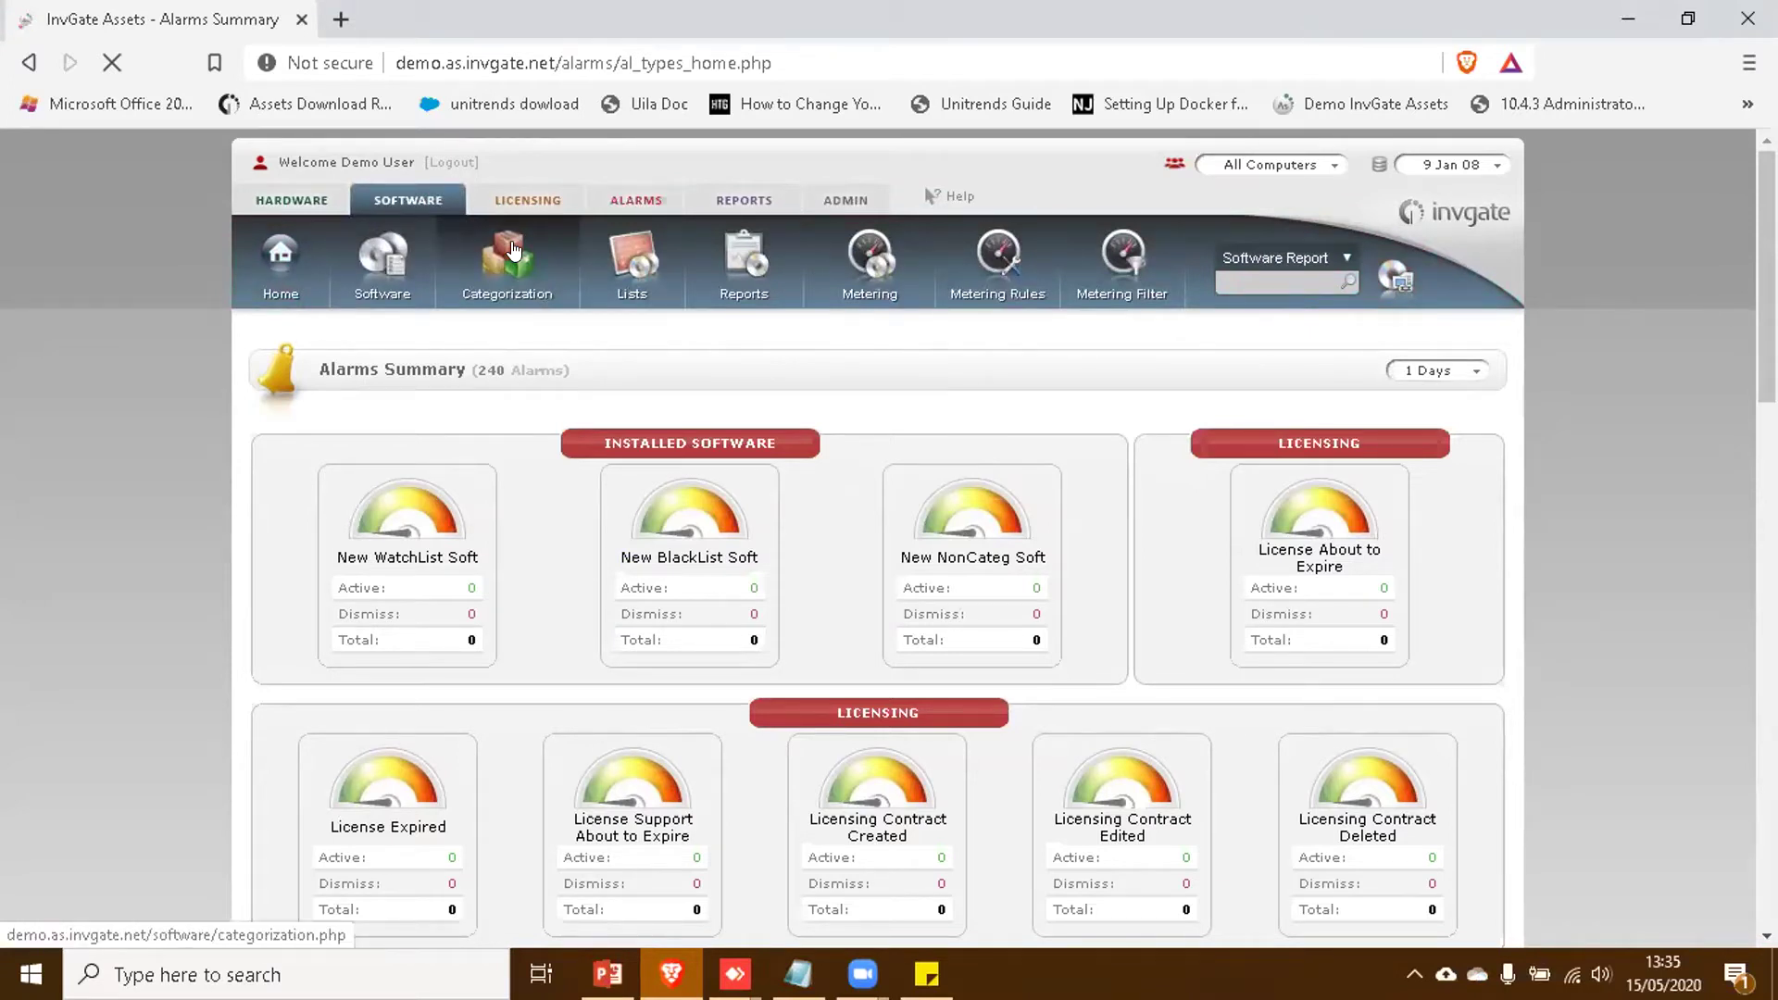
left_click(513, 252)
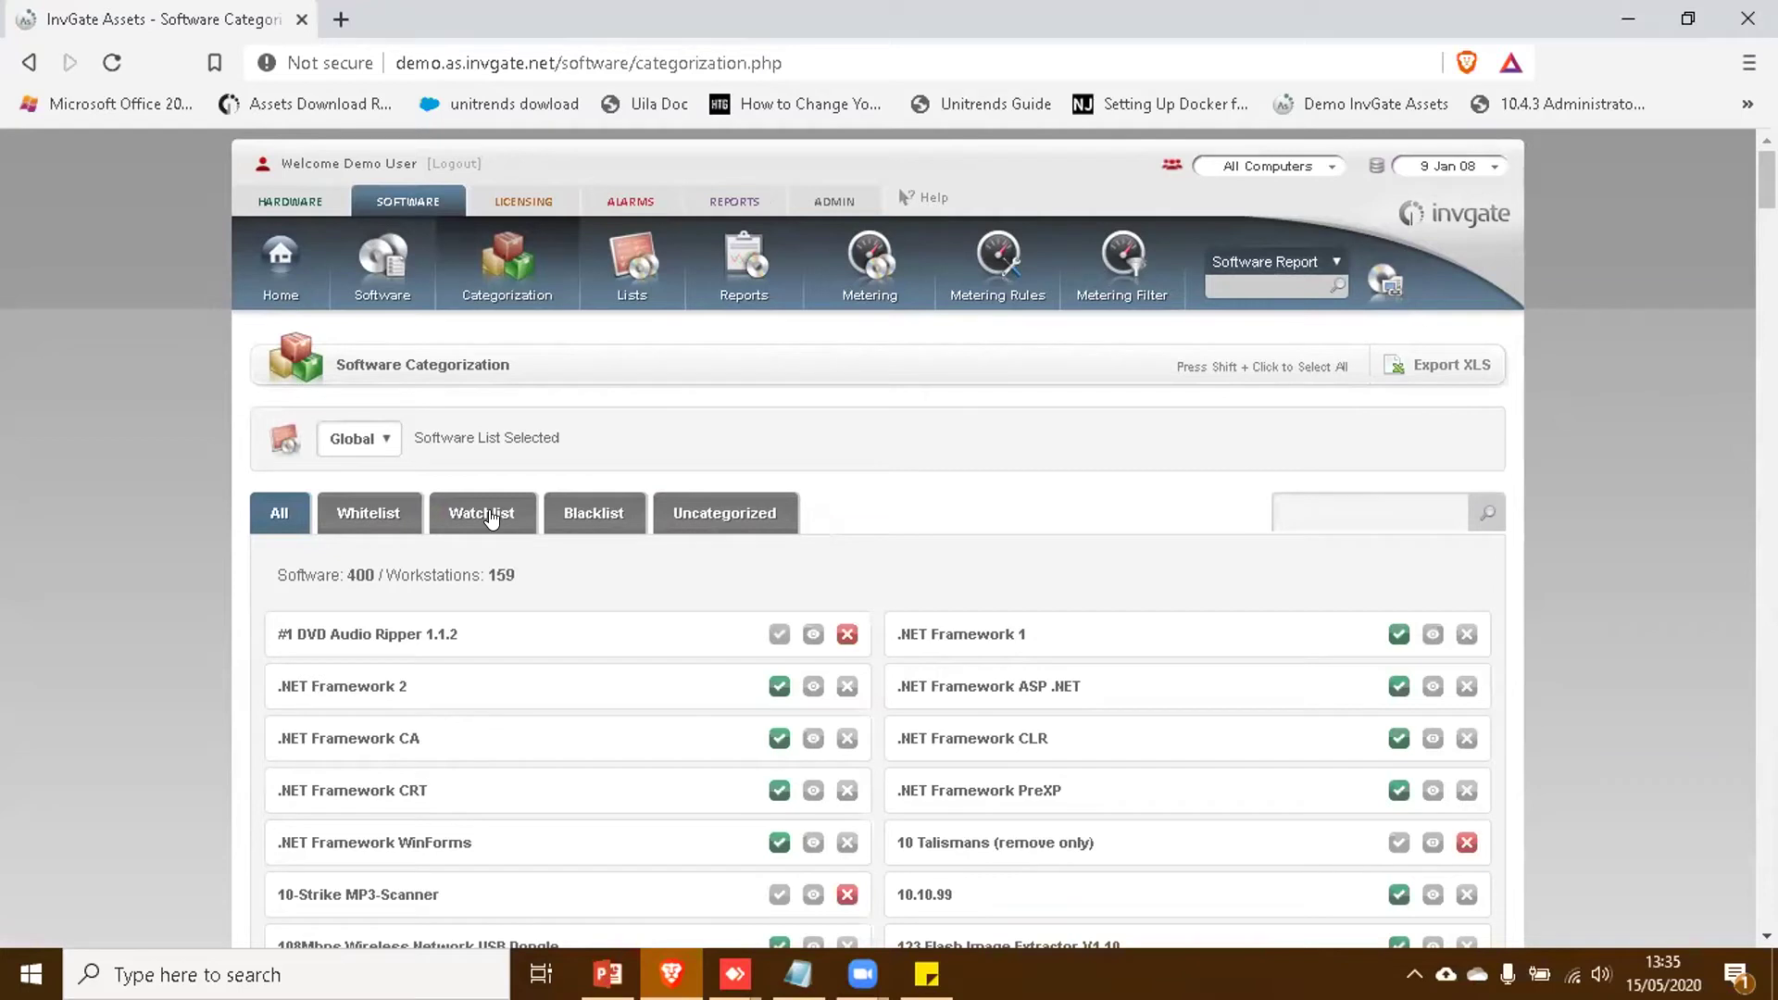
left_click(582, 515)
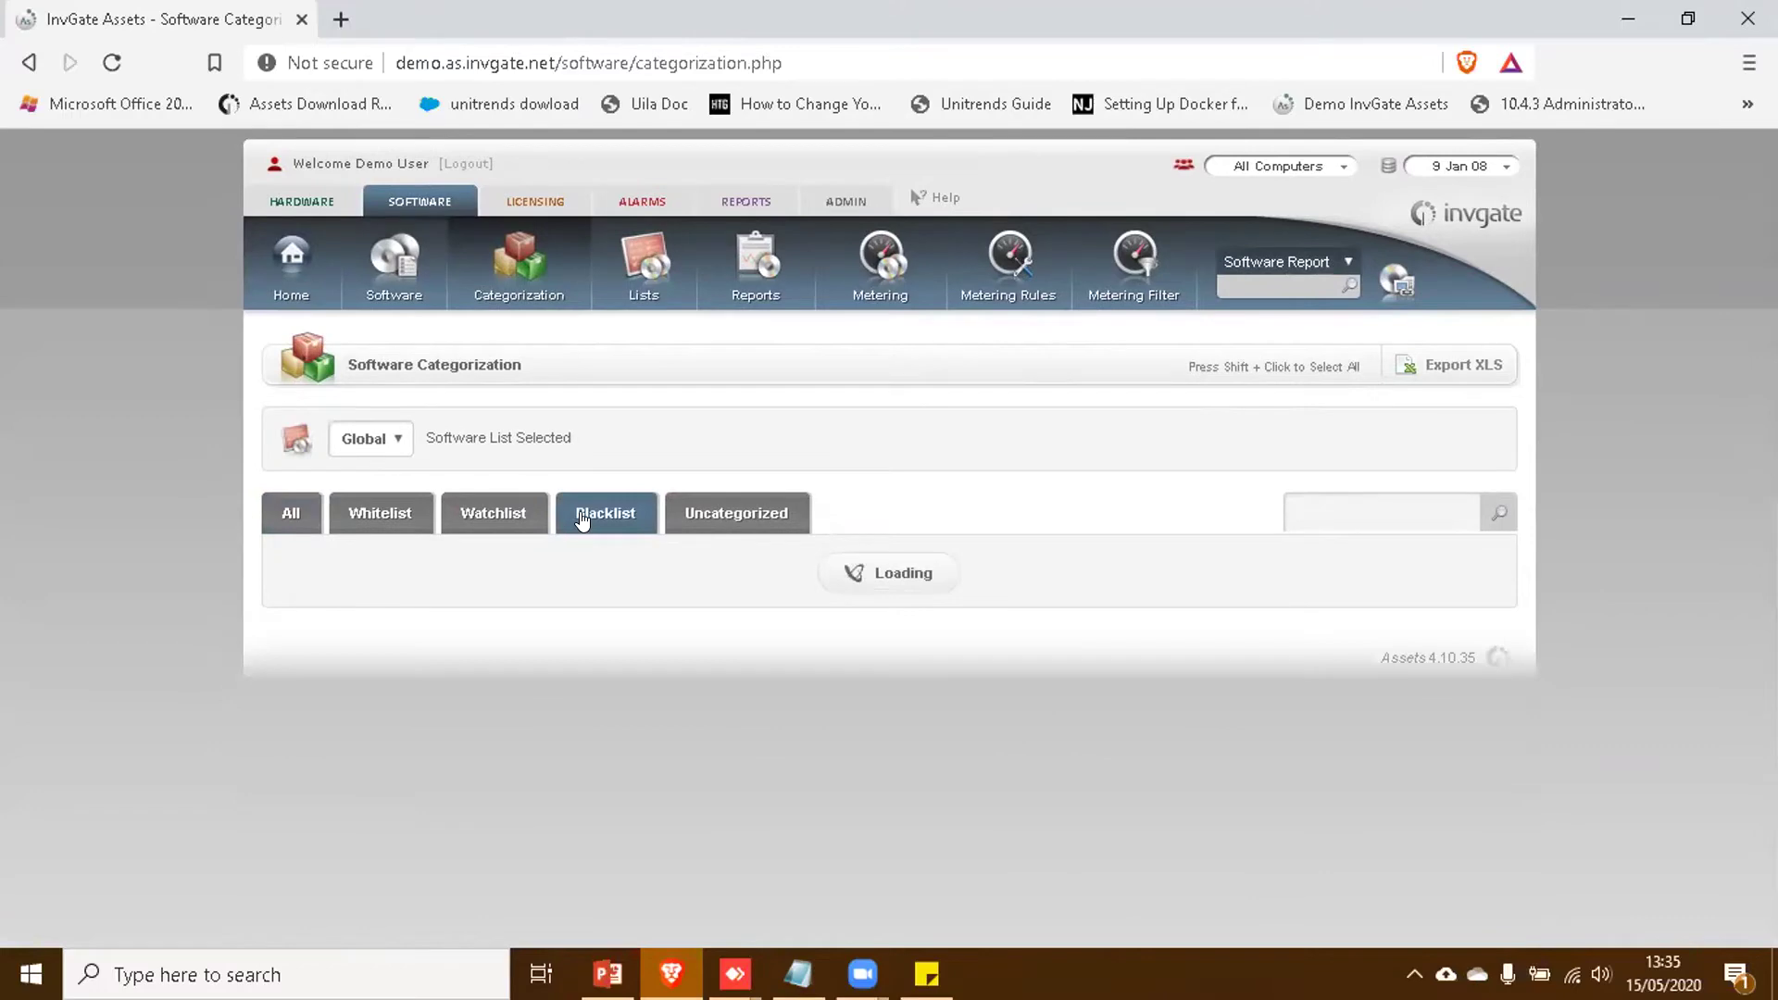
left_click(726, 513)
scroll(799, 695, "down", 2)
scroll(804, 707, "down", 1)
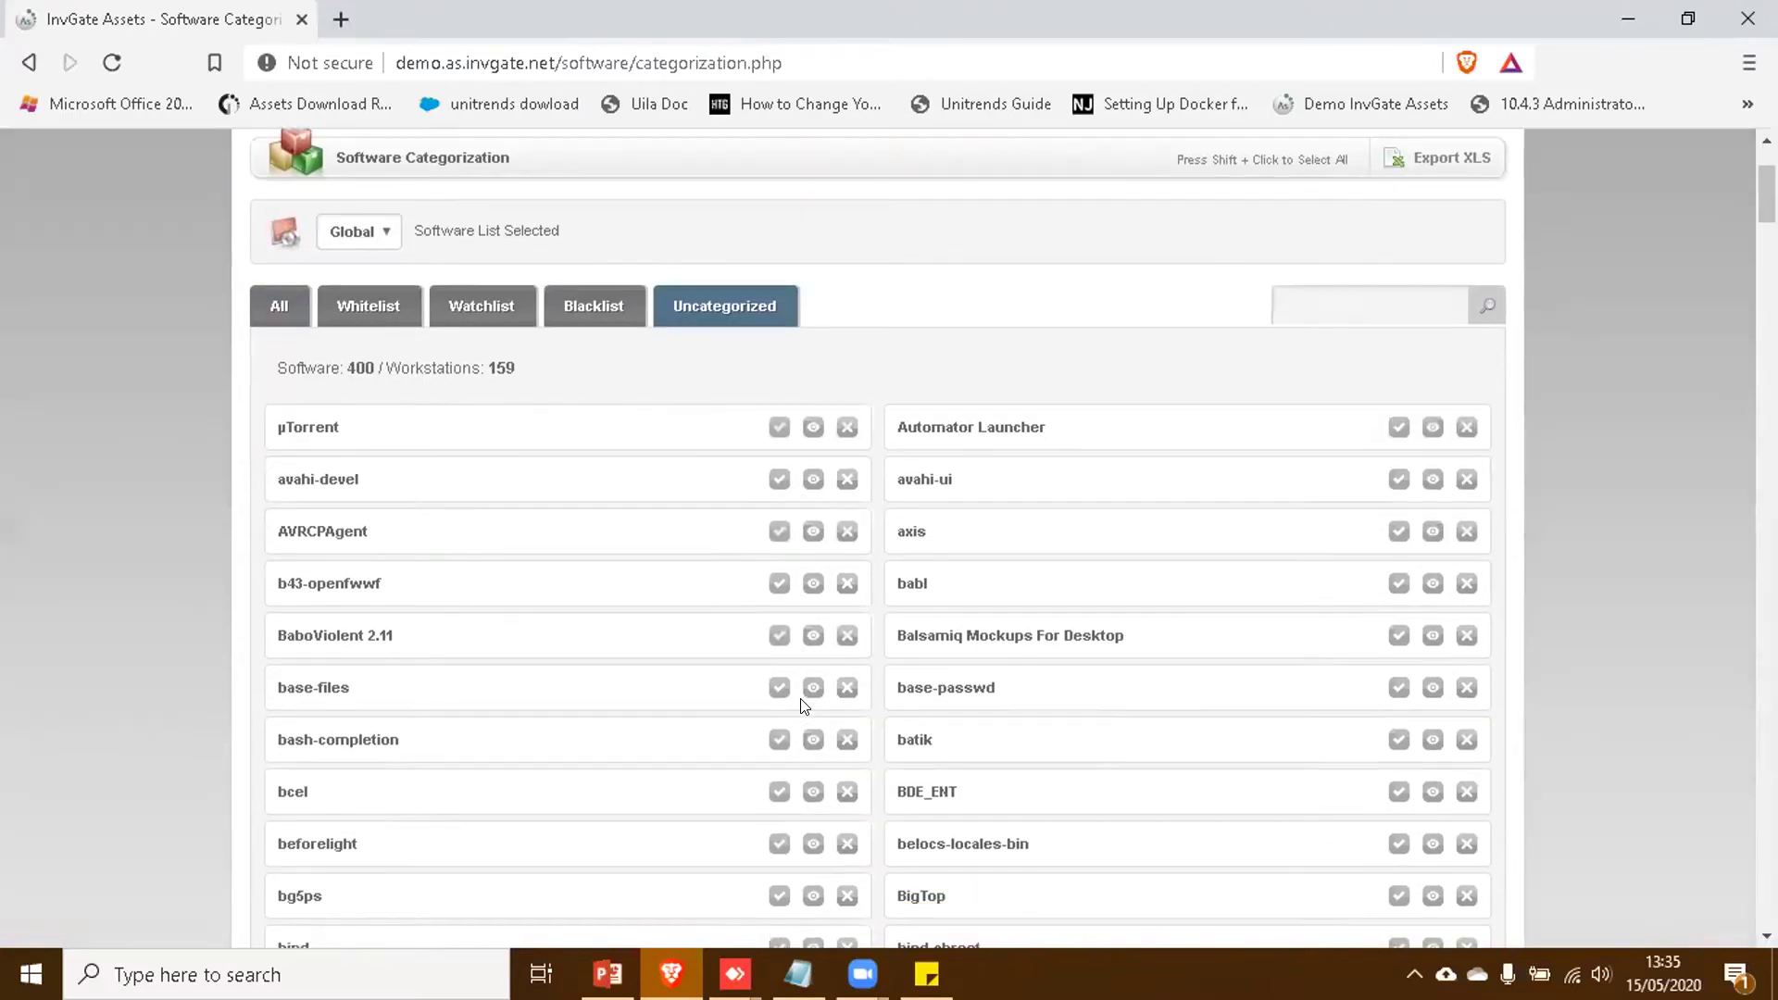
scroll(804, 707, "down", 3)
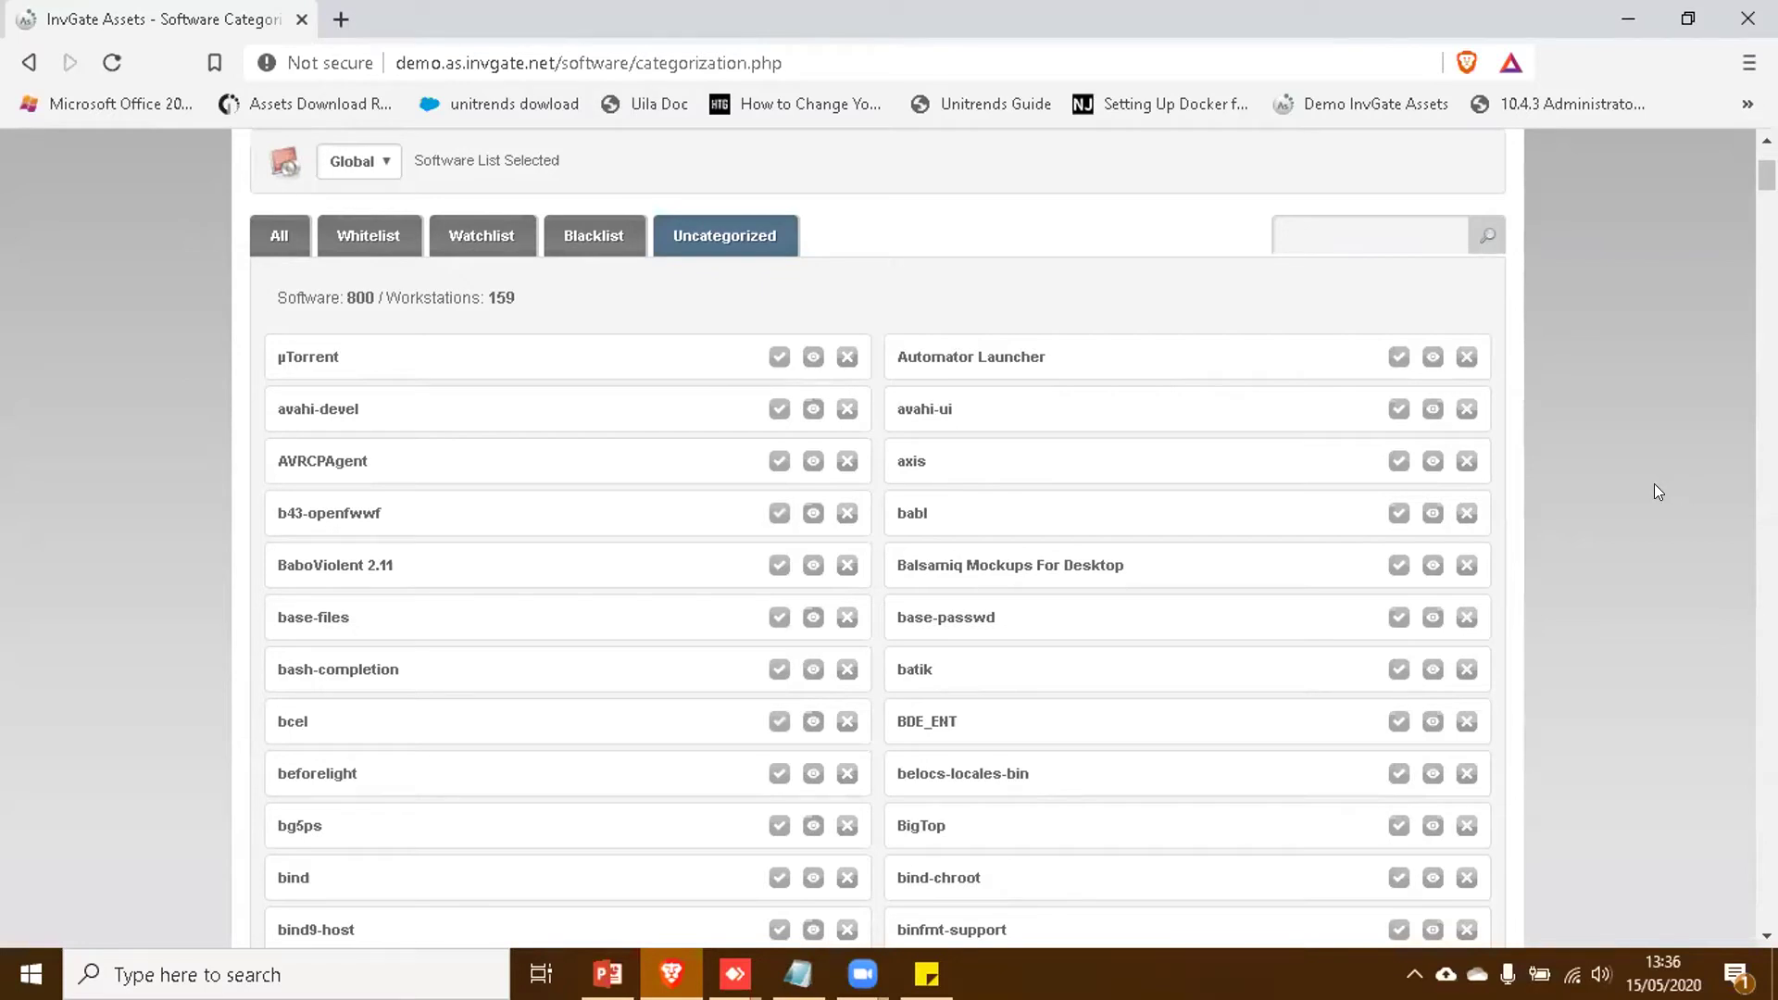
scroll(1658, 491, "down", 1)
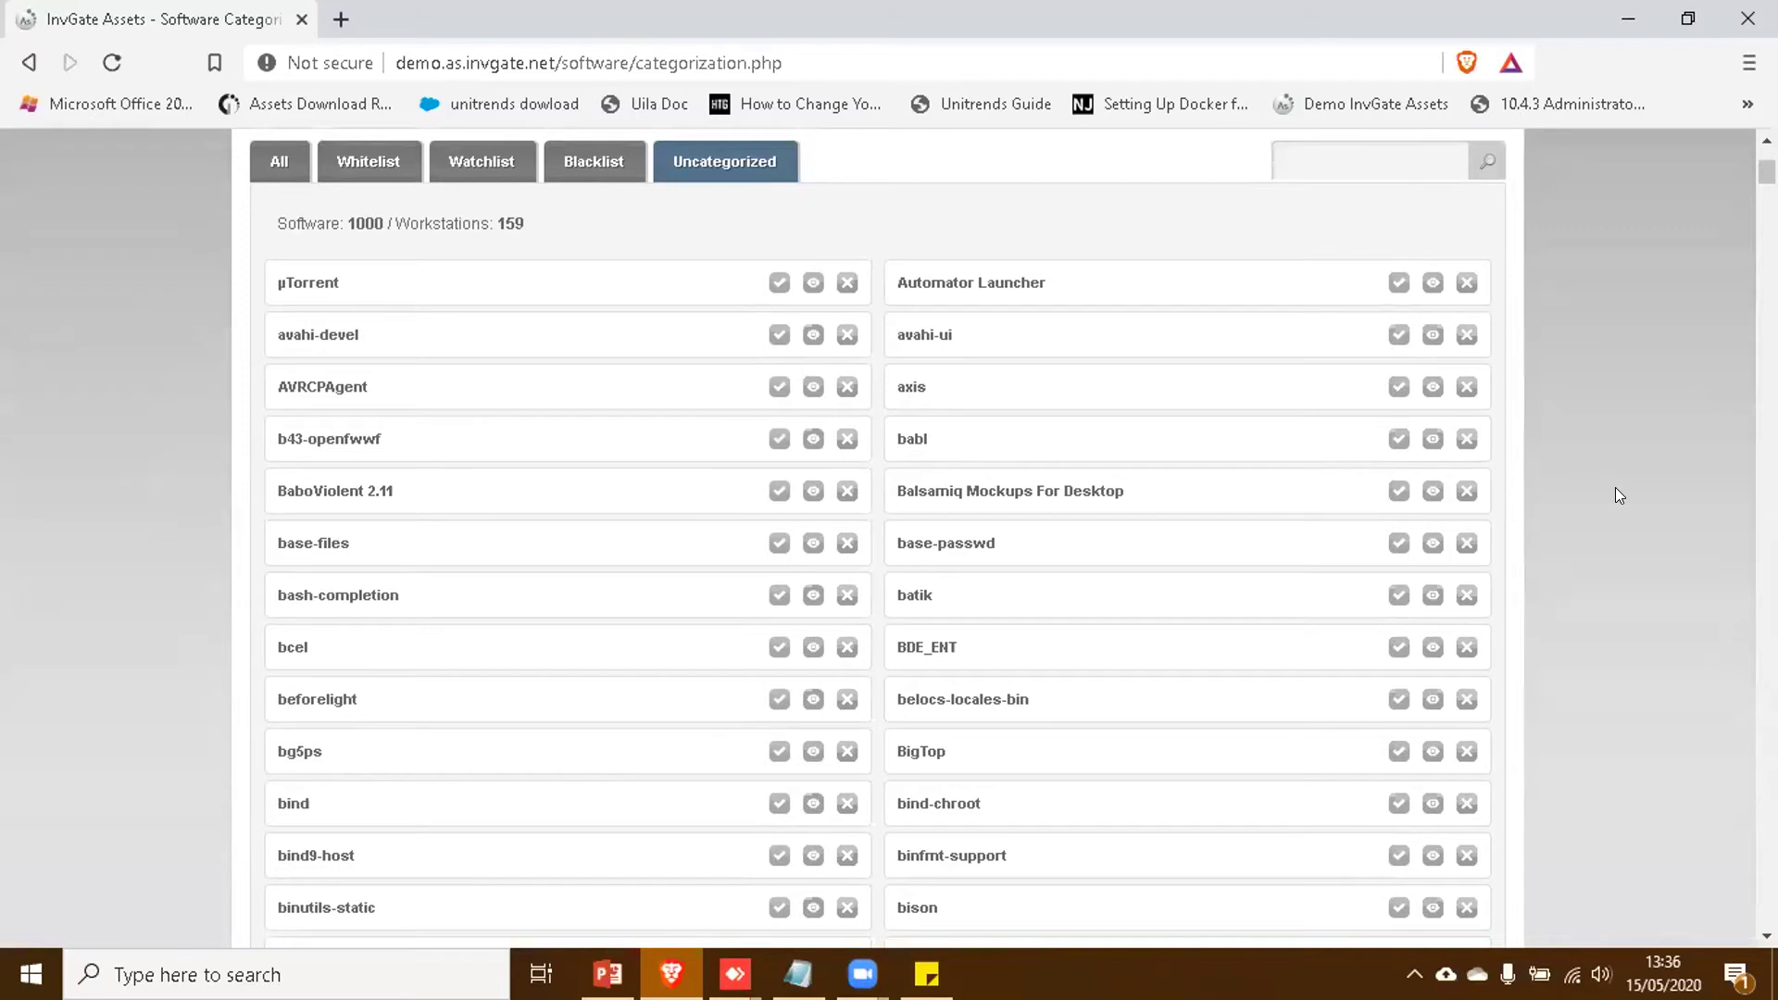
scroll(1618, 494, "up", 2)
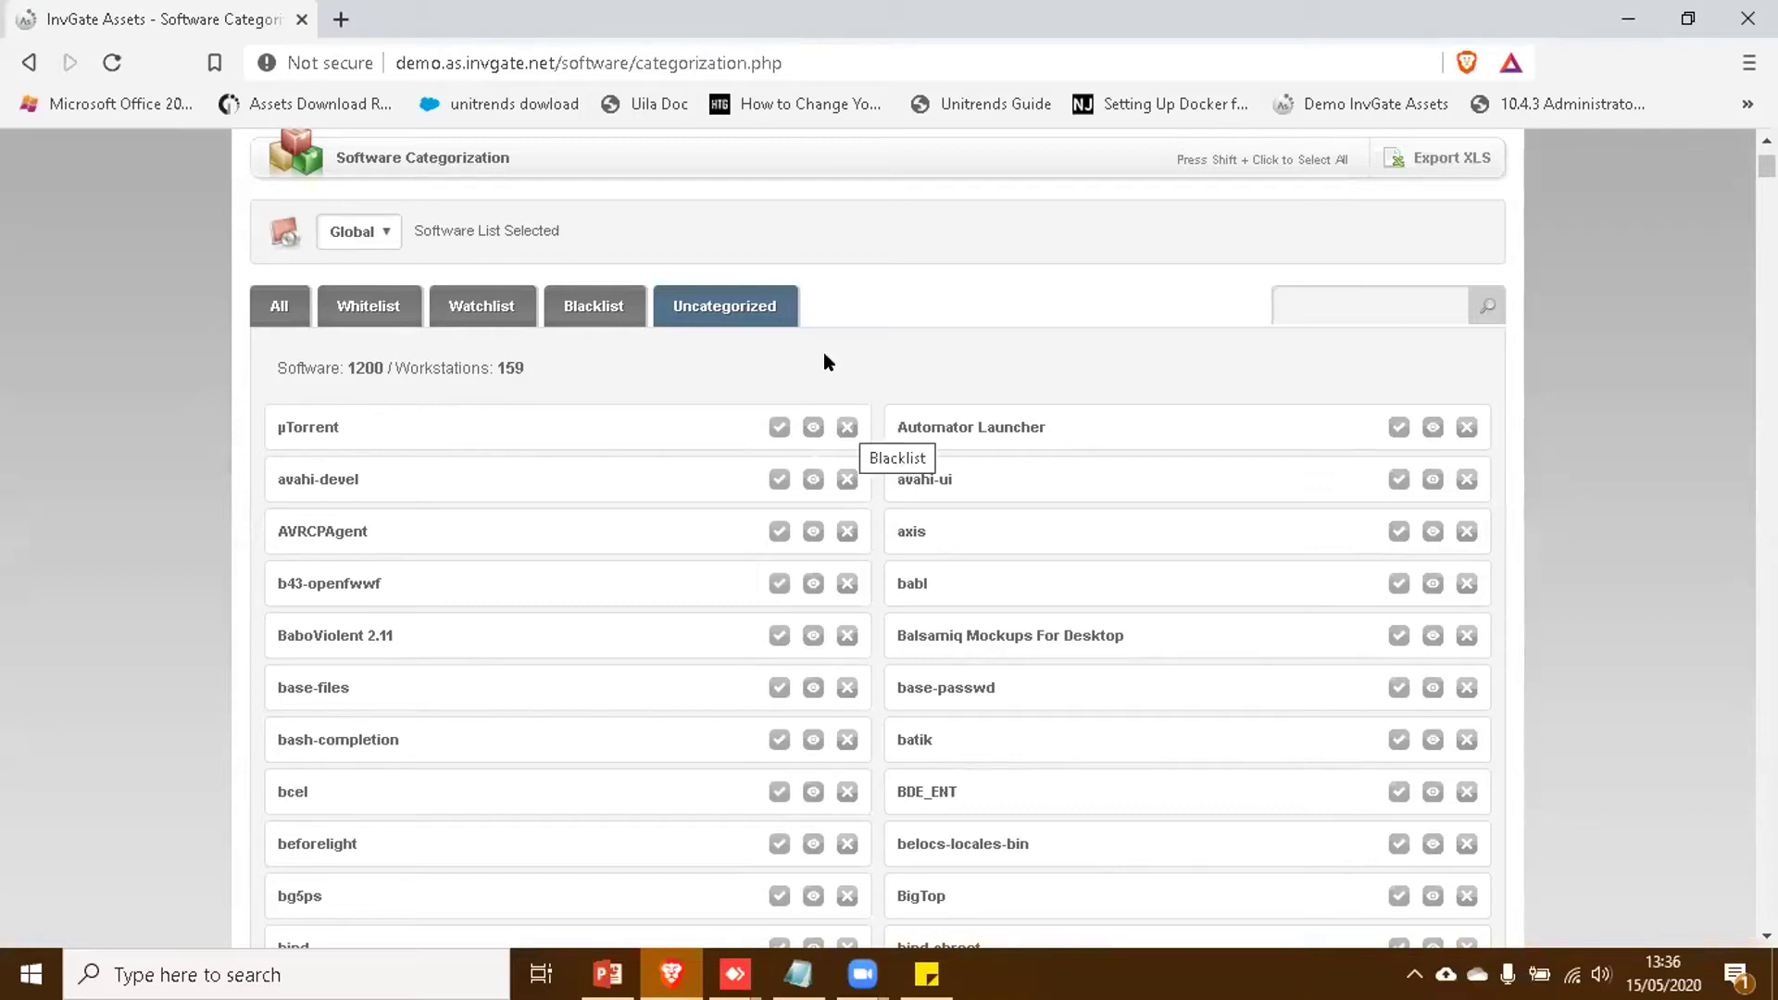
scroll(1408, 512, "down", 1)
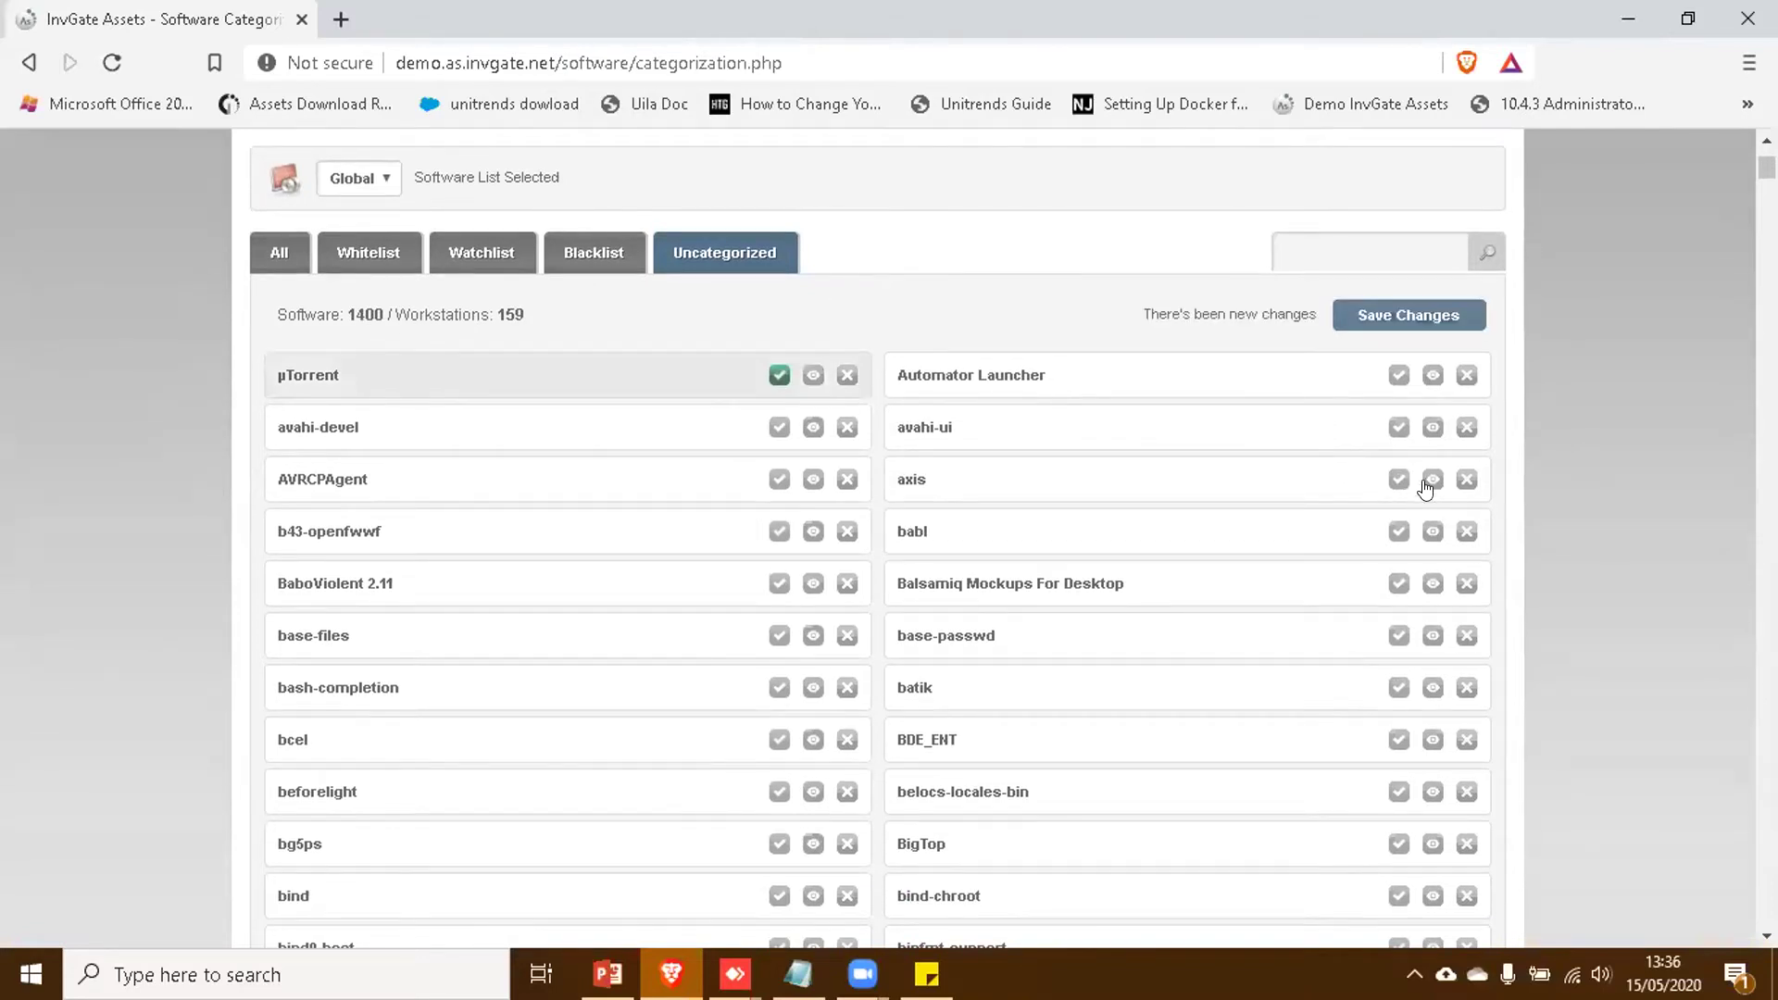
Step: Whitelist µTorrent, blacklist b43-openfwwf, and save the software categorization changes
left_click(1432, 479)
left_click(846, 531)
left_click_drag(384, 377, 269, 376)
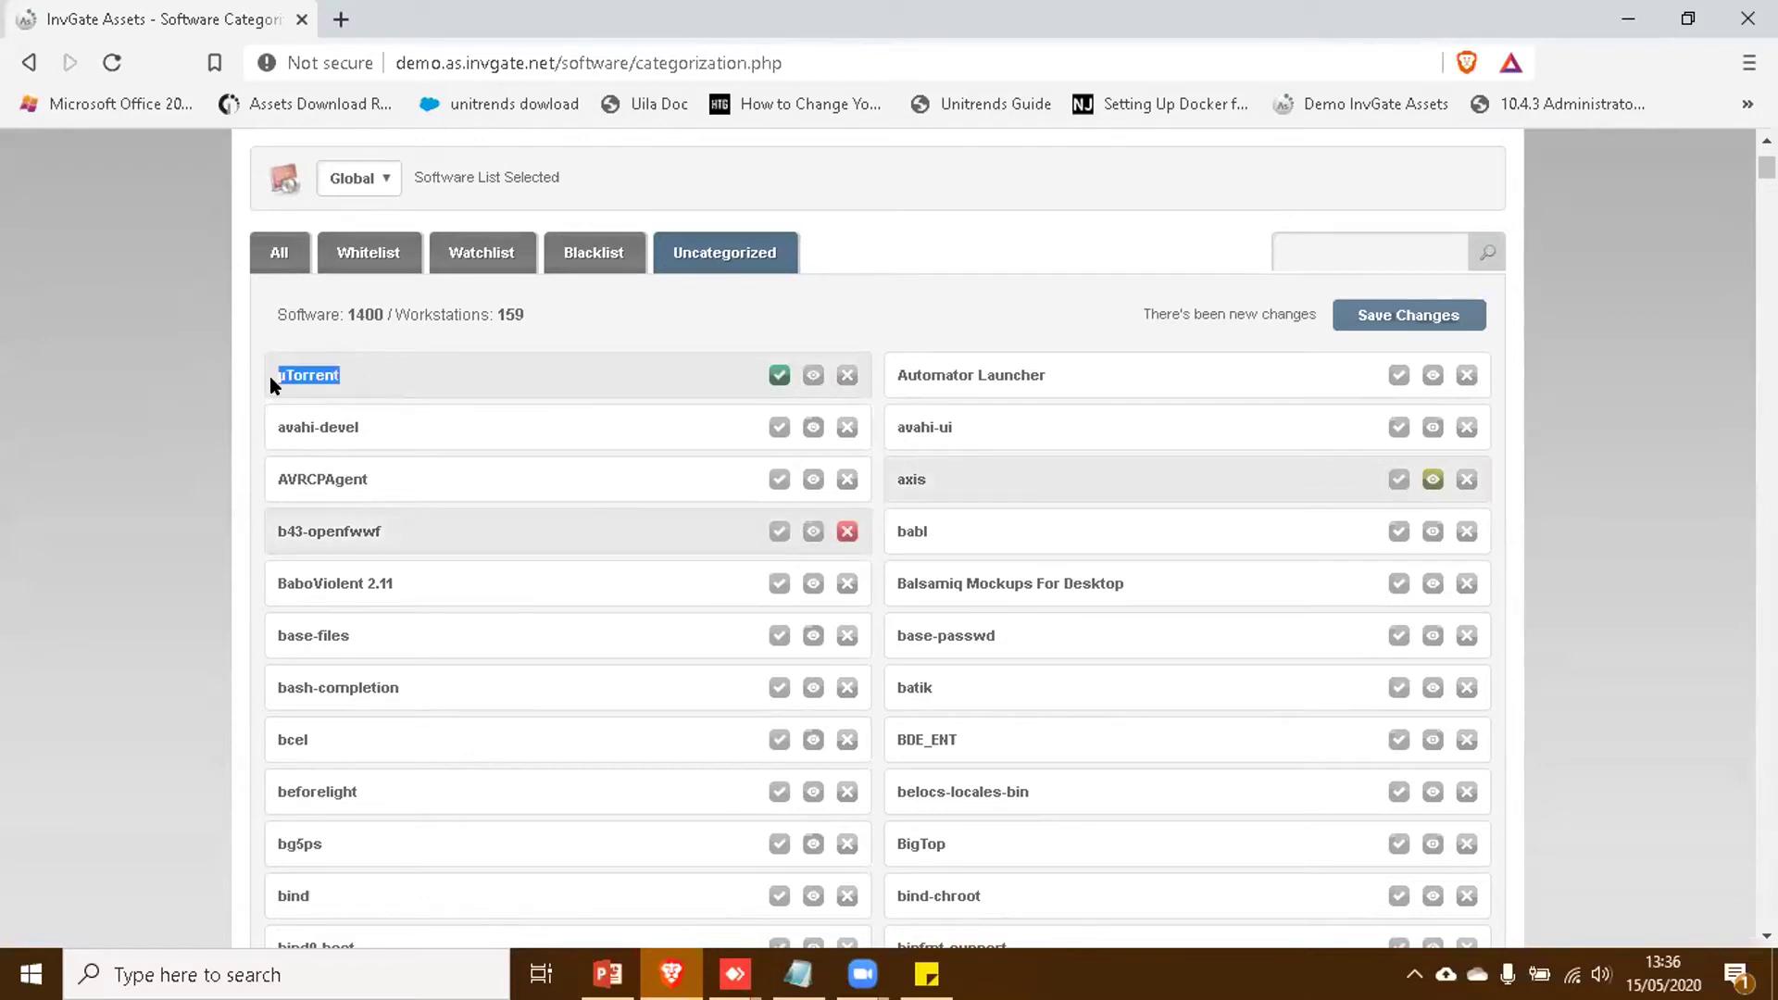
left_click(1405, 319)
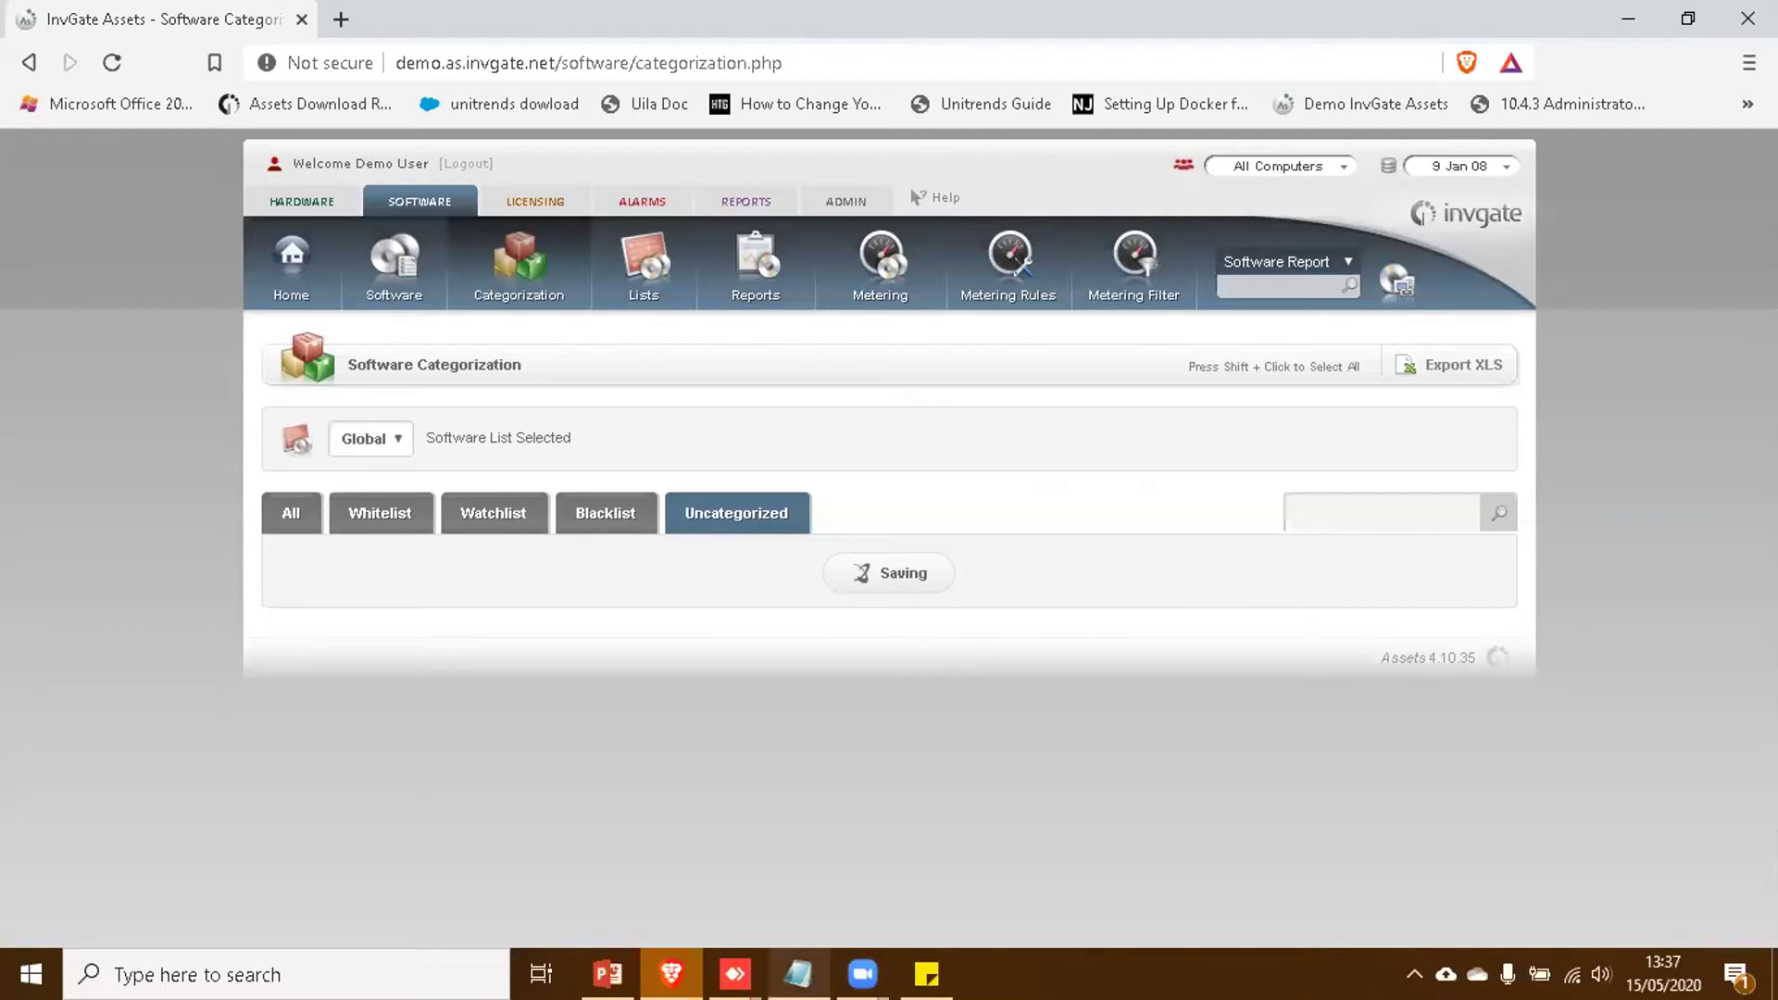
Step: In the remote AnyDesk session, open Software Categorization showing only uncategorized titles
mouse_move(735, 973)
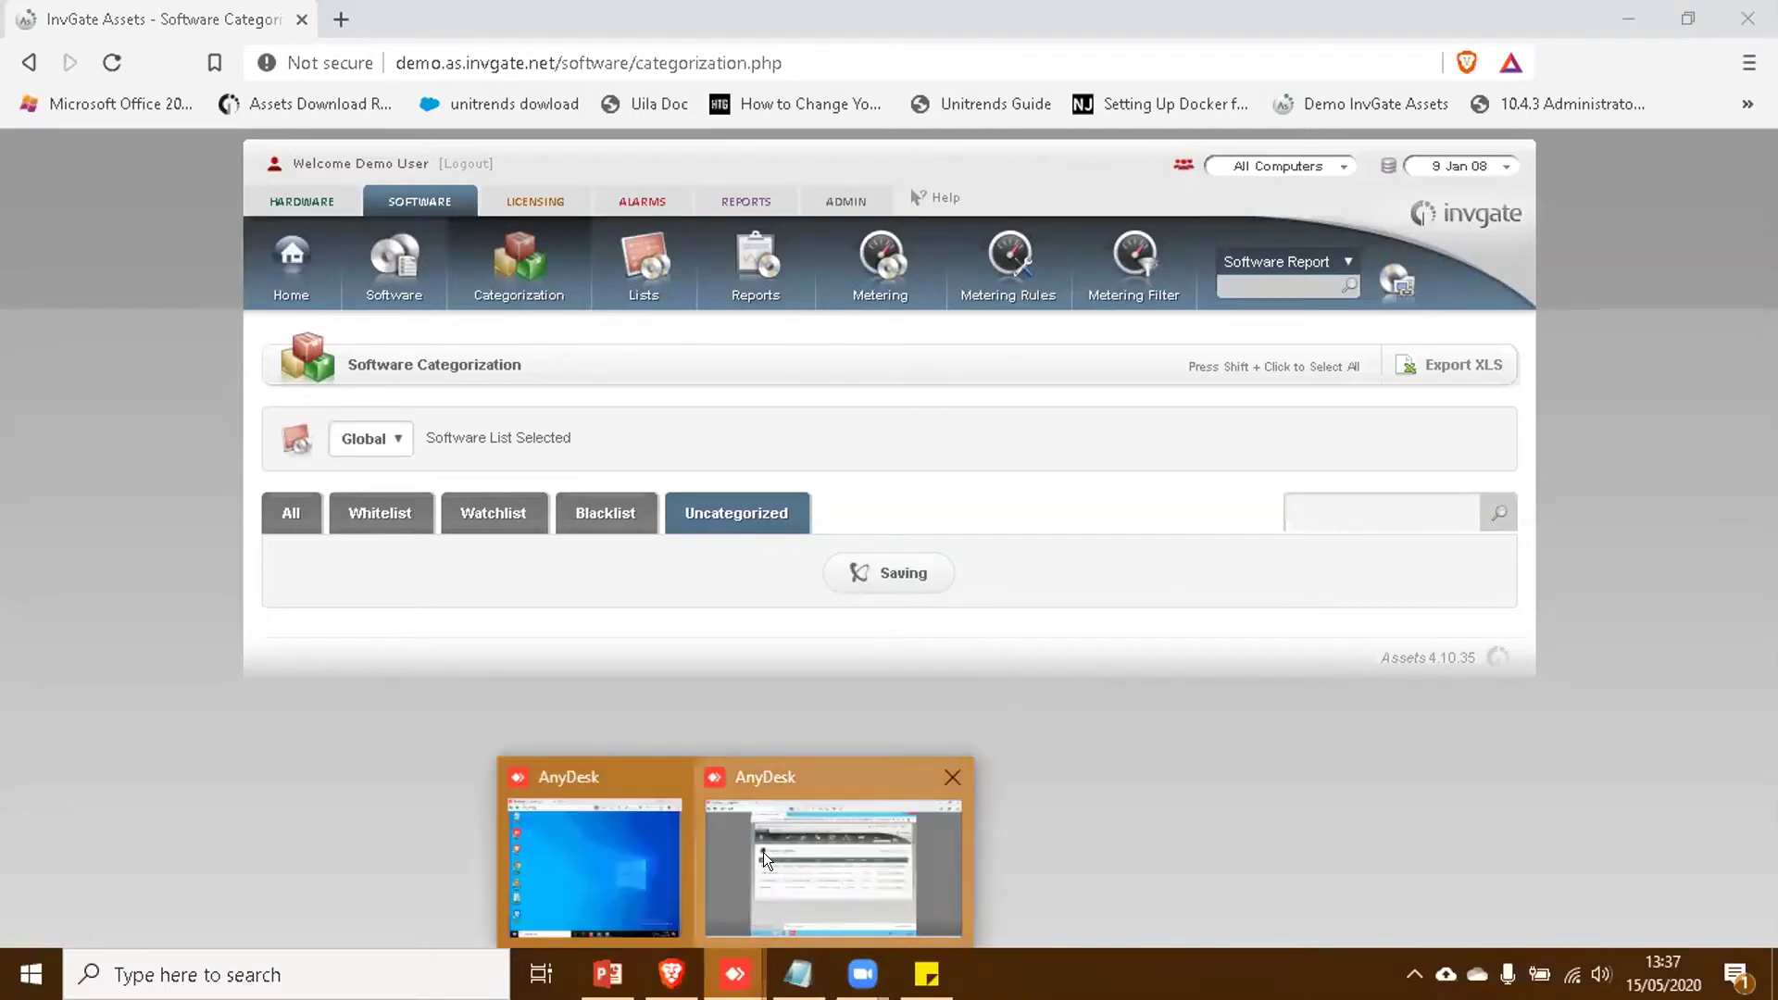
left_click(763, 852)
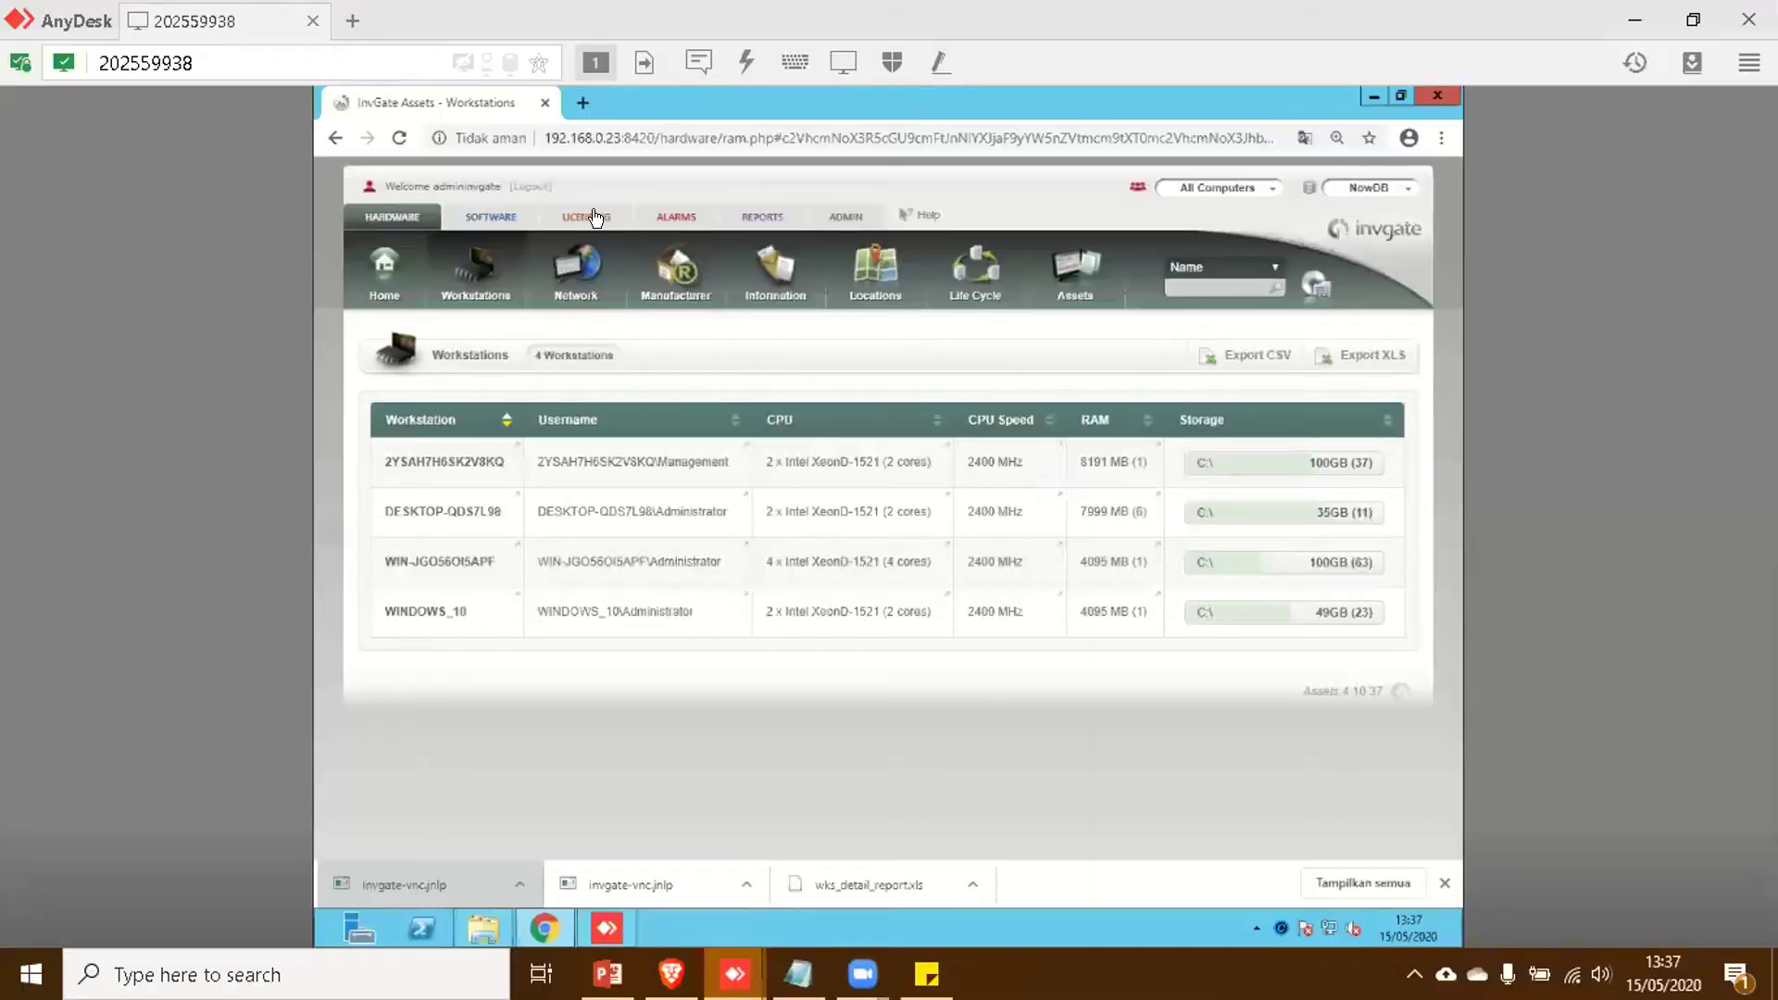
left_click(507, 220)
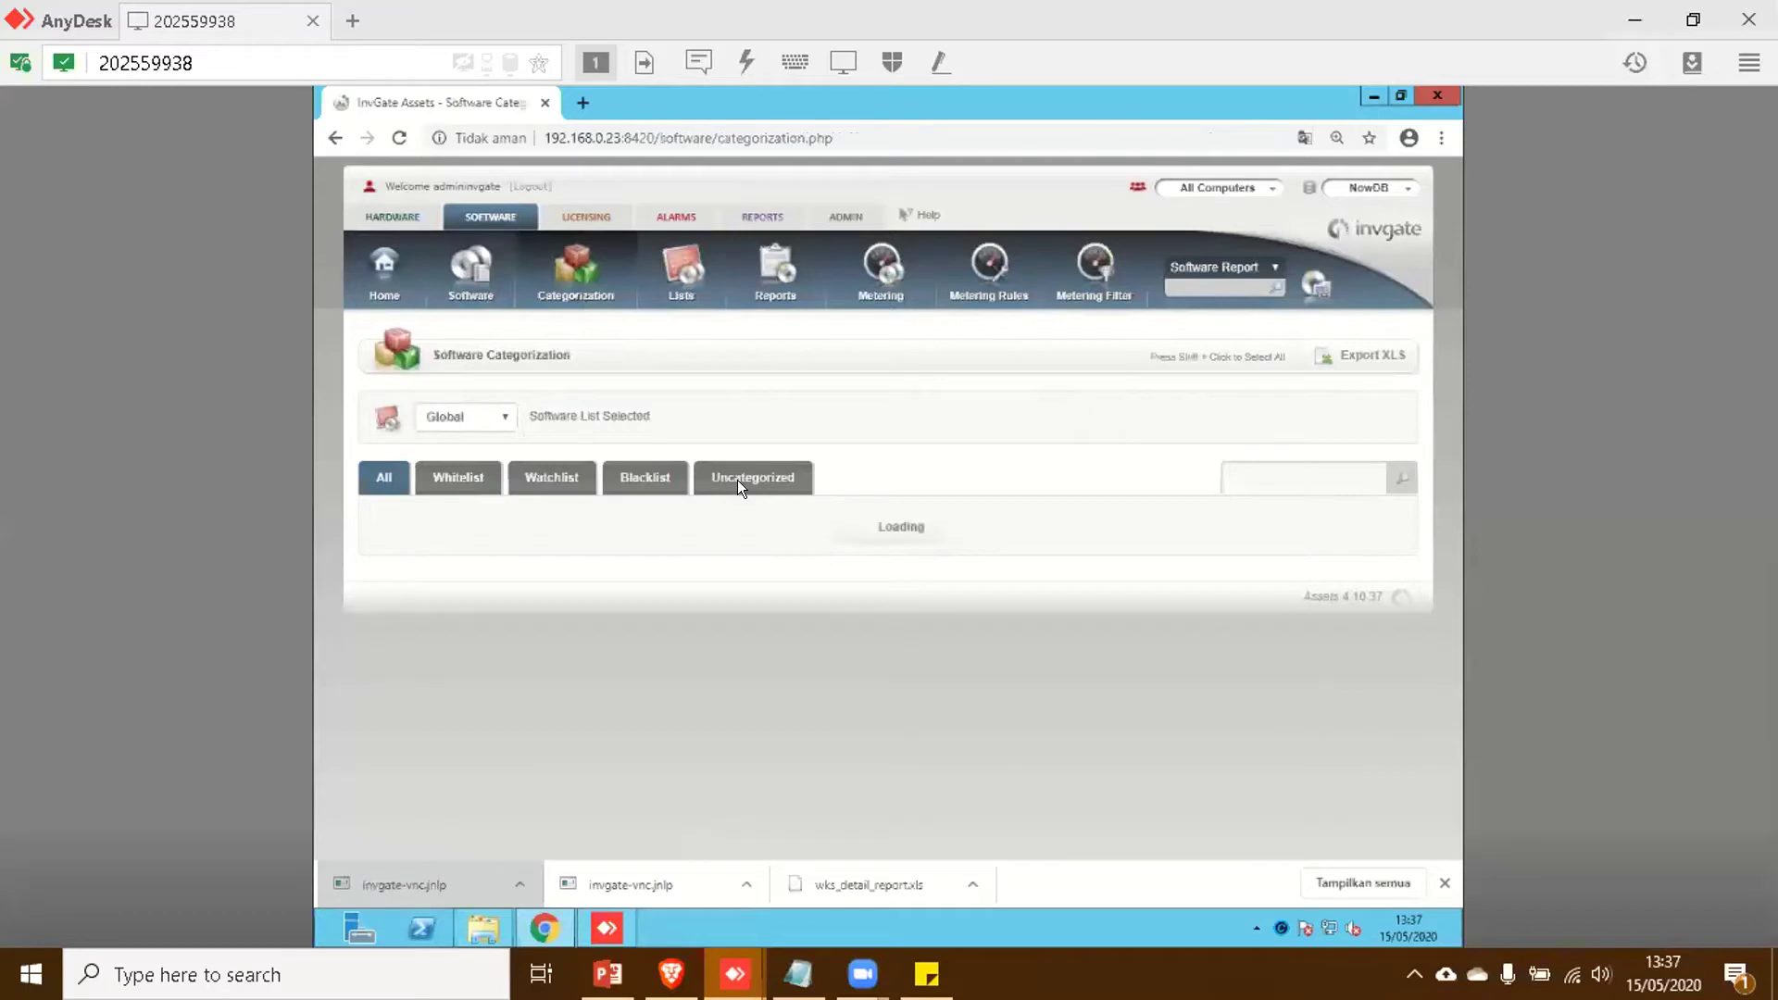
left_click(738, 480)
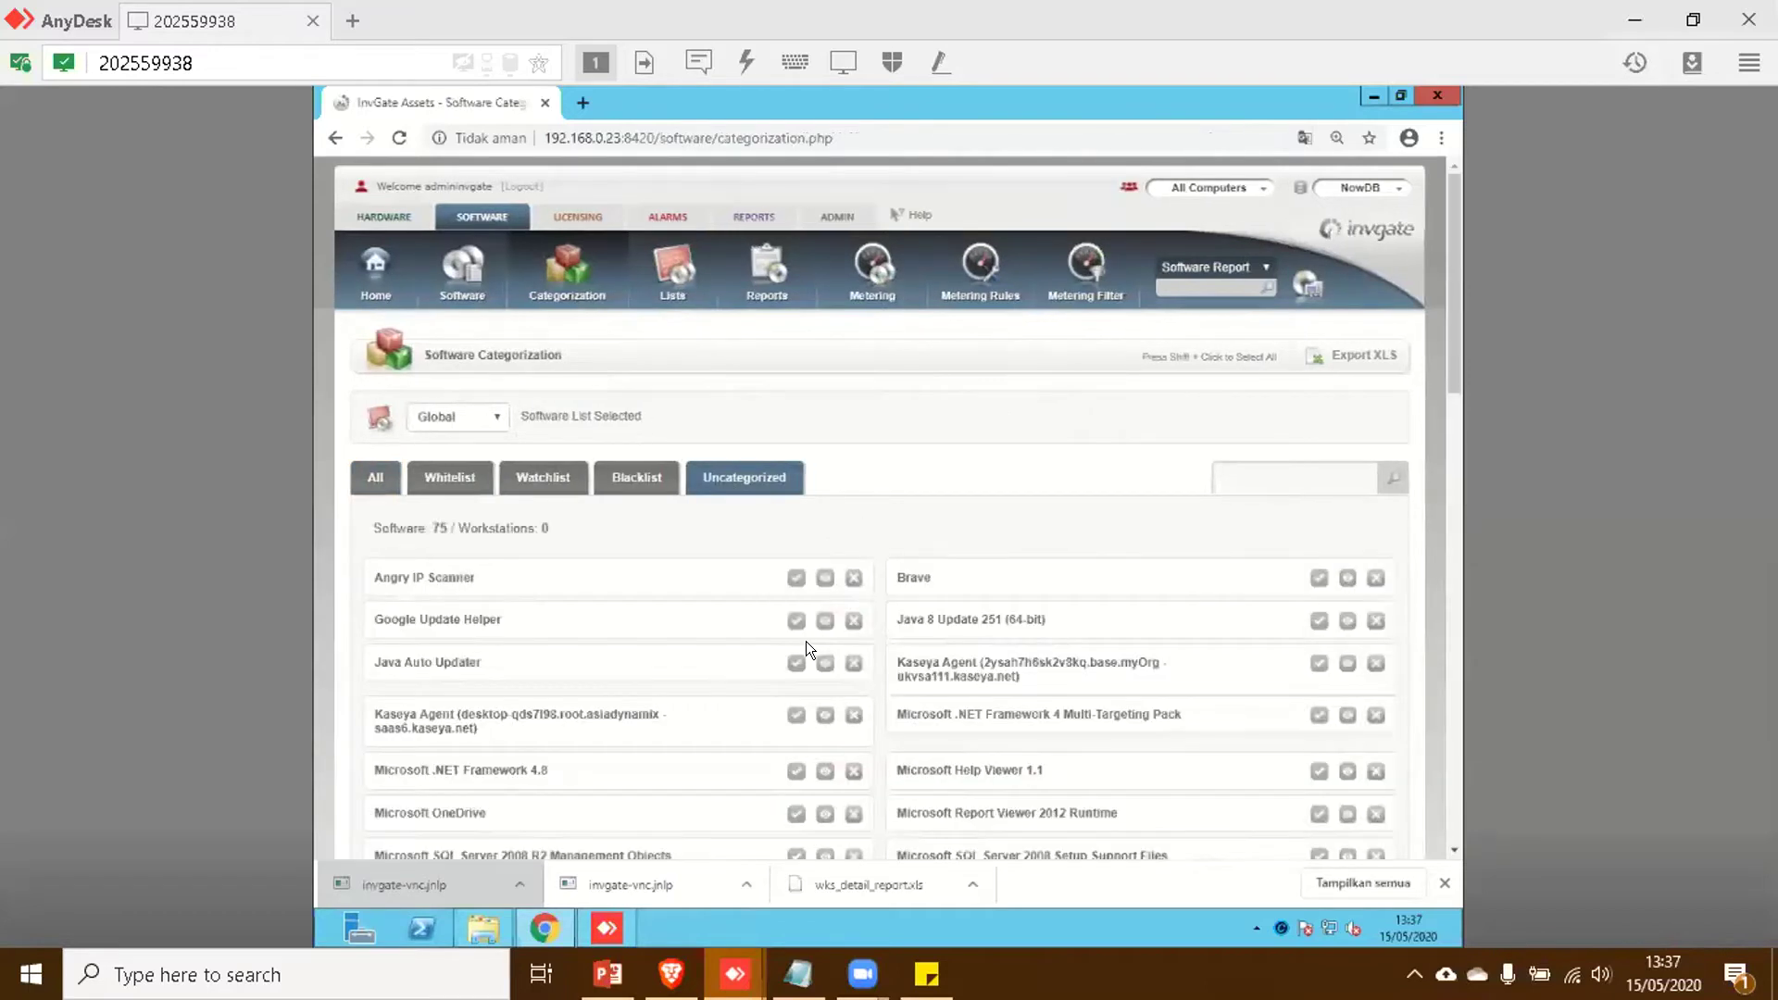
Step: Whitelist Java Auto Updater, blacklist Java 8 Update 251, save, and view the whitelisted list
left_click(1348, 581)
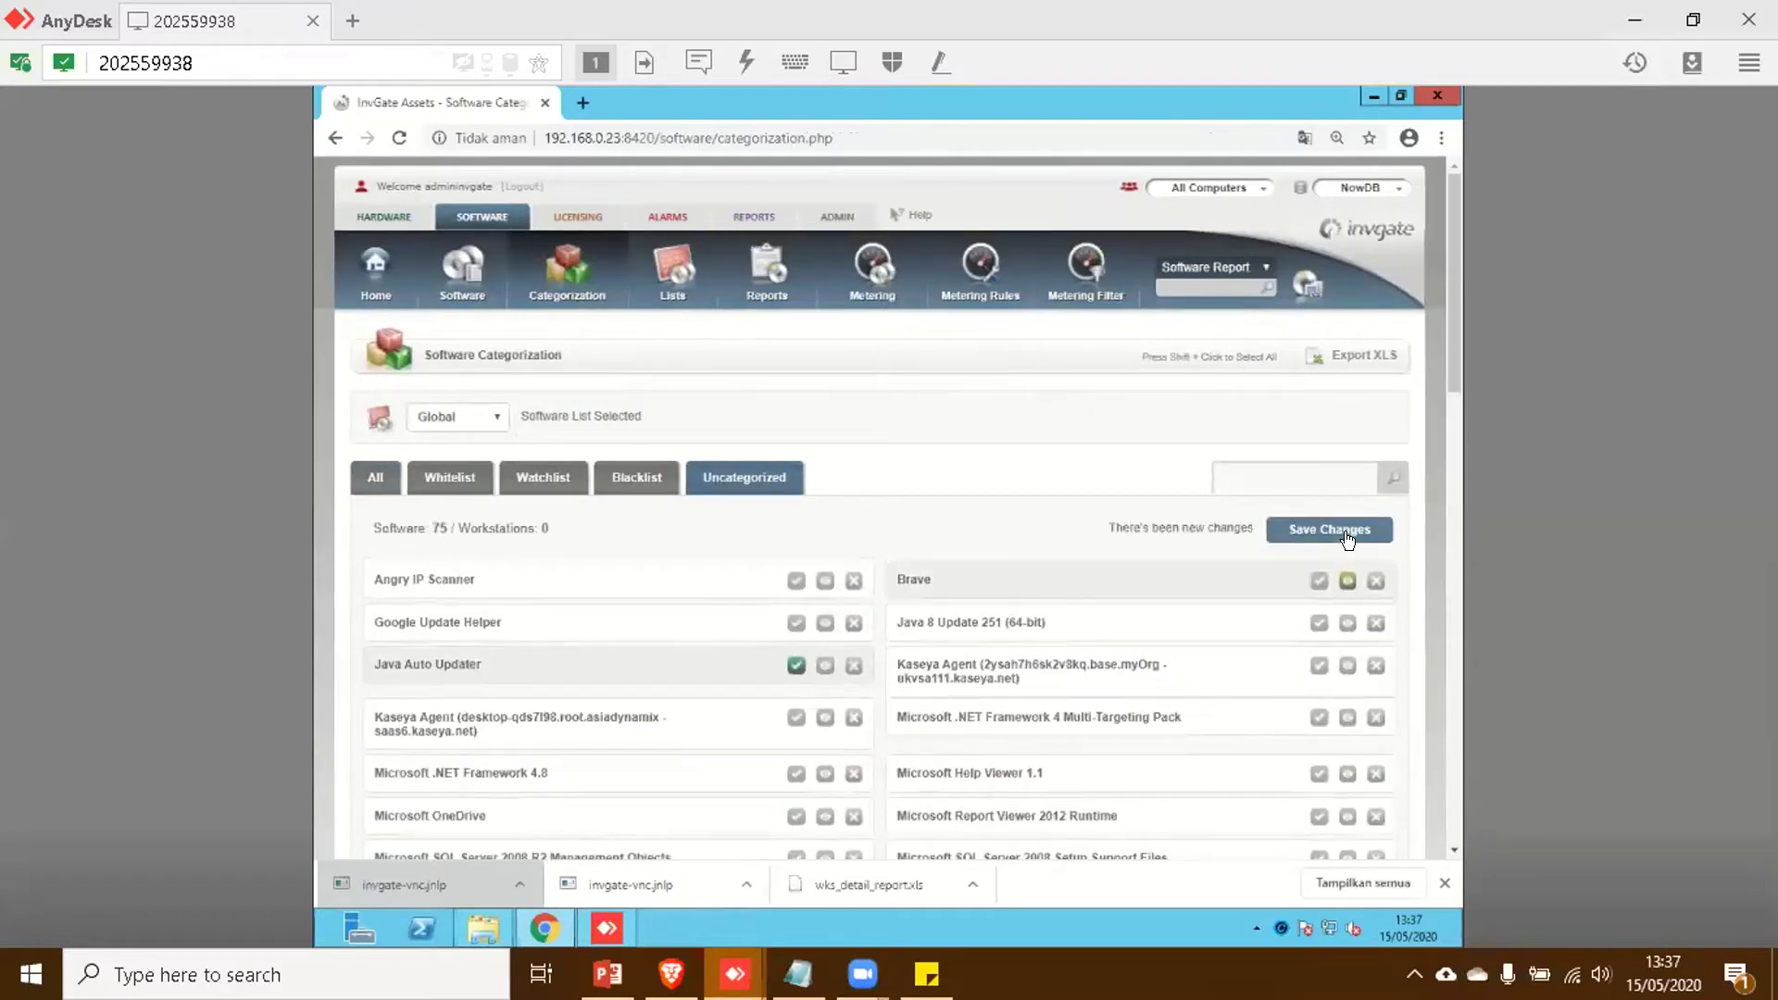
left_click(1375, 621)
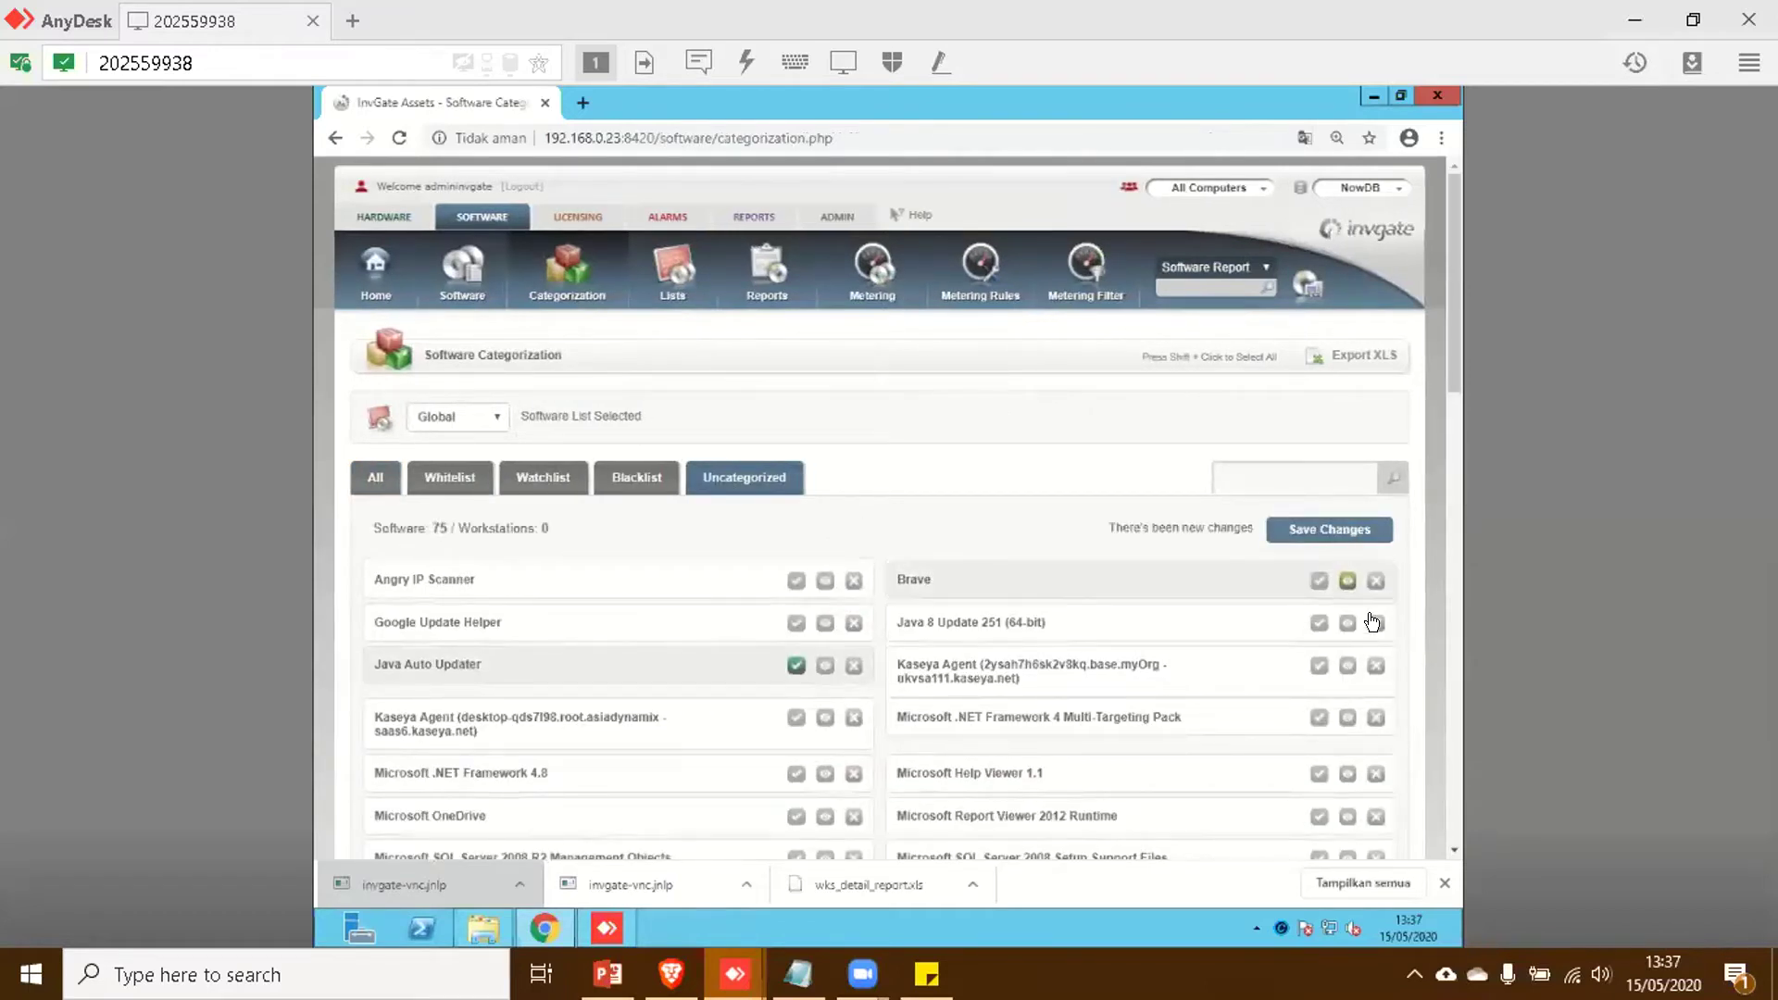
left_click(1345, 520)
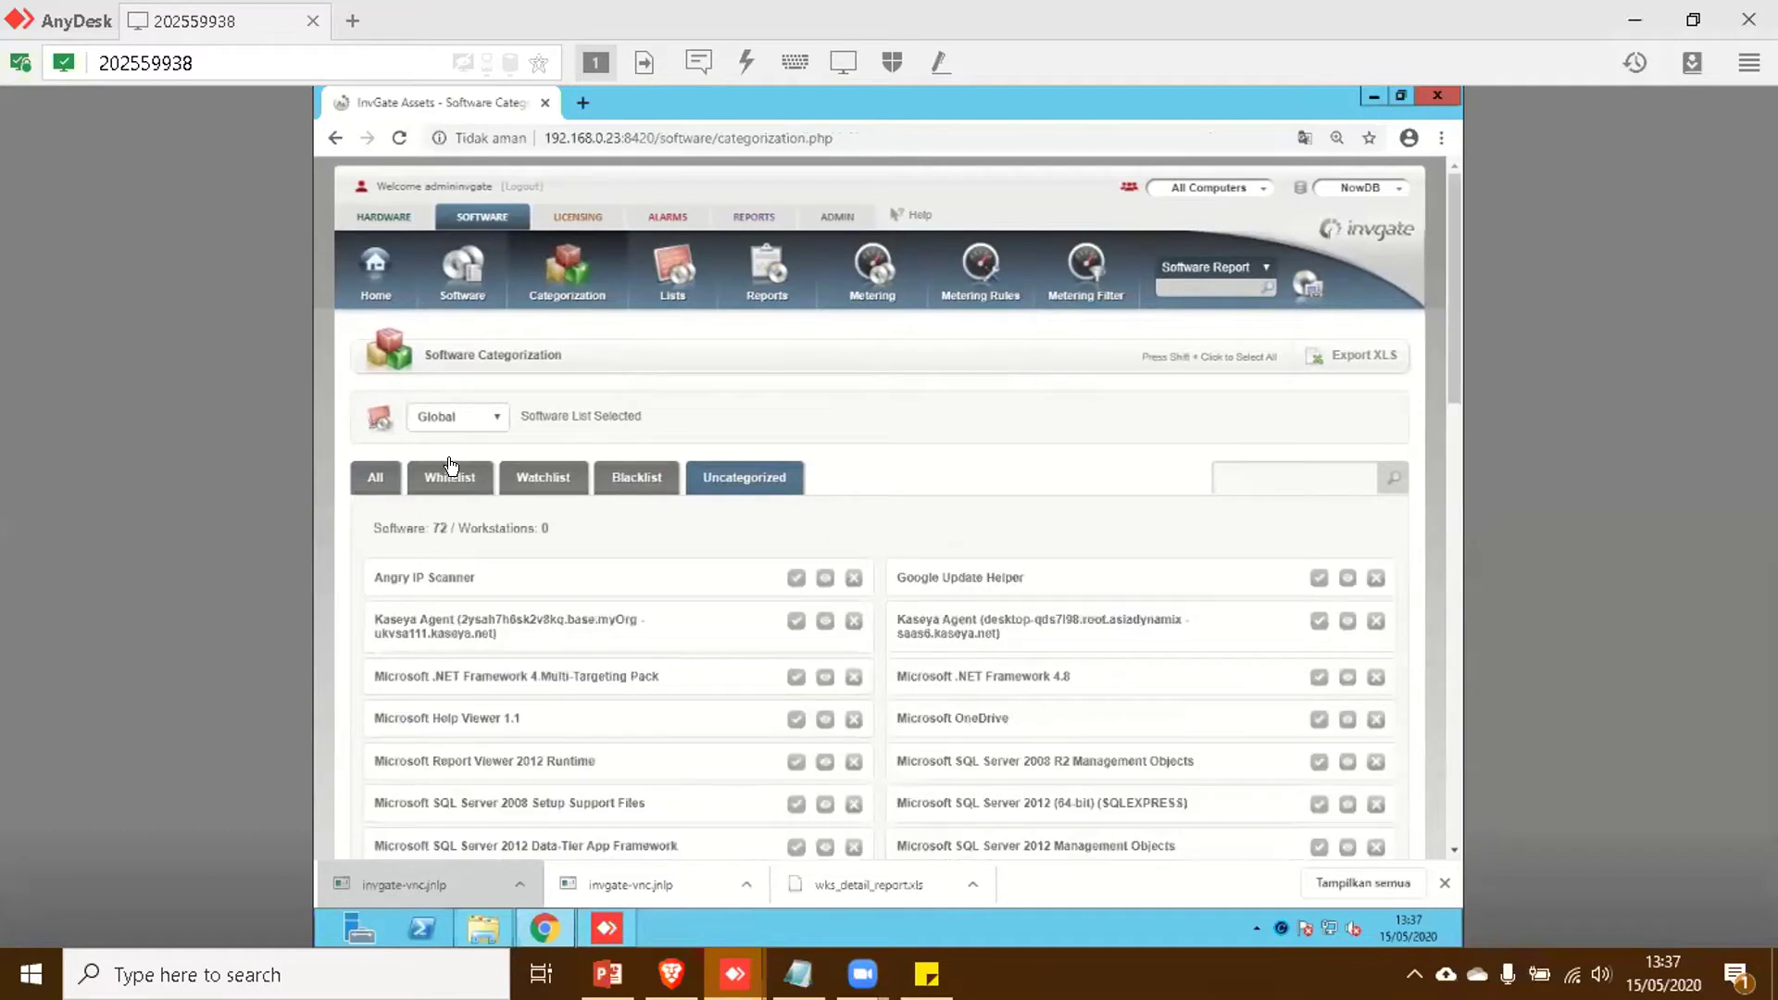
left_click(451, 472)
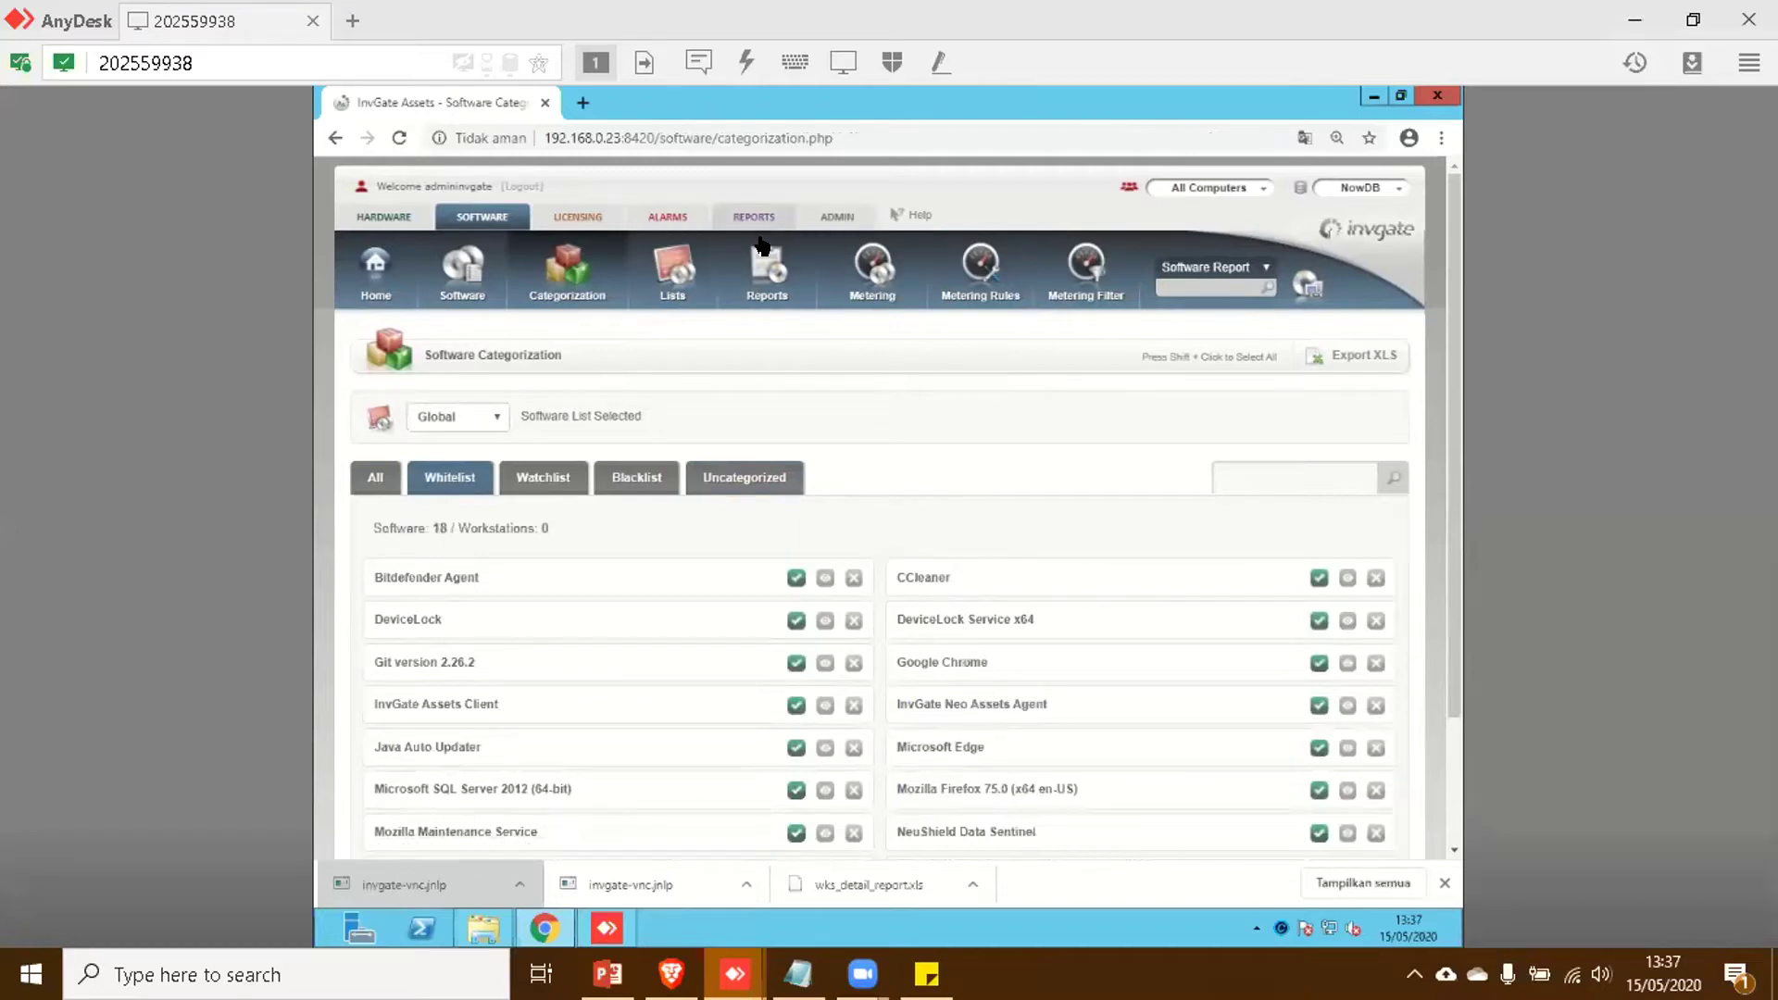
Step: Leave the 18-title whitelist and move to the ALARMS section
mouse_move(838, 217)
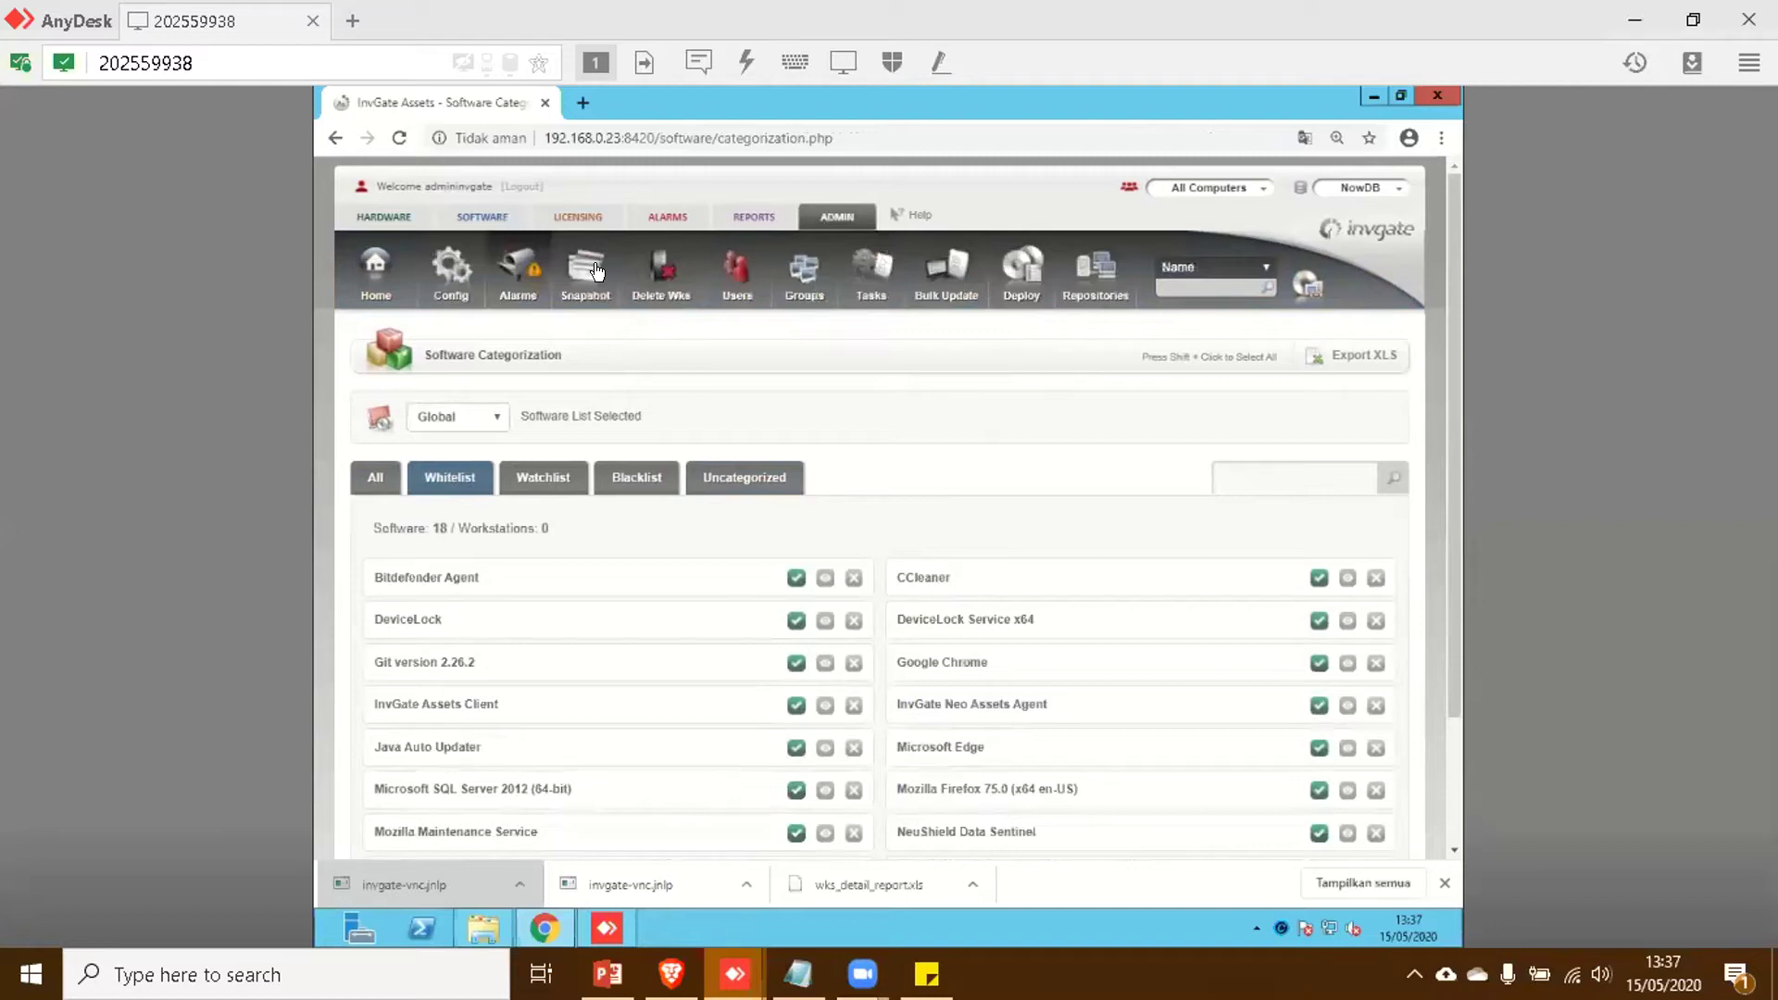
left_click(668, 217)
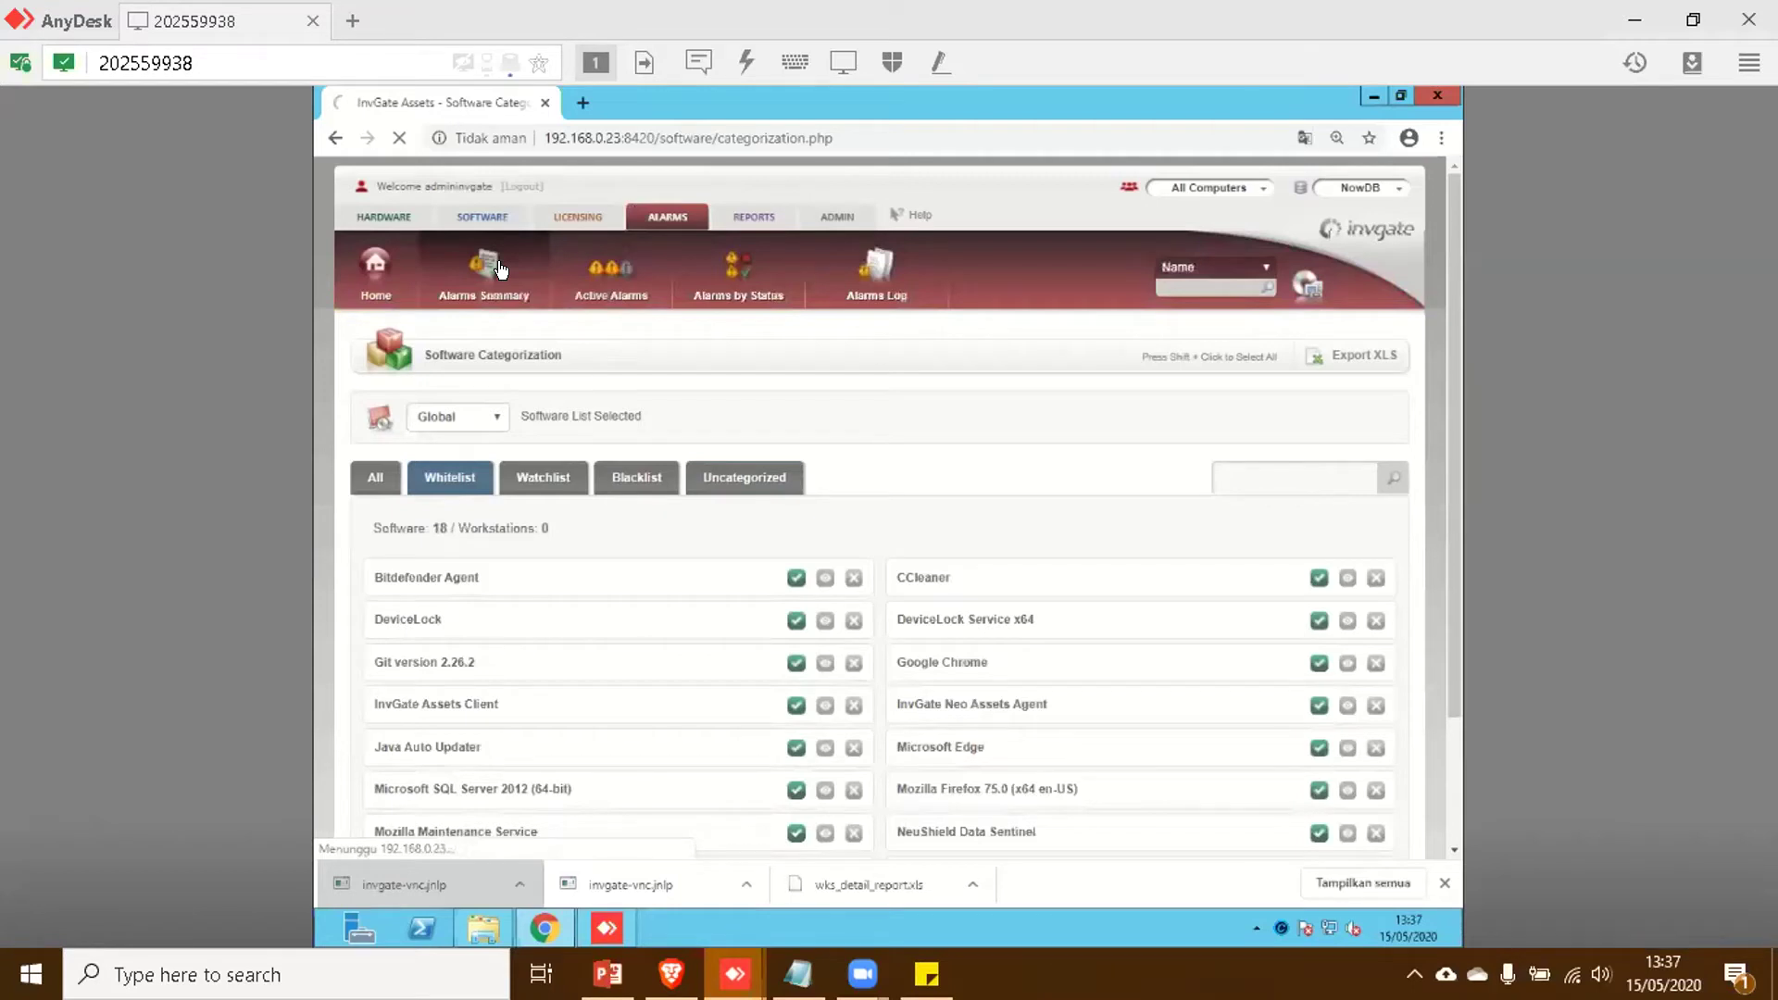
Step: Browse the Alarms Summary gauges for the 338 alarms, then head toward the licensing contracts page
left_click(501, 269)
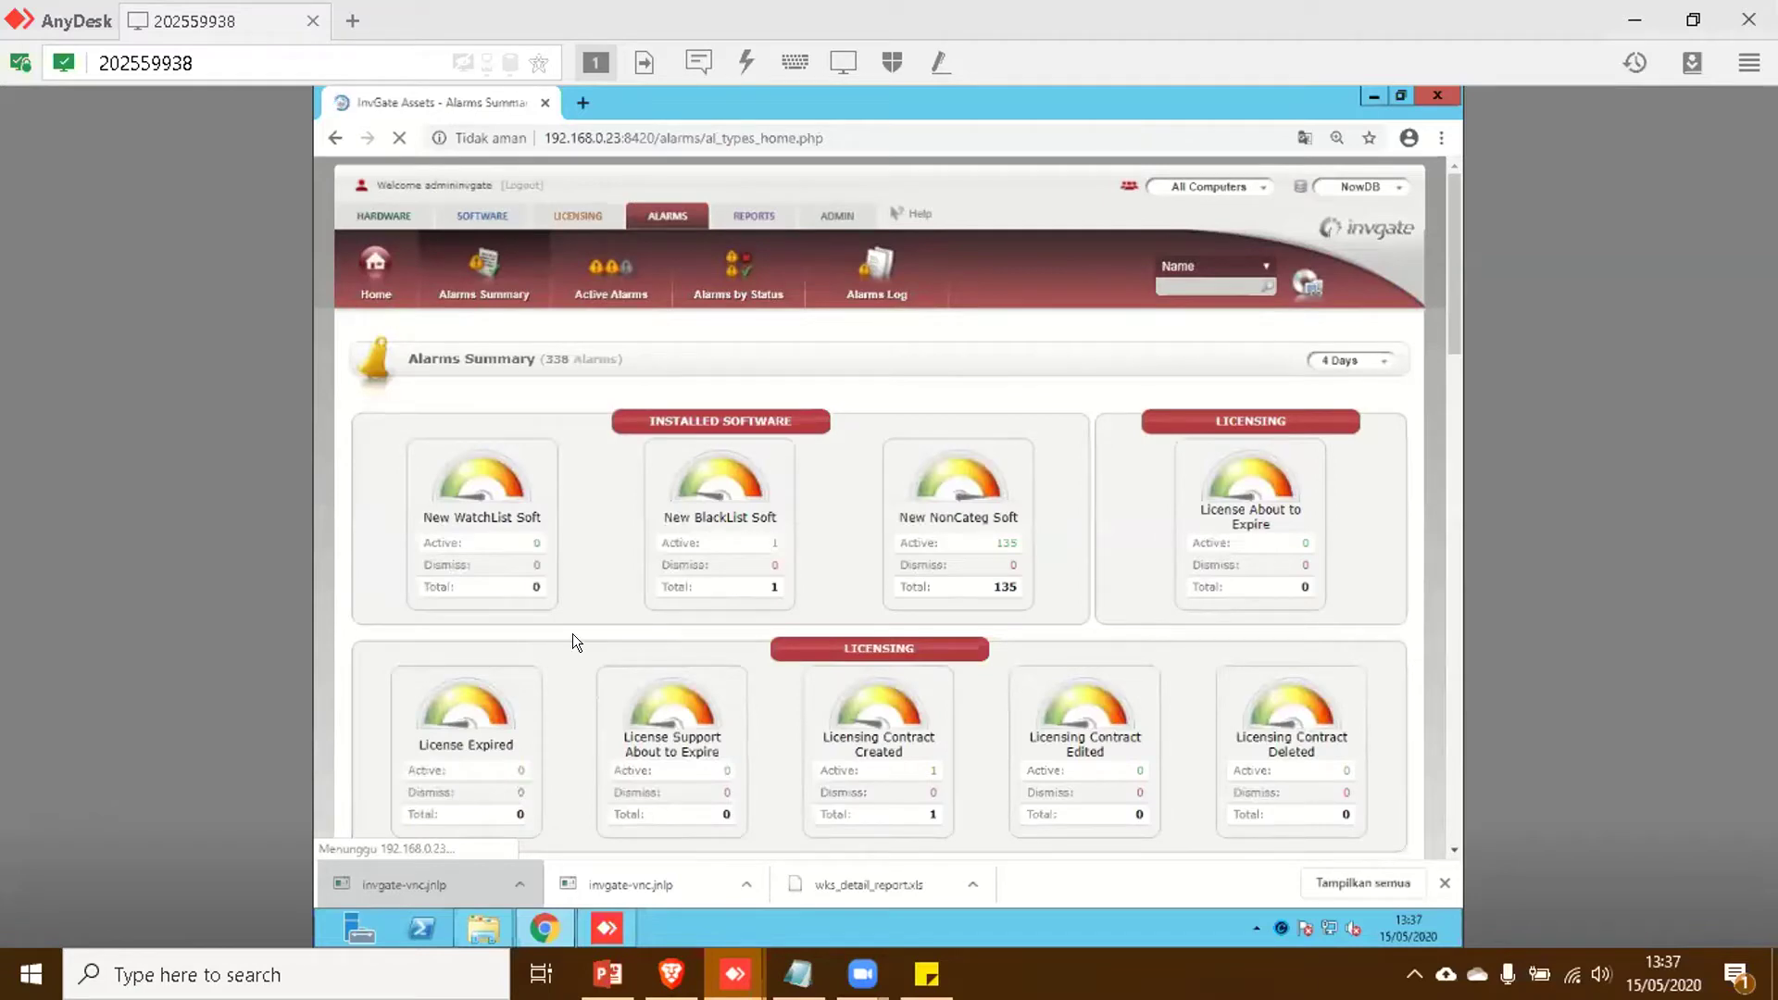
scroll(573, 638, "down", 2)
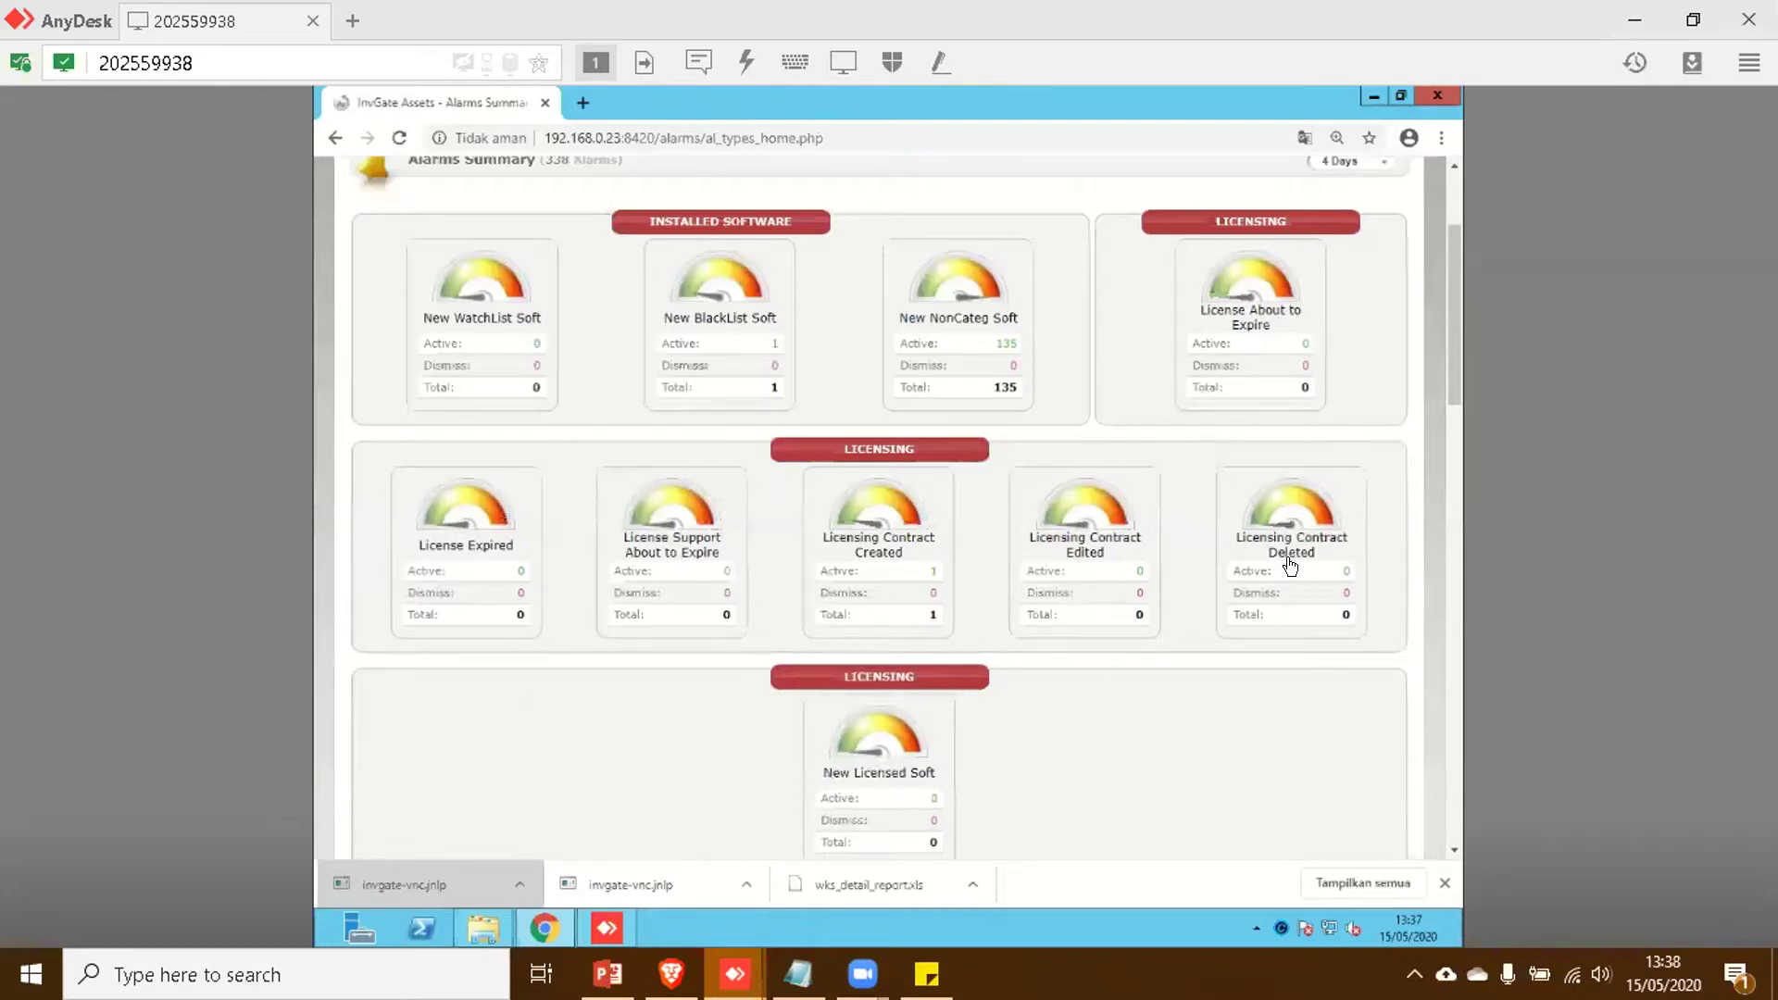
scroll(1288, 557, "up", 1)
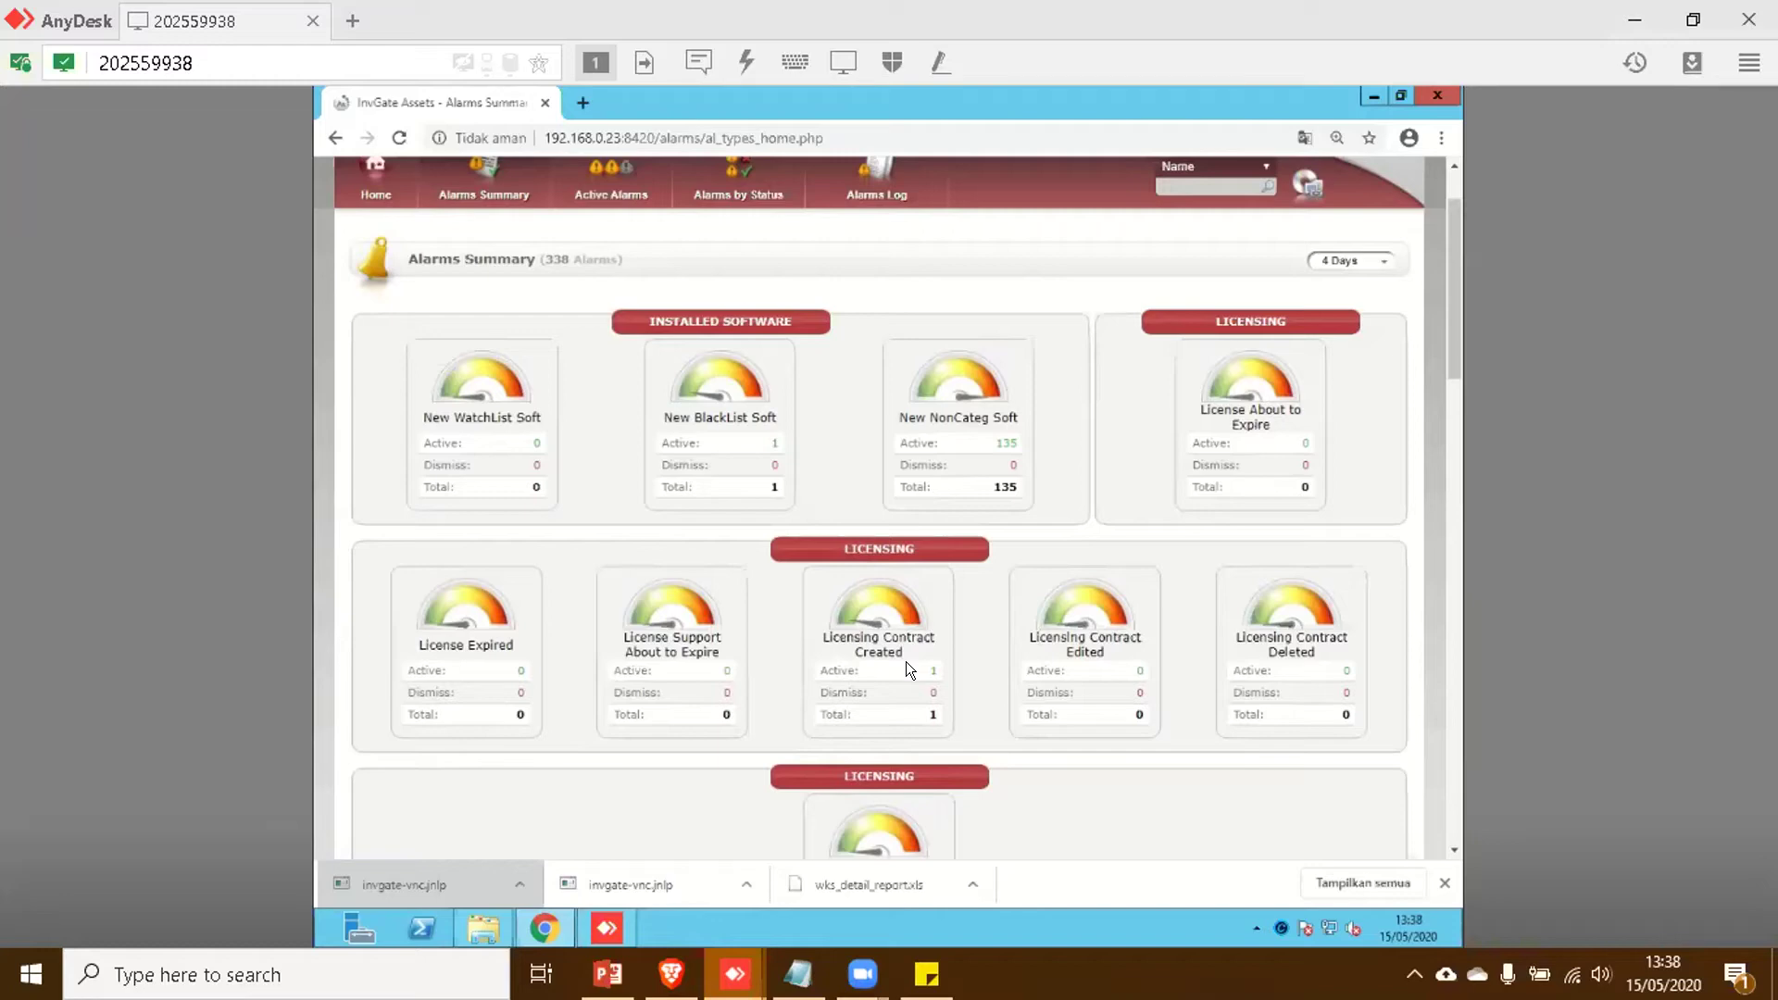
scroll(907, 666, "up", 2)
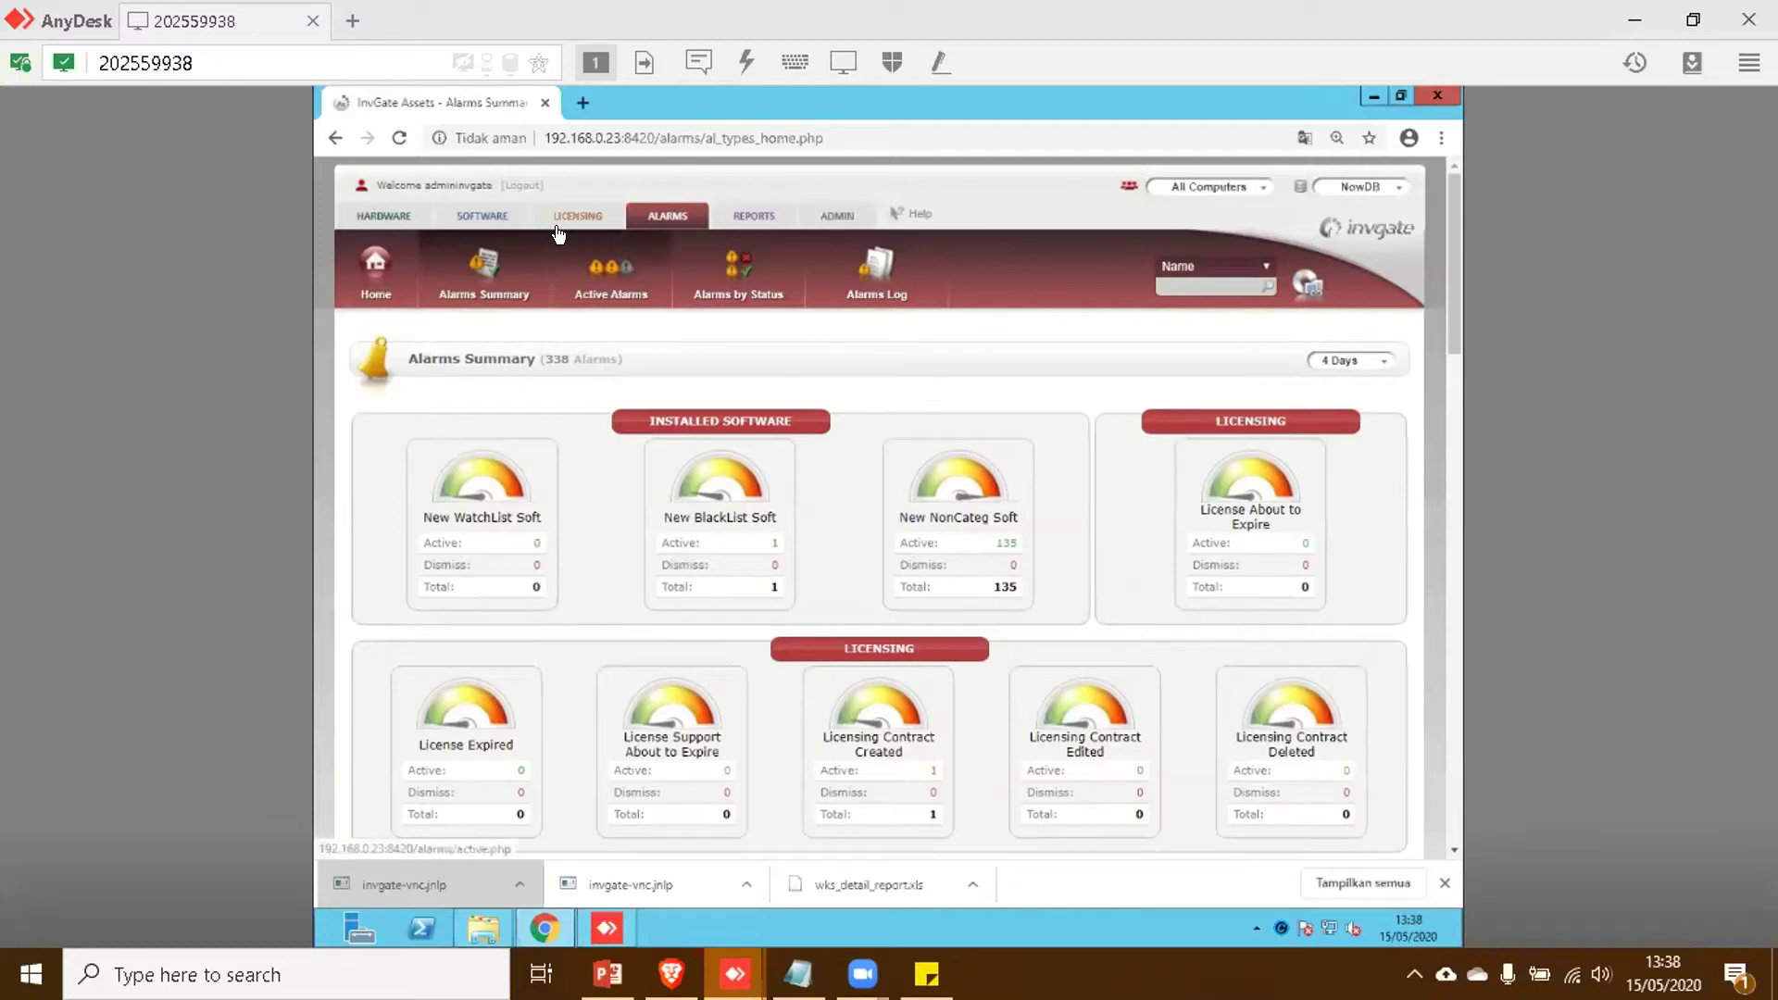
mouse_move(576, 217)
left_click(473, 267)
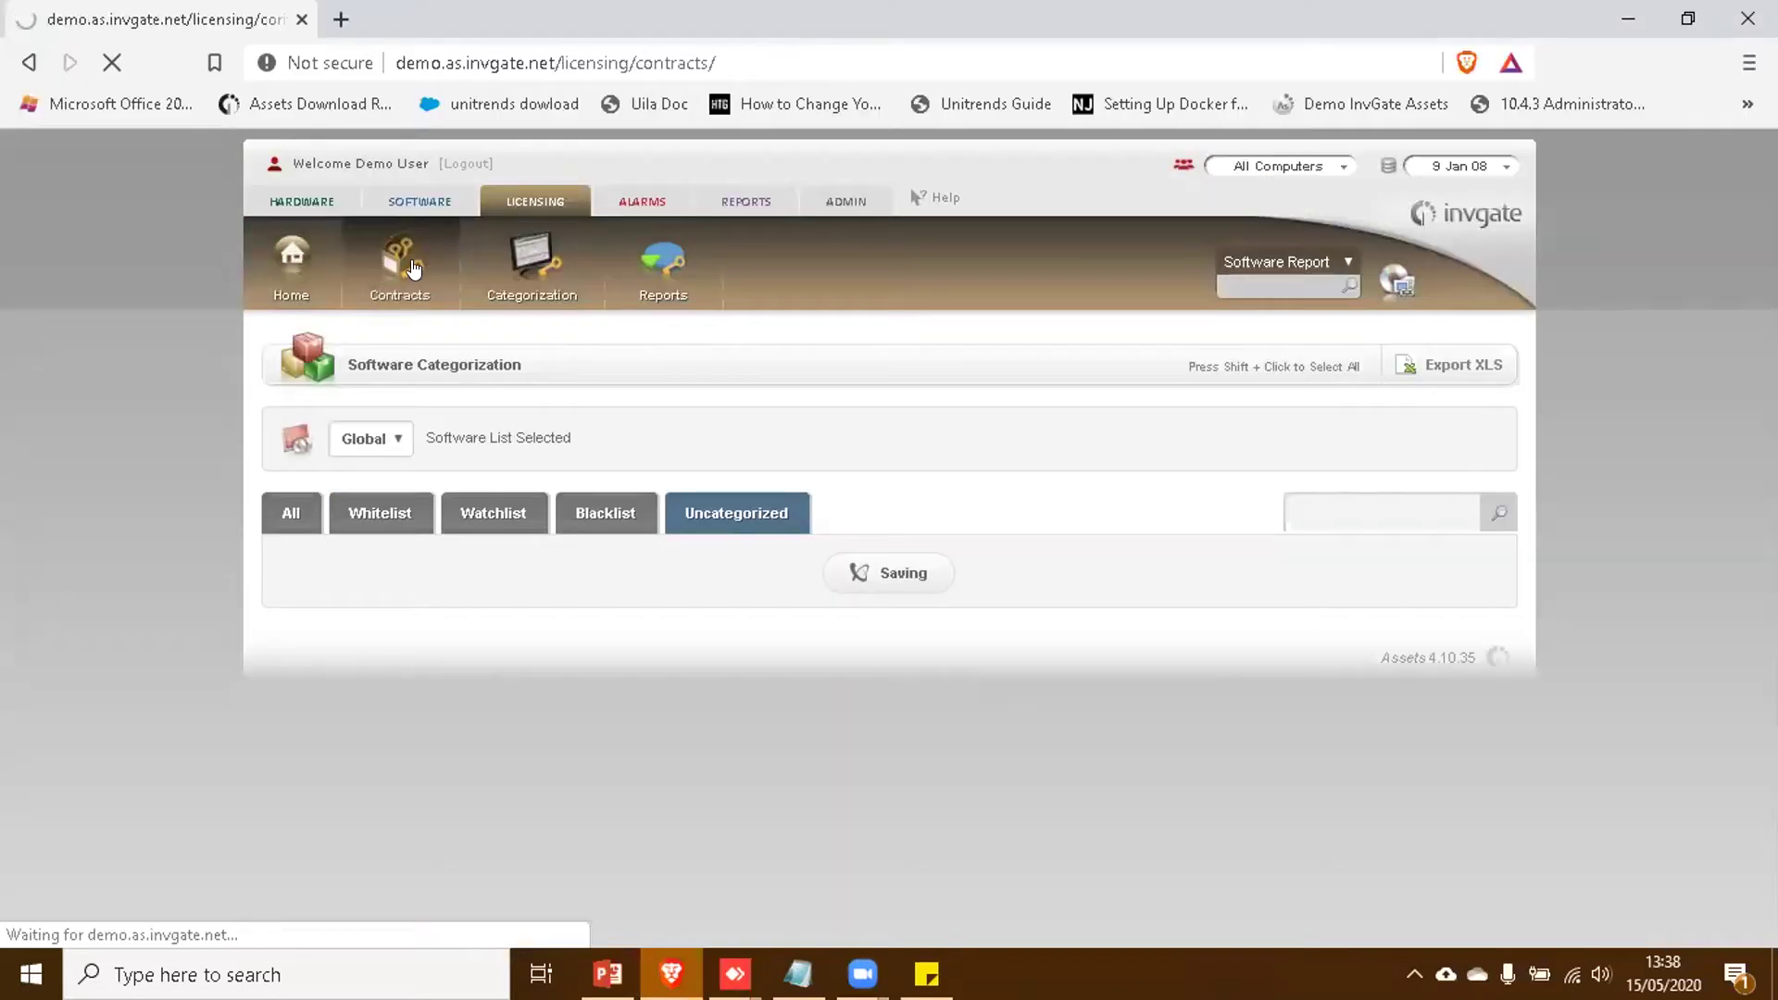
Step: On Snapshot / History, switch from the 9 Jan 08 snapshot to the live NowDB production database
left_click(414, 268)
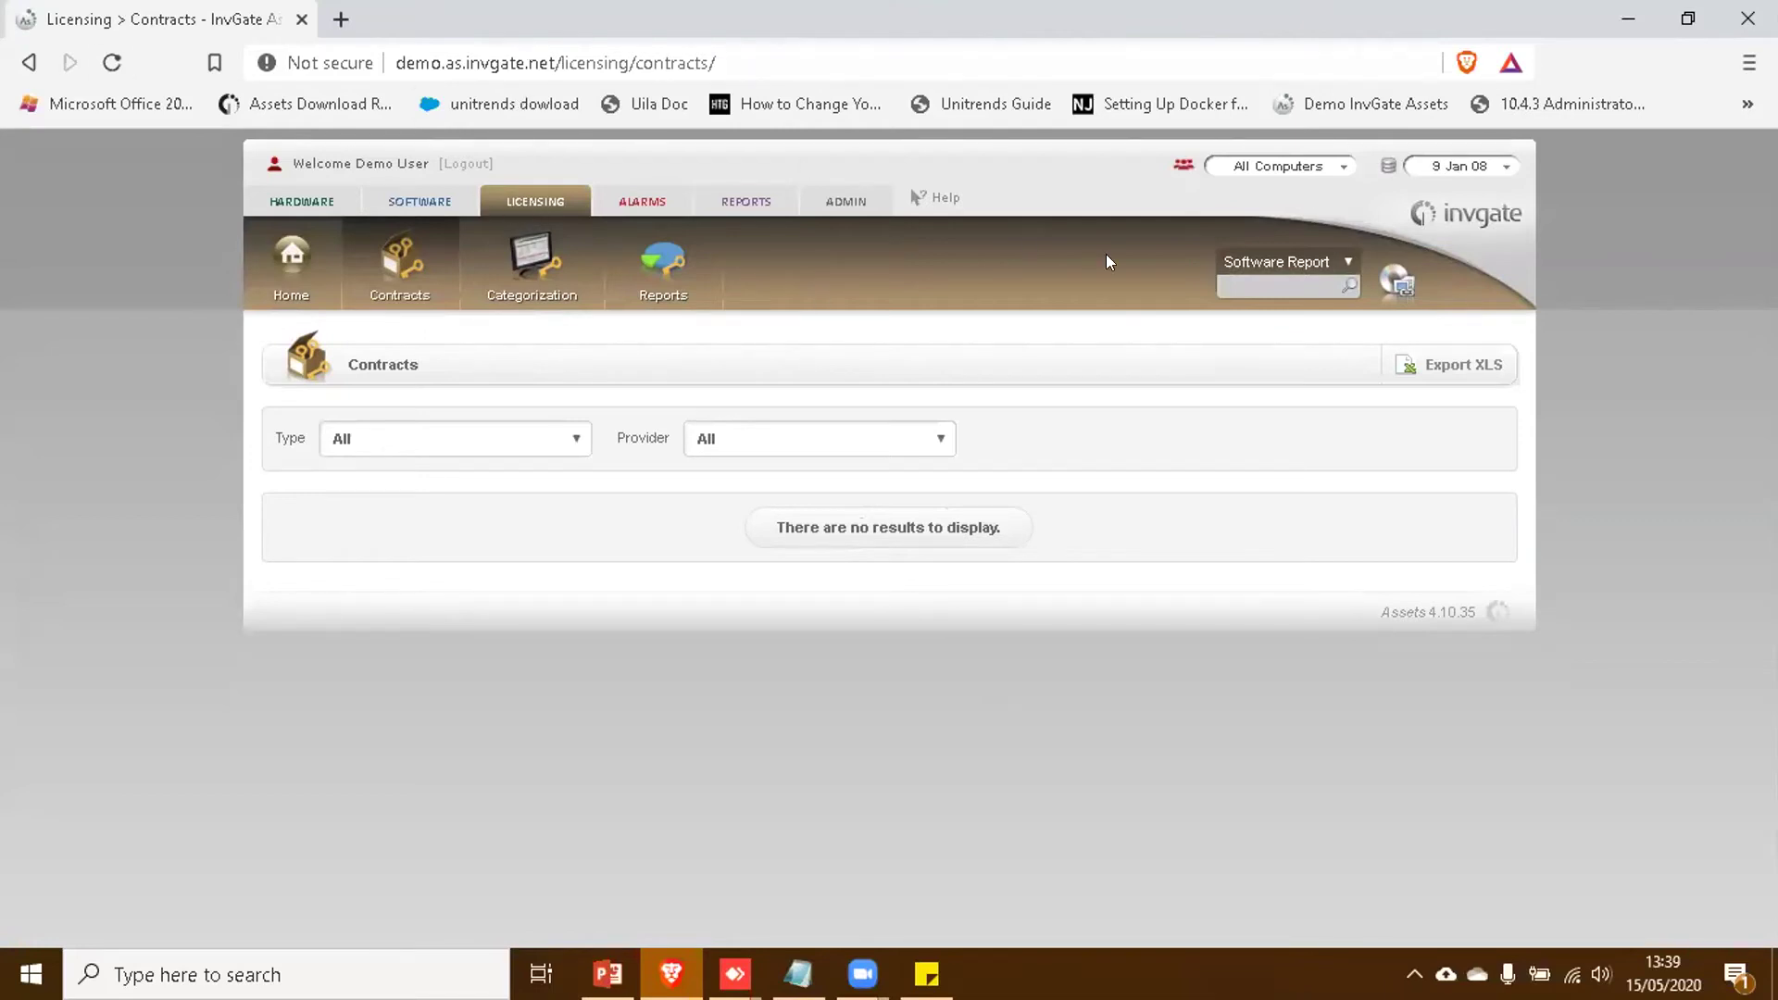
left_click(852, 201)
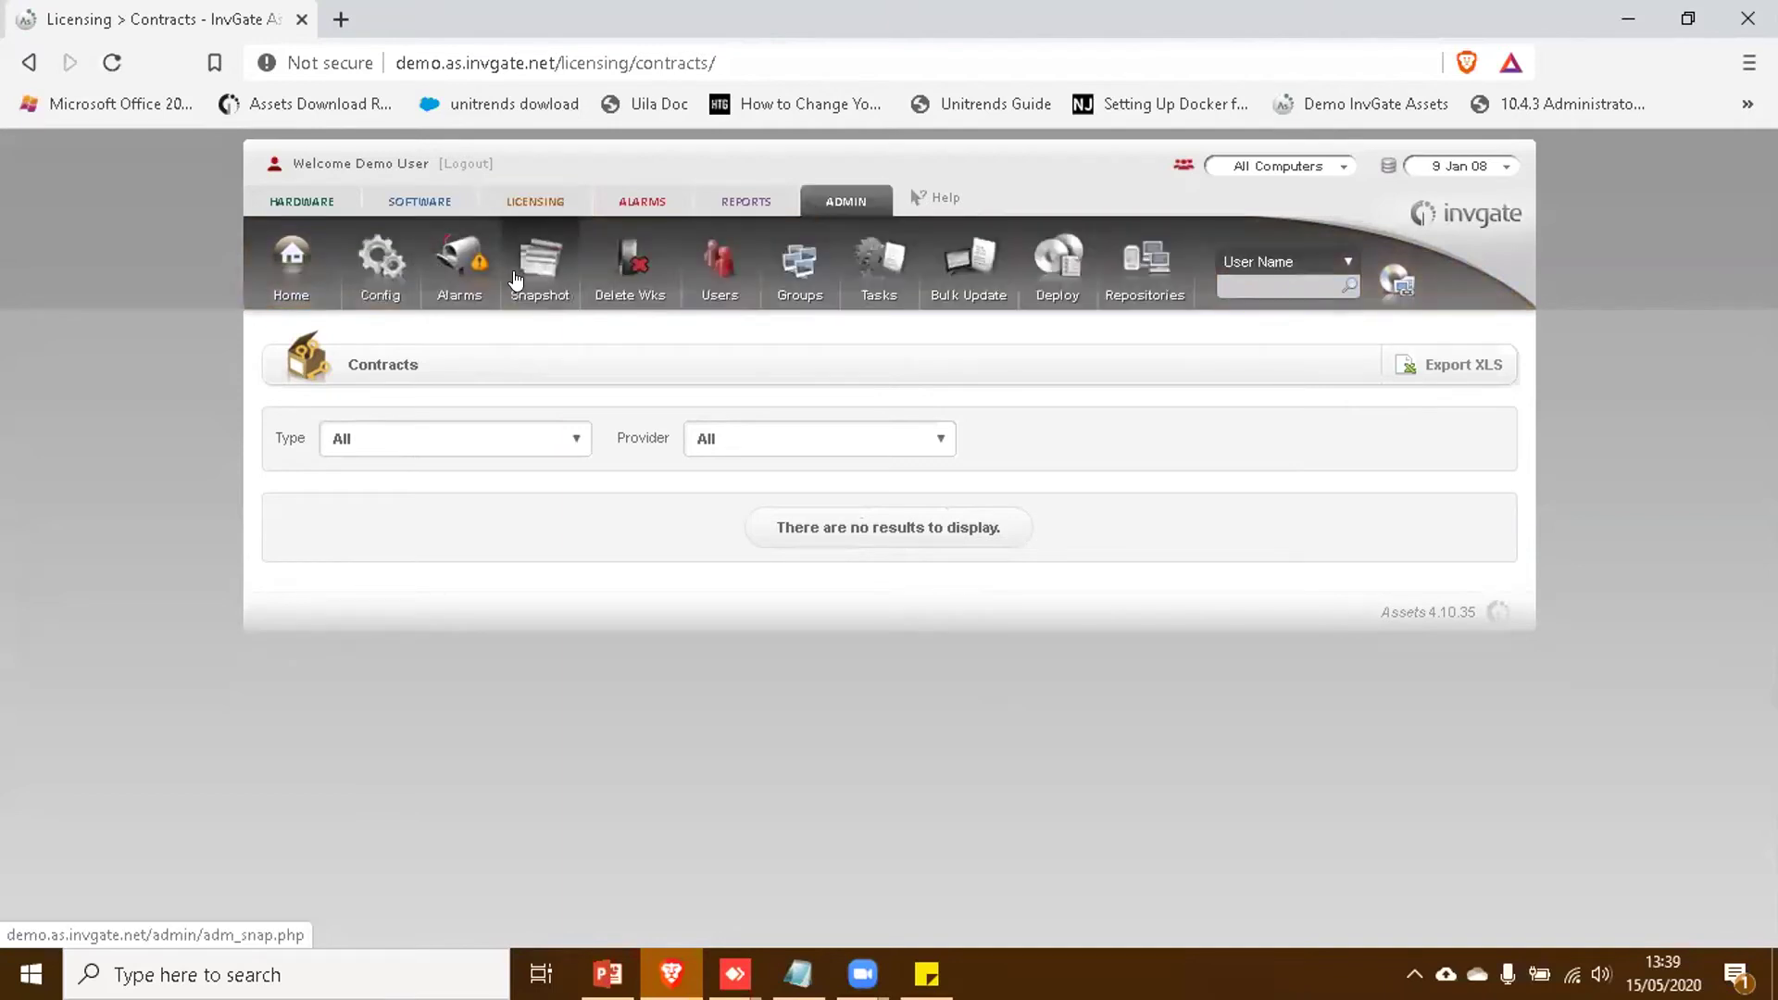
left_click(516, 280)
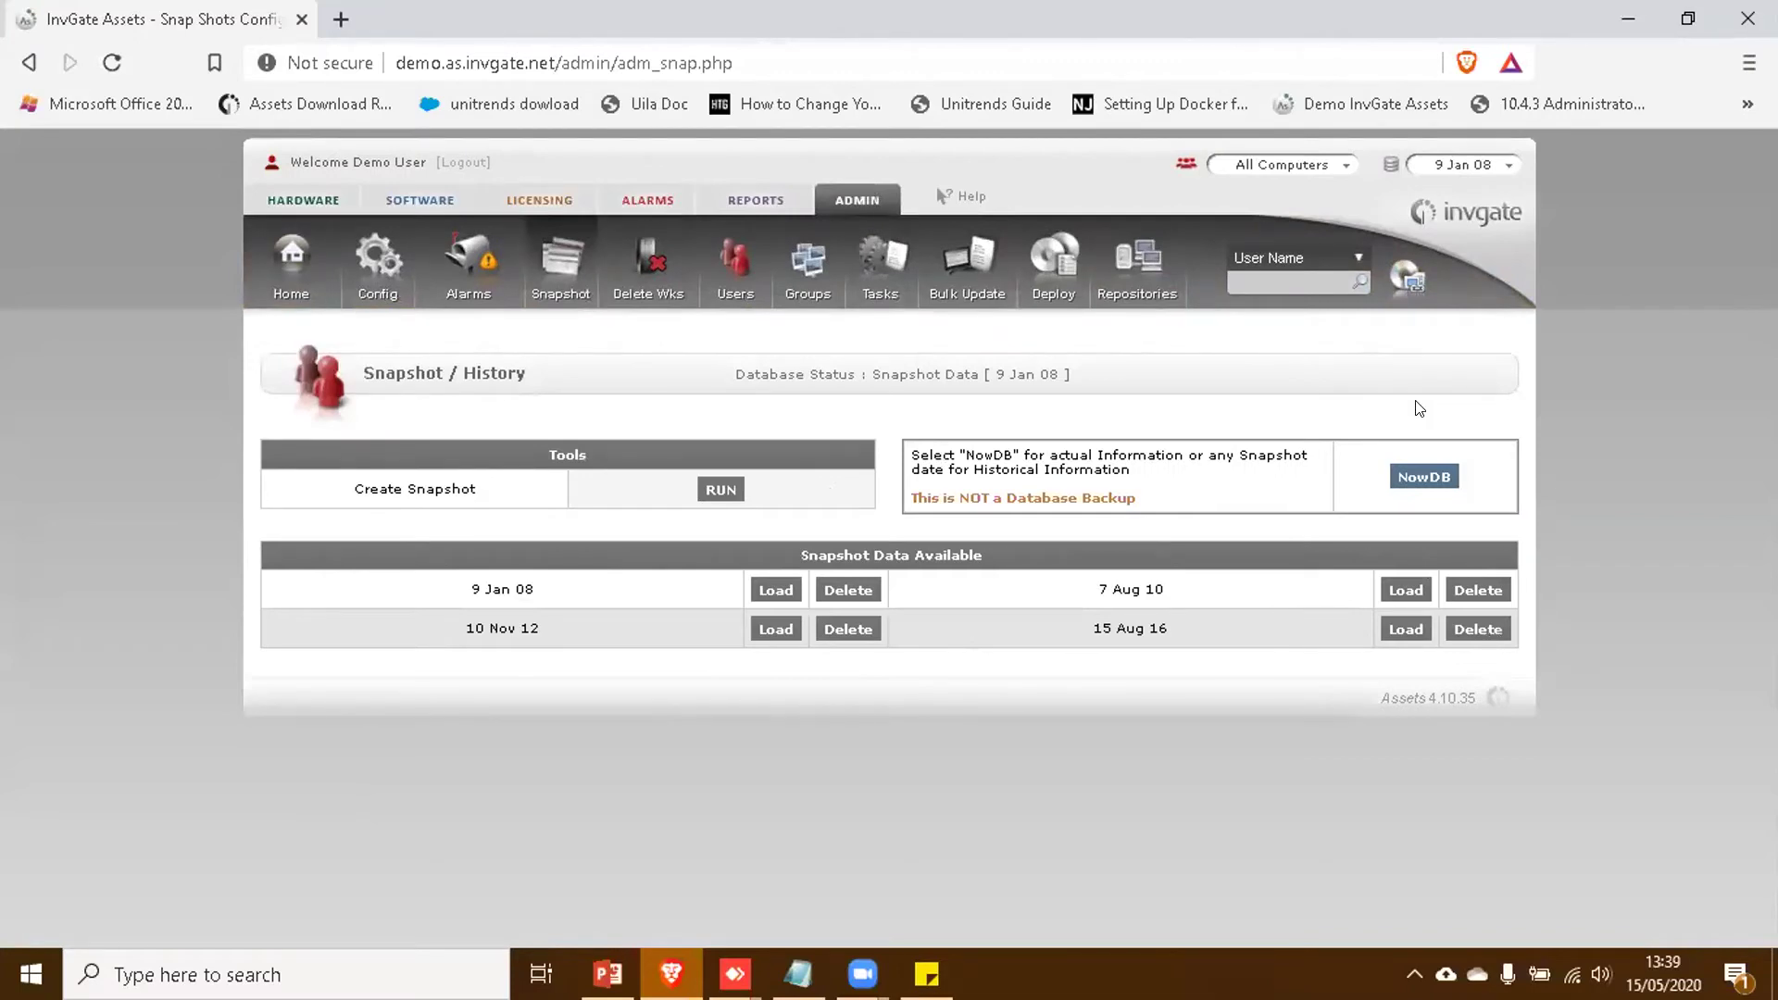
left_click(1426, 476)
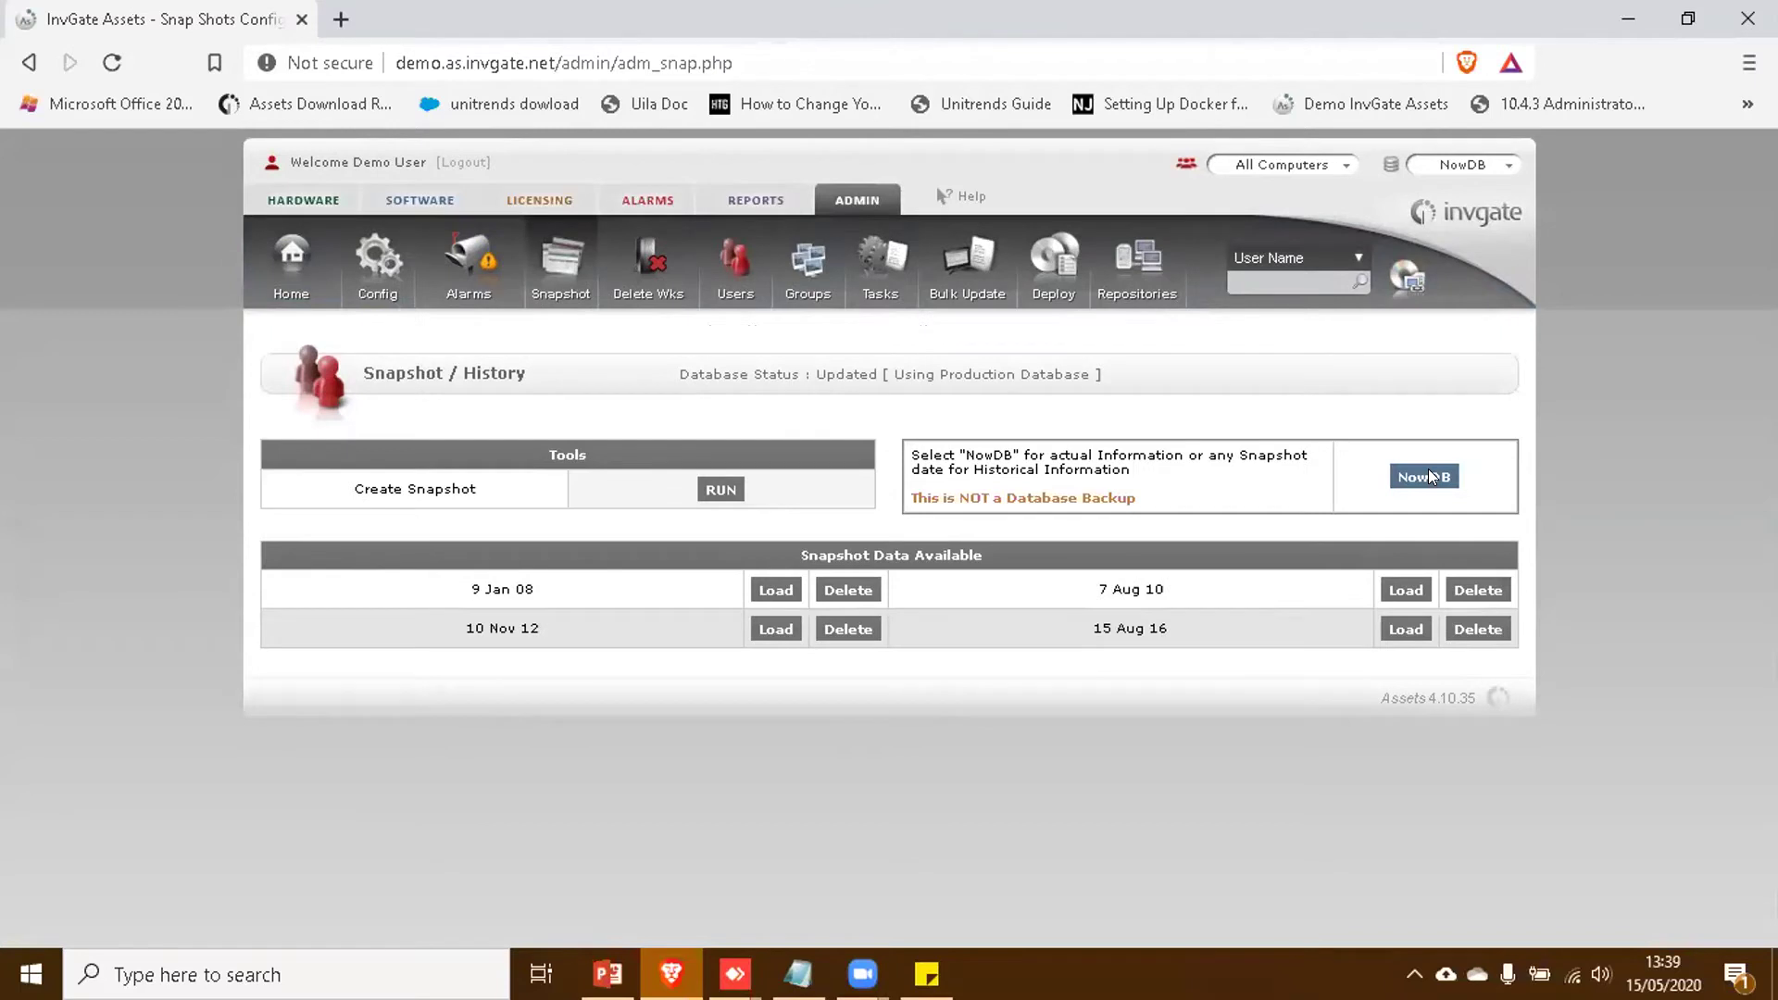
left_click(419, 200)
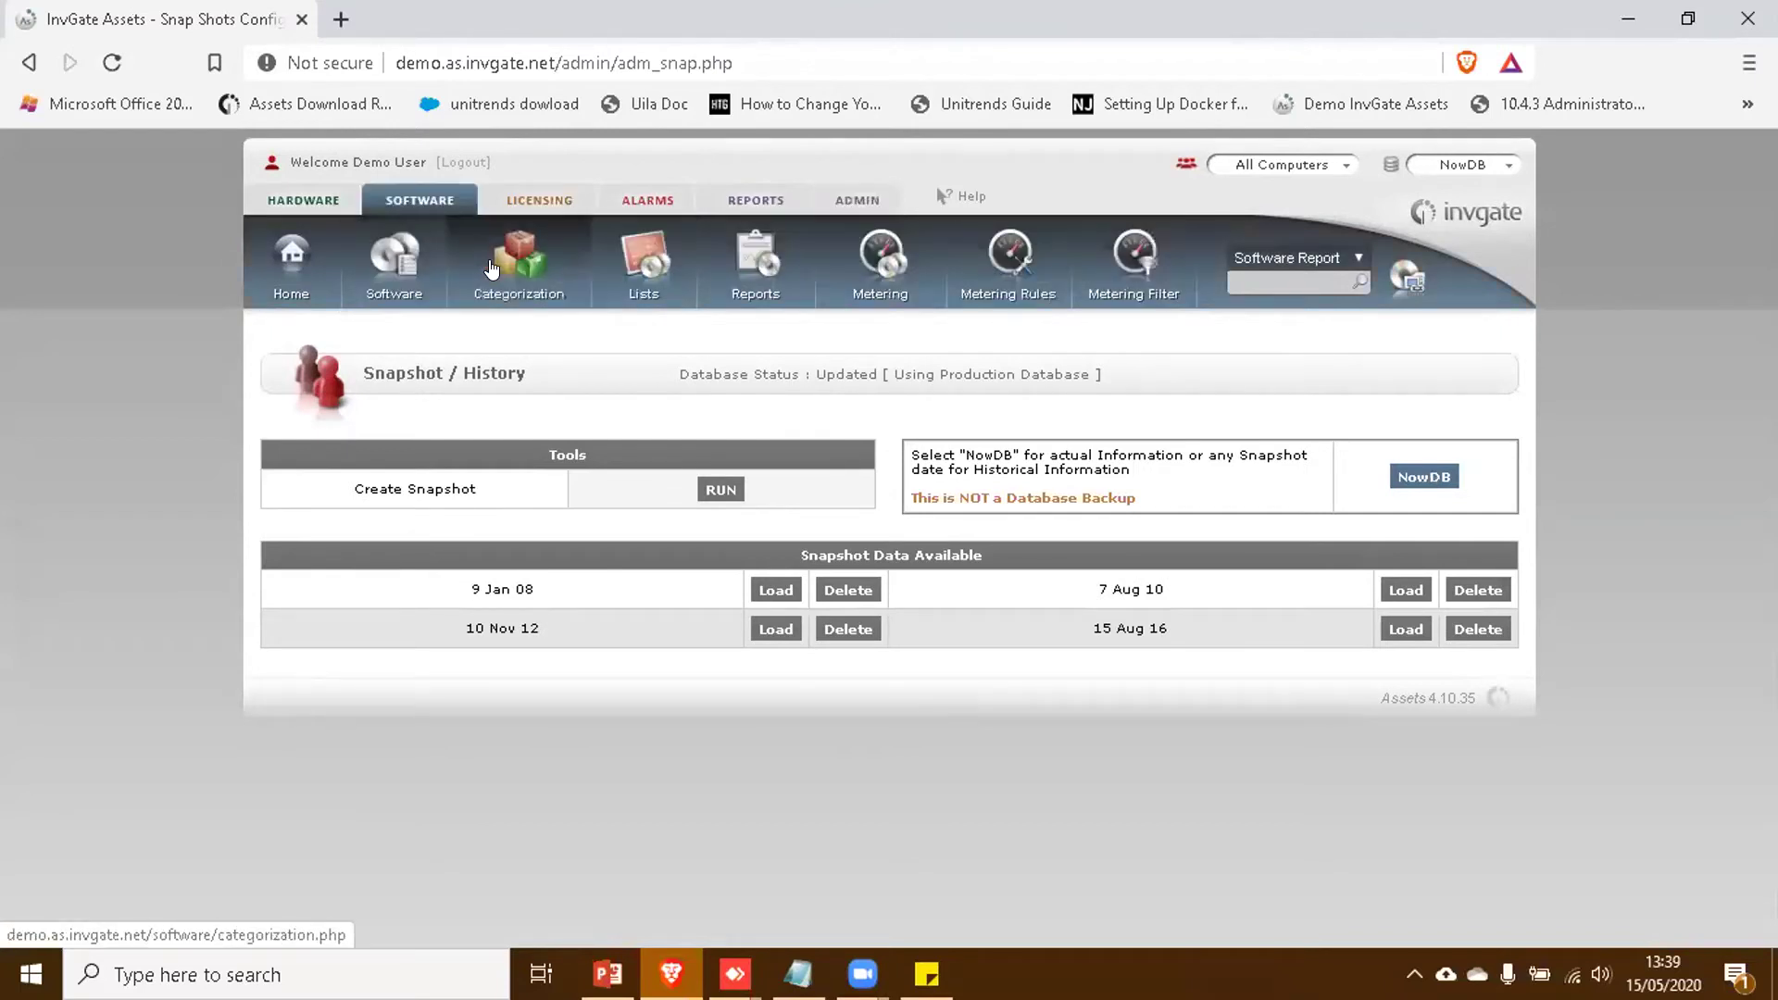
left_click(540, 200)
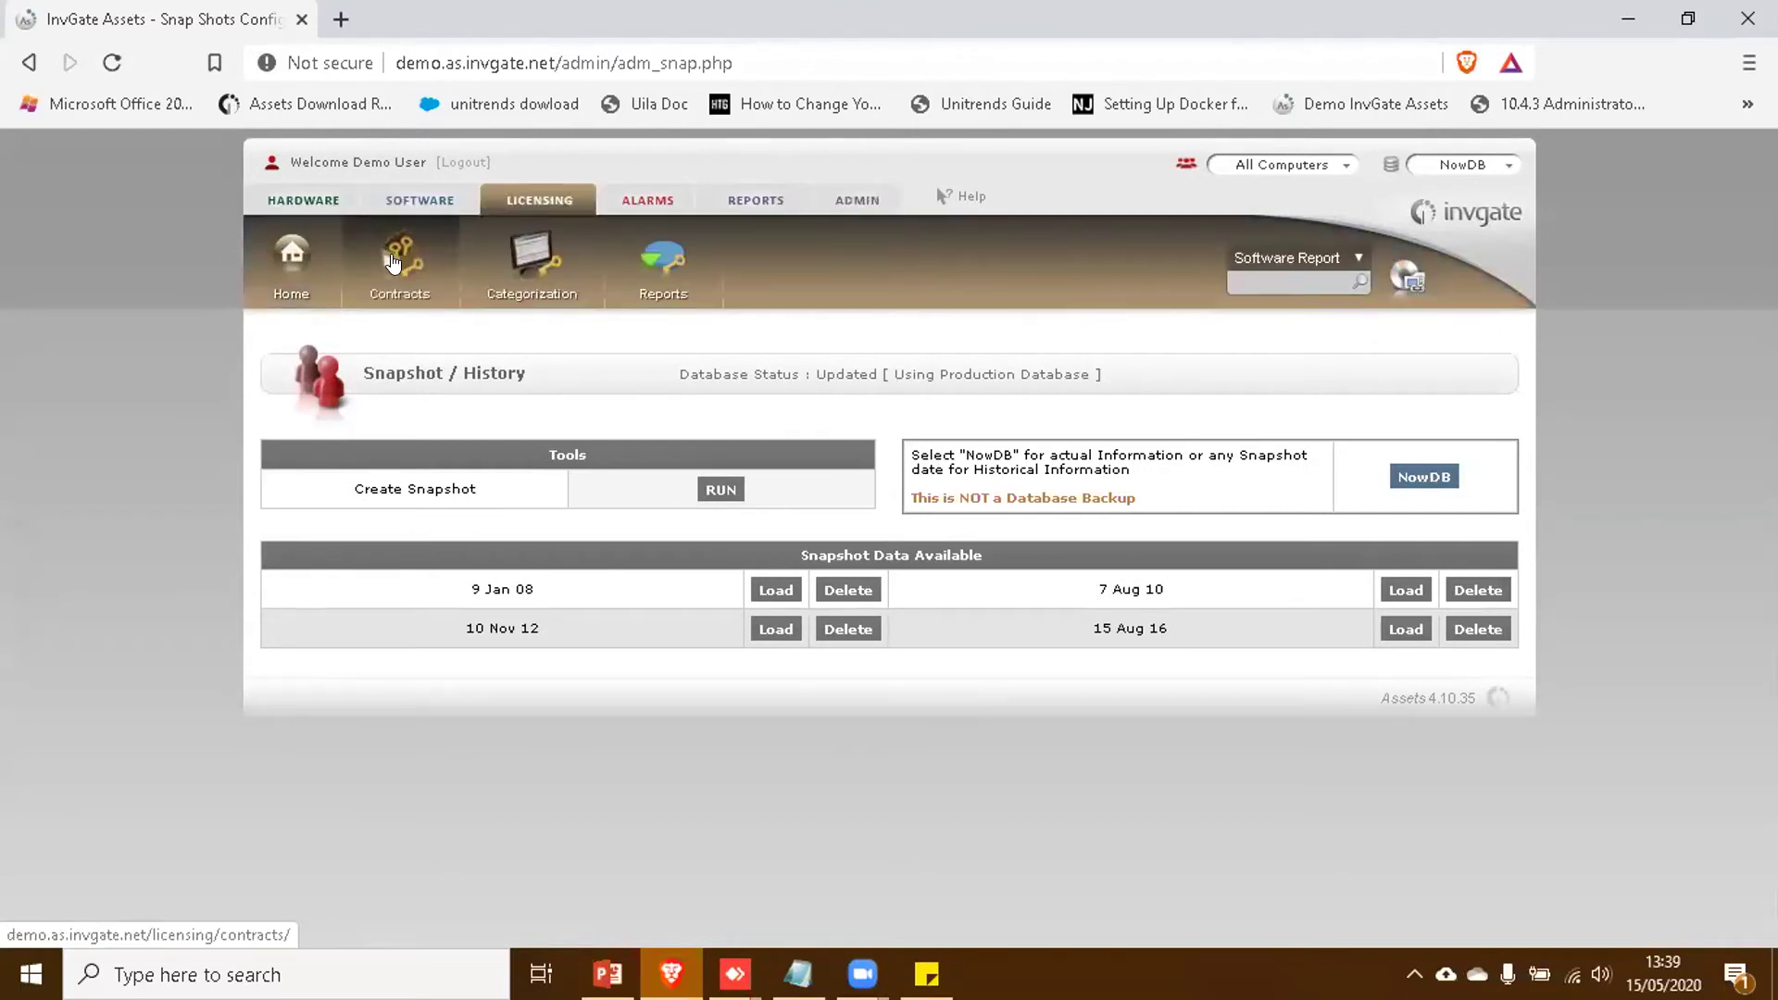
Step: Open the Licensing Contracts list (Acma Test, McAfee Antivir) and start a new contract
left_click(393, 263)
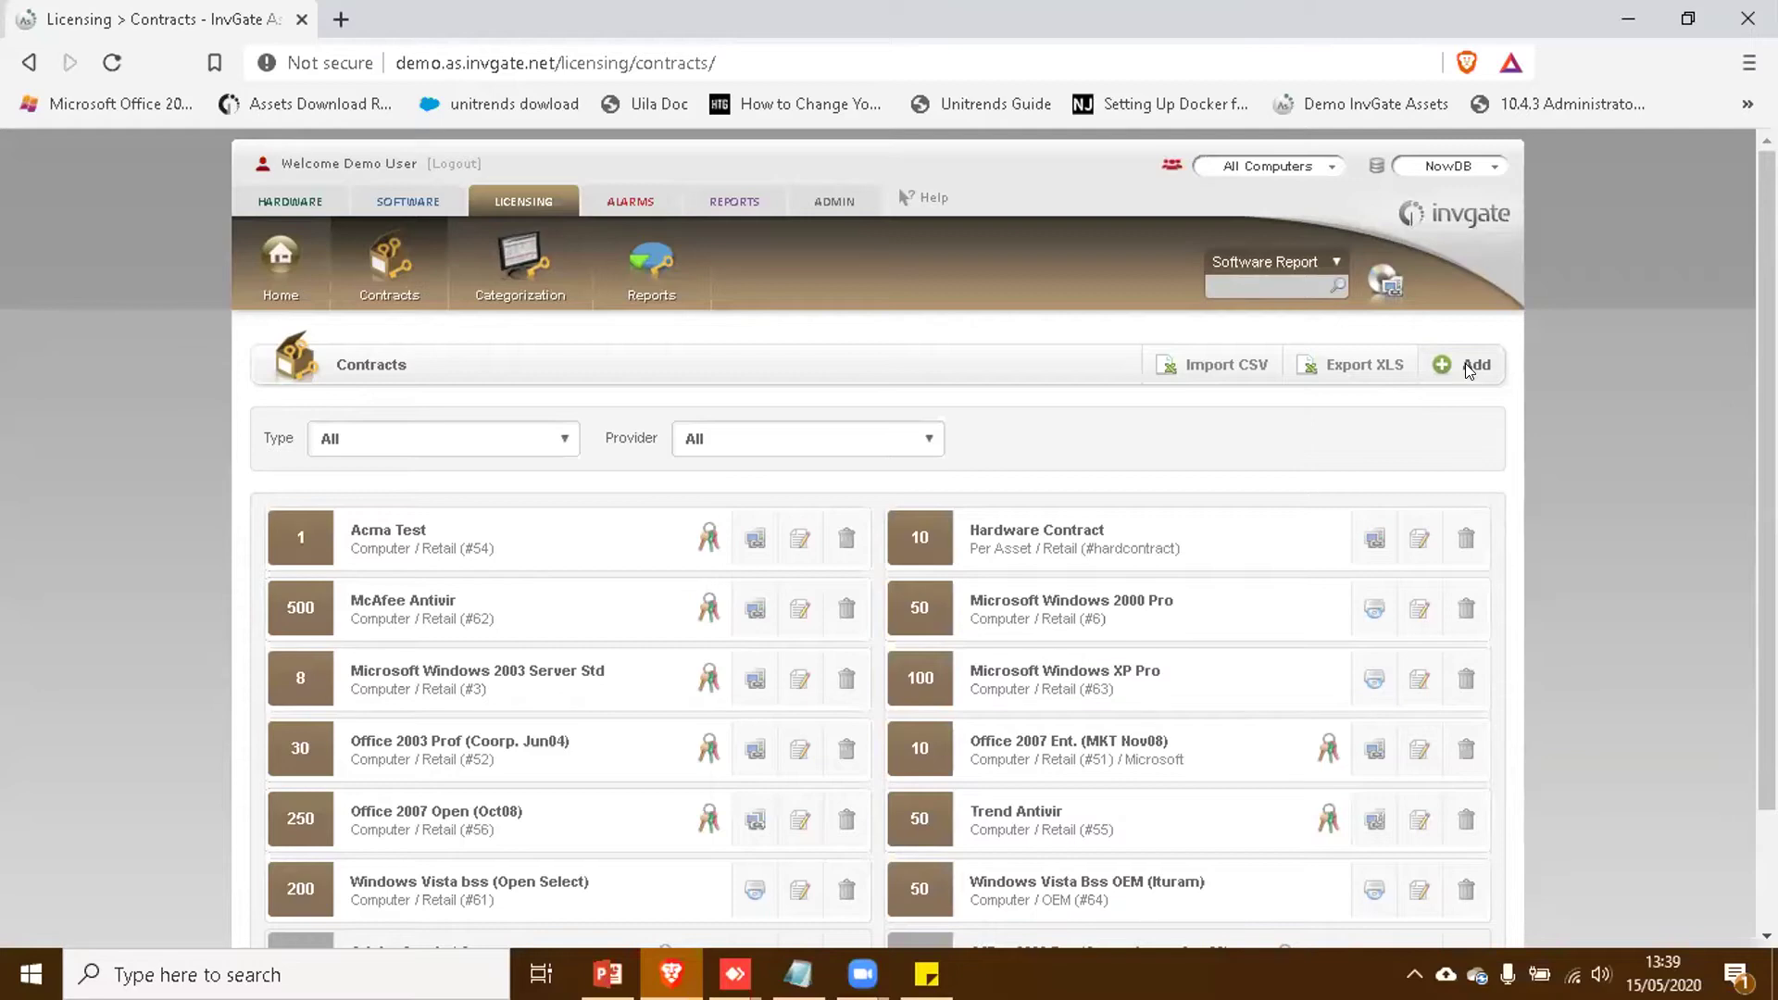
left_click(1468, 369)
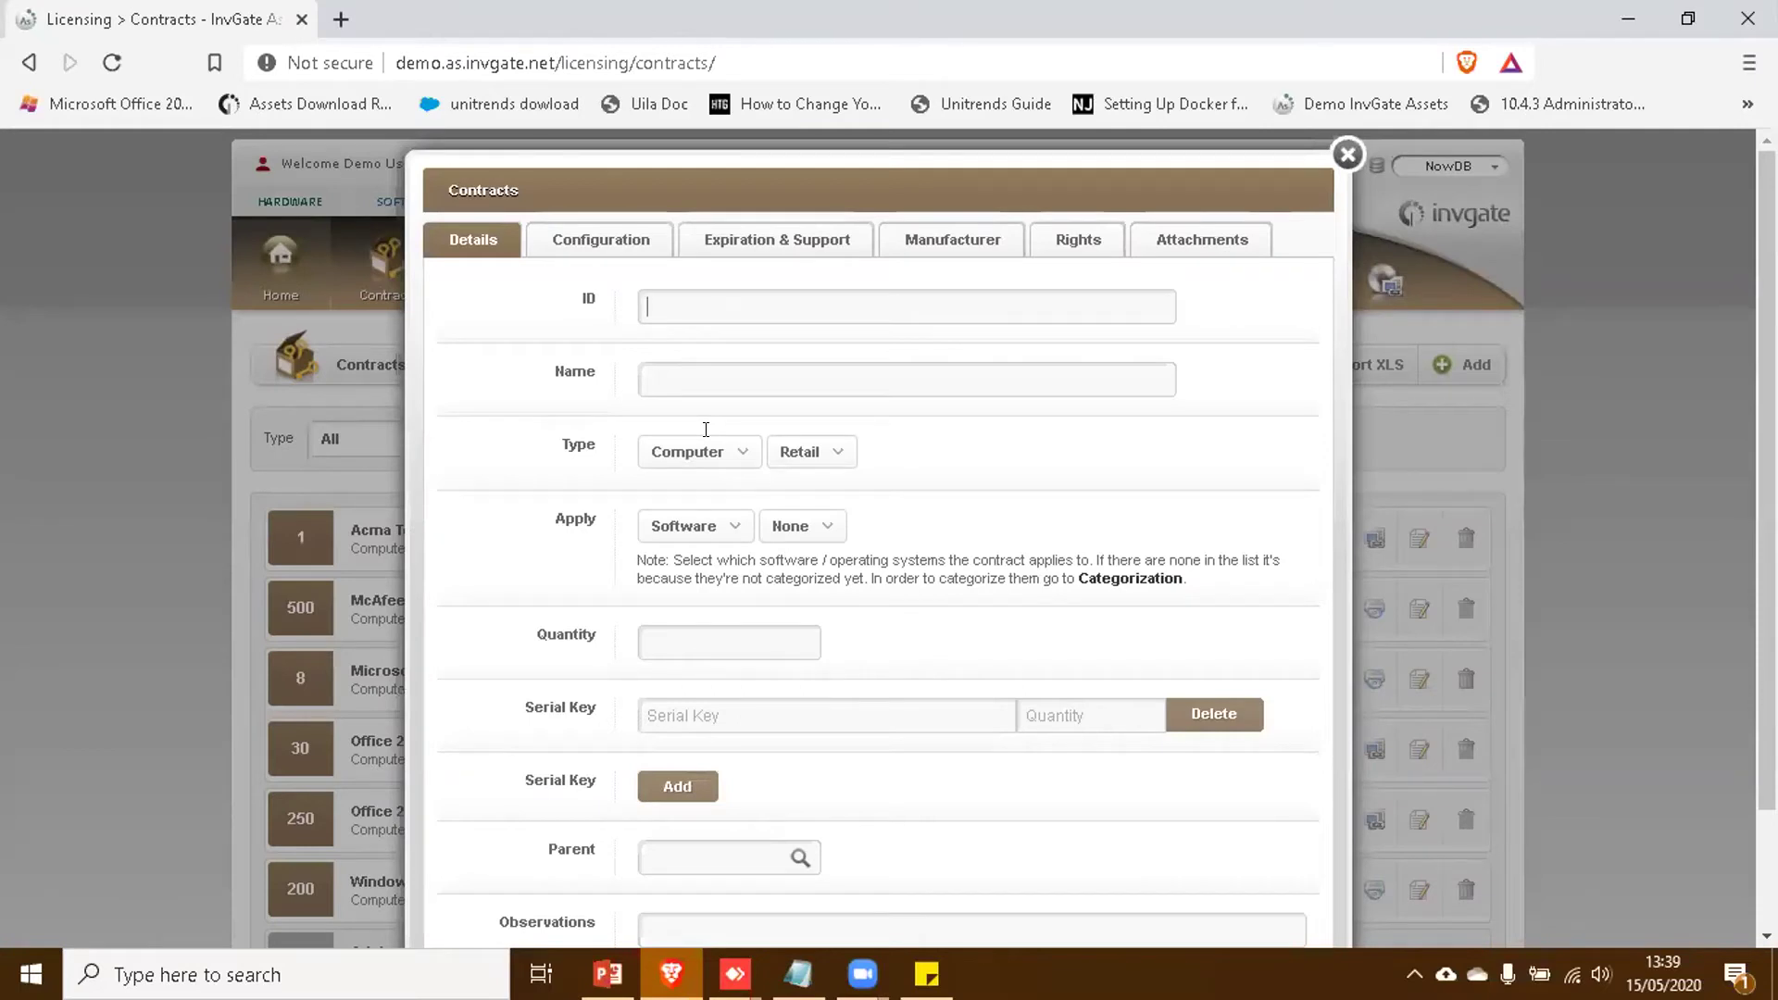
Step: Name the new contract 'Mic Abdobe' and set its licence type to Computer/Retail
type("asd1231")
left_click(663, 372)
type("M")
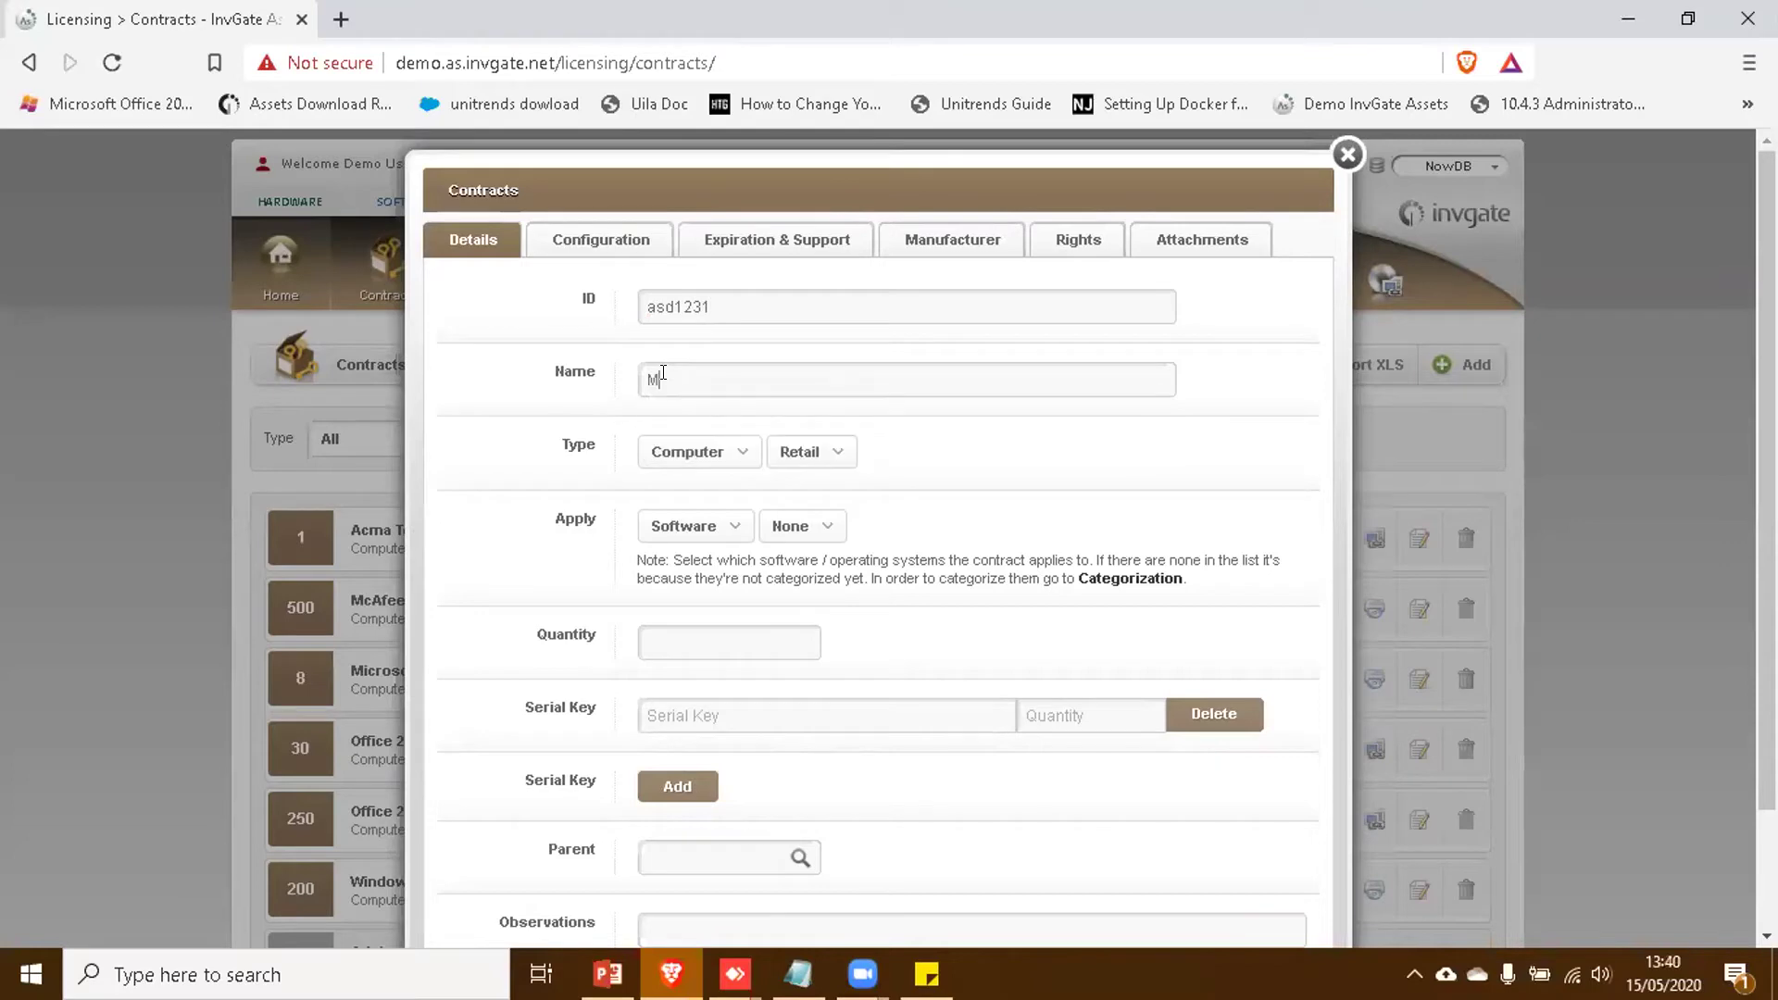
type("ic")
type("Abdobe")
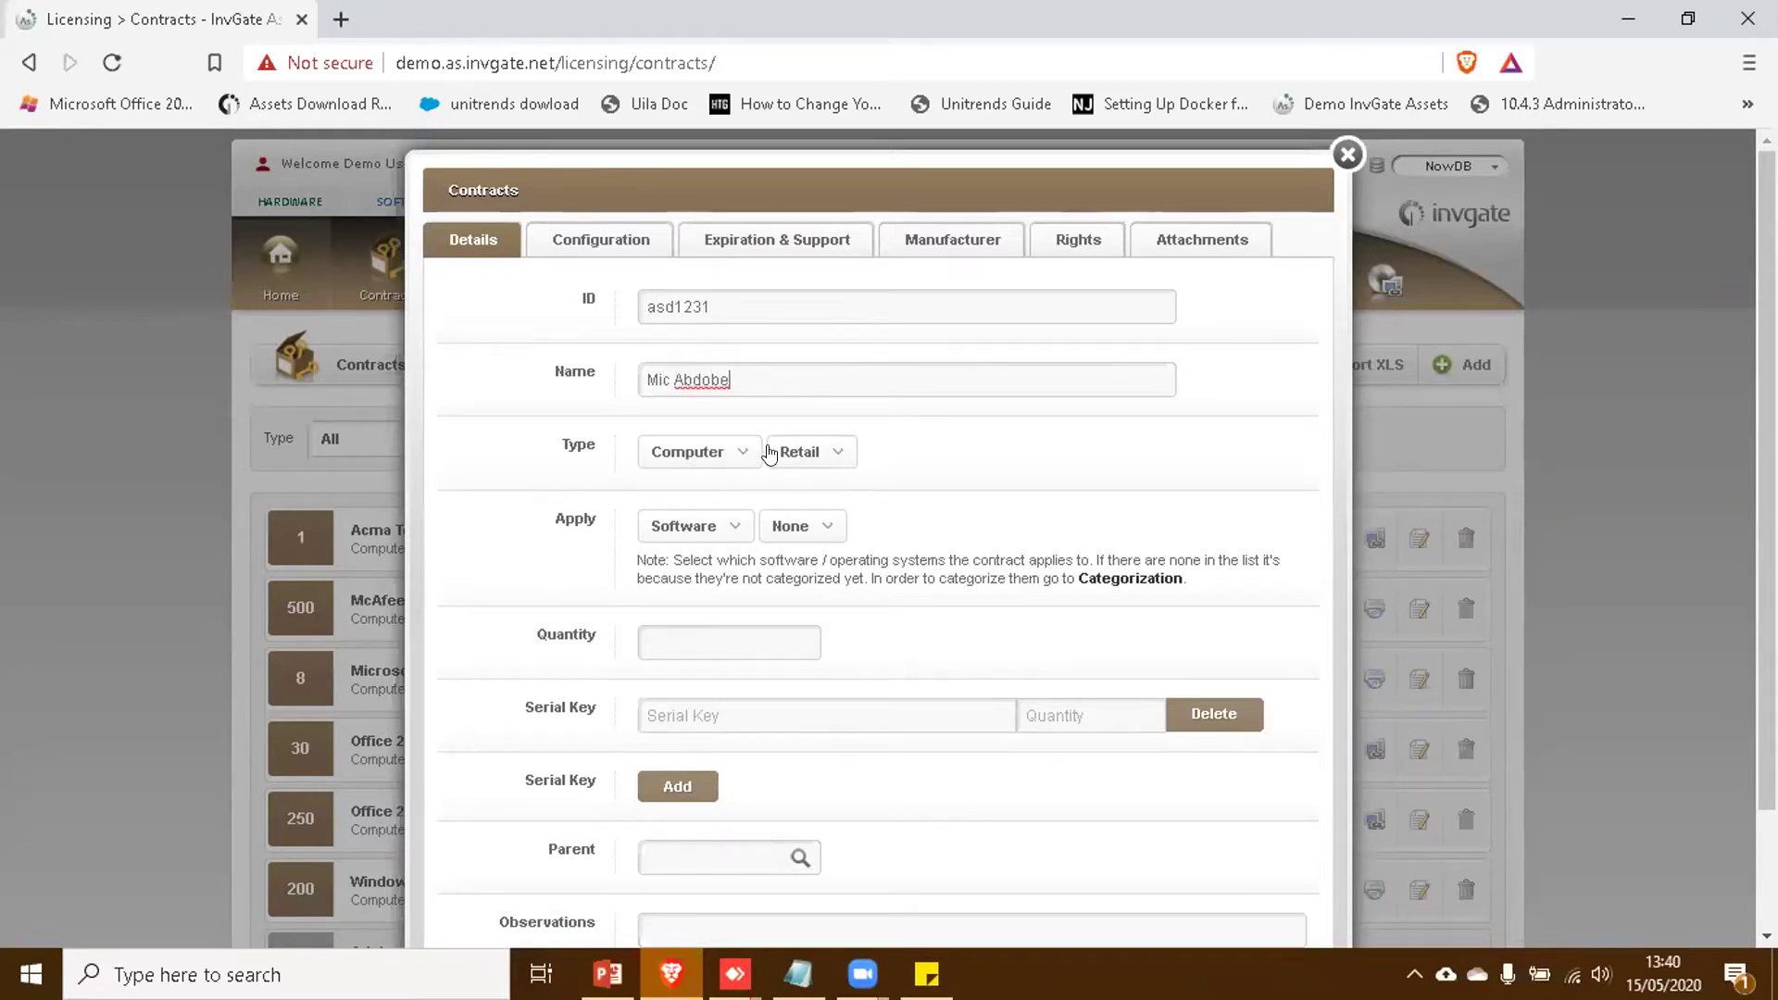
left_click(783, 451)
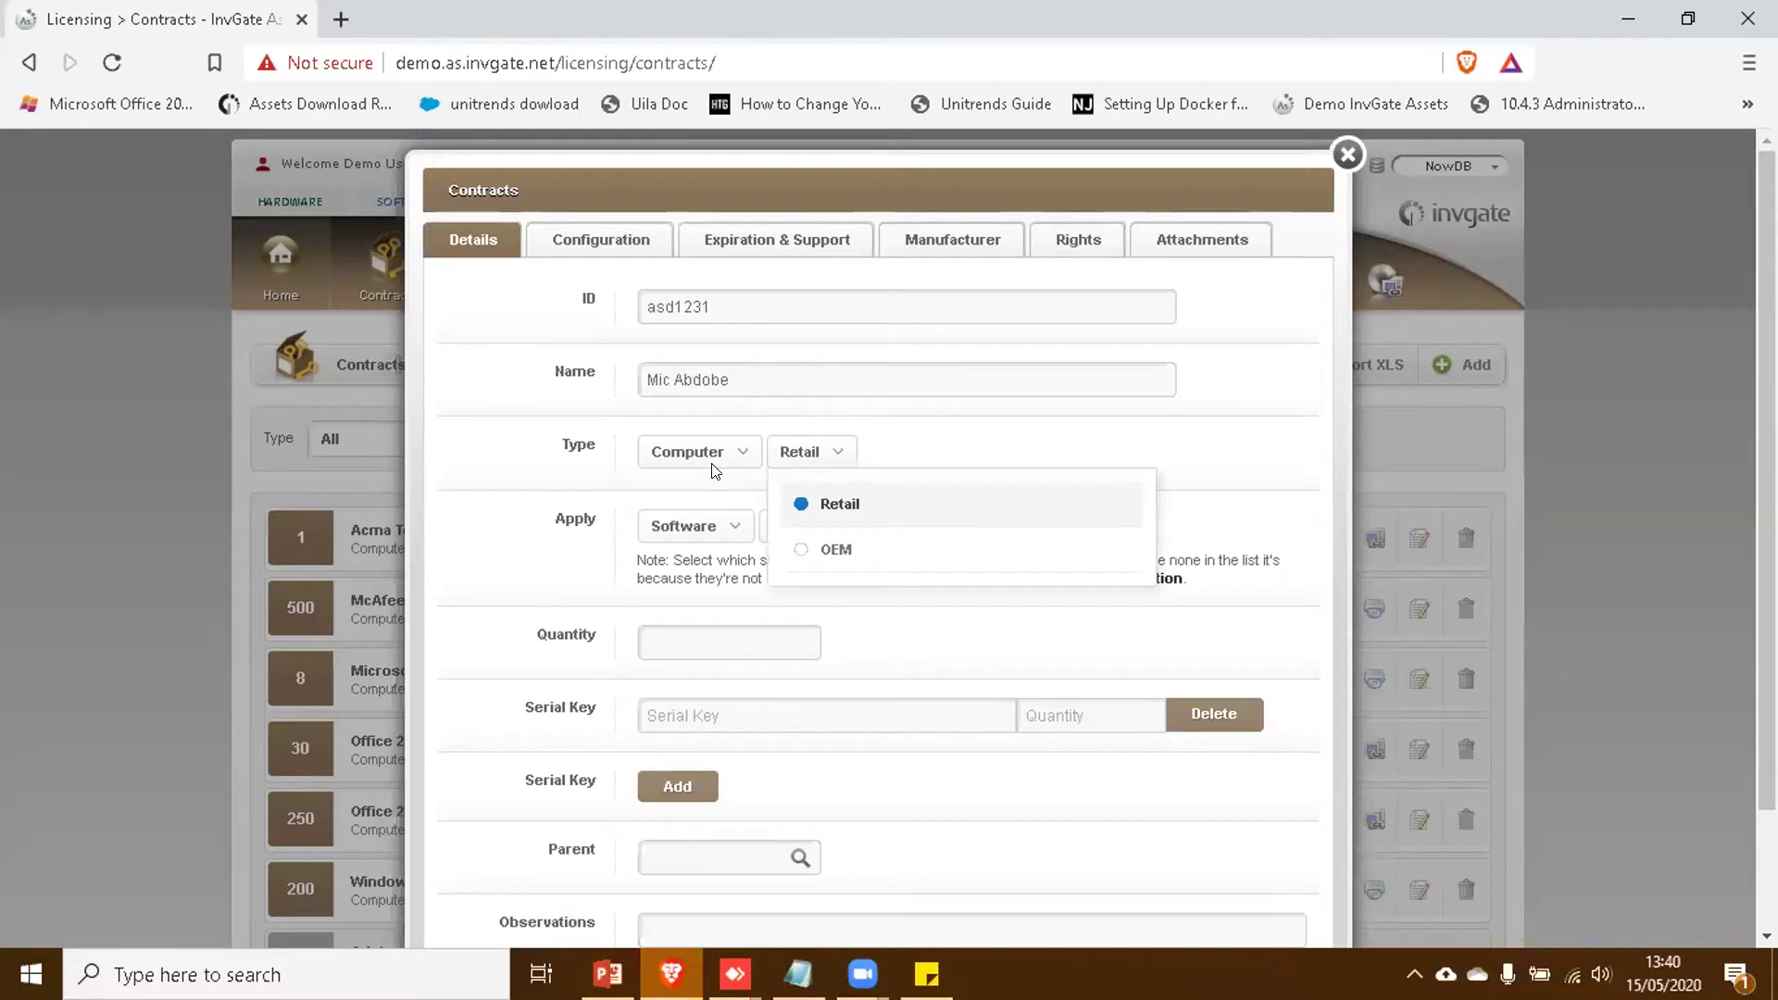
left_click(815, 512)
Step: Apply the contract to Adobe CMaps CS4
left_click(802, 525)
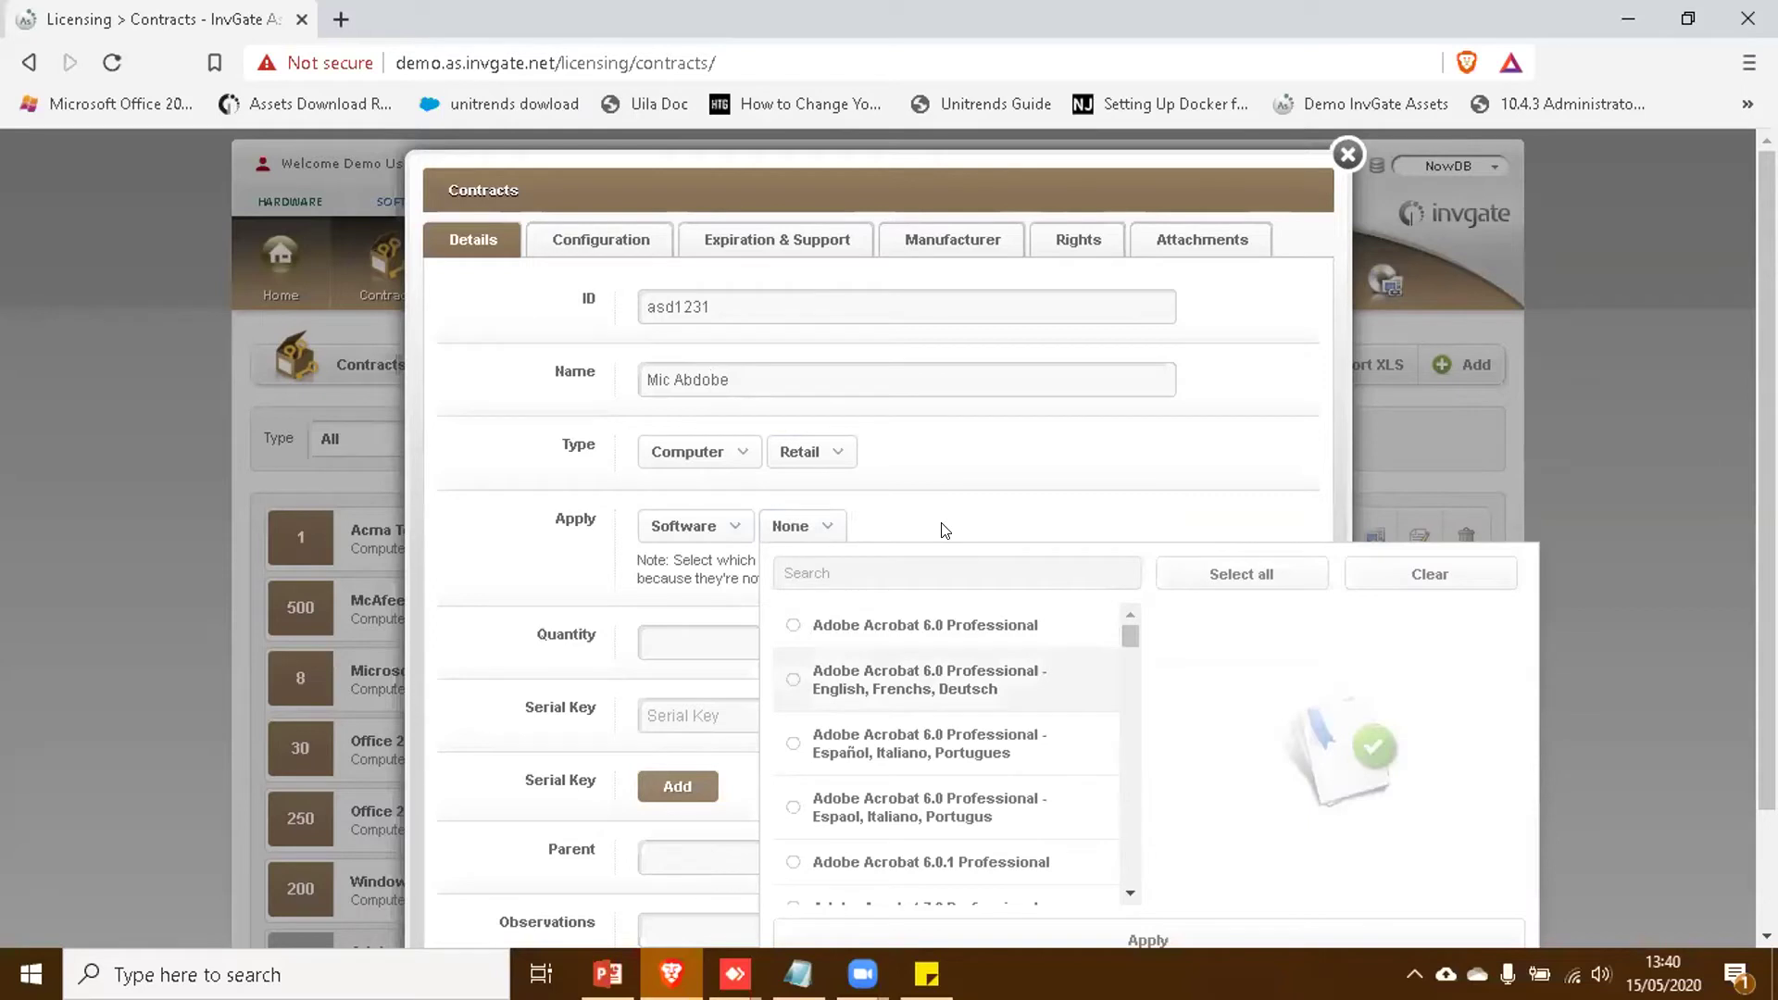
scroll(945, 741, "down", 5)
left_click(889, 825)
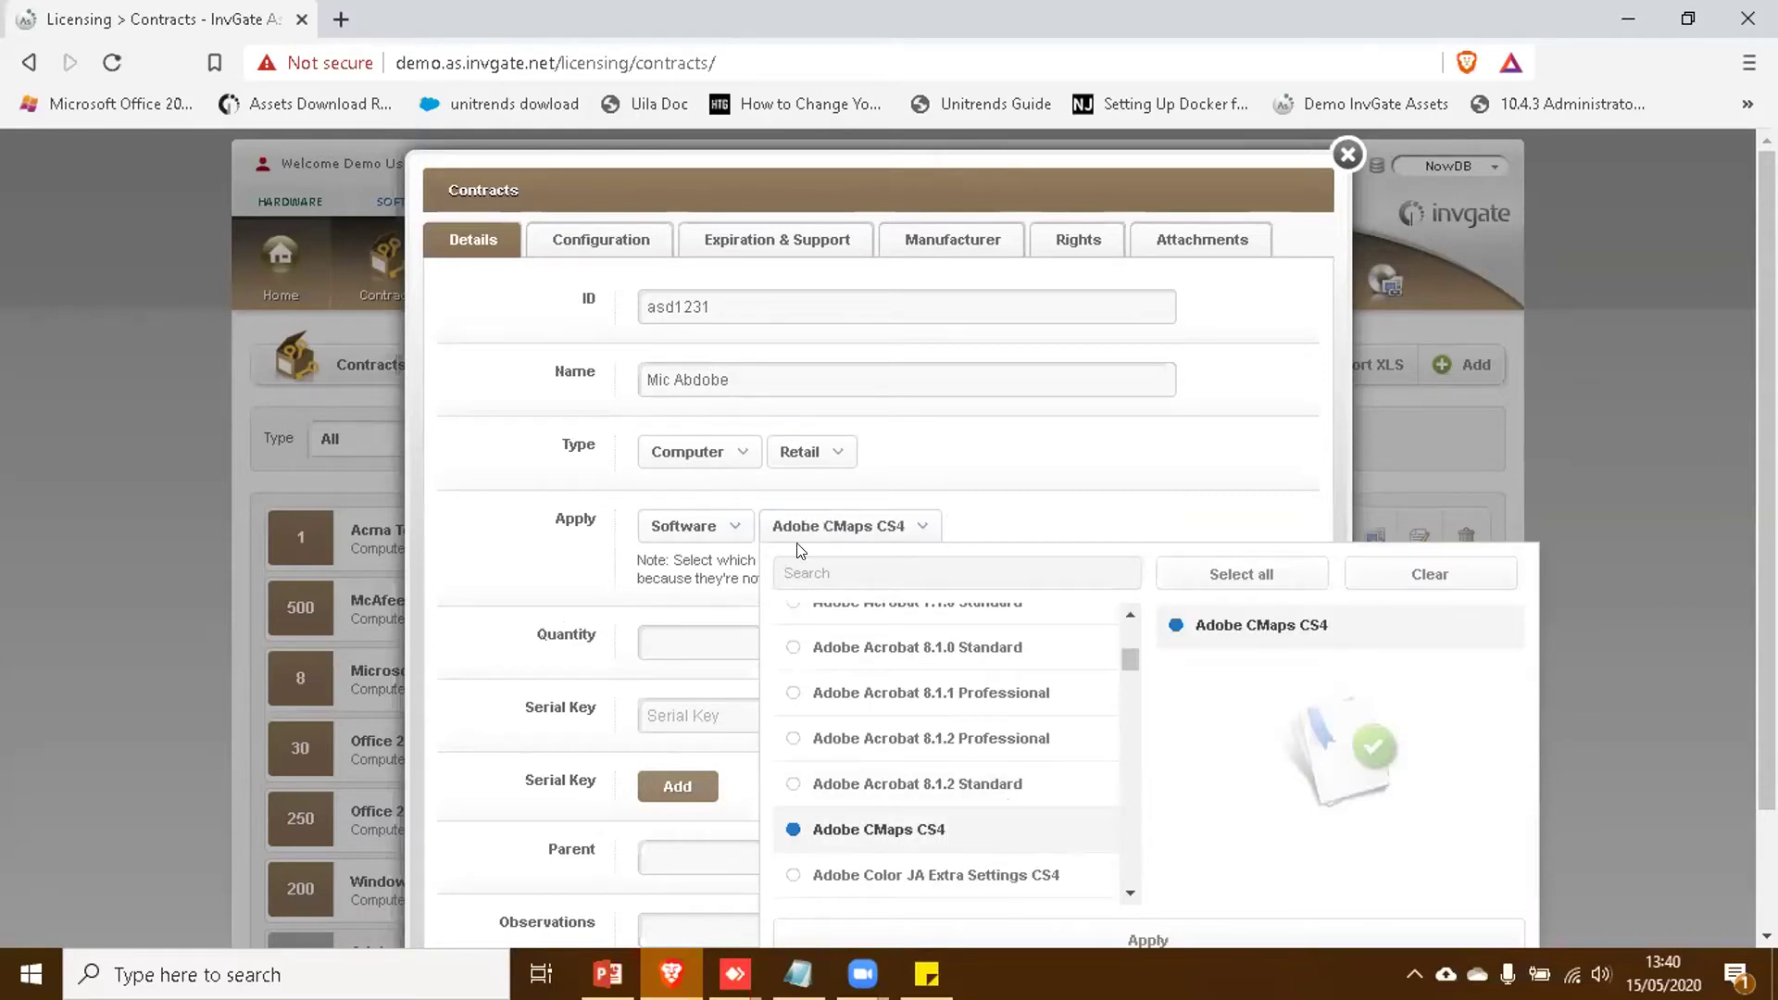
left_click(797, 543)
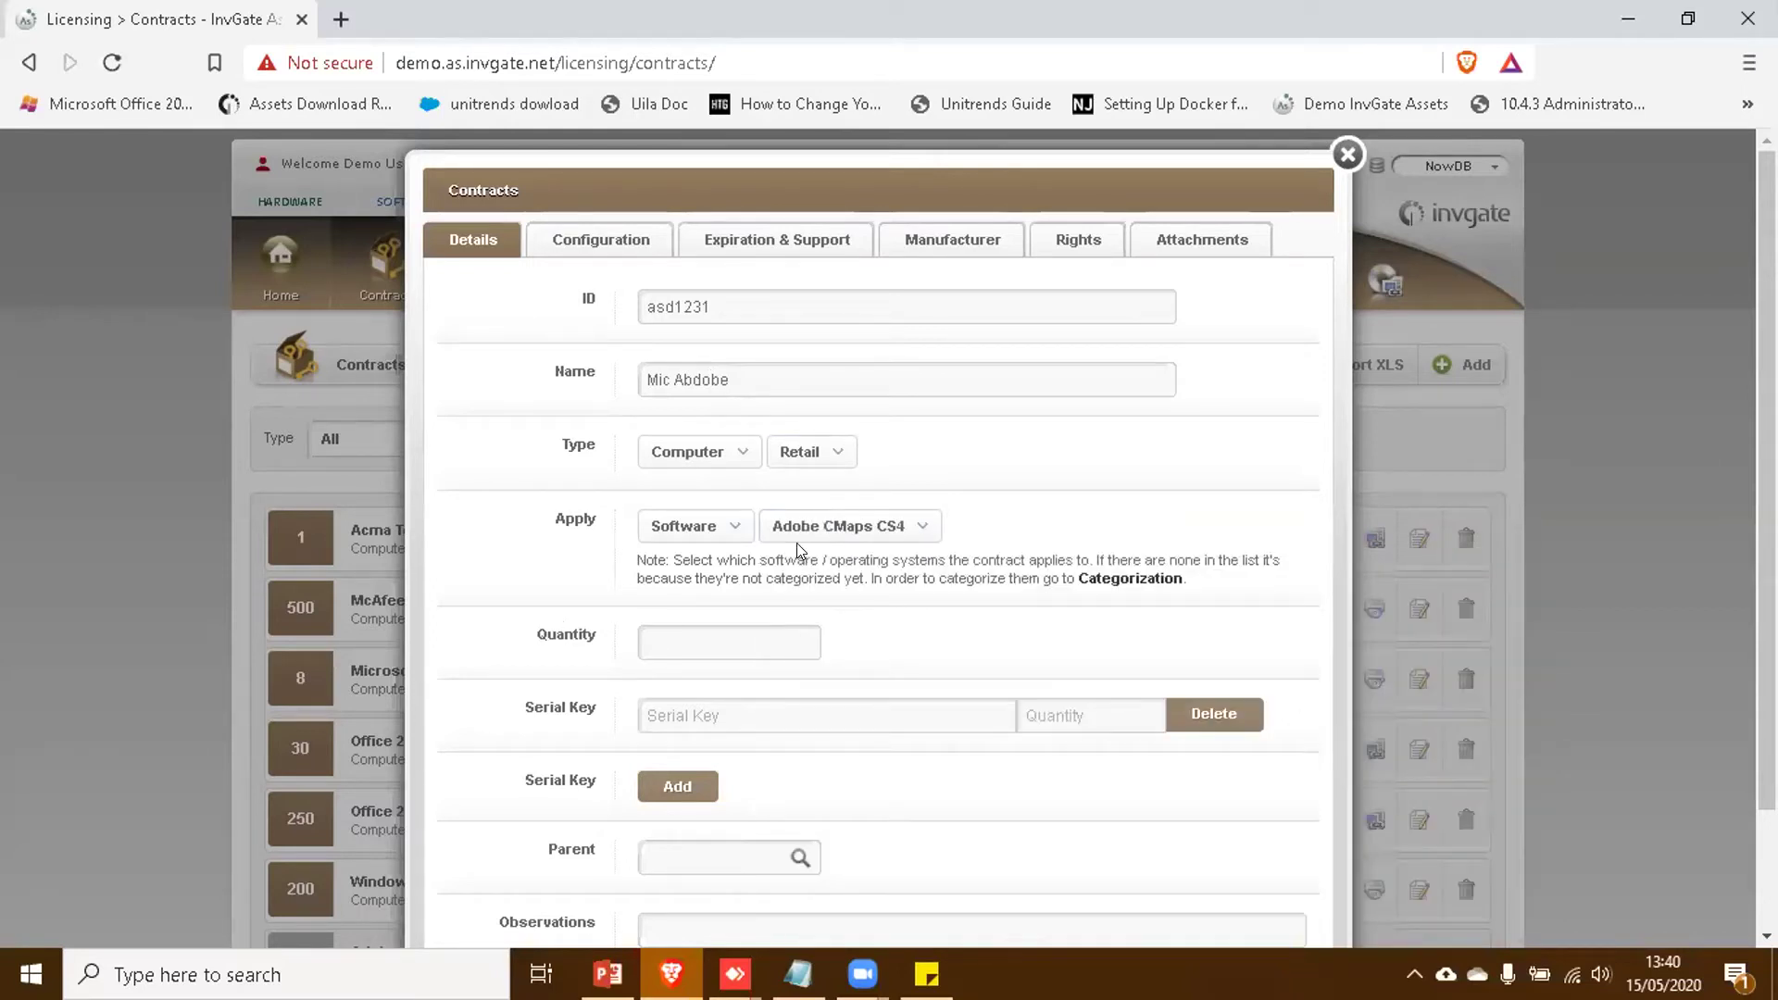
scroll(797, 545, "down", 2)
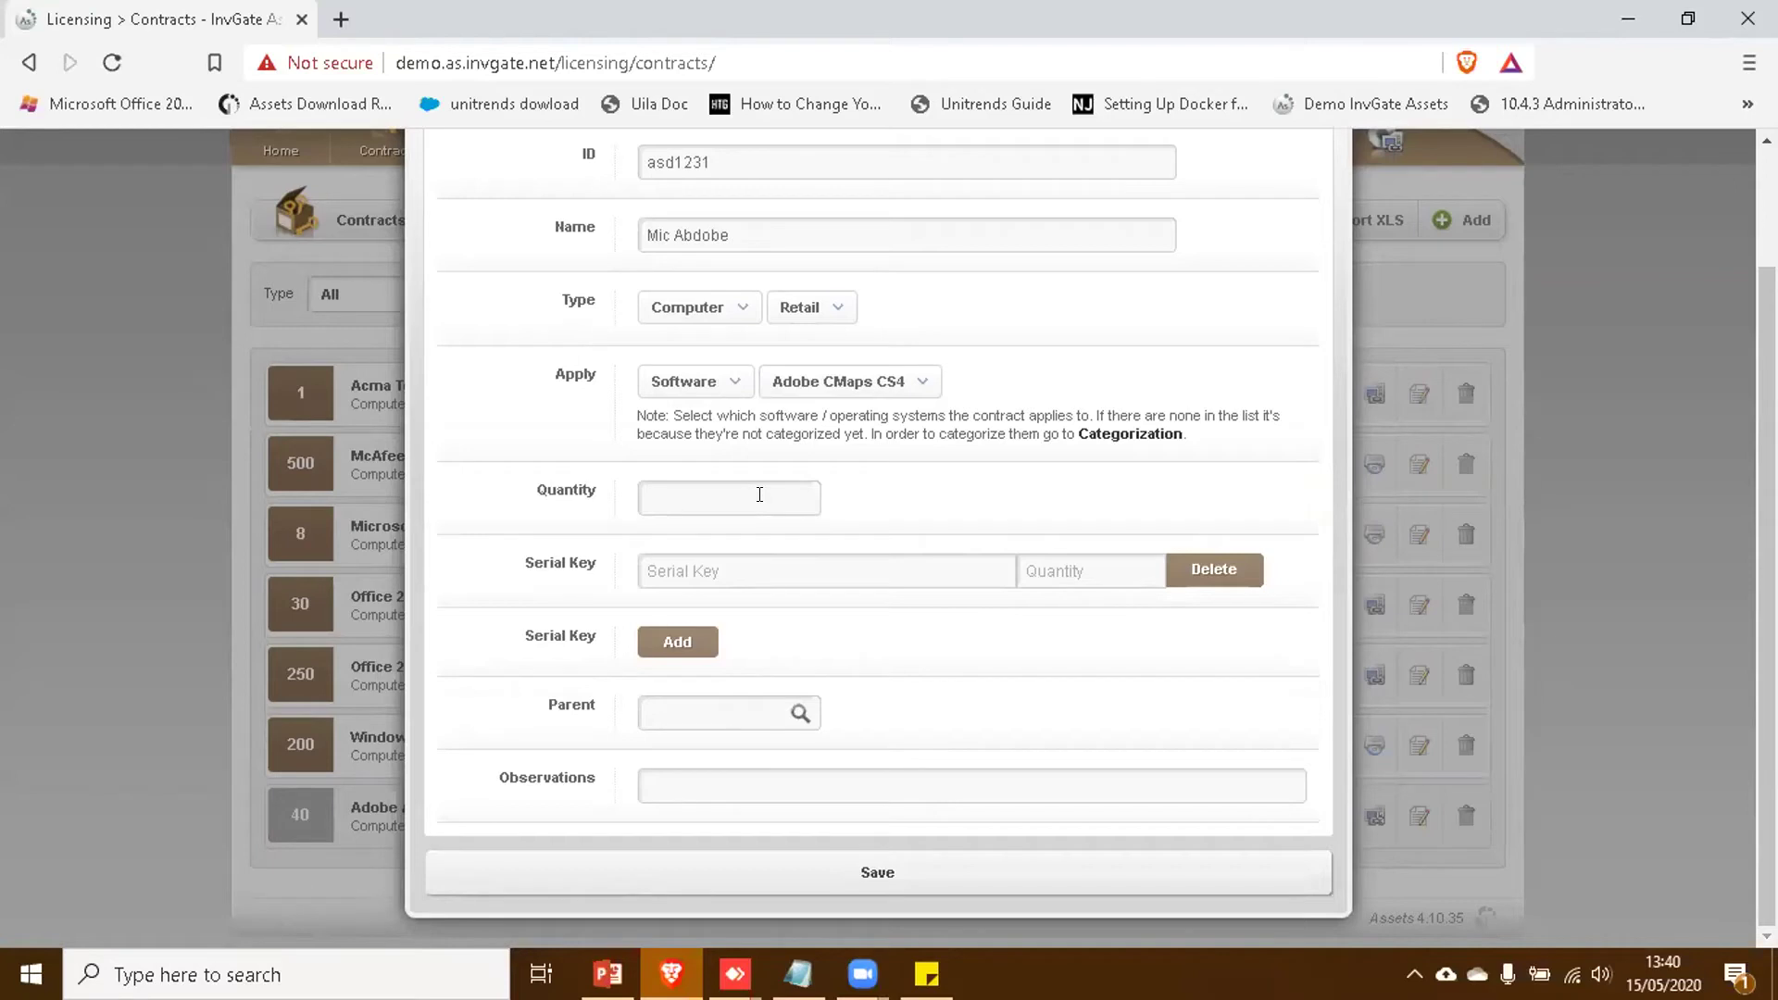
Step: Enter quantity 3 and a serial key covering 3 licences, then save the contract
left_click(760, 494)
type("3")
left_click(740, 557)
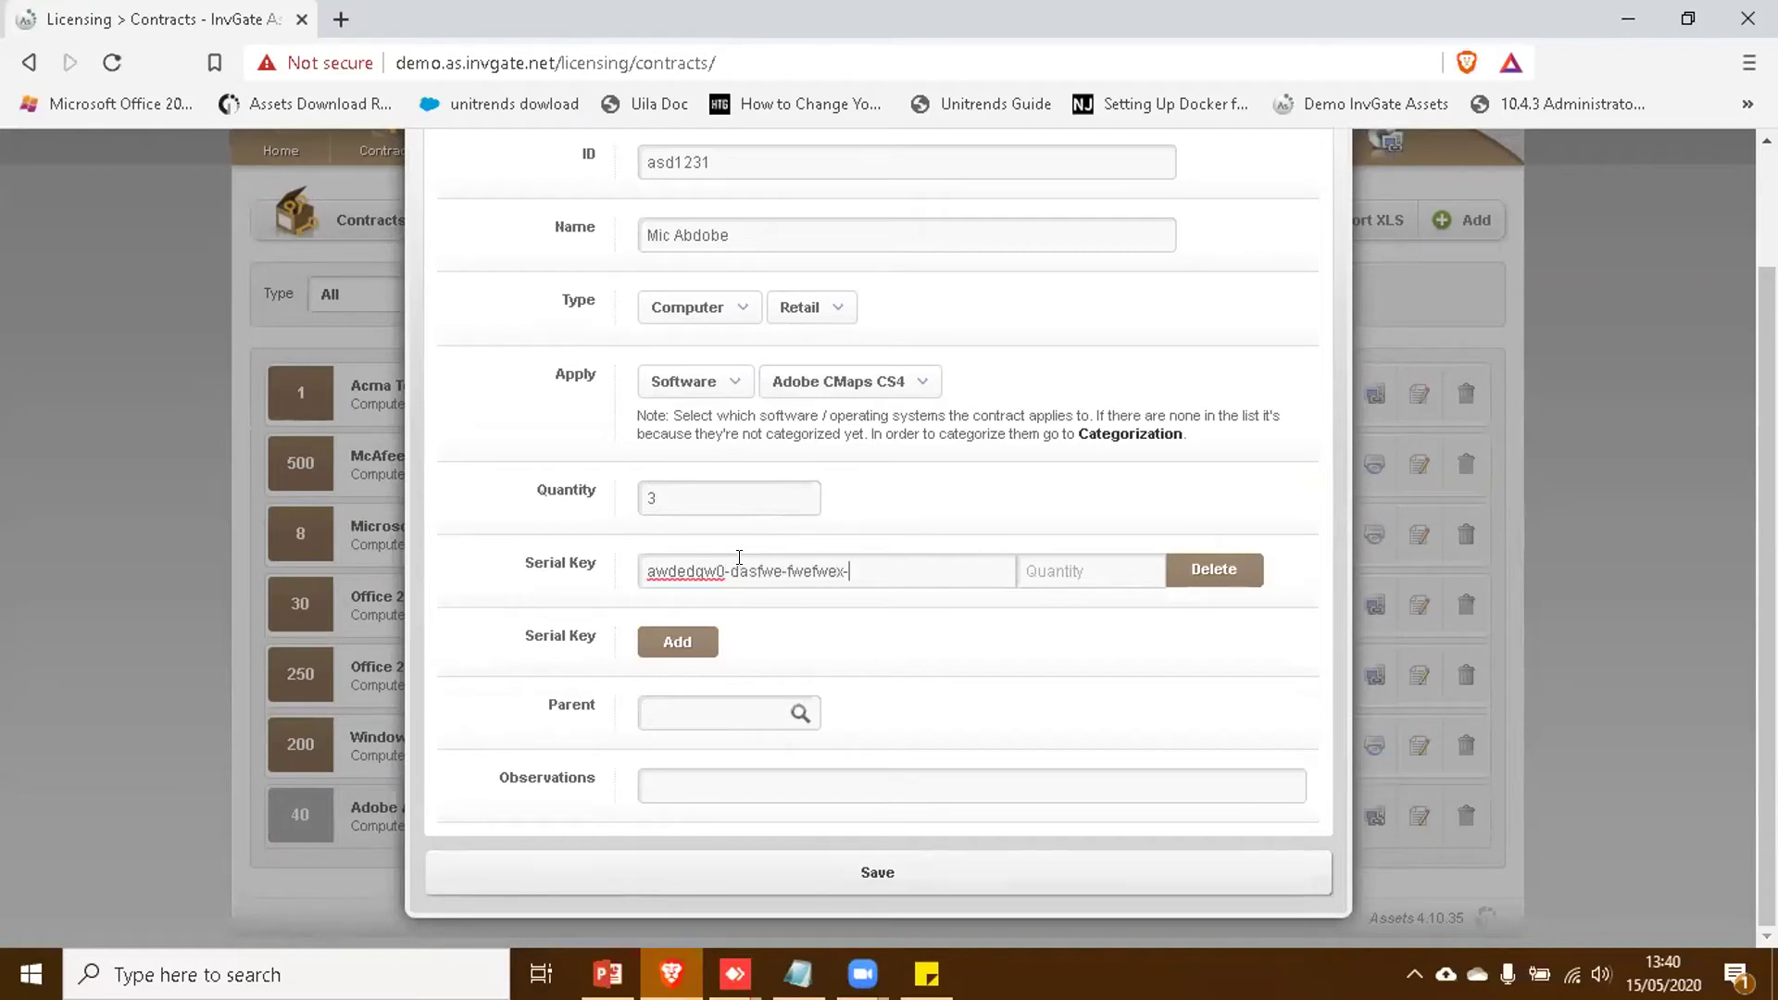
left_click(1036, 570)
type("3")
left_click(941, 868)
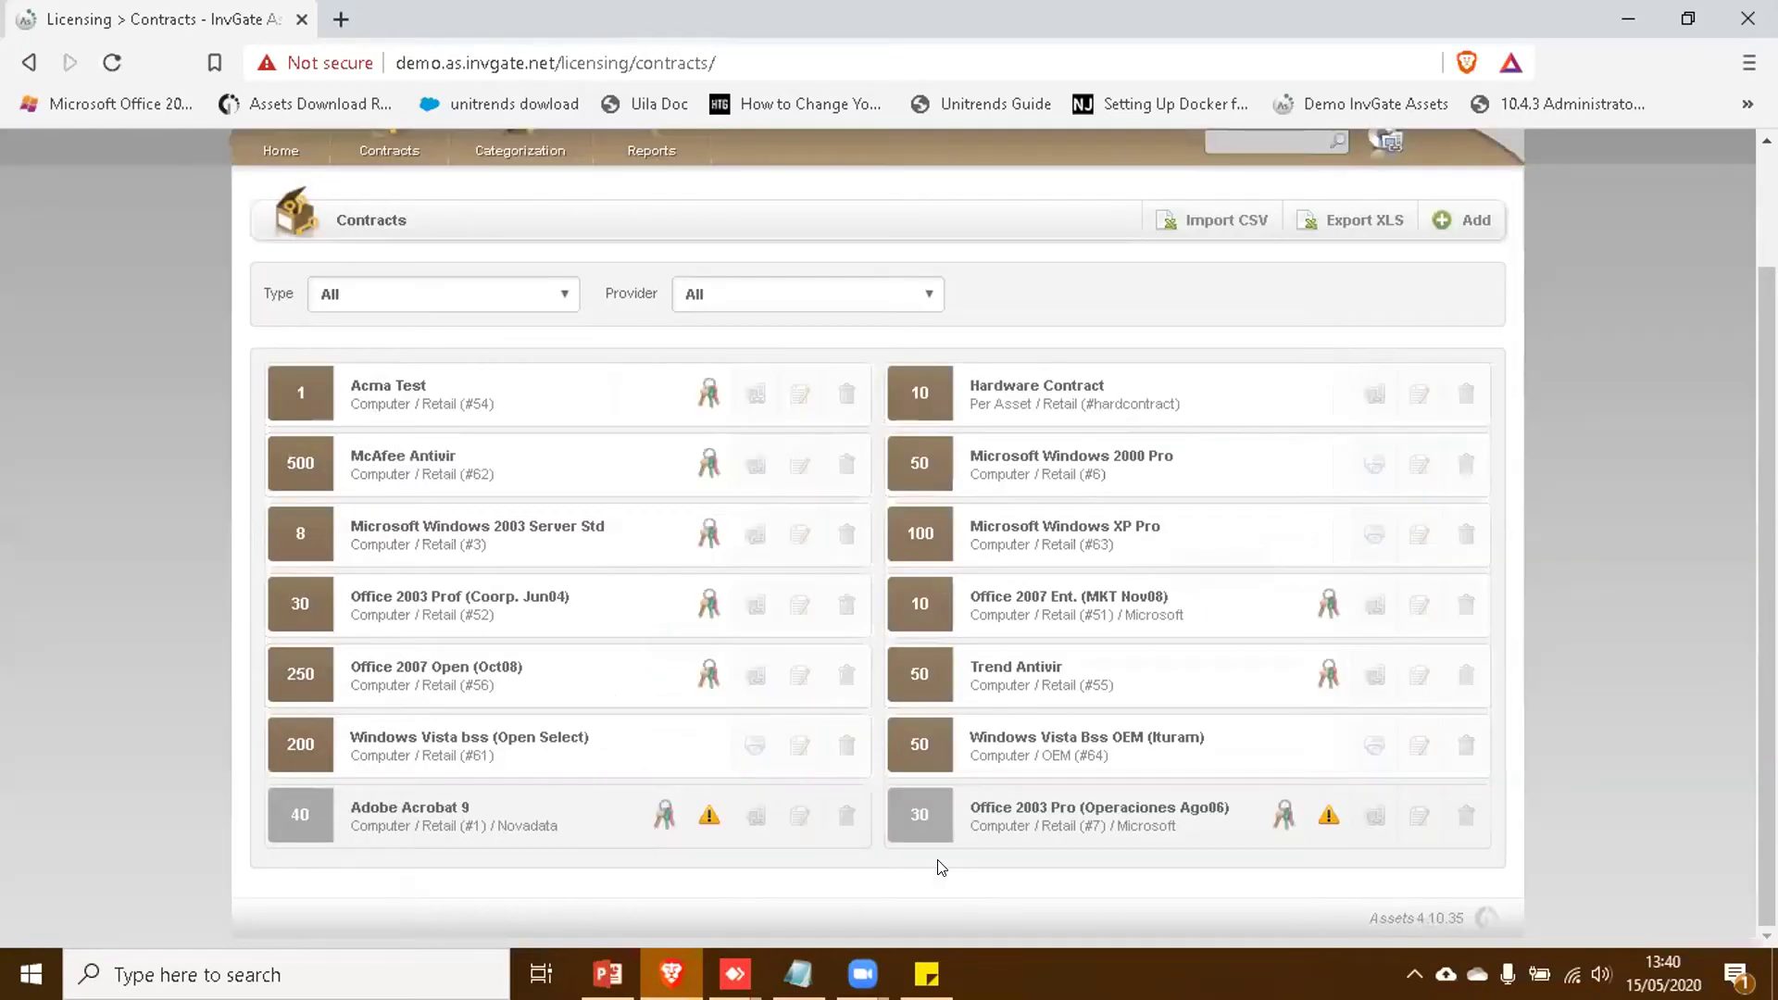
Step: Reload the contracts list so Mic Abdobe appears with its 3 Computer/Retail licences
left_click(112, 65)
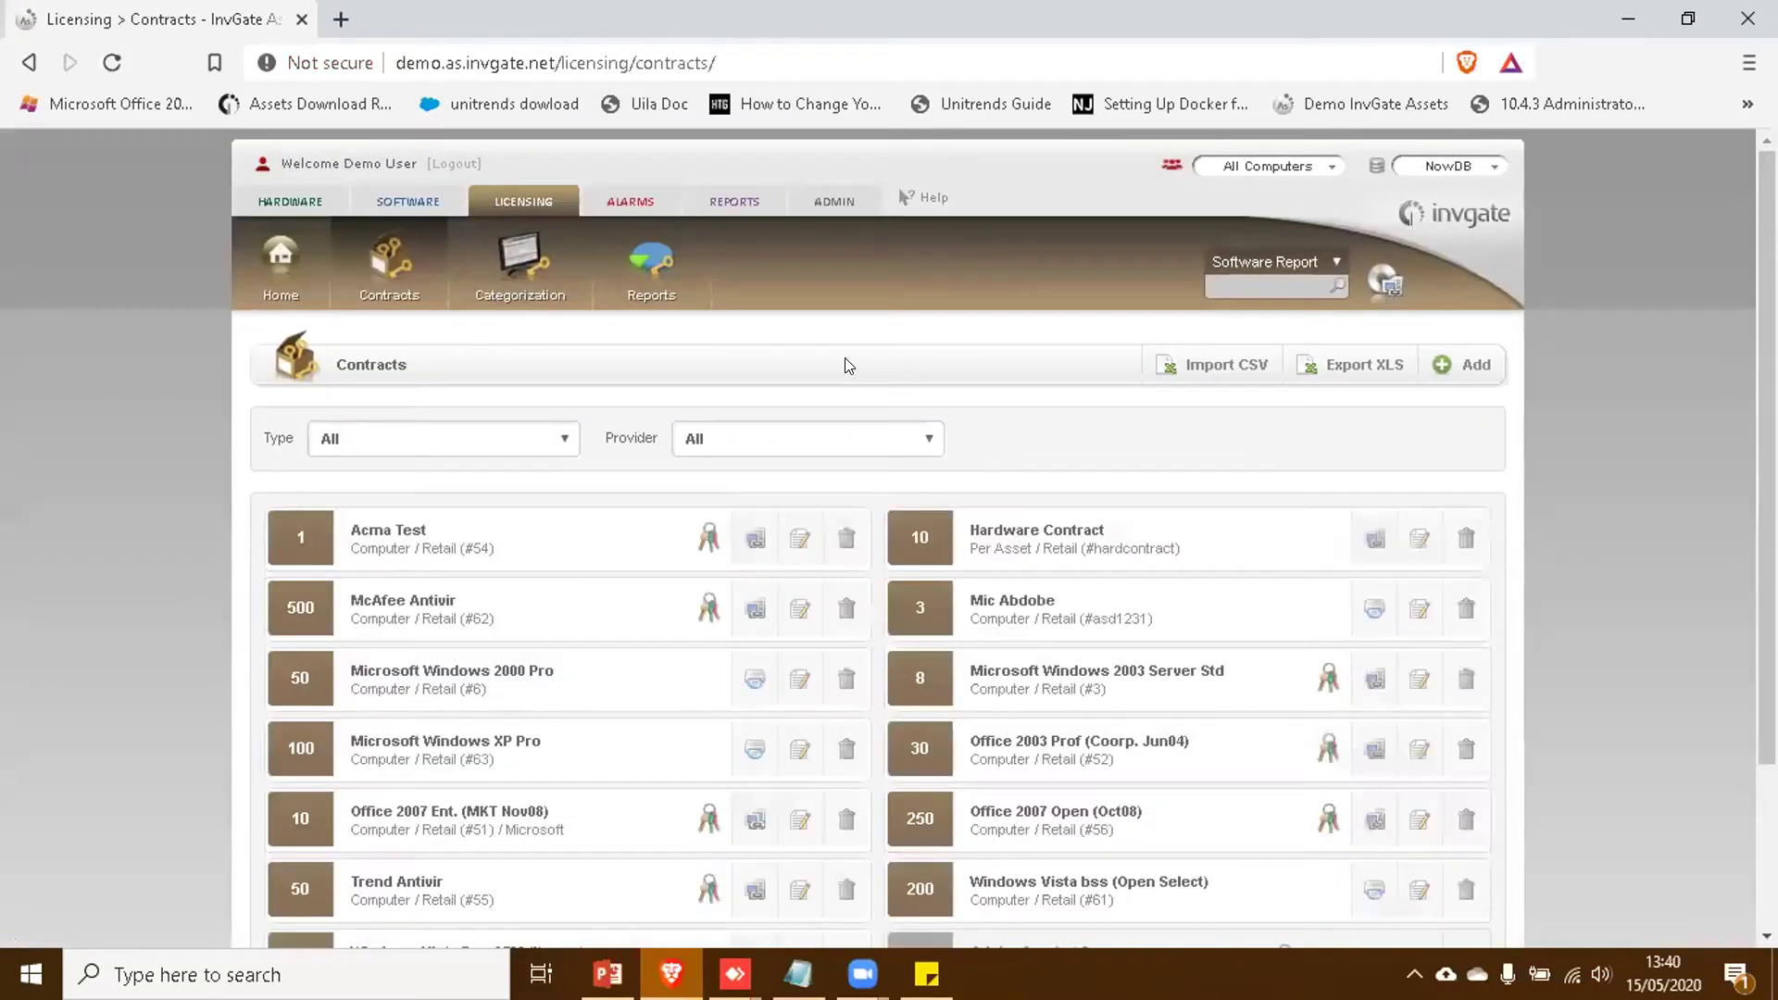
scroll(848, 365, "down", 3)
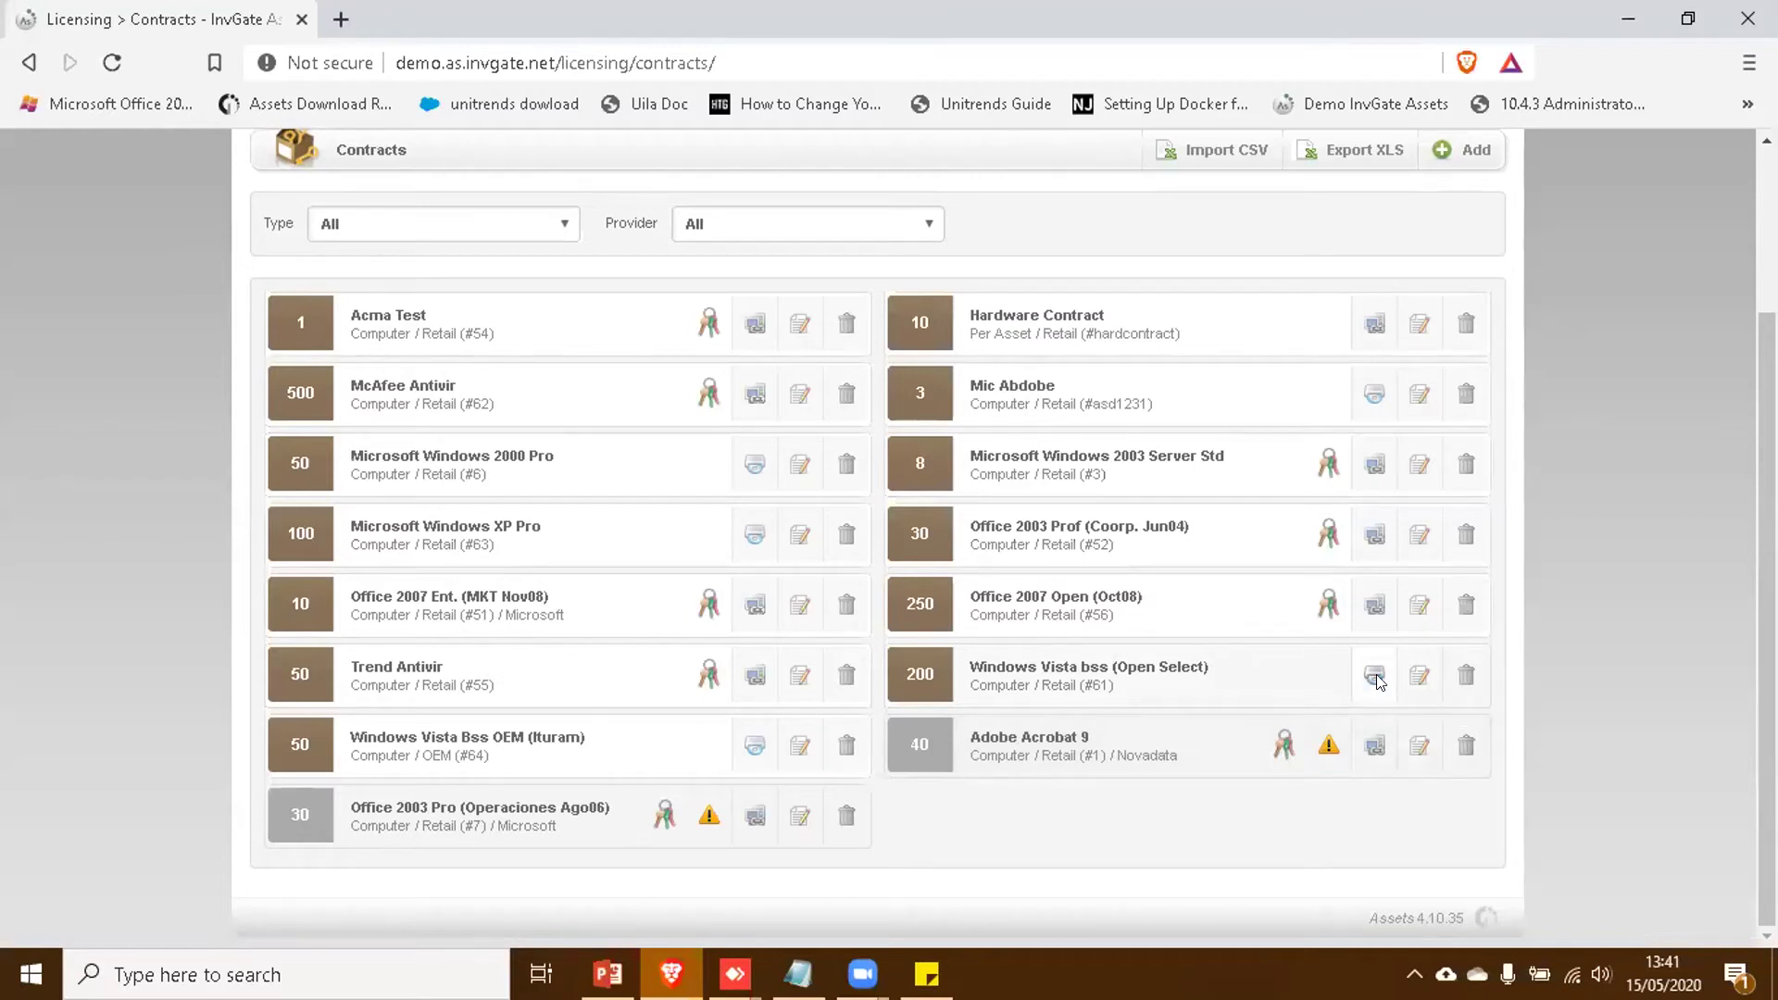
left_click(1376, 677)
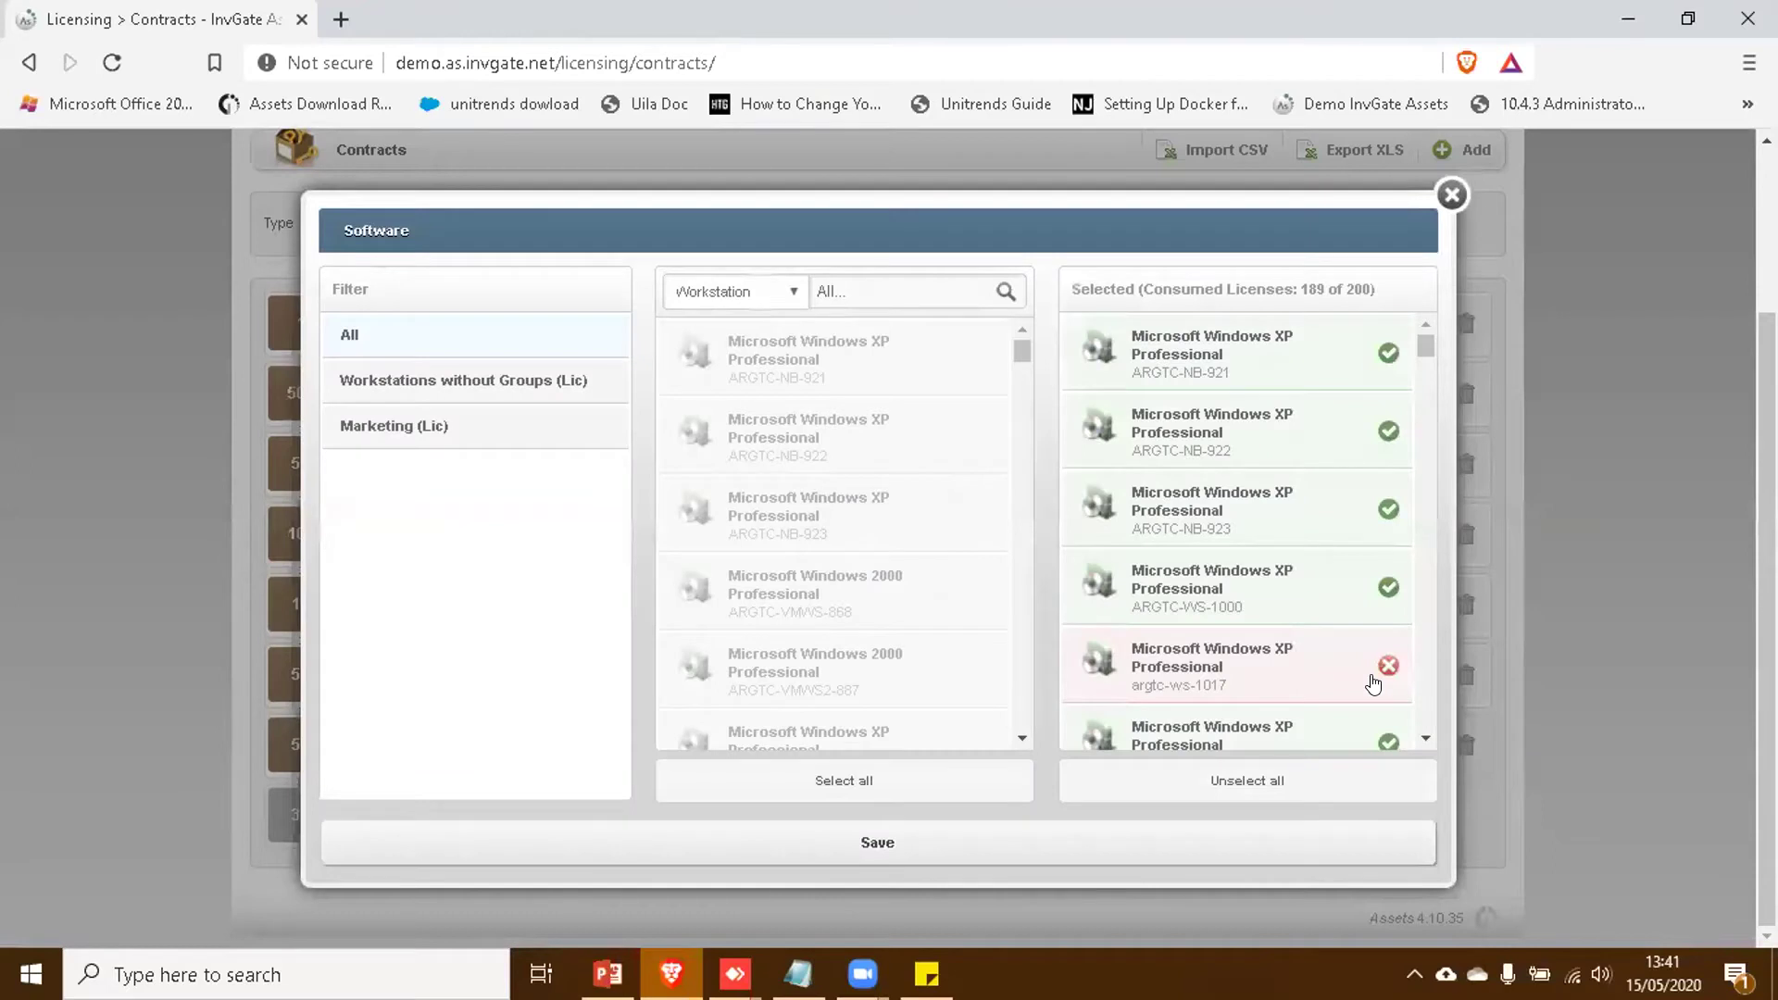
Step: Review the Adobe Acrobat 9 contract's 2010-10-28 expiry, support expiry and Total Cost, then close it
scroll(1221, 649, "down", 10)
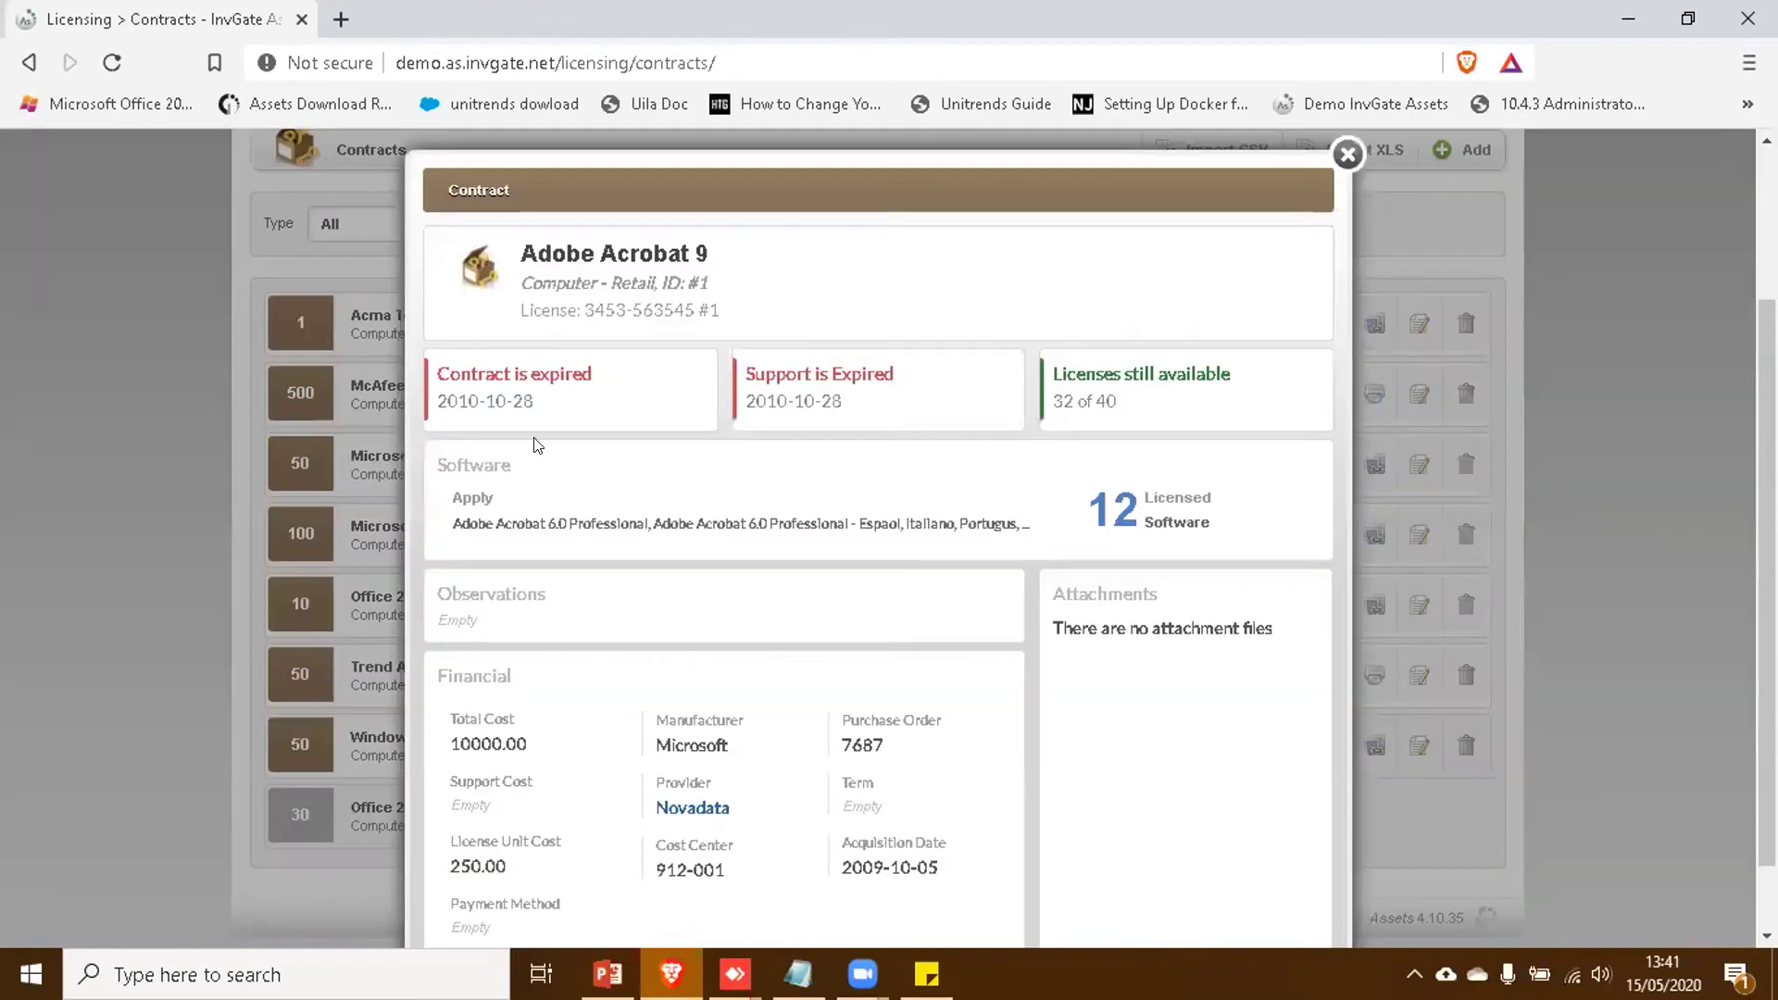
left_click_drag(535, 402, 469, 392)
left_click(609, 392)
left_click_drag(537, 402, 436, 403)
left_click_drag(845, 402, 794, 402)
scroll(748, 728, "down", 1)
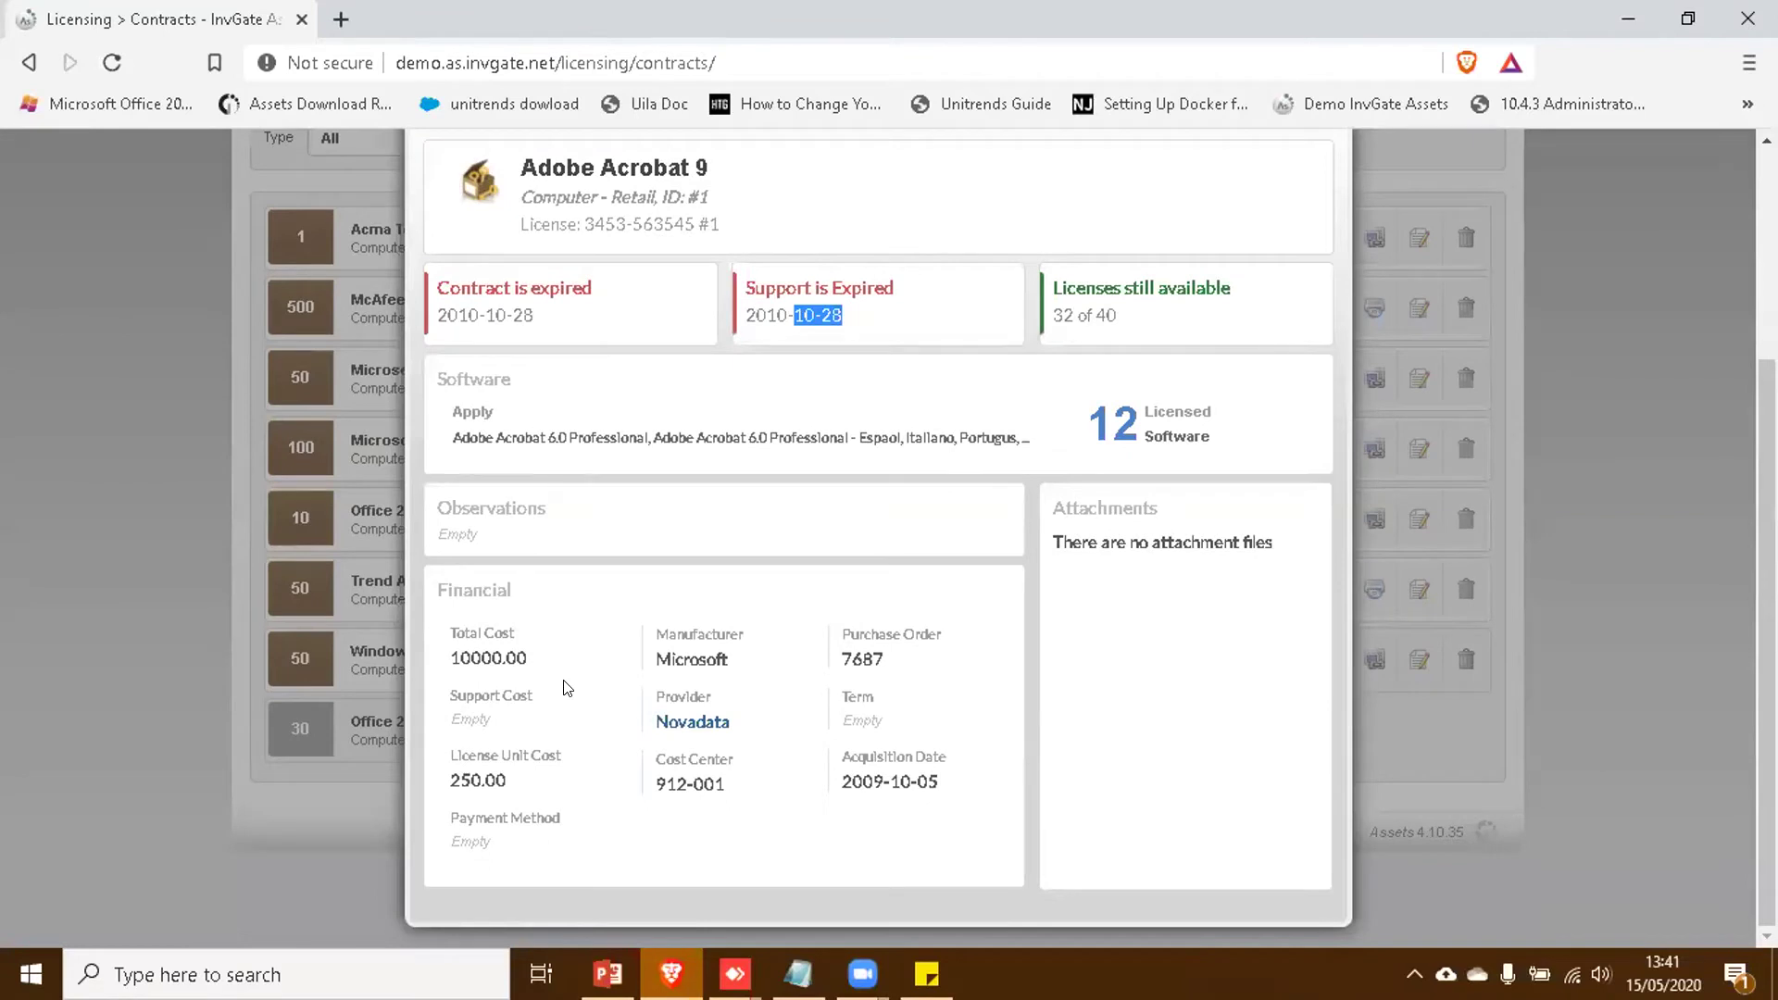
left_click_drag(530, 659, 490, 659)
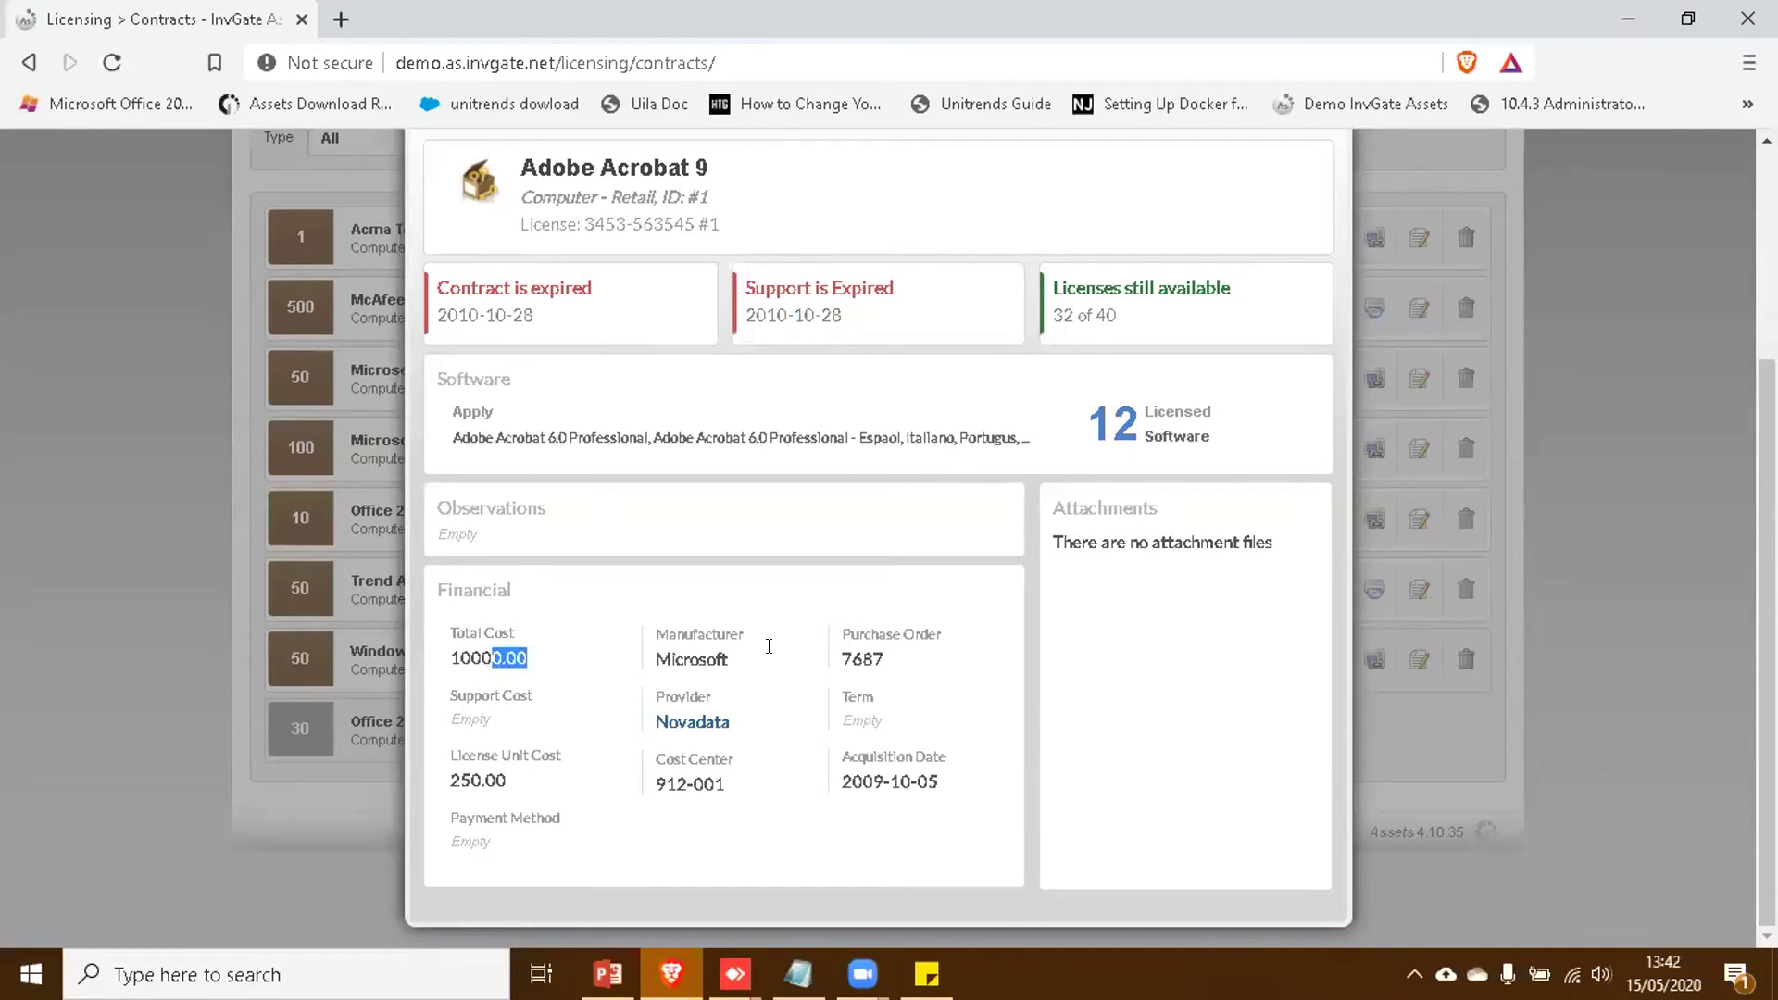
scroll(1195, 467, "up", 3)
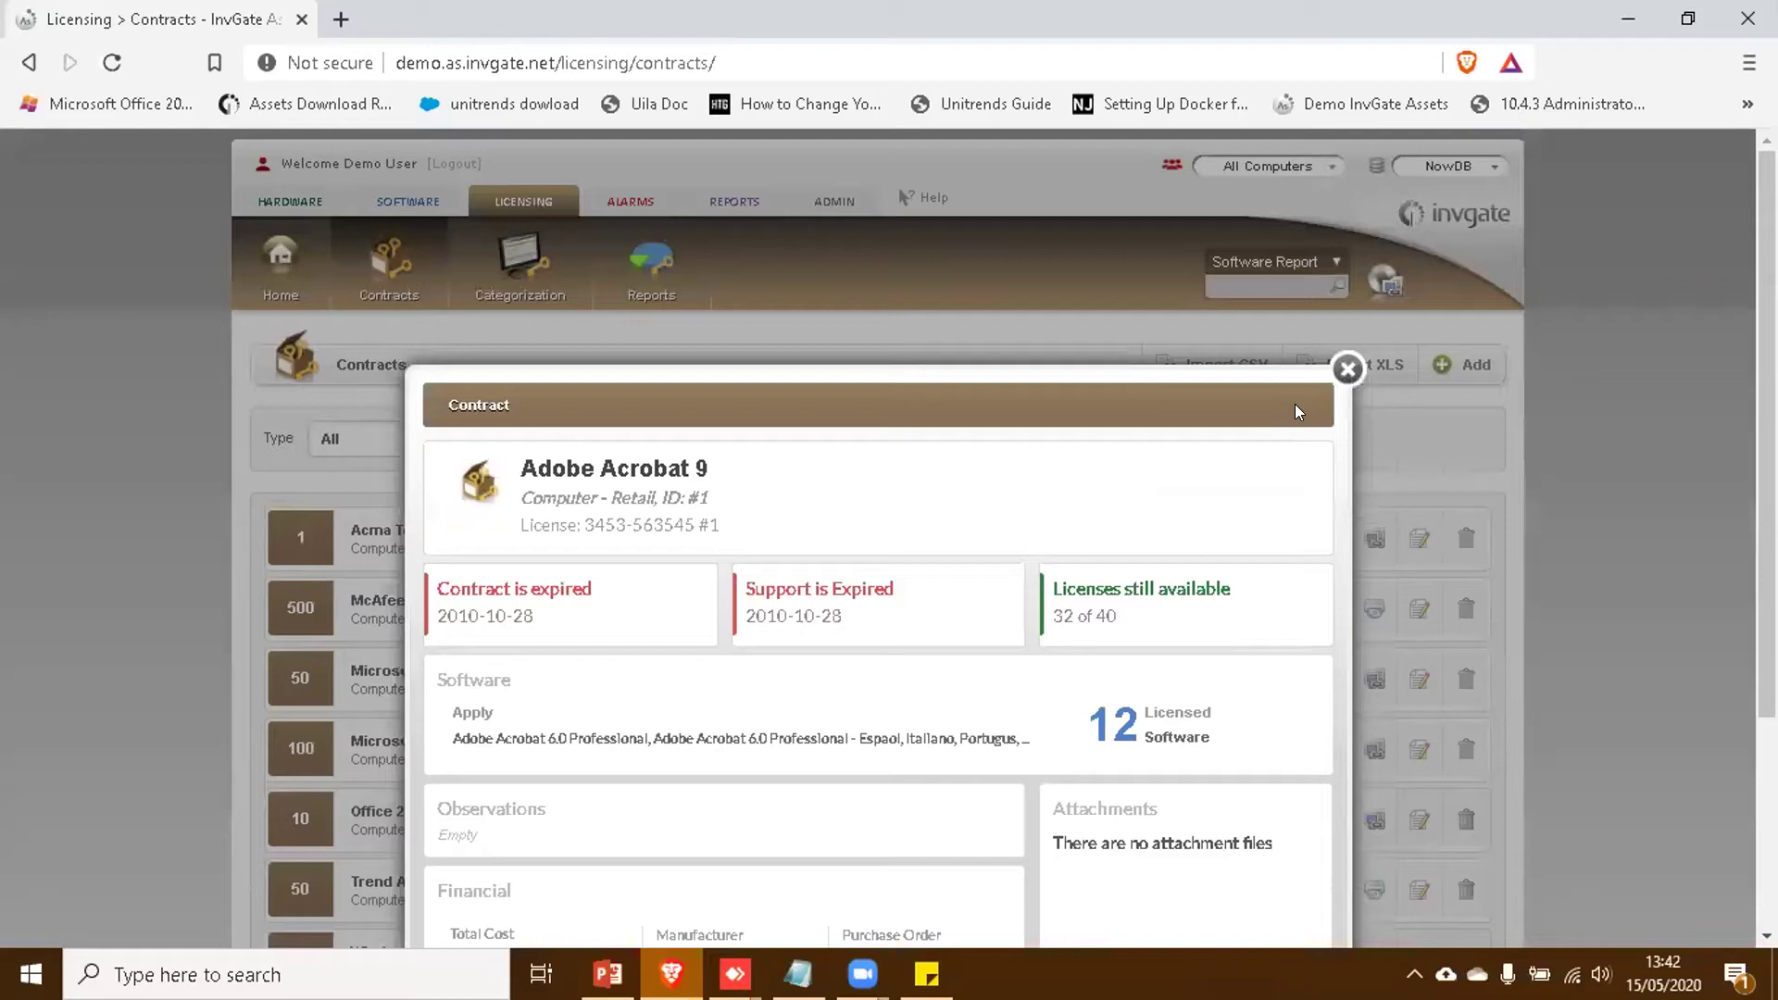
left_click(435, 268)
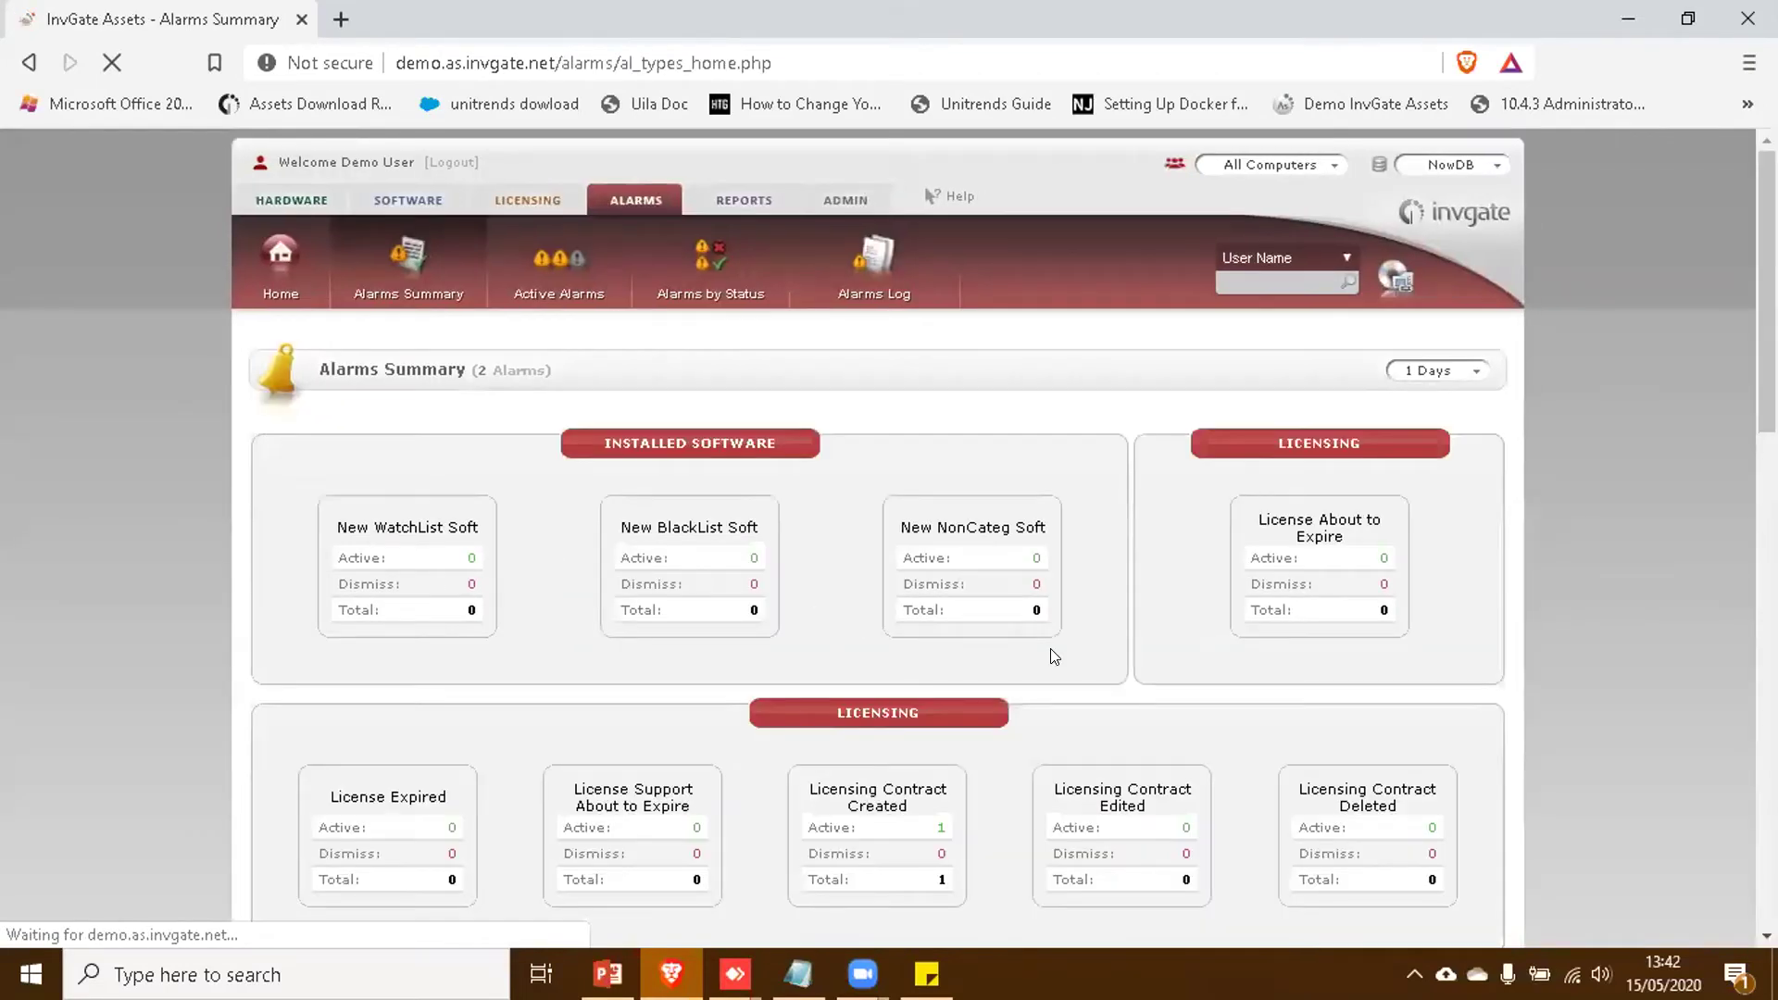
Step: Scroll the local Alarms Summary, then switch over to the AnyDesk remote session
scroll(1050, 649, "down", 7)
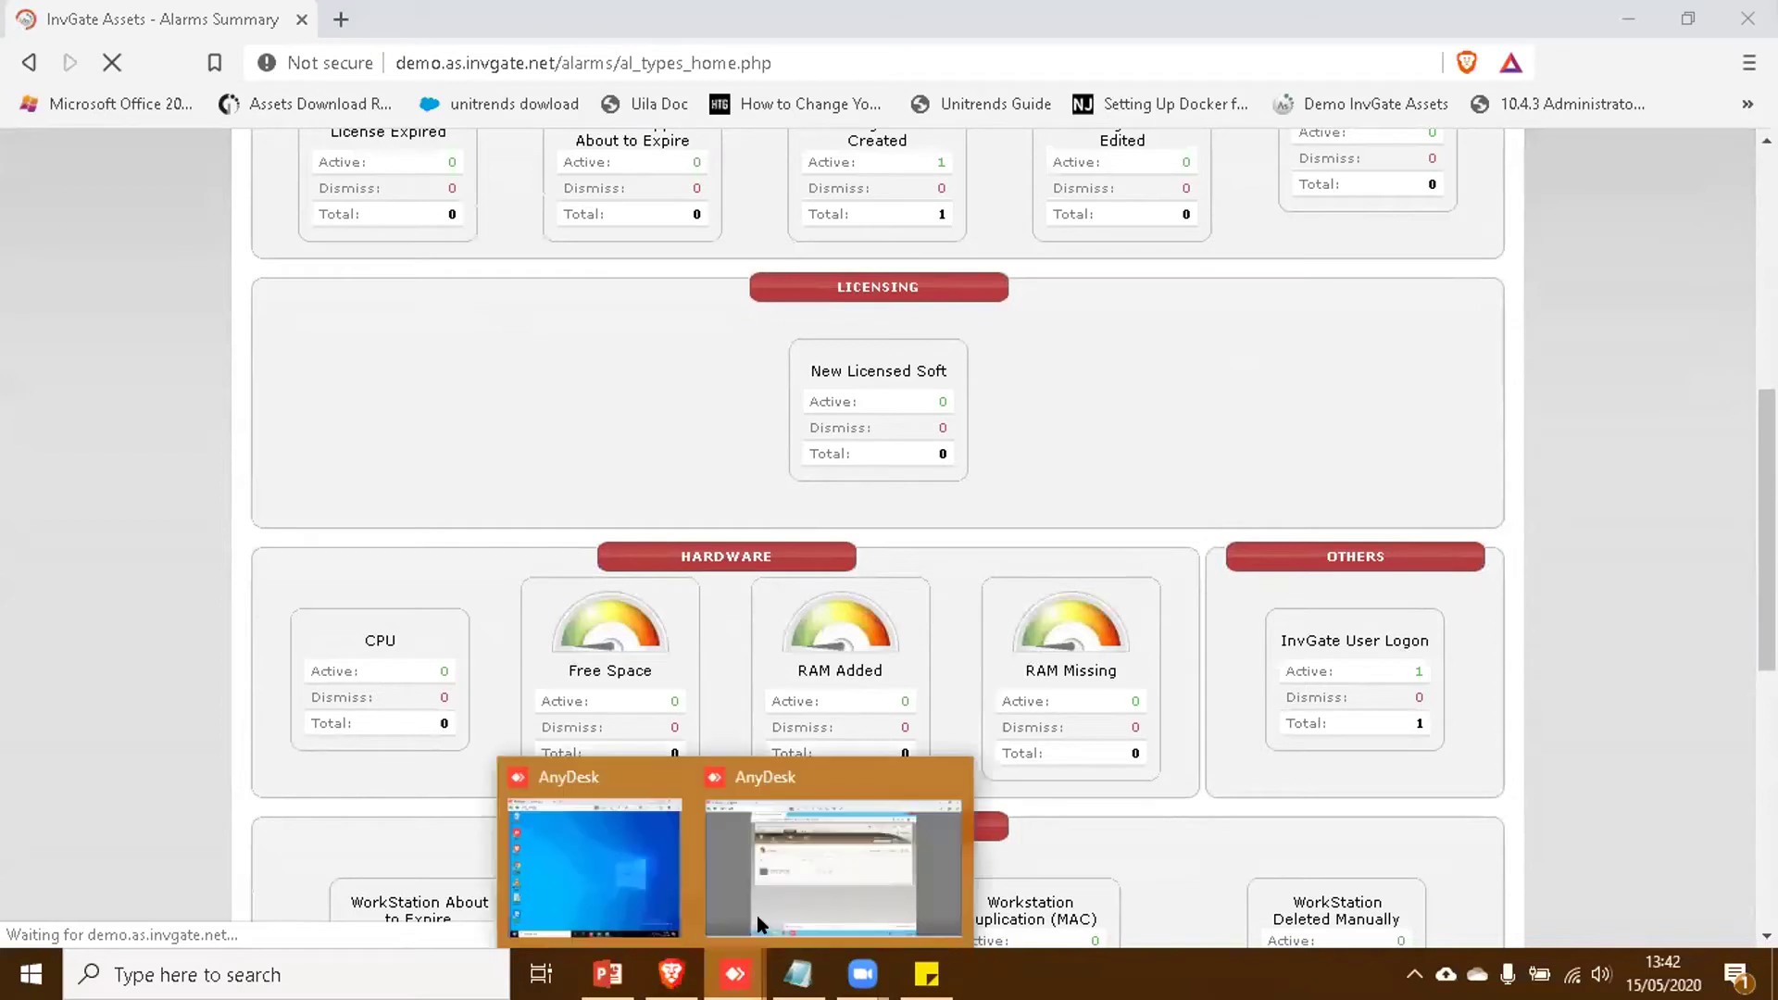
key("alt+Tab")
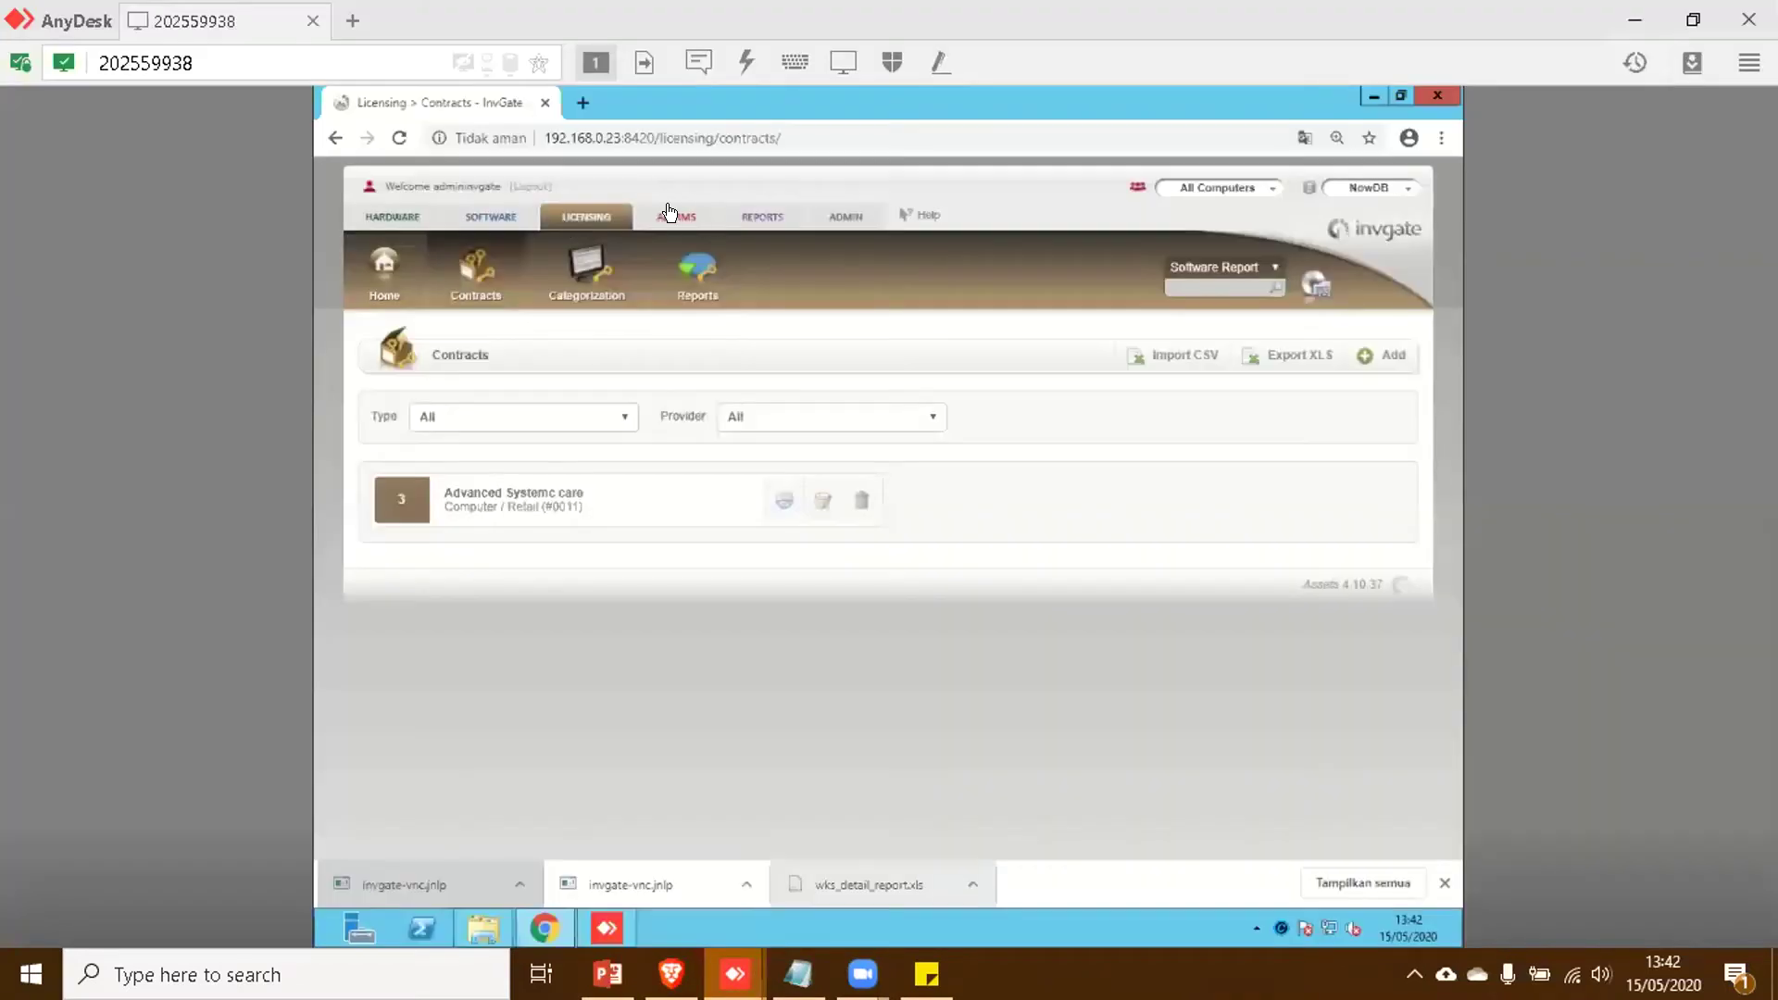
Step: Open the remote server's Alarms Summary and scroll to the Hardware section's RAM Added card
left_click(669, 214)
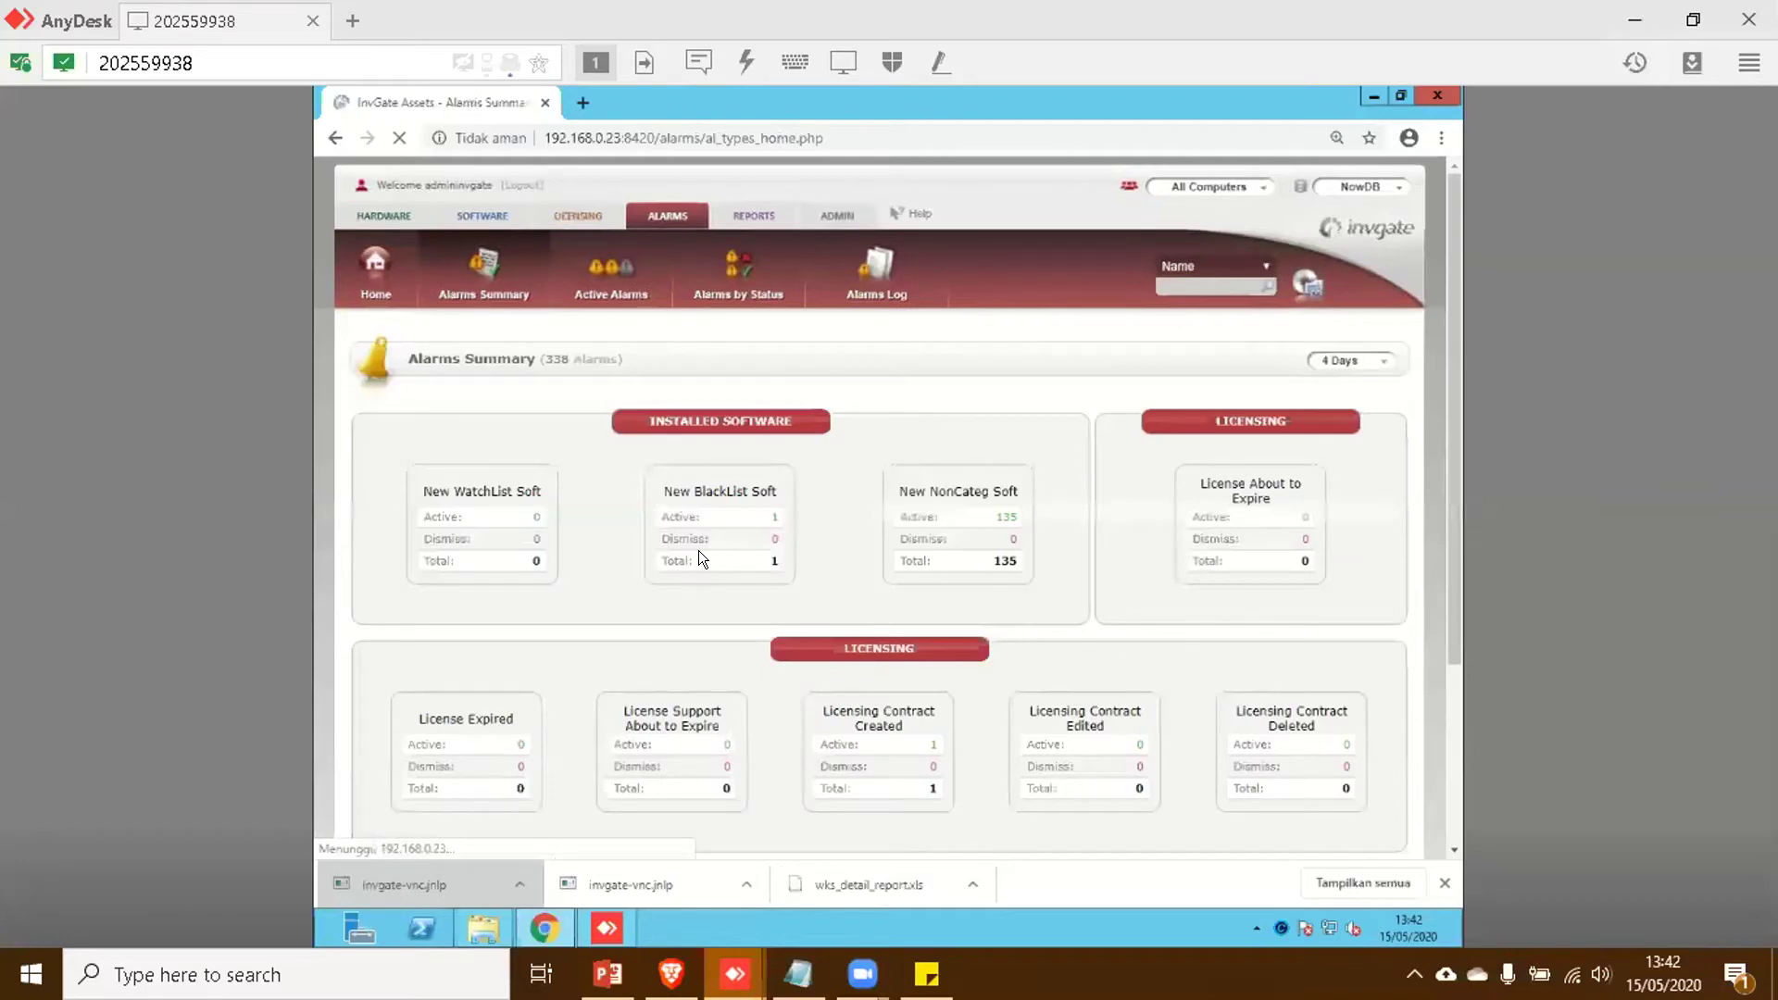
scroll(699, 551, "down", 7)
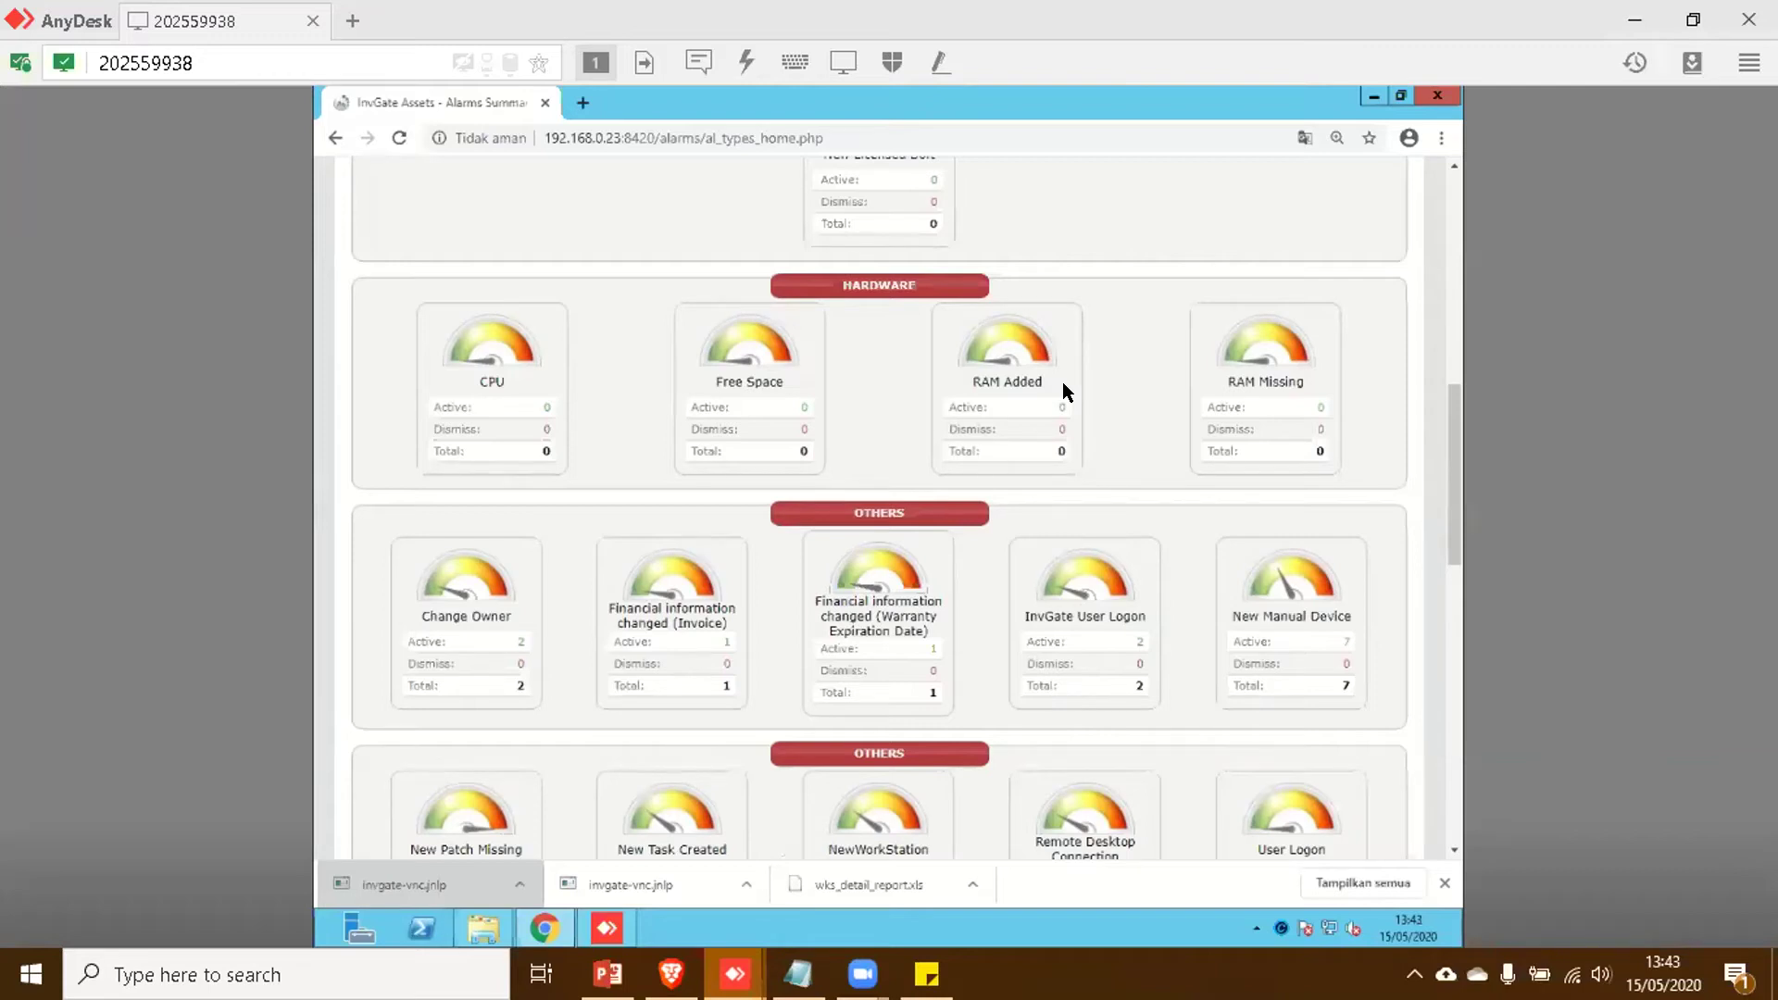
left_click_drag(1074, 413, 917, 374)
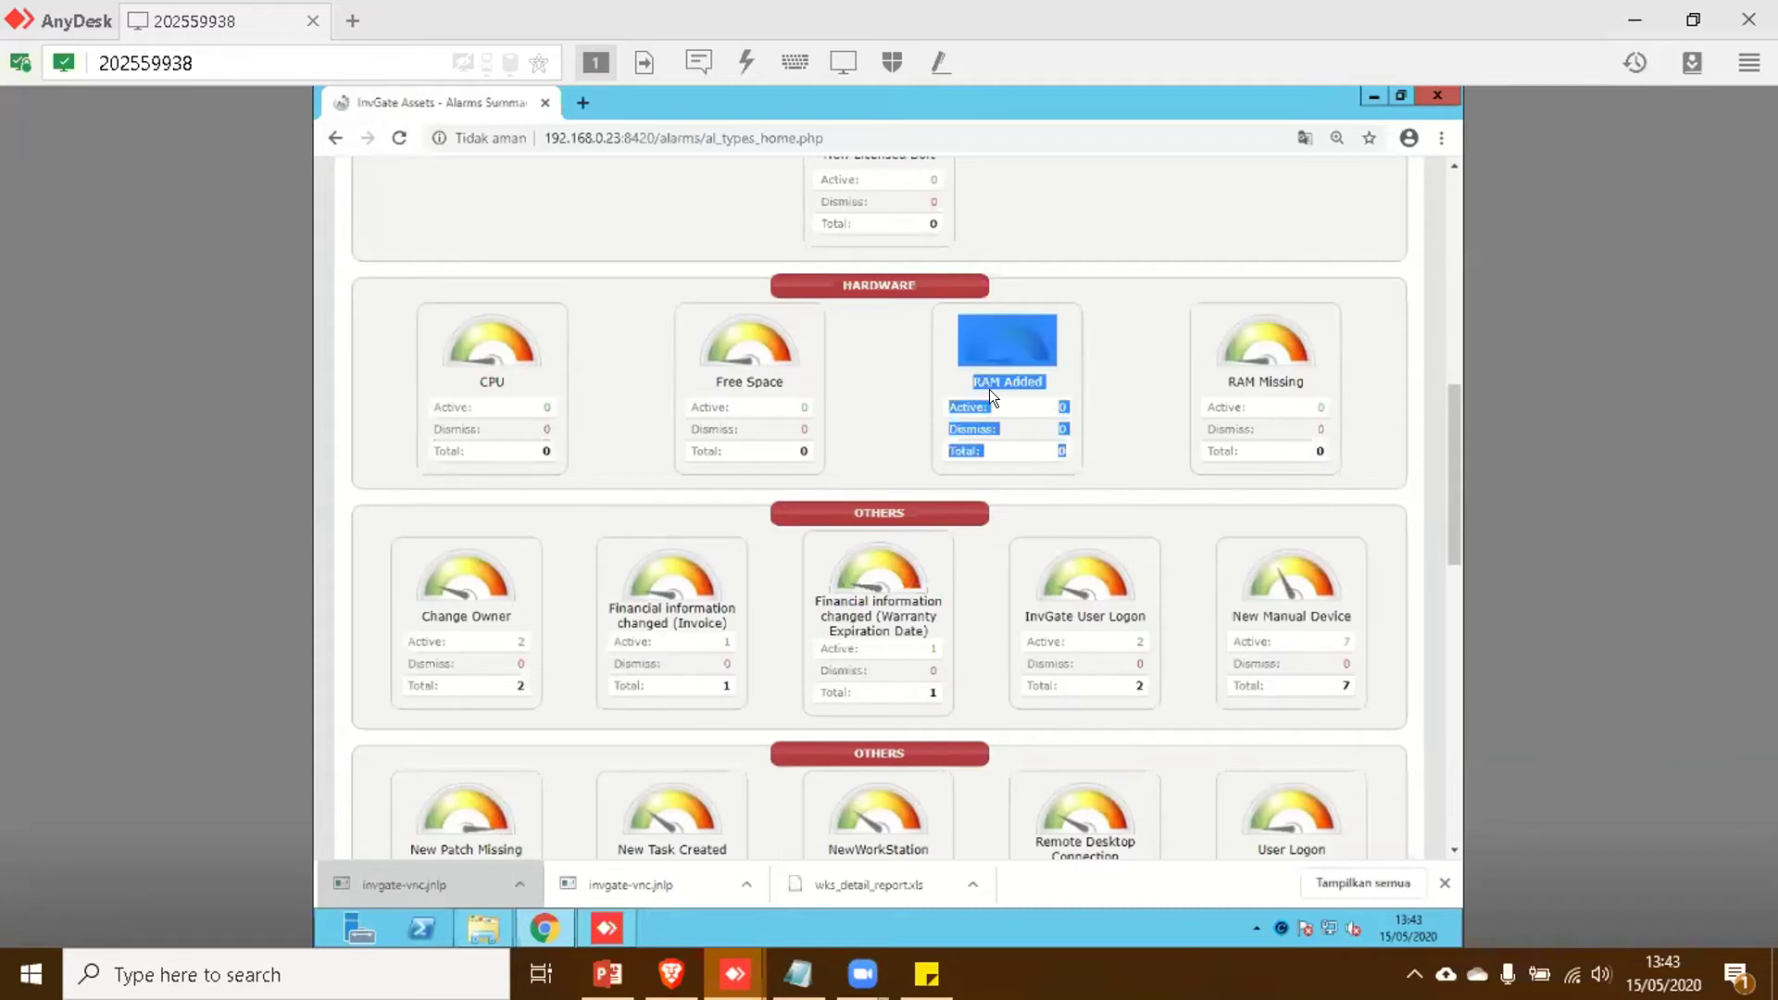
left_click_drag(990, 389, 1082, 409)
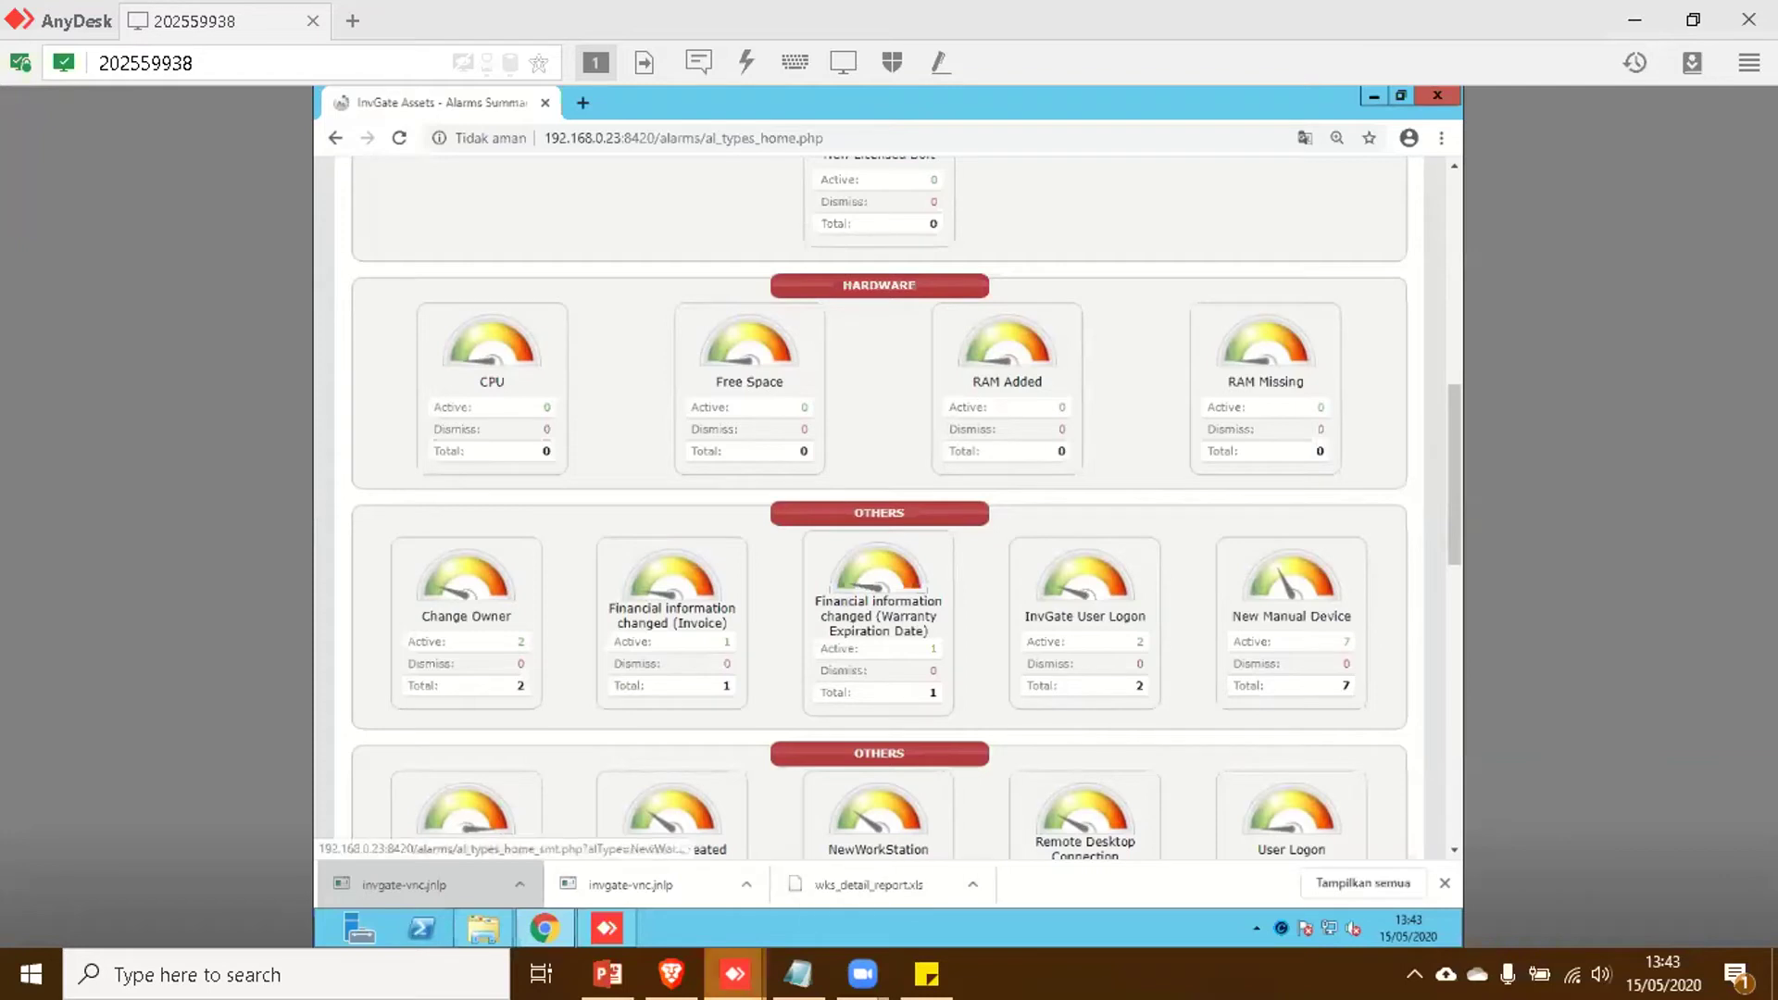
mouse_move(735, 973)
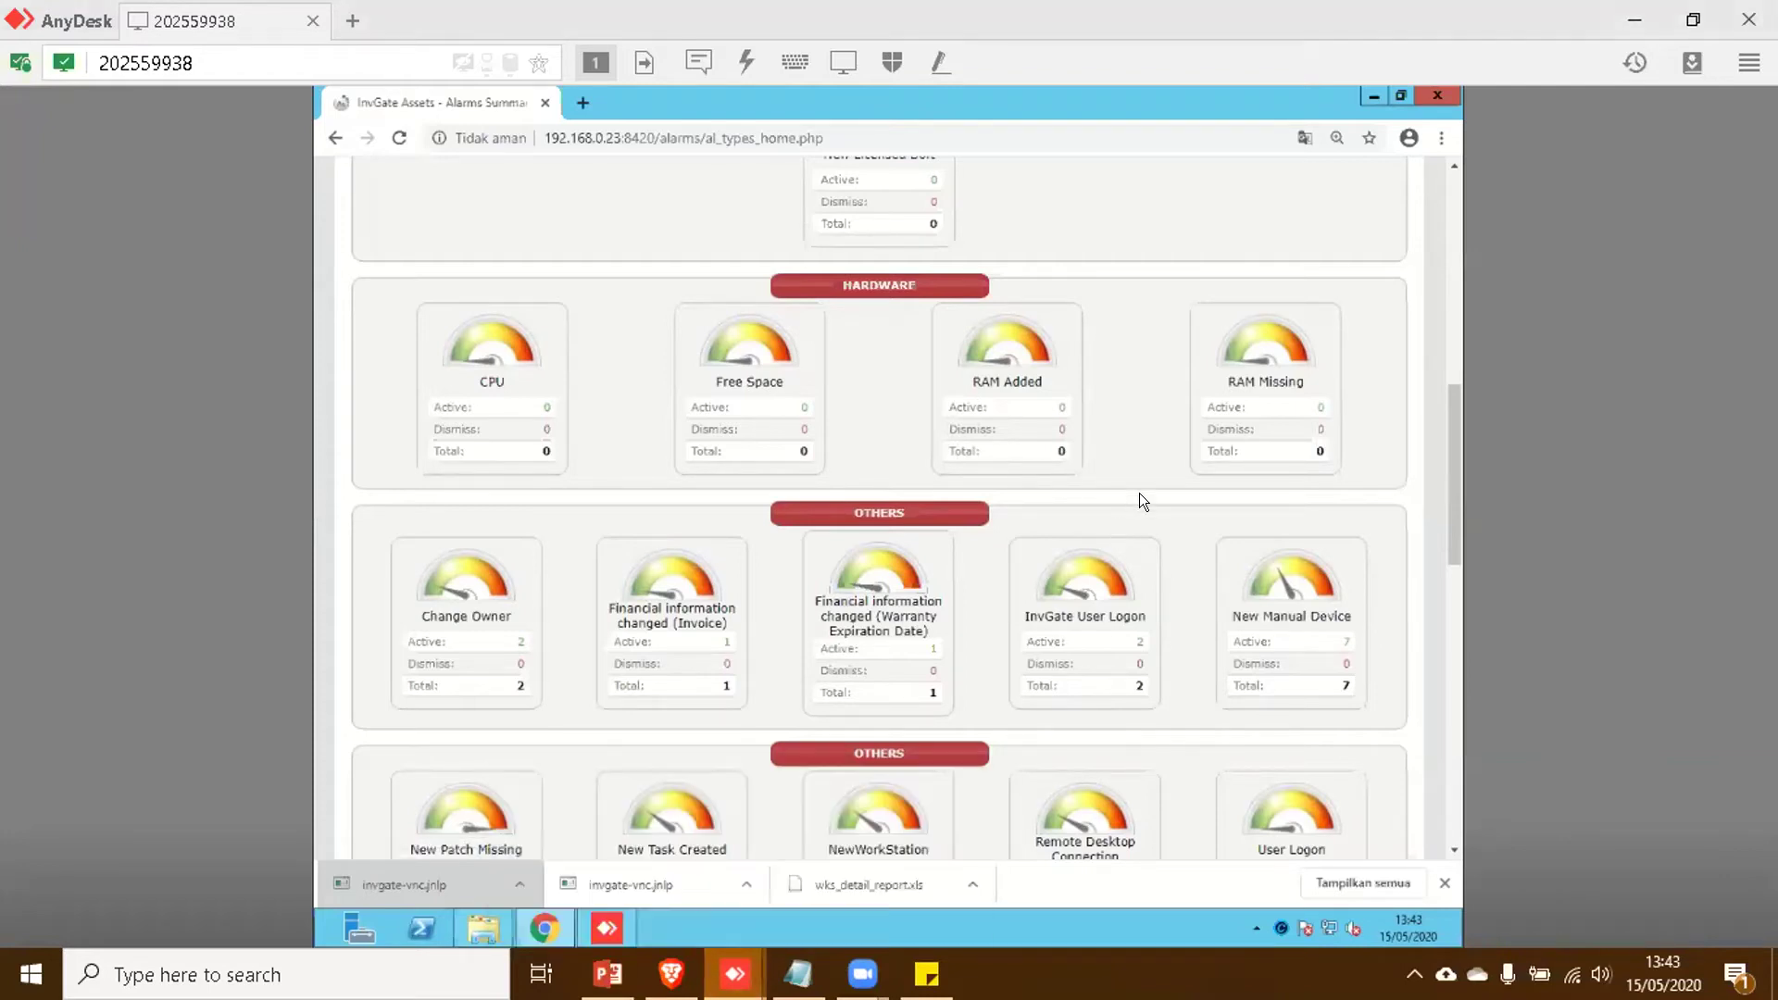
Step: Scroll the local demo's Alarms Summary down to the Software Removed and License Limit alarms, all 0
scroll(1139, 492, "down", 2)
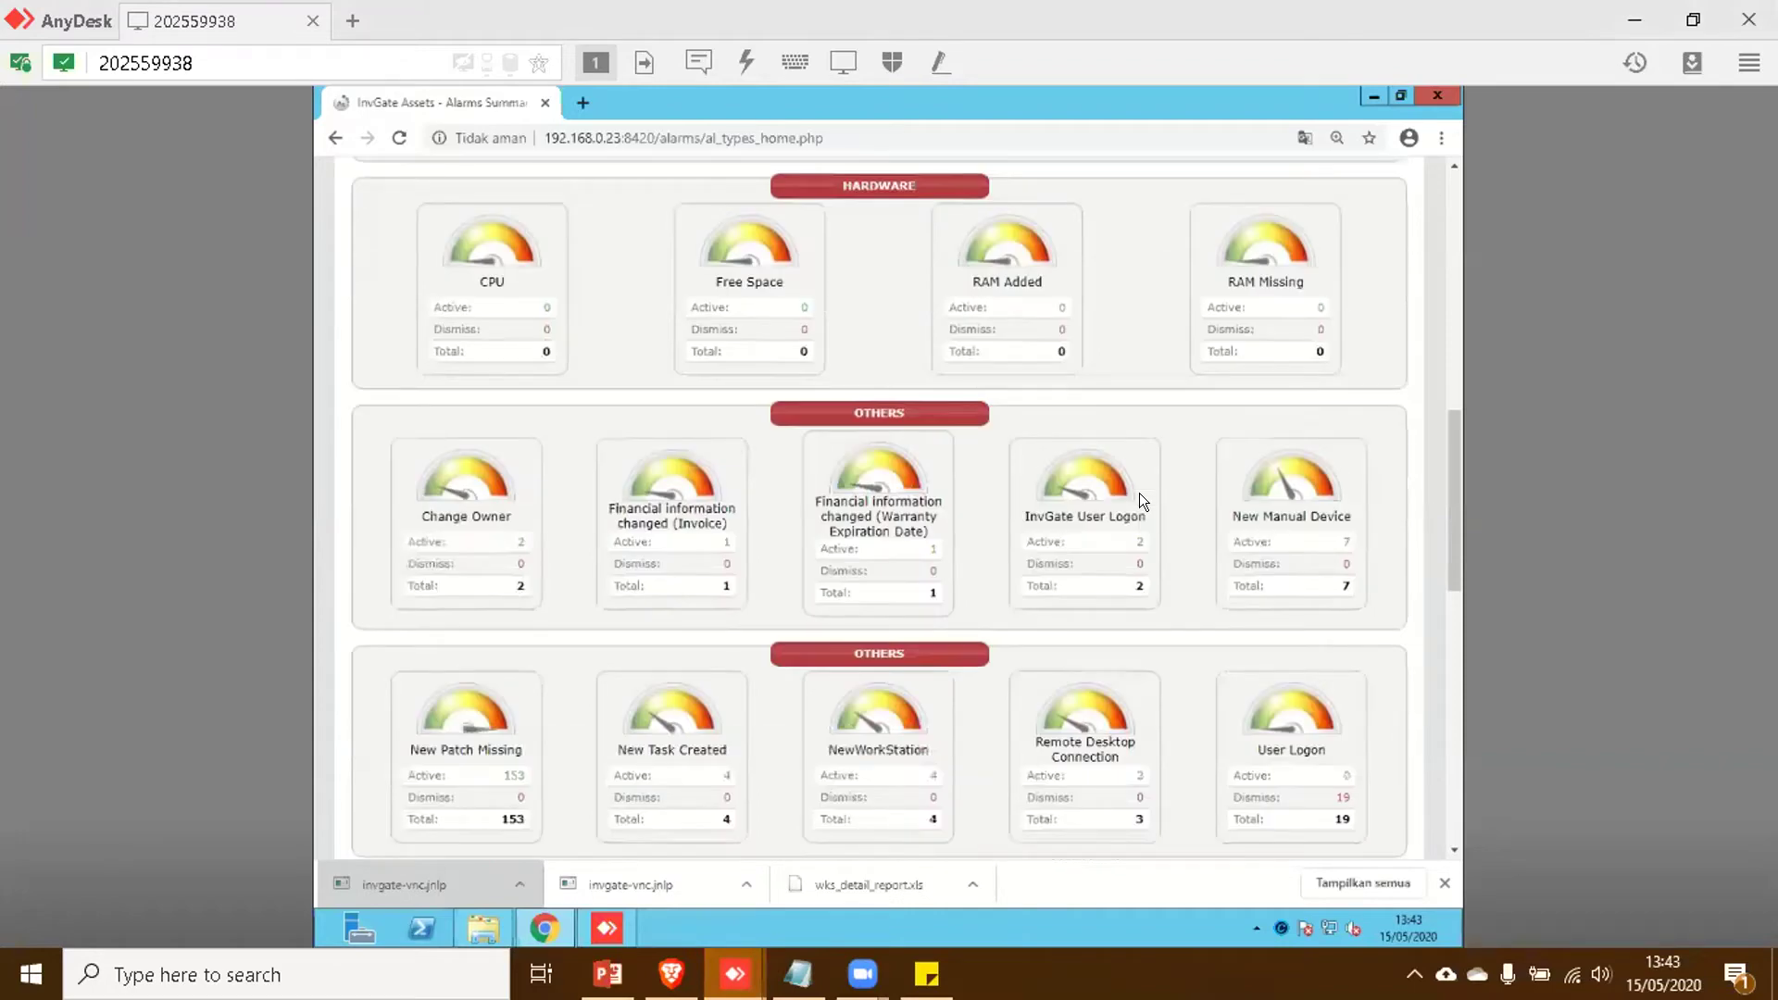
scroll(1140, 500, "down", 2)
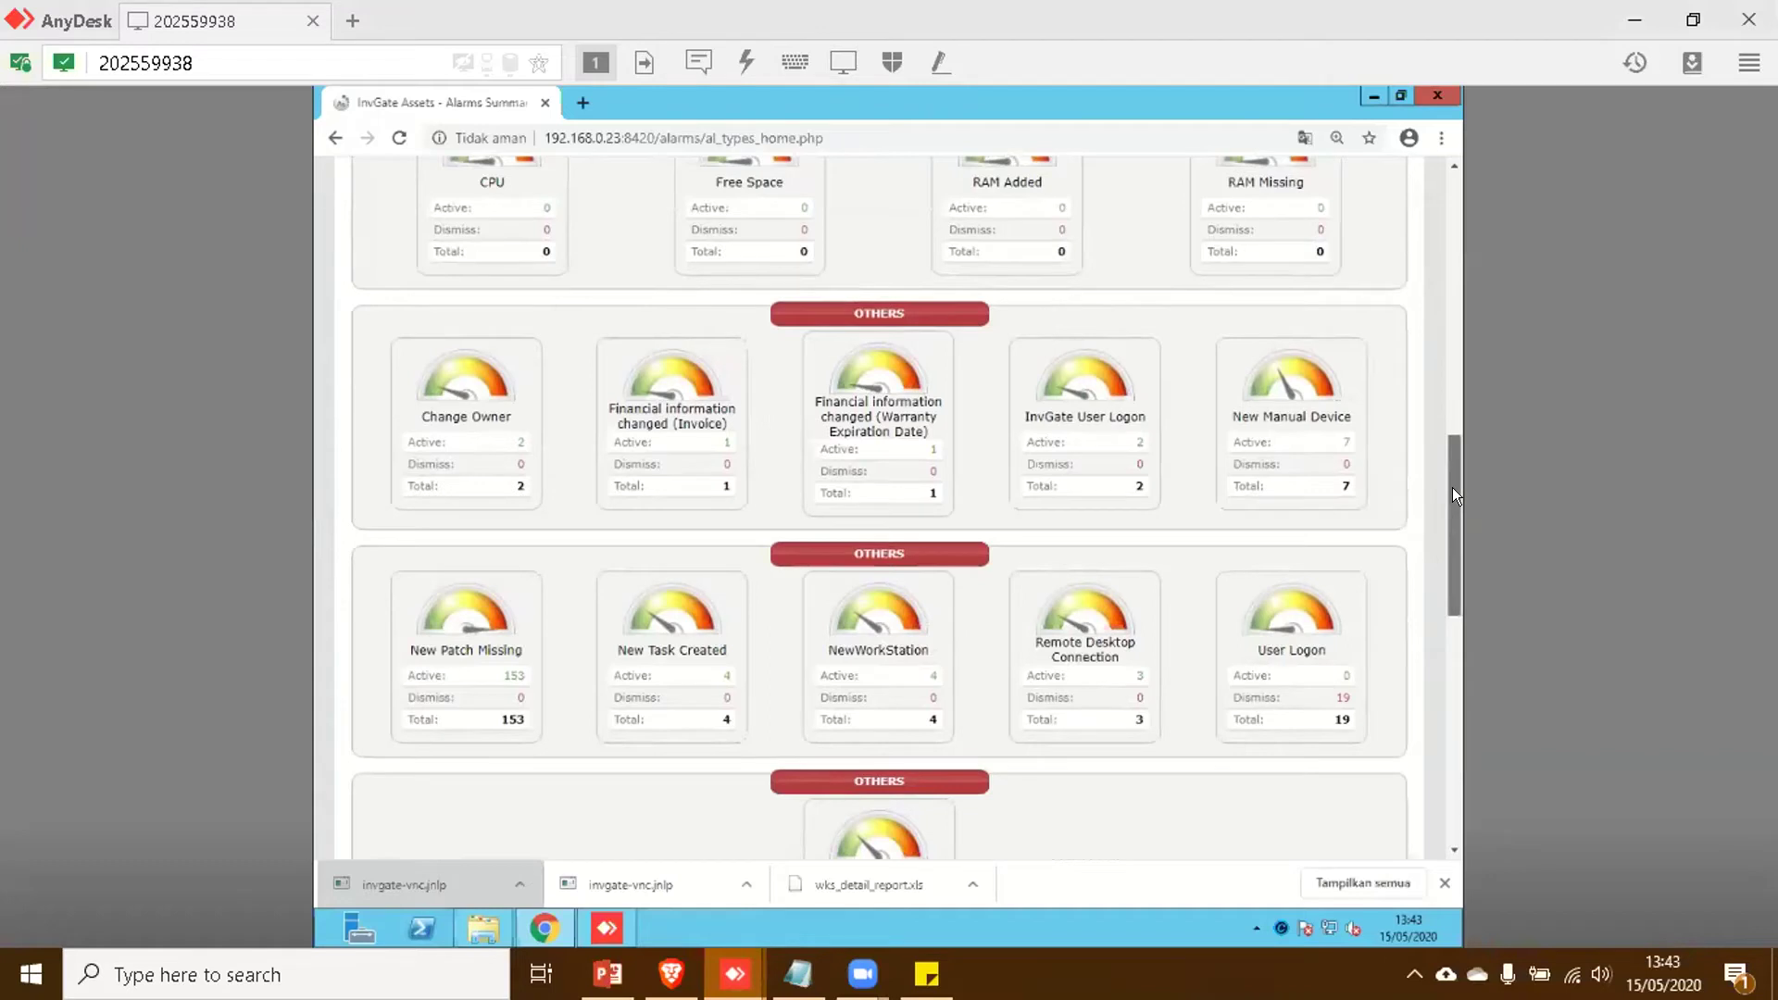
scroll(1453, 488, "down", 1)
scroll(822, 519, "down", 2)
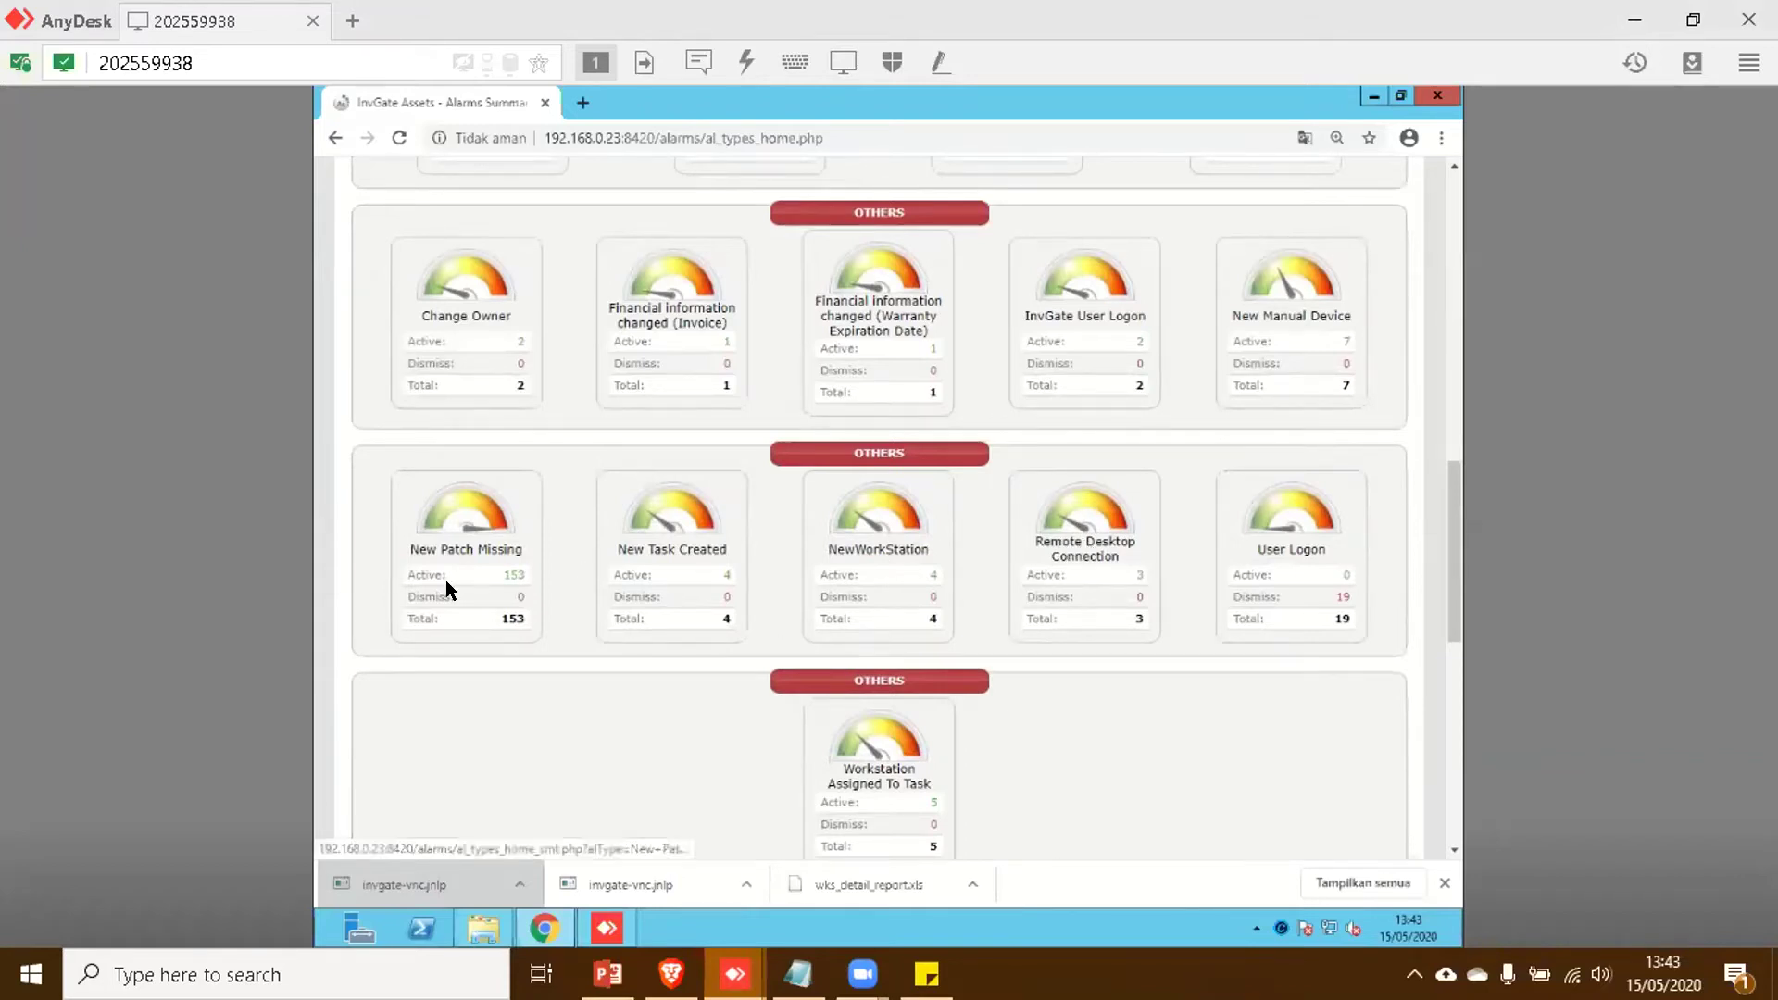
scroll(449, 588, "up", 1)
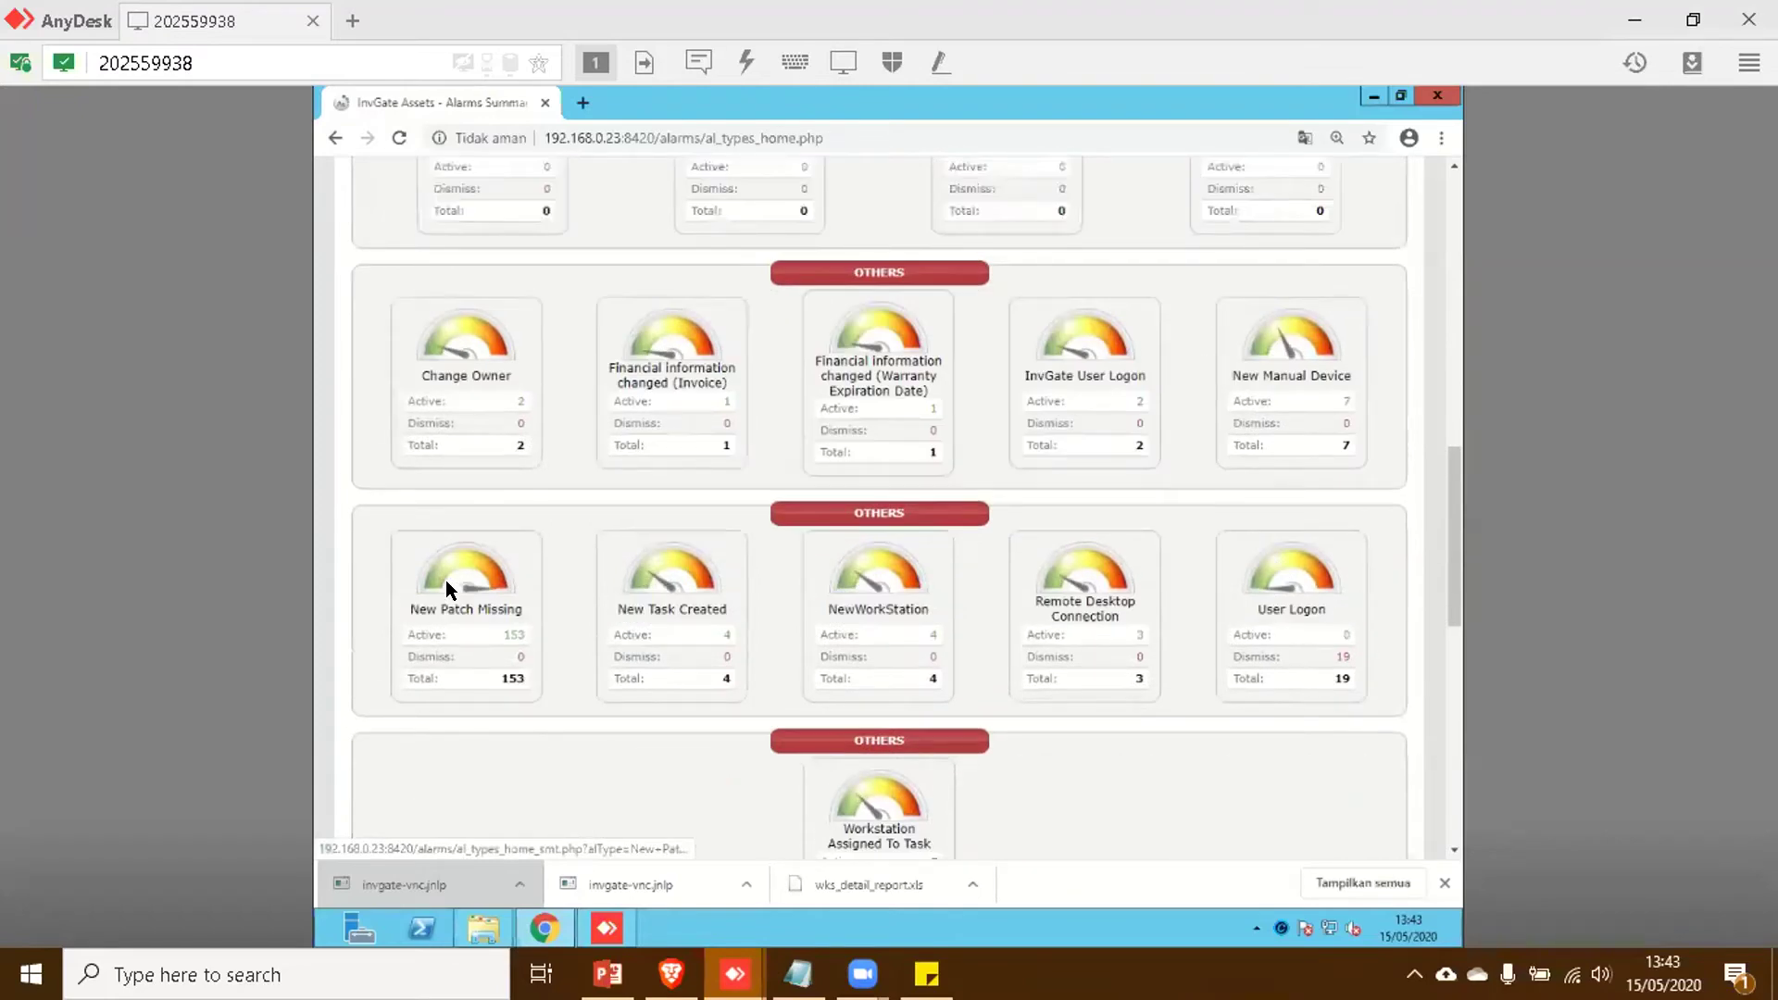
scroll(449, 588, "down", 8)
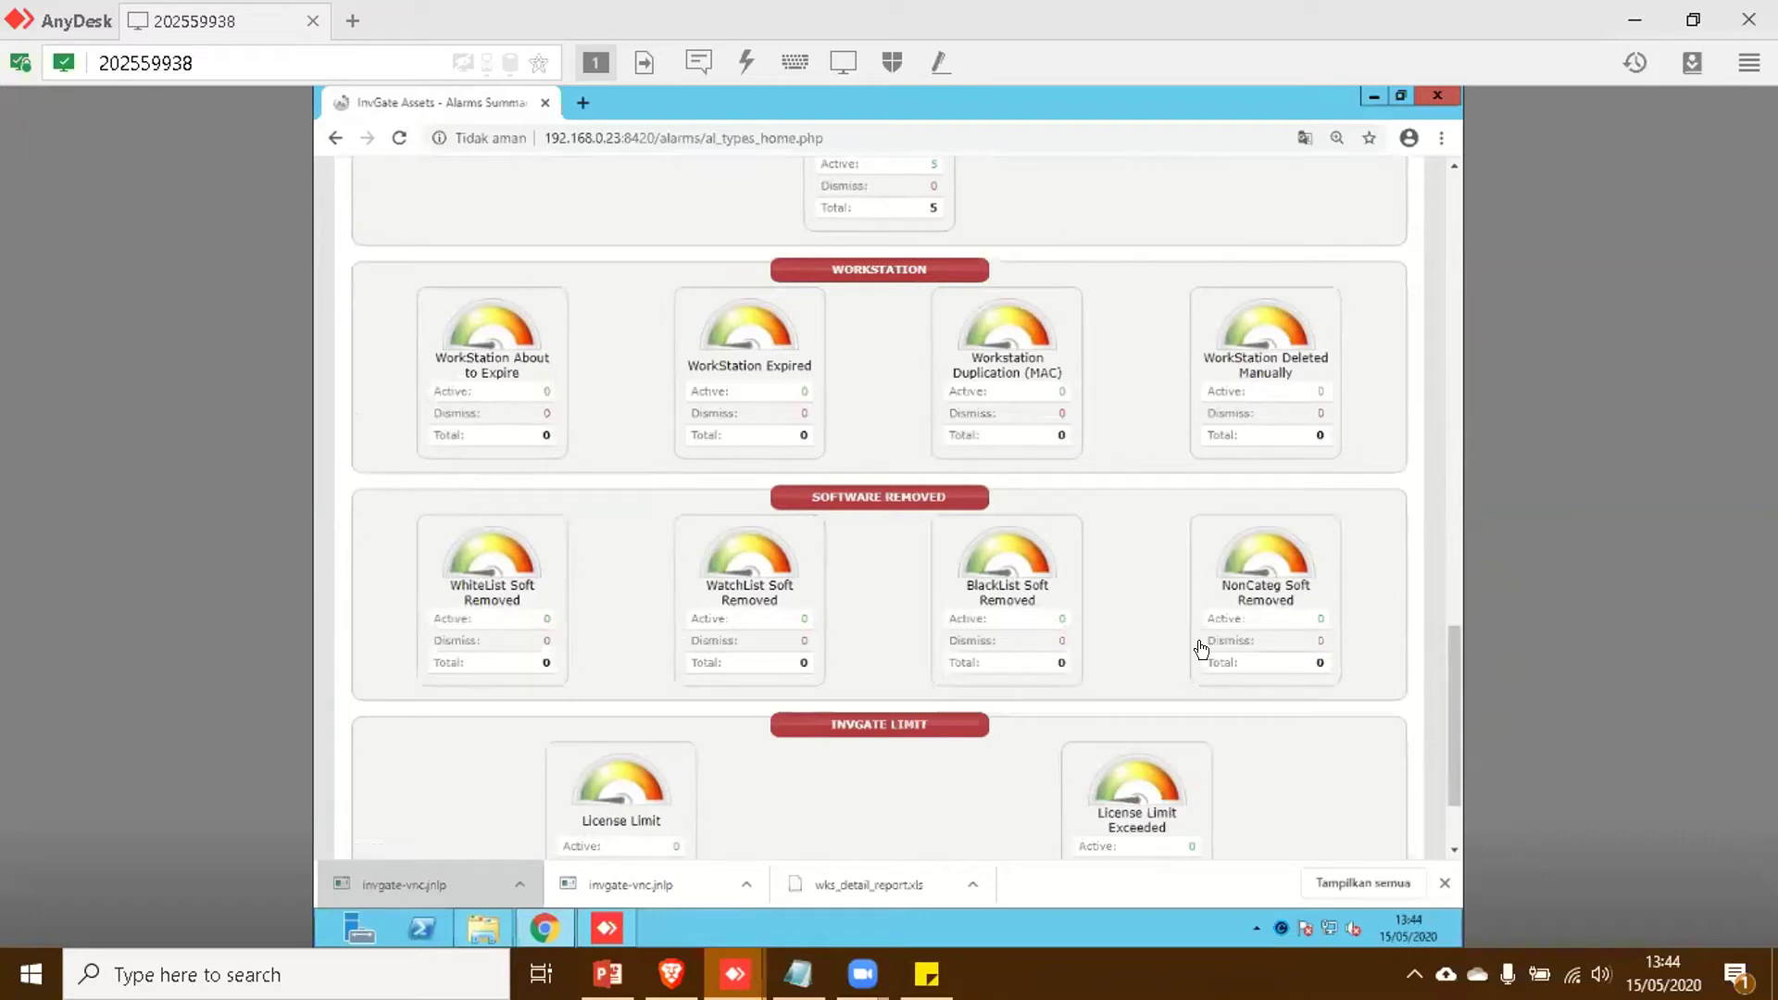
left_click_drag(1459, 675, 1427, 597)
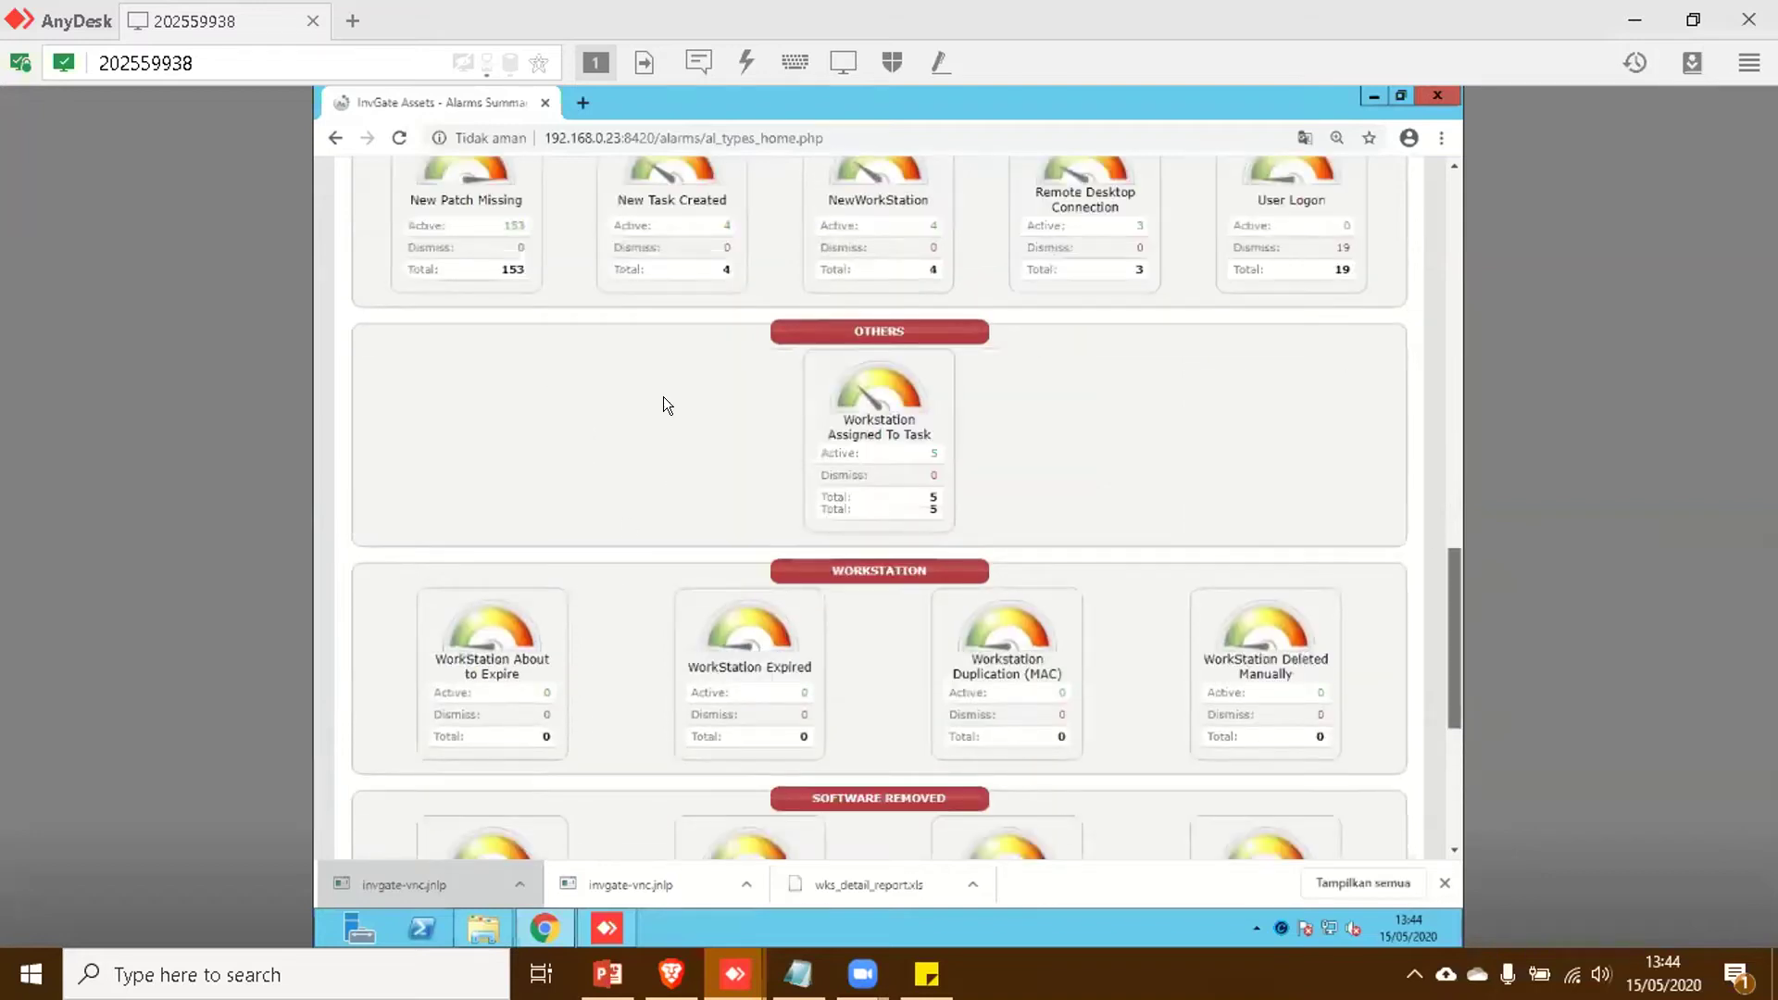
scroll(663, 406, "up", 10)
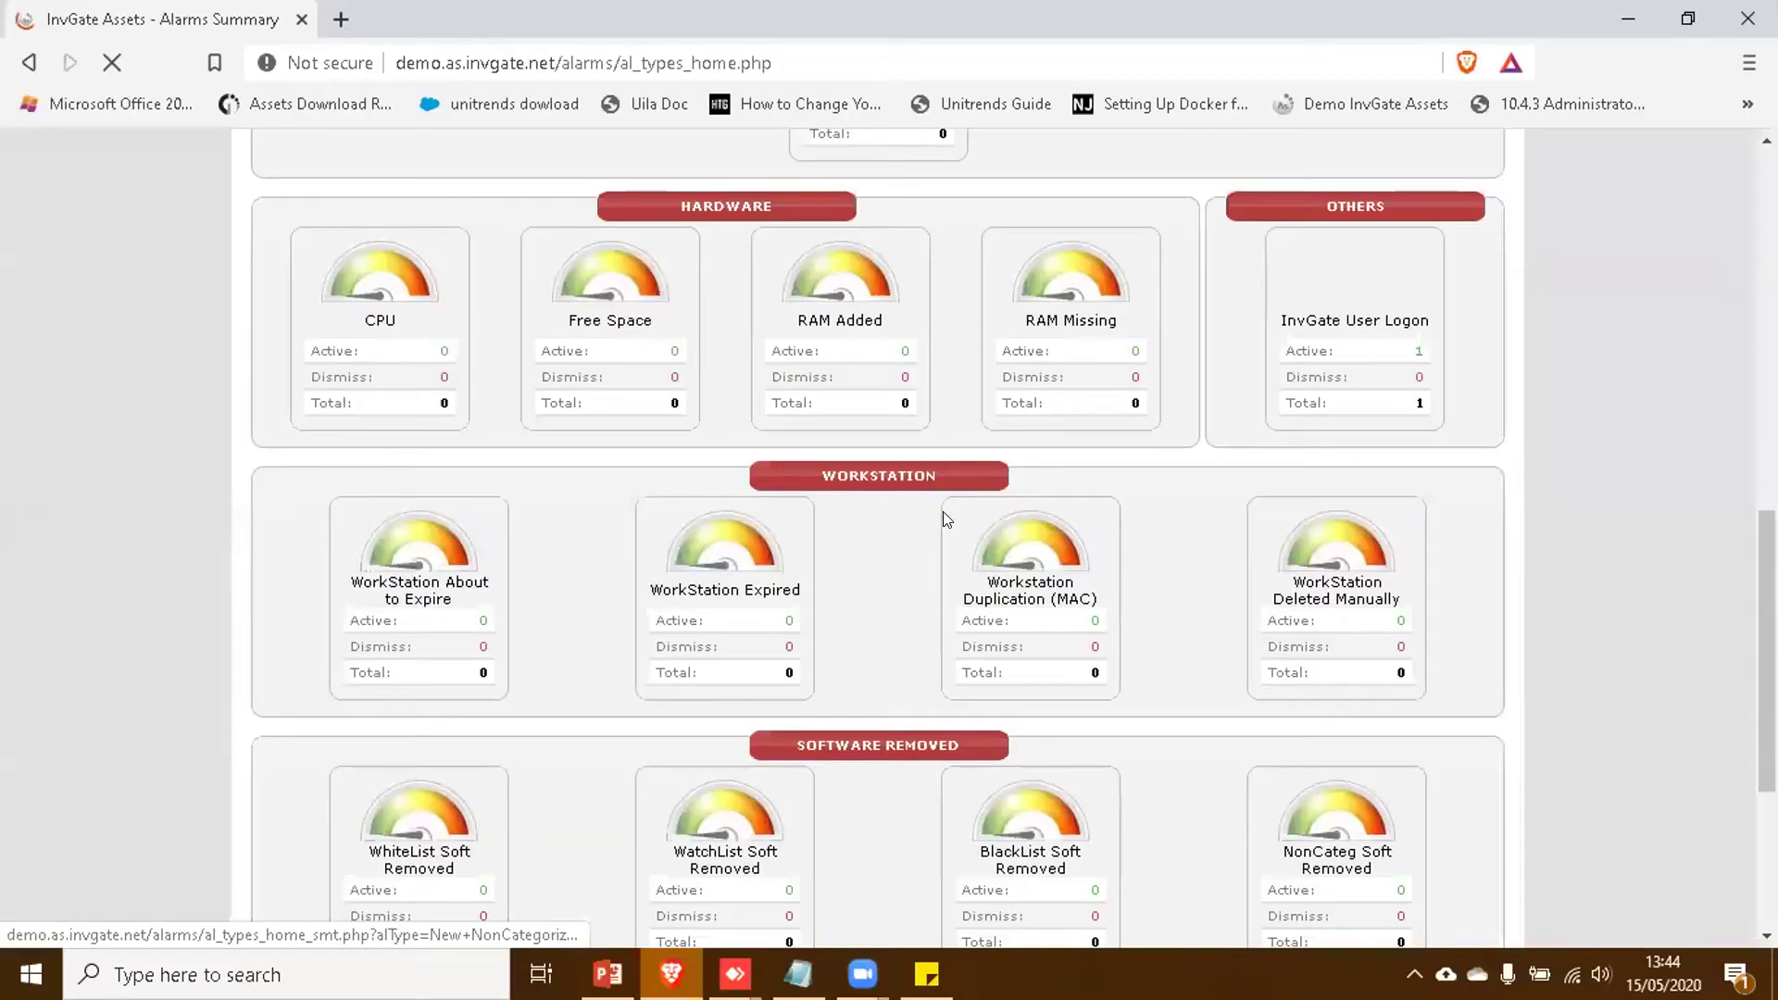
scroll(924, 701, "down", 4)
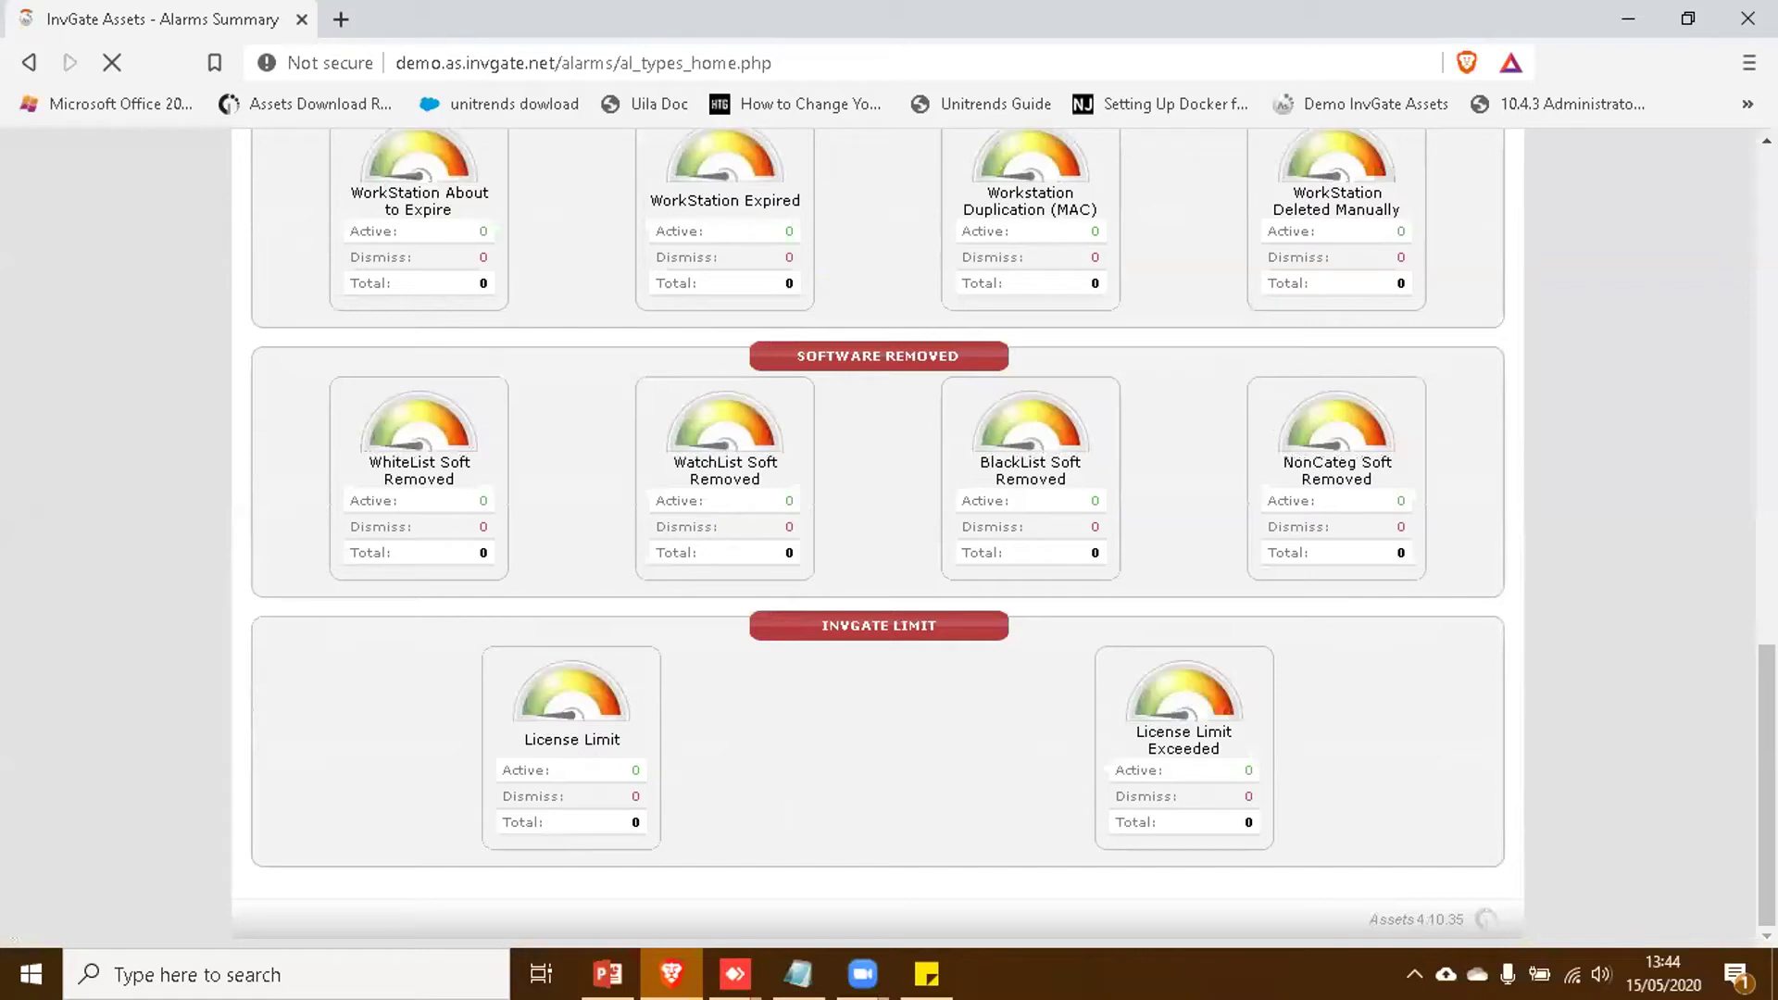
Step: Switch to the demo window, highlight the License Limit alarm counts, then scroll back up
key("alt+Tab")
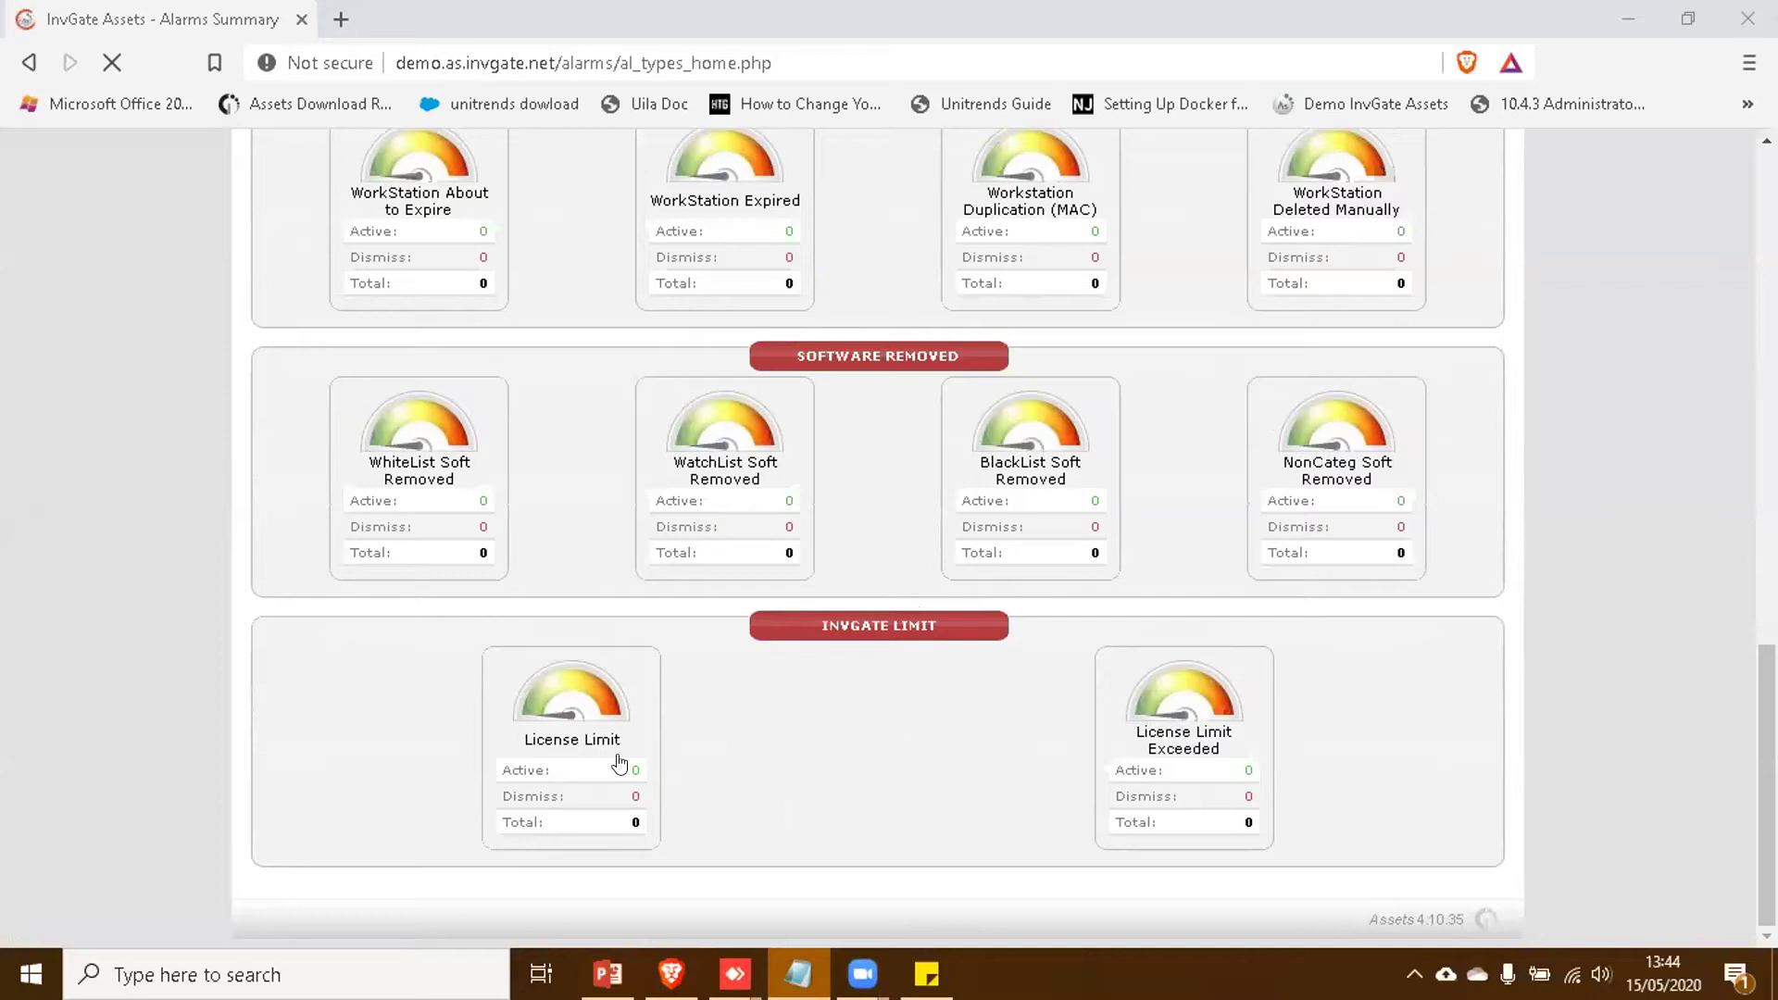
left_click_drag(619, 765, 599, 764)
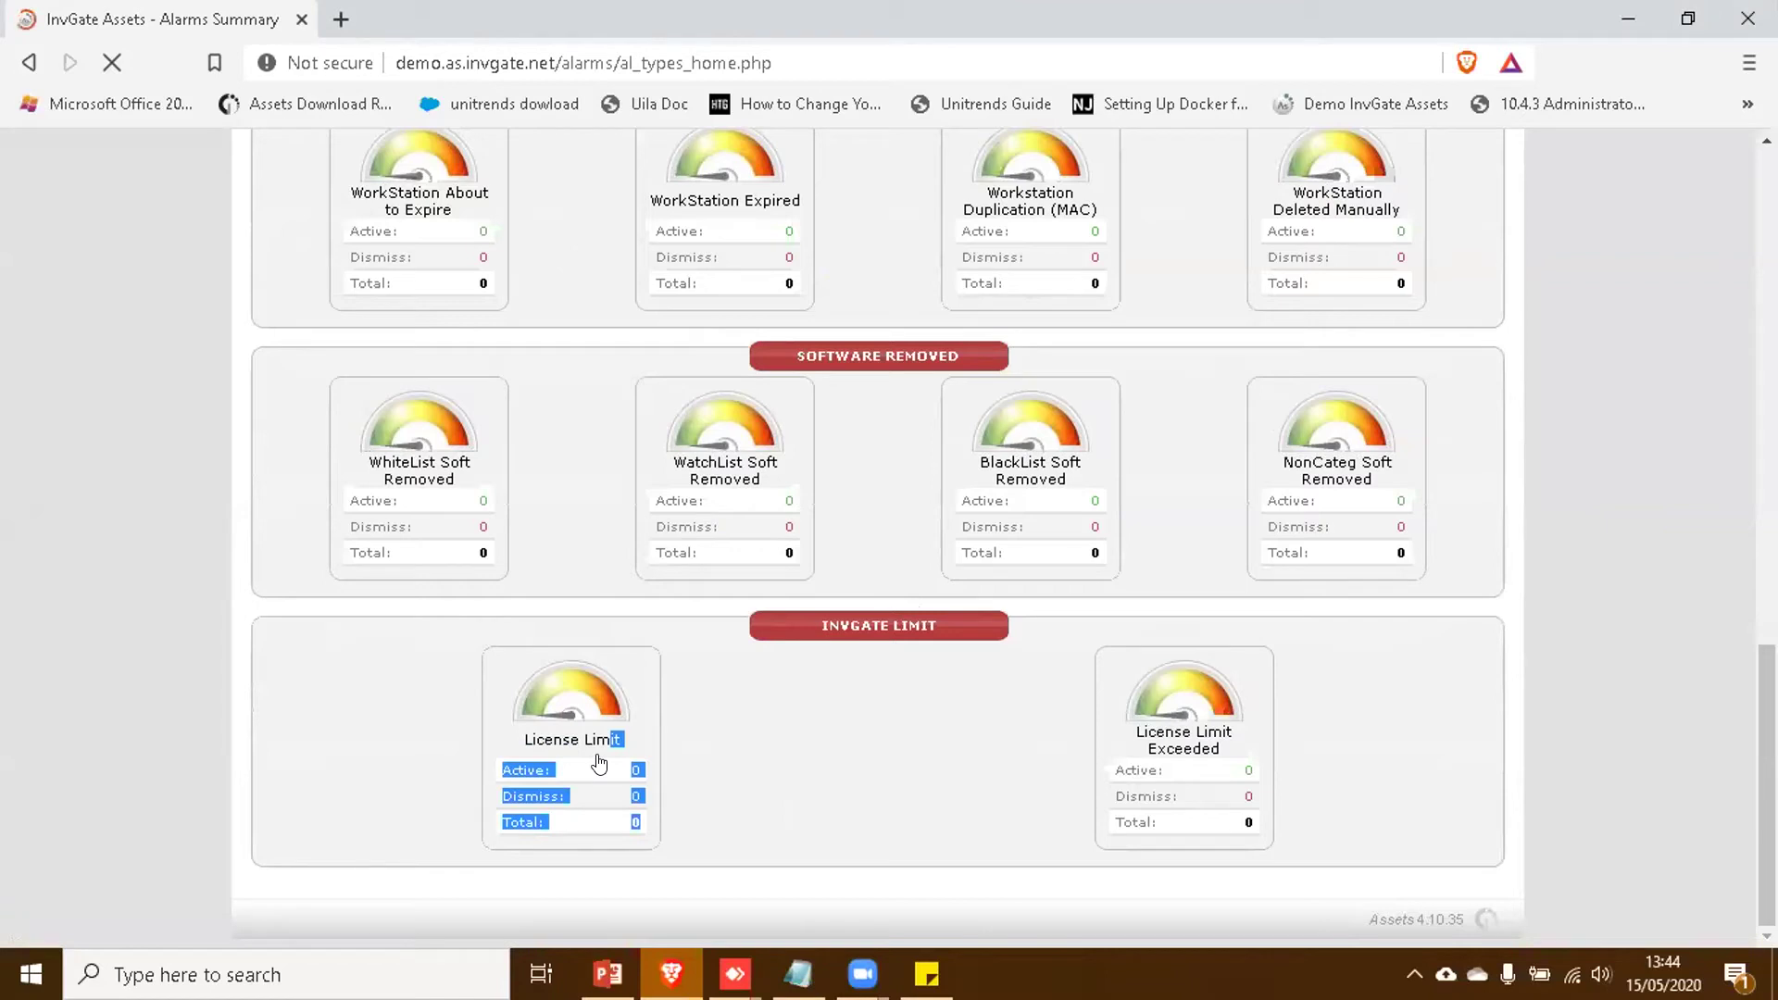
left_click(724, 787)
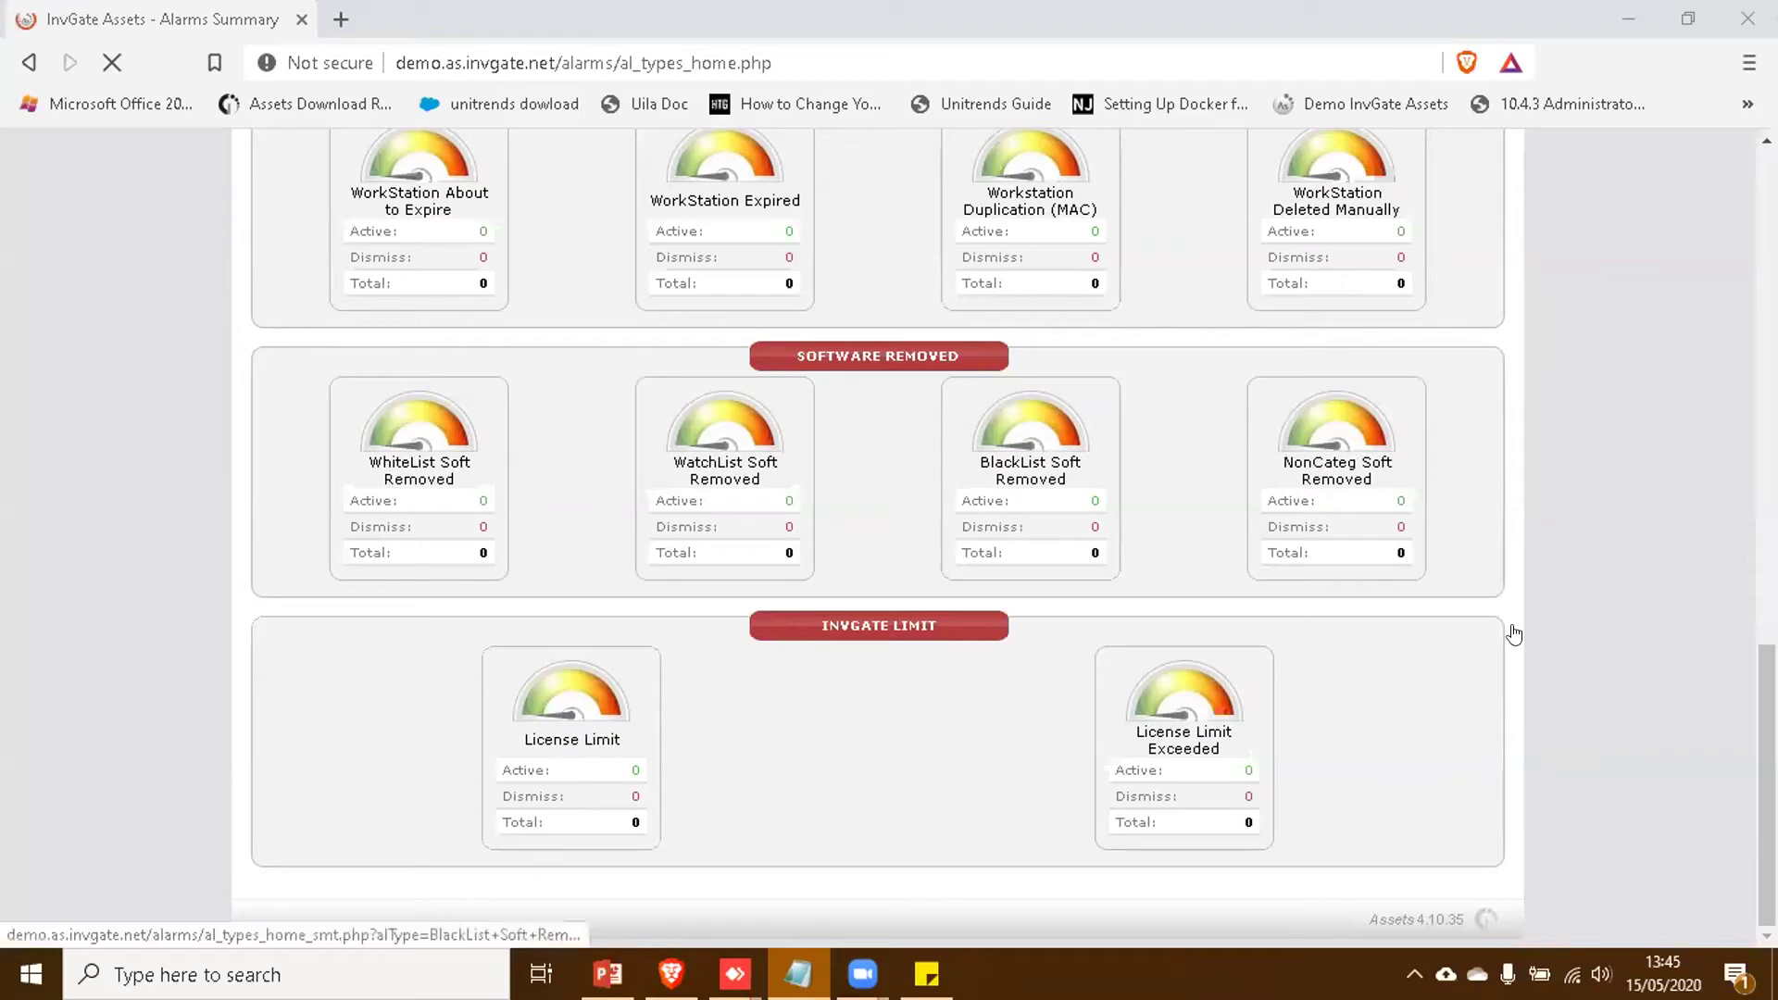
scroll(1557, 473, "up", 2)
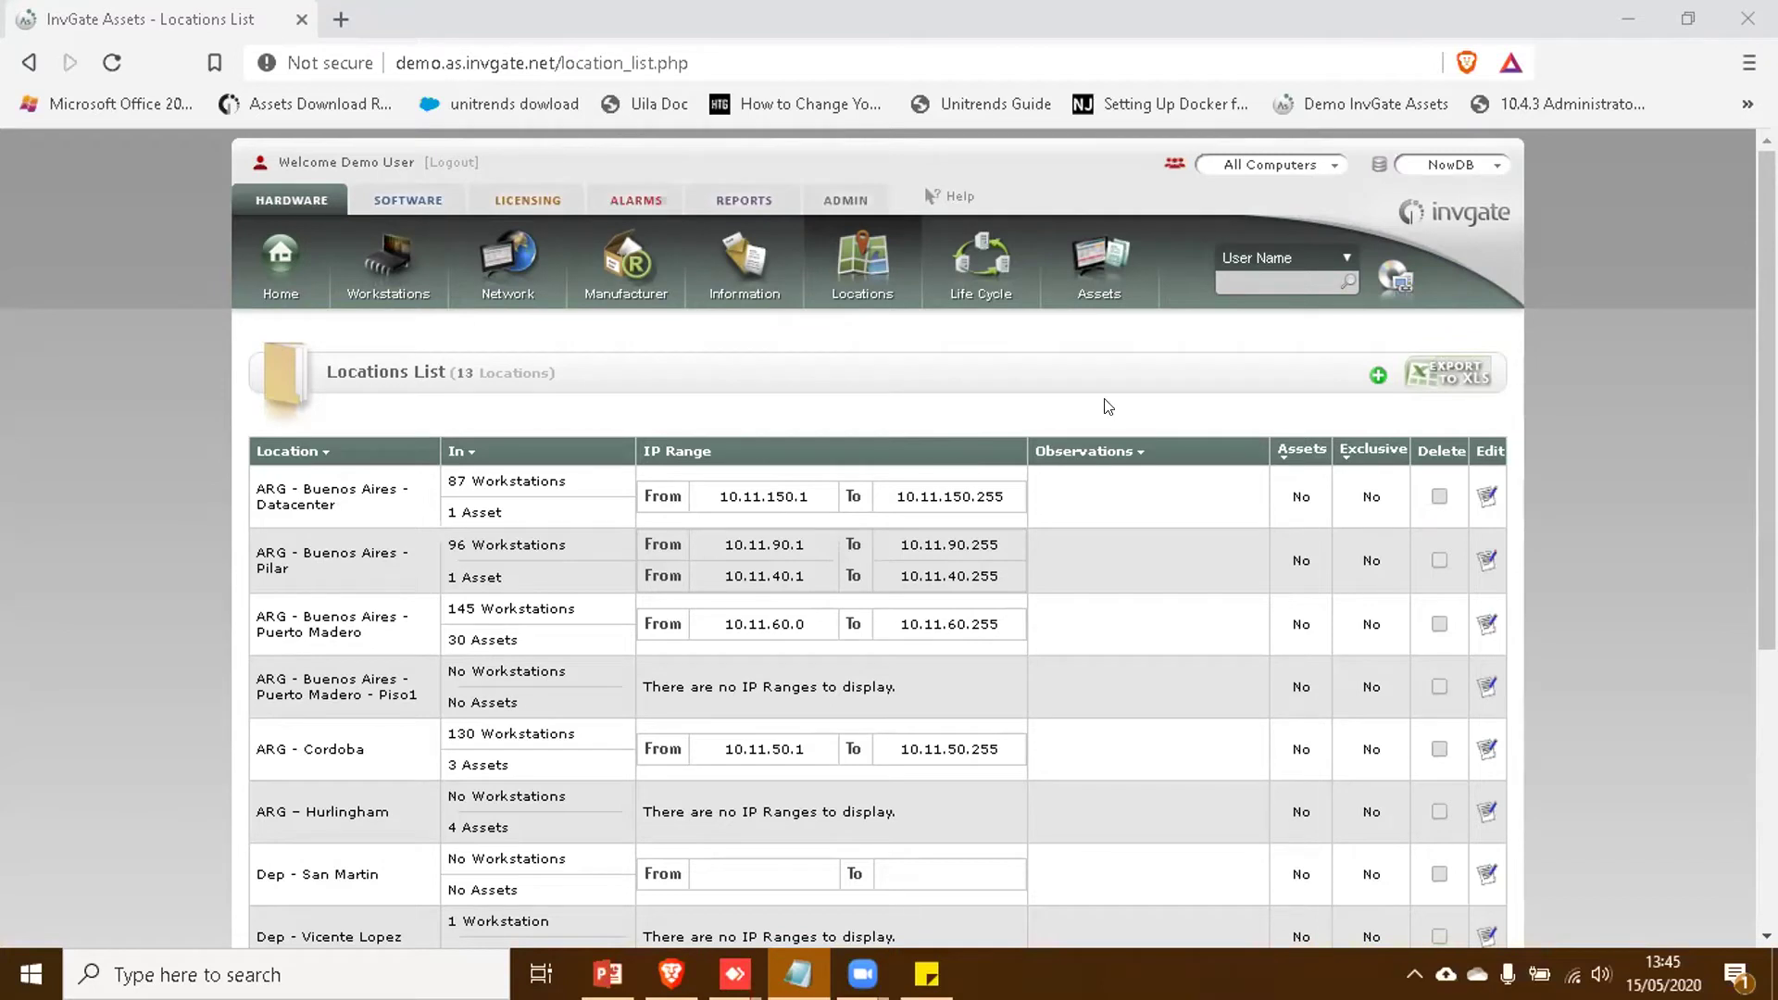
Step: Start a new single location named 'Jakarta selatan'
left_click(1377, 375)
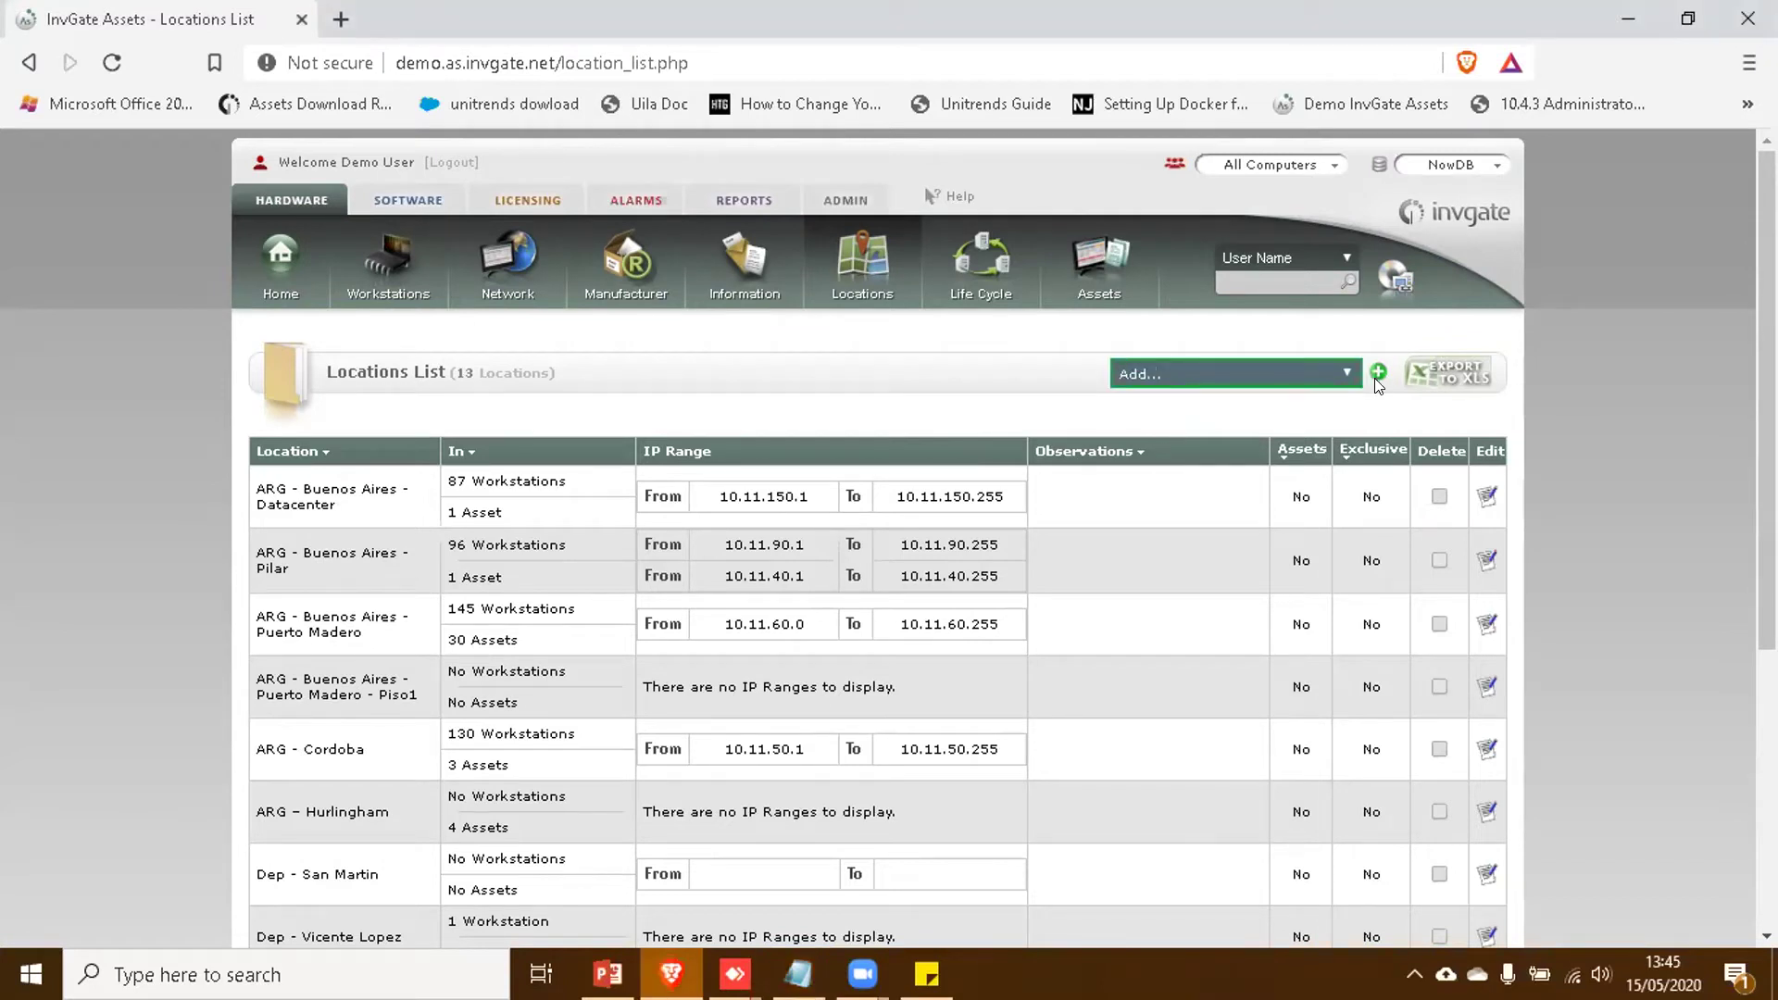
left_click(1332, 380)
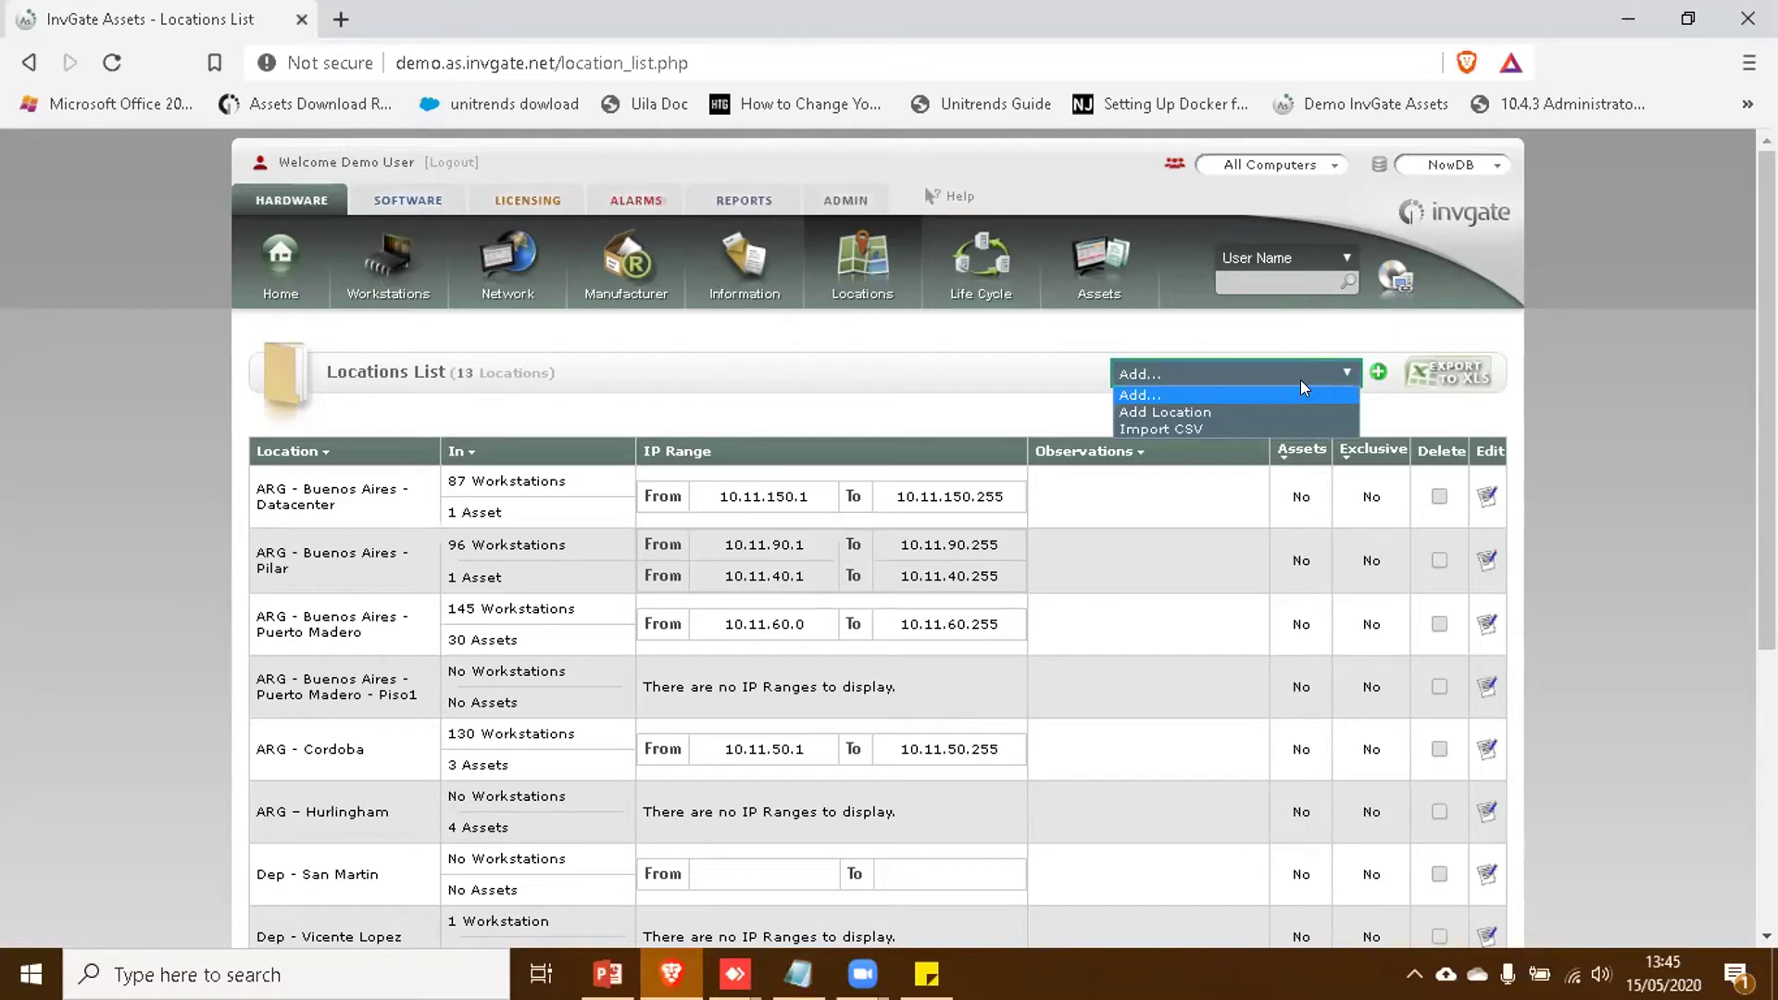
left_click(1269, 412)
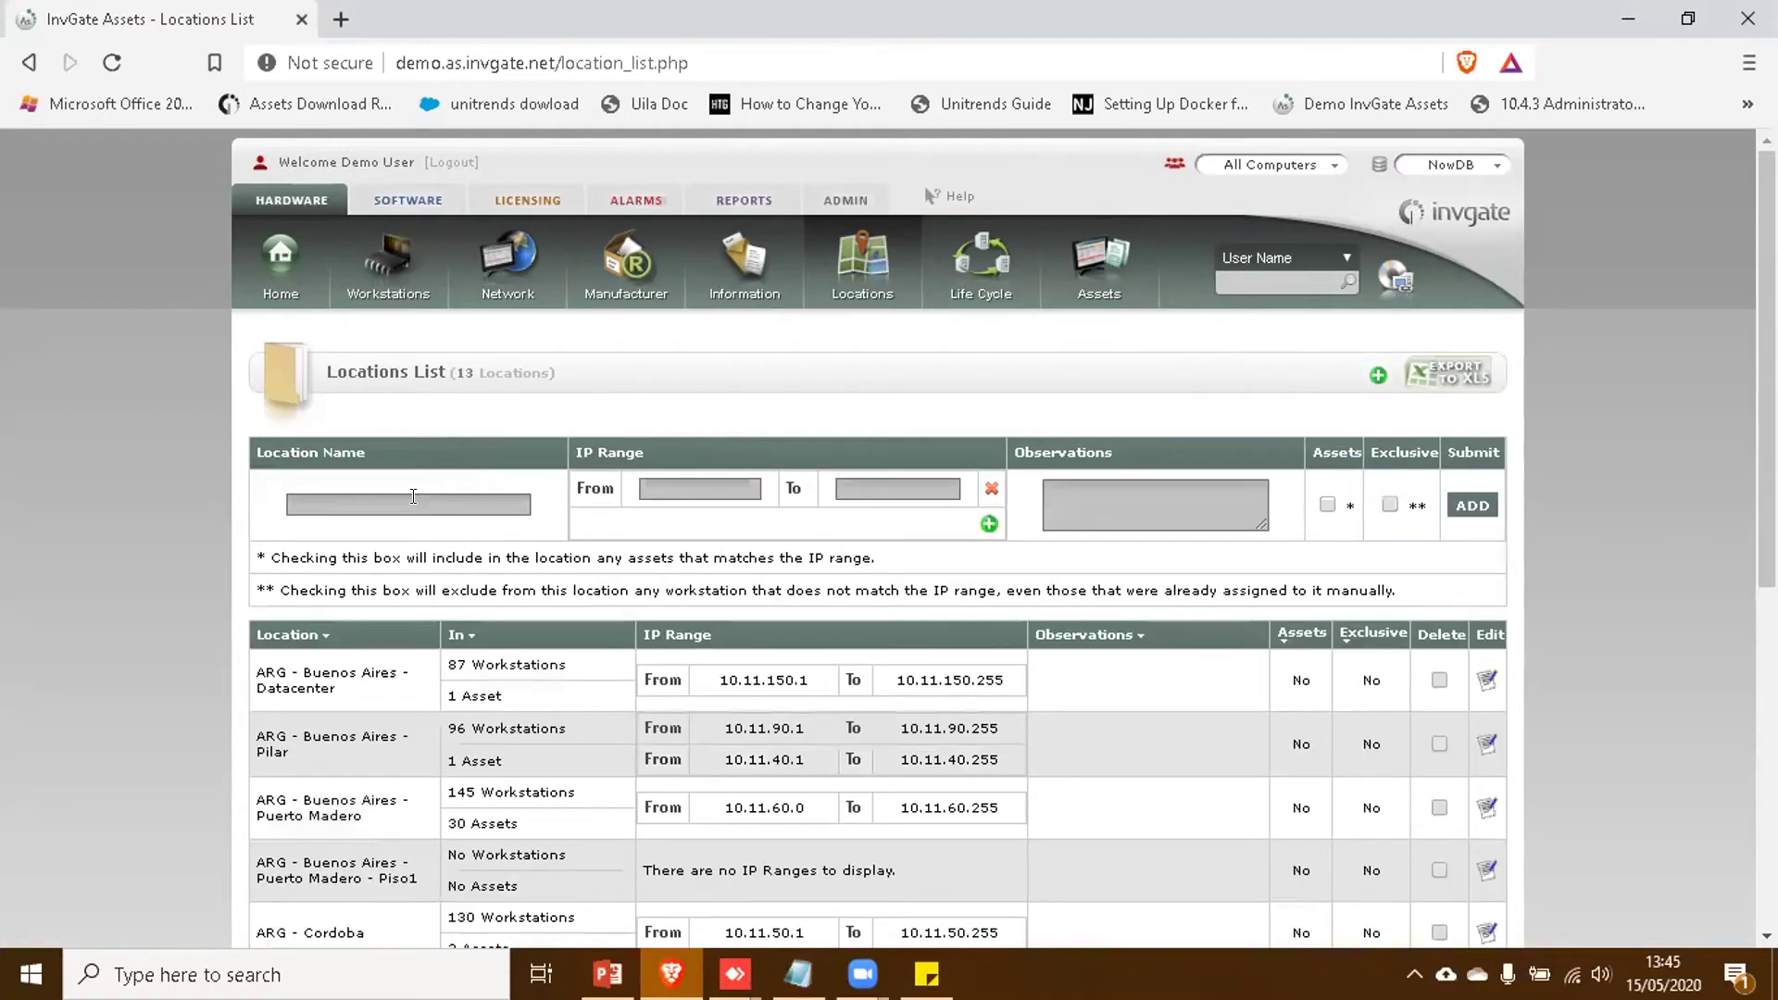
left_click(413, 496)
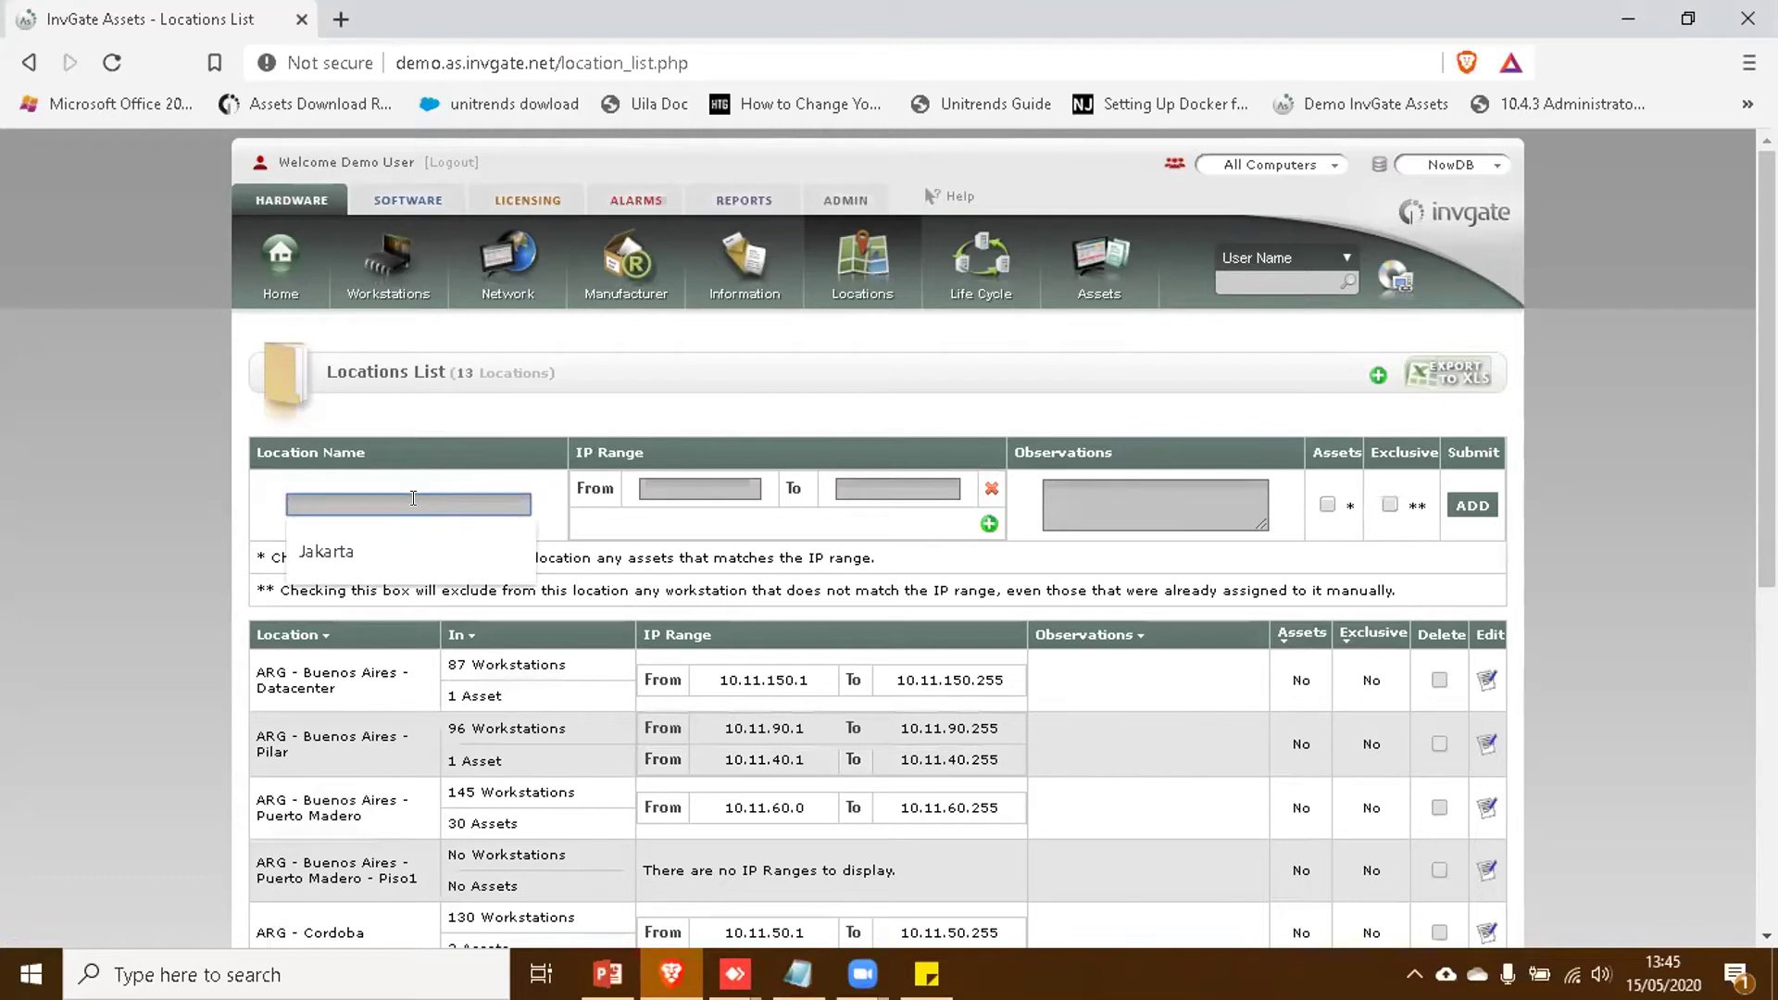
type("Jakarta selata")
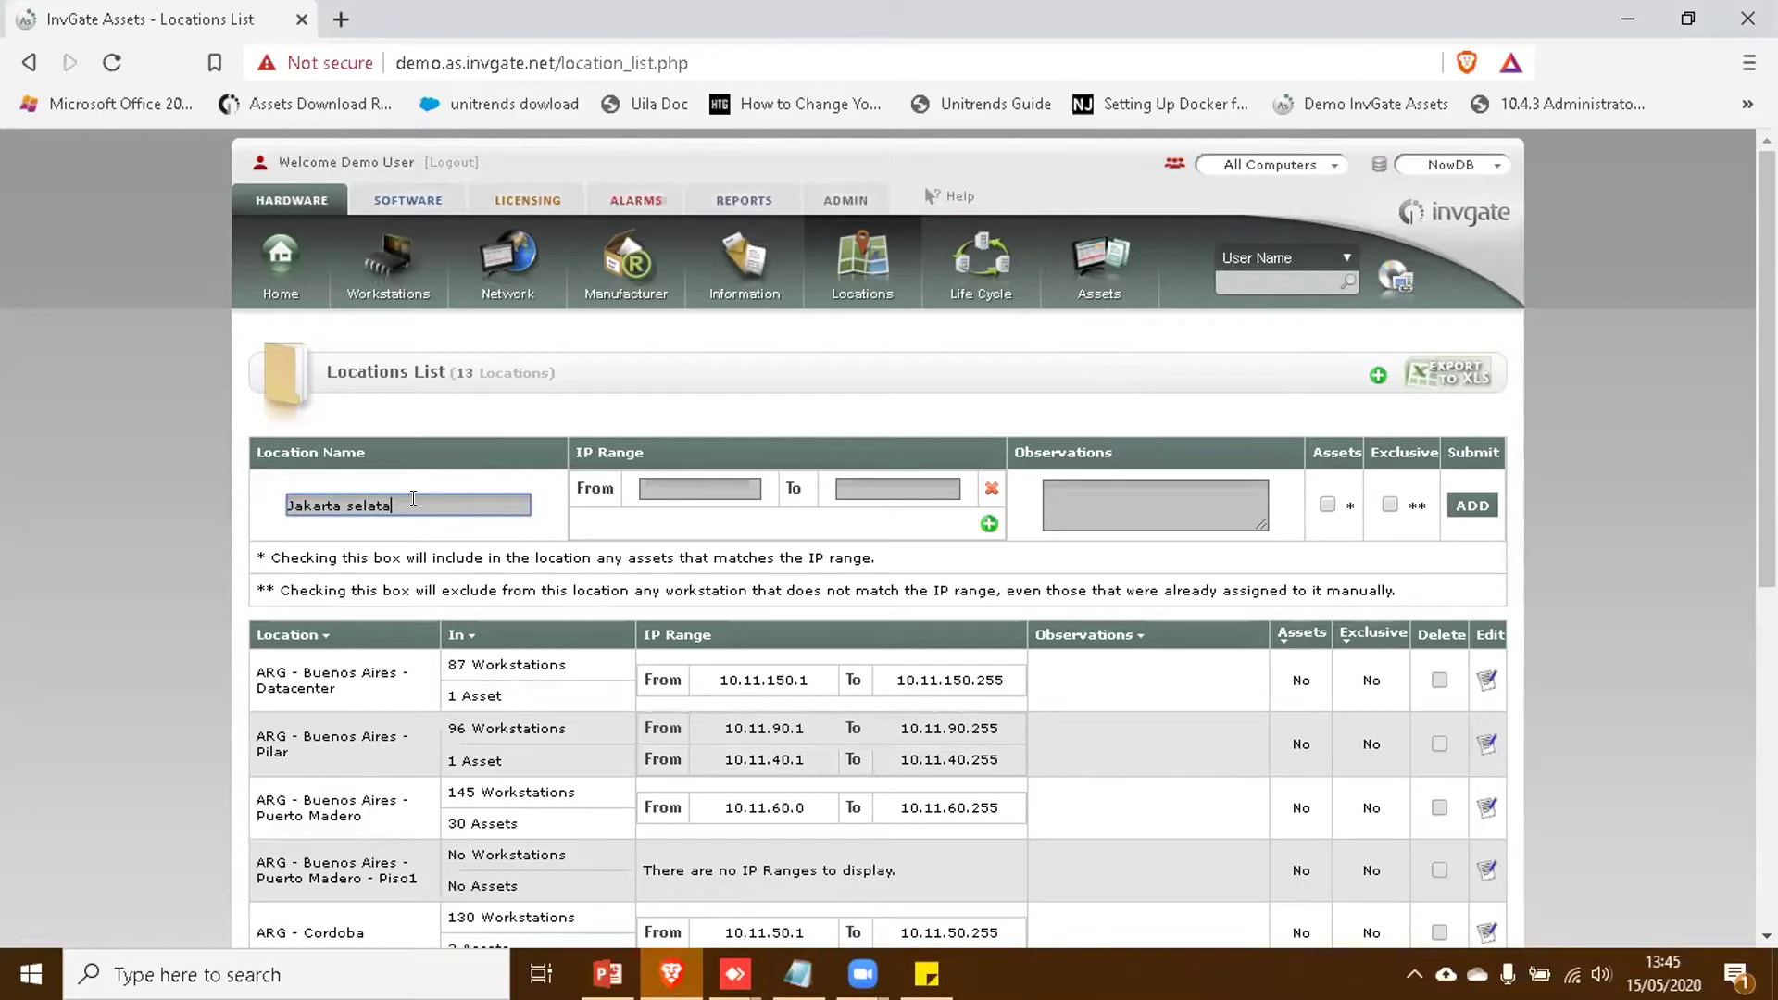
type("n")
Step: Set the location's IP range from 192.168.0.1 to 192.168.0.45
left_click(687, 488)
type("19")
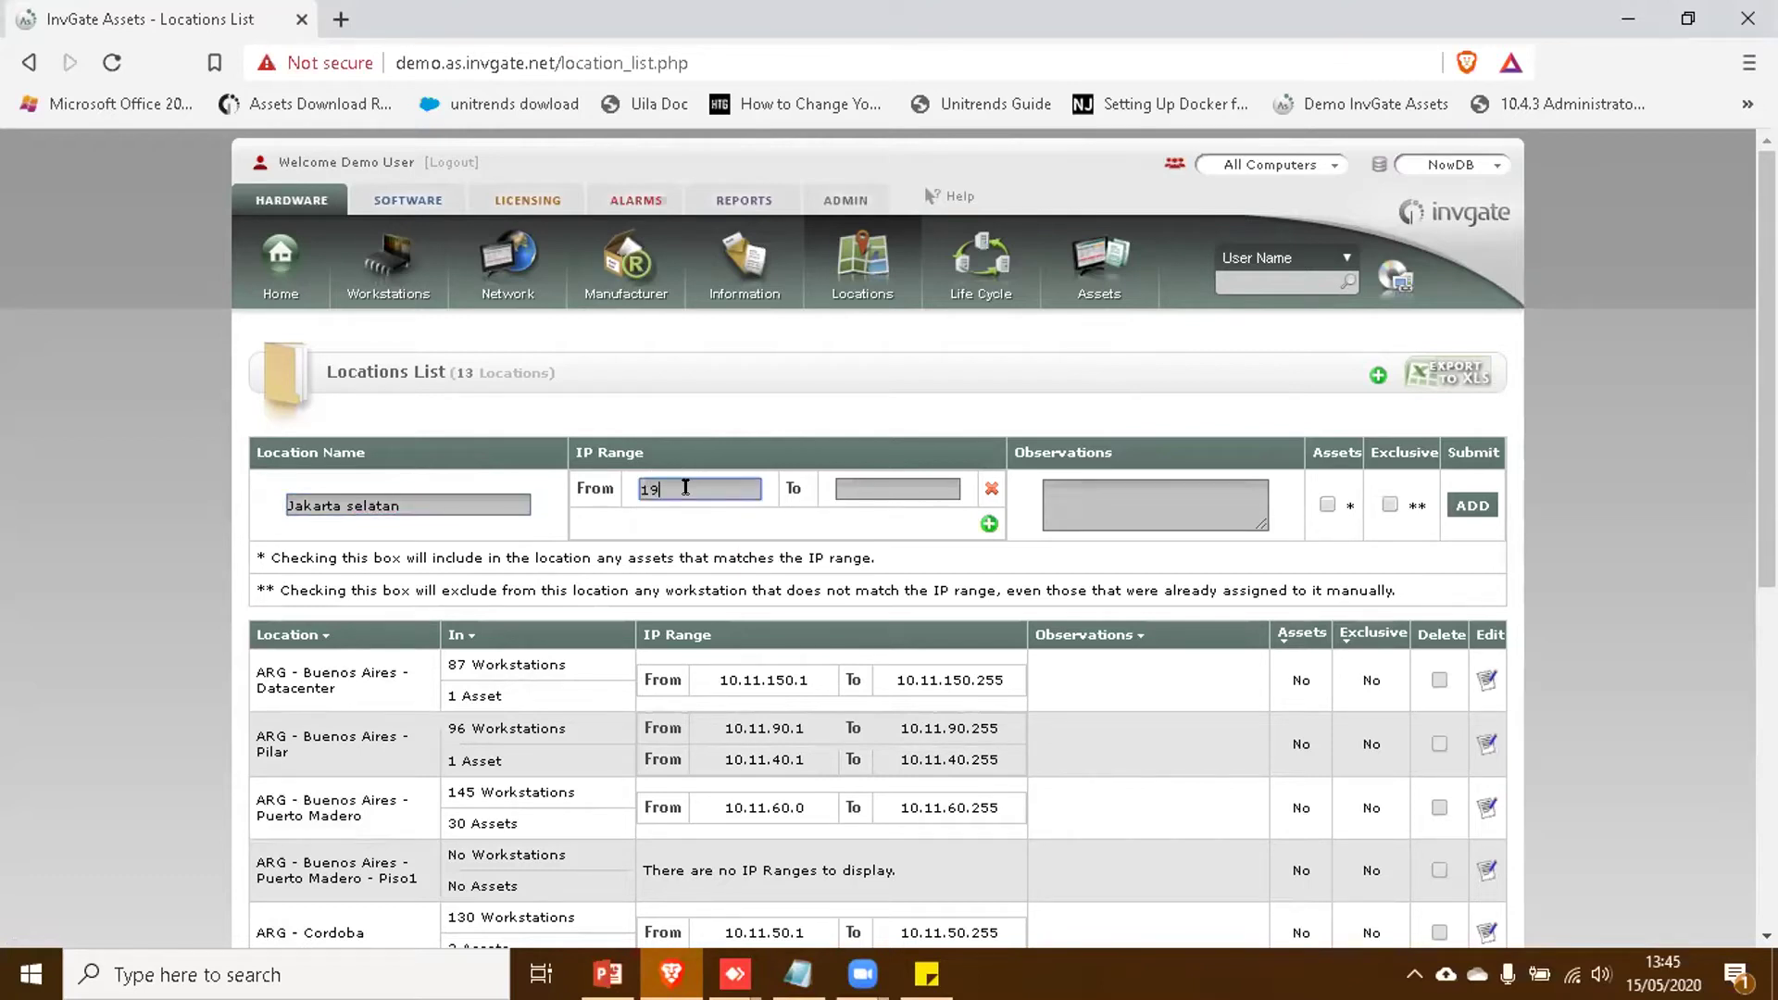
type("2.168.0.1")
double_click(724, 489)
key("ctrl+c")
left_click(889, 489)
key("ctrl+v")
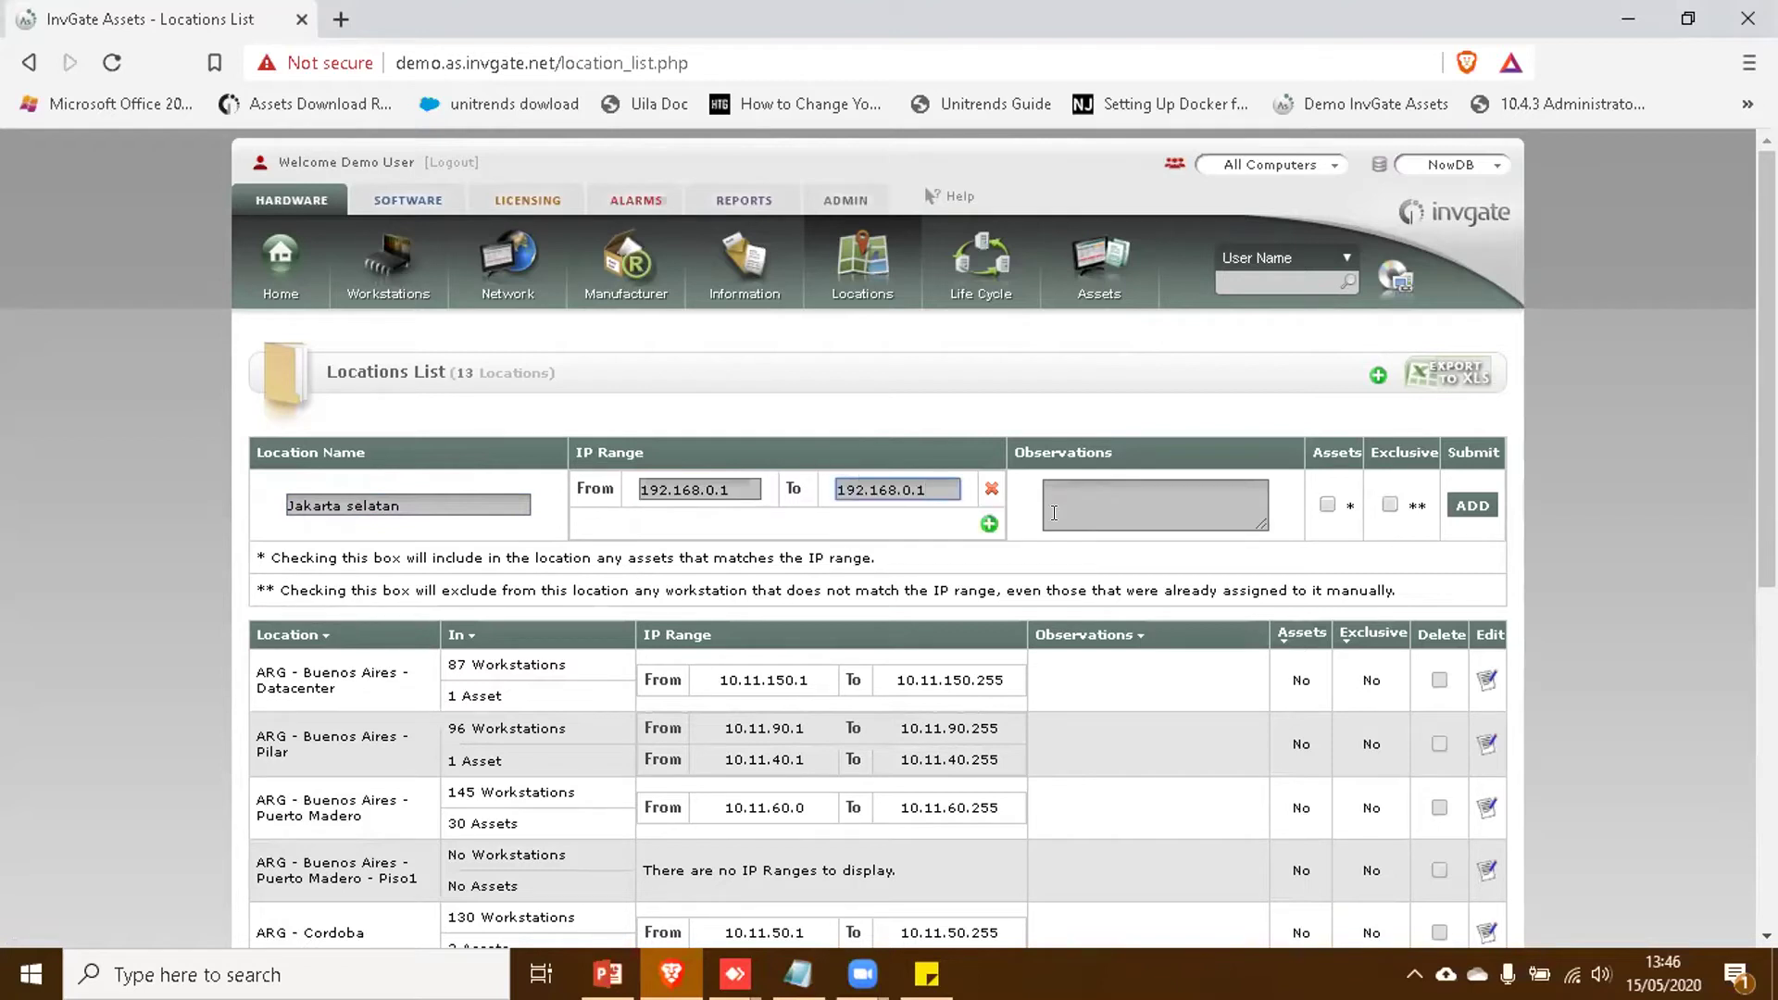
key("BackSpace")
type("45")
Step: Include matching Assets and submit the Jakarta selatan location with ADD
left_click(1329, 504)
double_click(345, 508)
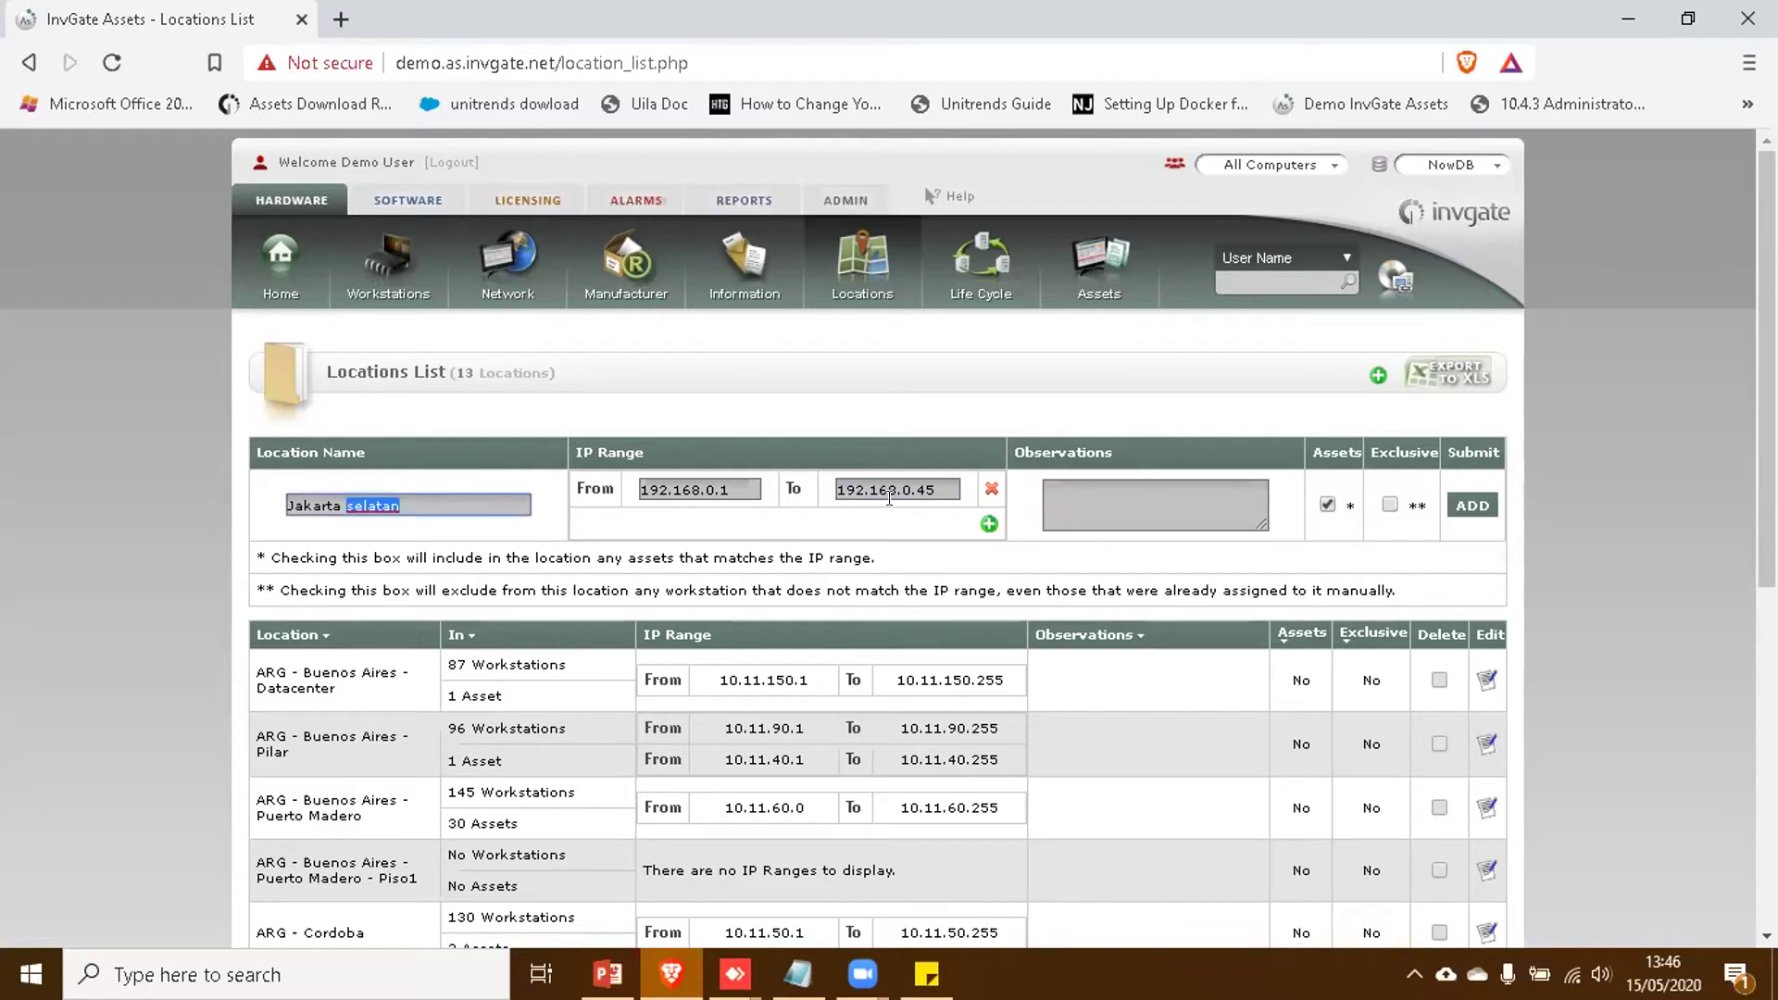
left_click(1471, 506)
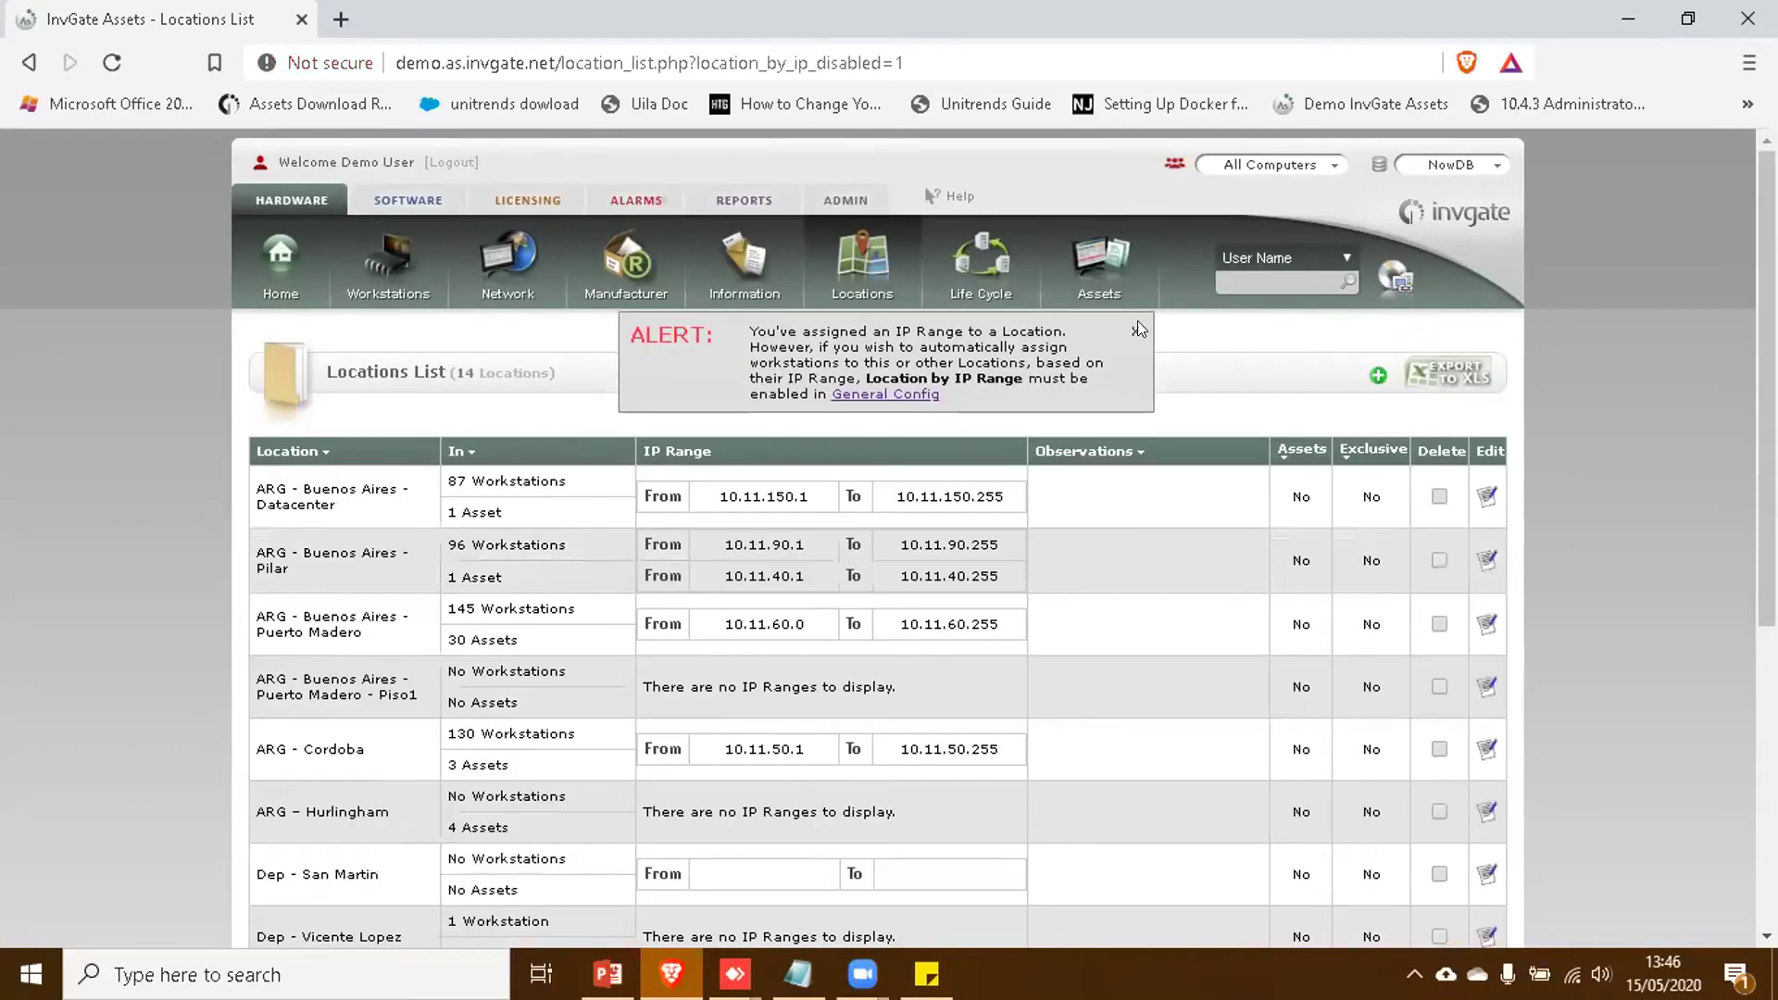
Step: Dismiss the new-location alert and return to the AnyDesk remote session window
left_click(1137, 322)
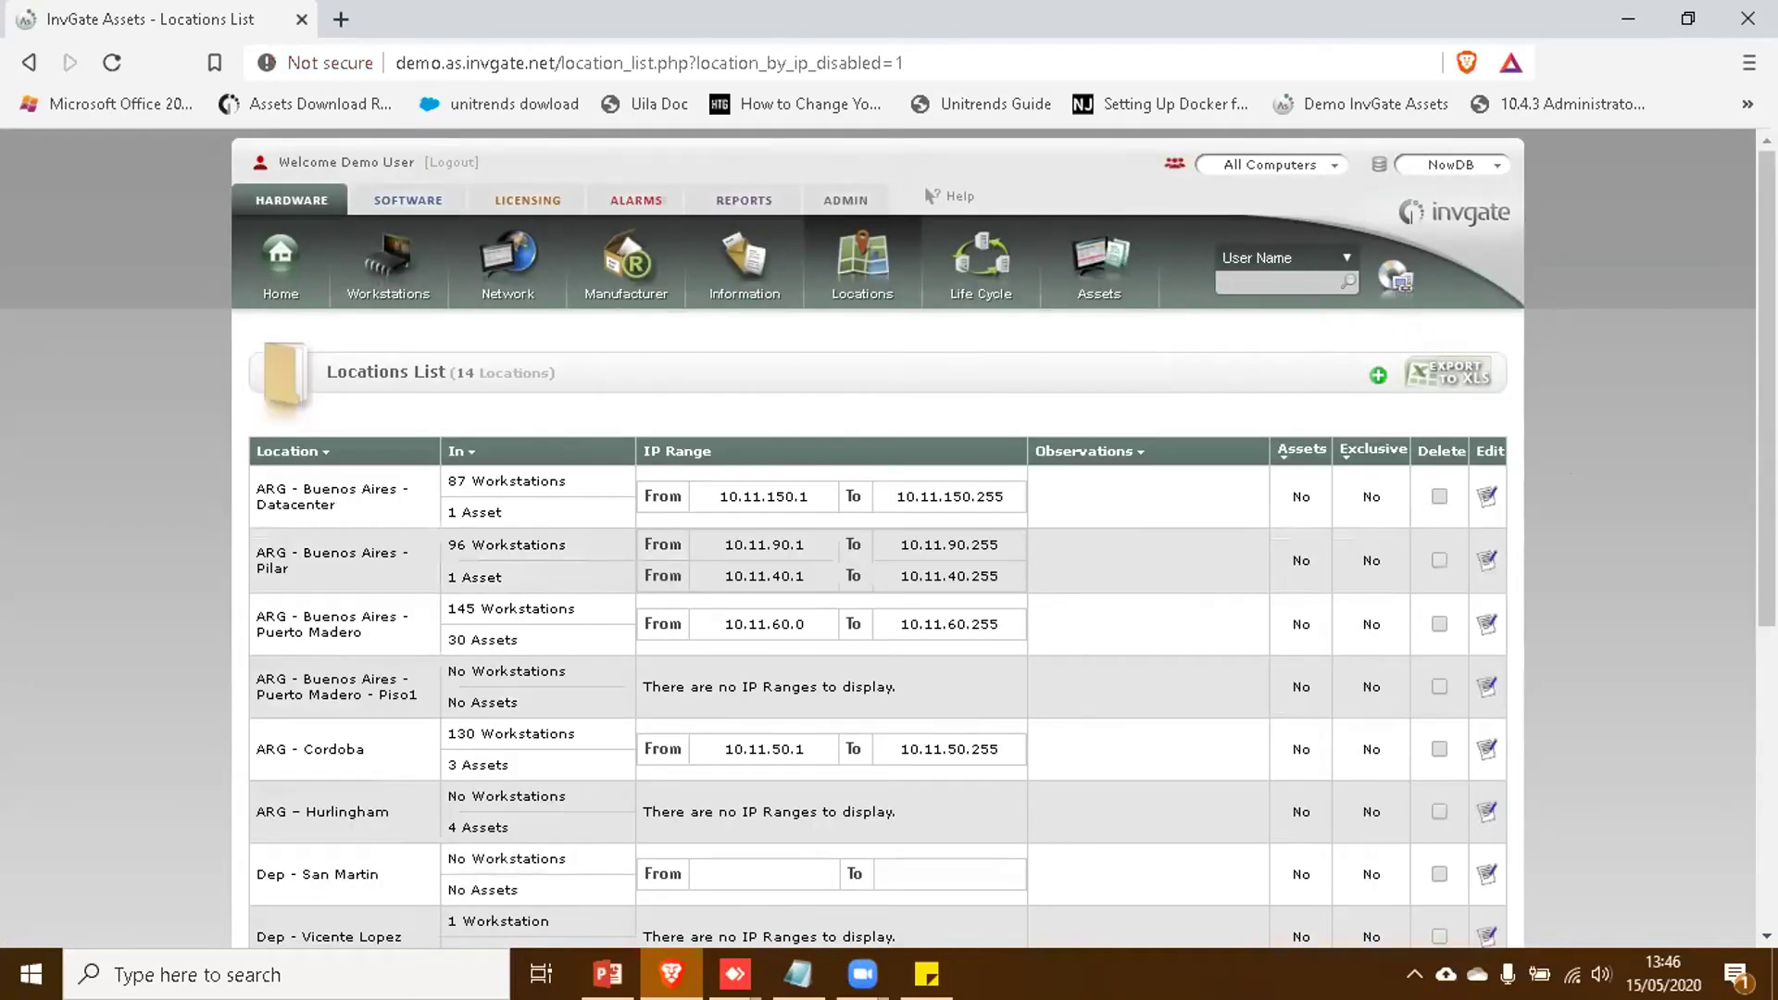
key("alt+Tab")
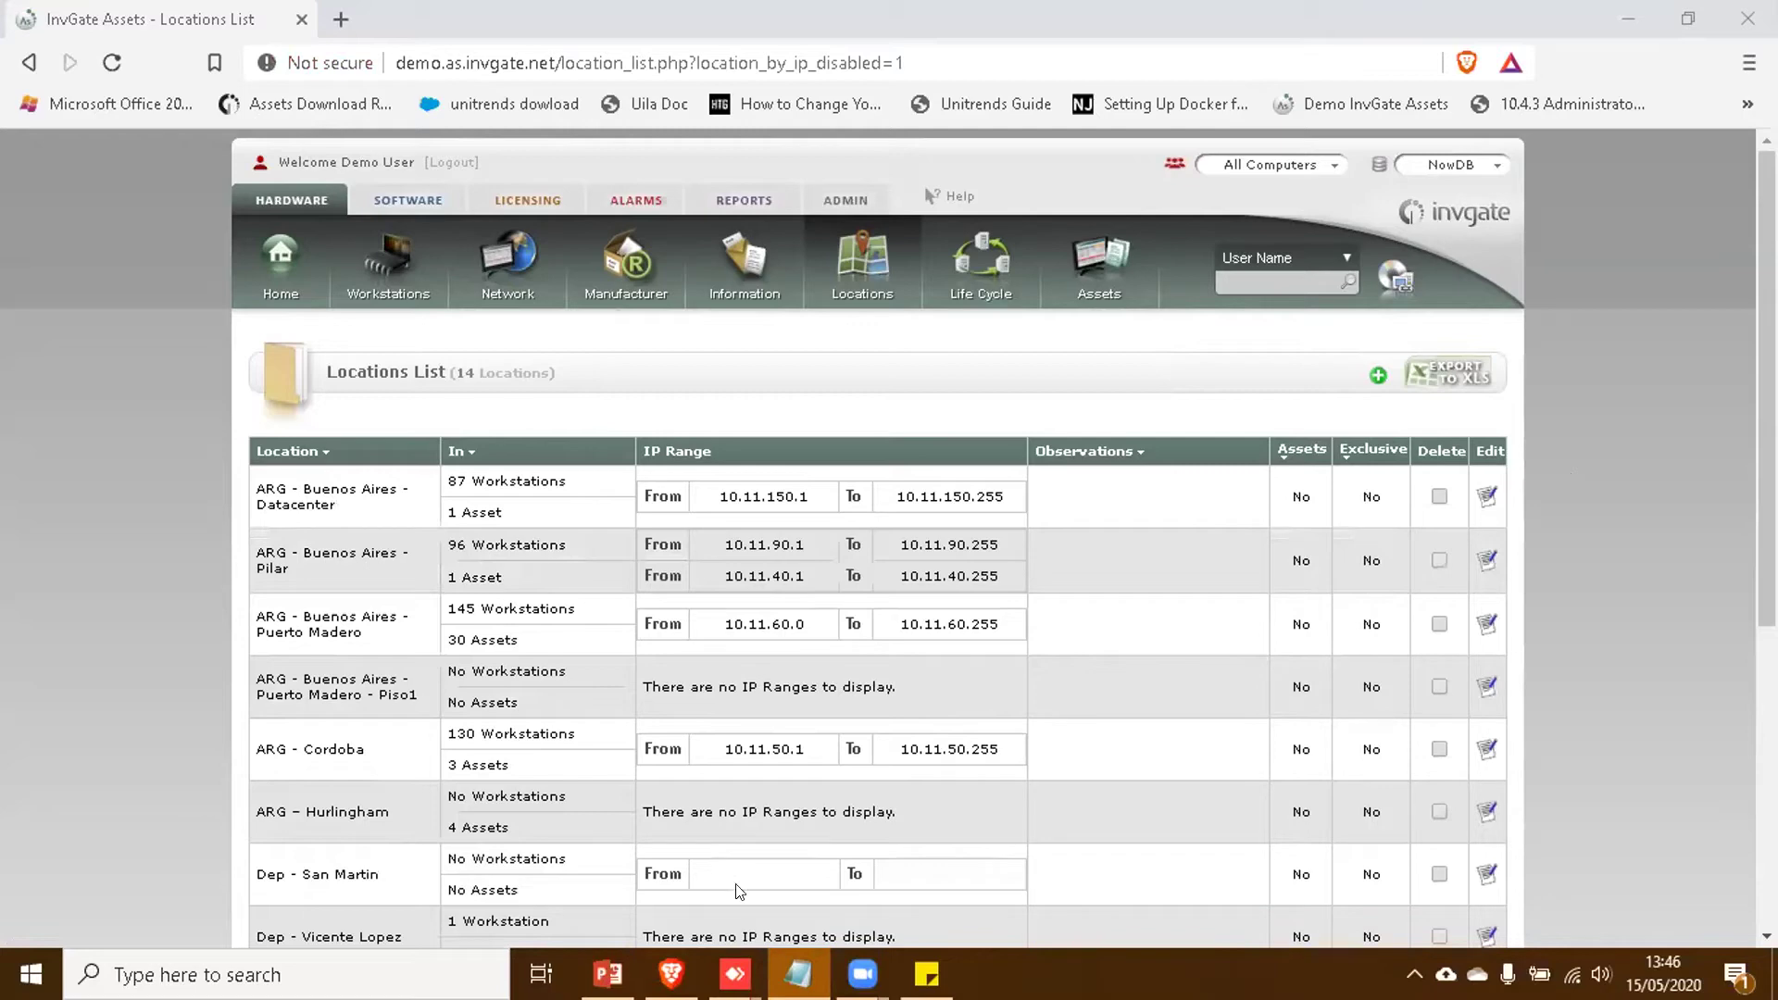
mouse_move(734, 974)
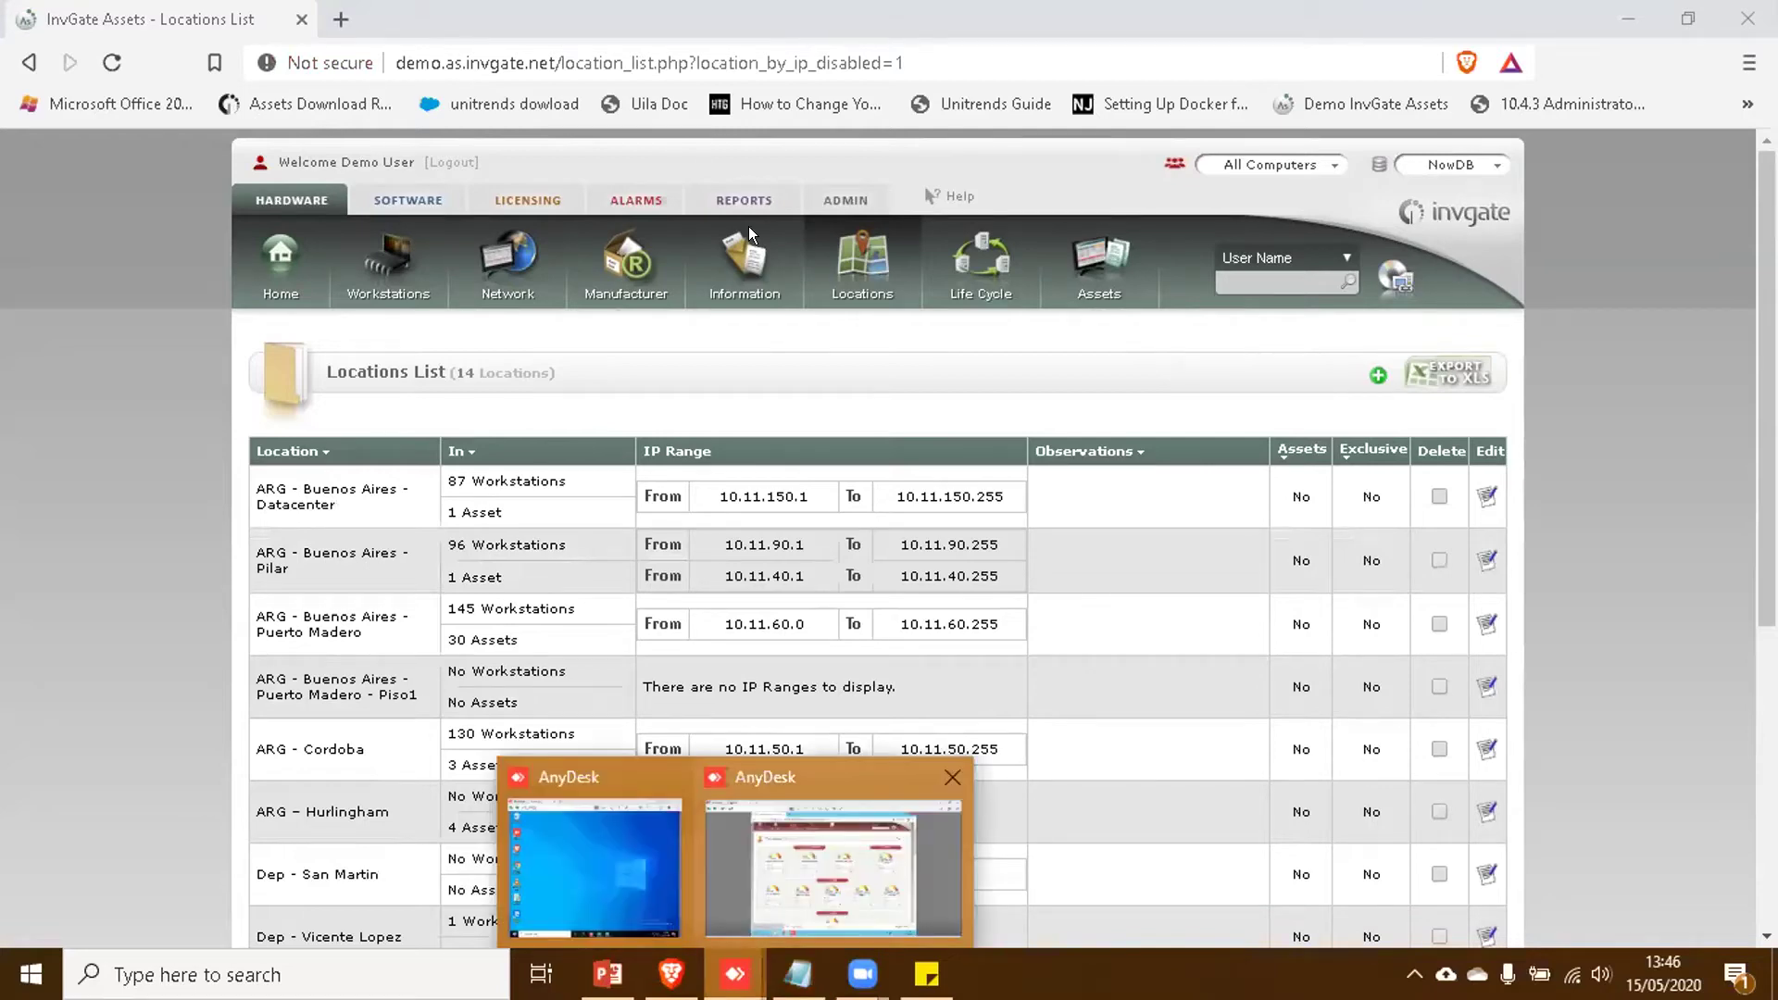
left_click(834, 852)
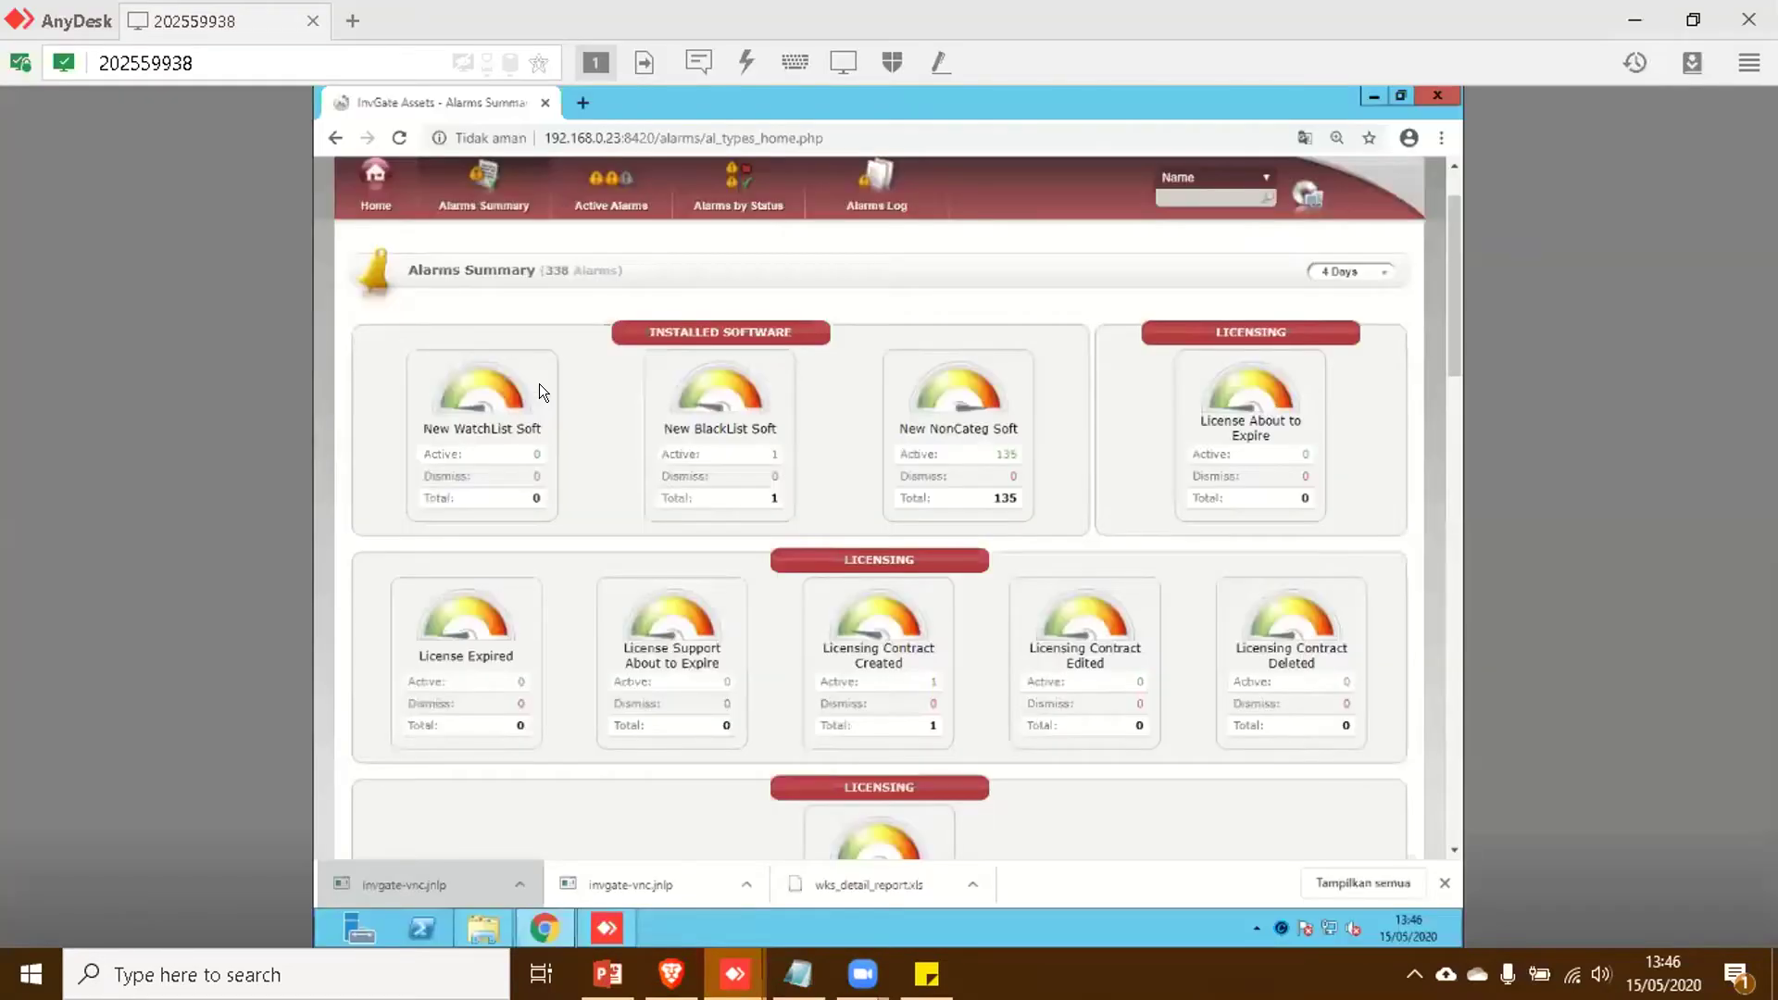
Step: Scroll to the top of the remote page and switch to the ADMIN tab
scroll(539, 384, "up", 1)
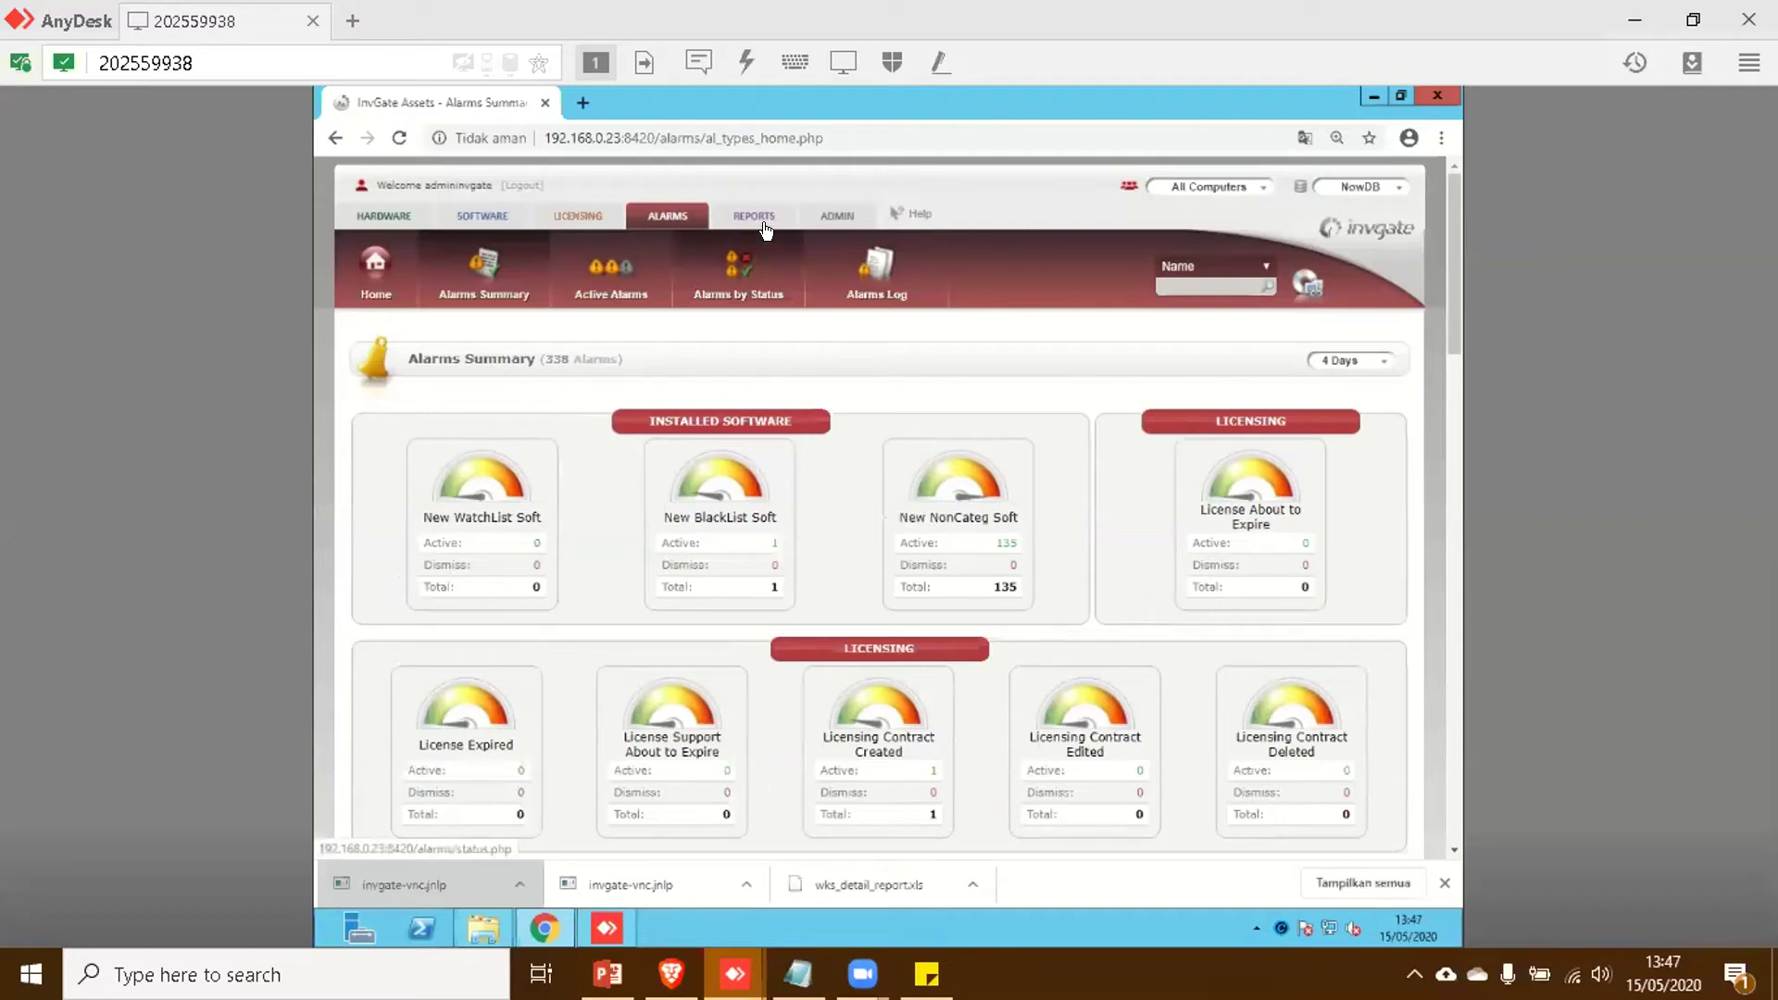
left_click(827, 222)
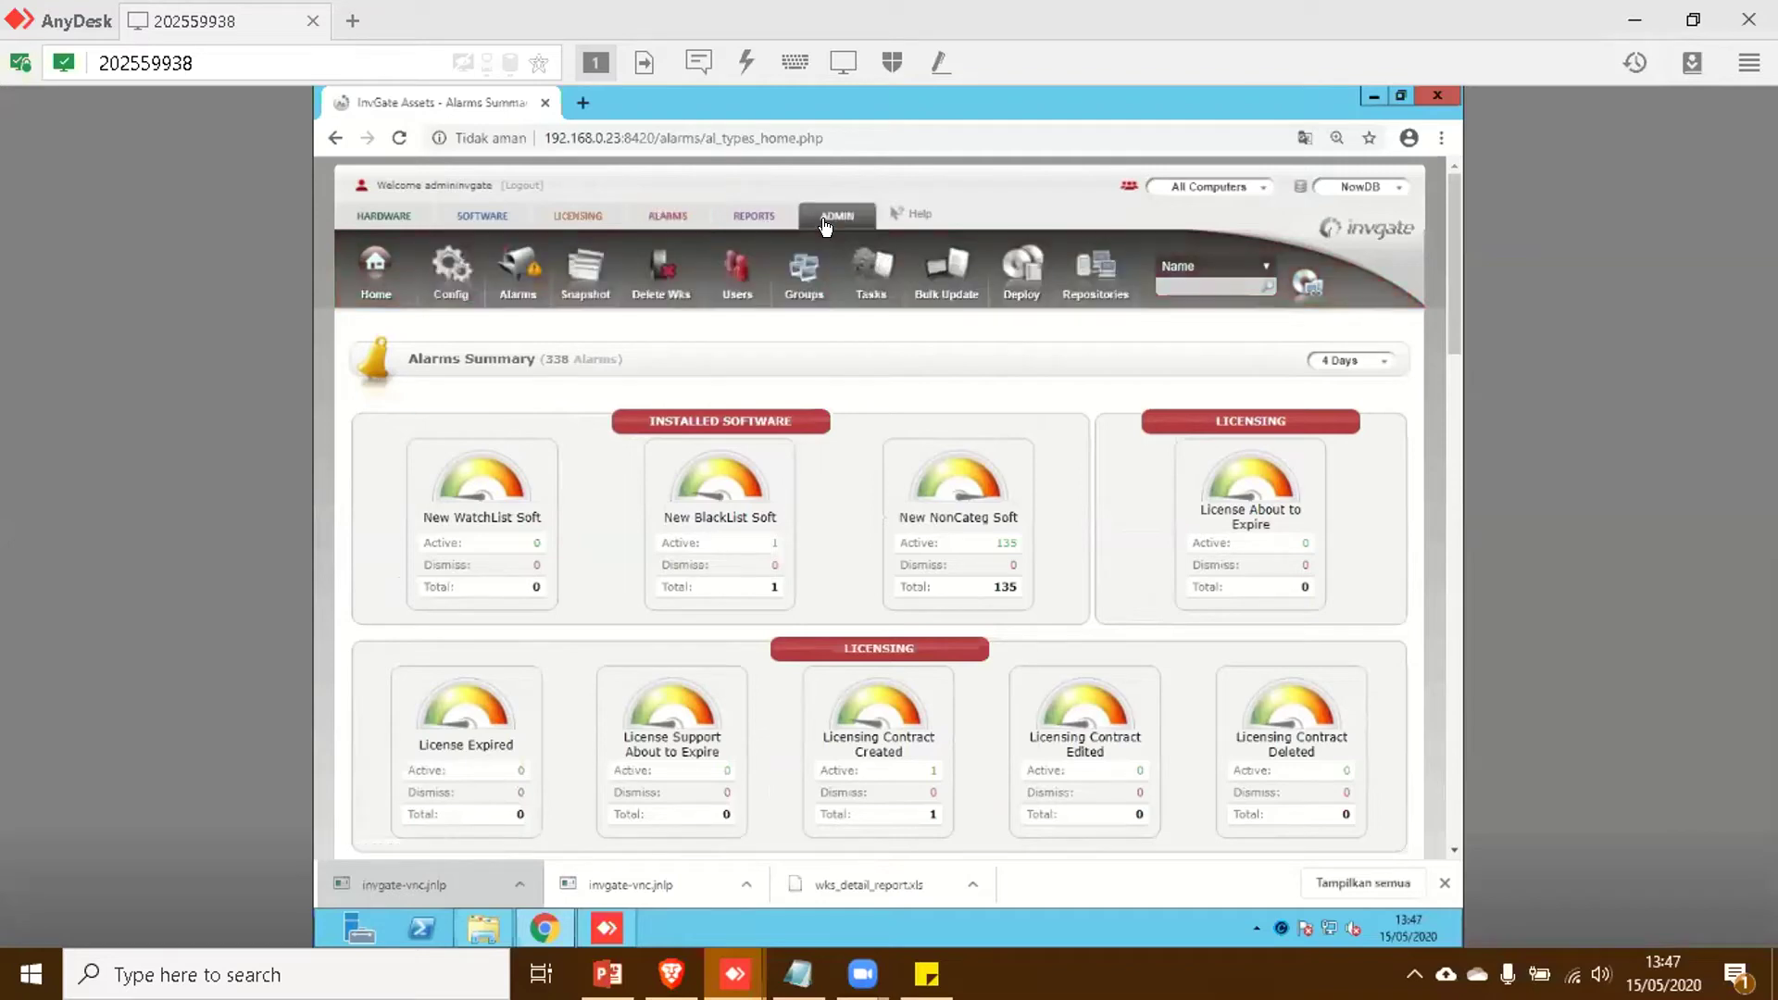
Step: Open Config and scroll the General Config page down to the 25-workstation licence details
left_click(451, 271)
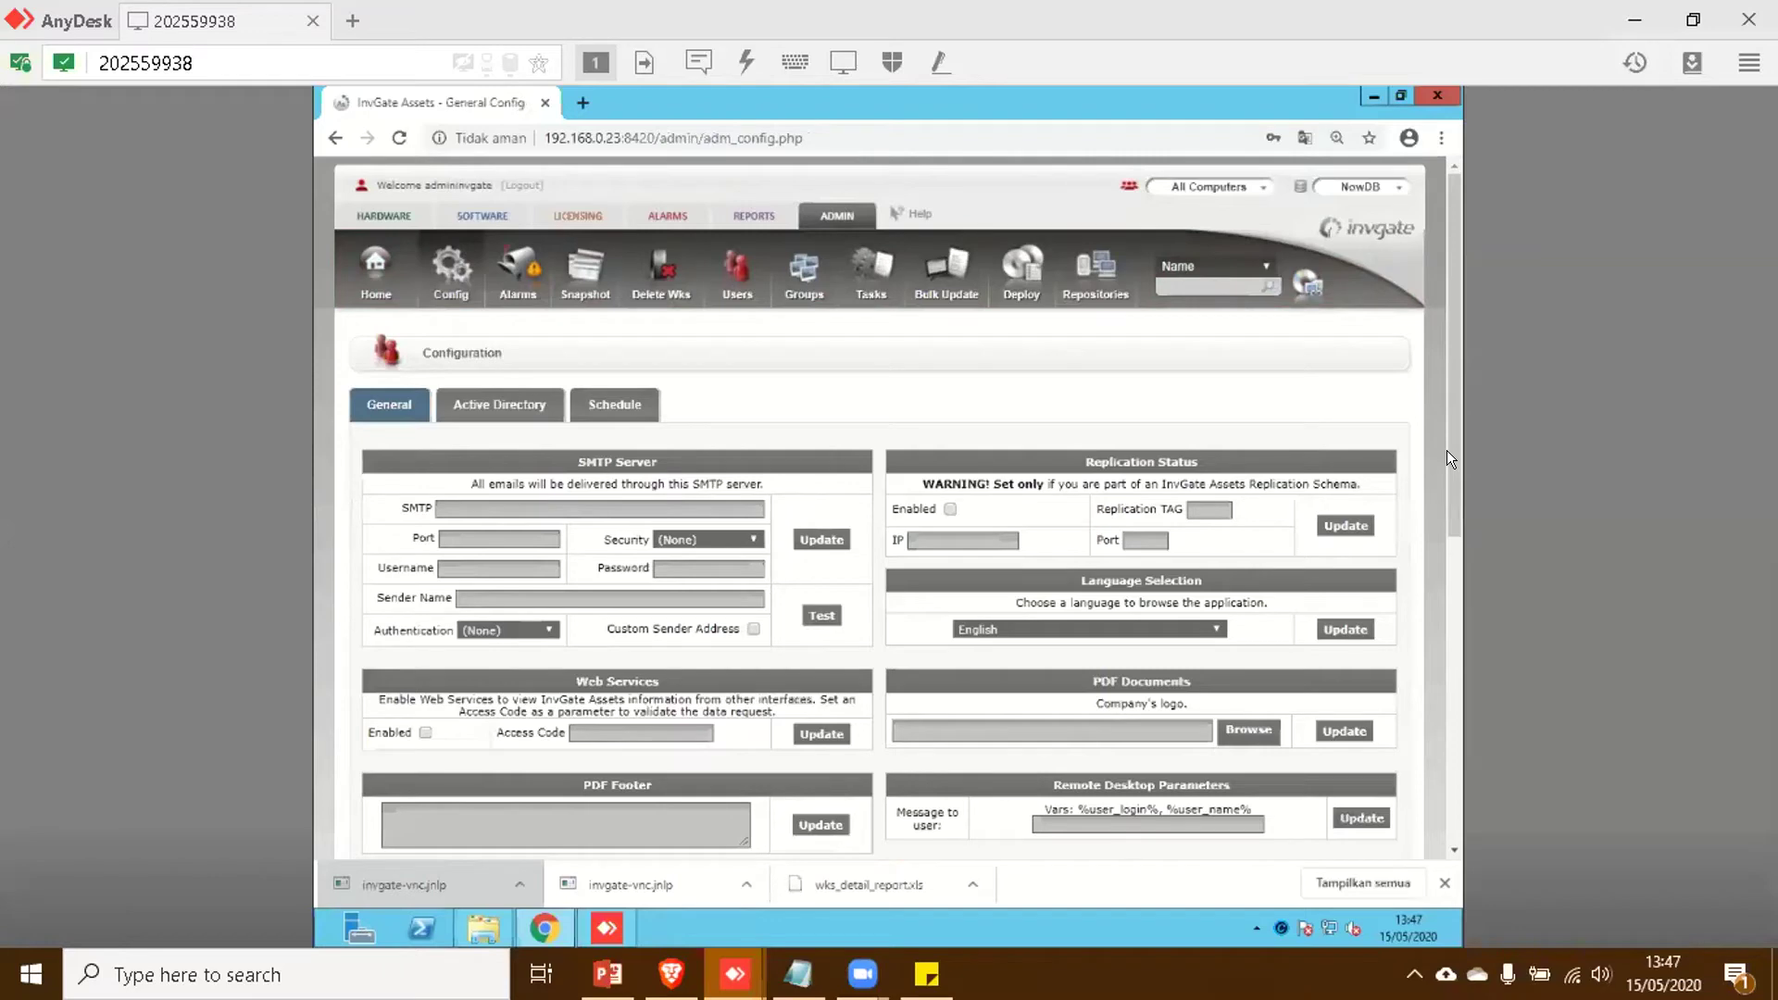
left_click_drag(1446, 450, 1430, 761)
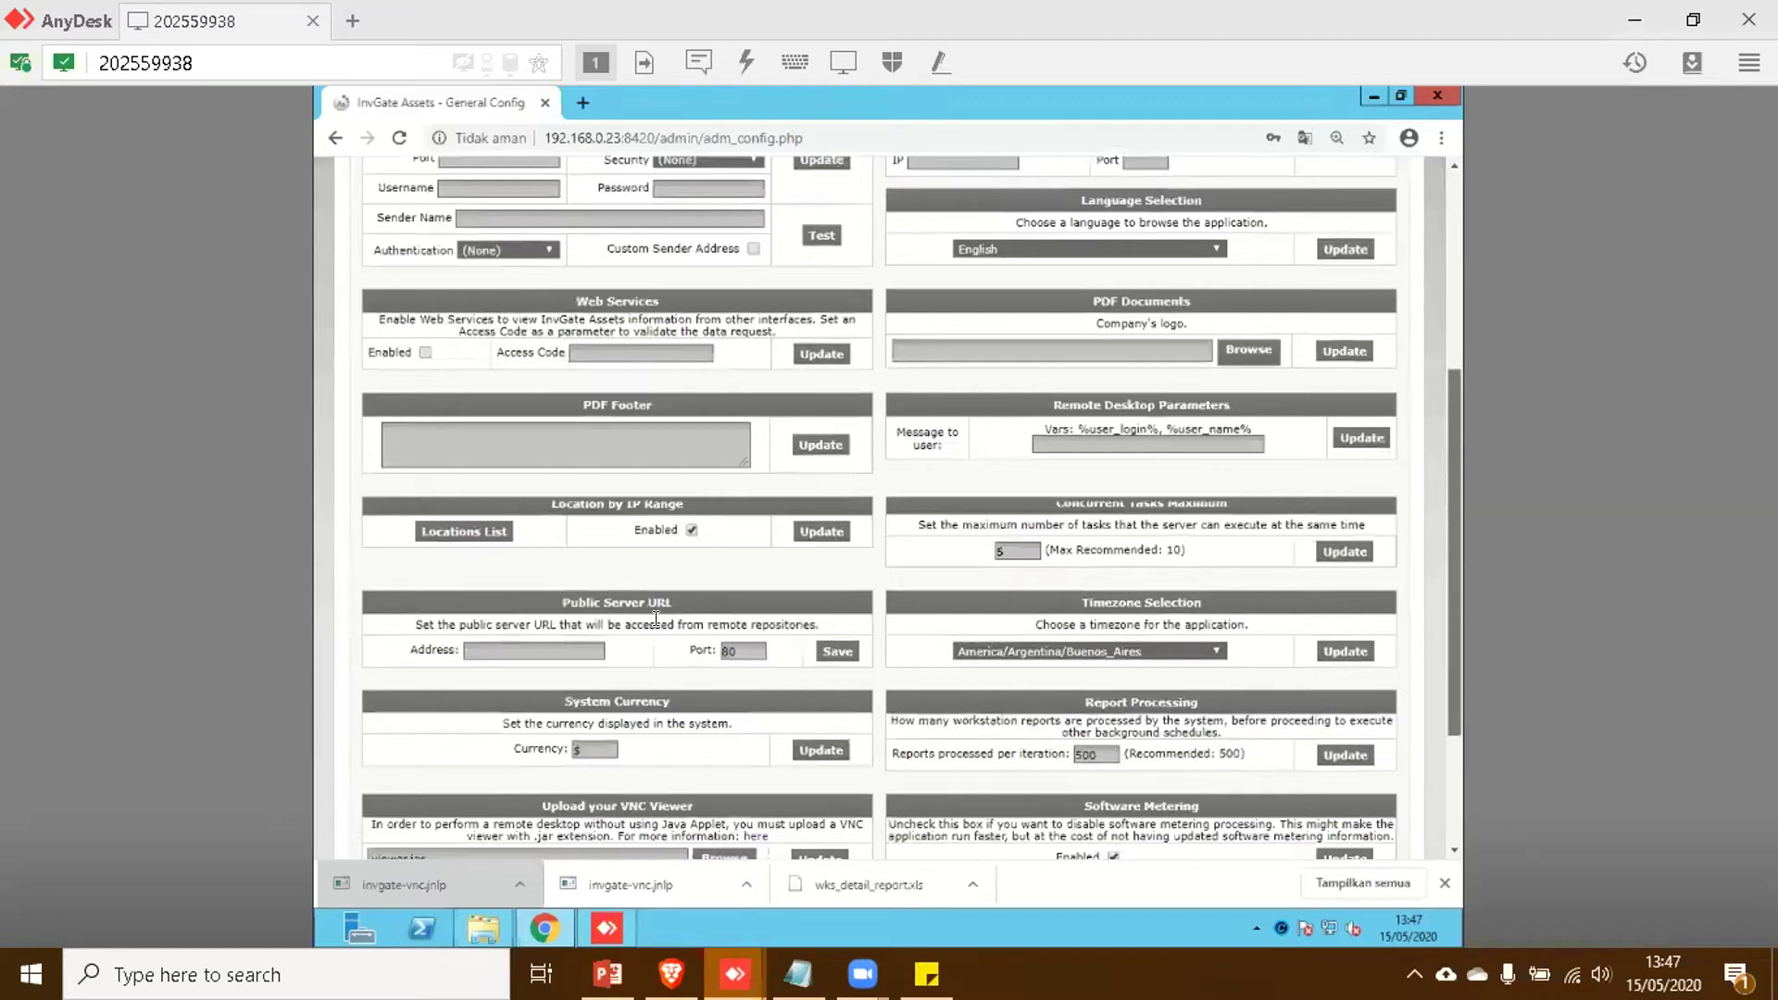
scroll(656, 618, "down", 3)
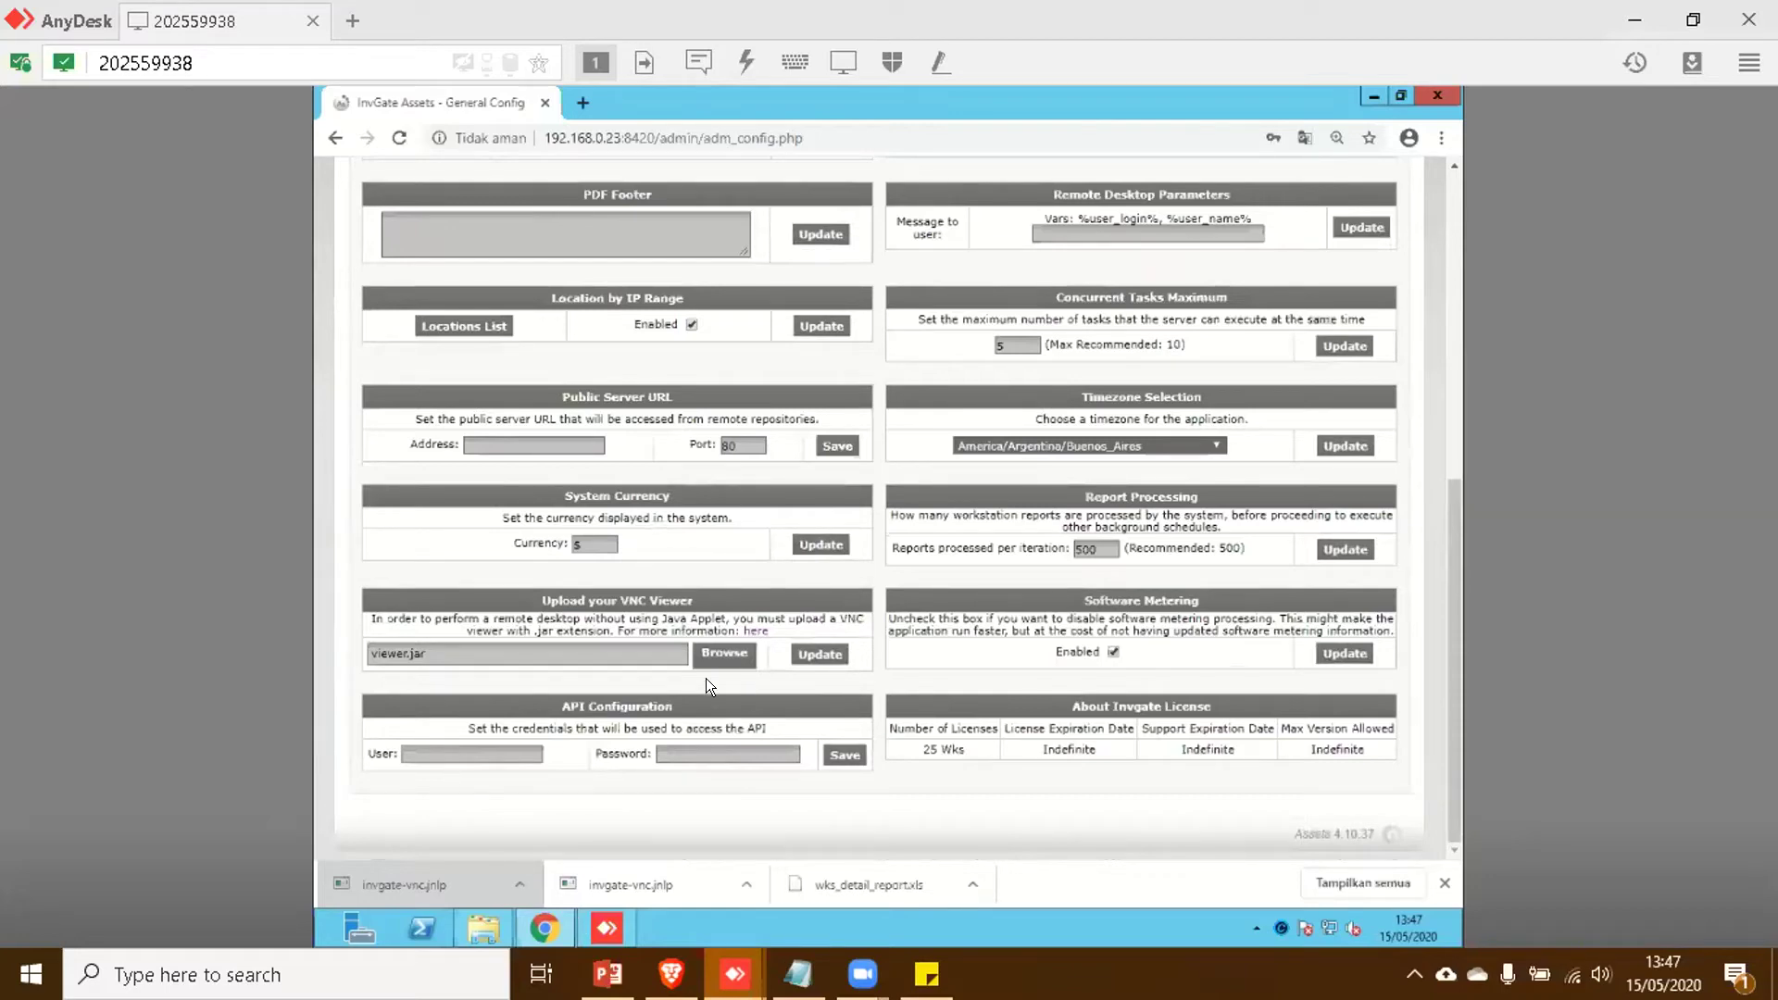
Step: Choose viewer.jar from Downloads as the VNC Viewer file to upload
left_click(706, 651)
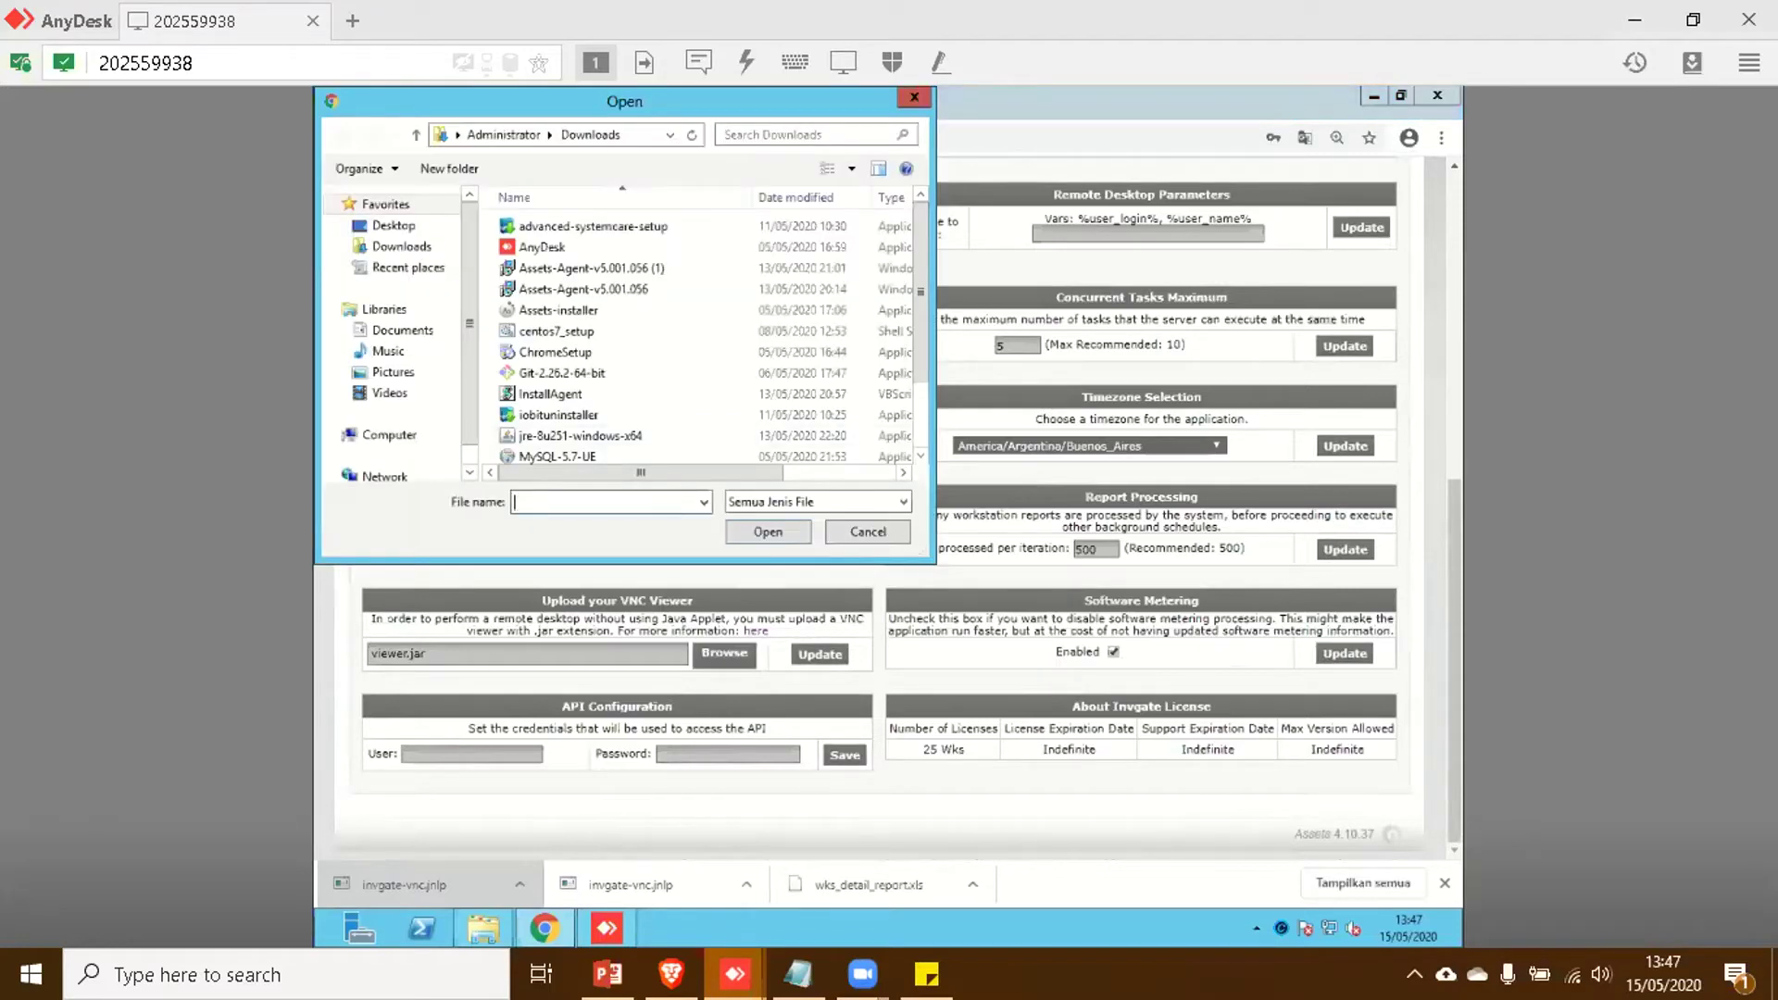
left_click_drag(933, 562, 1061, 673)
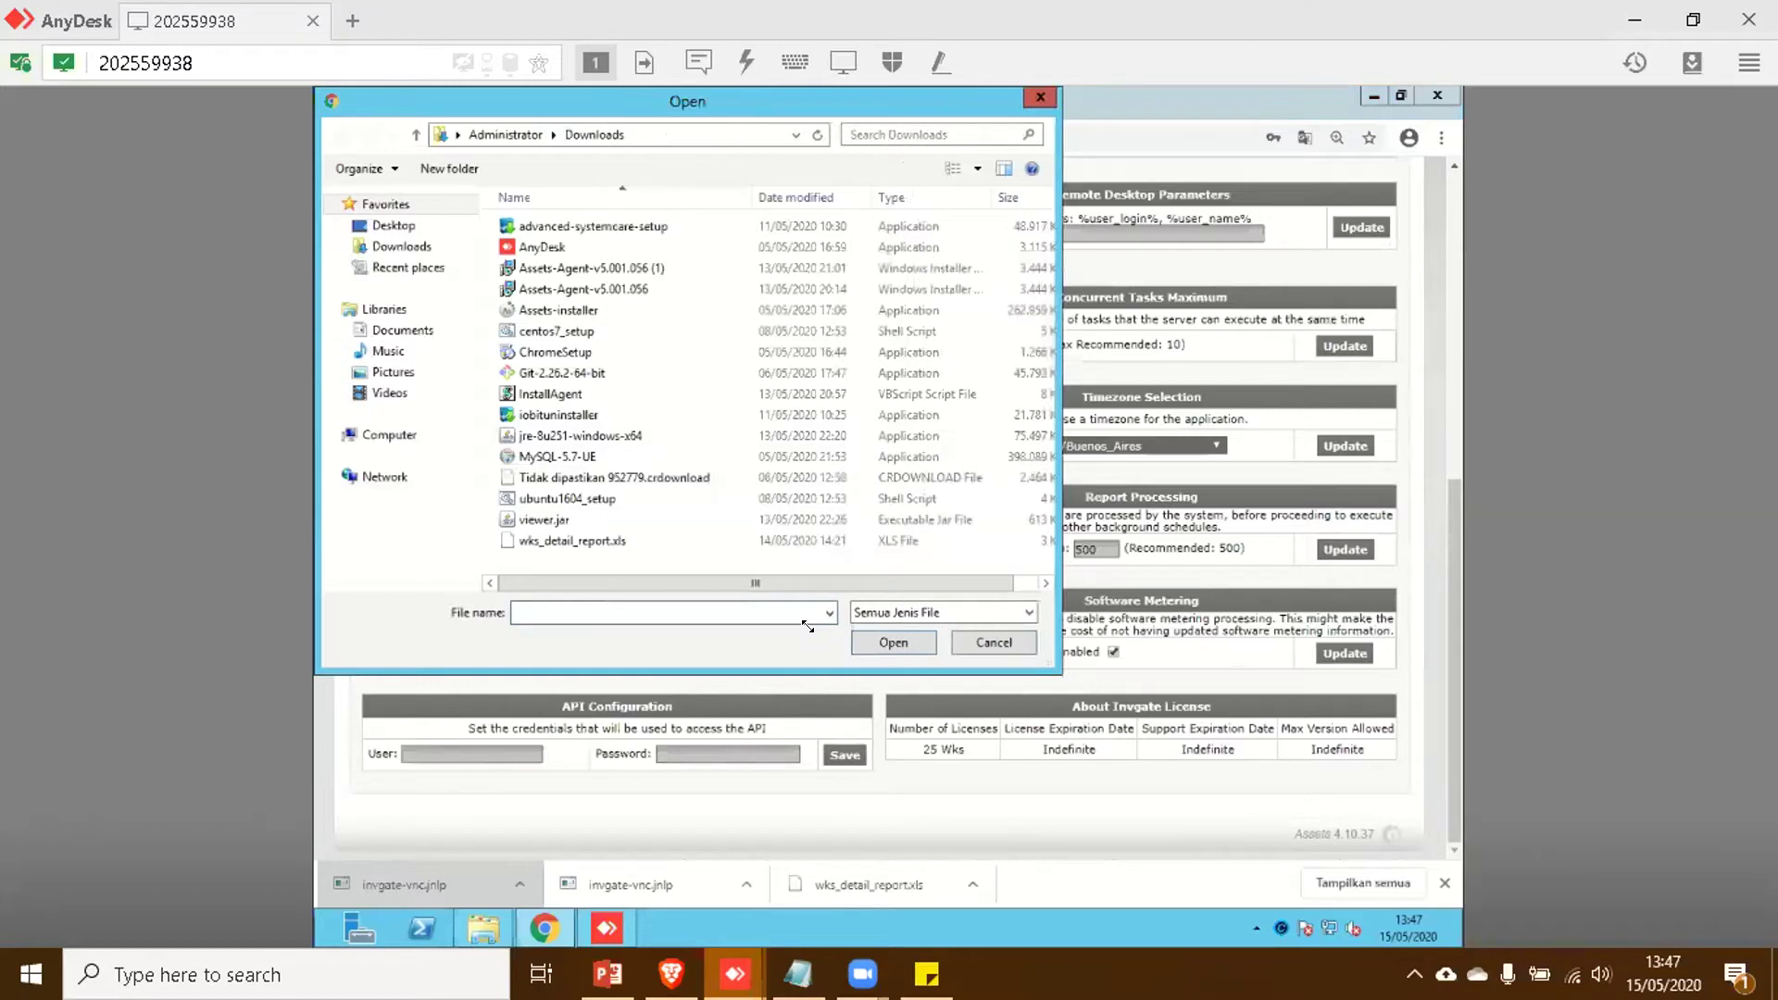
left_click(545, 519)
key("Return")
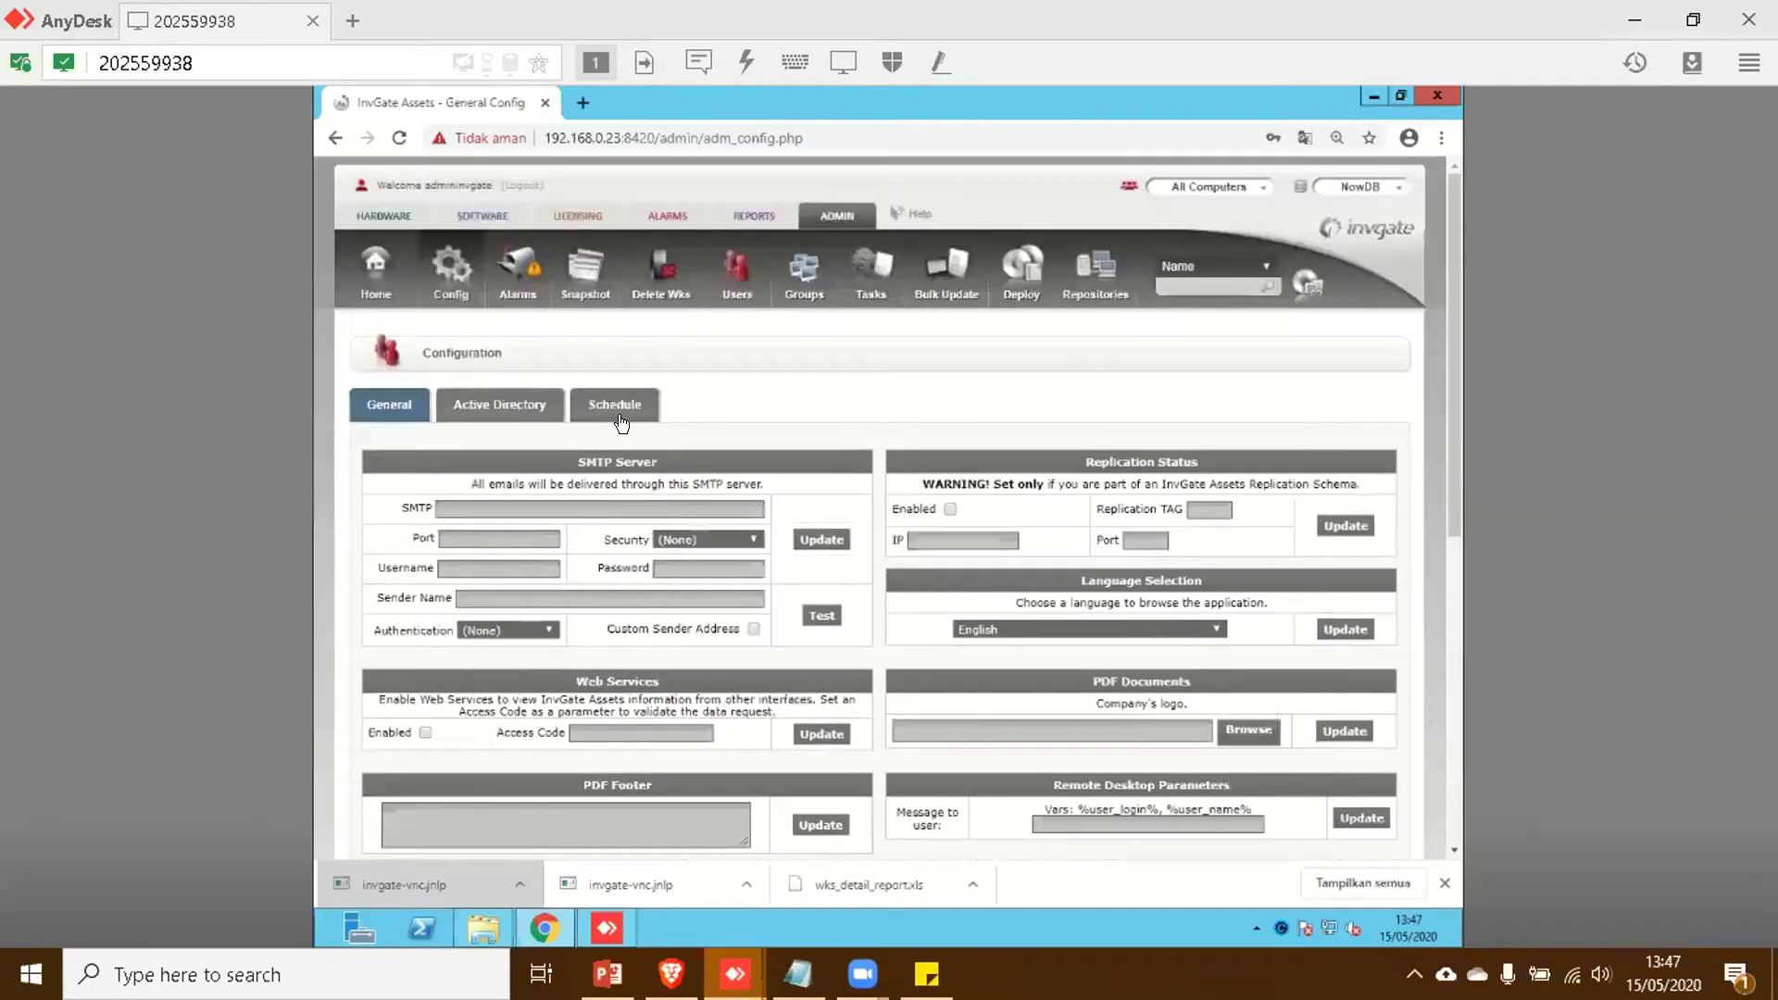
Step: Scroll back up and bring up the HARDWARE section's tools
scroll(623, 422, "down", 2)
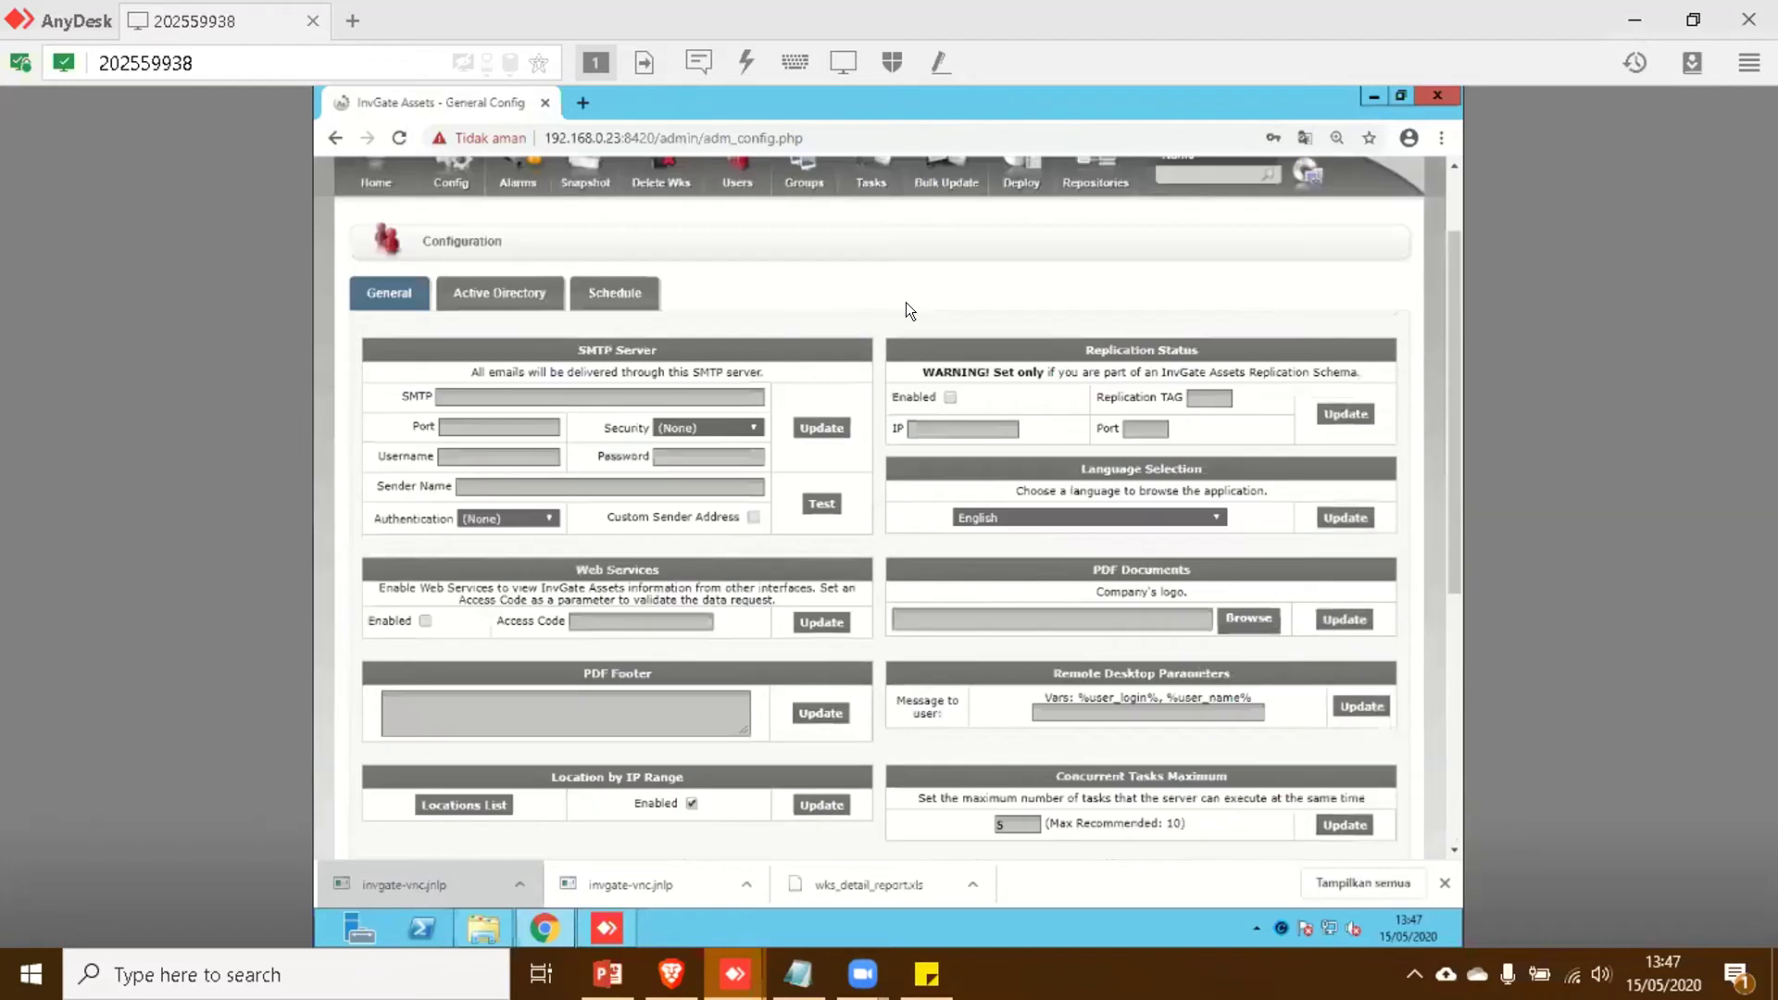
scroll(622, 421, "up", 2)
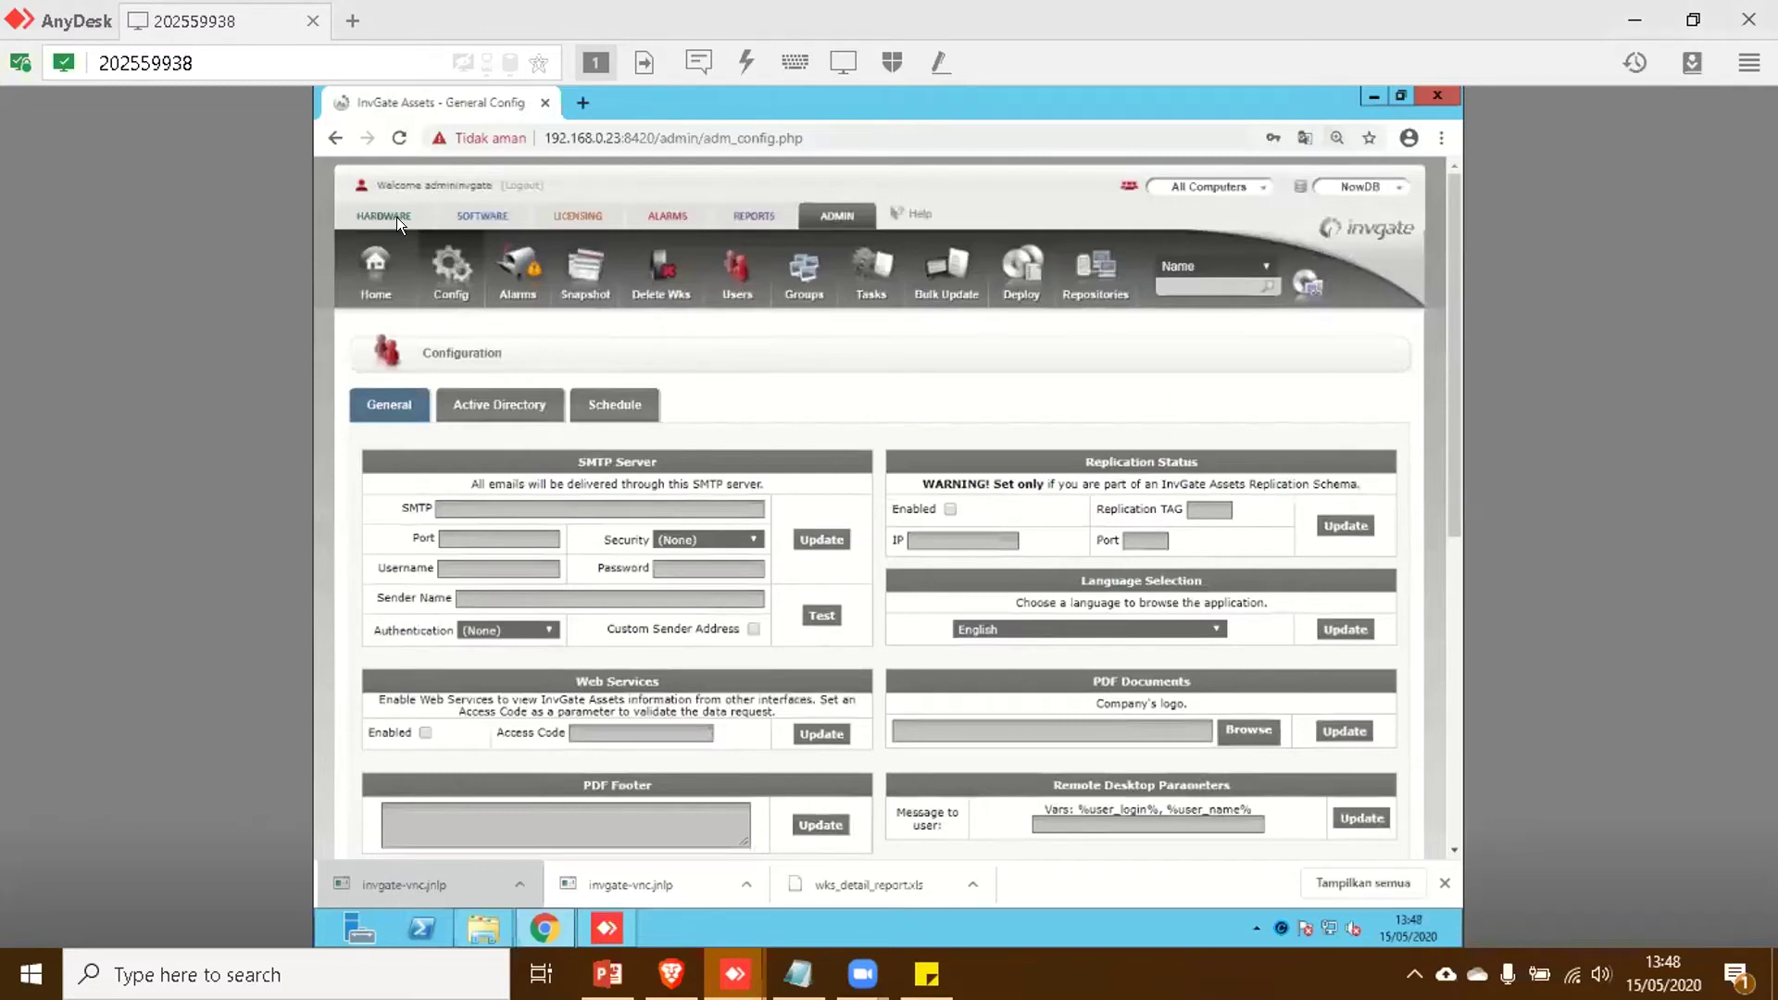
mouse_move(398, 215)
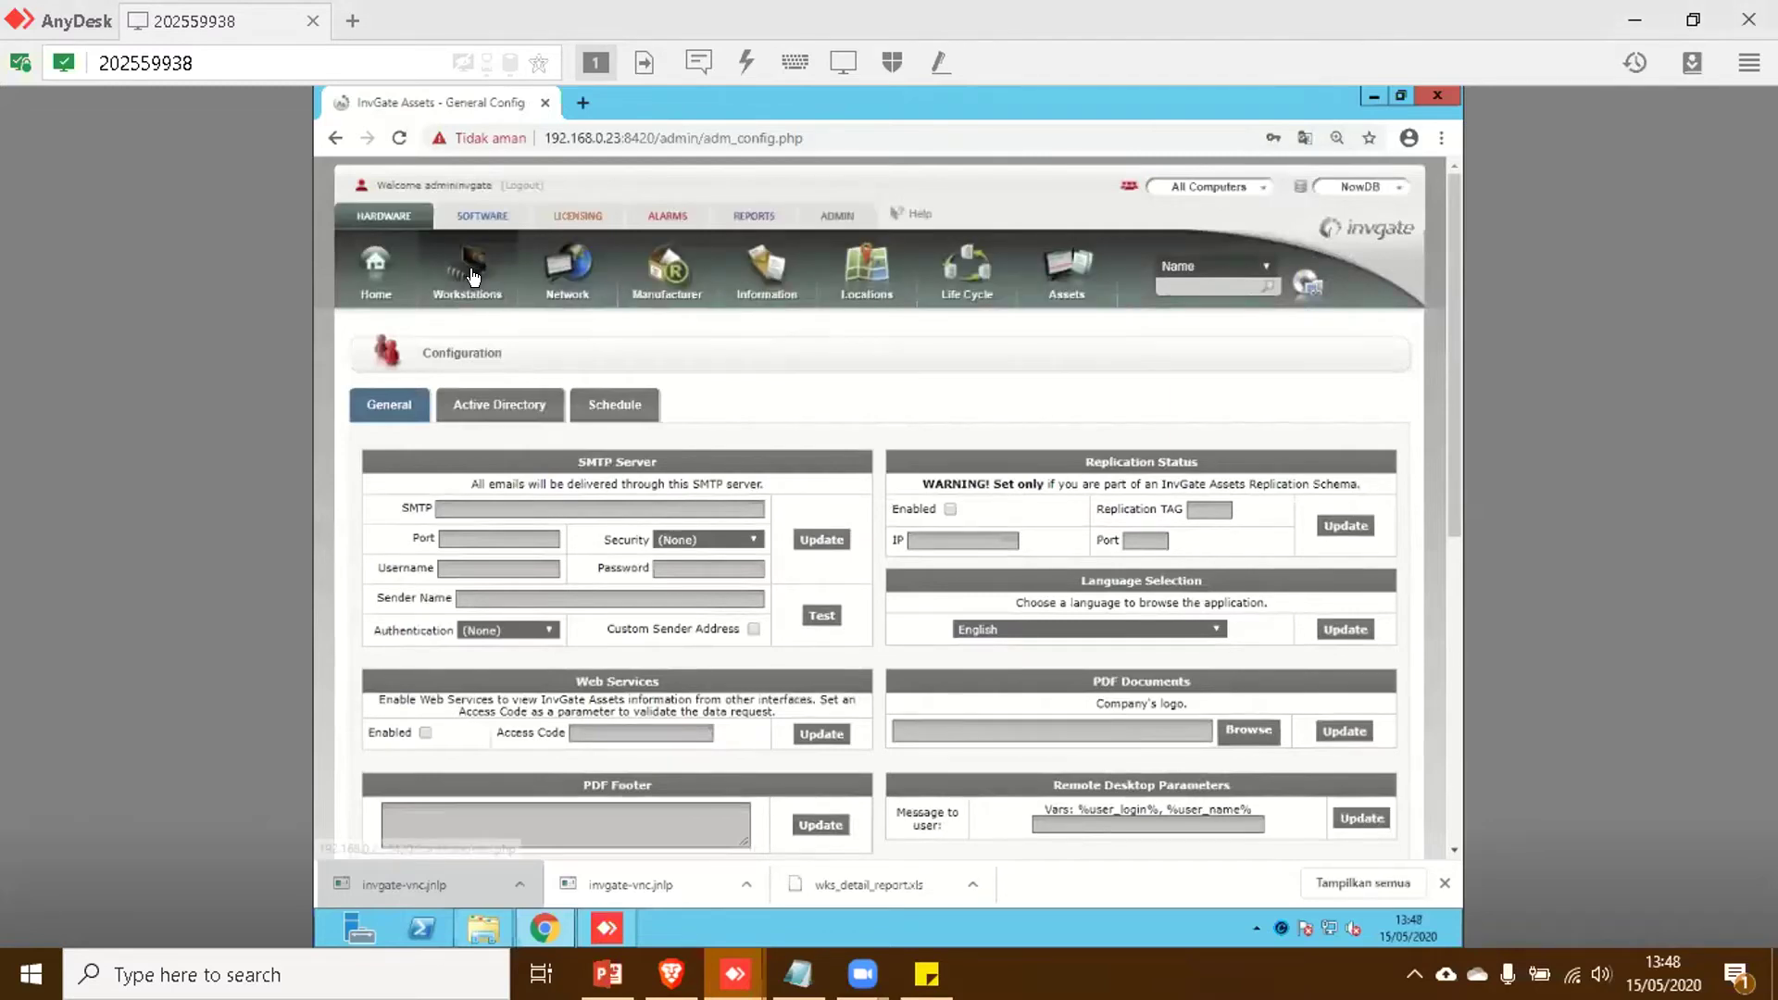
Step: Open workstation DESKTOP-QDS7L98's details from the Workstations list and launch Remote Desktop
left_click(473, 278)
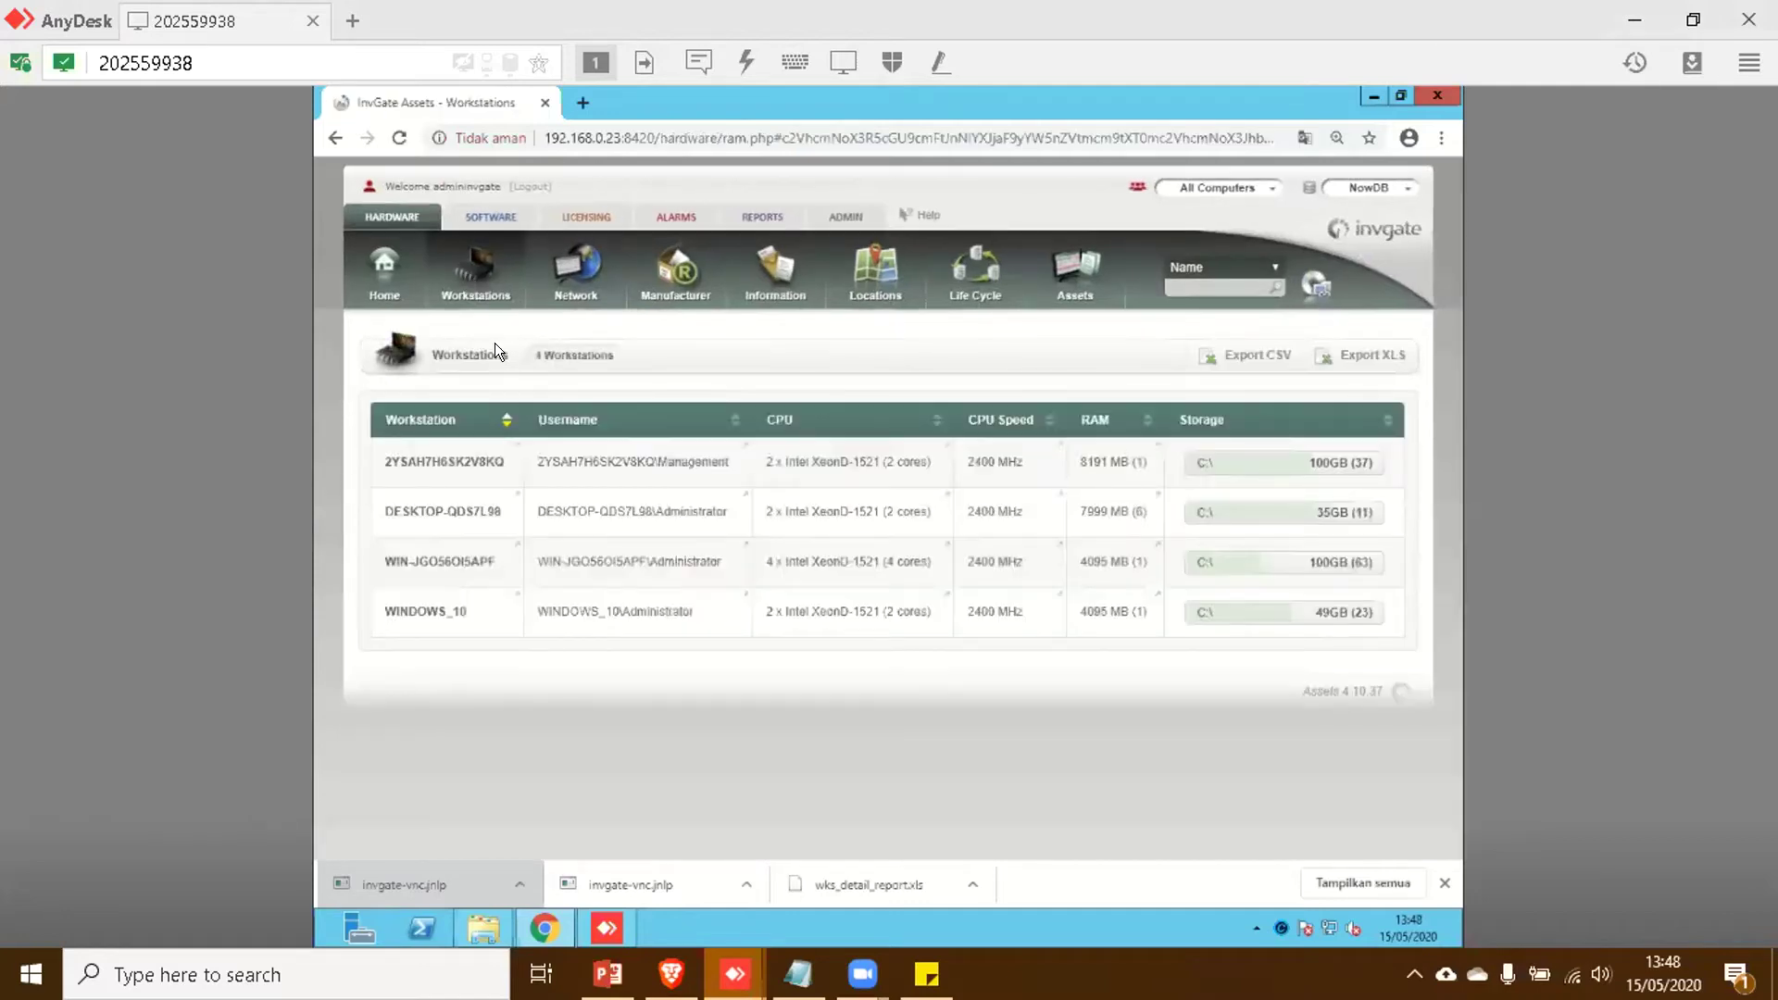
left_click(451, 507)
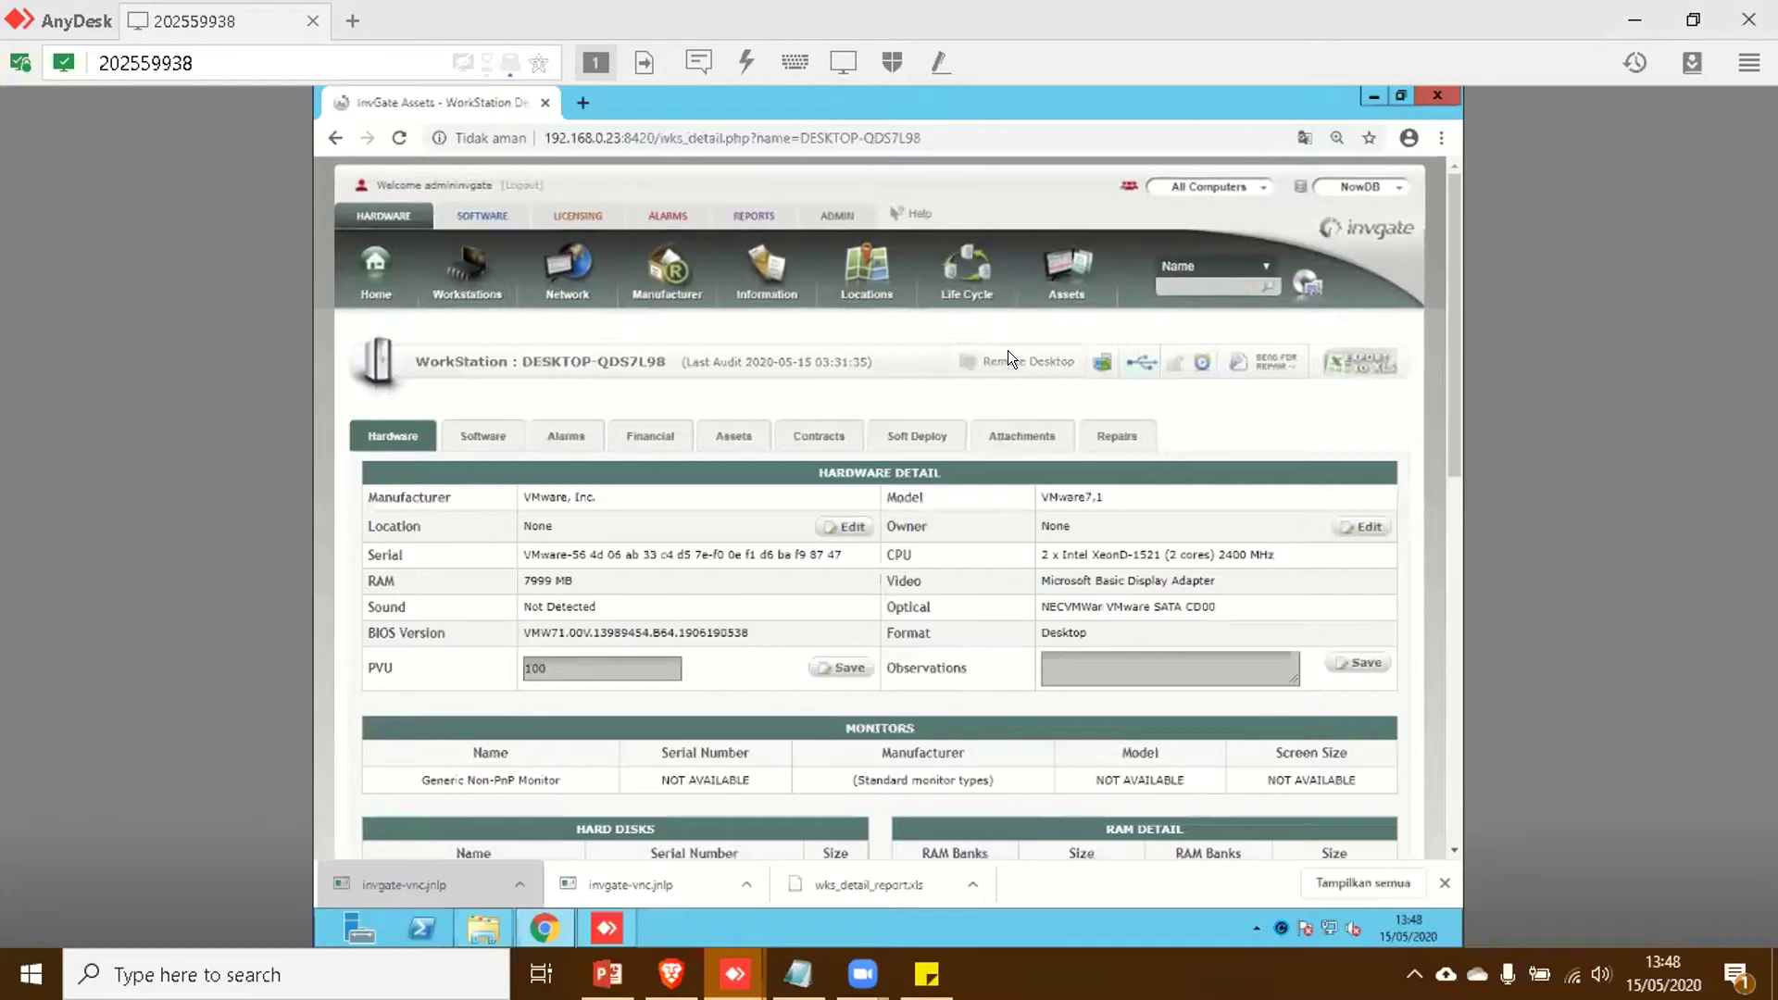
left_click(1014, 366)
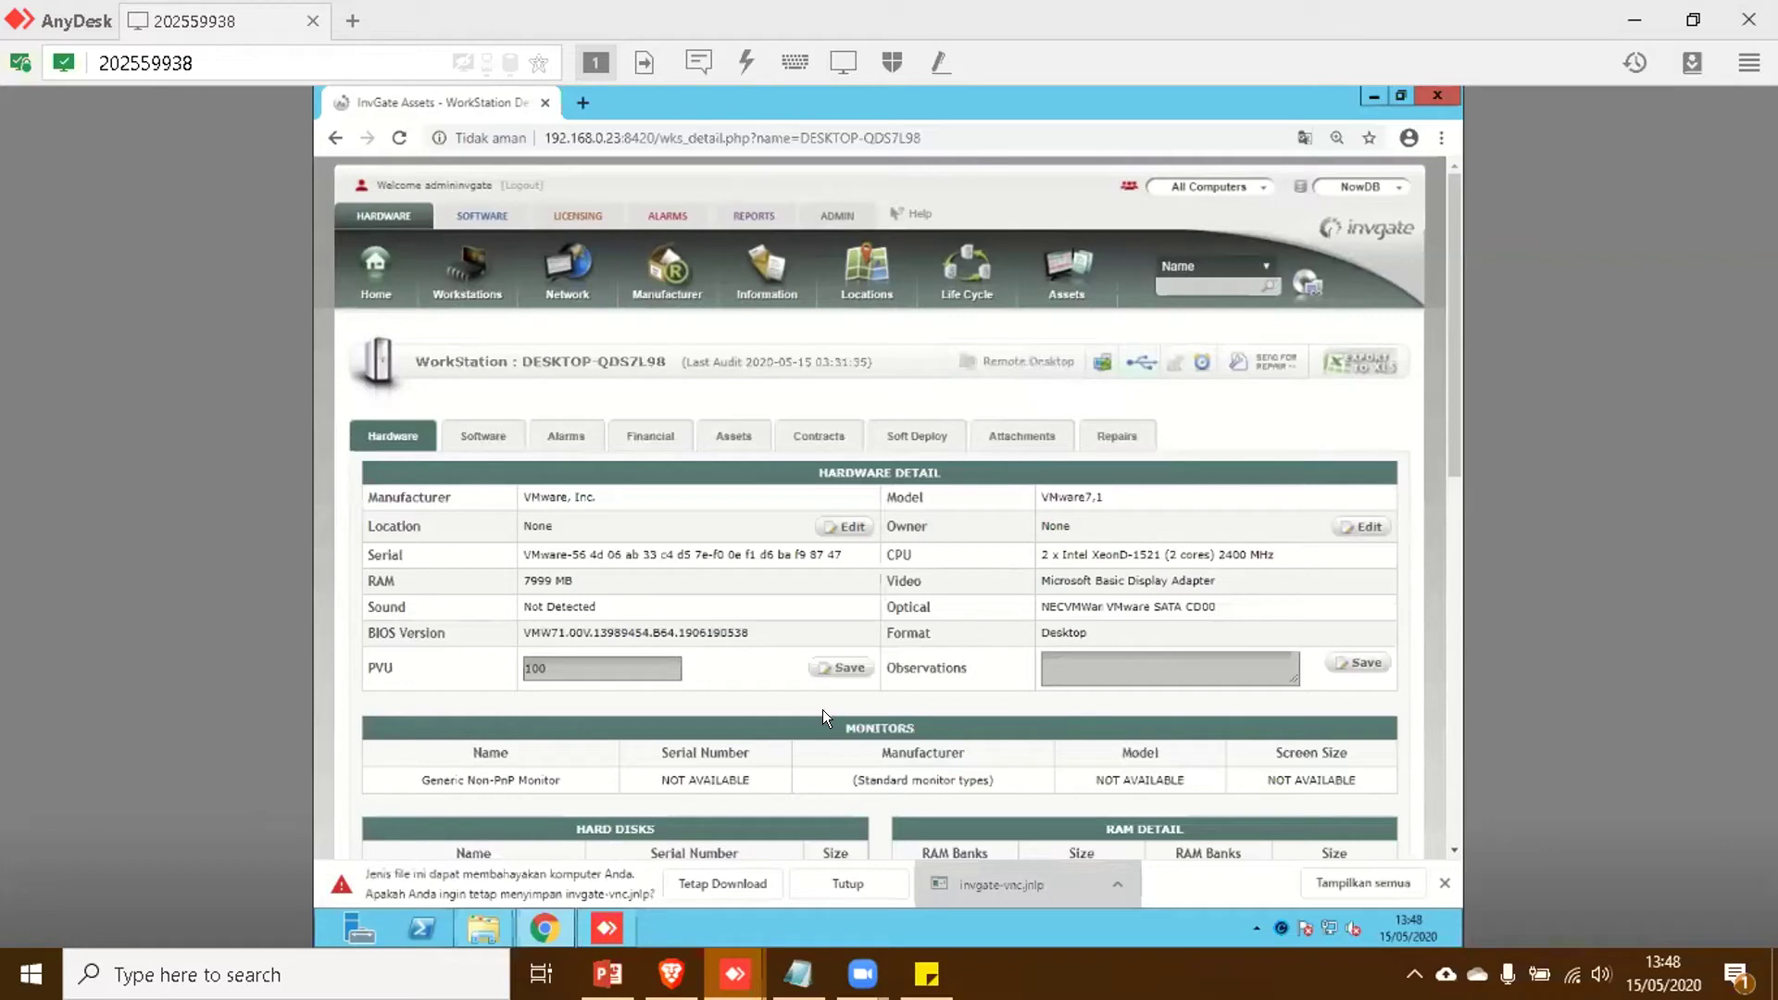
Step: Keep the invgate-vnc.jnlp download and open it to connect to the workstation
left_click(732, 882)
left_click(397, 889)
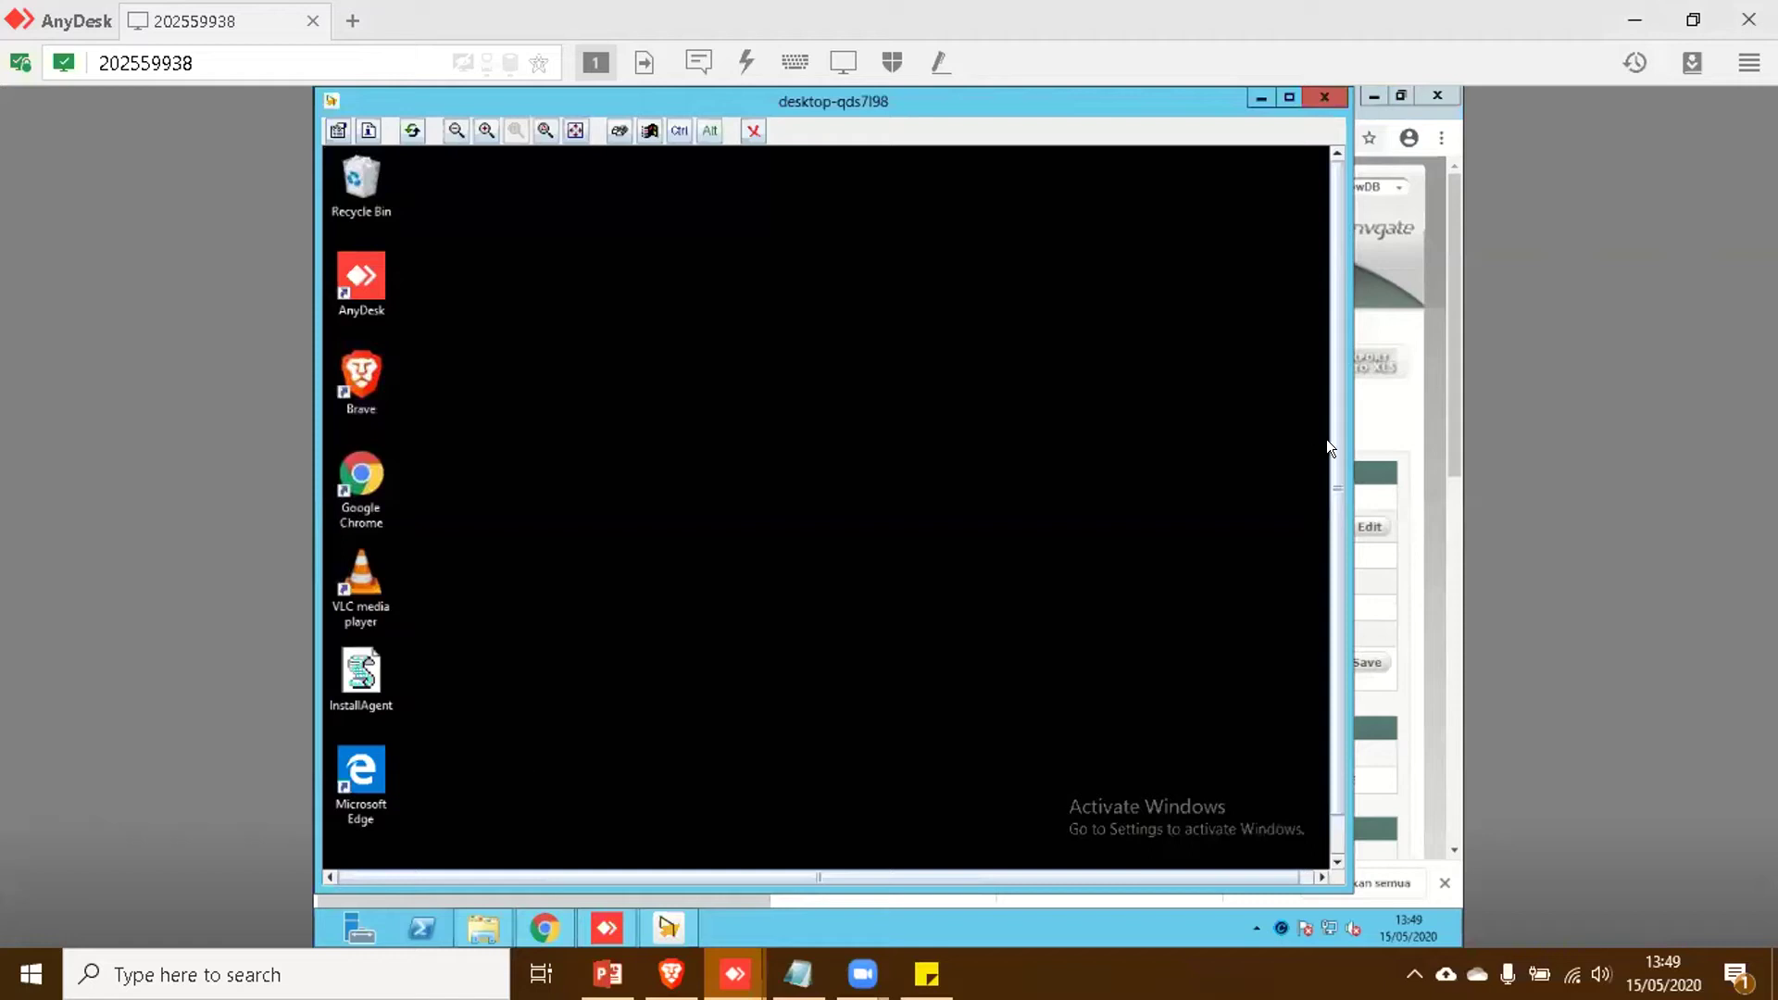
scroll(1327, 500, "down", 1)
scroll(1327, 545, "down", 1)
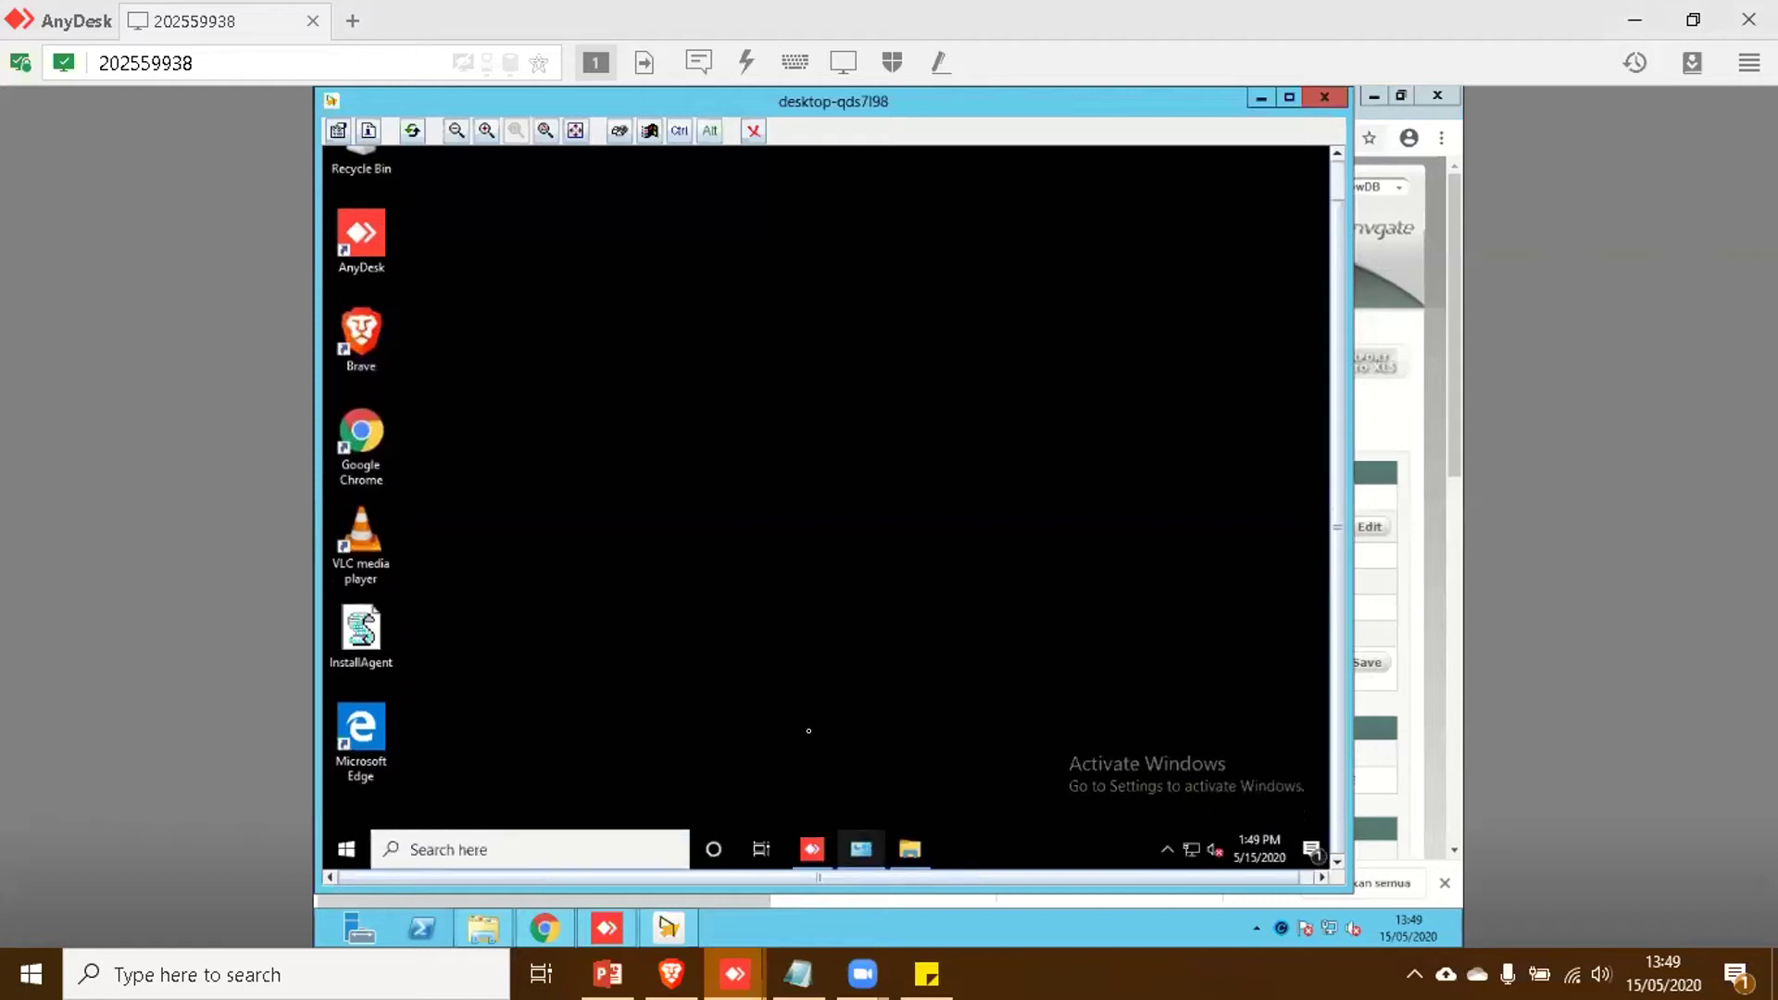
Step: Browse This PC and the Pictures folder in remote File Explorer, then close it
left_click(921, 857)
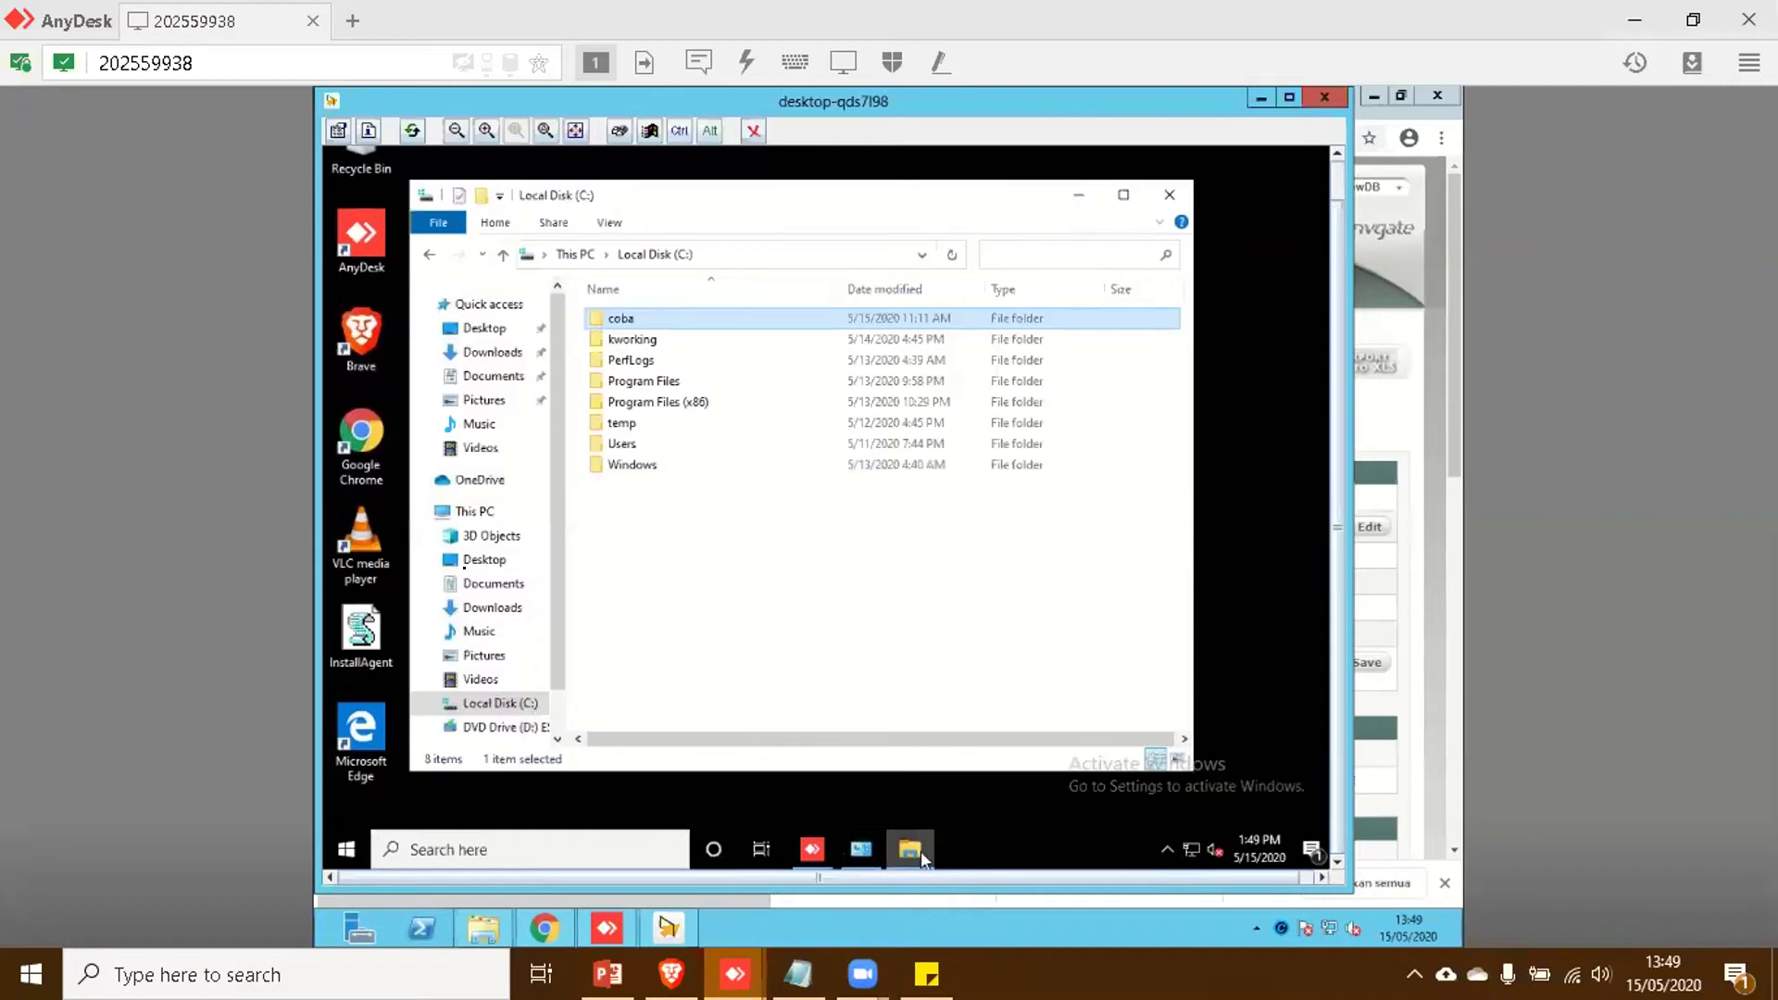
left_click(572, 253)
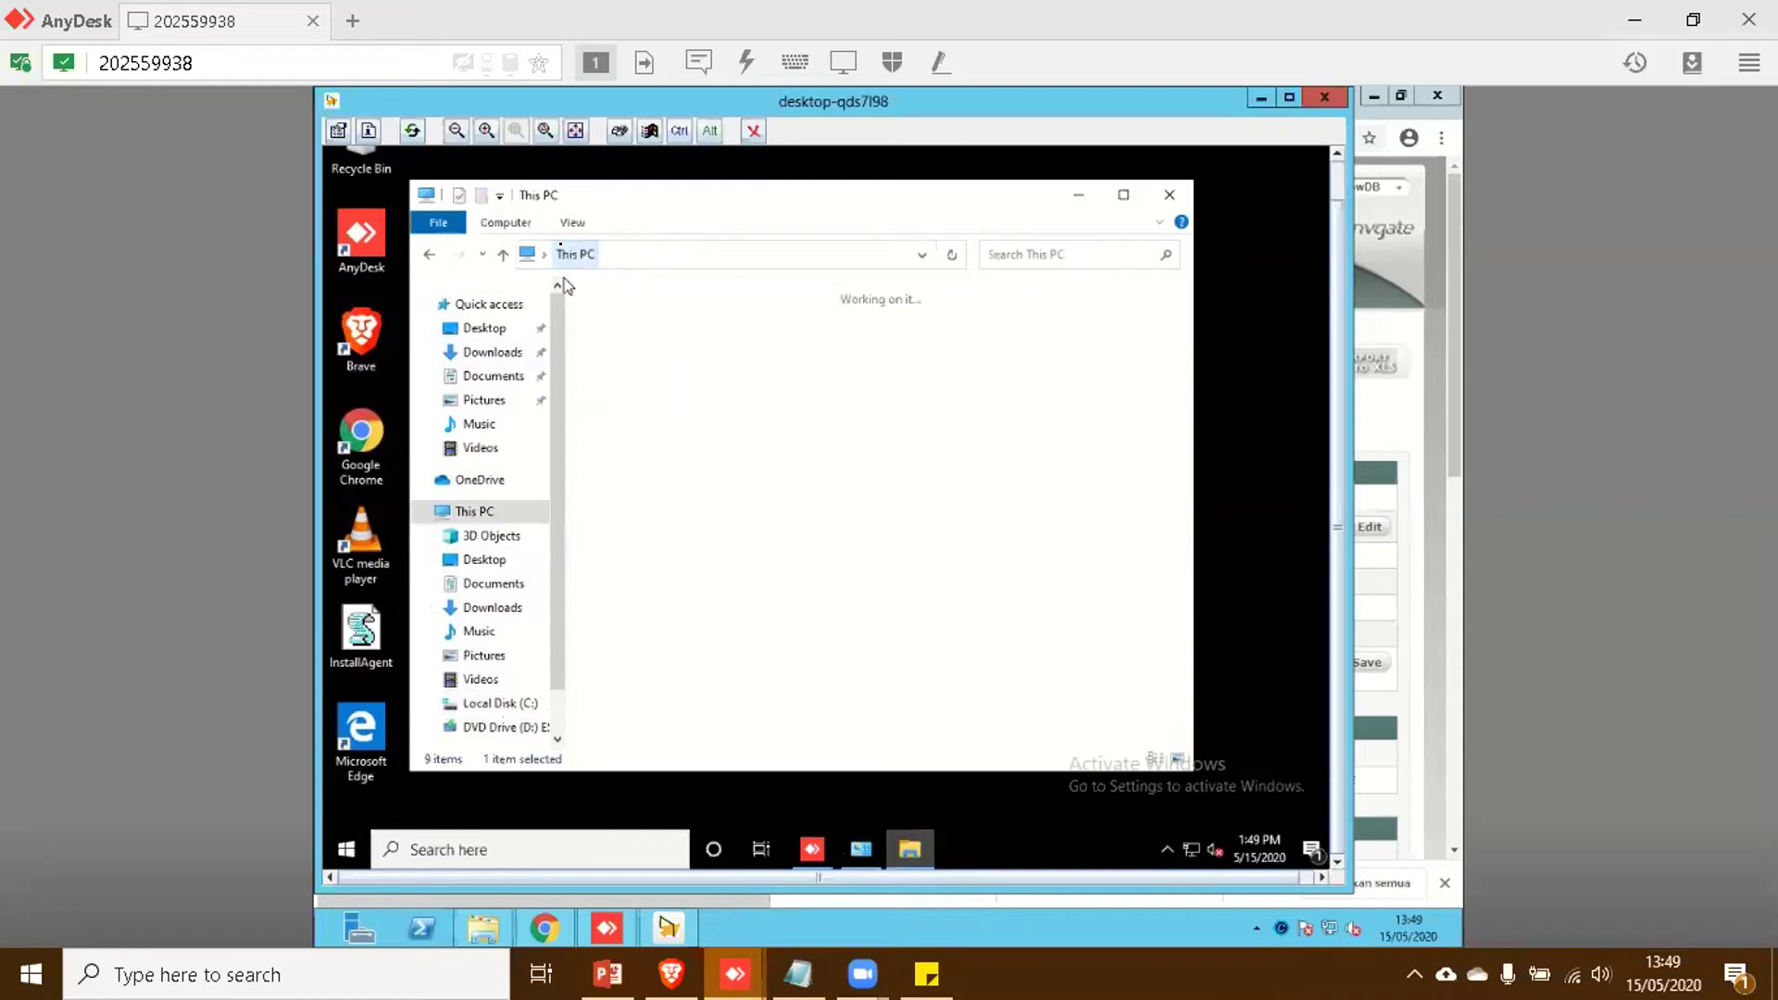
left_click(545, 399)
left_click(474, 515)
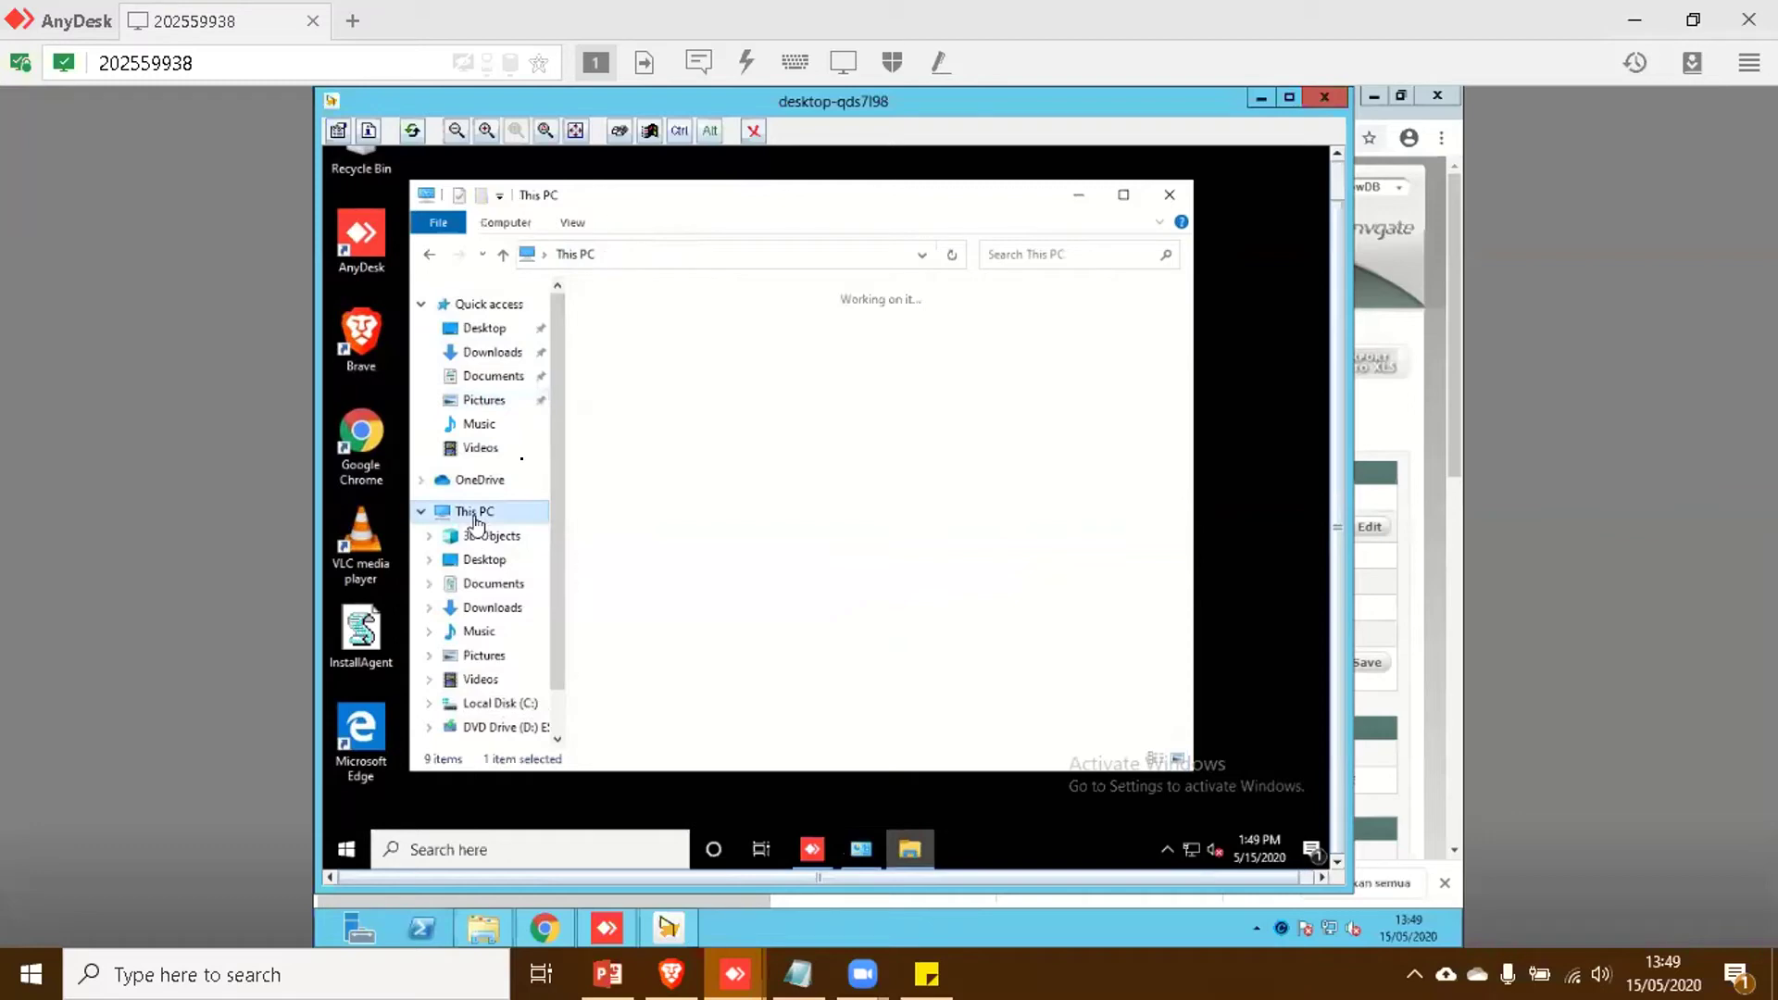
left_click(1079, 194)
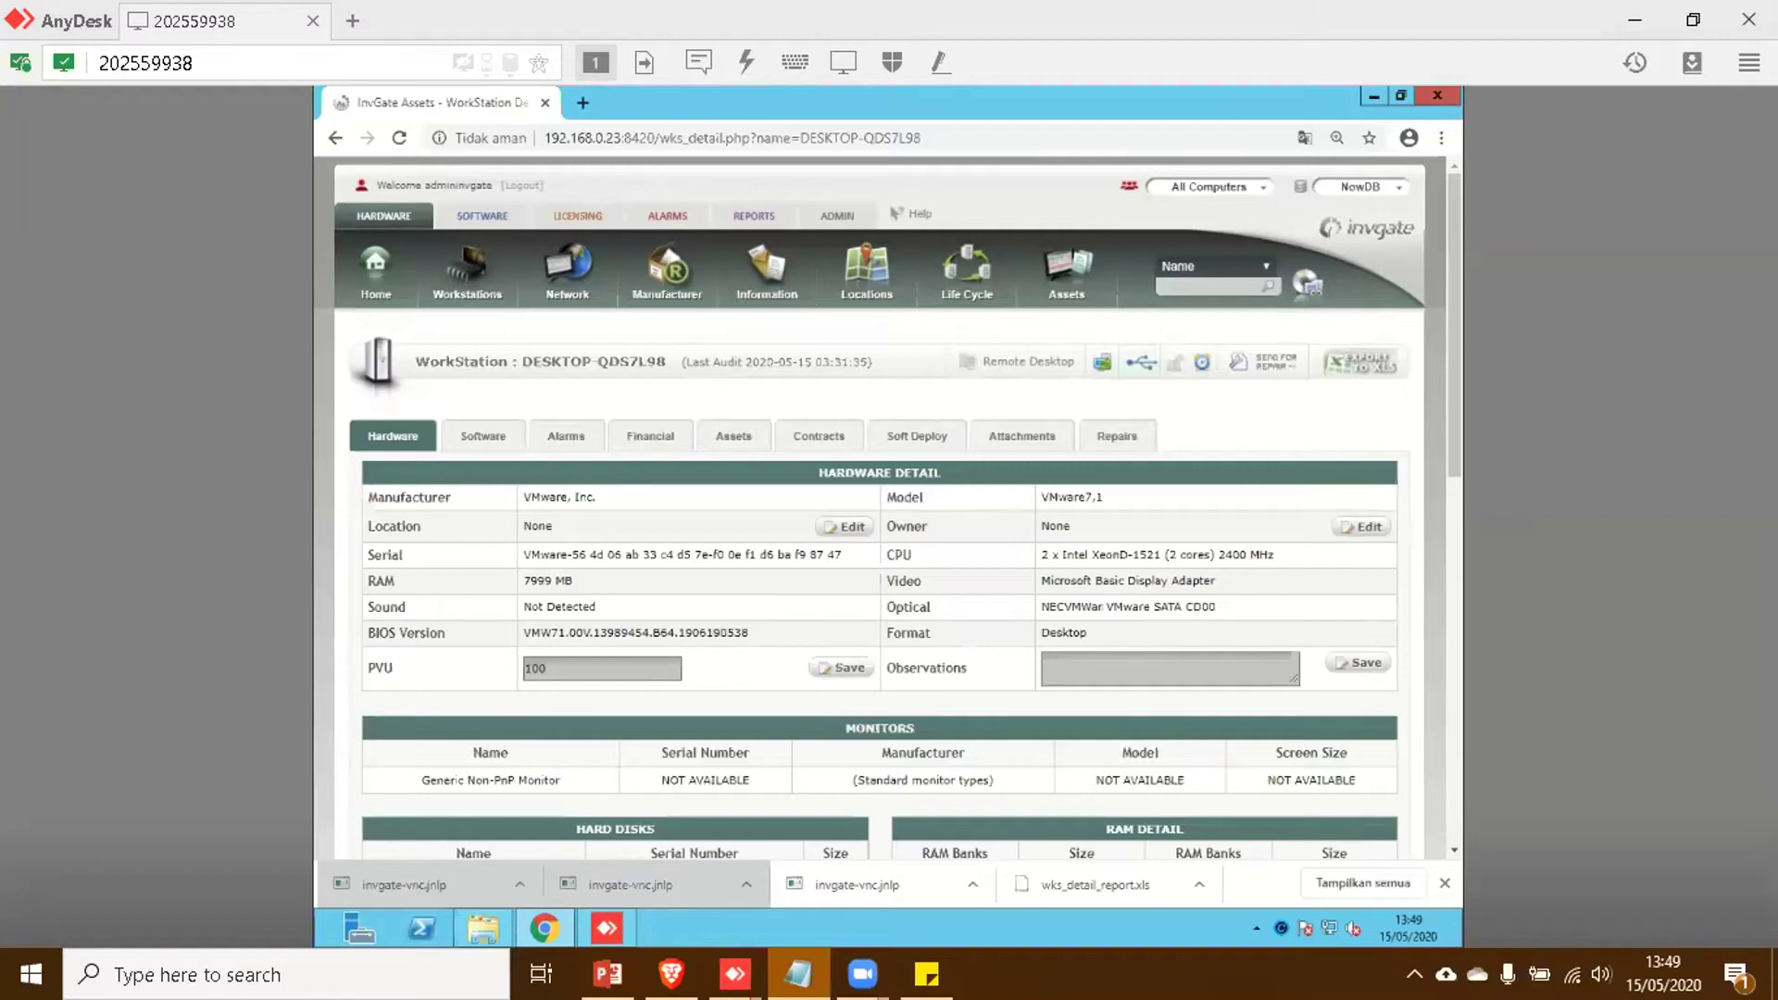
Step: Open the Installed Software General Report and scroll through the software list
left_click(474, 210)
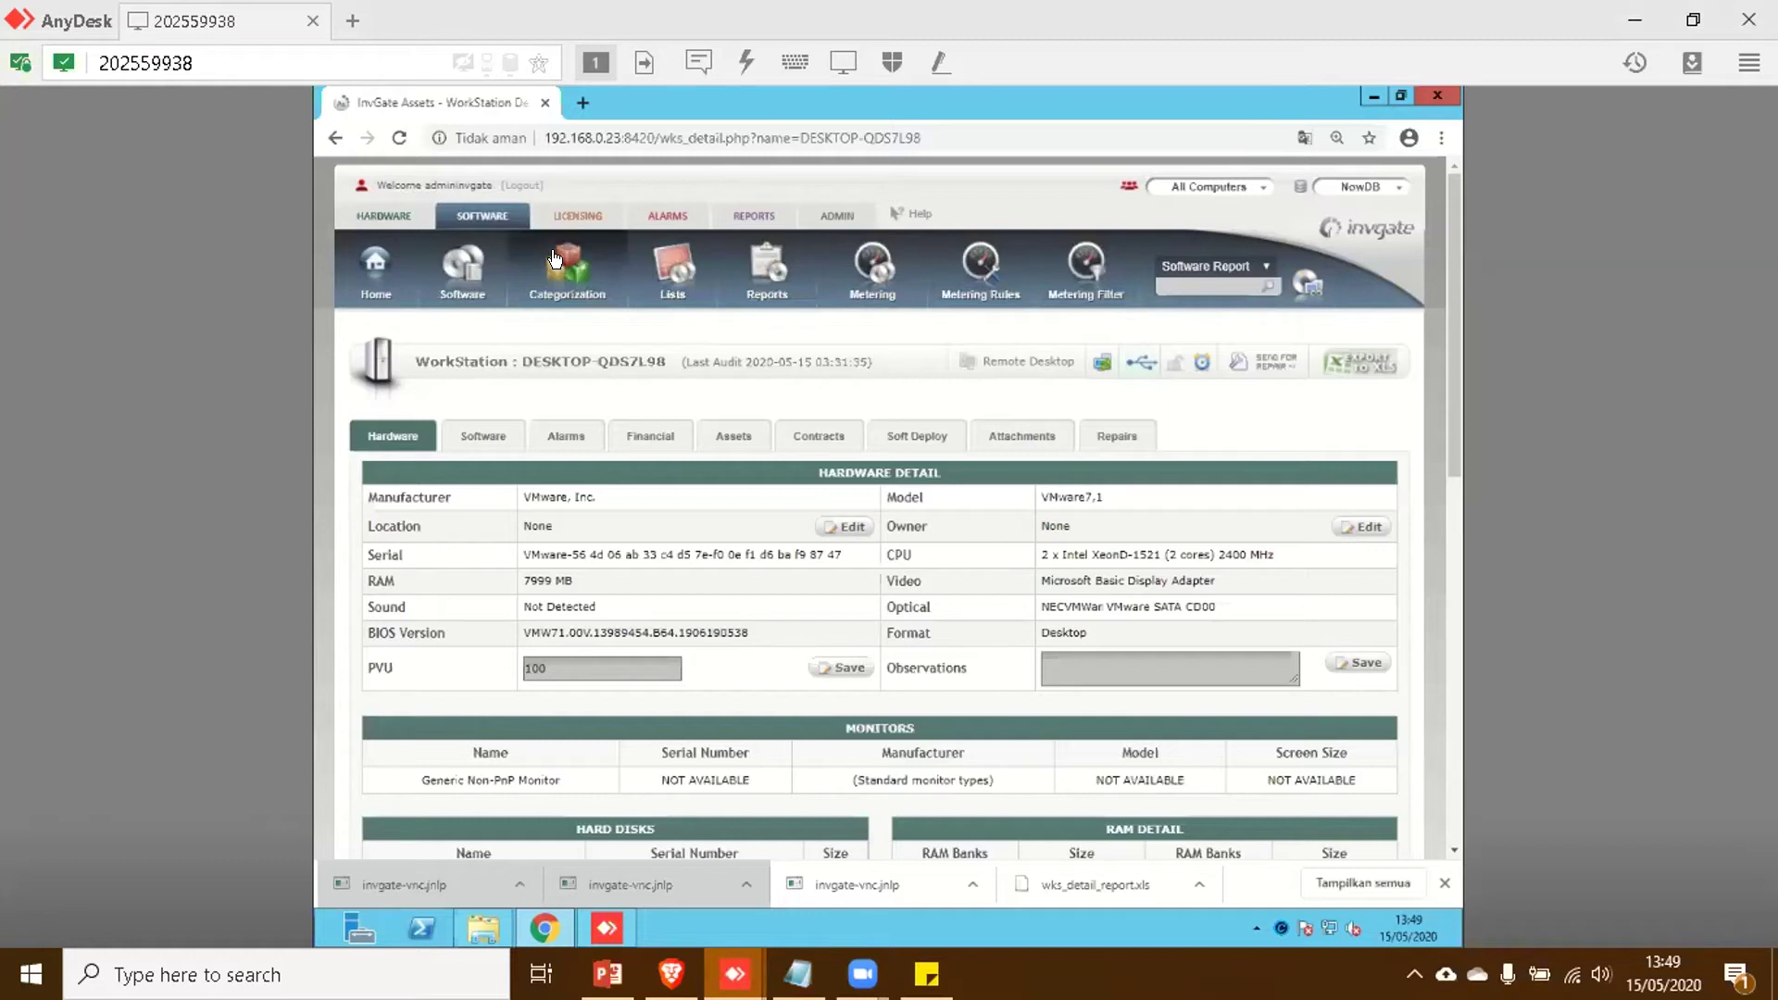
left_click(468, 272)
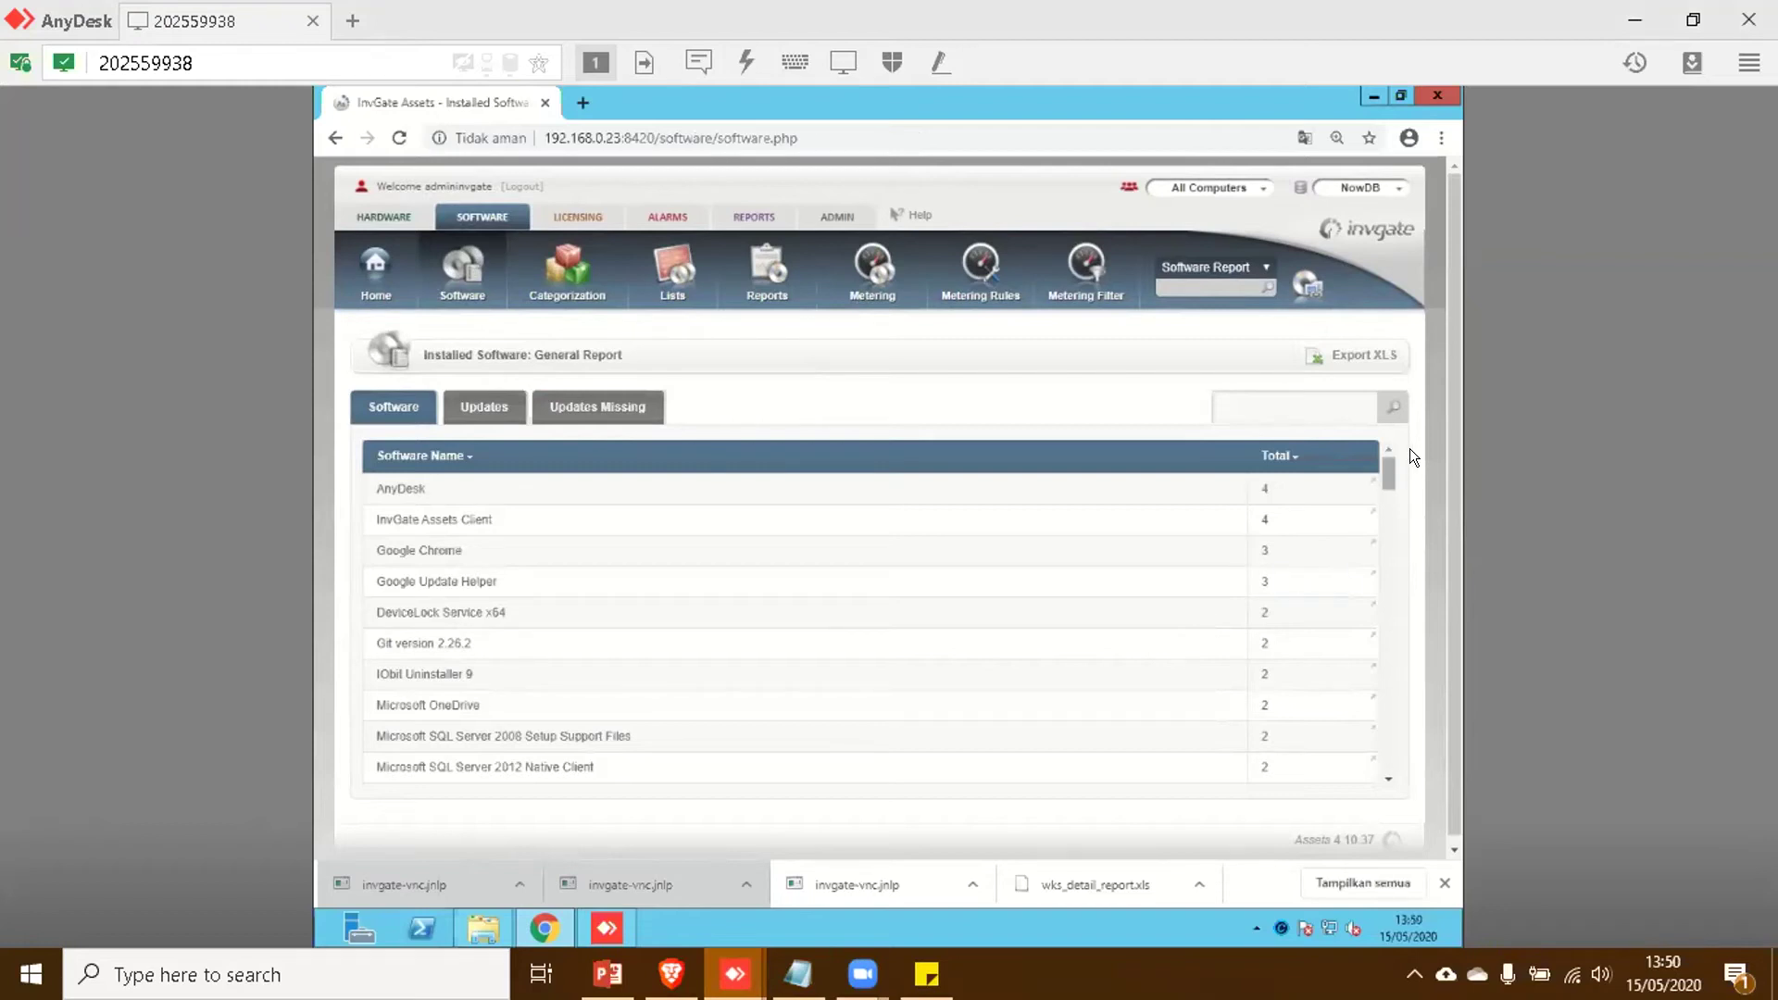
scroll(1384, 474, "down", 8)
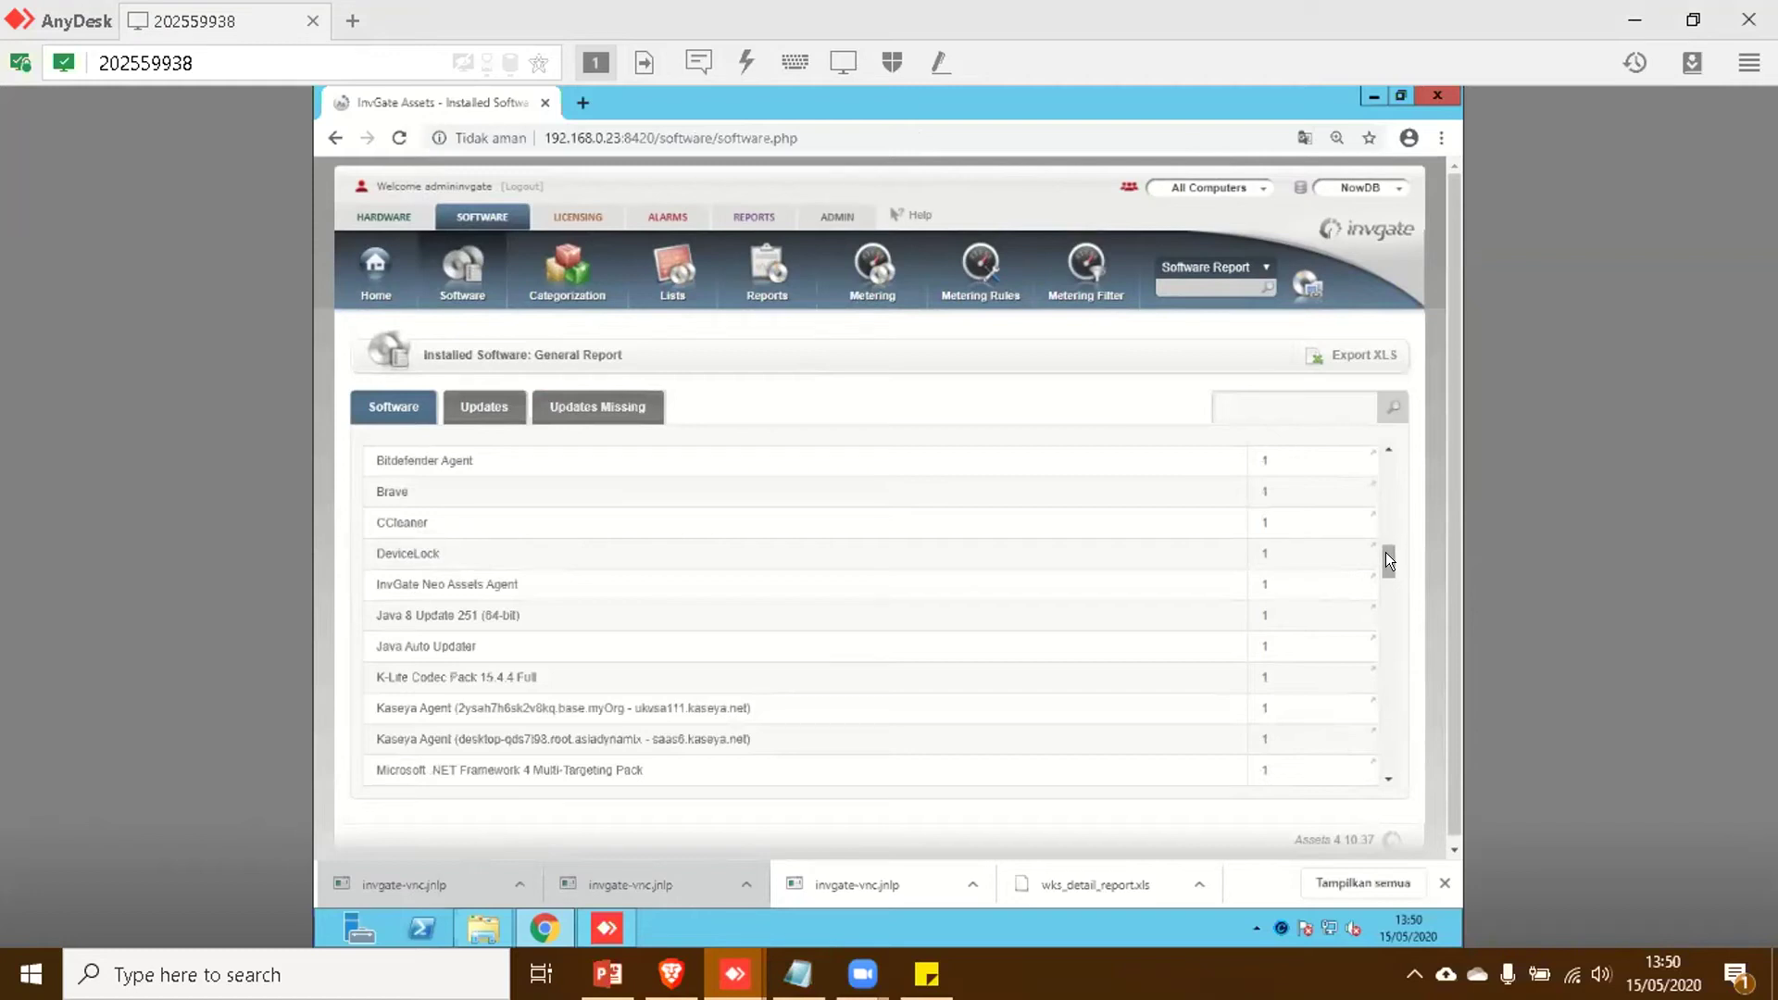
scroll(1385, 552, "up", 8)
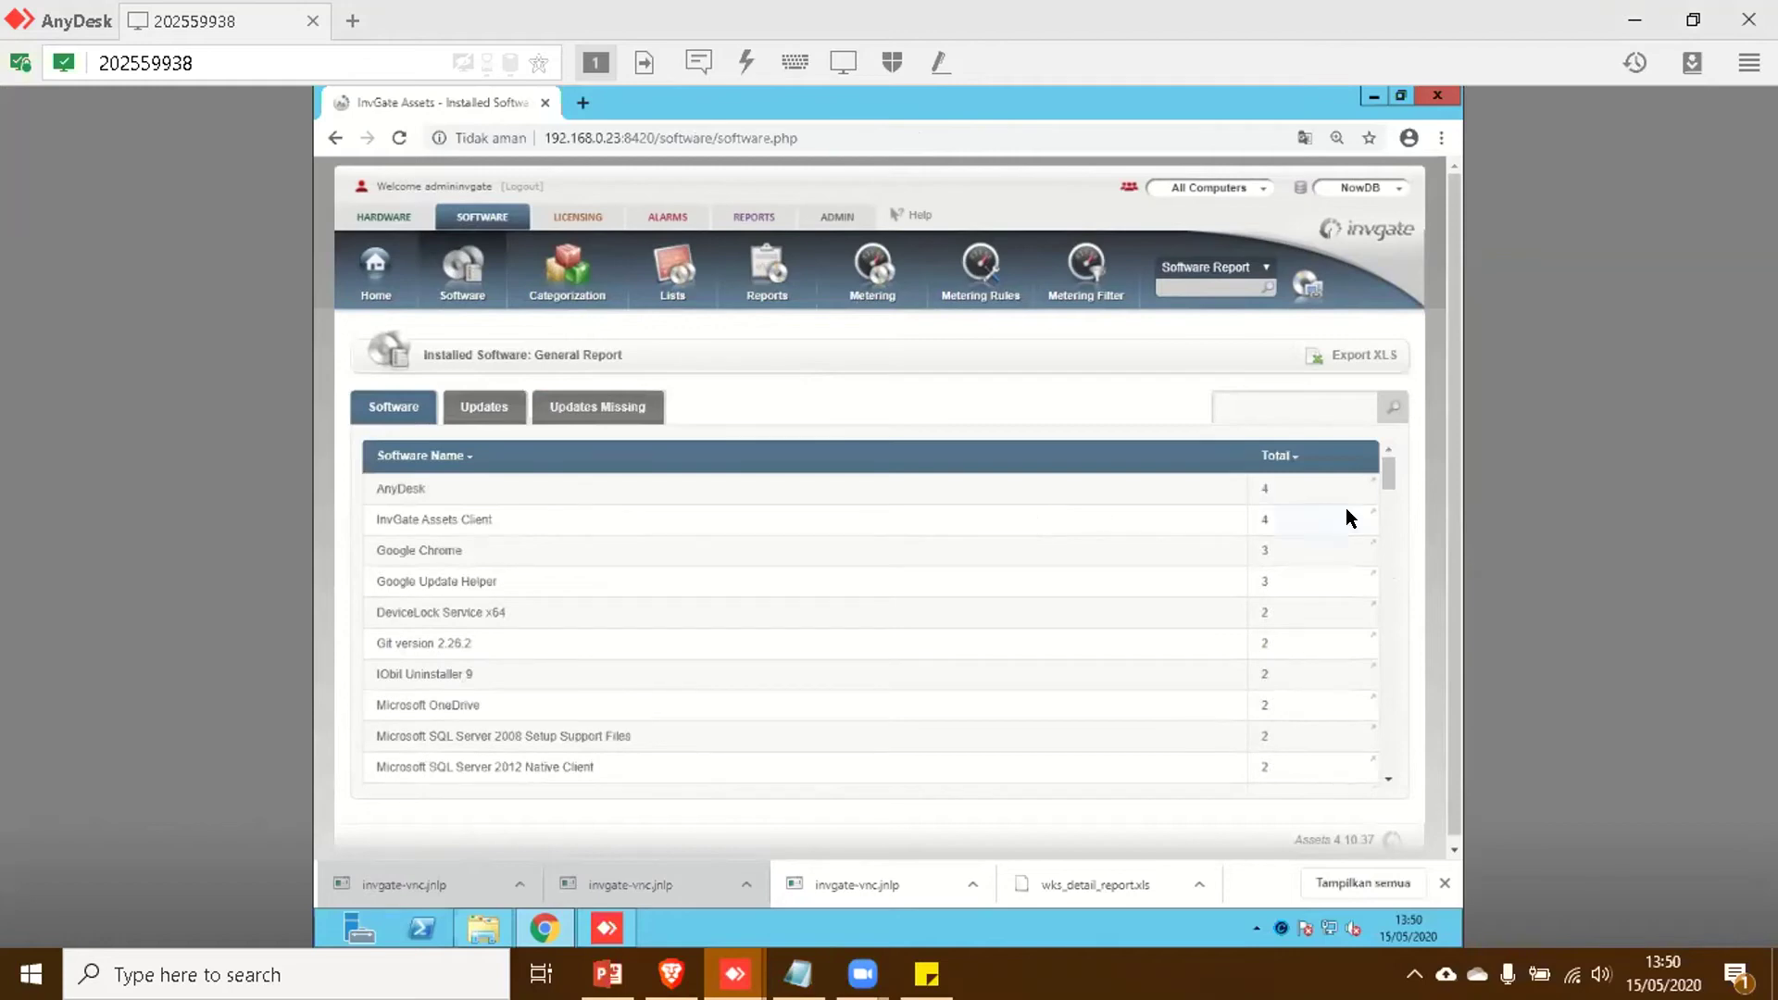
Step: View the AnyDesk report's four workstations, highlight DESKTOP-QDS7L98, then go back
left_click(1263, 488)
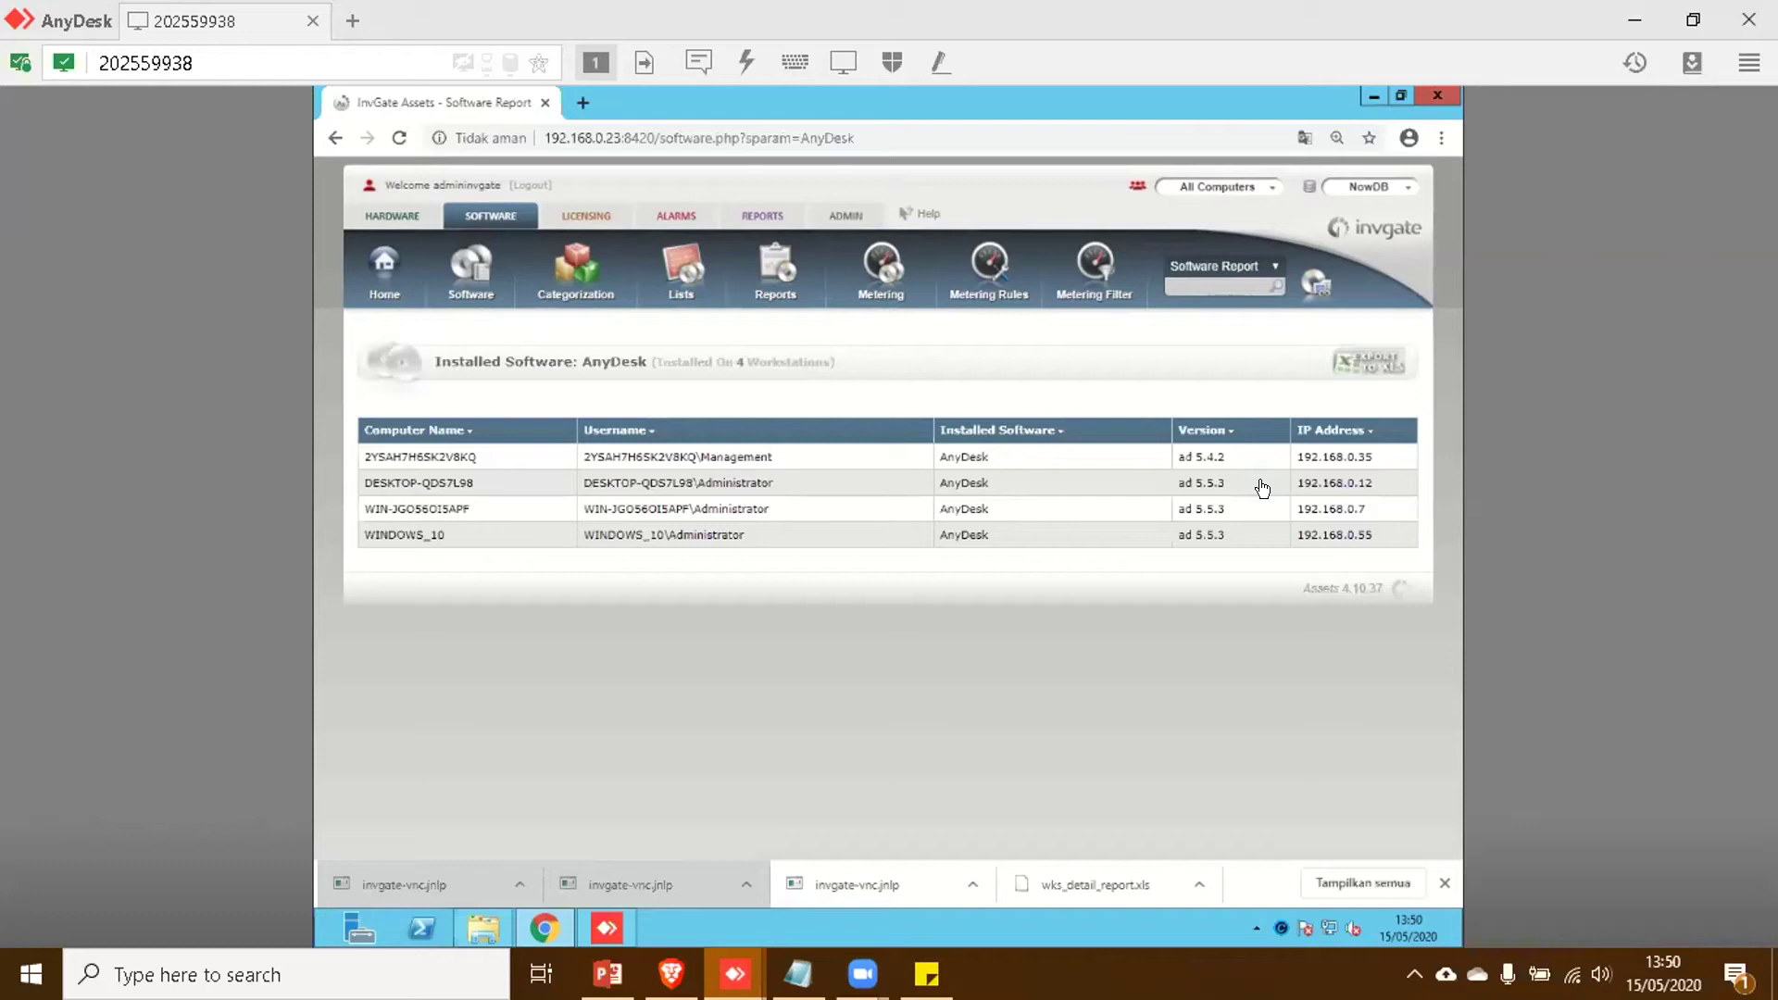
triple_click(778, 480)
left_click_drag(365, 482, 477, 482)
left_click_drag(520, 385, 791, 549)
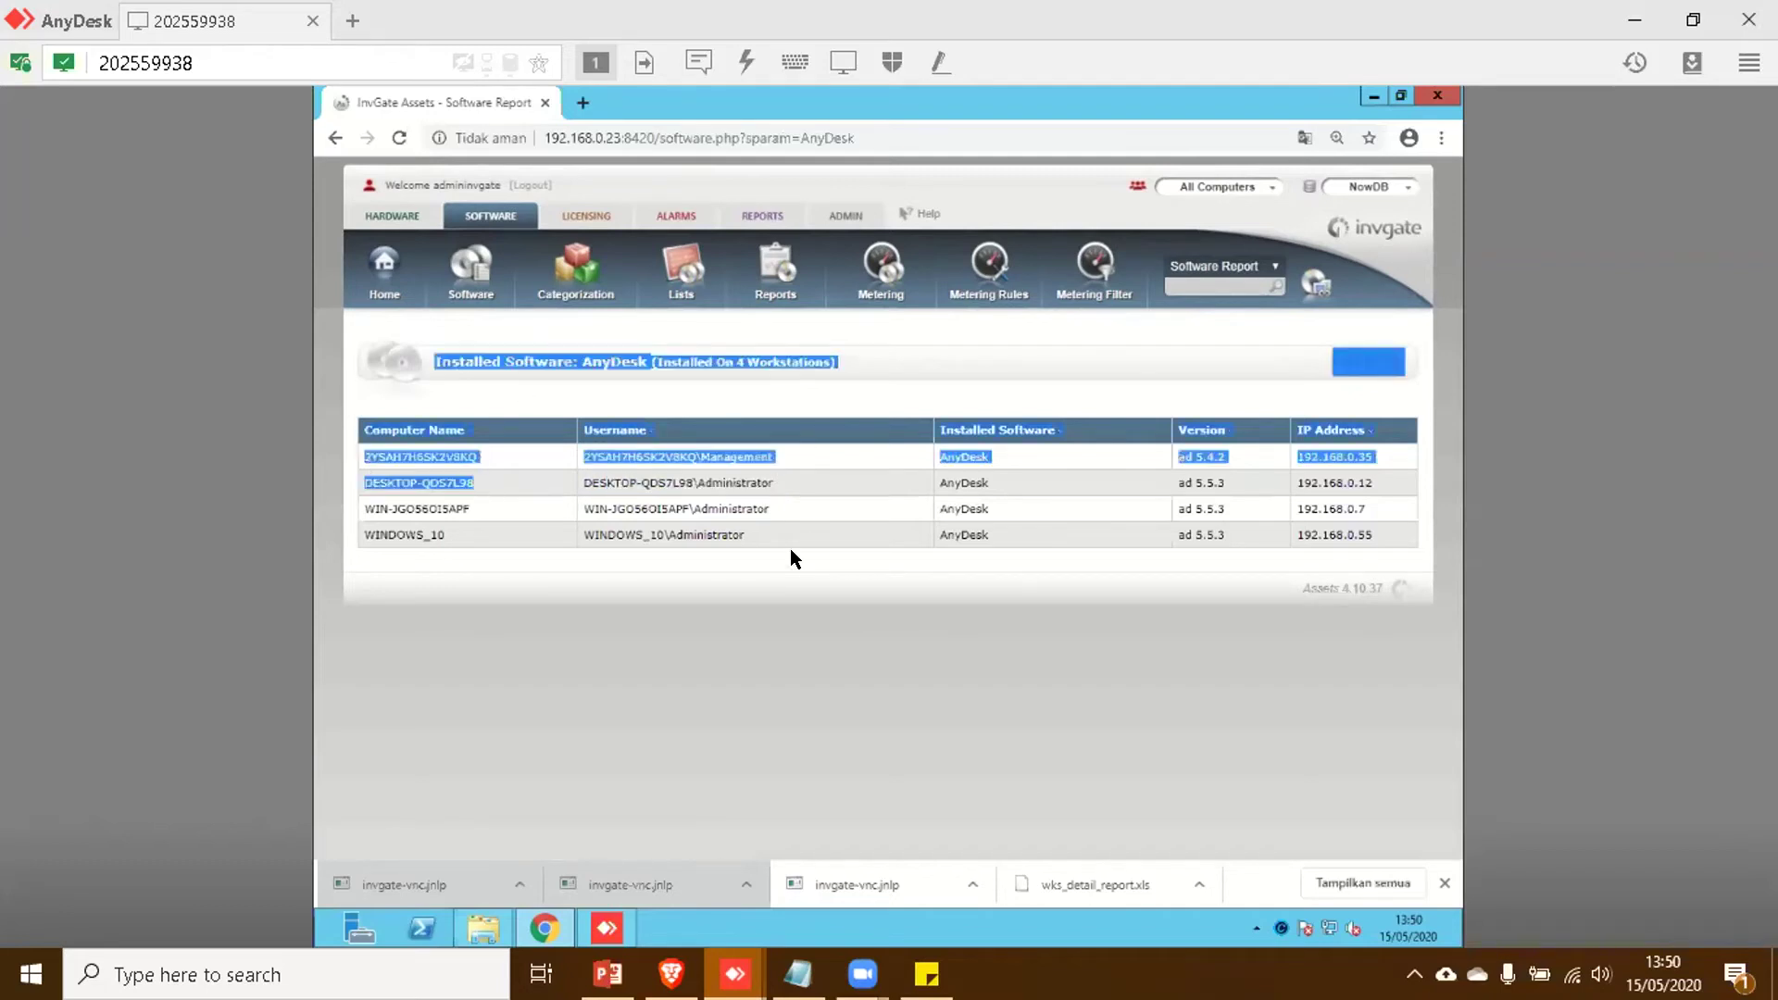
left_click(698, 530)
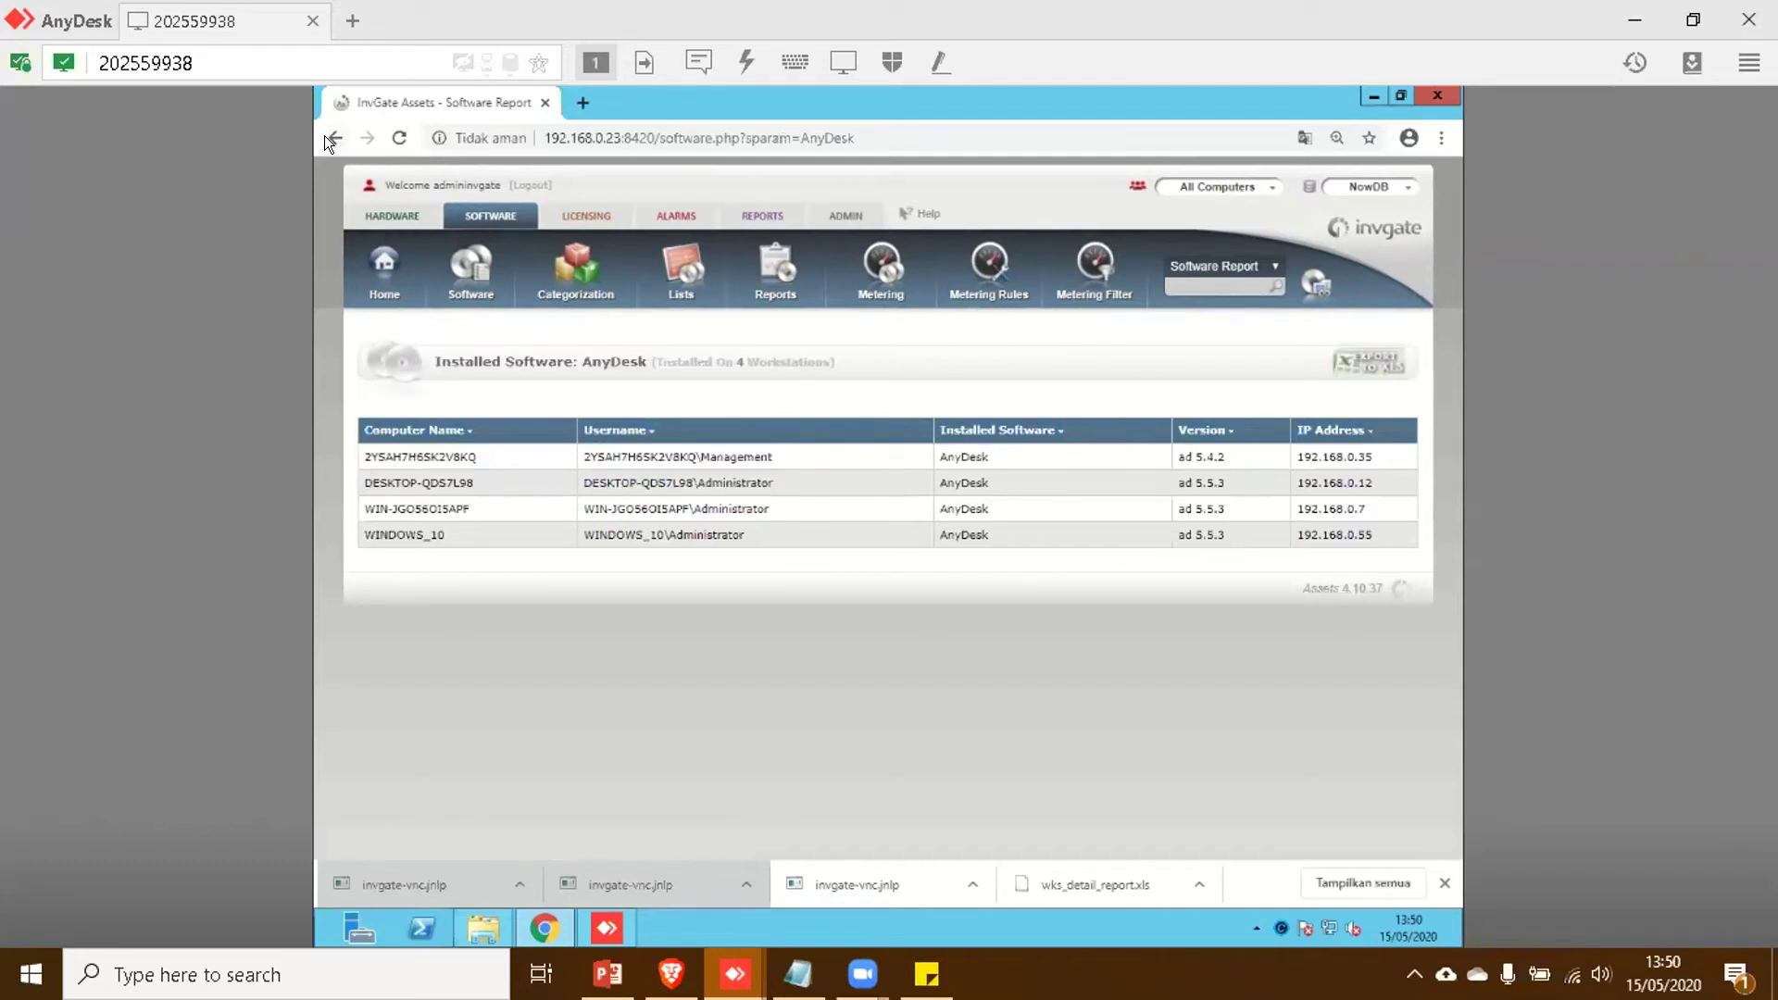
left_click(324, 135)
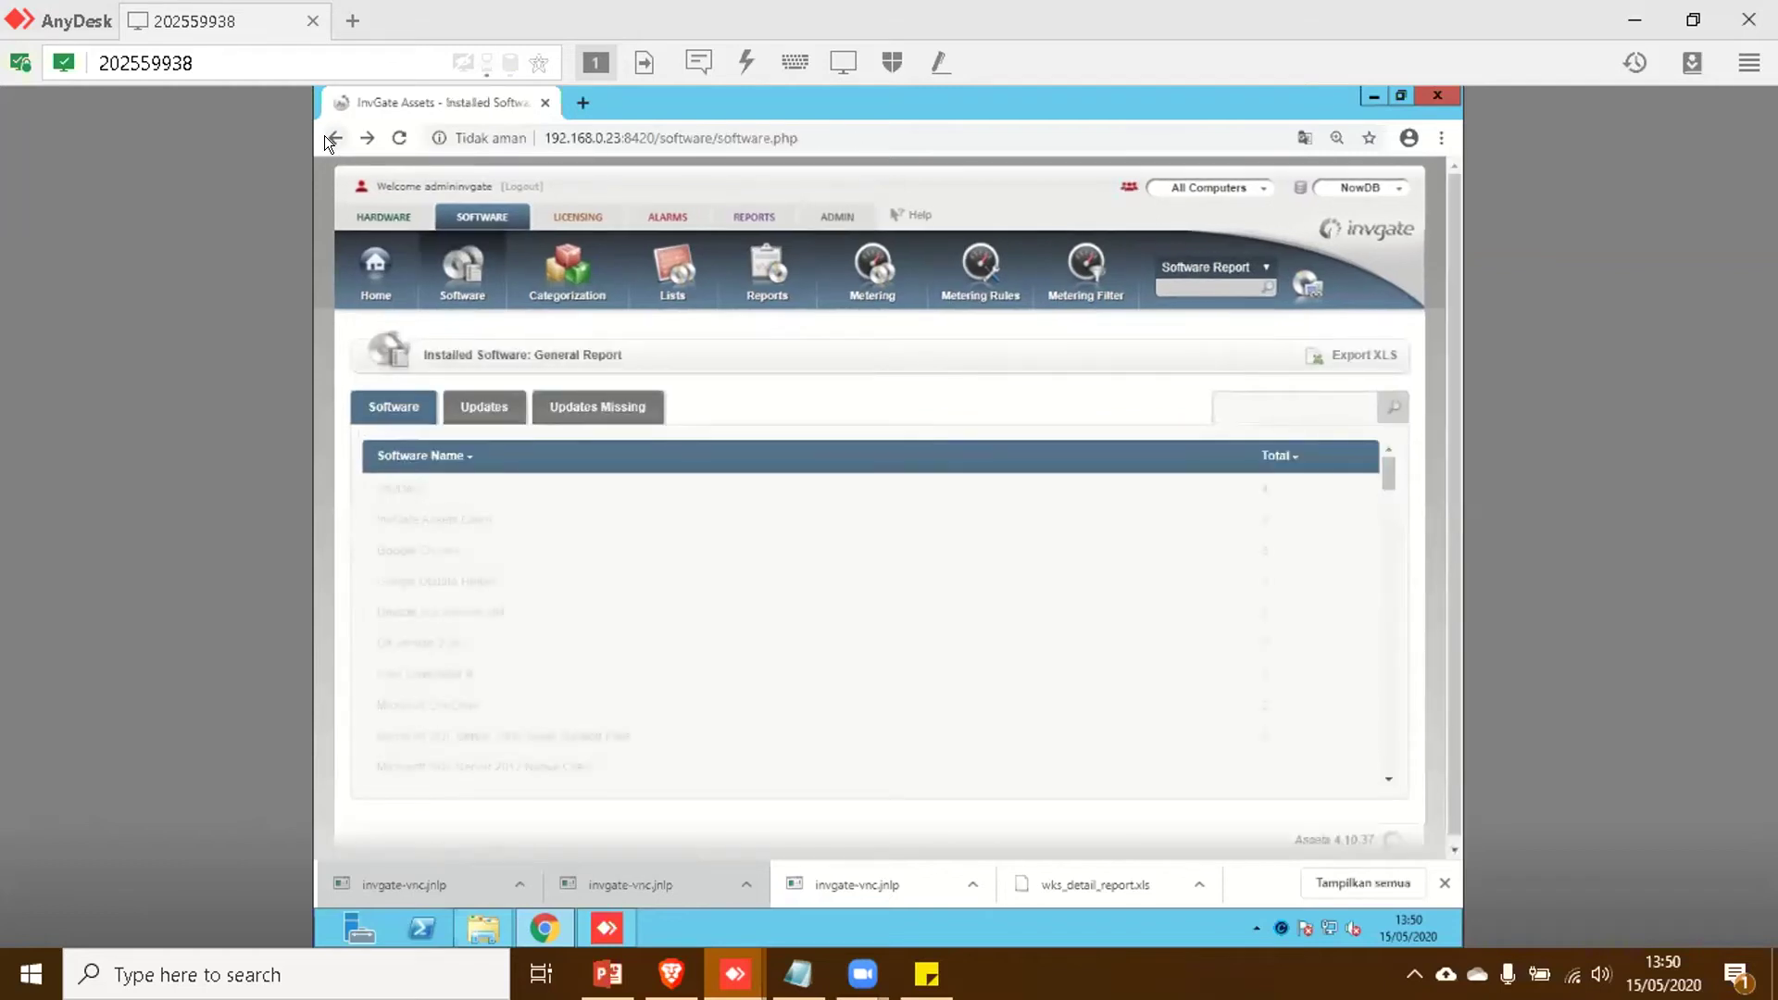
Step: Show the installed Updates list and scroll through it
left_click(480, 398)
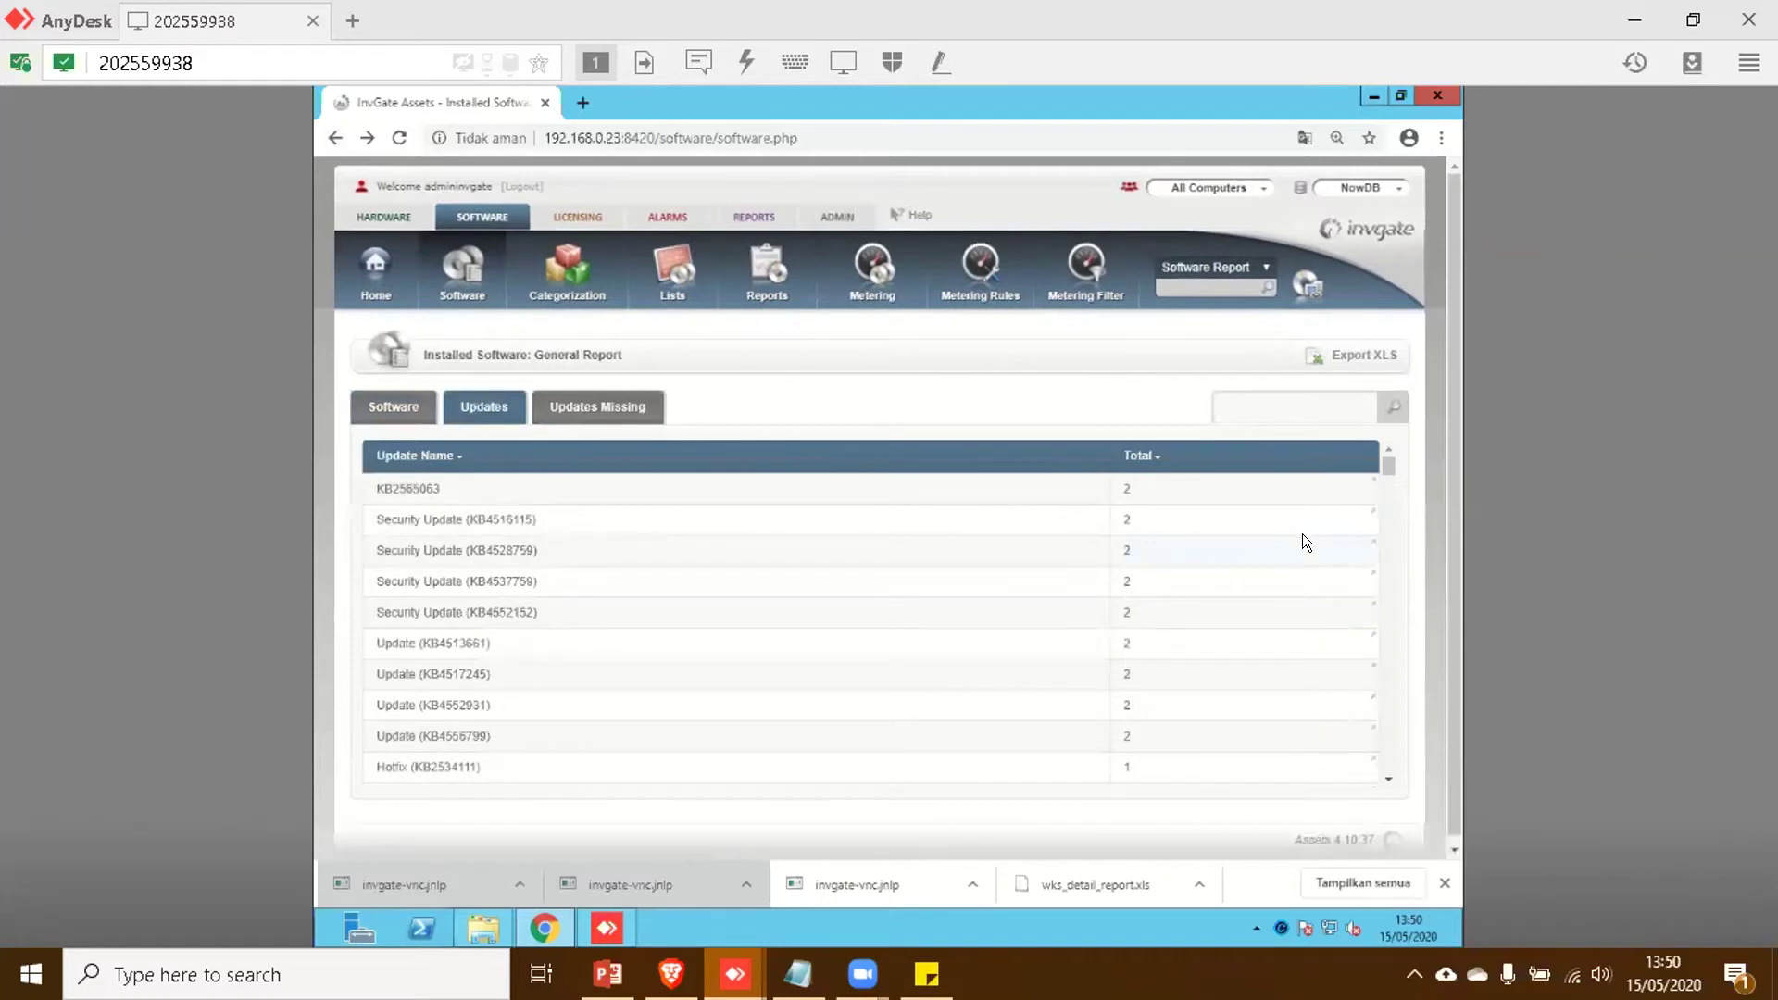
scroll(1302, 535, "down", 3)
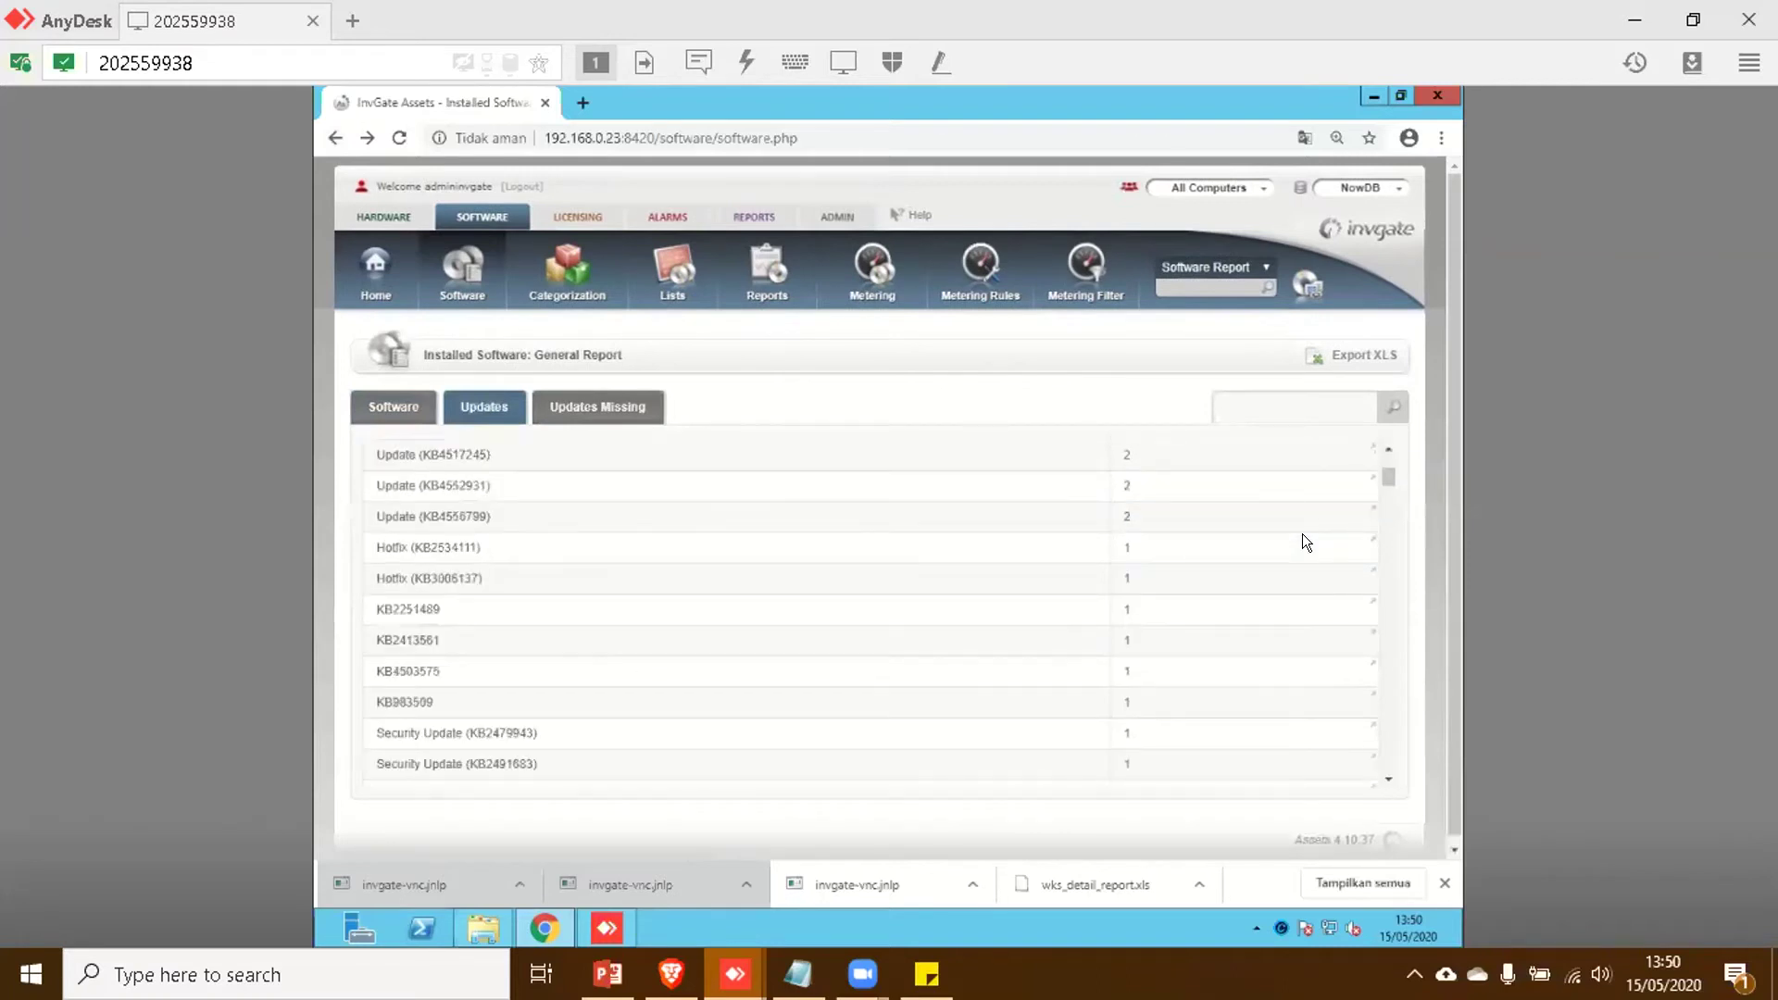
scroll(1302, 534, "up", 3)
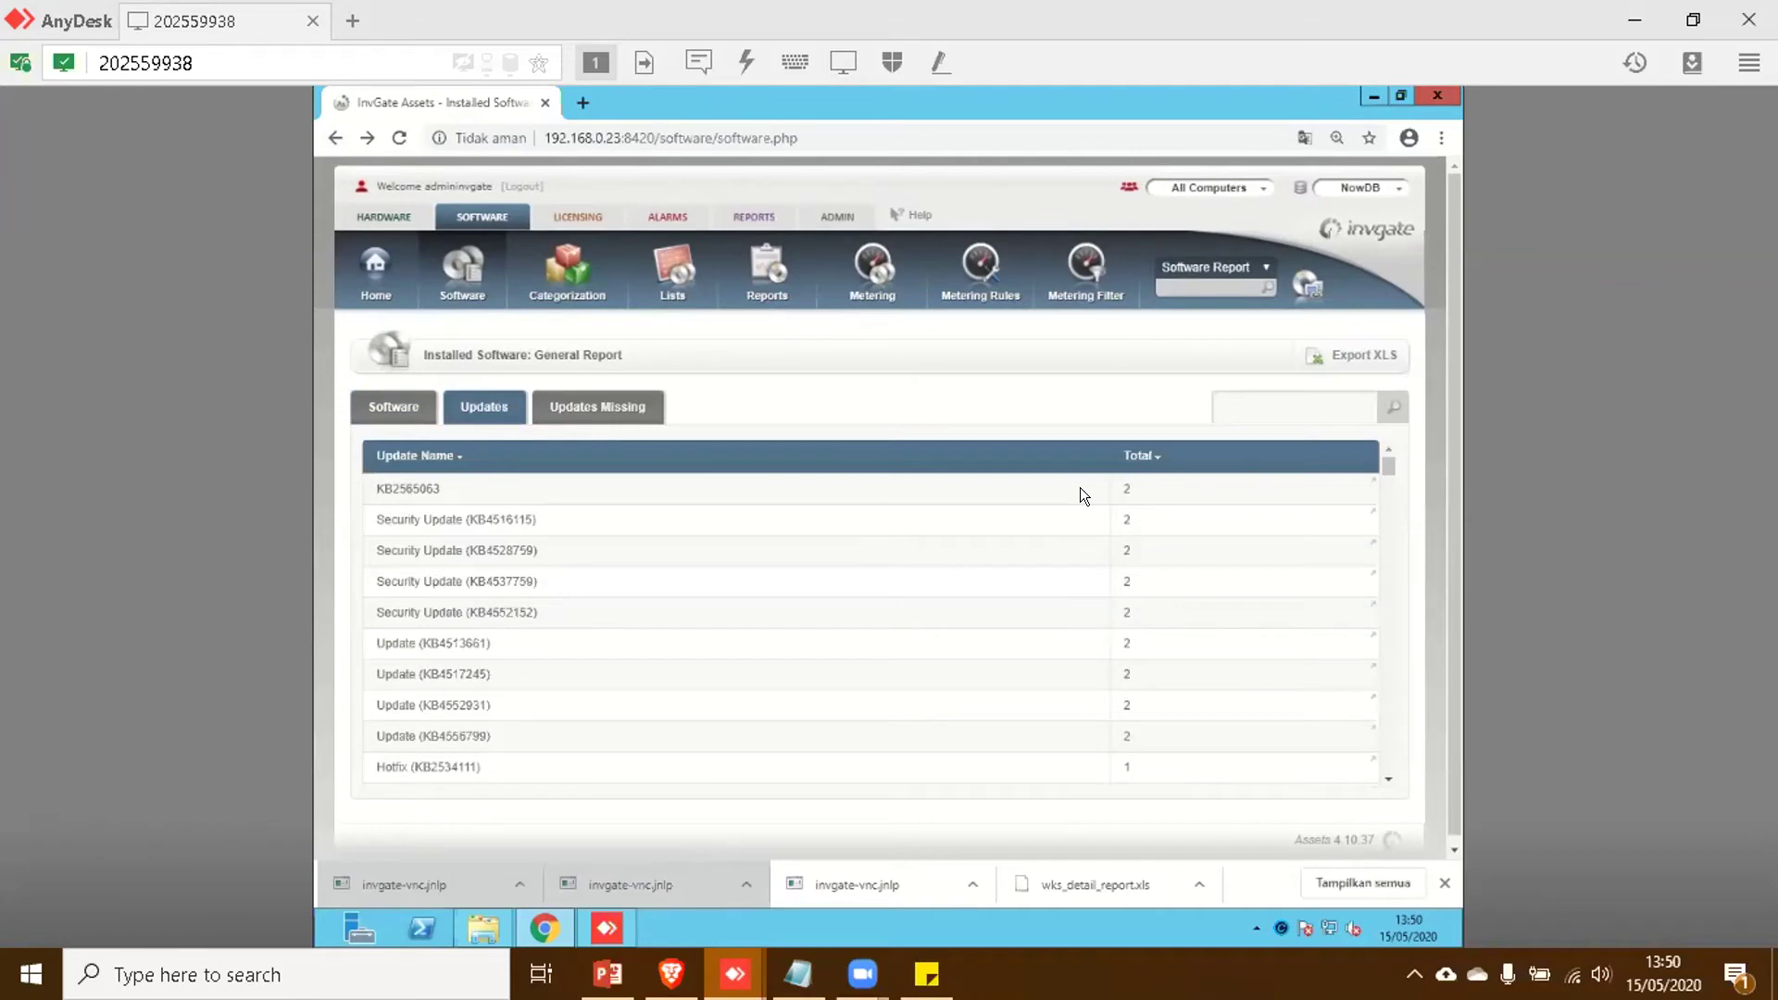
scroll(1139, 483, "down", 5)
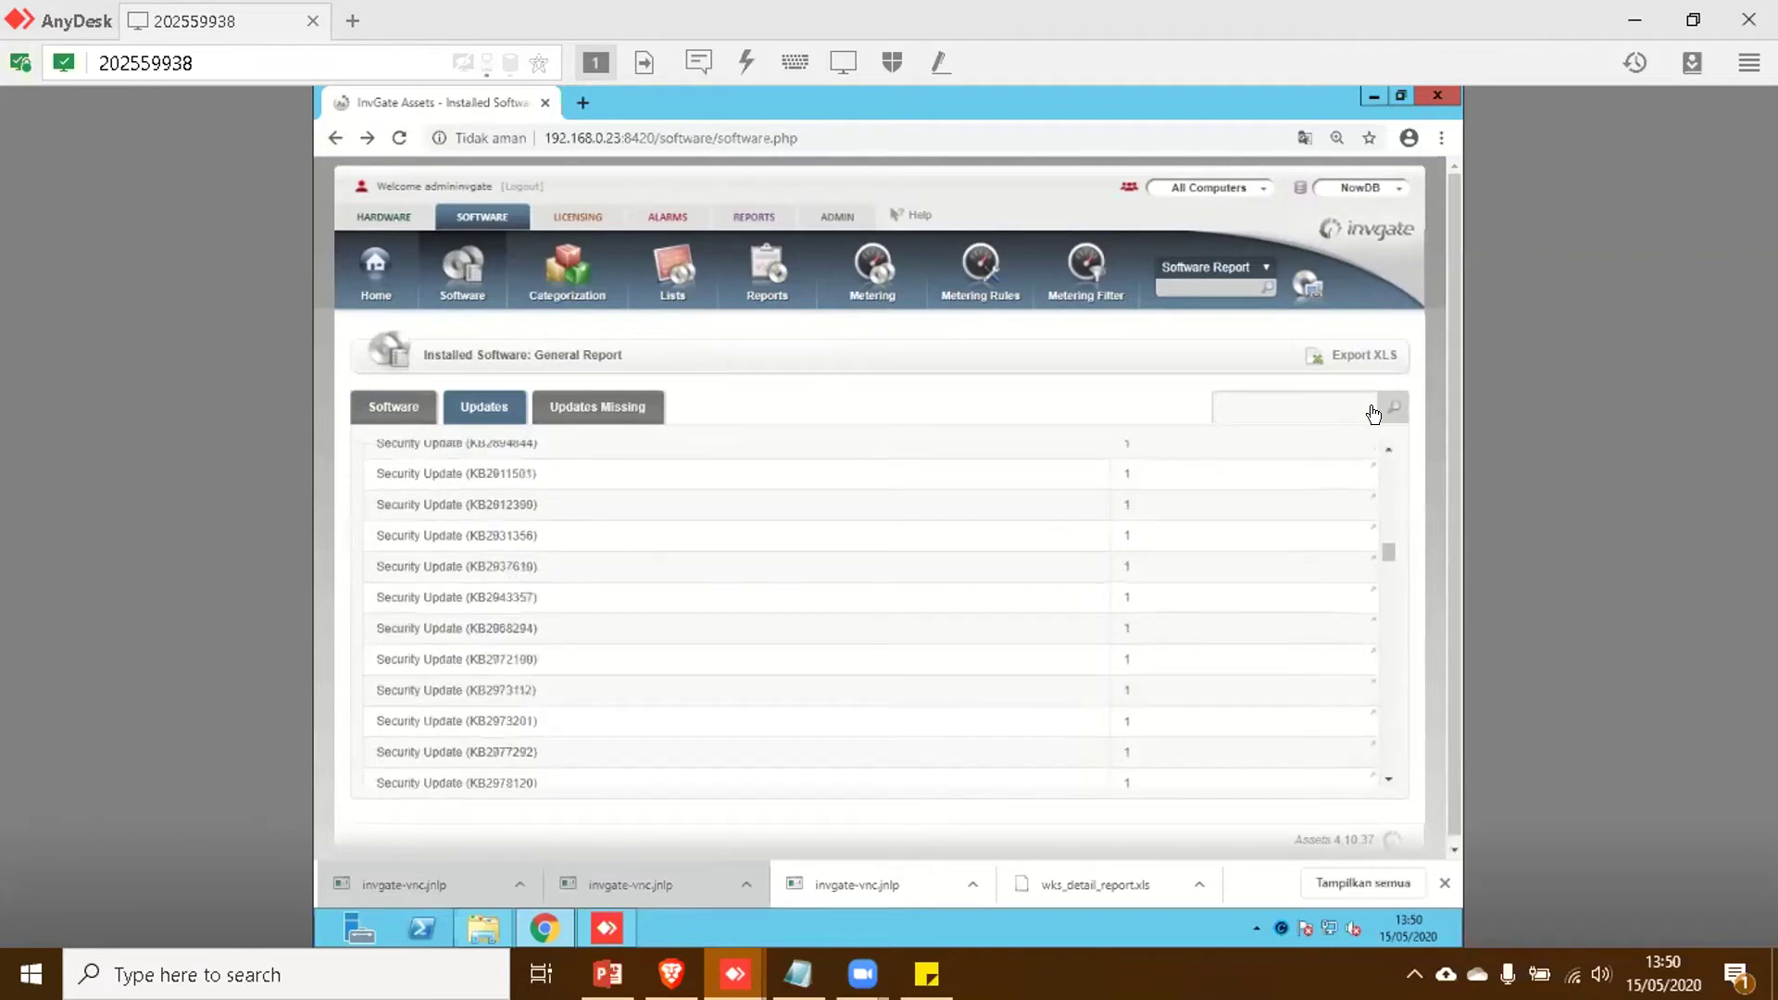
scroll(413, 444, "up", 2)
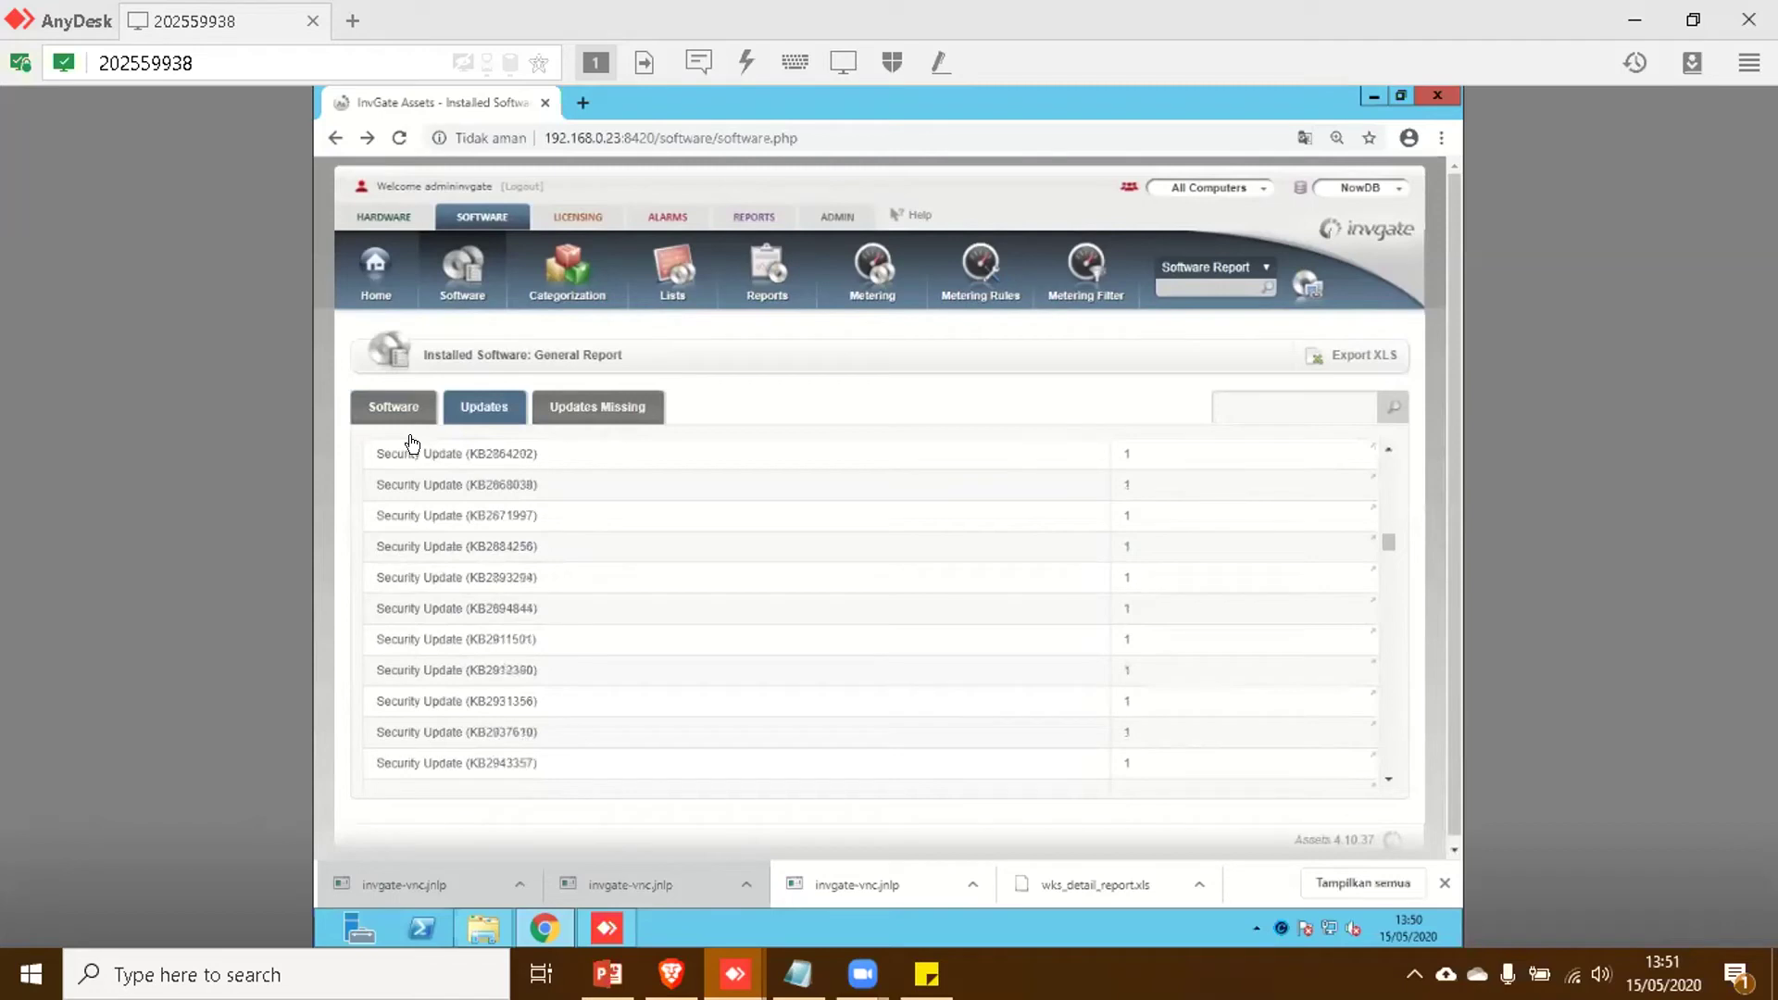
Step: Check the two workstations with KB2565063 on its Update Report, then return to the General Report
key("alt+Right")
left_click_drag(364, 444, 1360, 478)
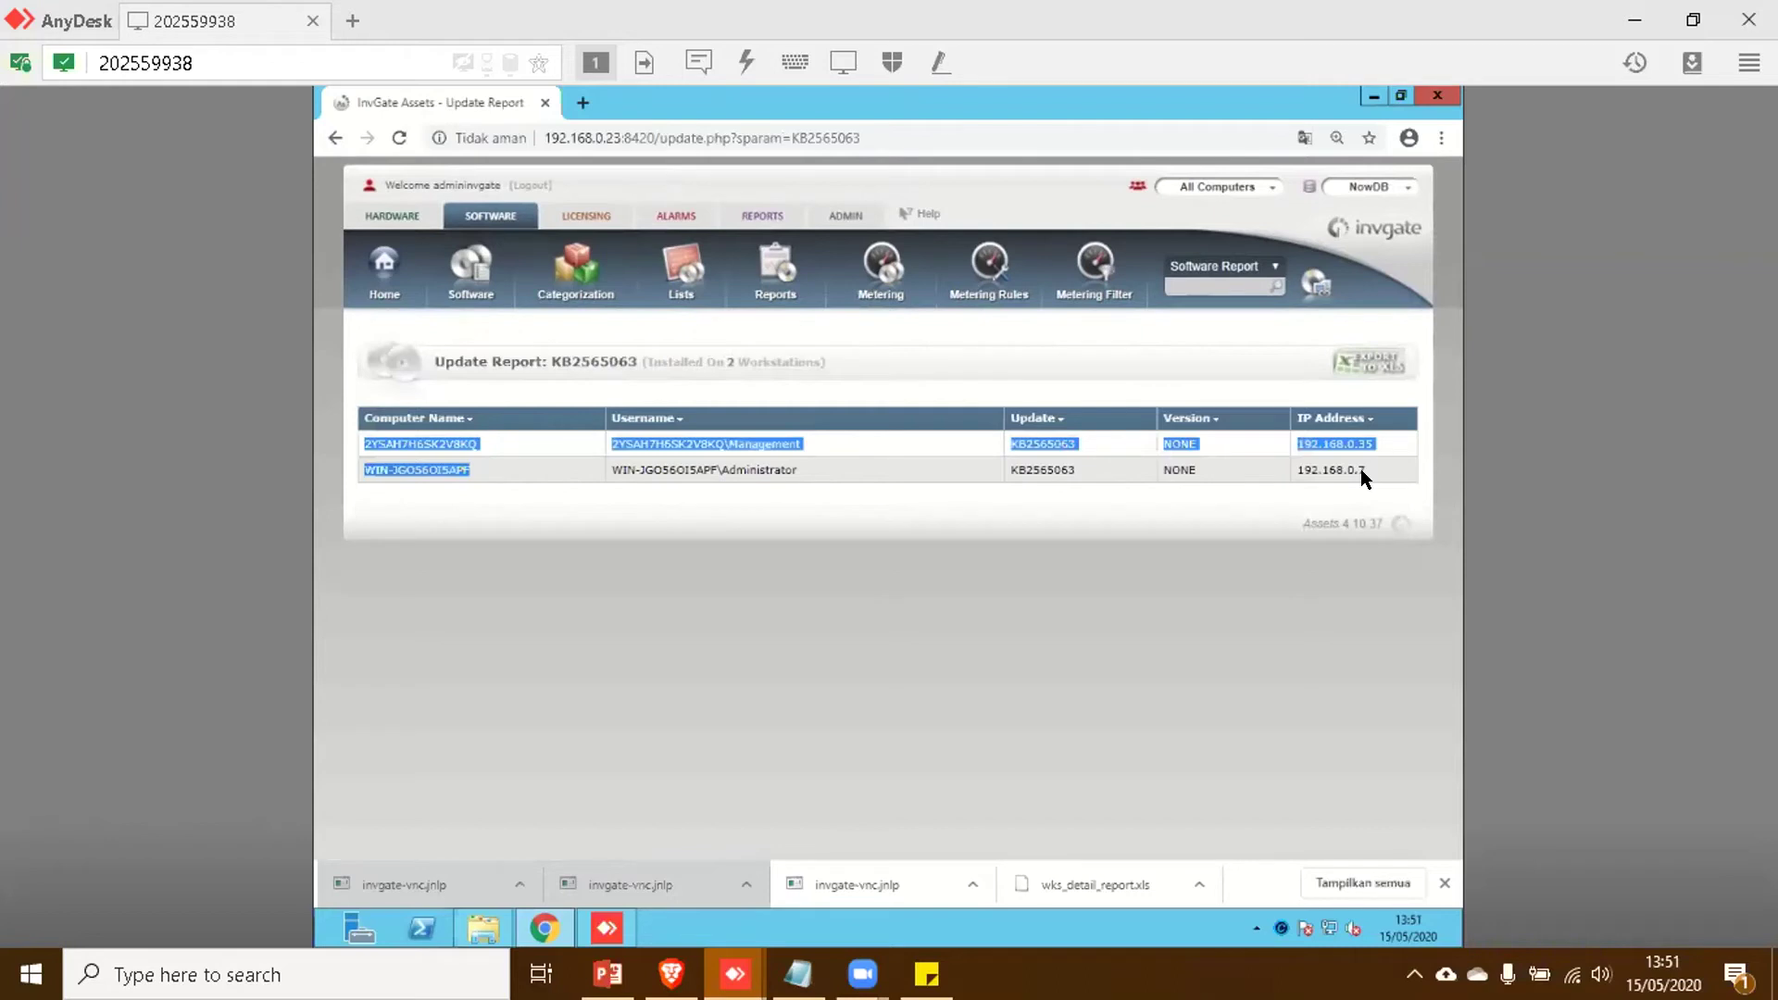
left_click(1360, 468)
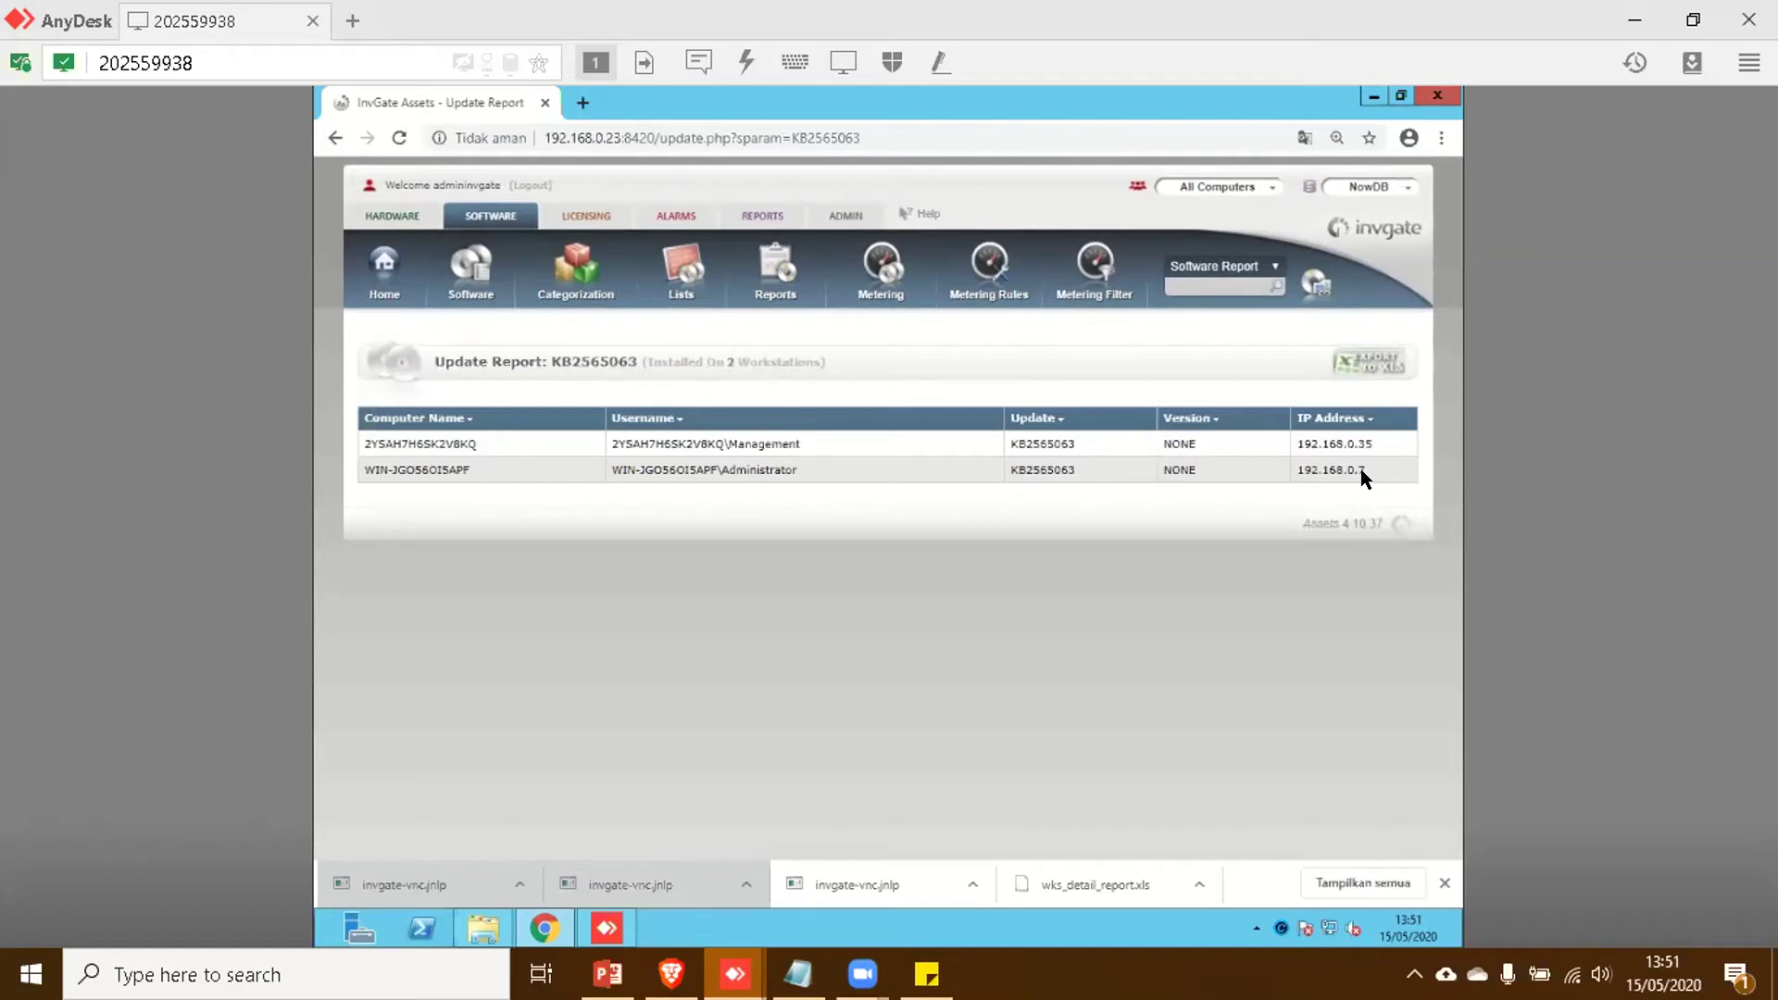
key("alt+Left")
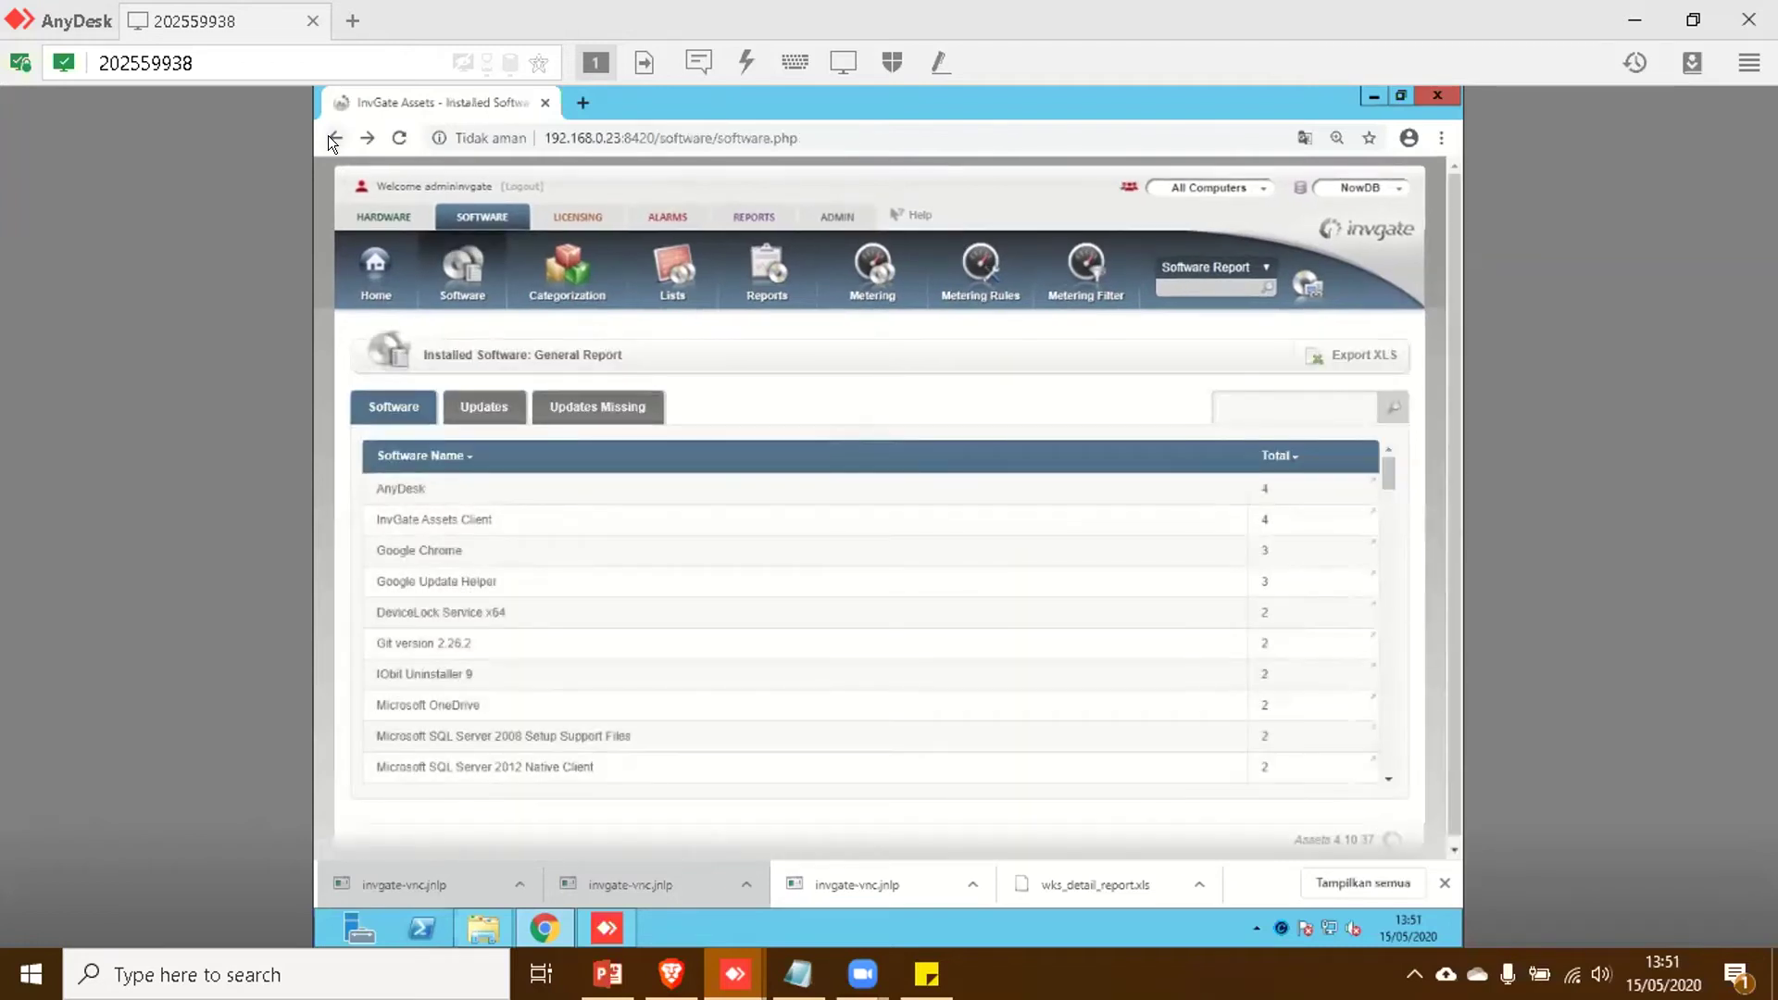
Step: Export the installed software list from the General Report as Software List.xls
left_click(1371, 348)
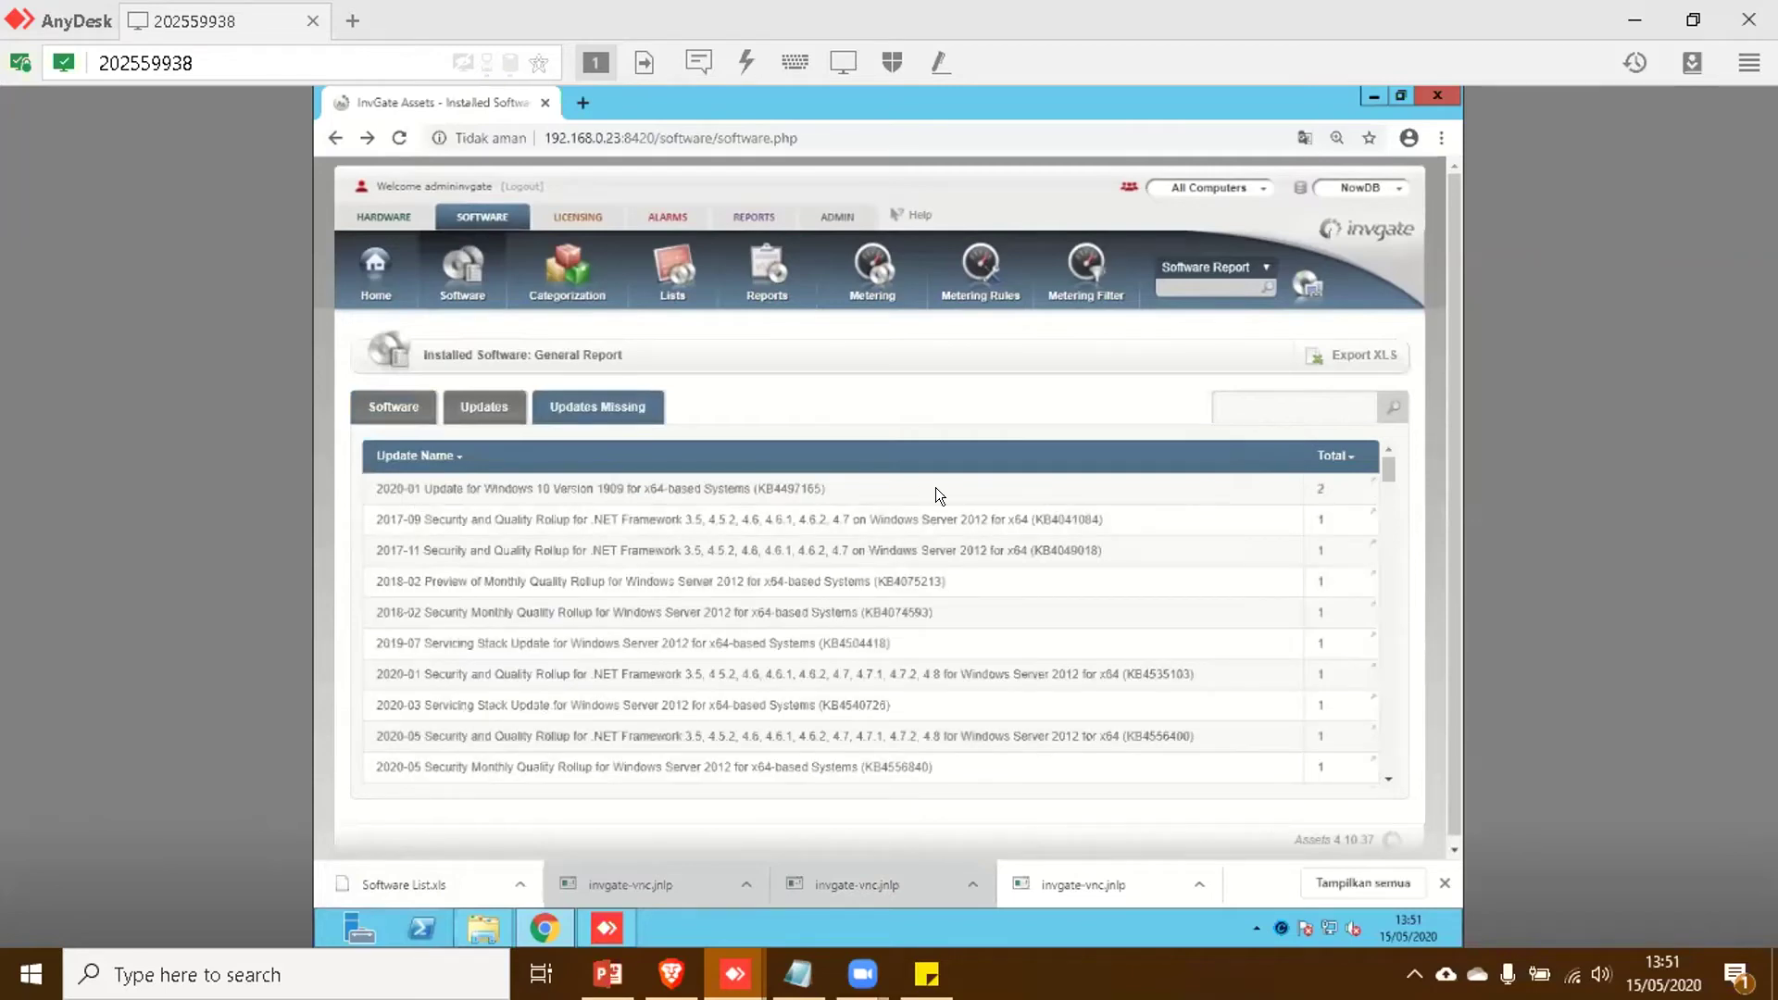
Step: Open the KB4497165 Update Missing Report and review its two affected workstations
left_click(1313, 478)
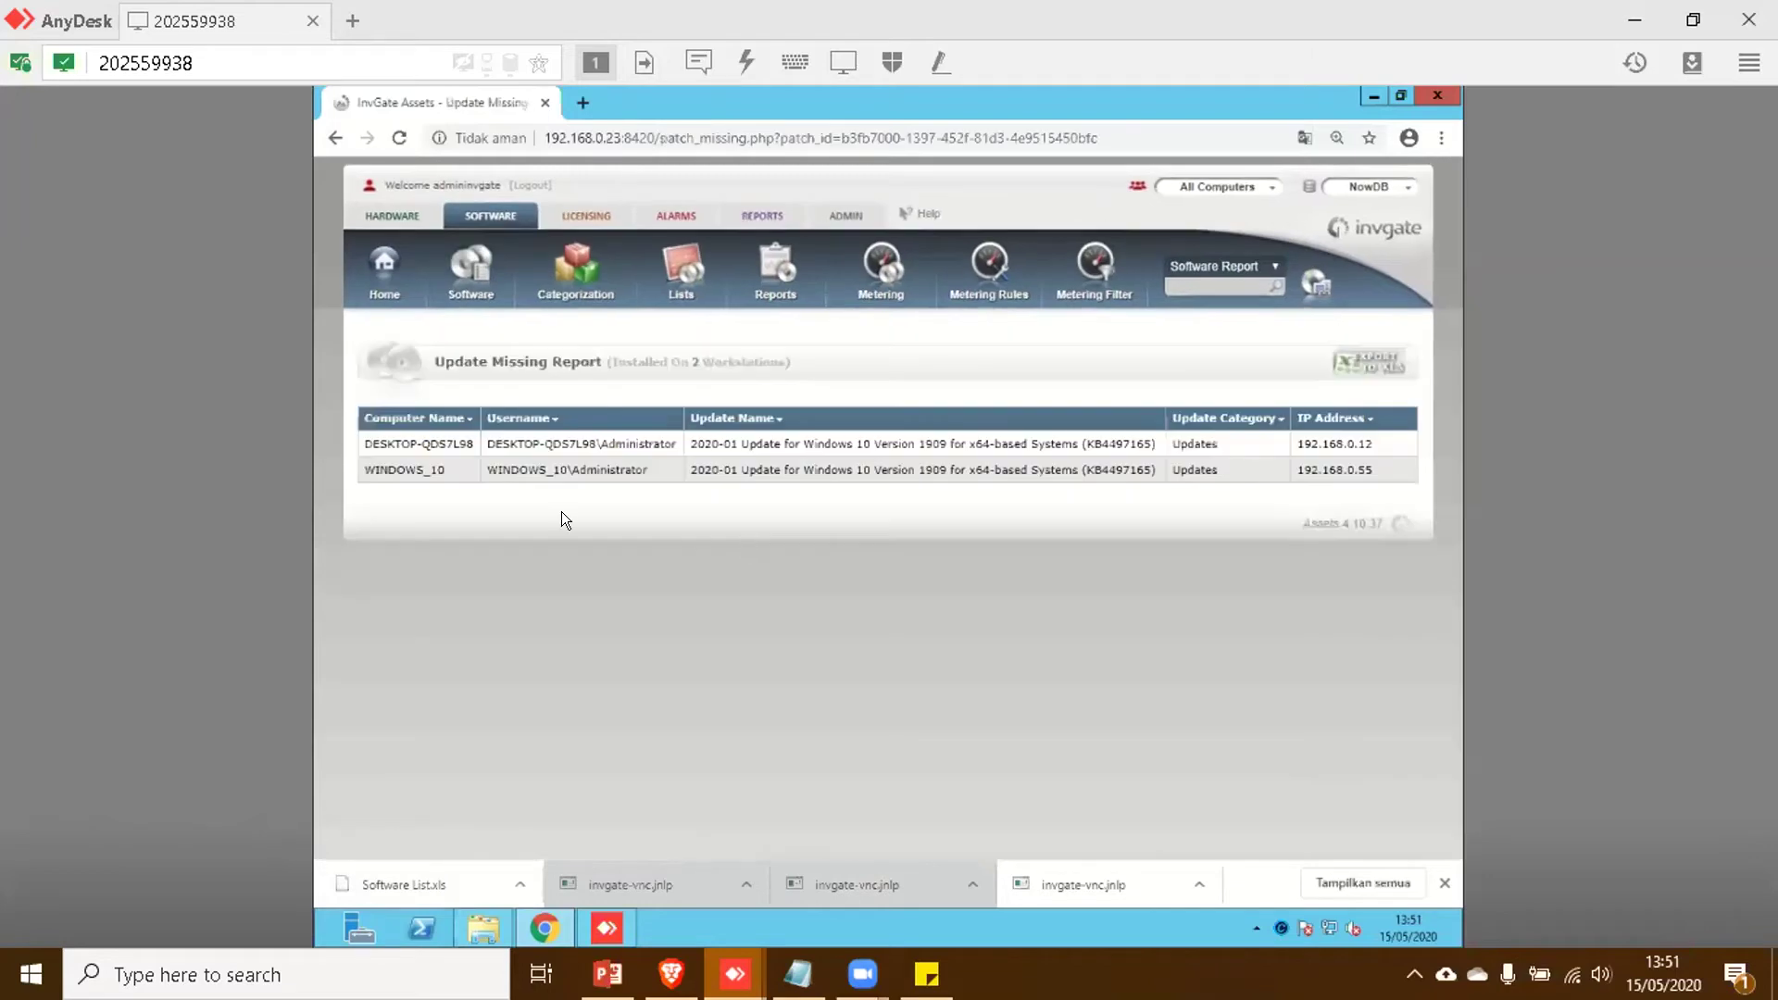
left_click_drag(432, 454, 429, 446)
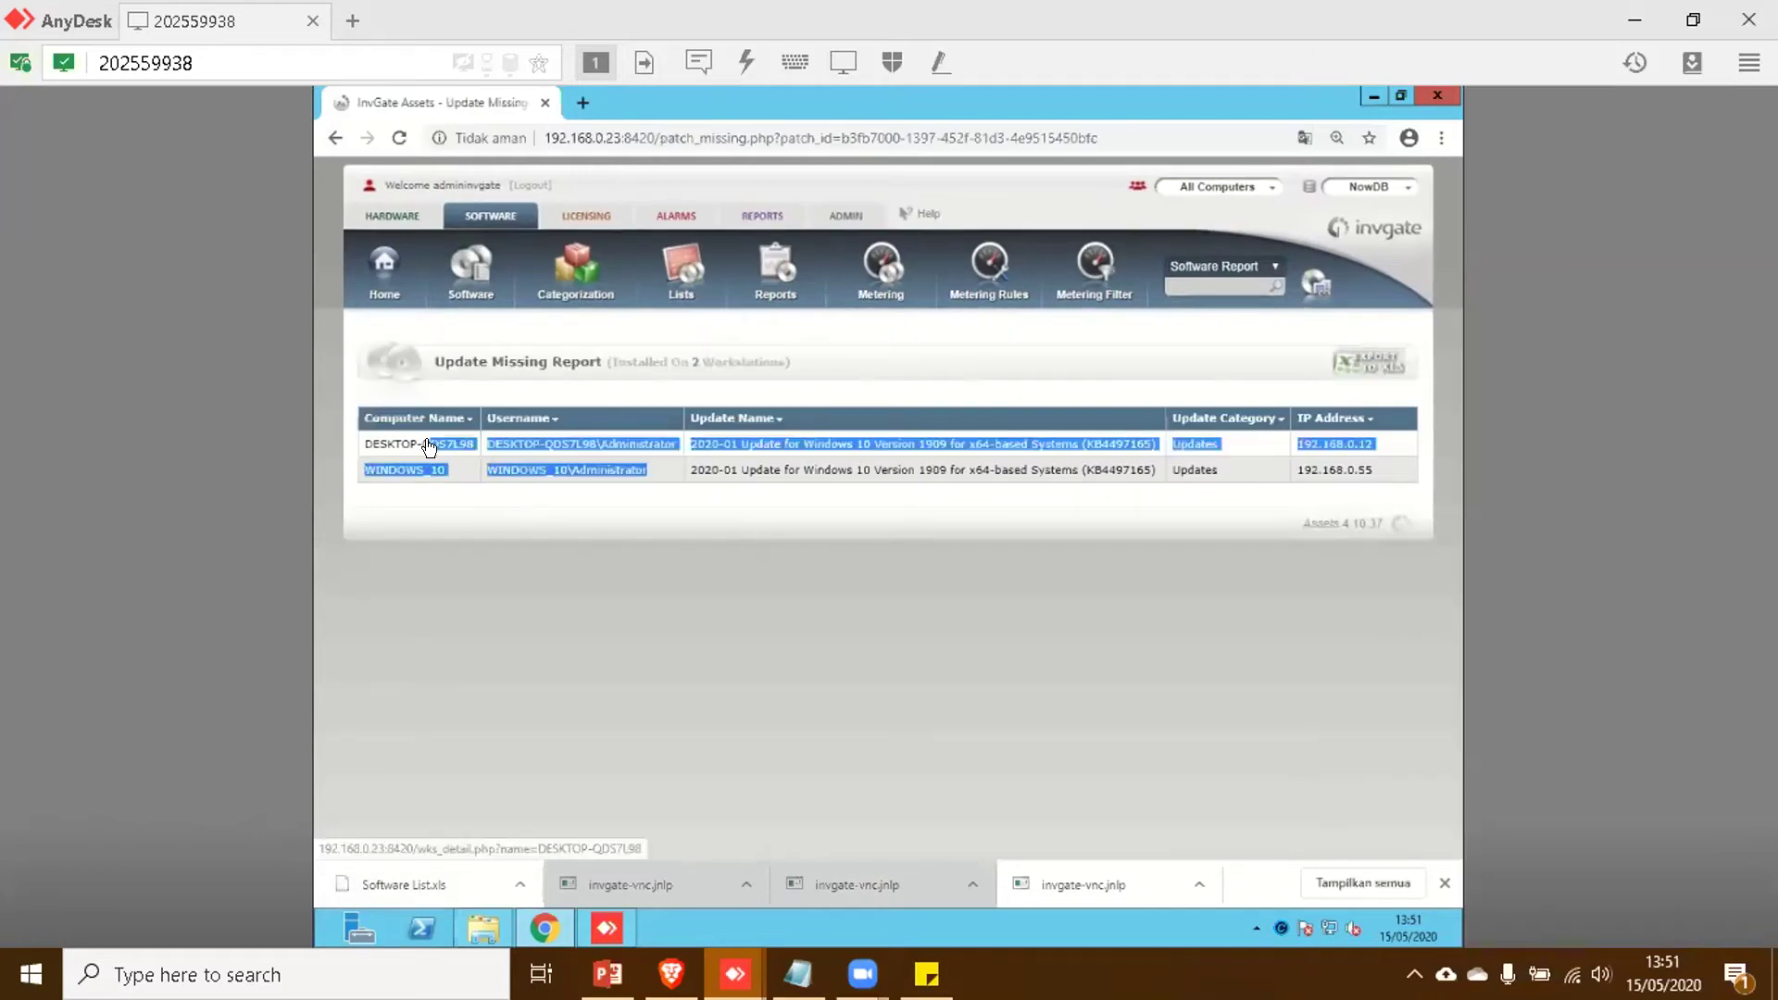
left_click(889, 482)
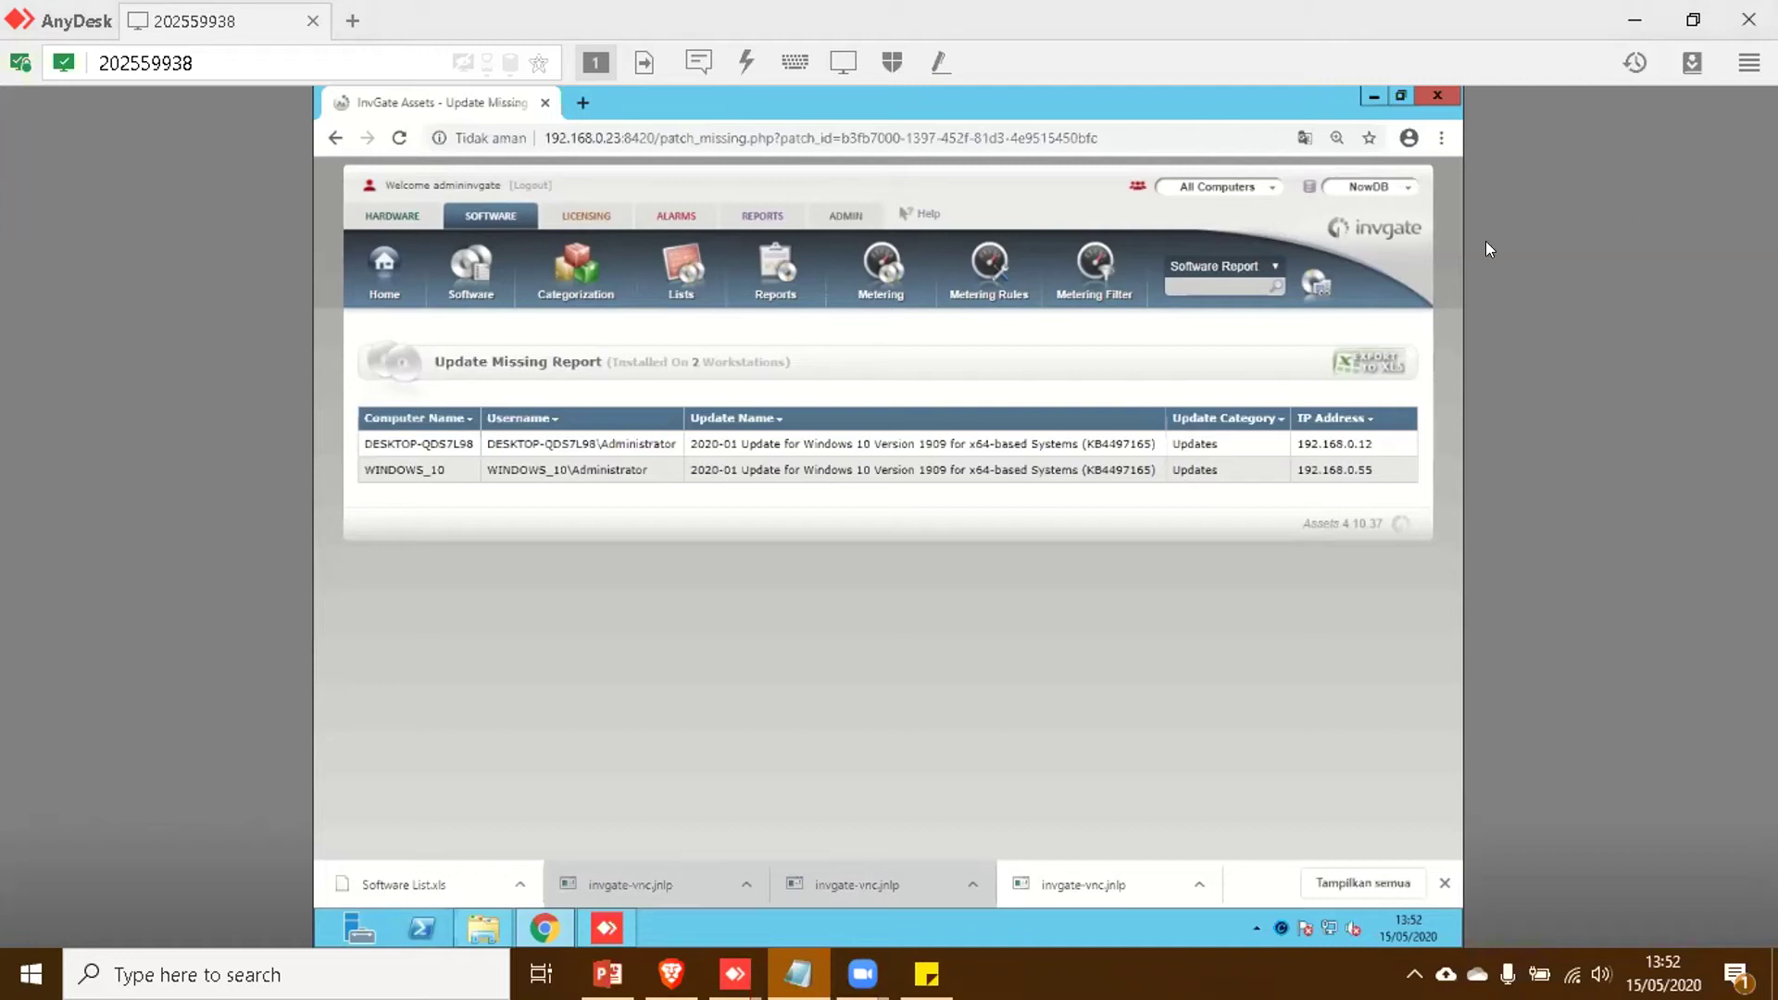
left_click(832, 218)
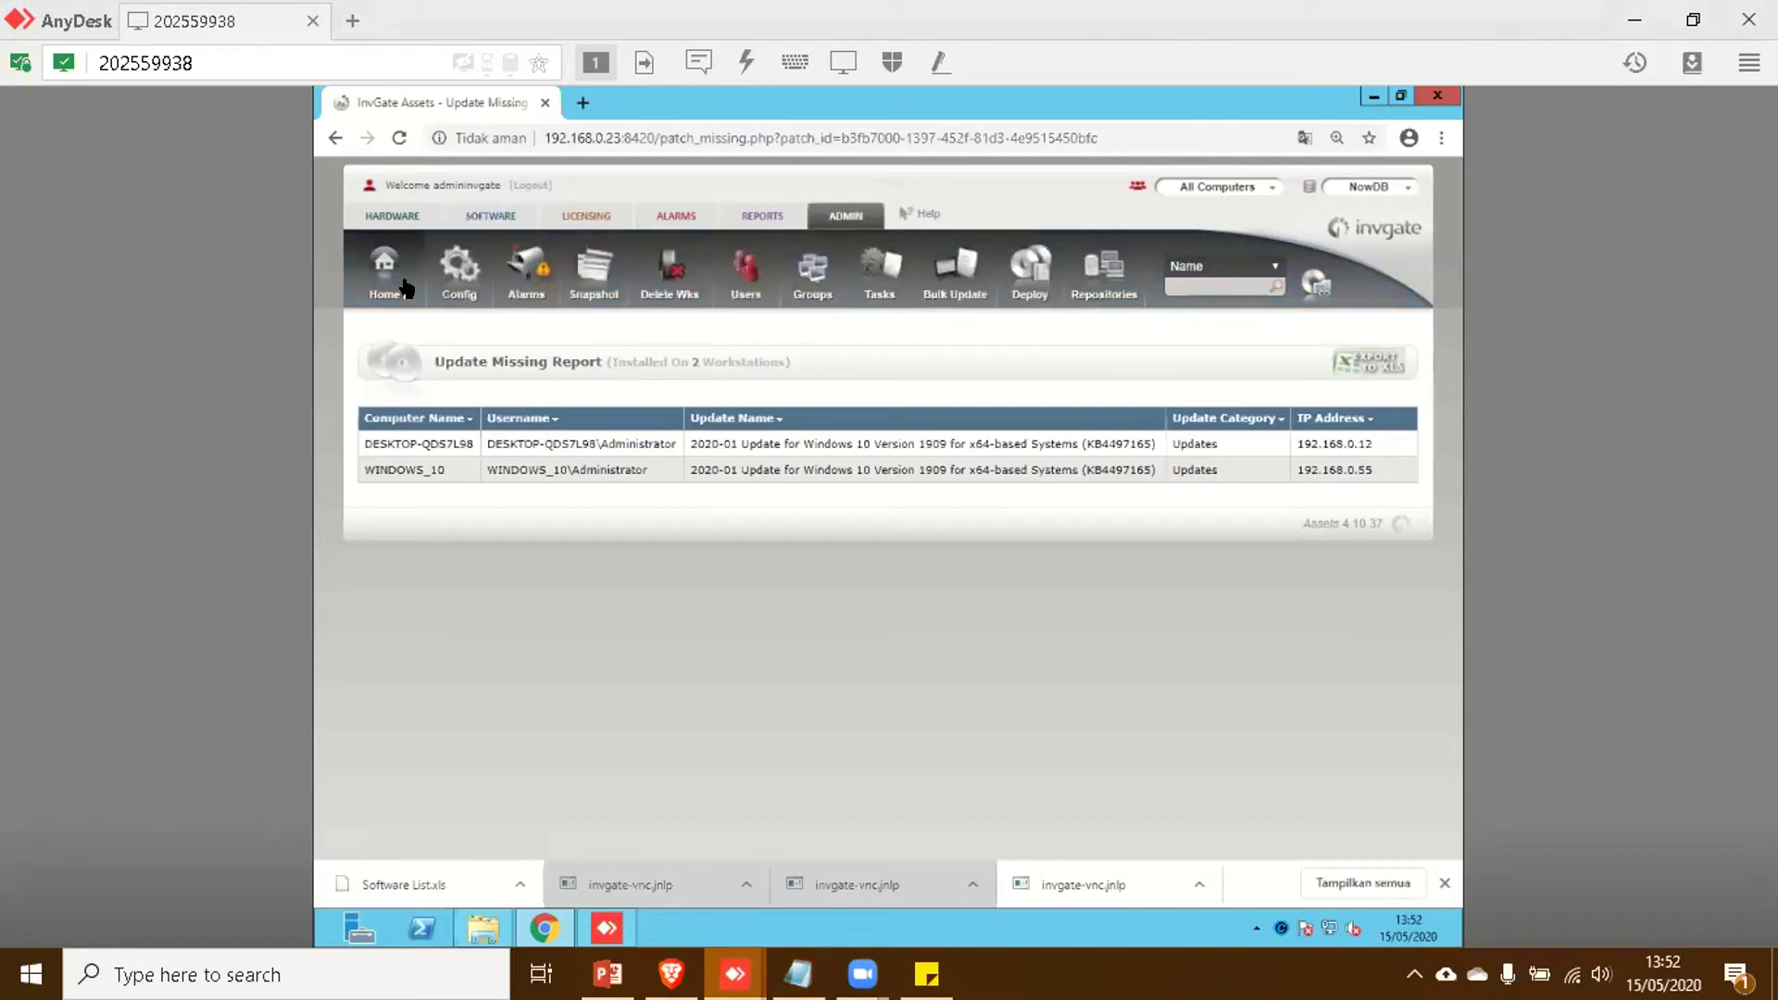
left_click(447, 280)
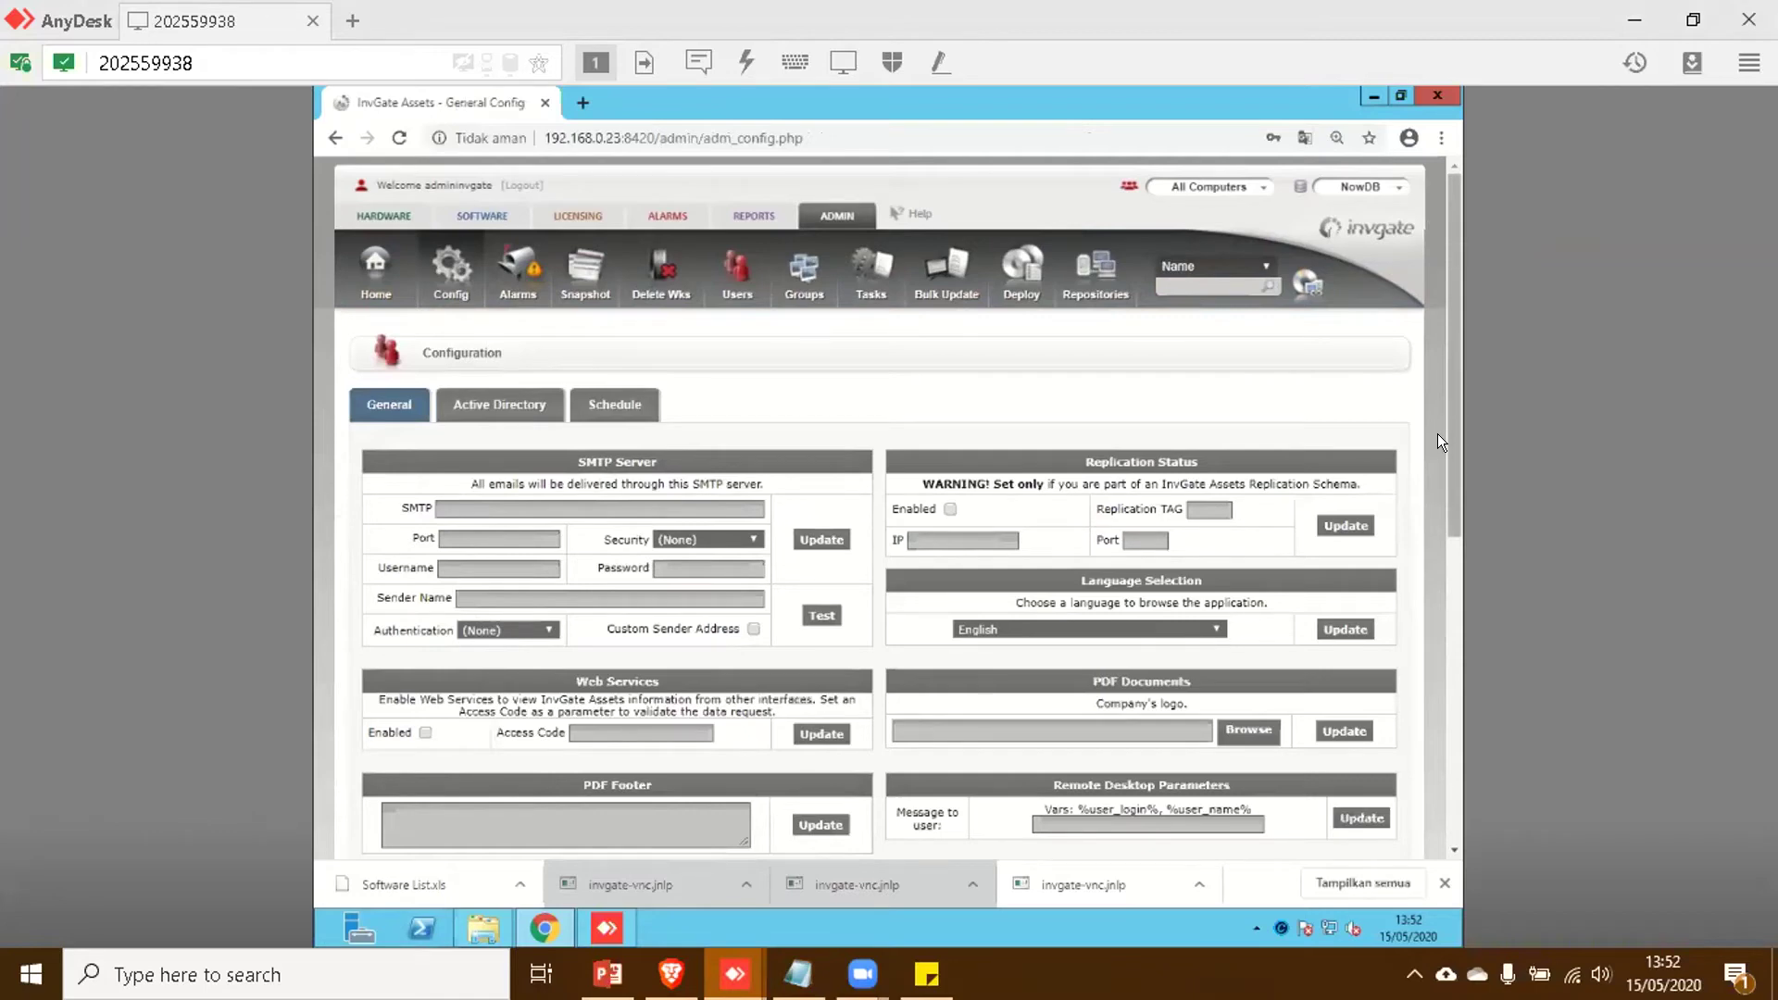
left_click_drag(1443, 431, 1445, 434)
scroll(536, 452, "down", 1)
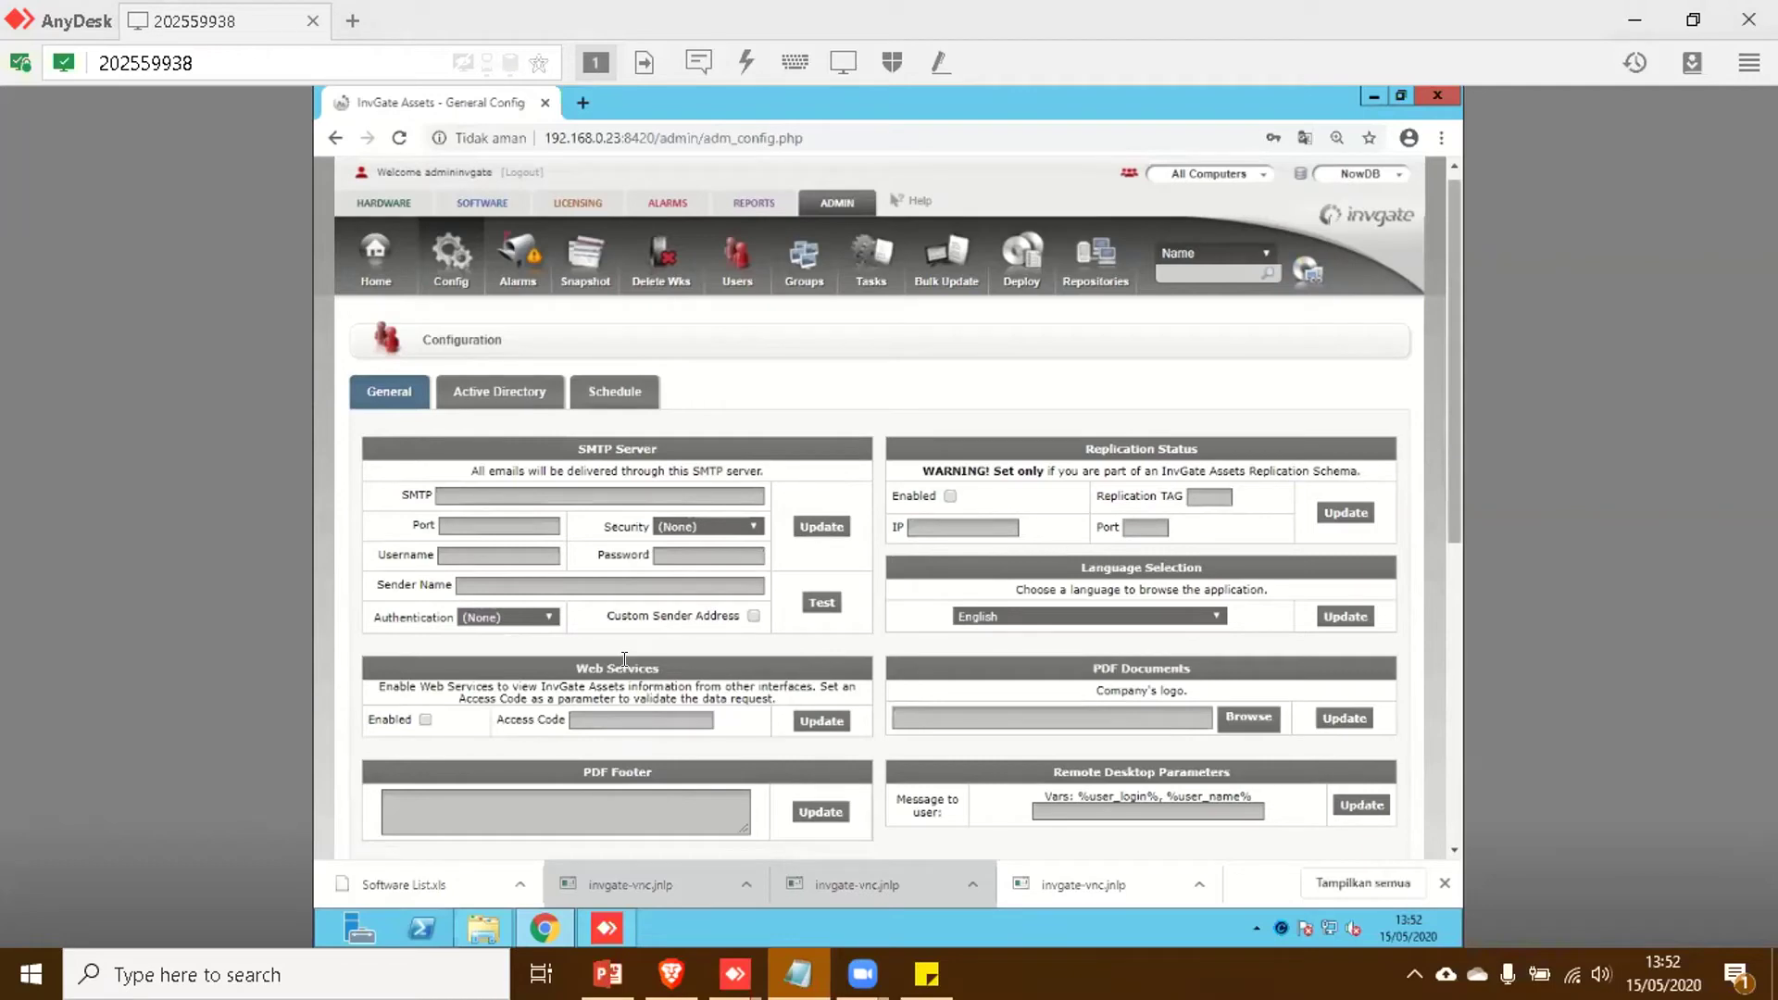
left_click_drag(430, 687, 768, 688)
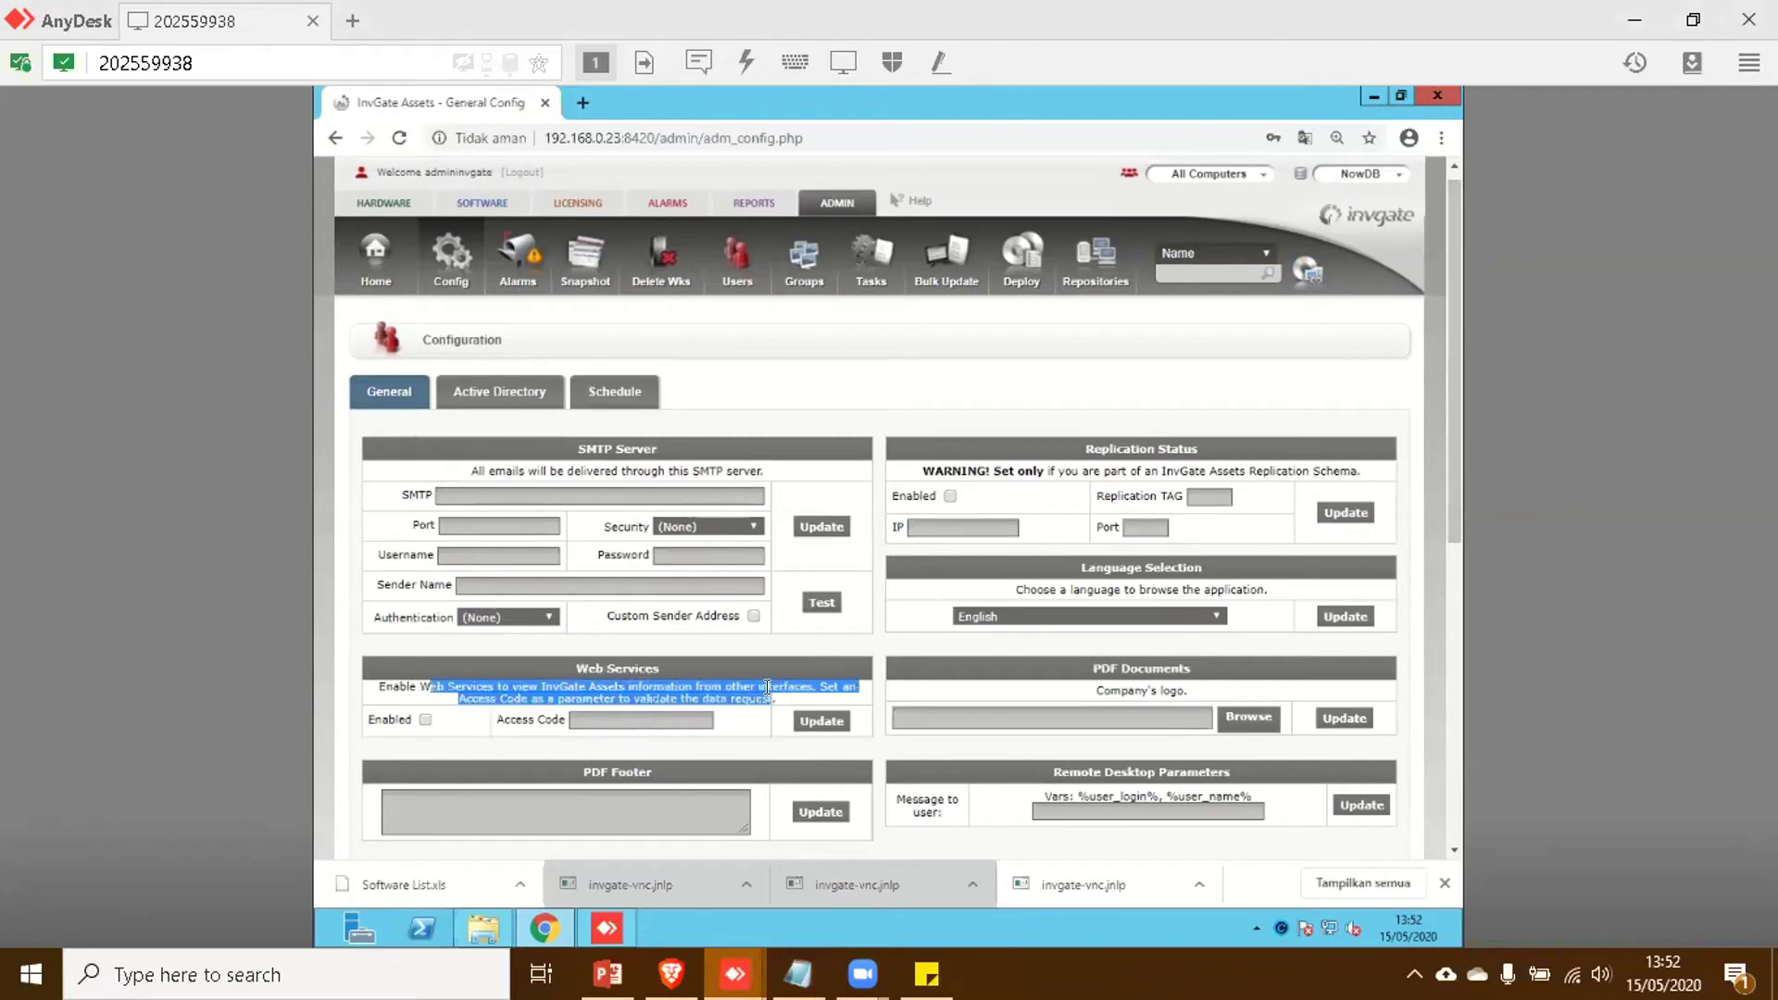
left_click(768, 687)
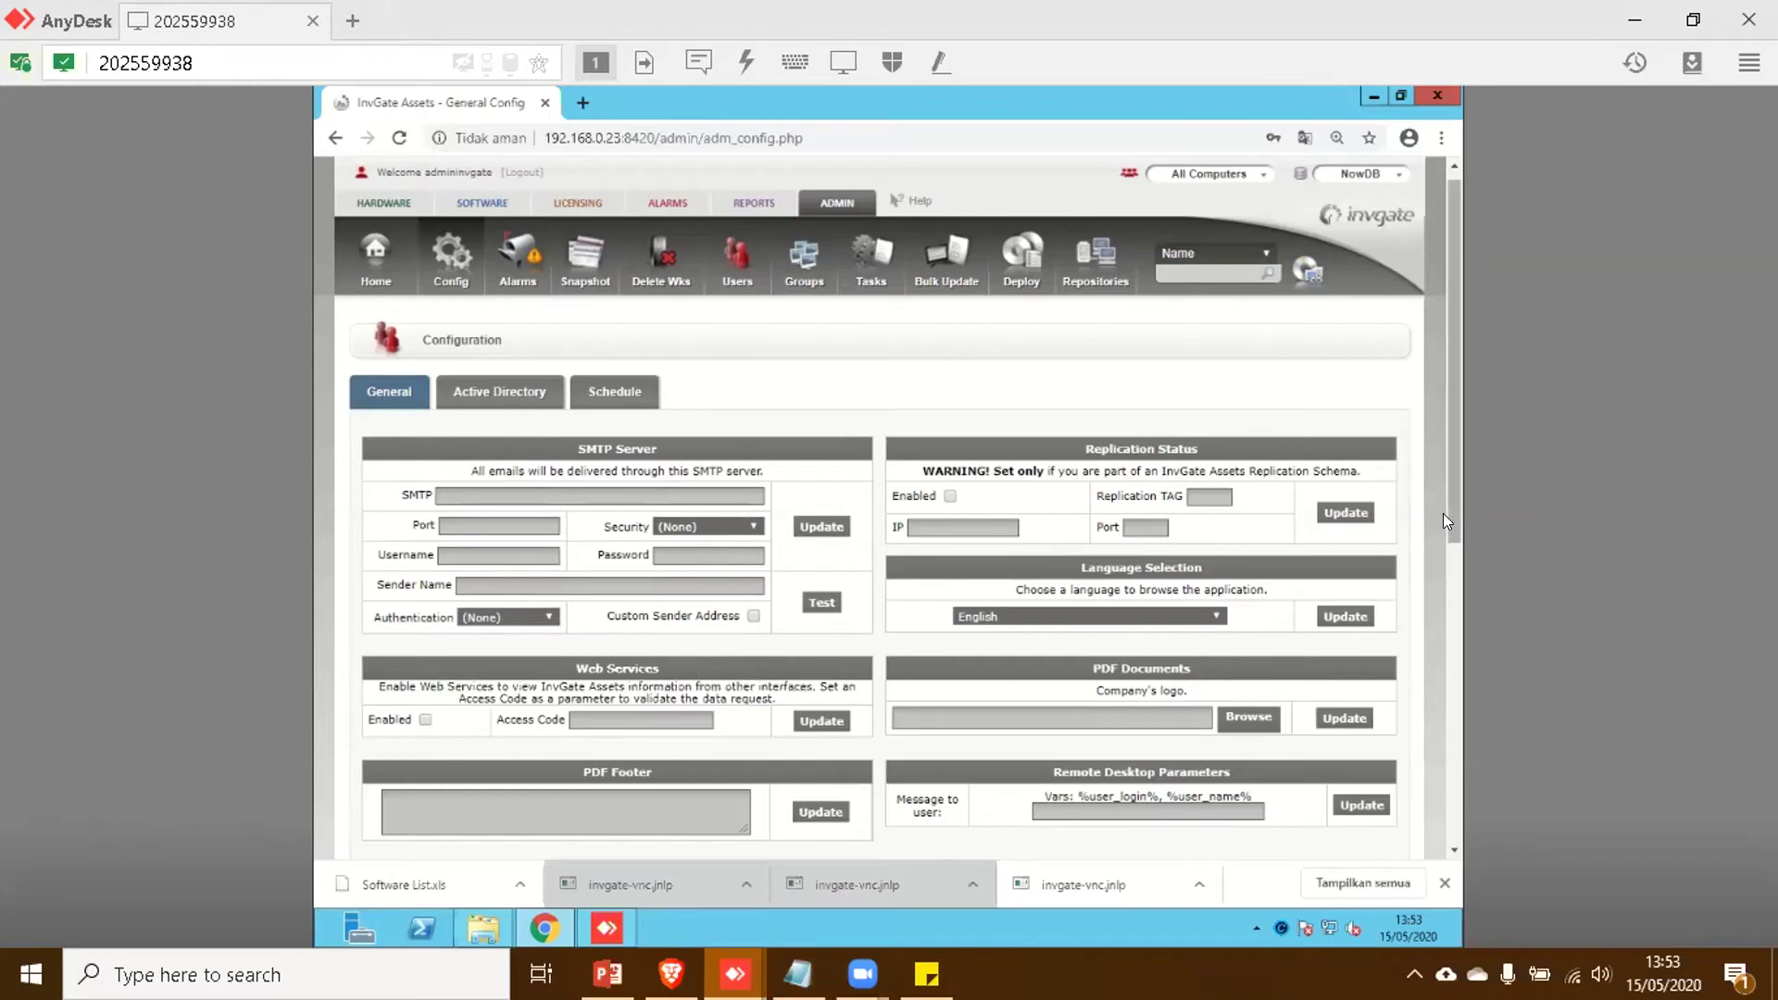
scroll(1443, 513, "down", 1)
scroll(528, 774, "down", 5)
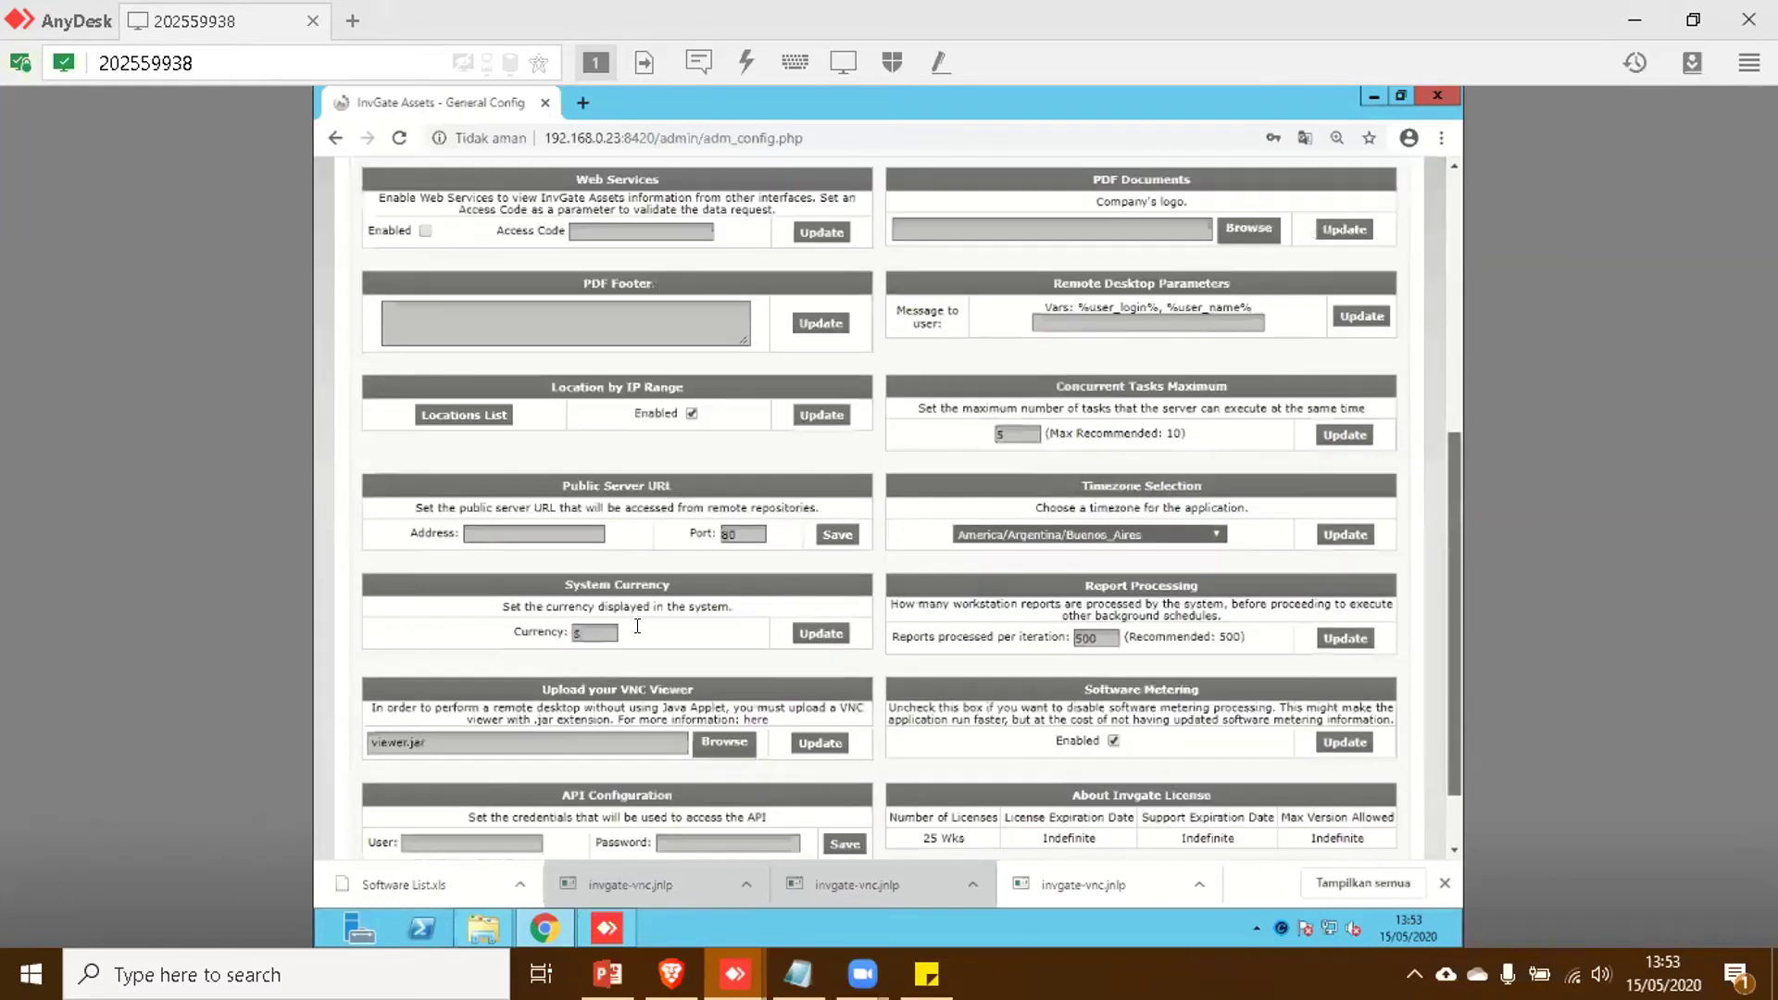
scroll(641, 627, "down", 2)
left_click_drag(648, 631, 427, 613)
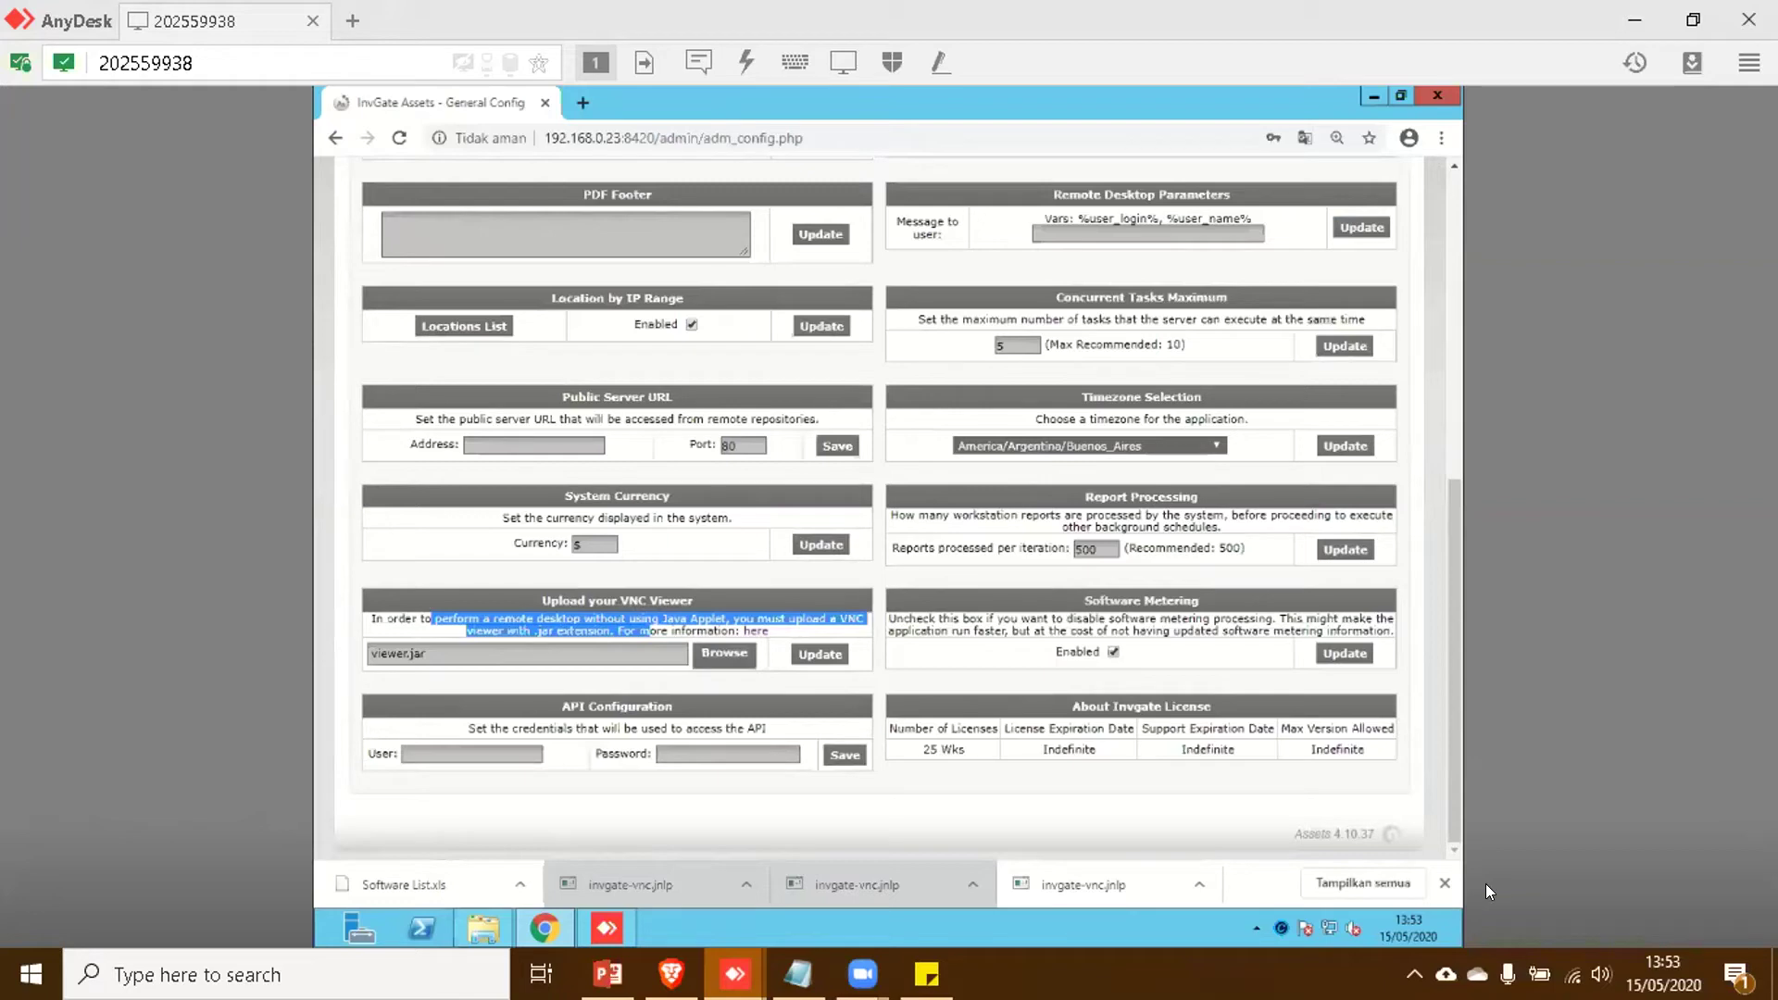
left_click_drag(1063, 706, 1174, 702)
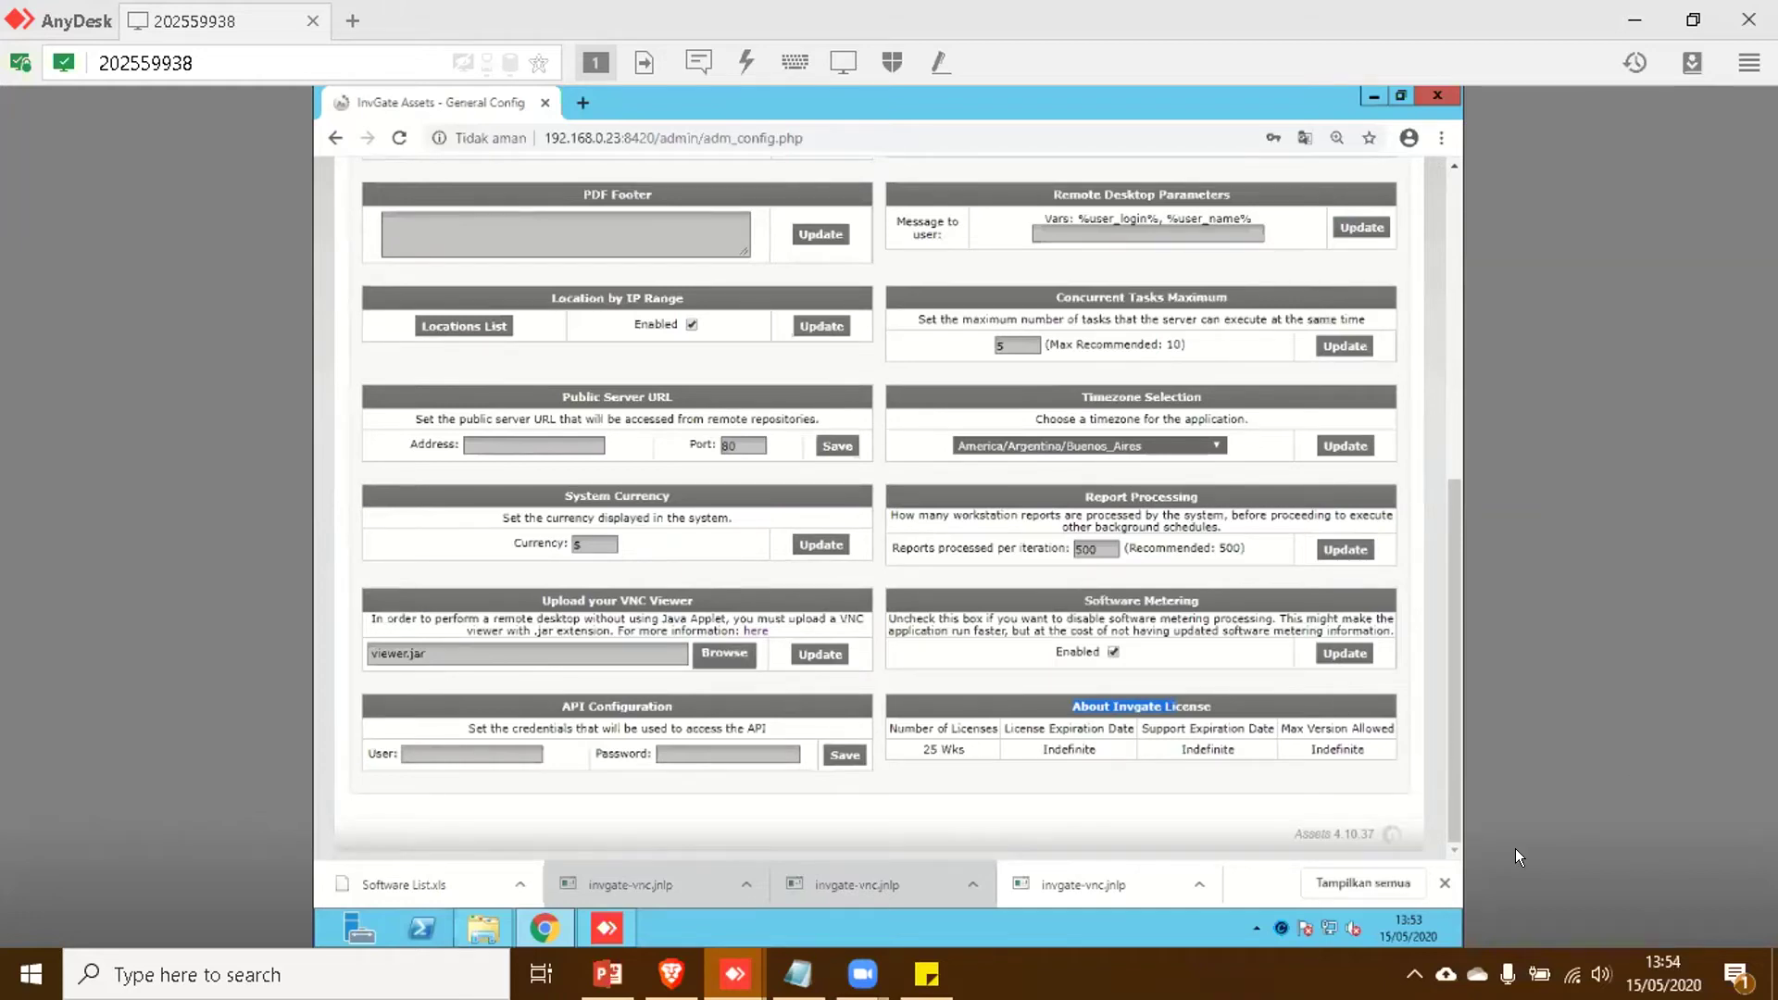
left_click_drag(1345, 750, 1267, 747)
left_click(945, 741)
left_click(1267, 746)
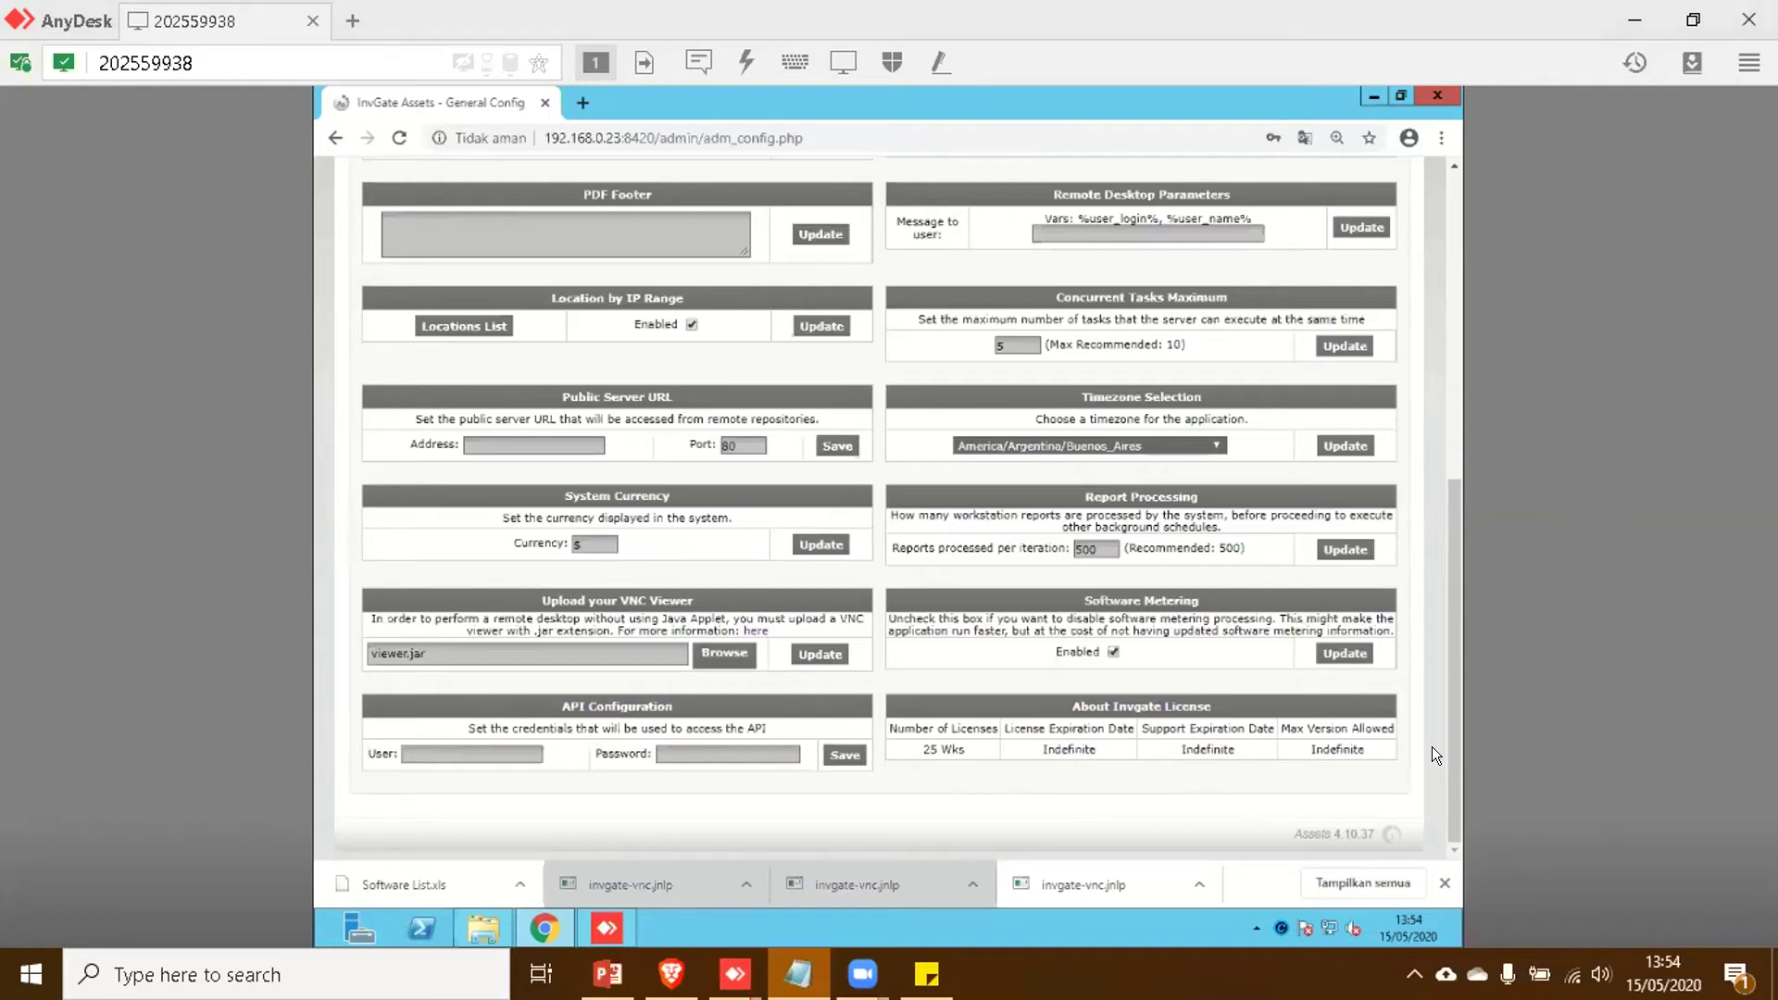
left_click_drag(1454, 556, 1447, 459)
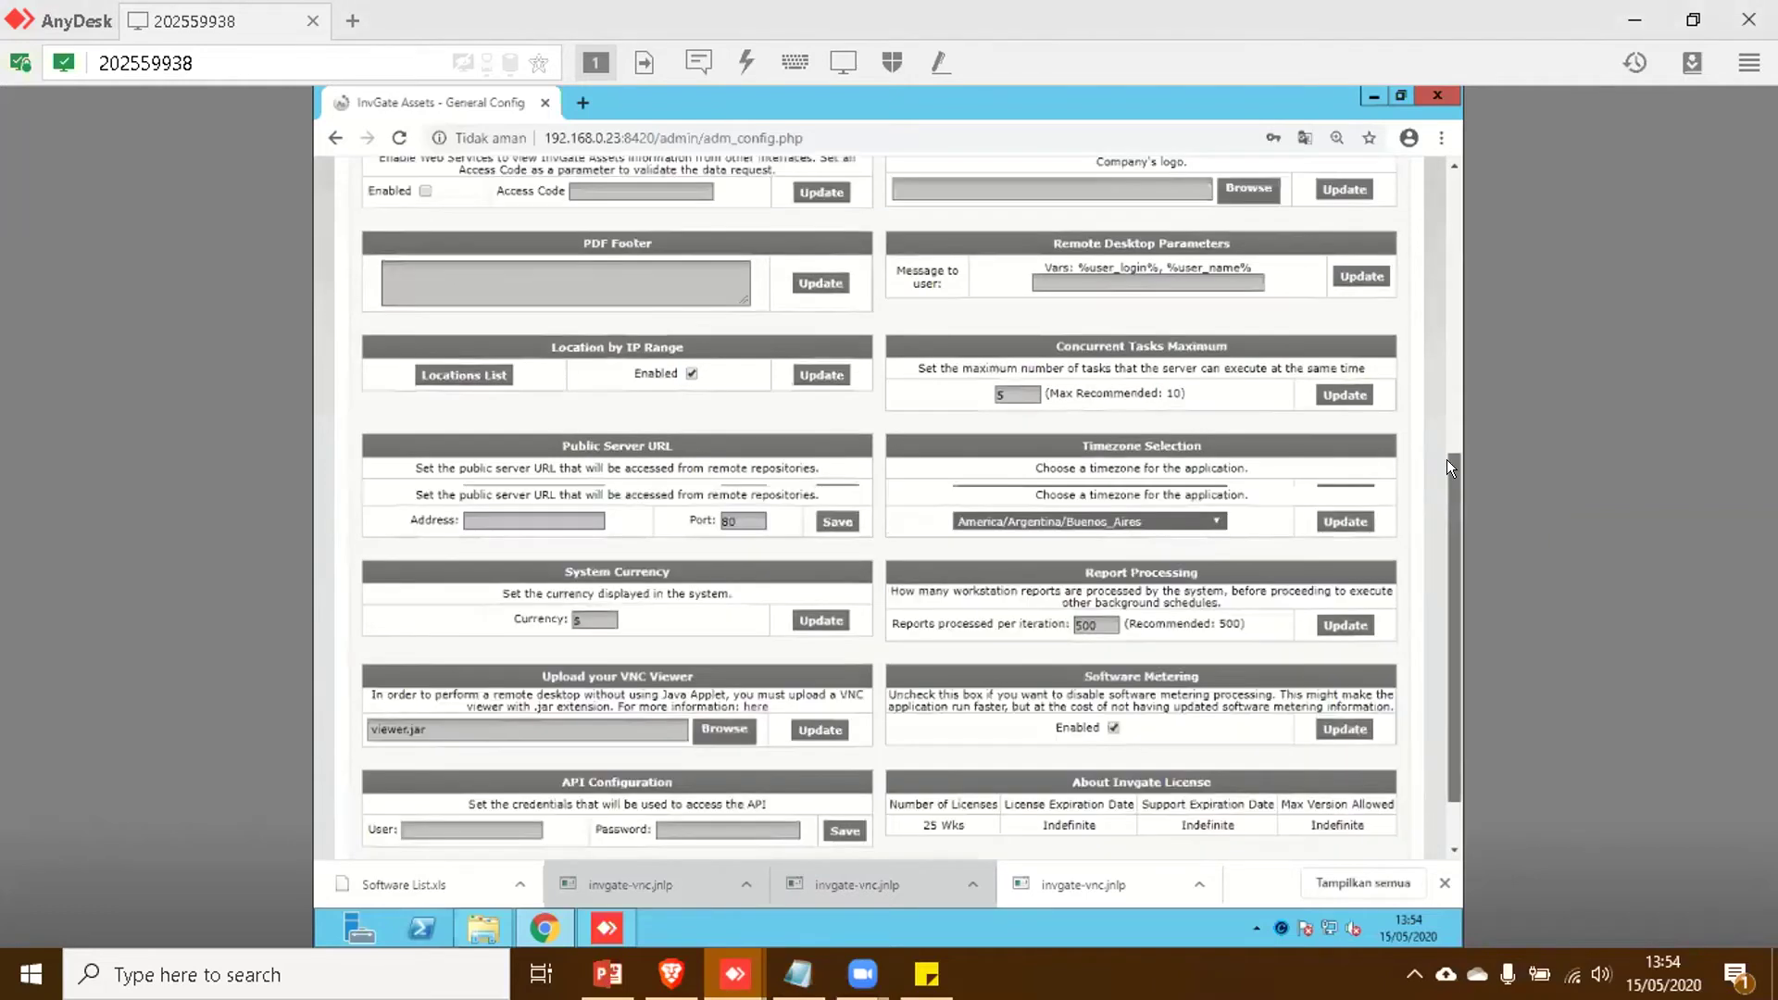
scroll(997, 365, "up", 1)
scroll(842, 800, "up", 5)
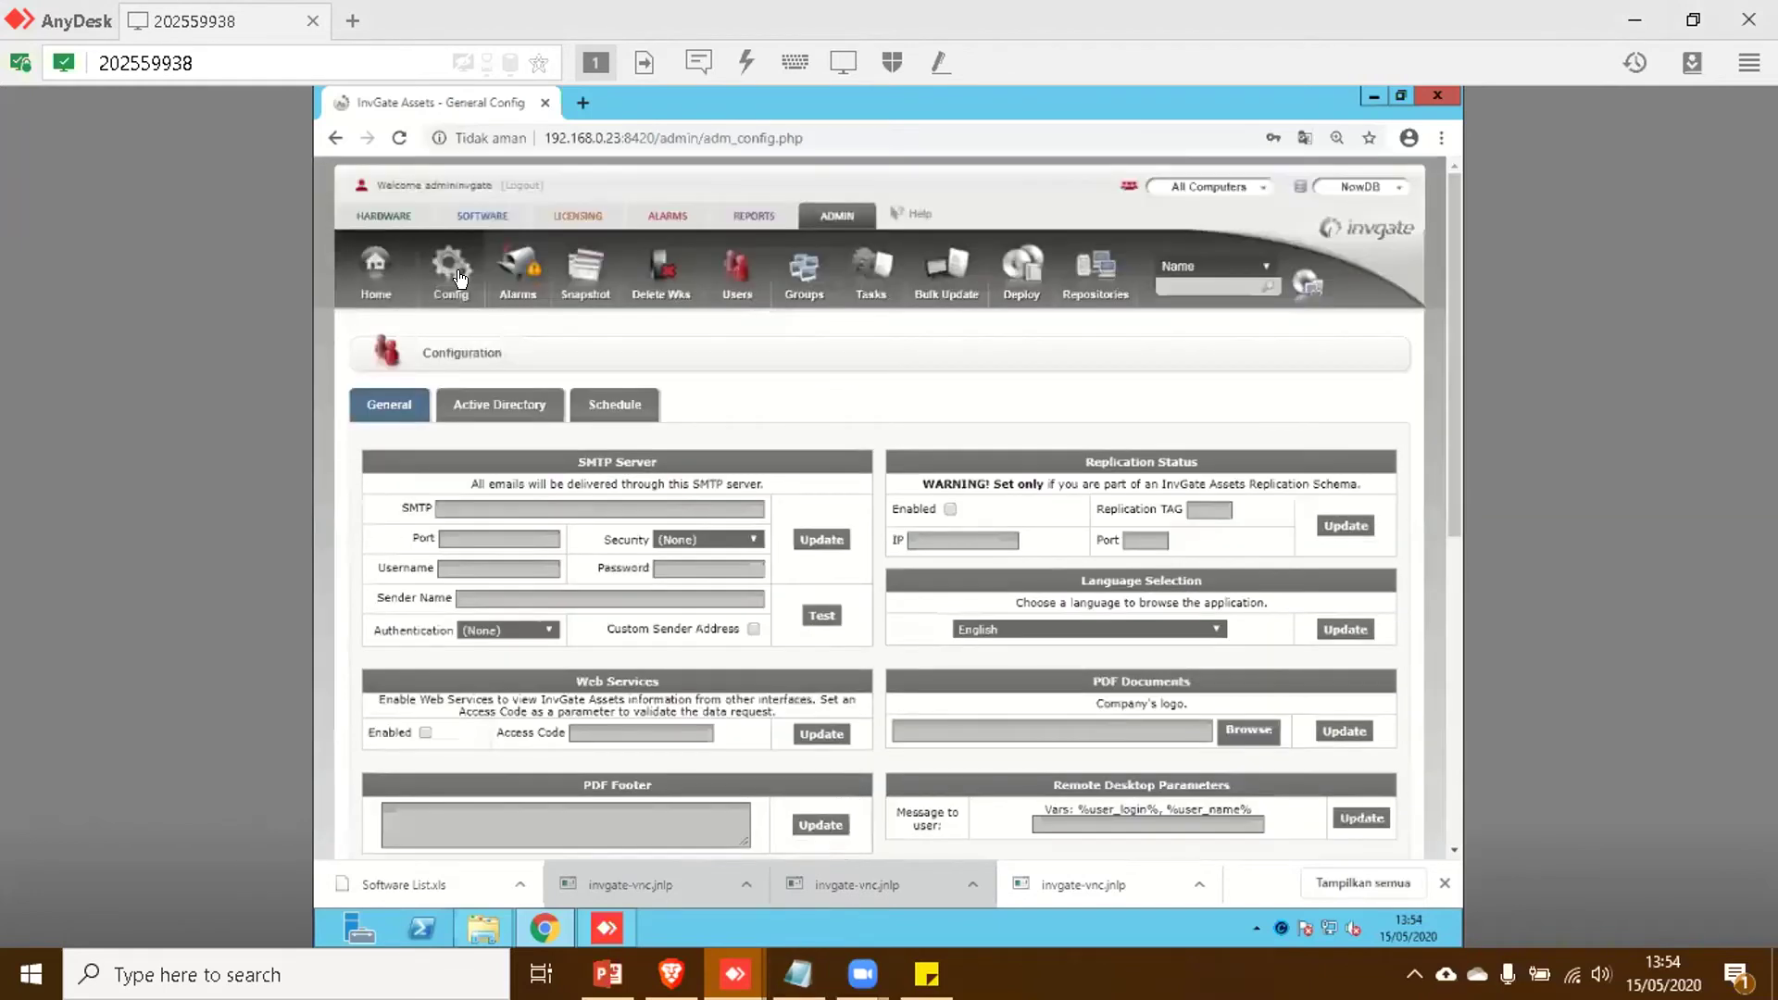
Step: Block USB devices on workstation WIN-JGO56OI5APF from the hardware list
left_click(390, 278)
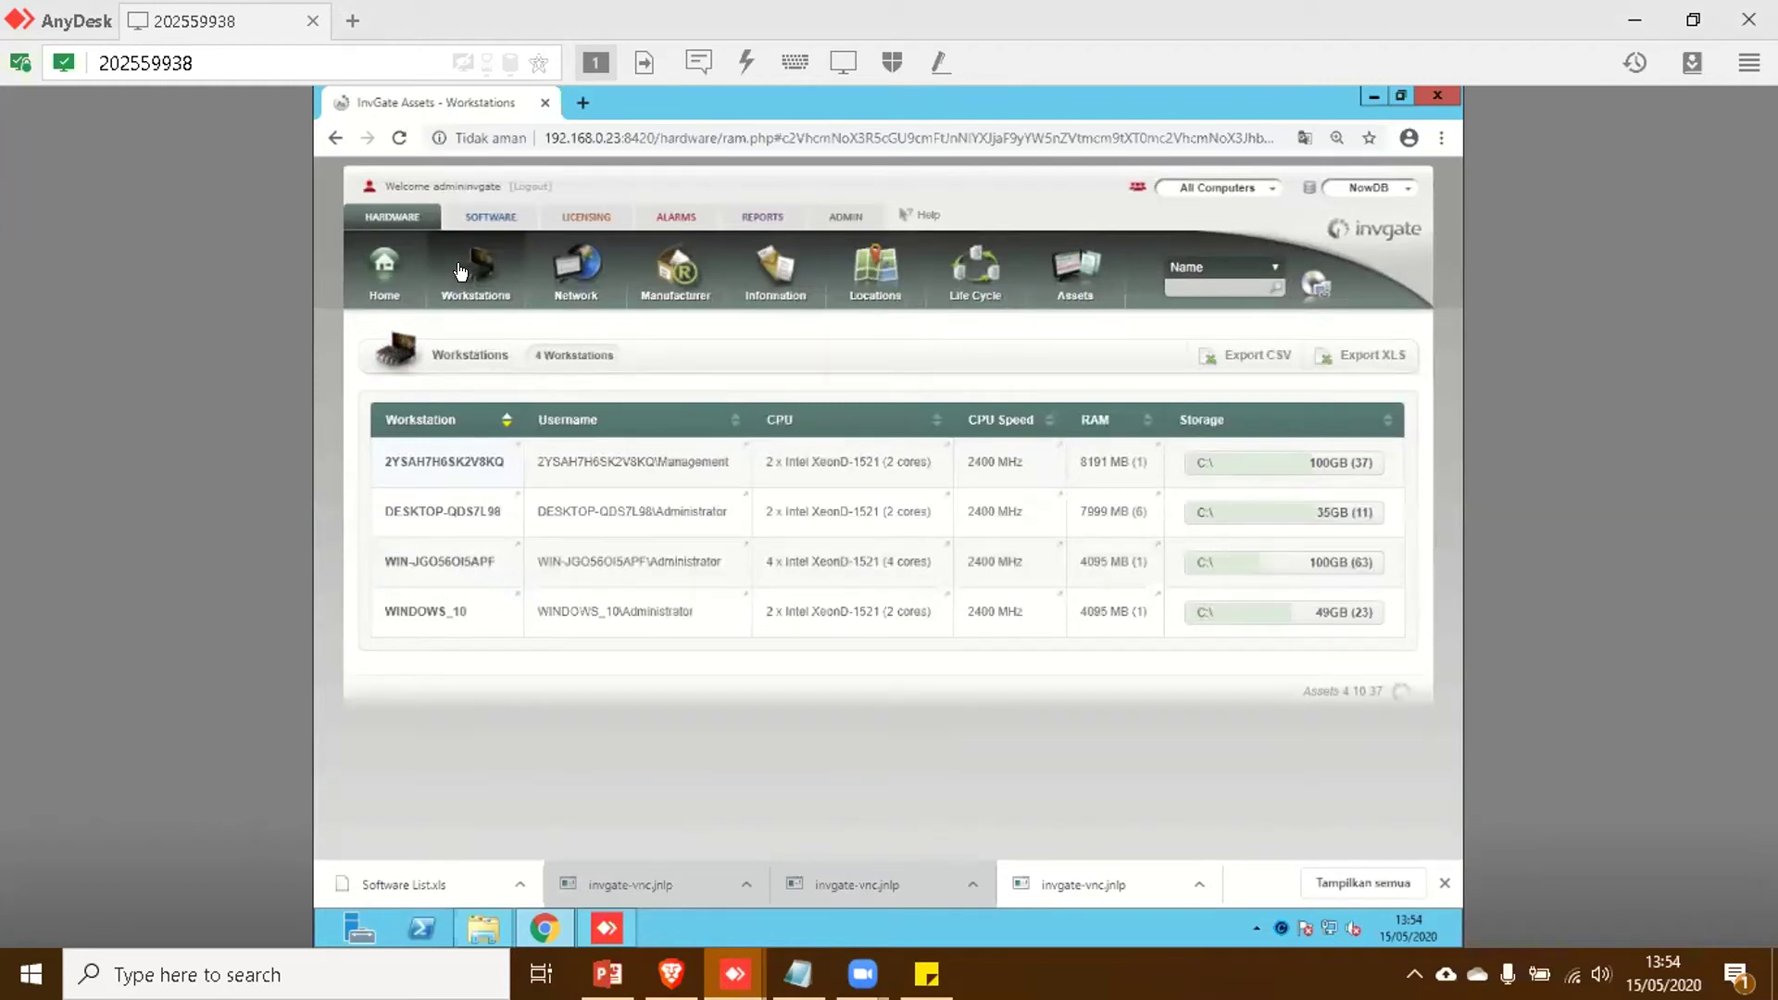
left_click(448, 562)
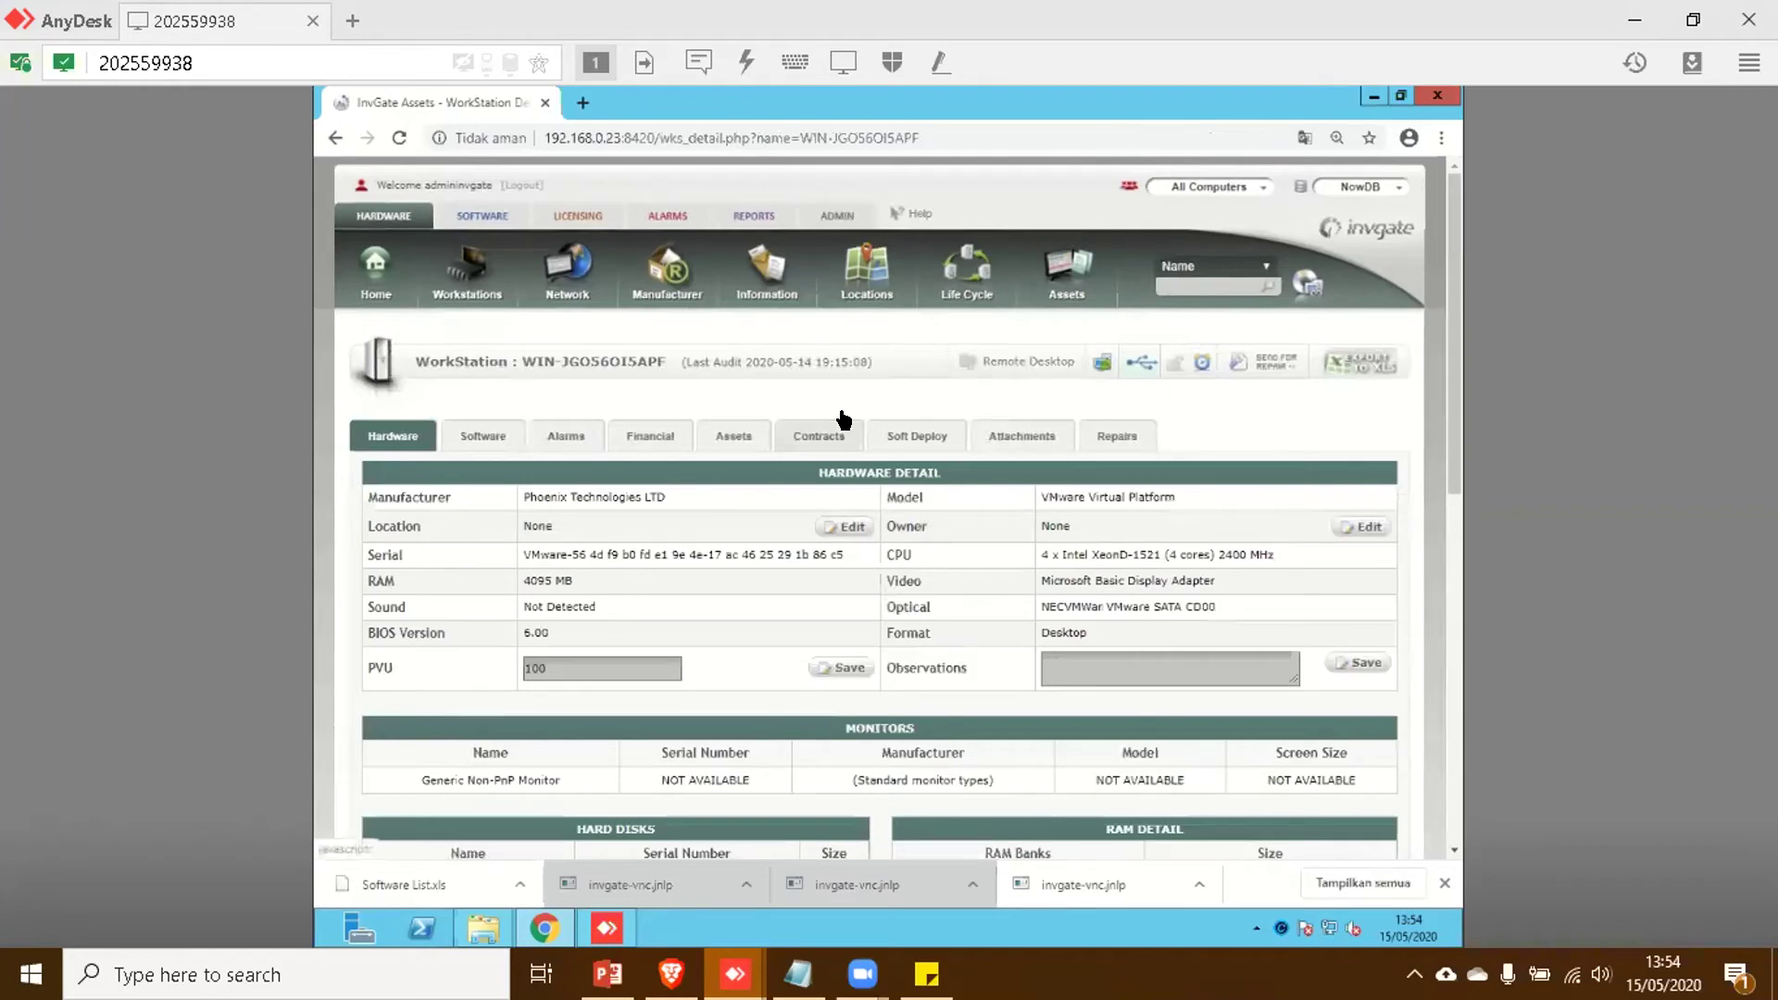
left_click(1136, 365)
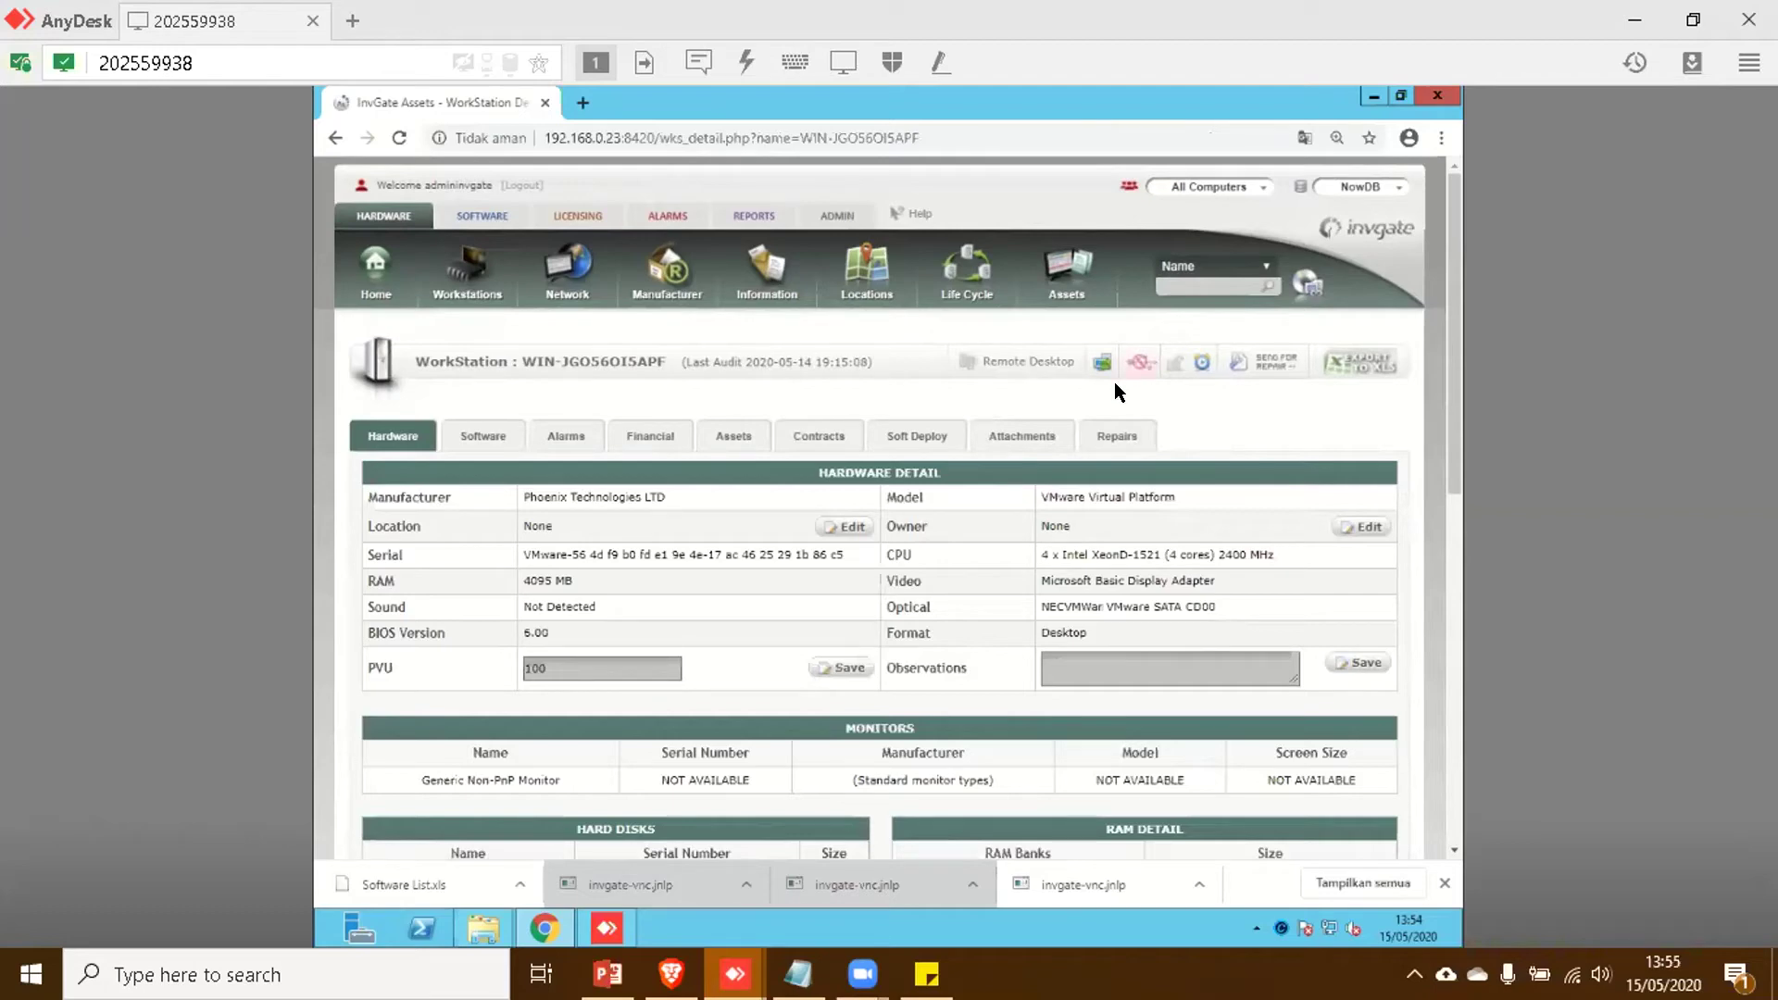
Step: Bring up the Admin Snapshot / History page on the remote server
scroll(1114, 381, "down", 2)
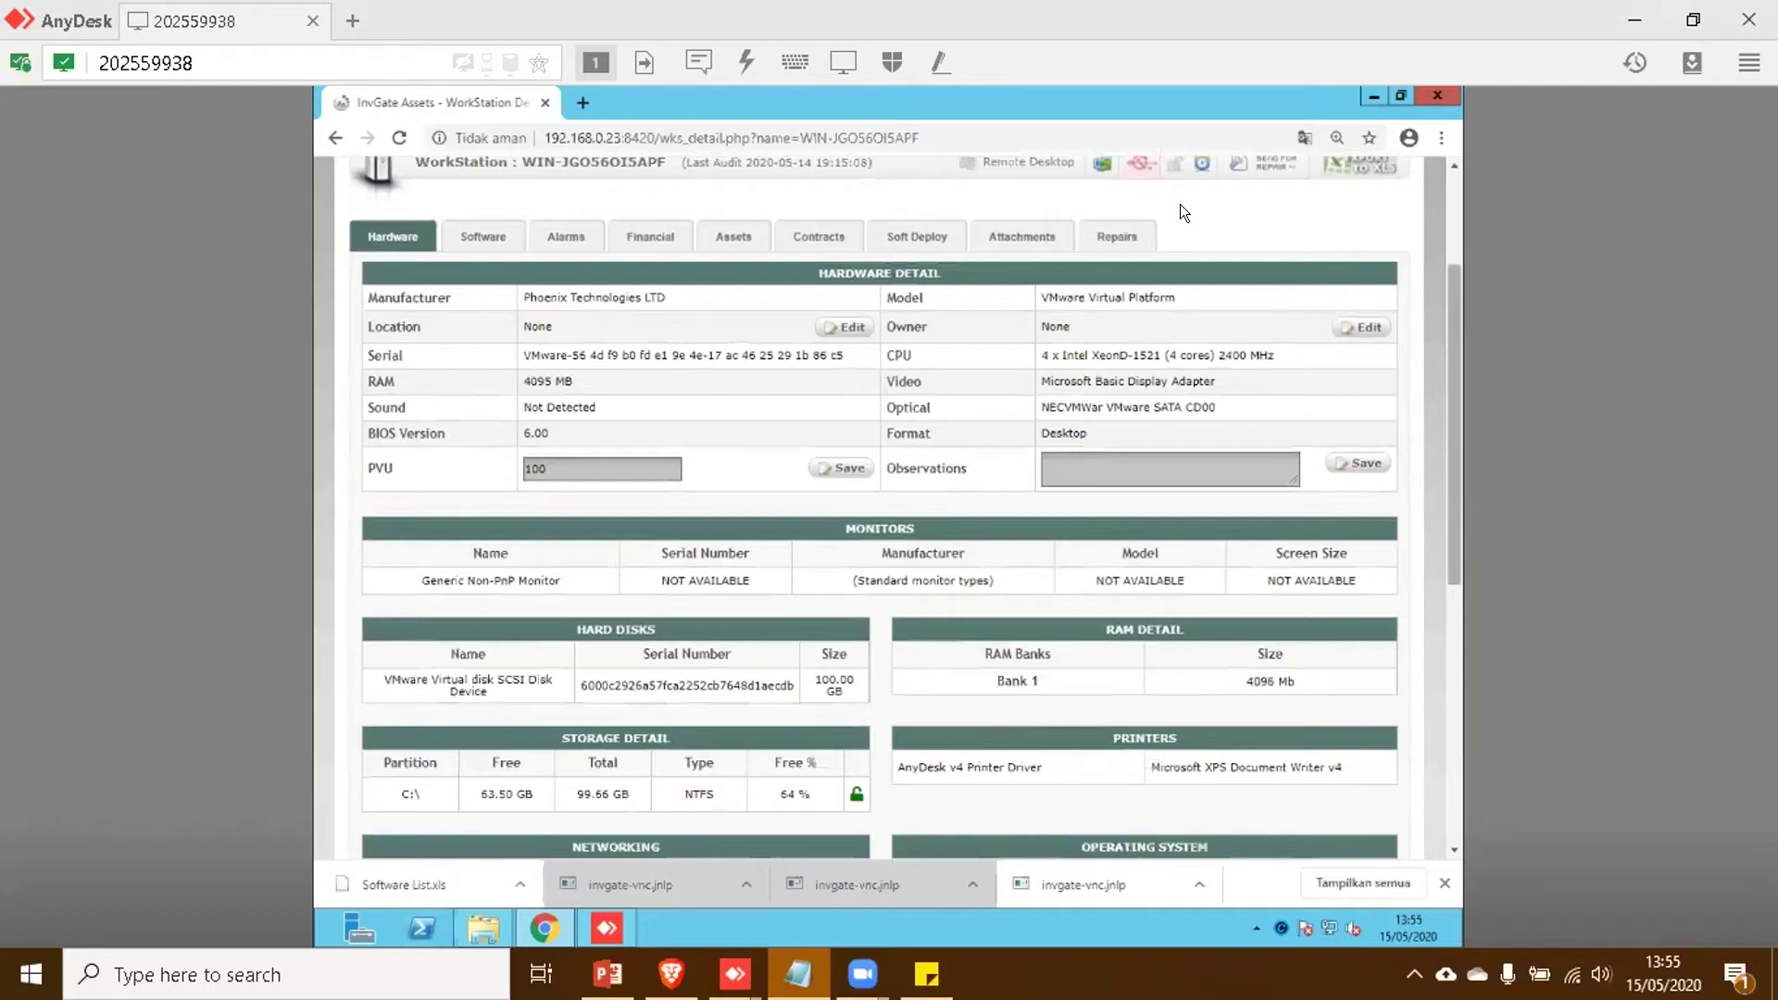
scroll(849, 225, "up", 3)
left_click(574, 282)
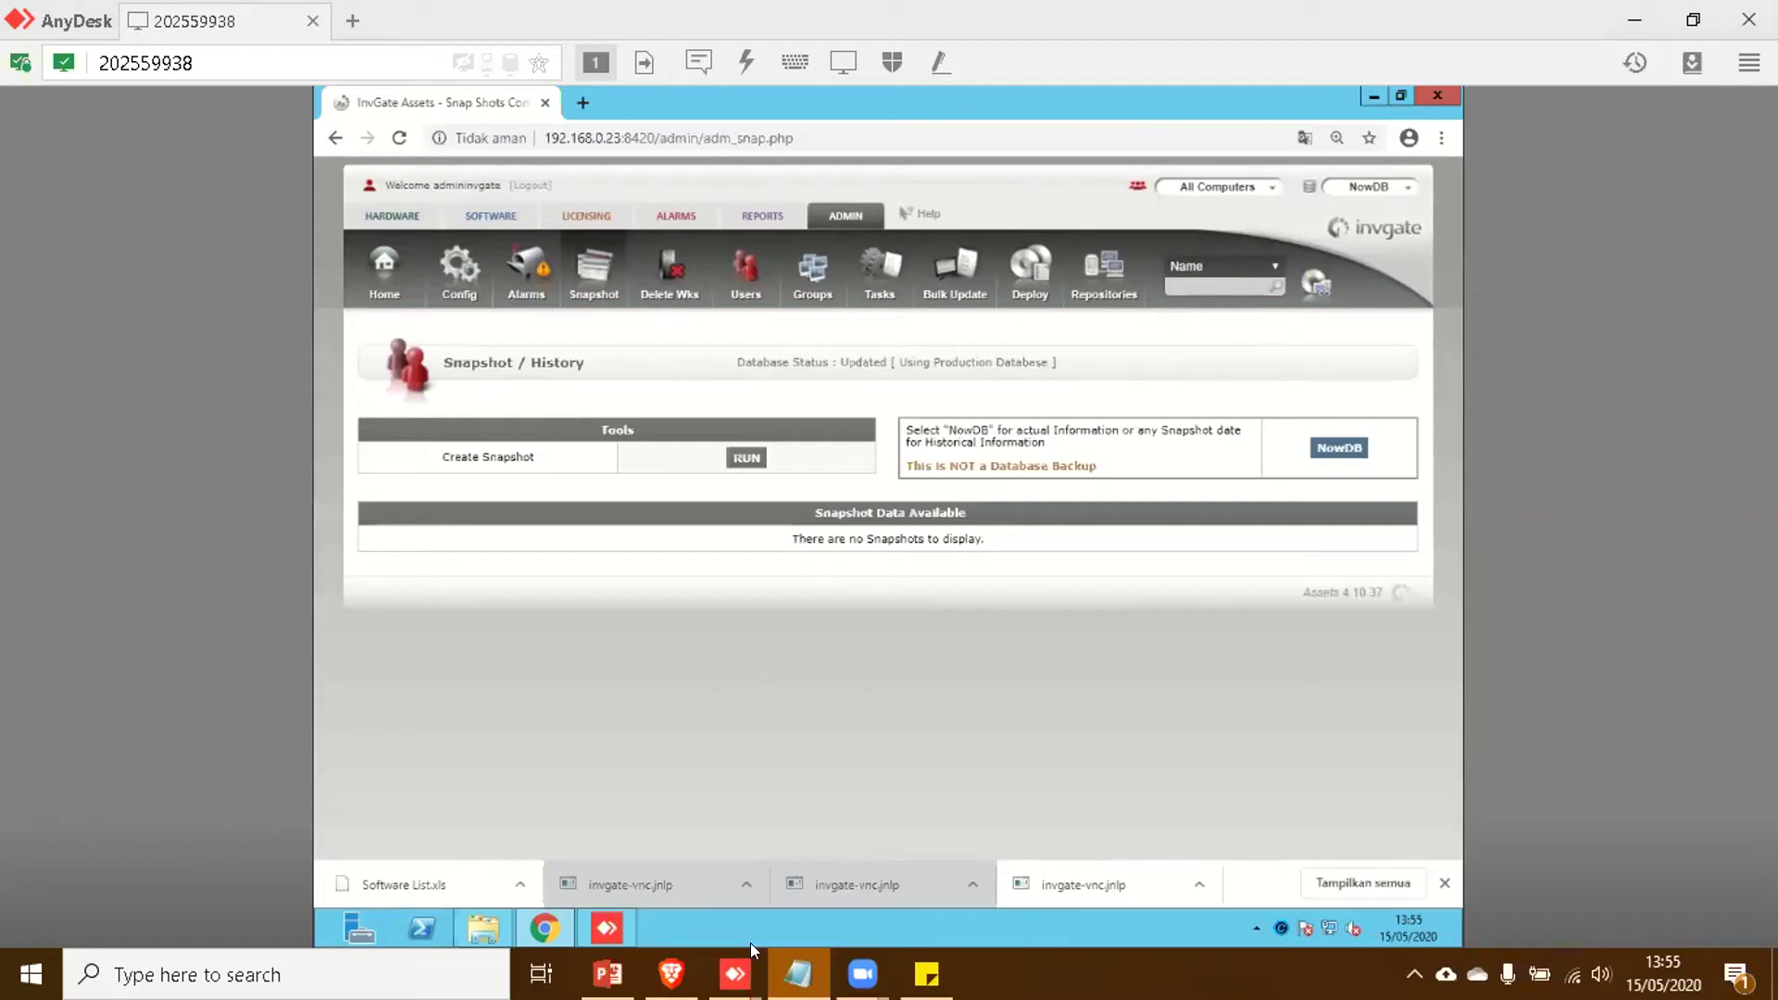
Step: Go to the demo site in Brave and open its Admin Snapshot / History page
key("alt+Tab")
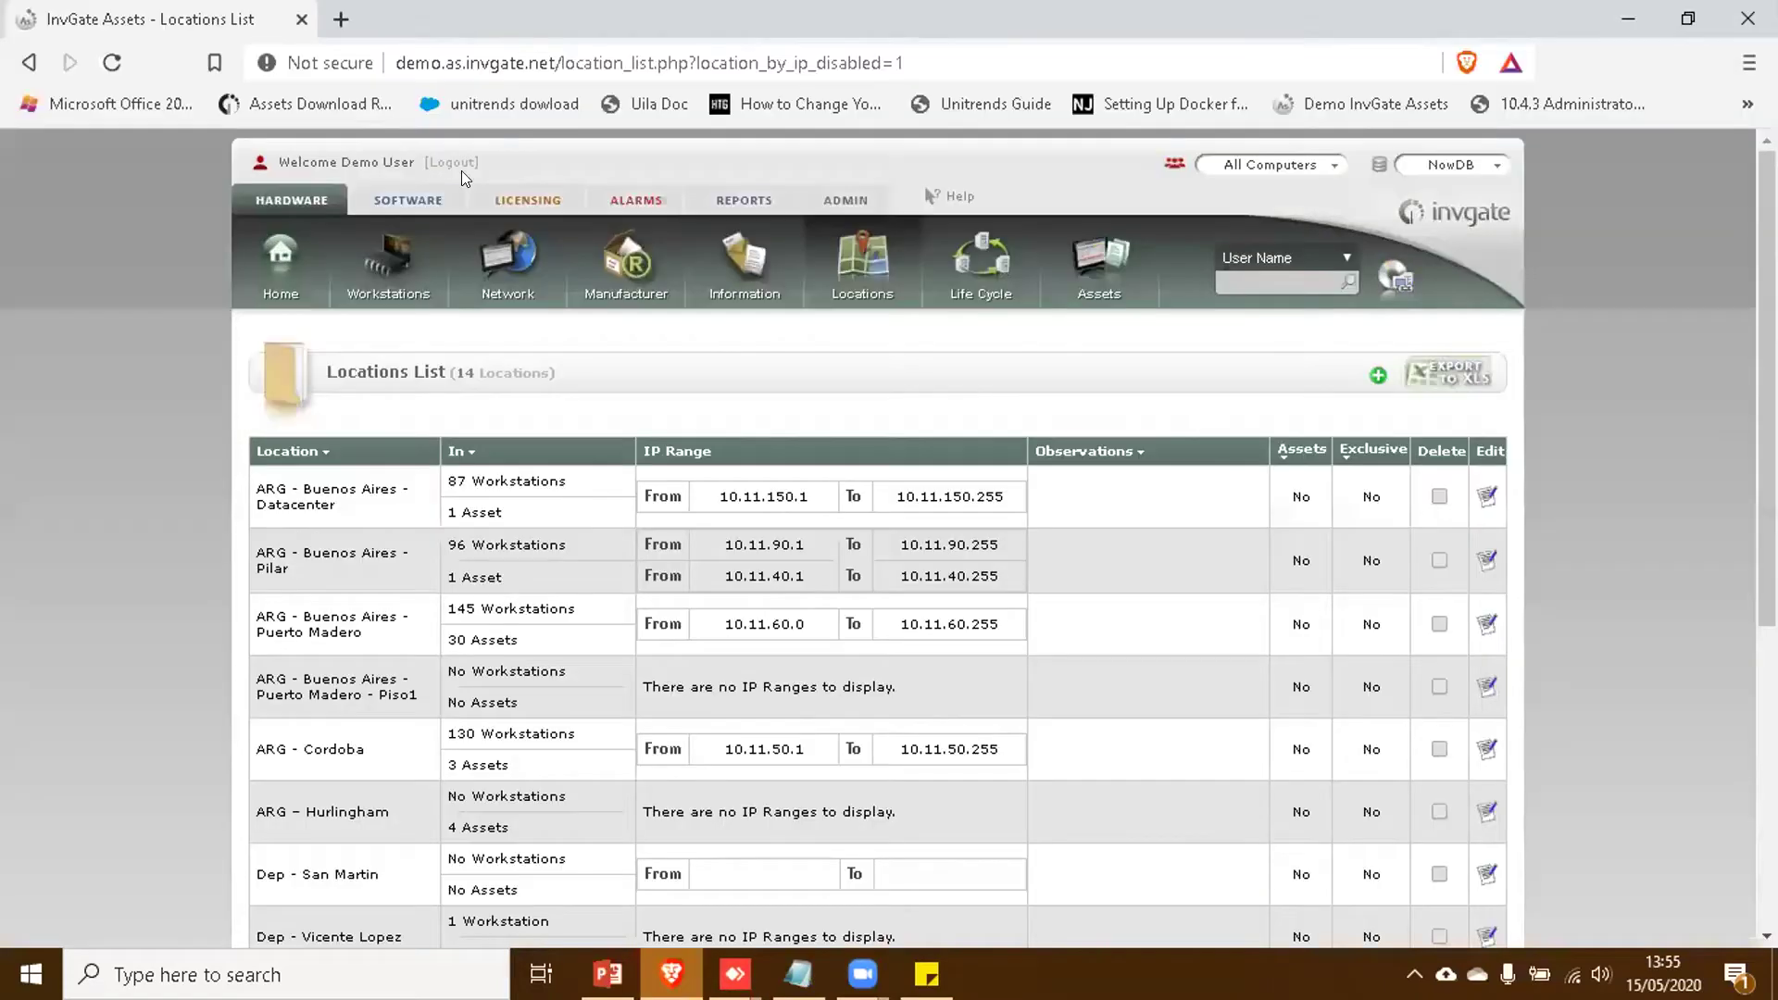
left_click(844, 202)
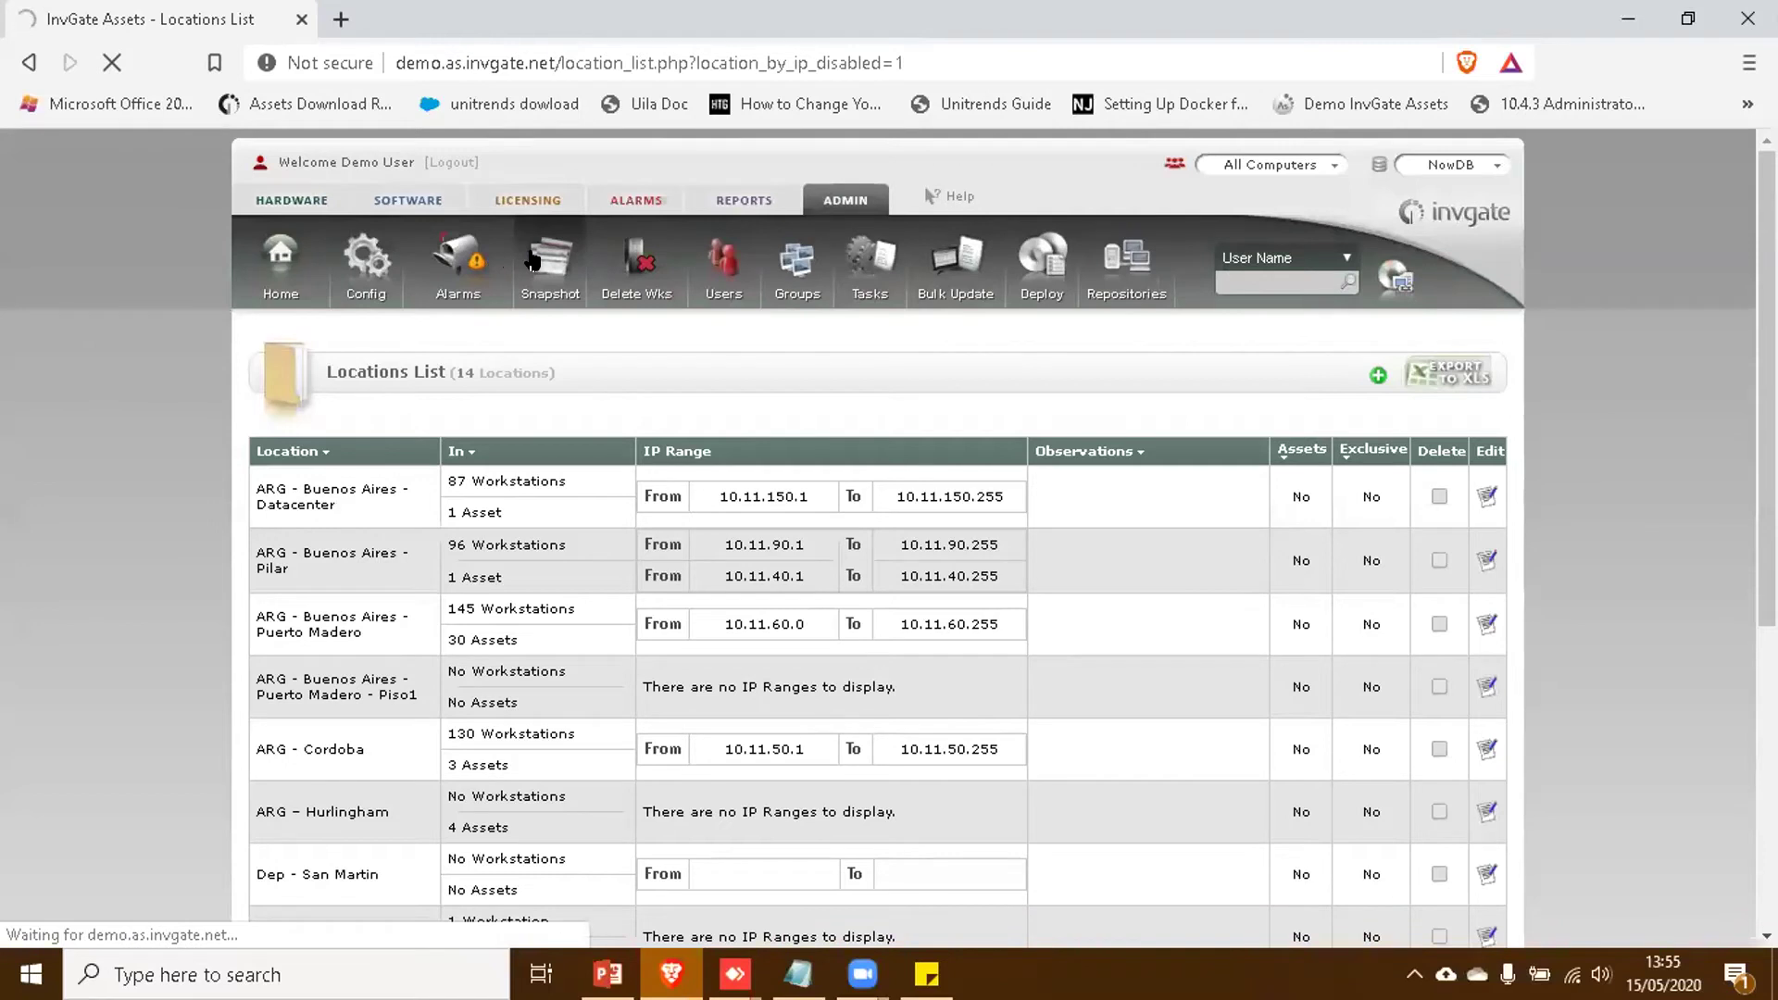
left_click(533, 260)
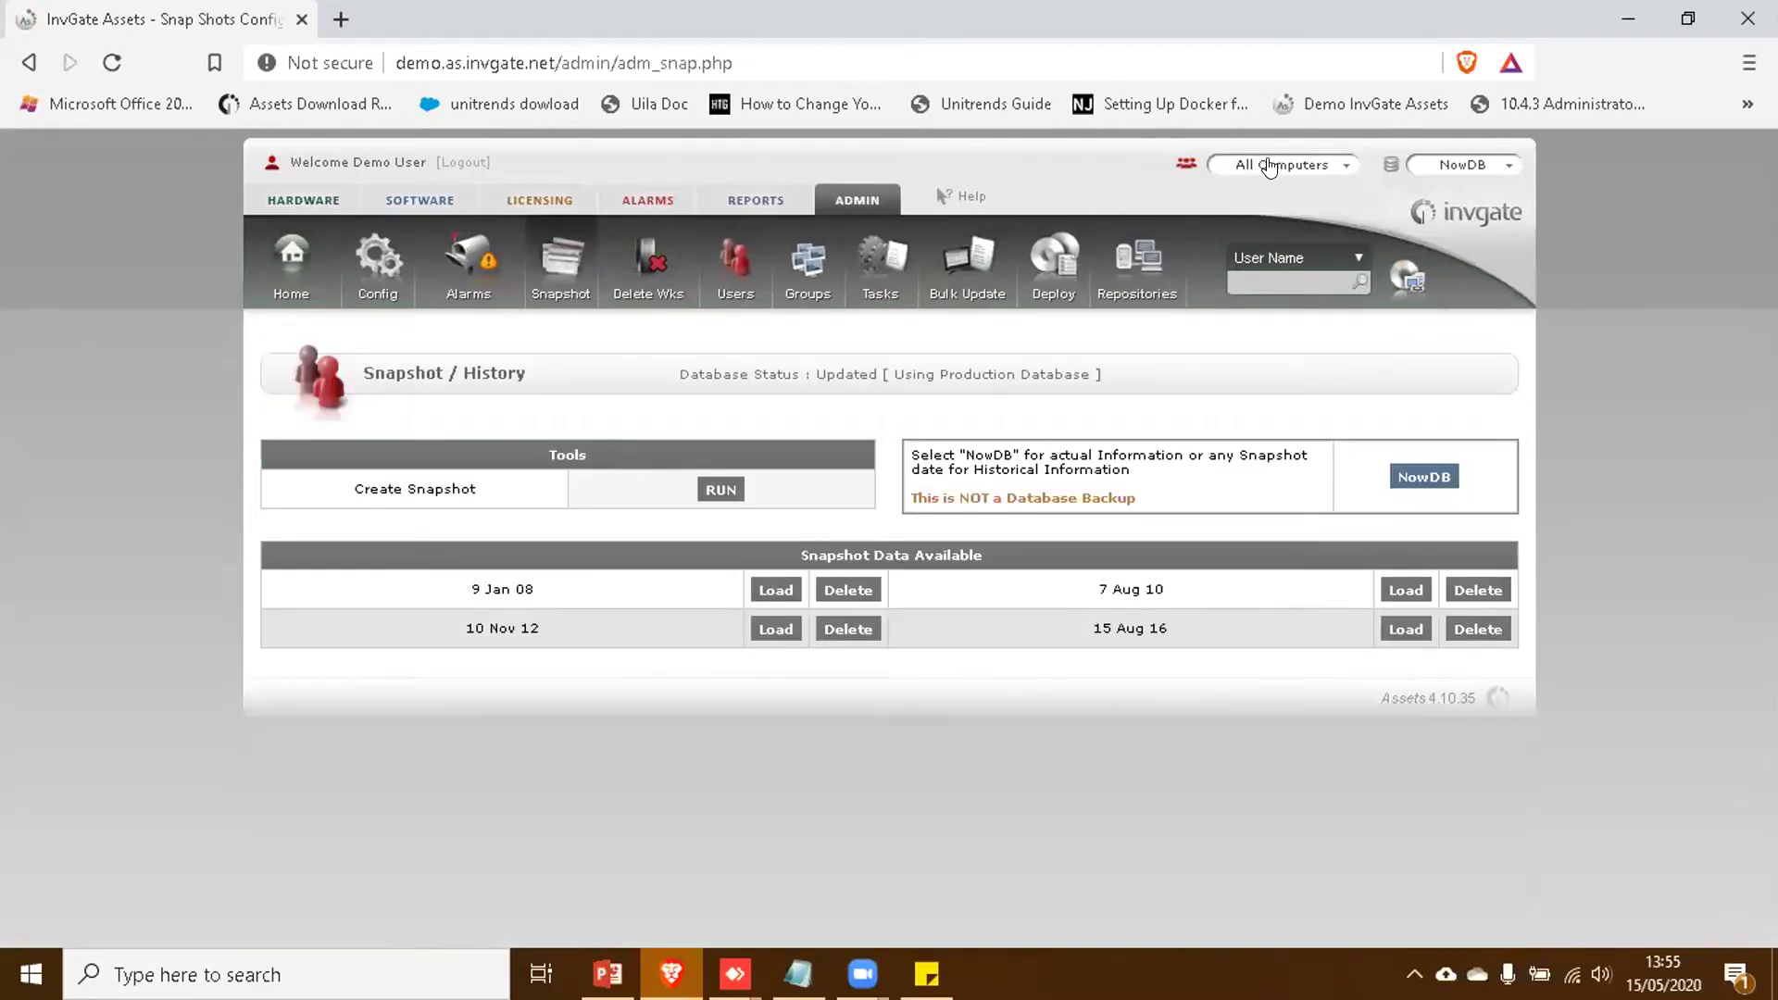
Step: Load the 9 Jan 08 snapshot in place of the production database
left_click(1269, 167)
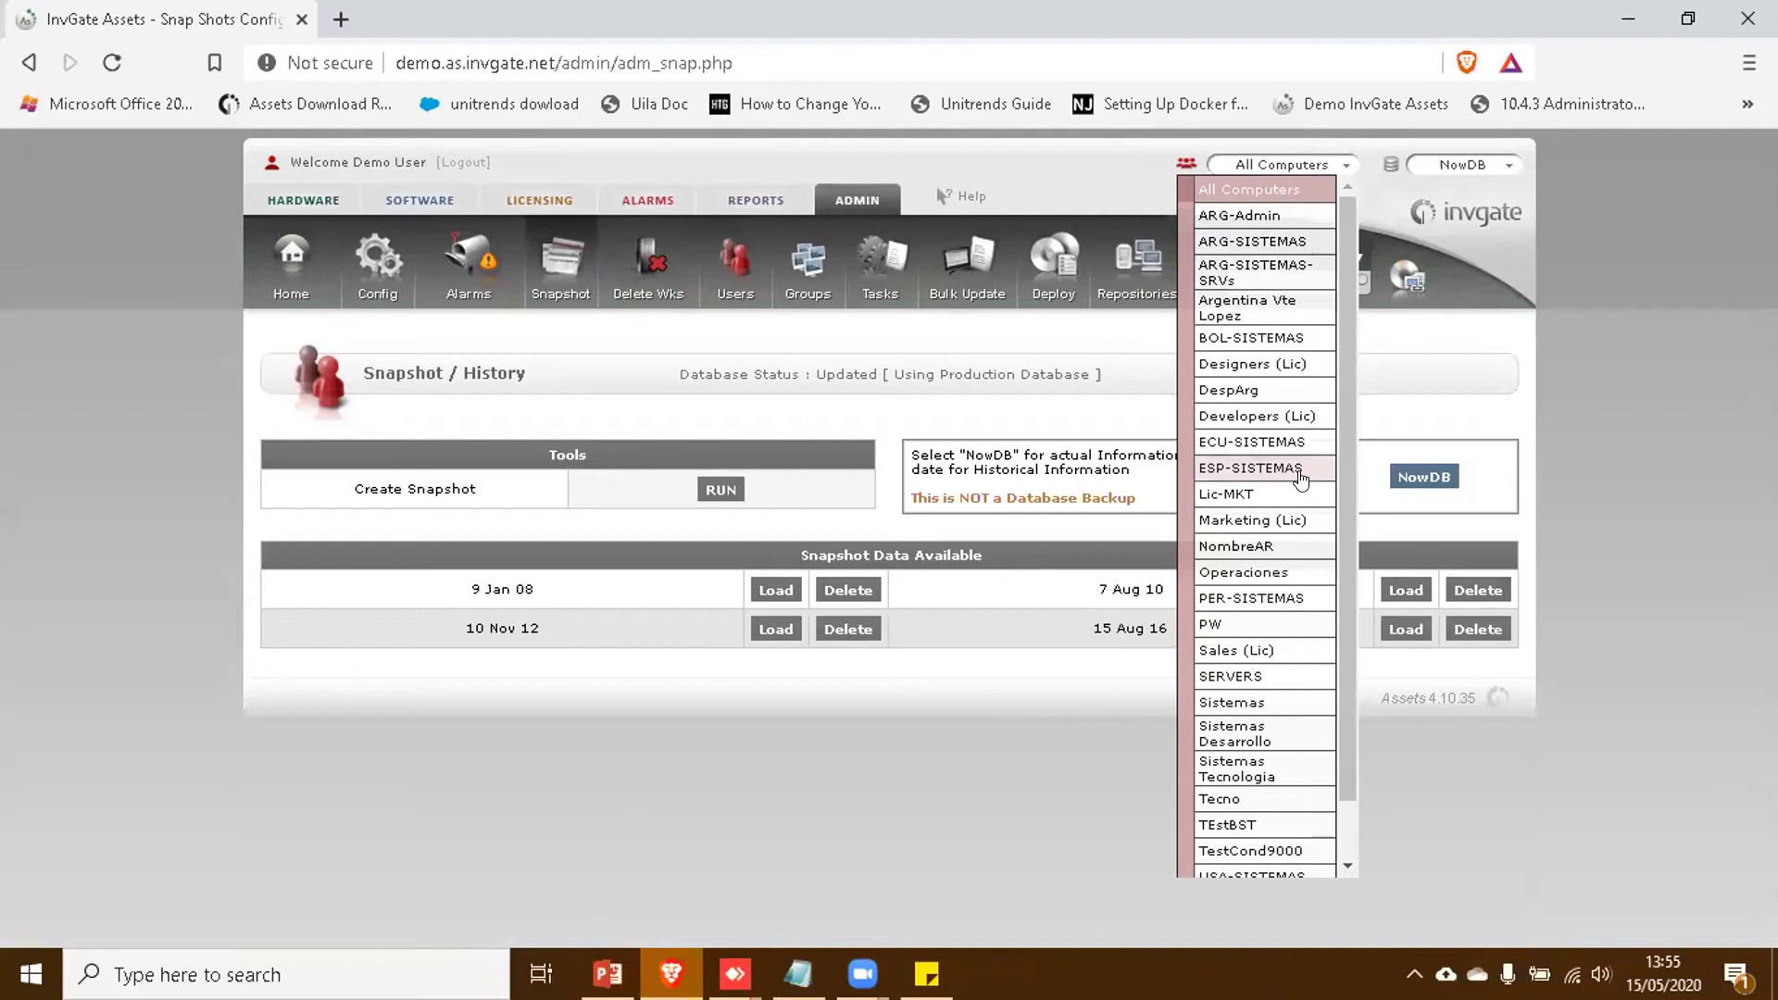
scroll(548, 603, "down", 3)
scroll(547, 603, "up", 3)
left_click(553, 604)
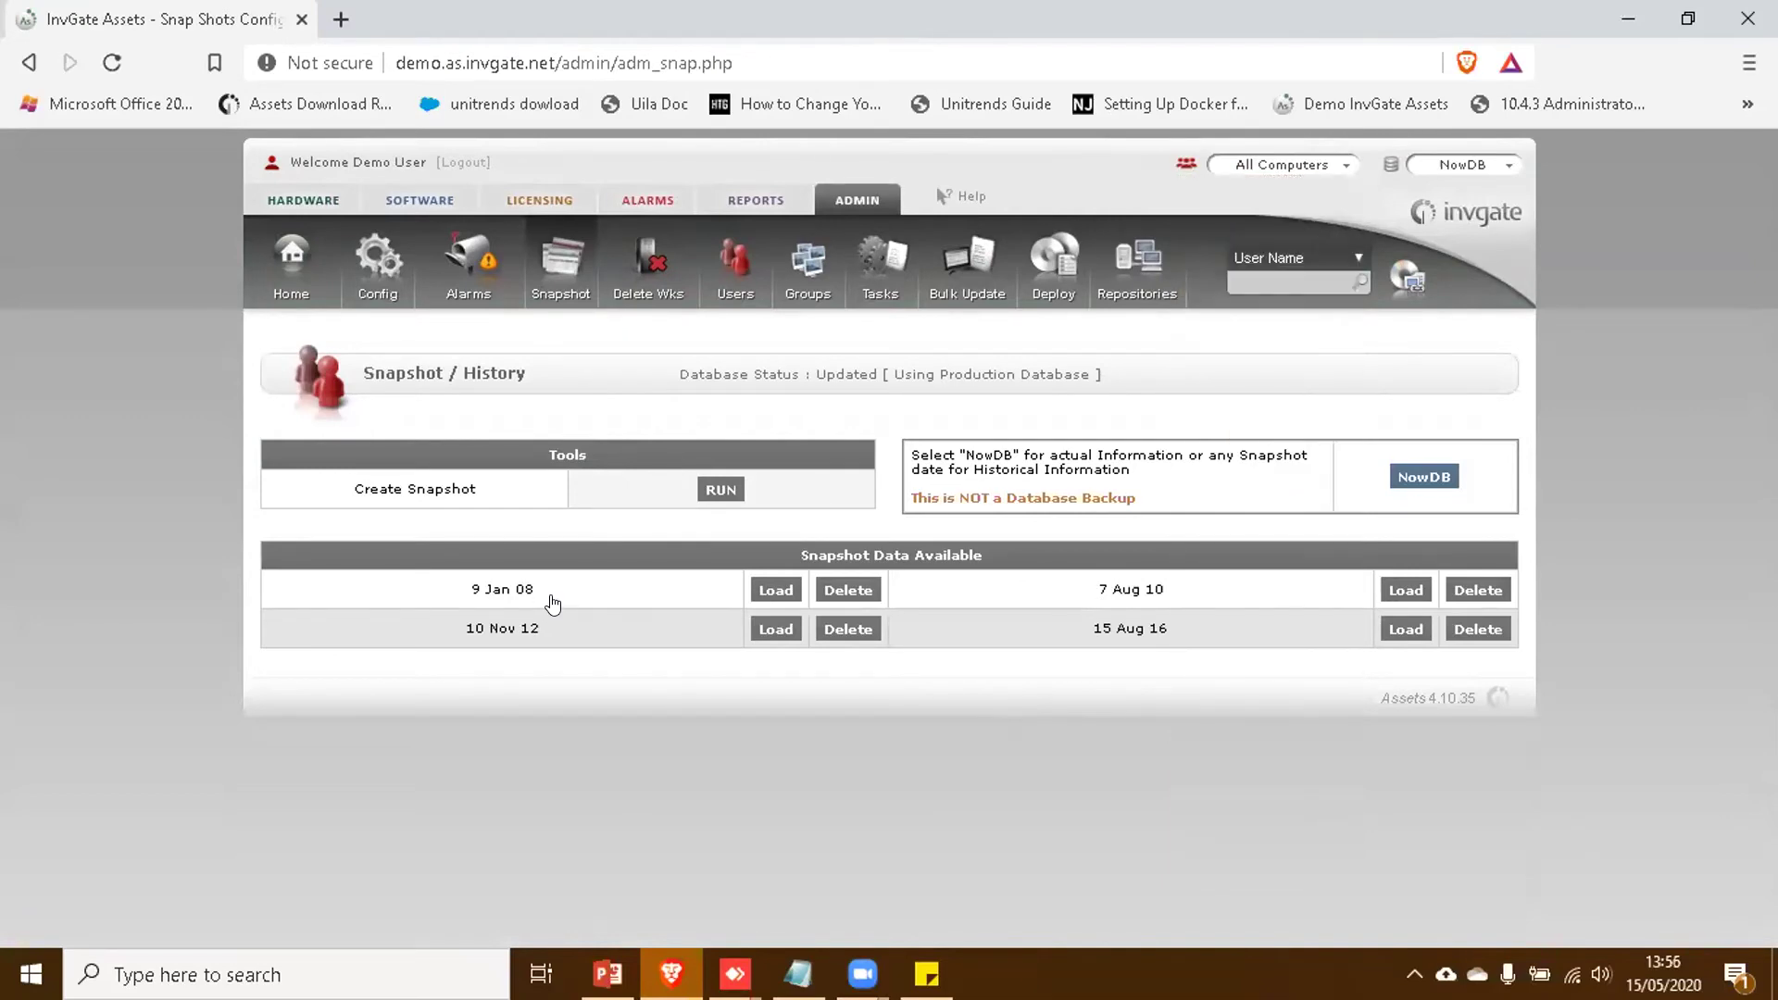
triple_click(553, 603)
left_click(542, 596)
left_click(762, 591)
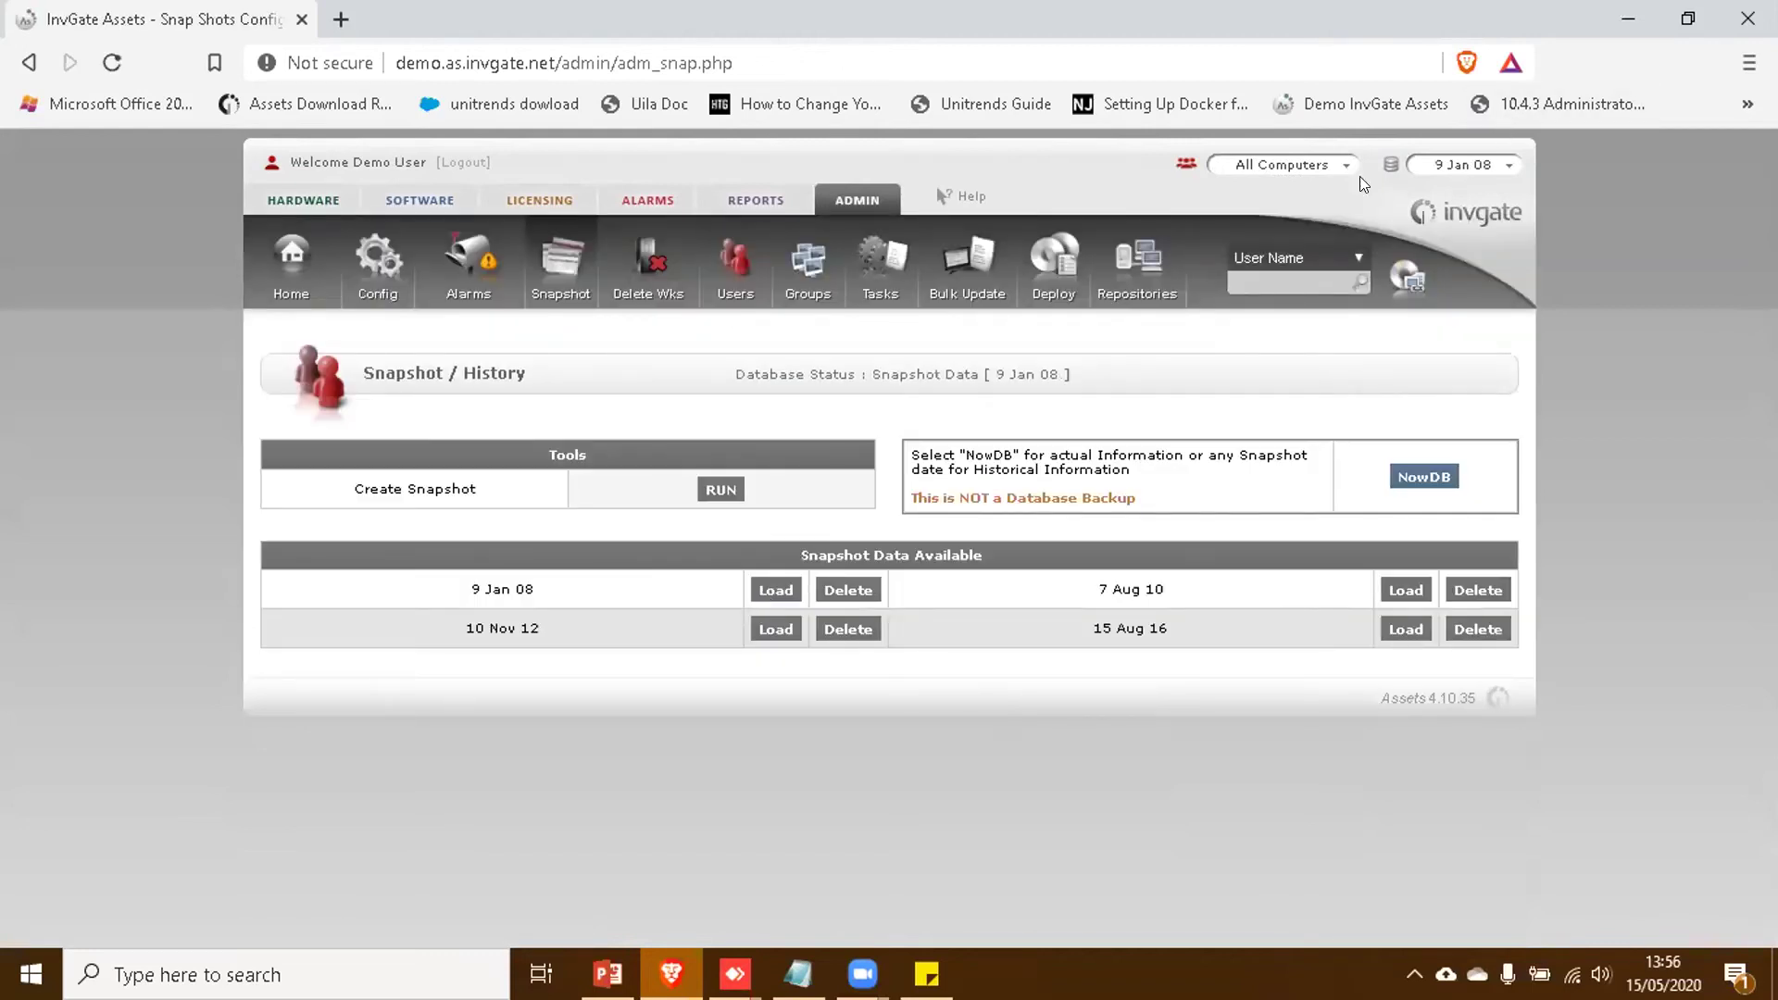
left_click(1320, 169)
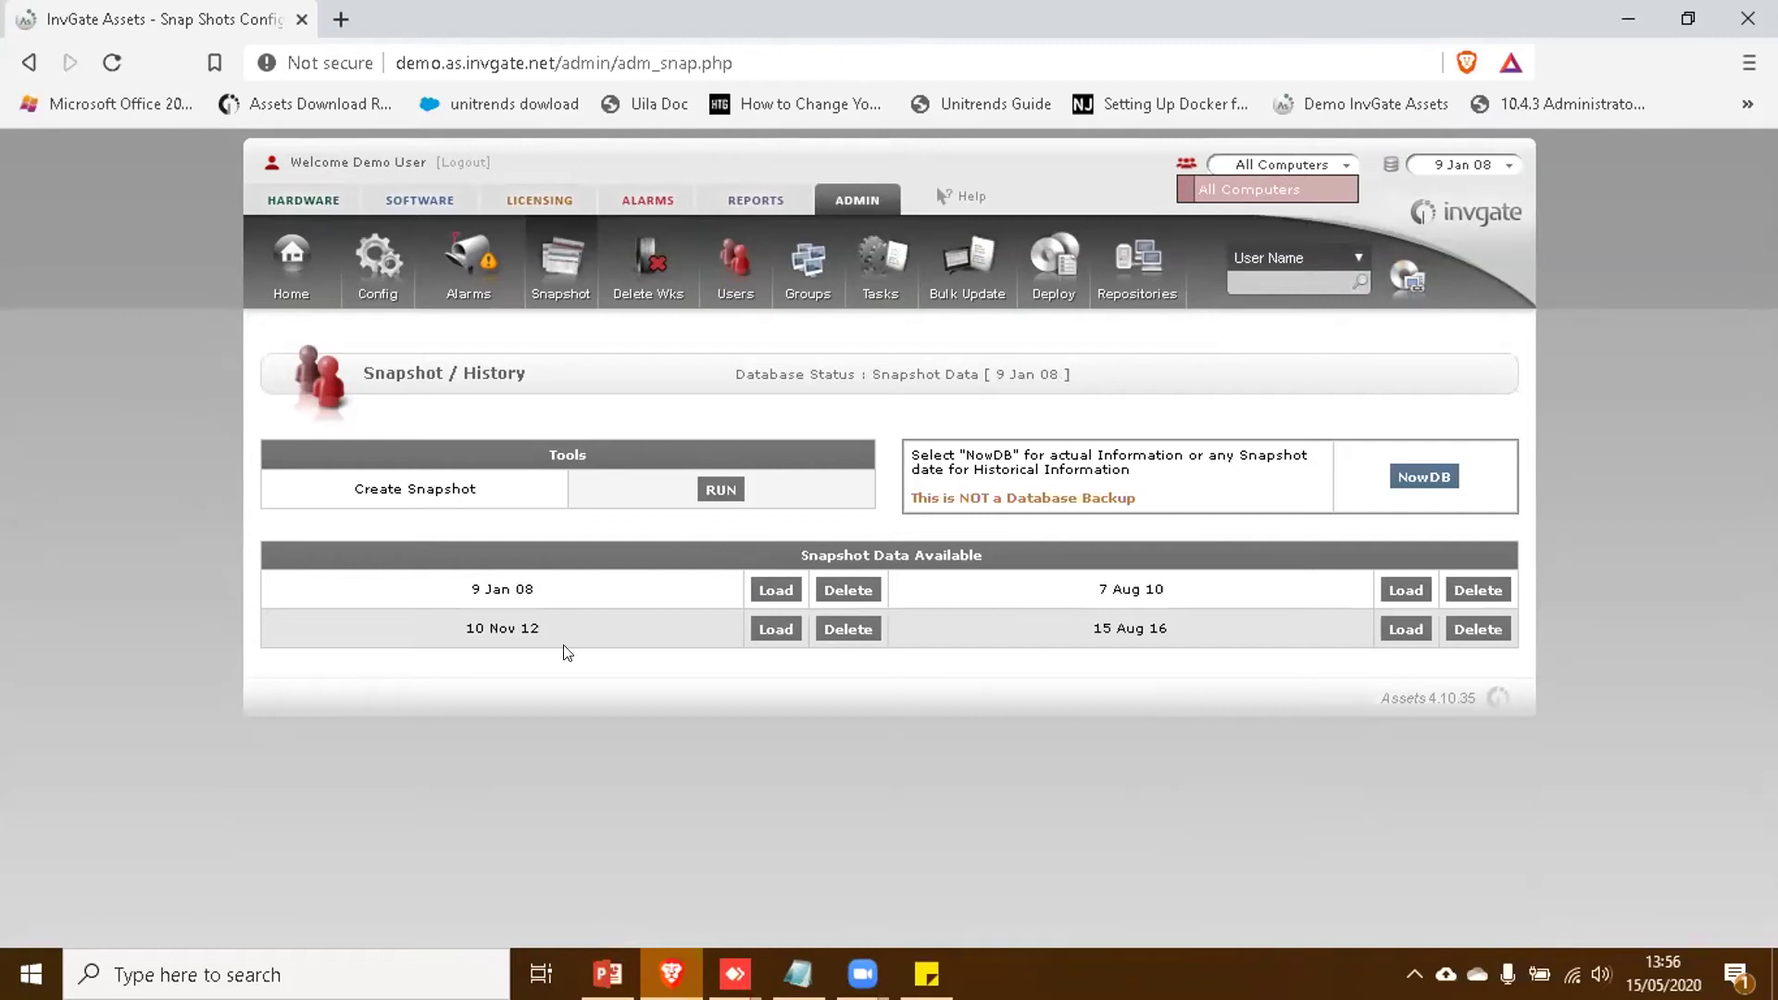
Step: View the executive dashboard with the 9 Jan 08 snapshot data, then return to Snapshot / History
left_click_drag(534, 589, 523, 589)
left_click_drag(460, 580, 461, 584)
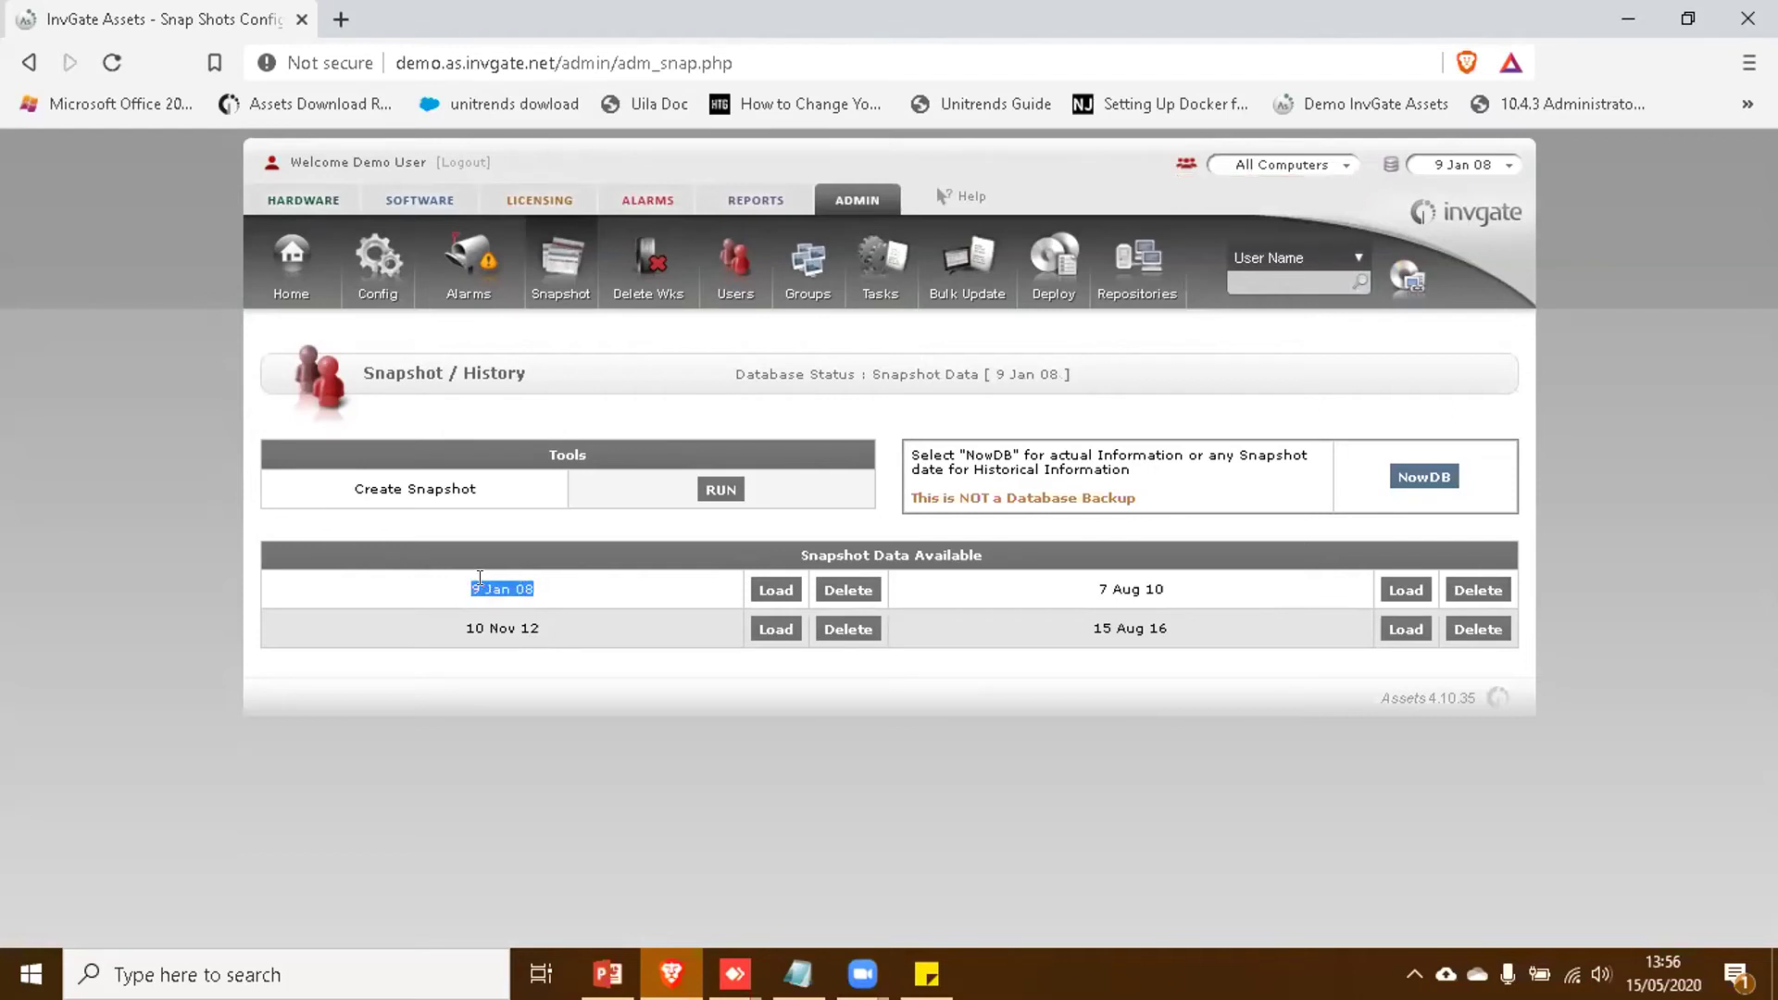
left_click(472, 288)
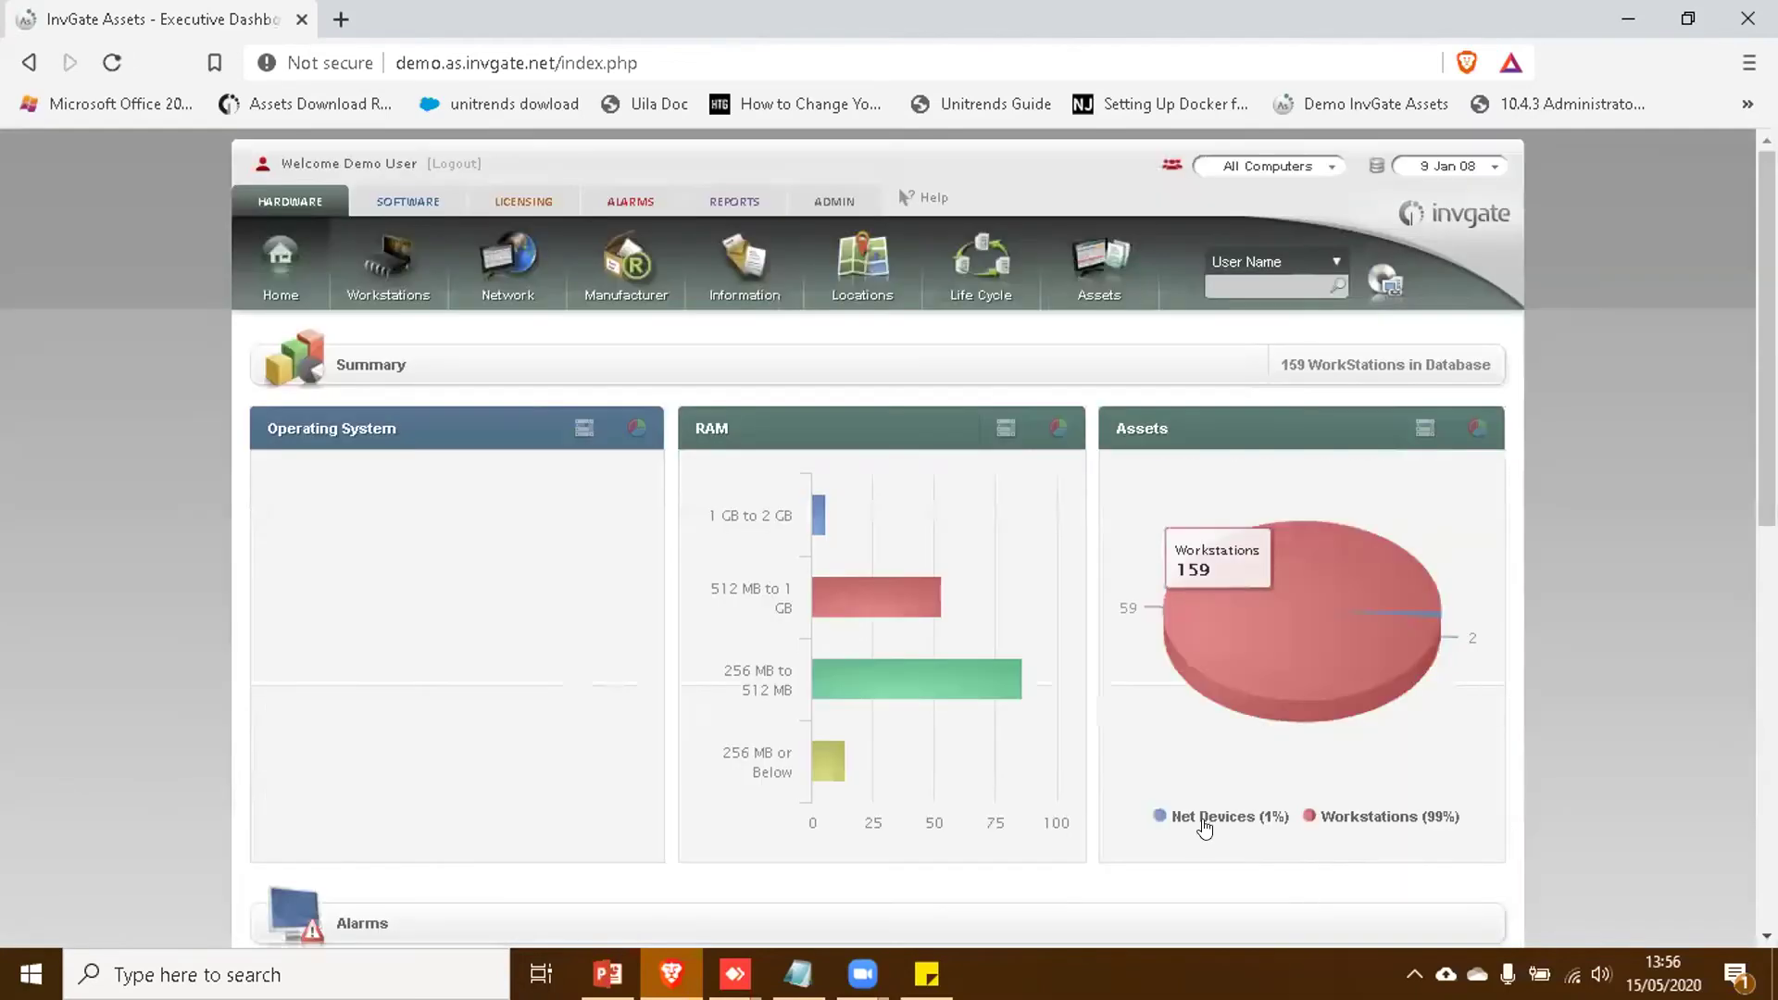
left_click(28, 63)
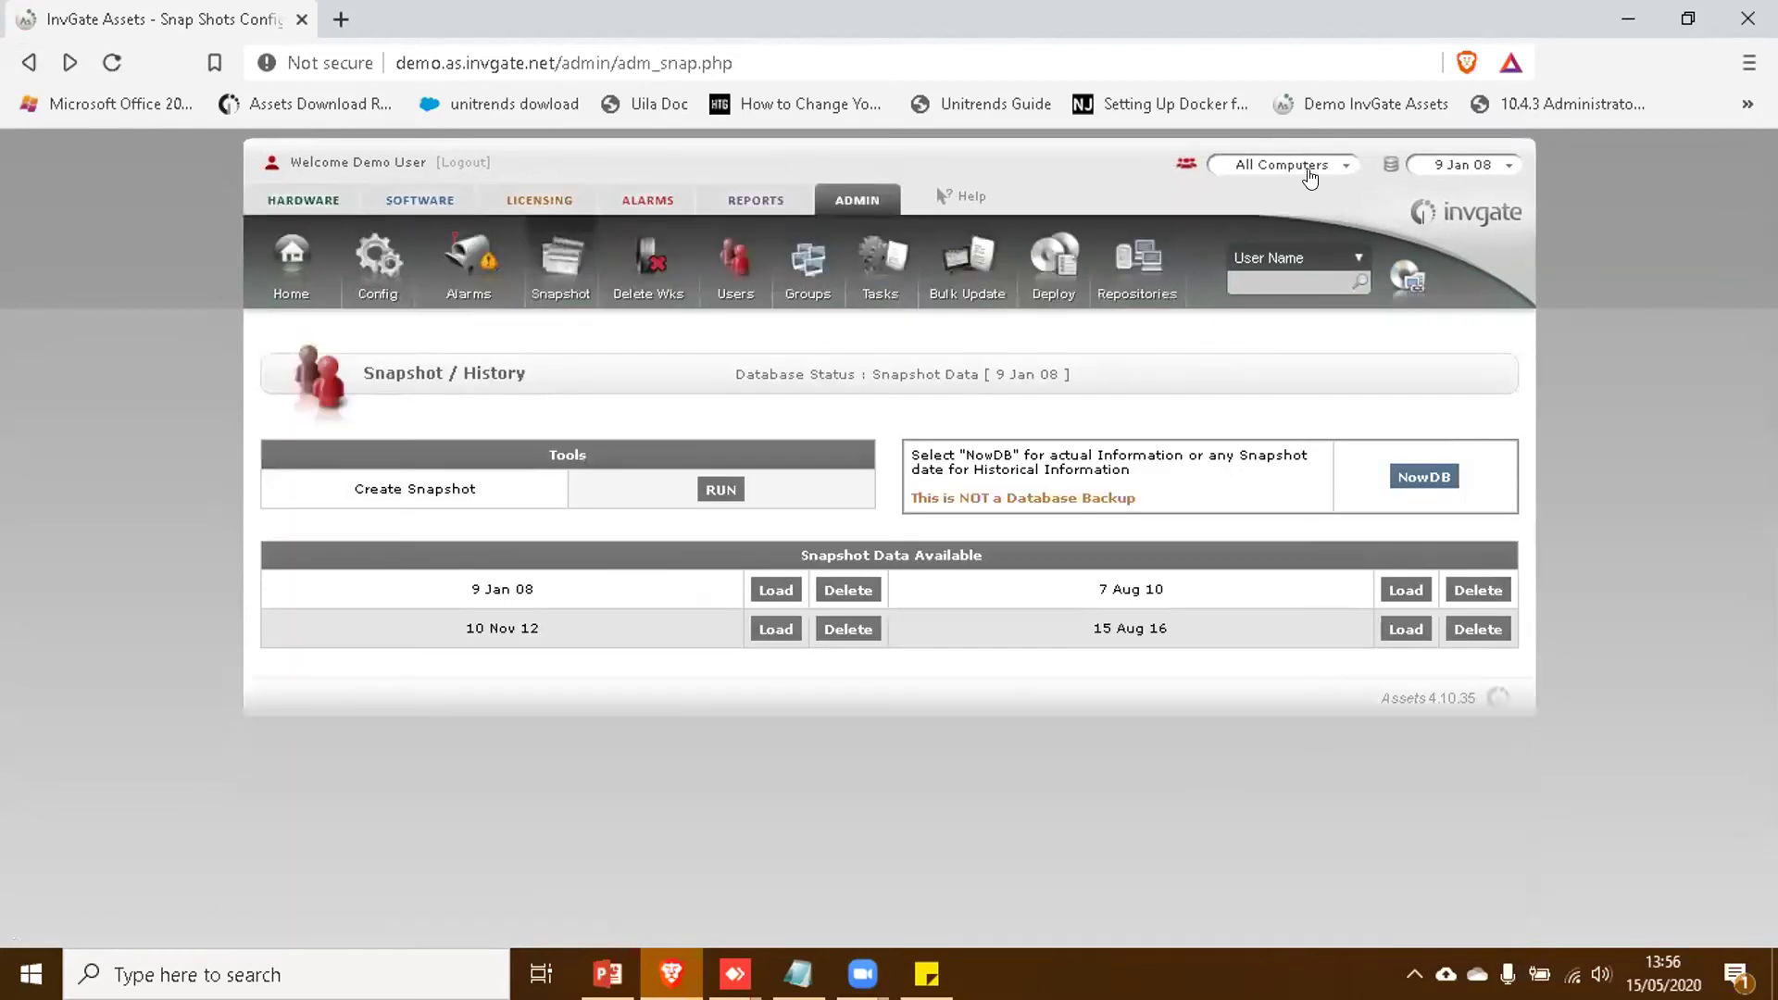
Step: Switch back to the live NowDB production database, leaving the All Computers group unchanged
left_click(1306, 170)
left_click(1328, 348)
left_click(1421, 476)
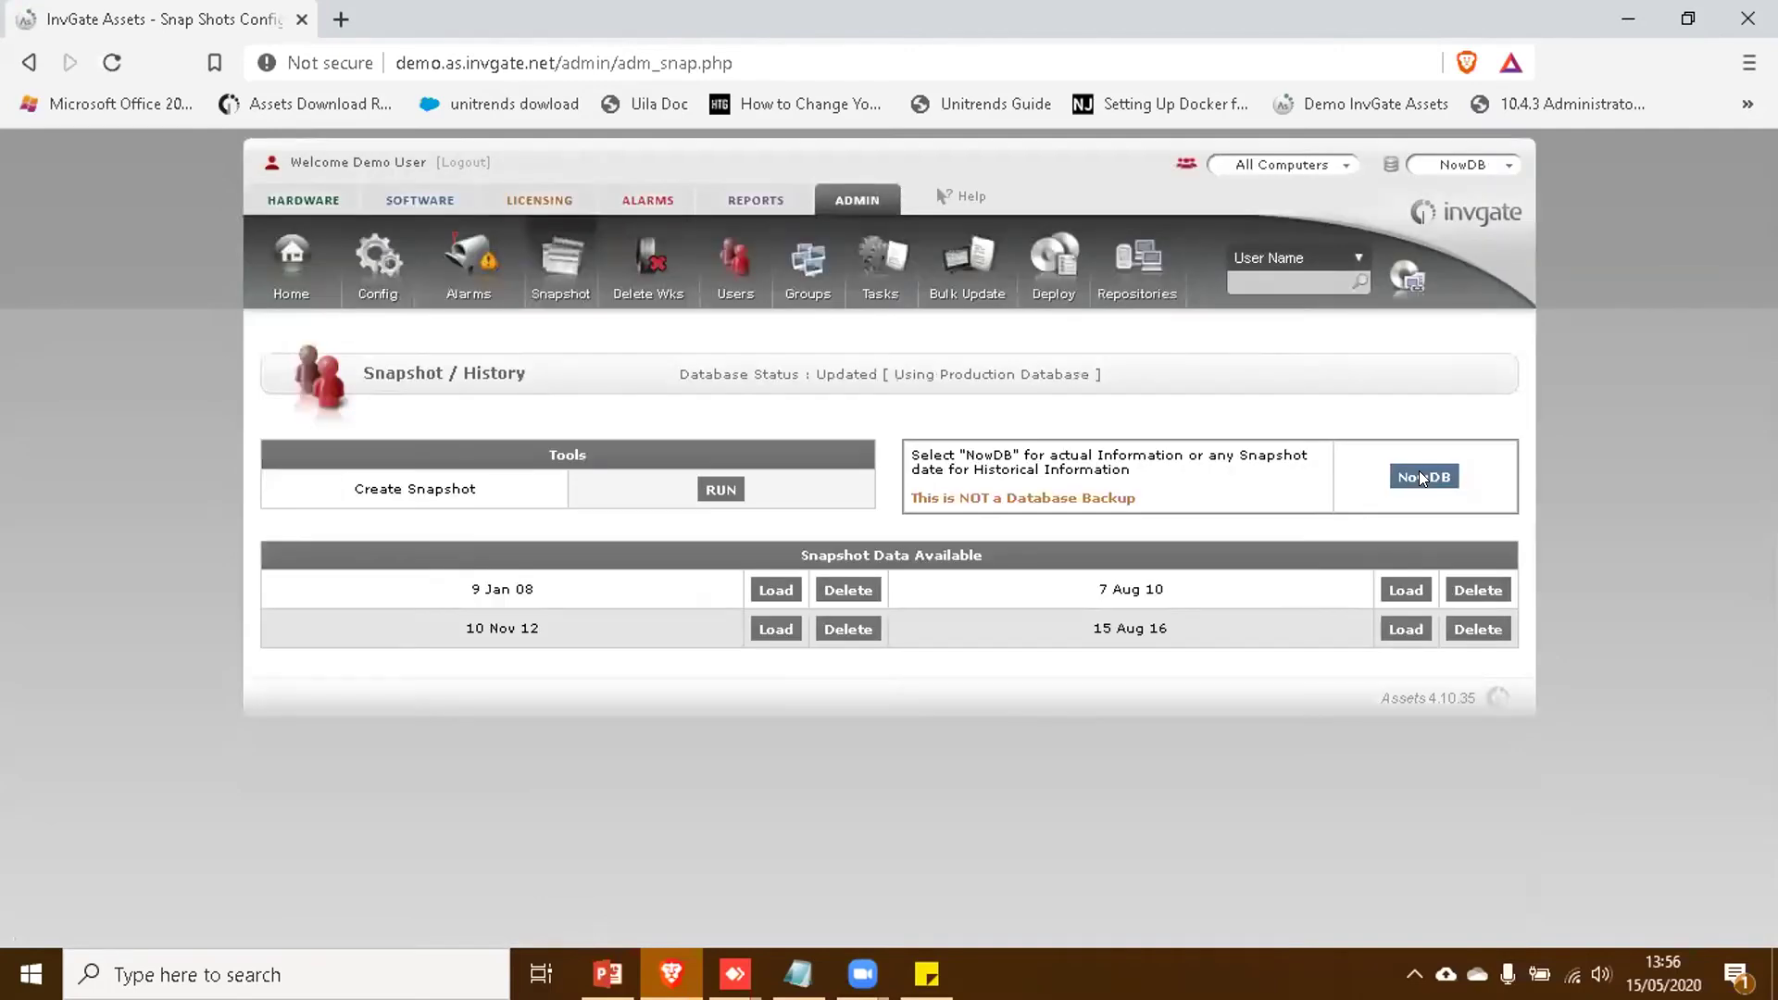
left_click(1249, 165)
scroll(1336, 630, "up", 1)
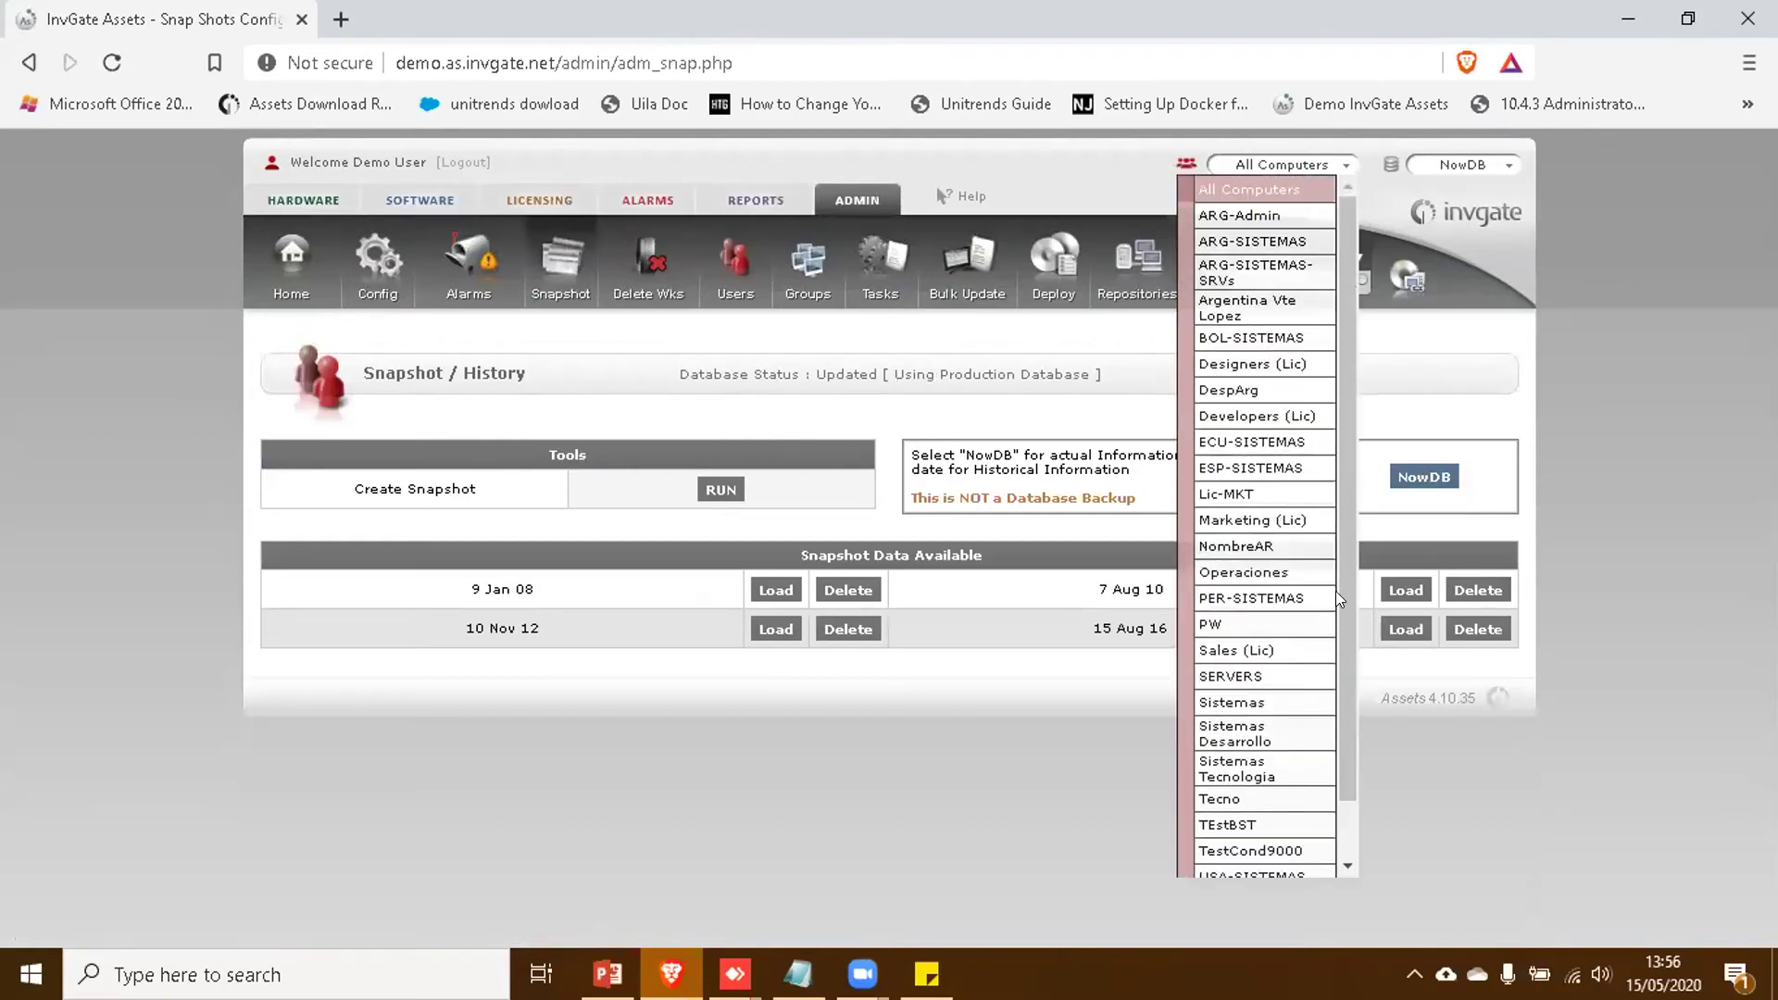
scroll(1336, 591, "down", 1)
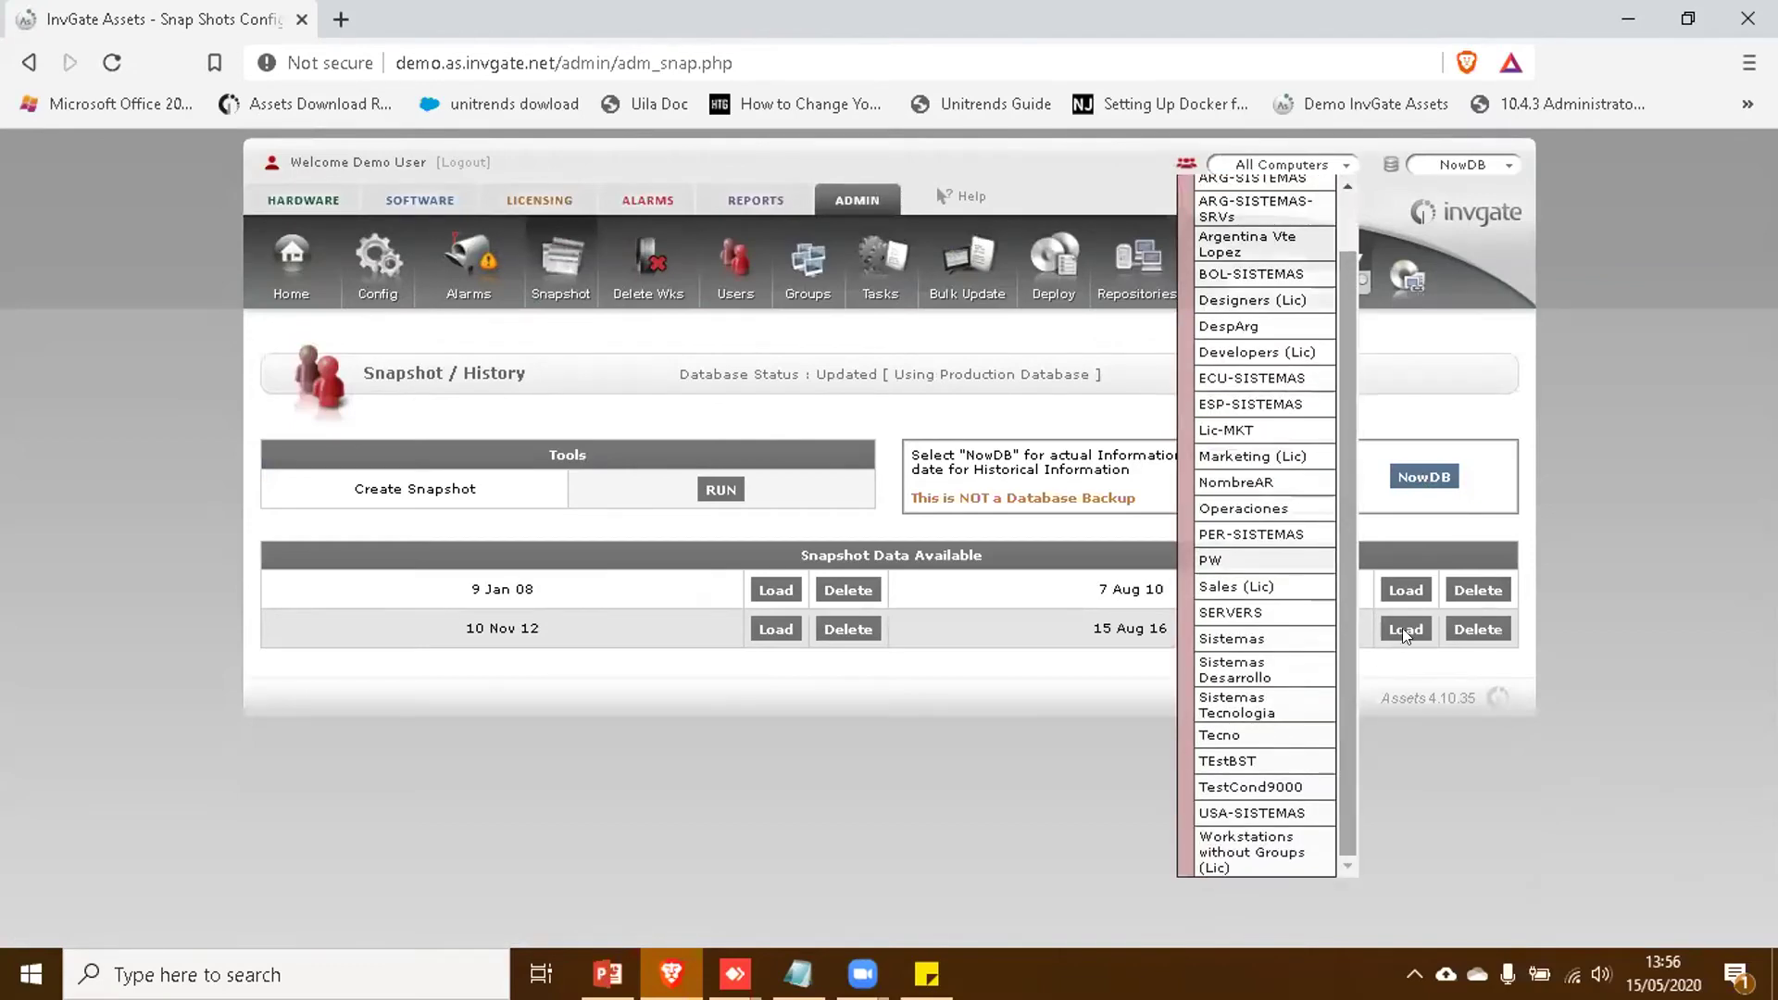
left_click(1448, 435)
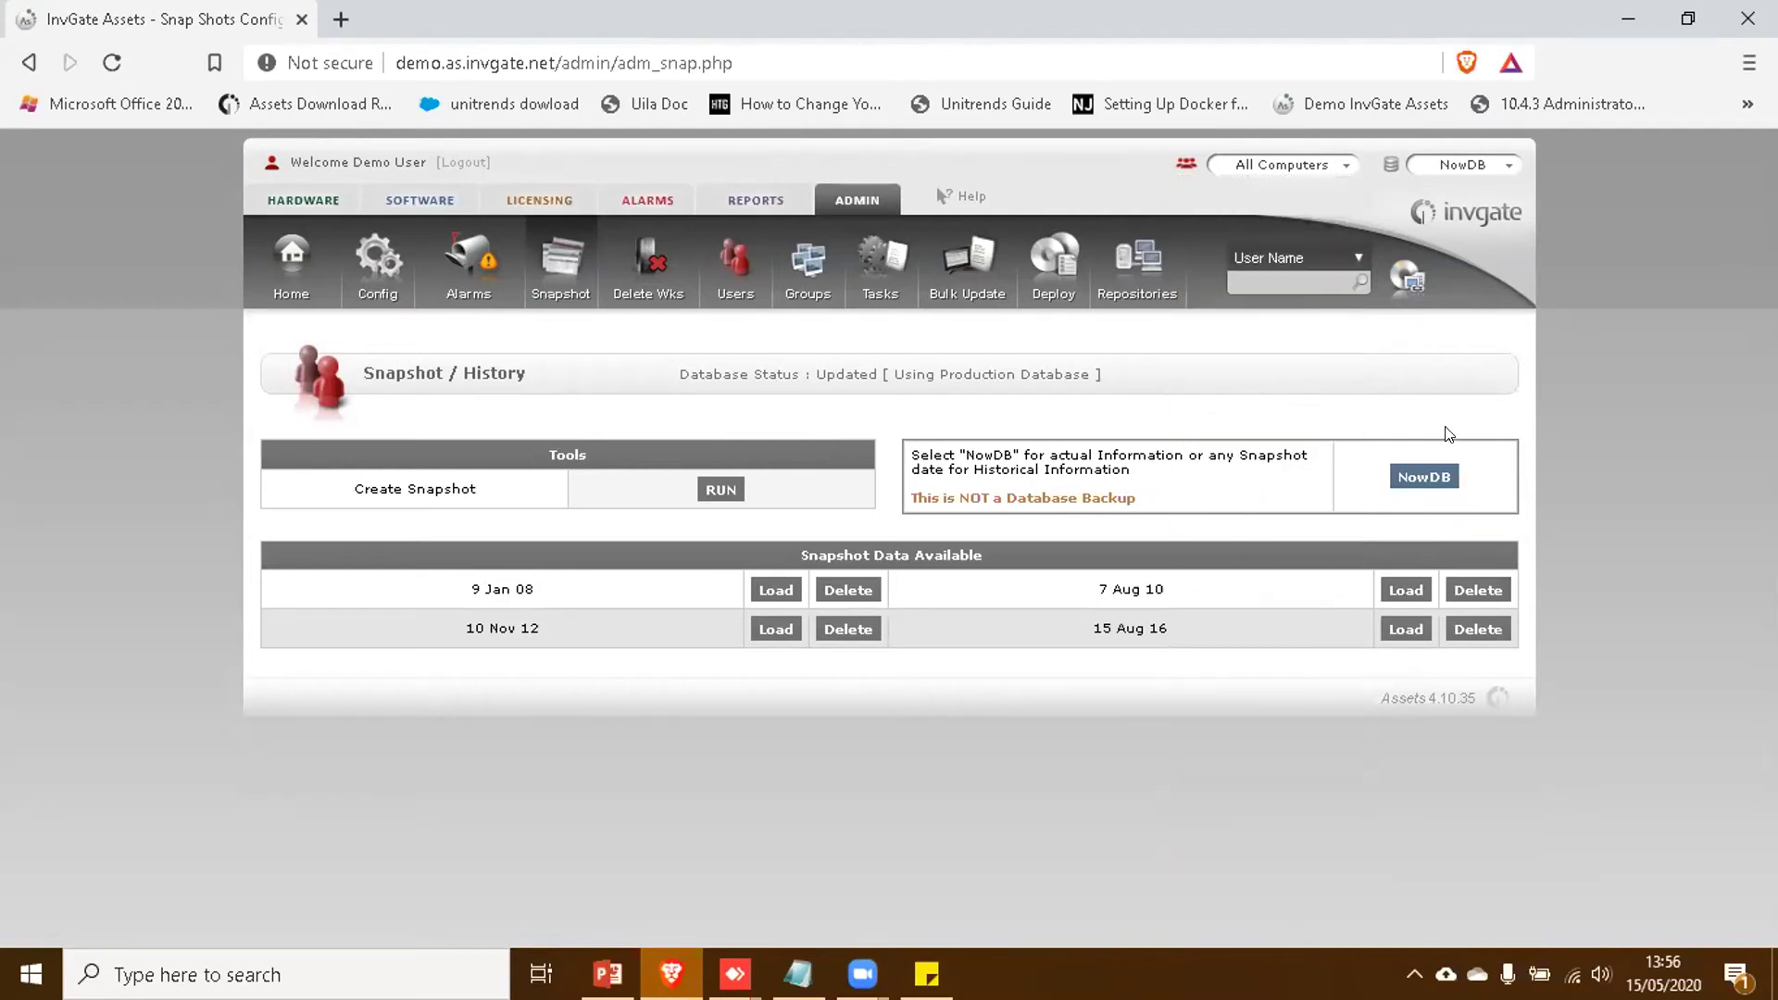
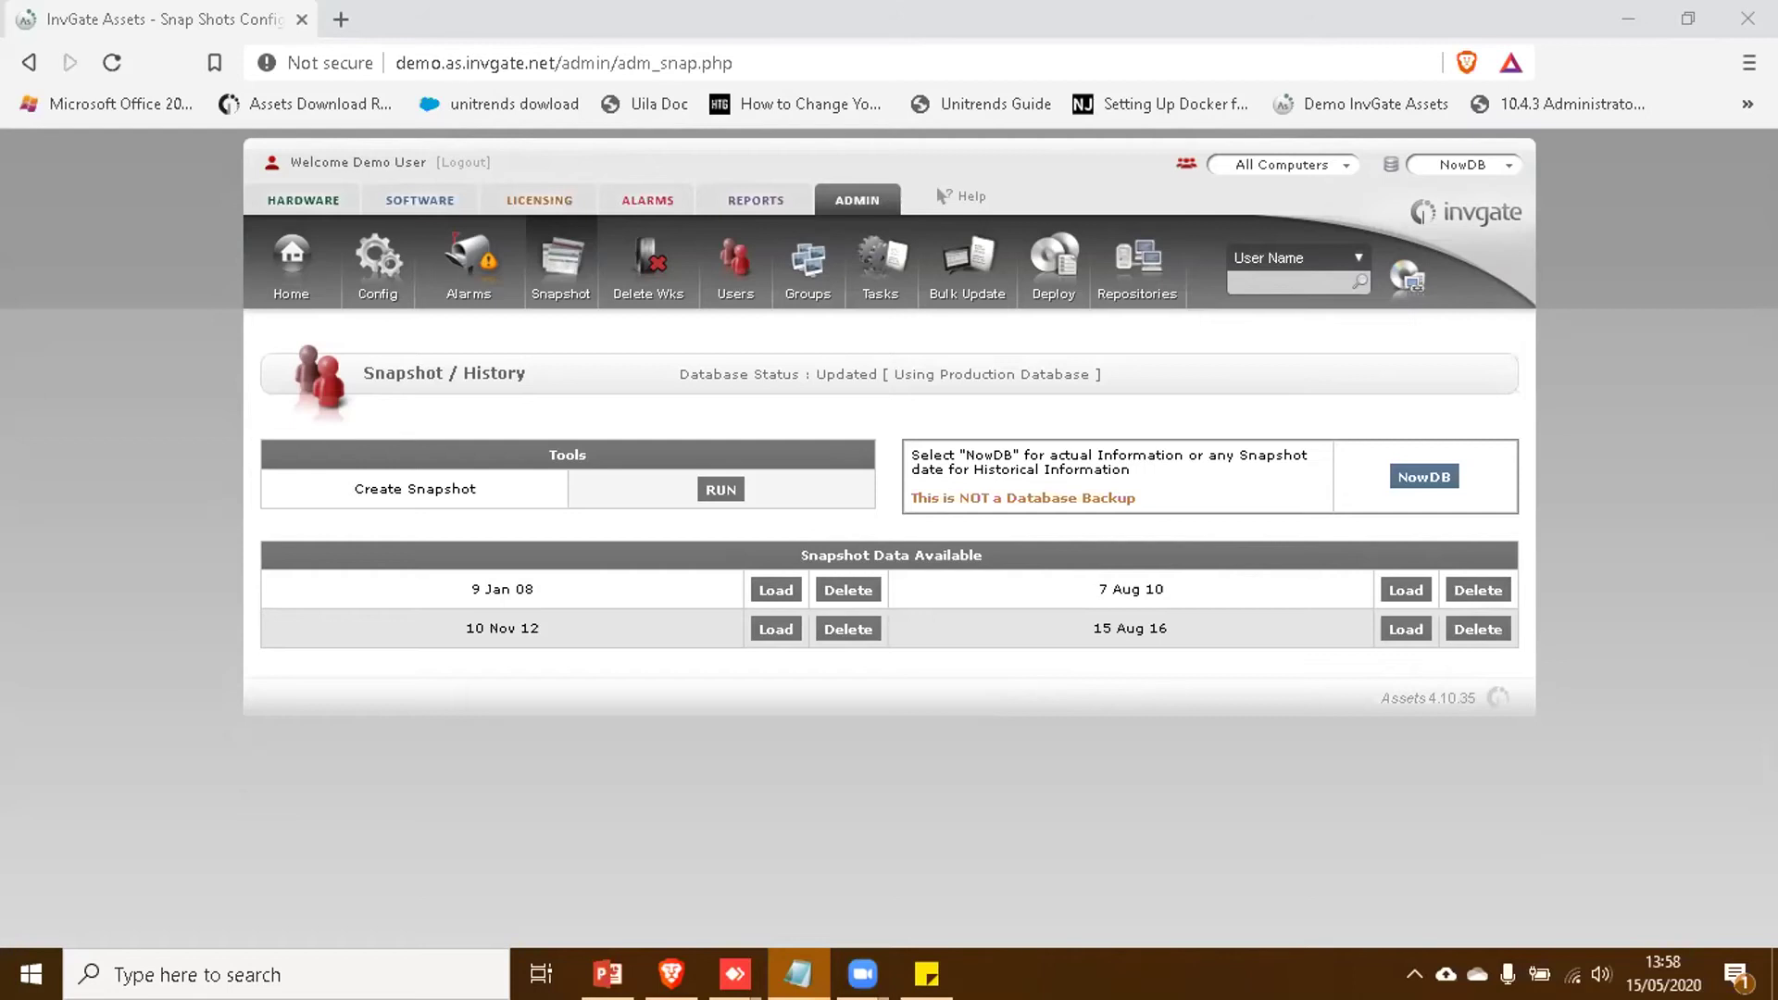
Step: Go to the Reports section and open the Custom report builder
left_click(767, 221)
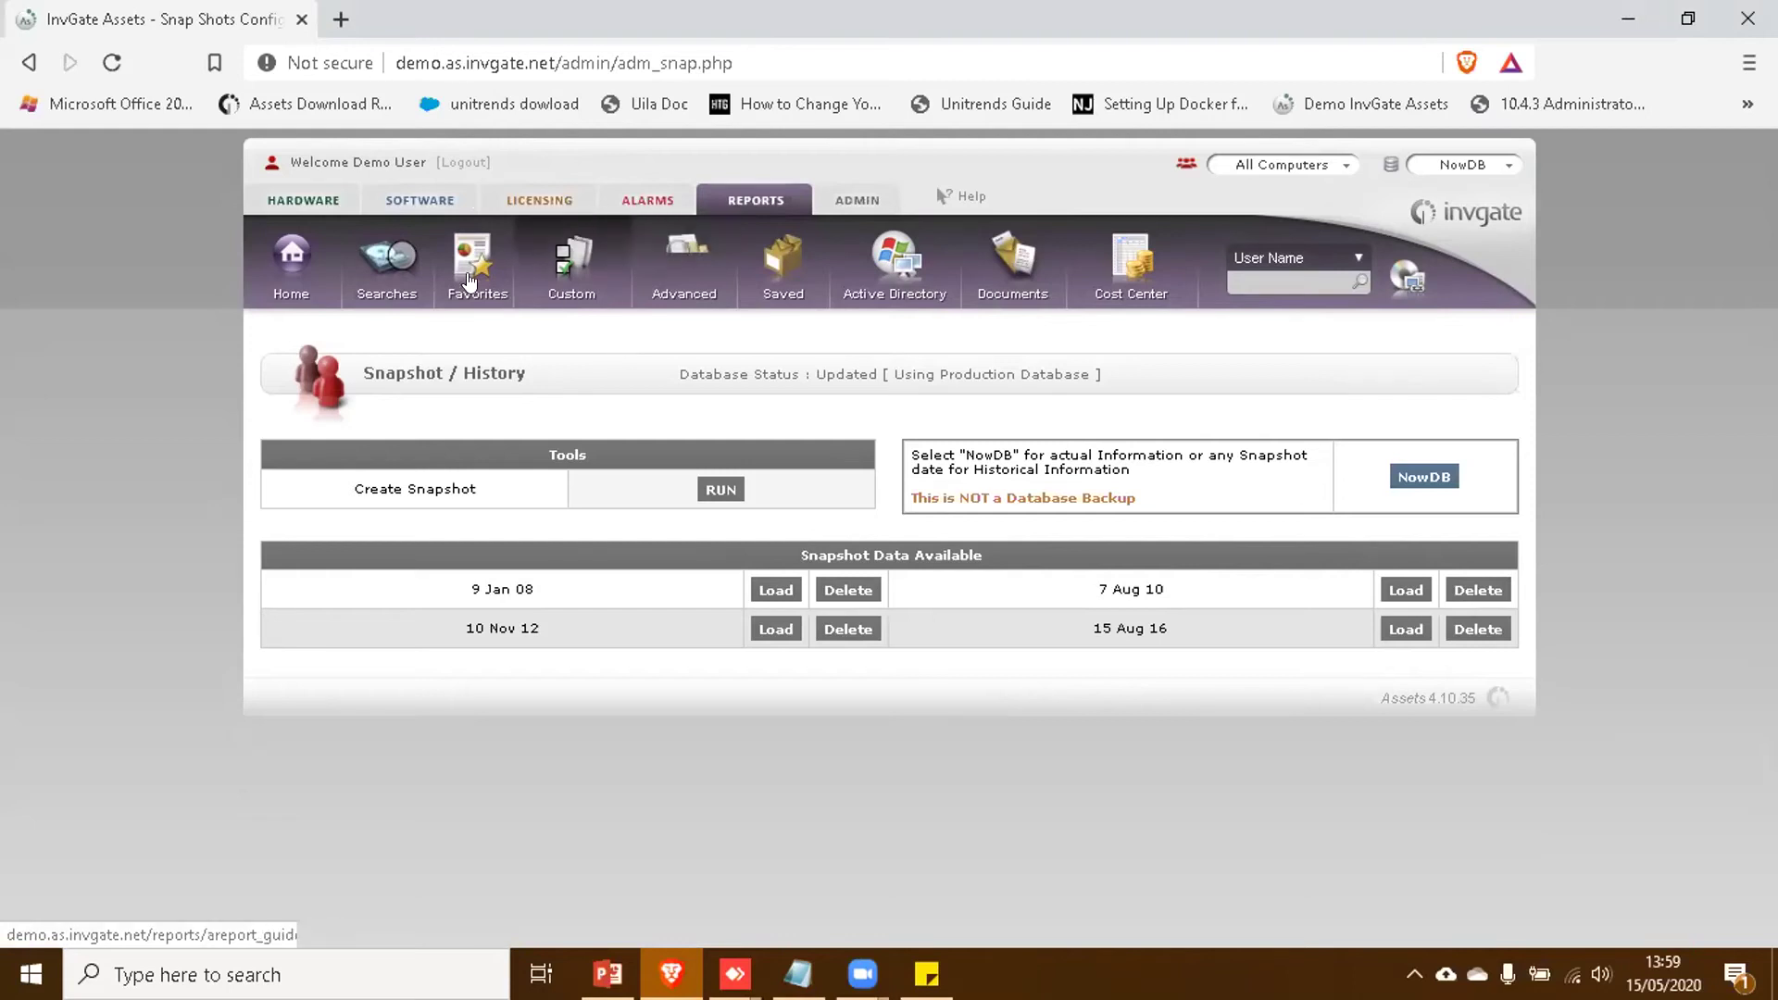
left_click(559, 280)
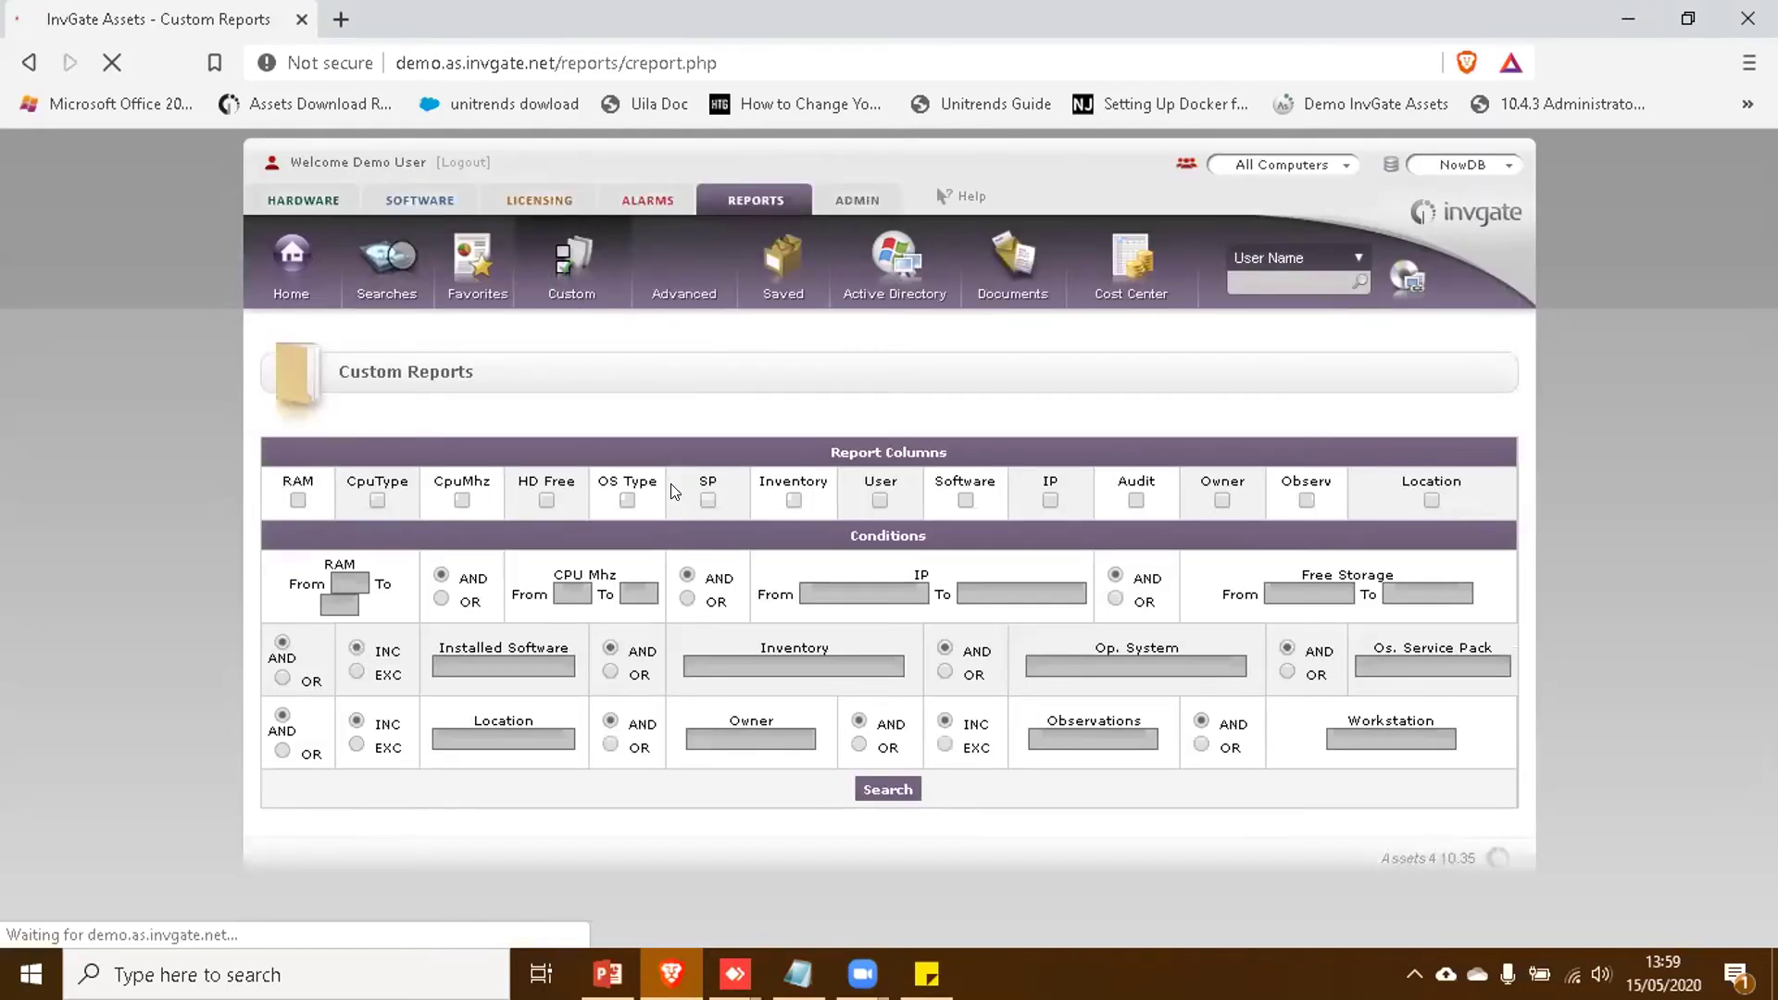
Step: Add the RAM column, review the 831 computer results (first RAM 4085), and export to XLS
left_click(297, 498)
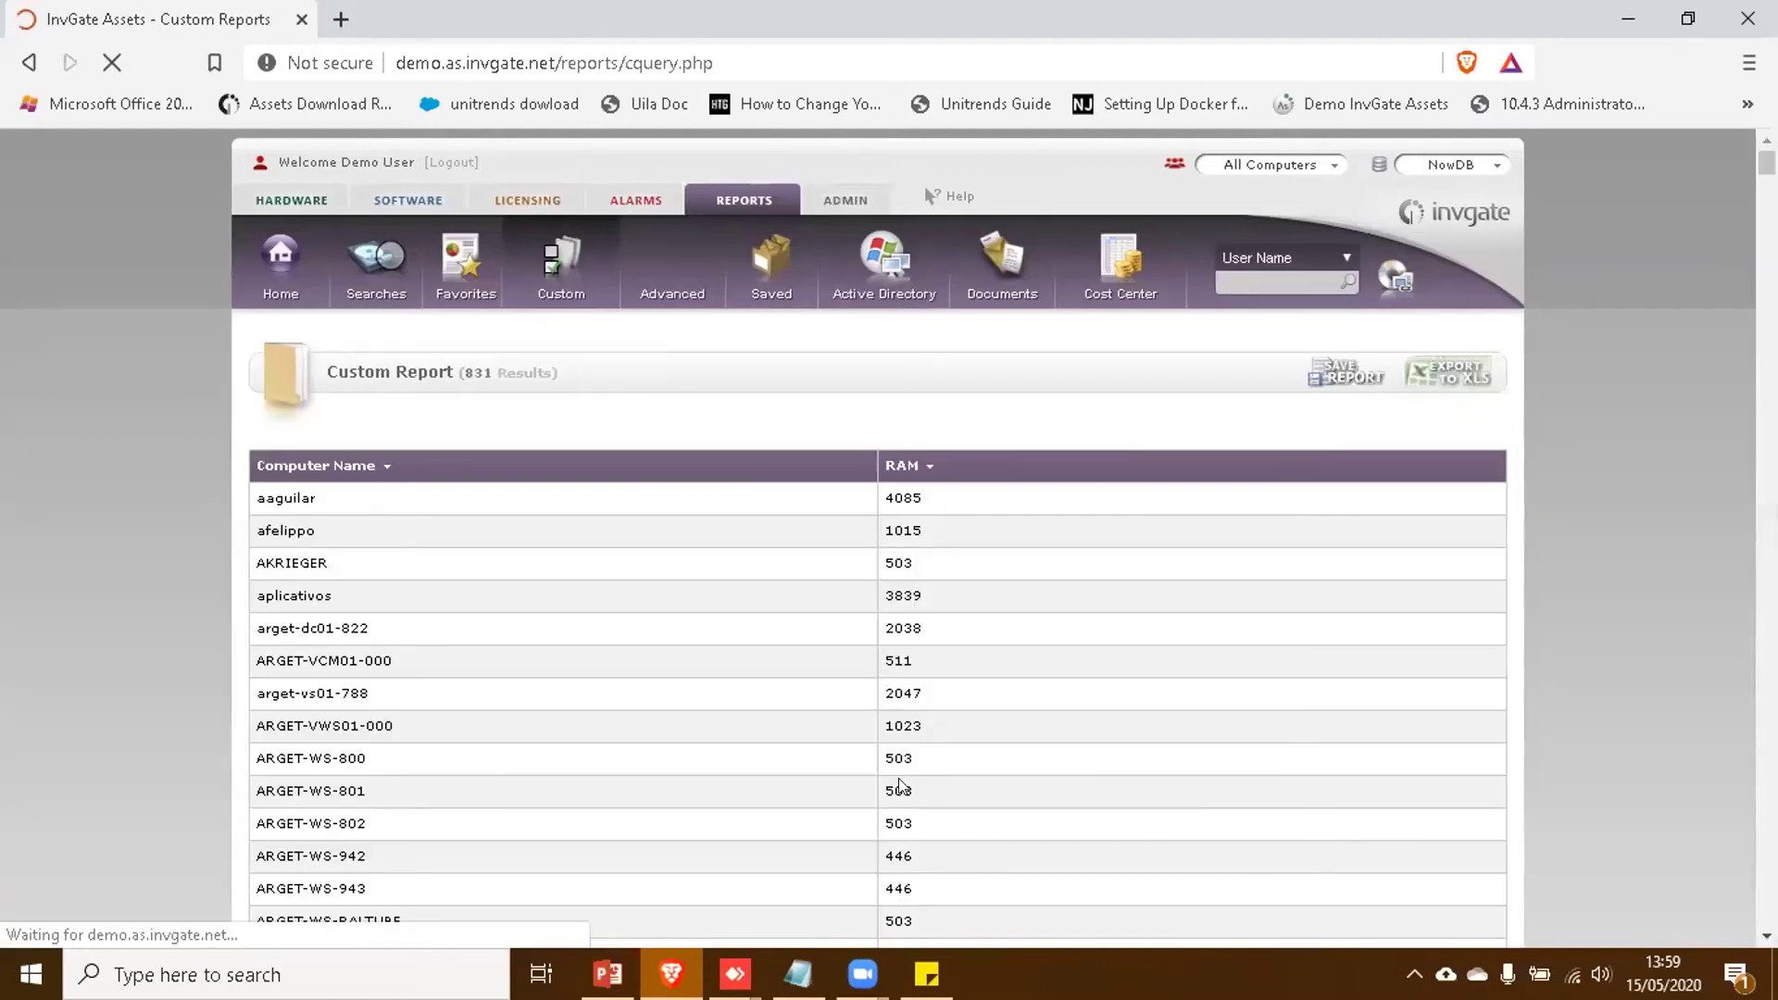
scroll(874, 596, "down", 3)
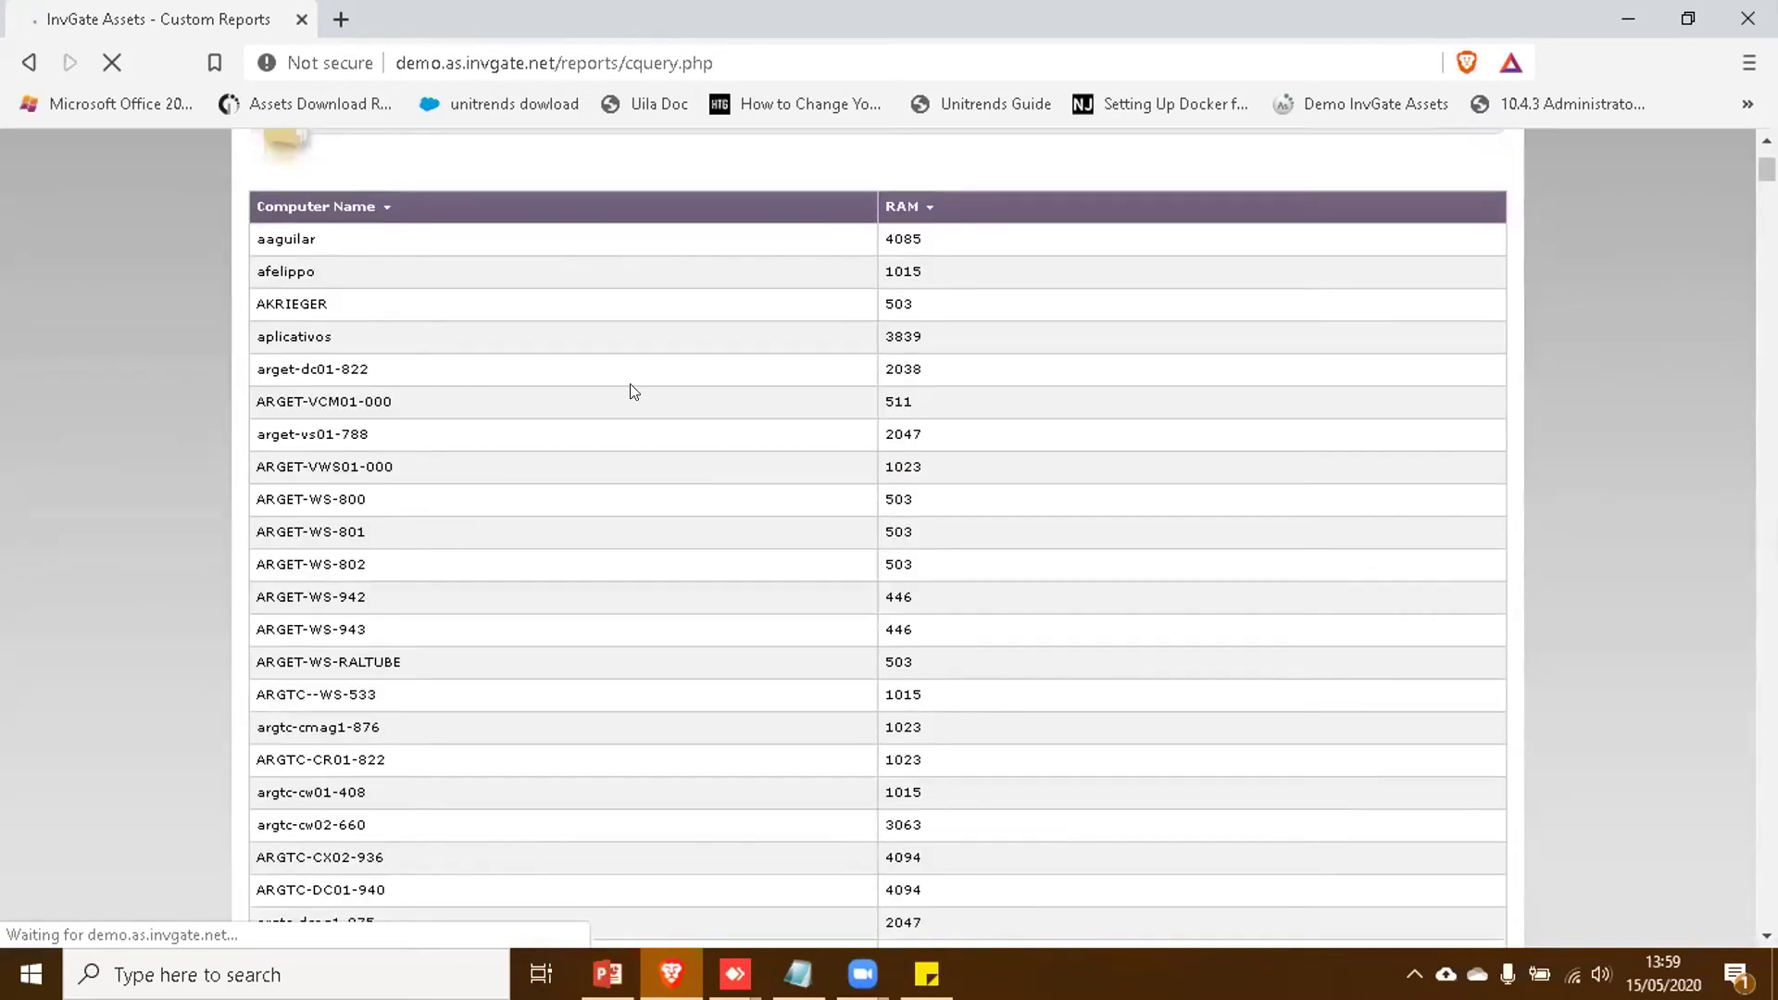
double_click(882, 239)
scroll(1204, 398, "up", 3)
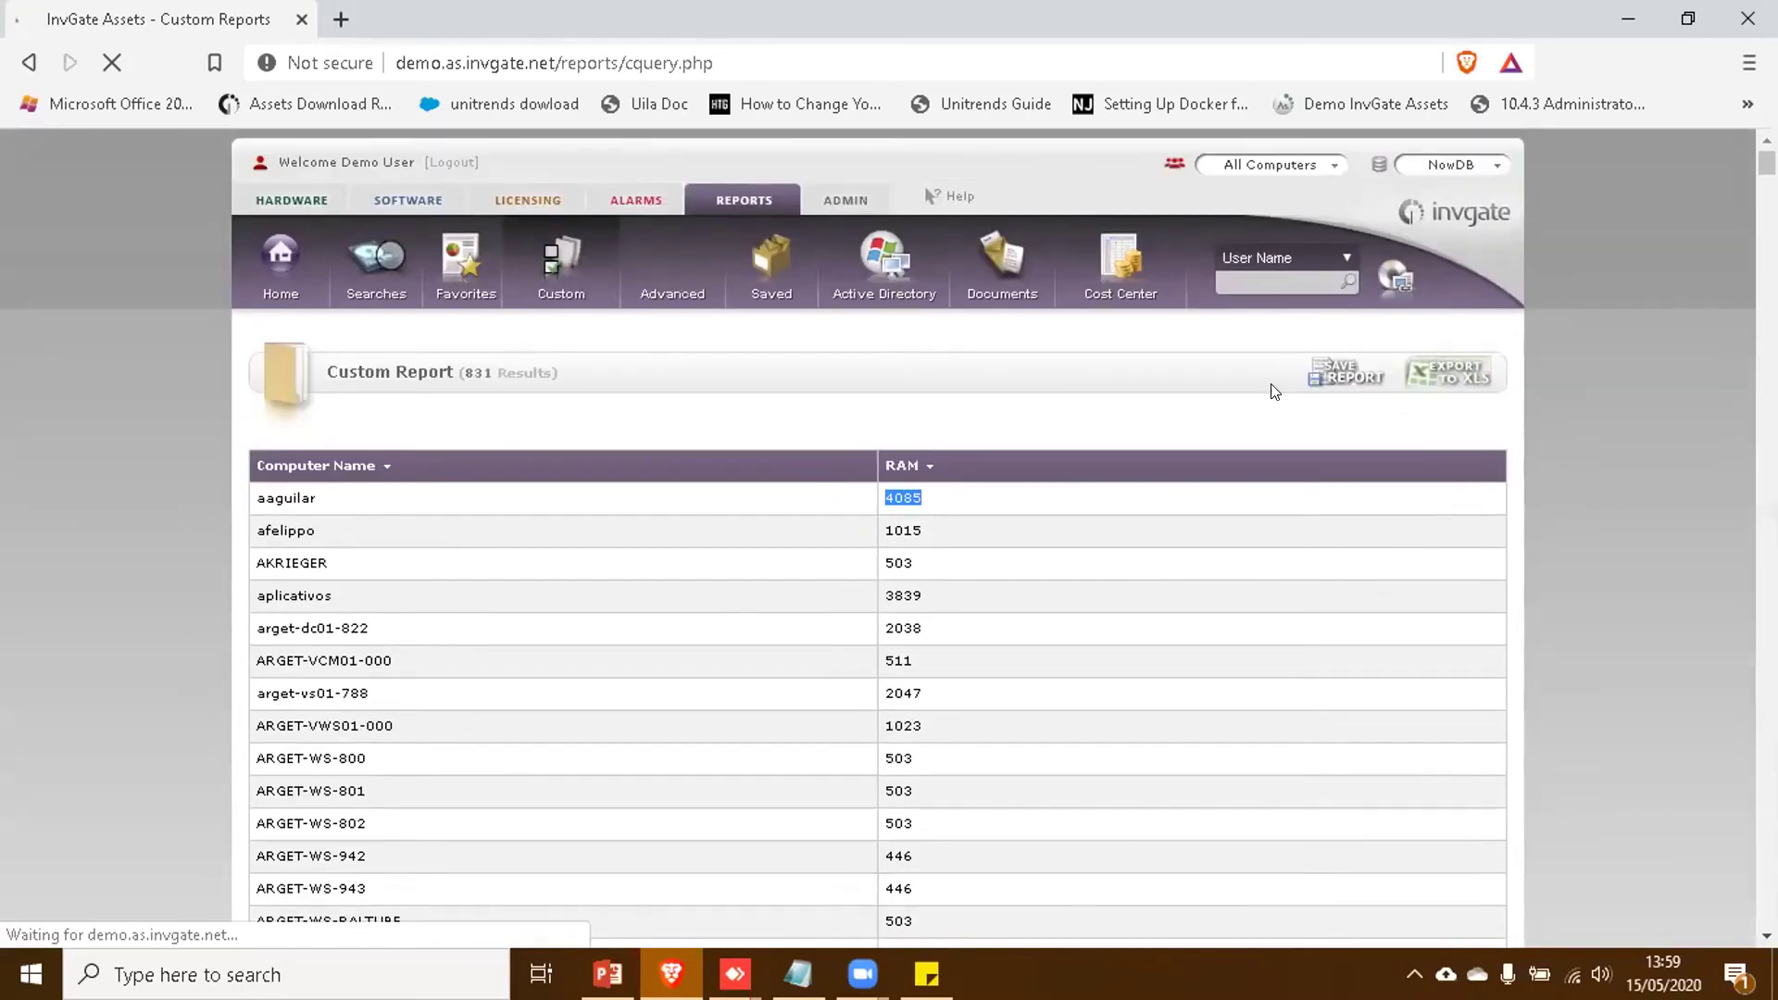
left_click(1236, 429)
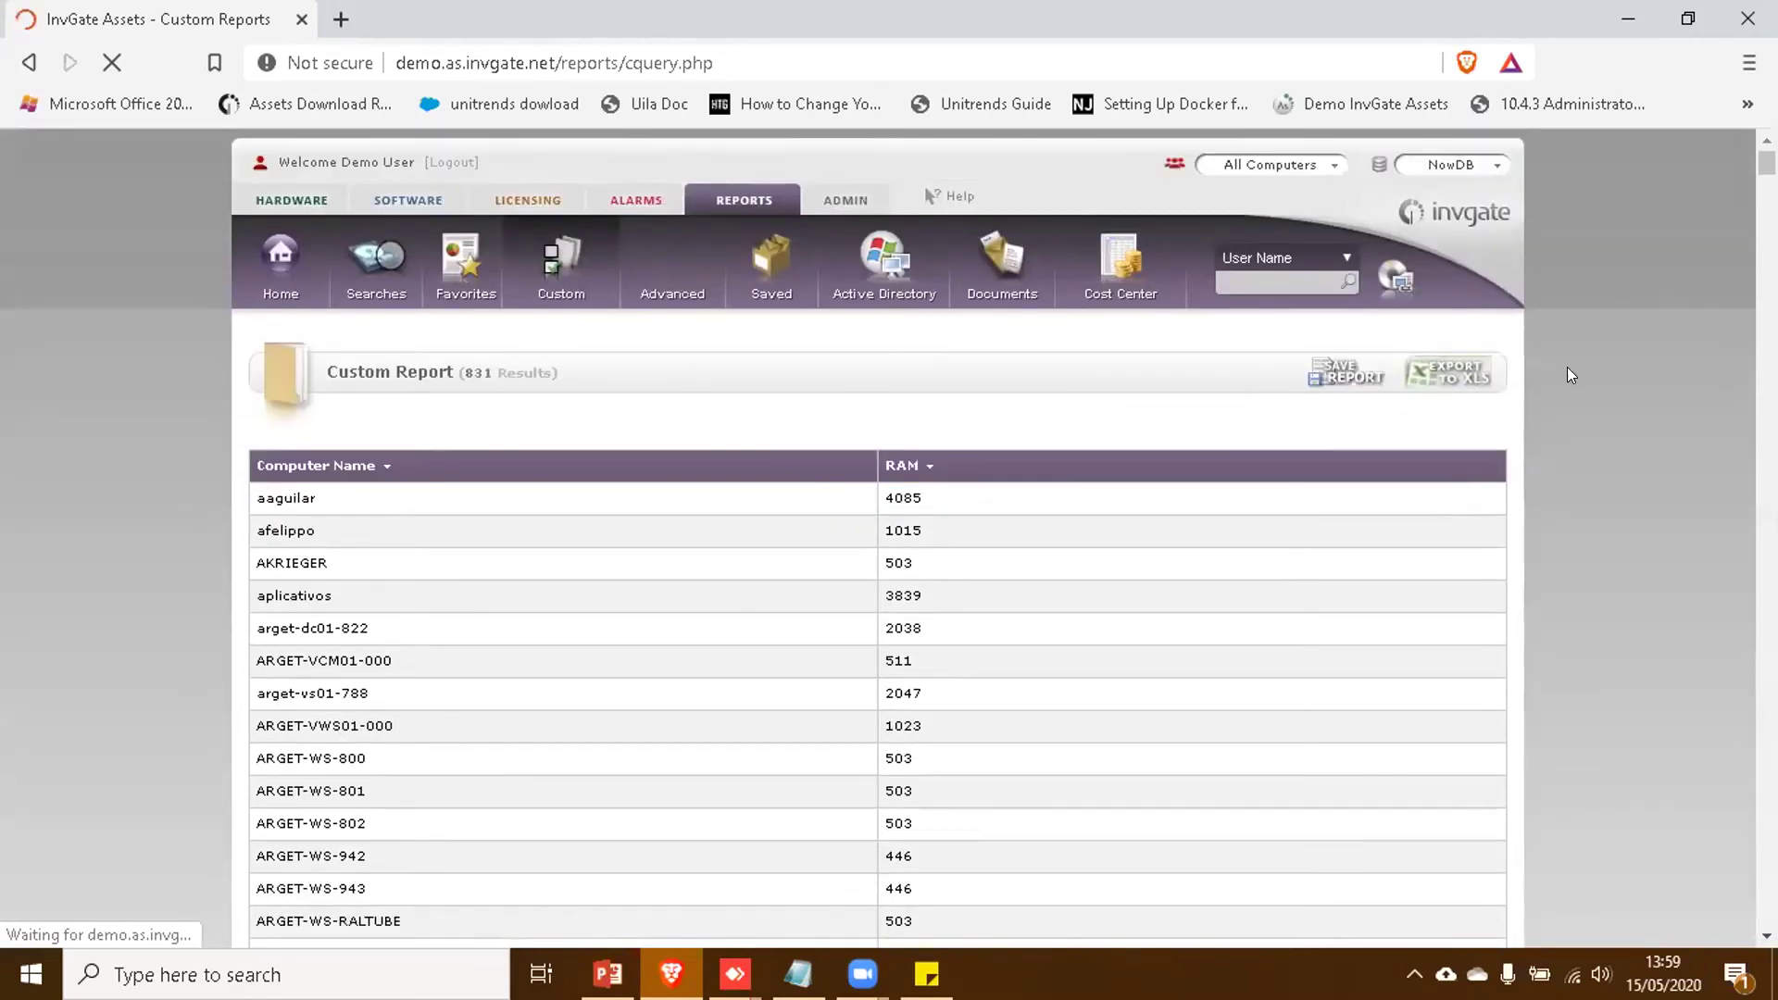
left_click(1463, 388)
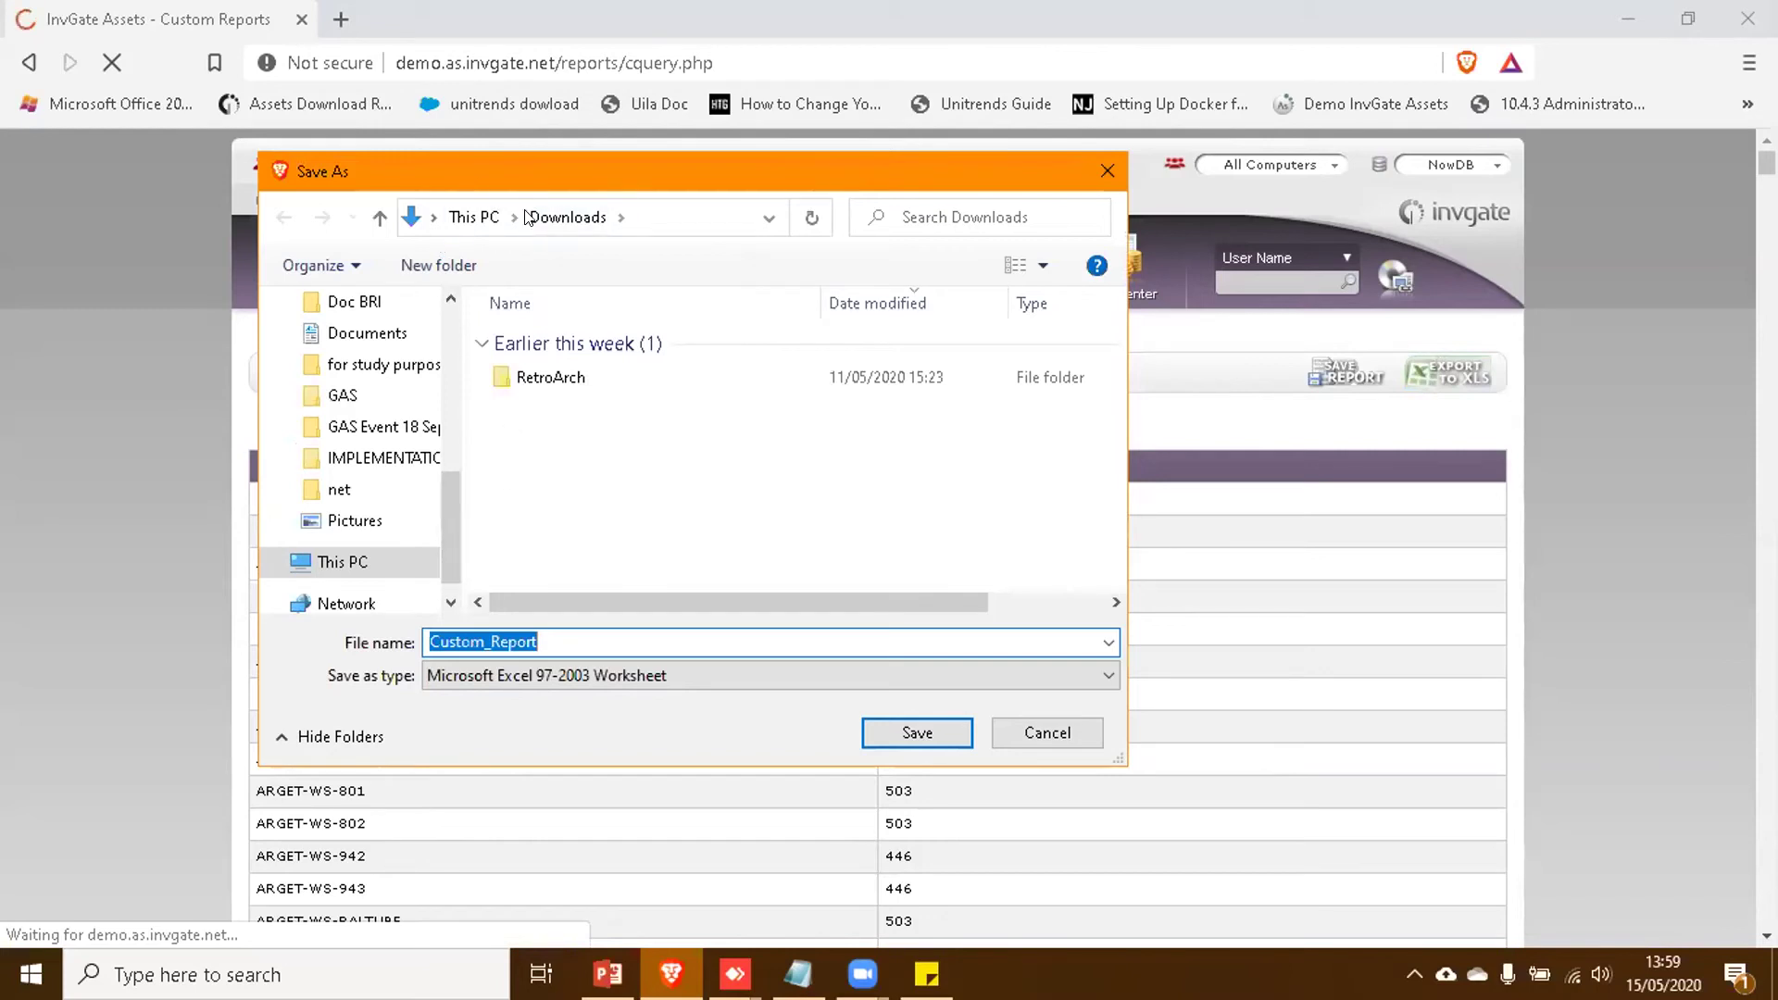
Step: Save Custom_Report.xls to Downloads and open it, accepting the format mismatch warning
left_click(963, 730)
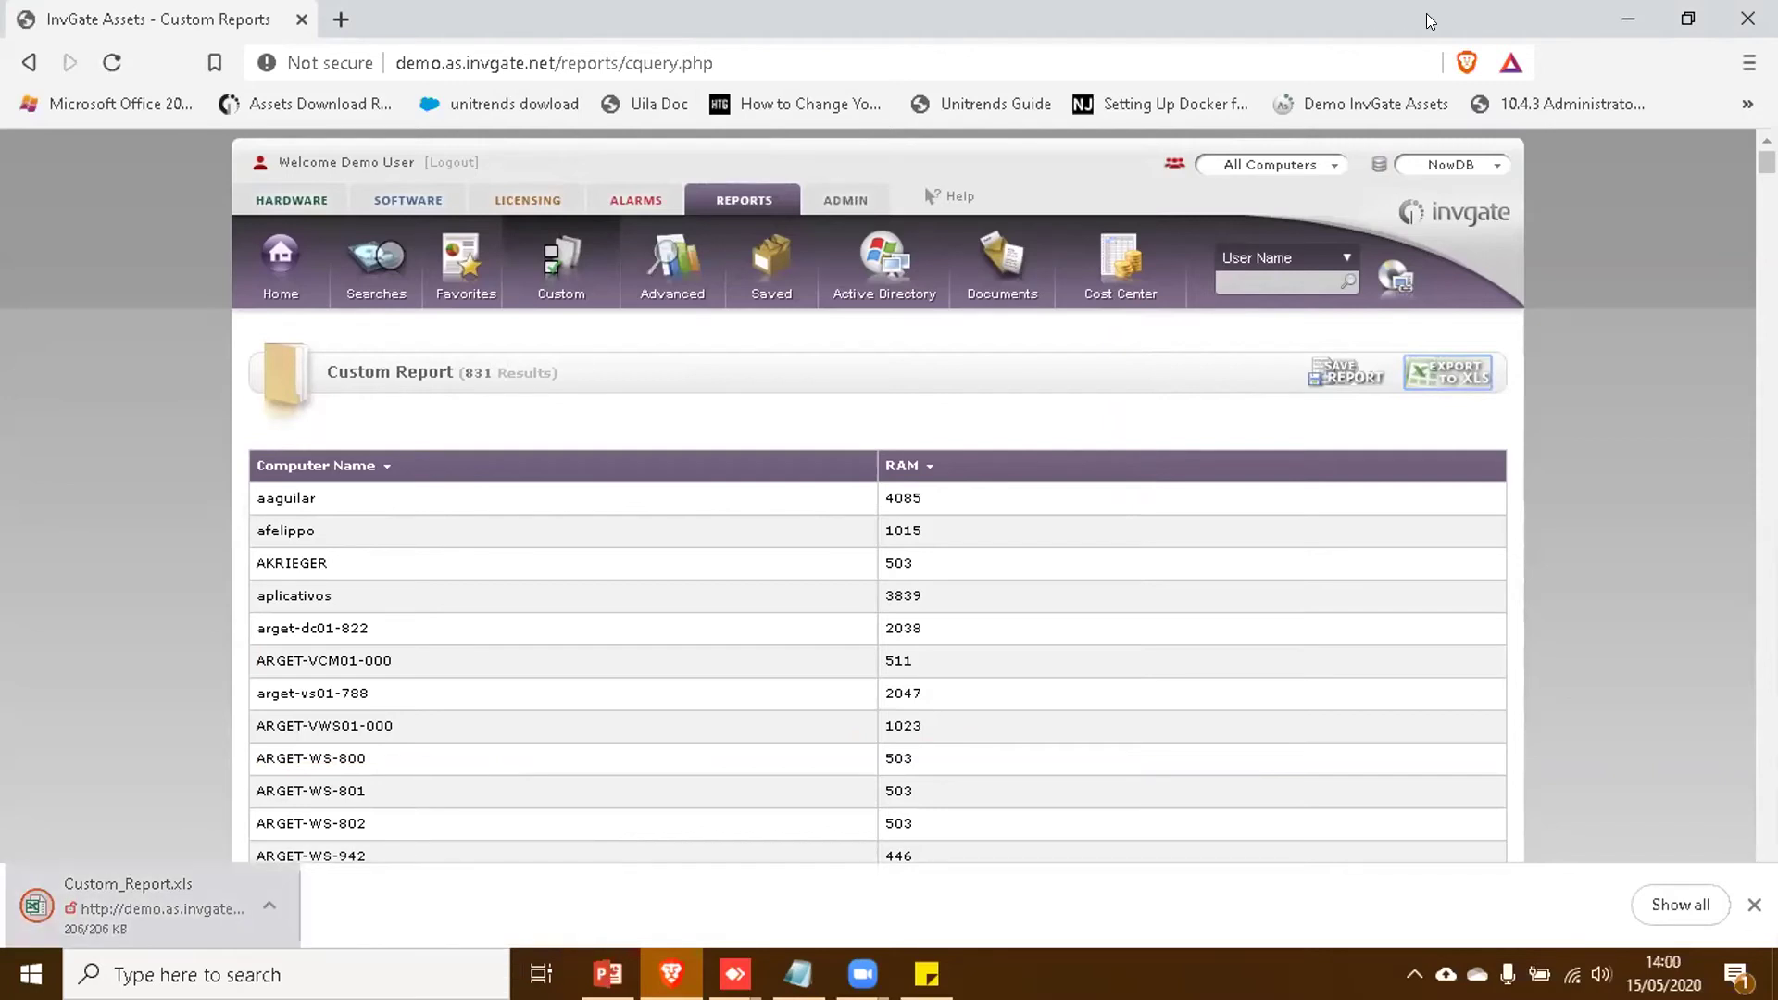
left_click(152, 906)
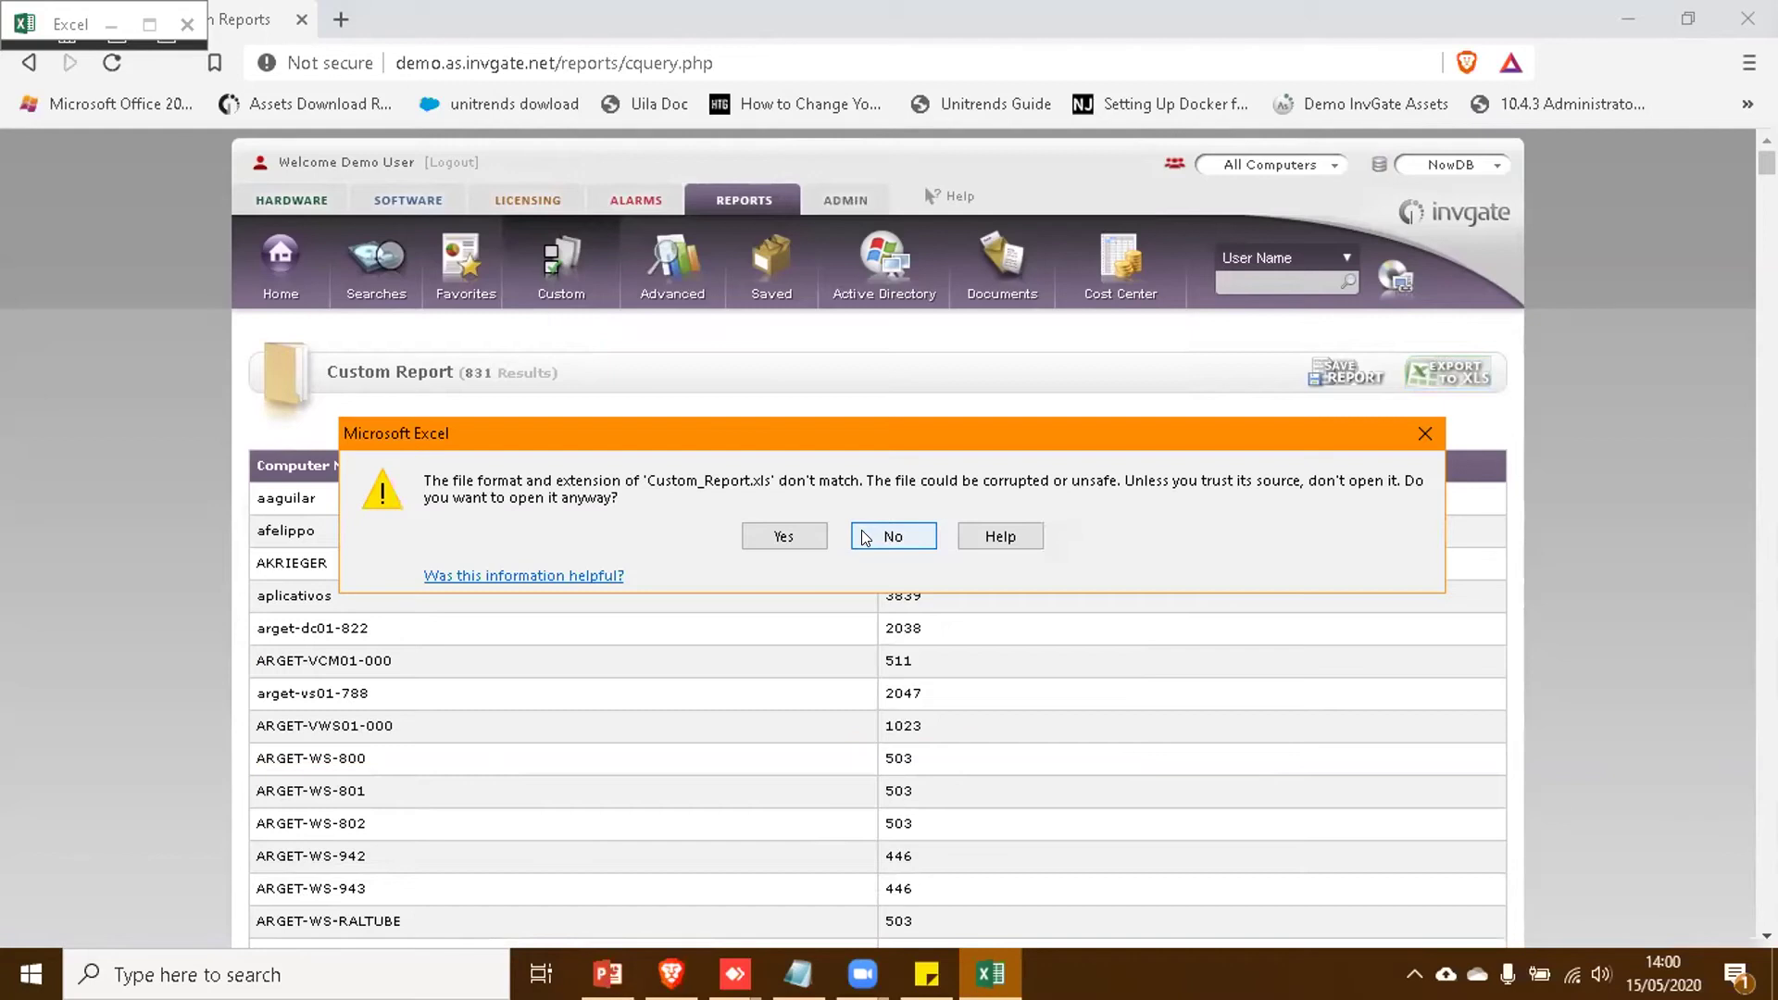
left_click(783, 535)
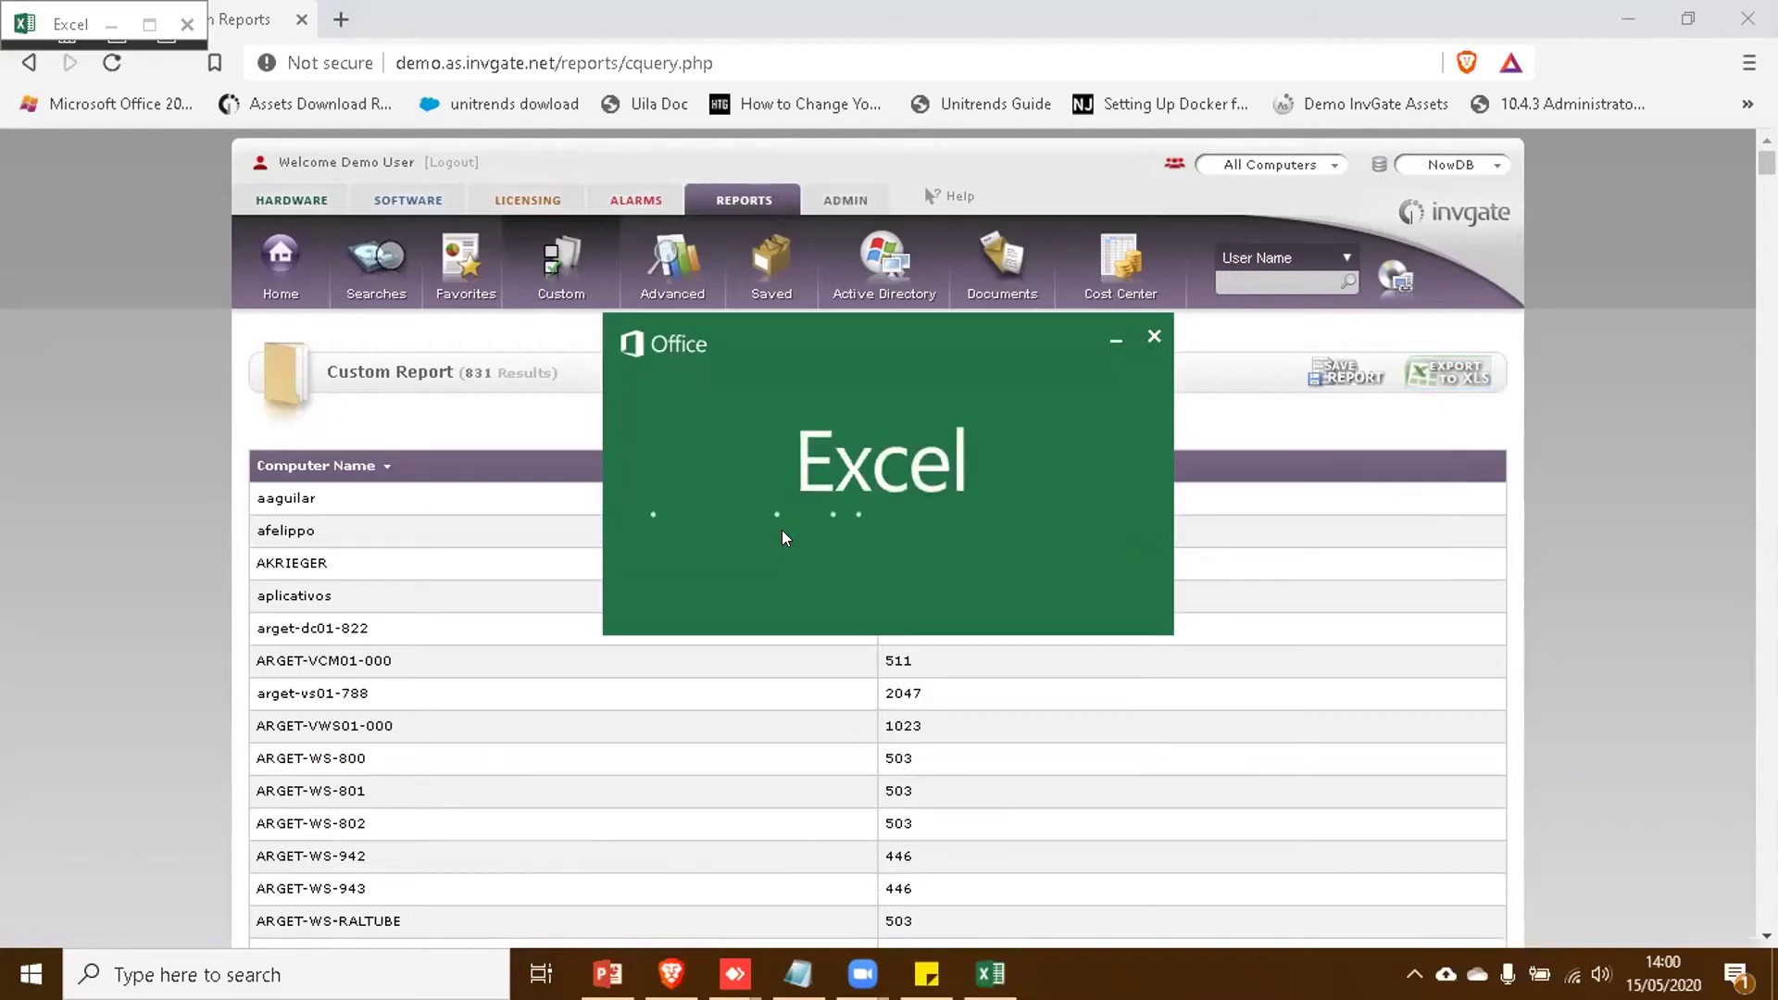
Step: Maximize the sheet and check ARGET-VWS01-000 in A9 and RAM 4085 in B2, then close Excel
left_click(151, 28)
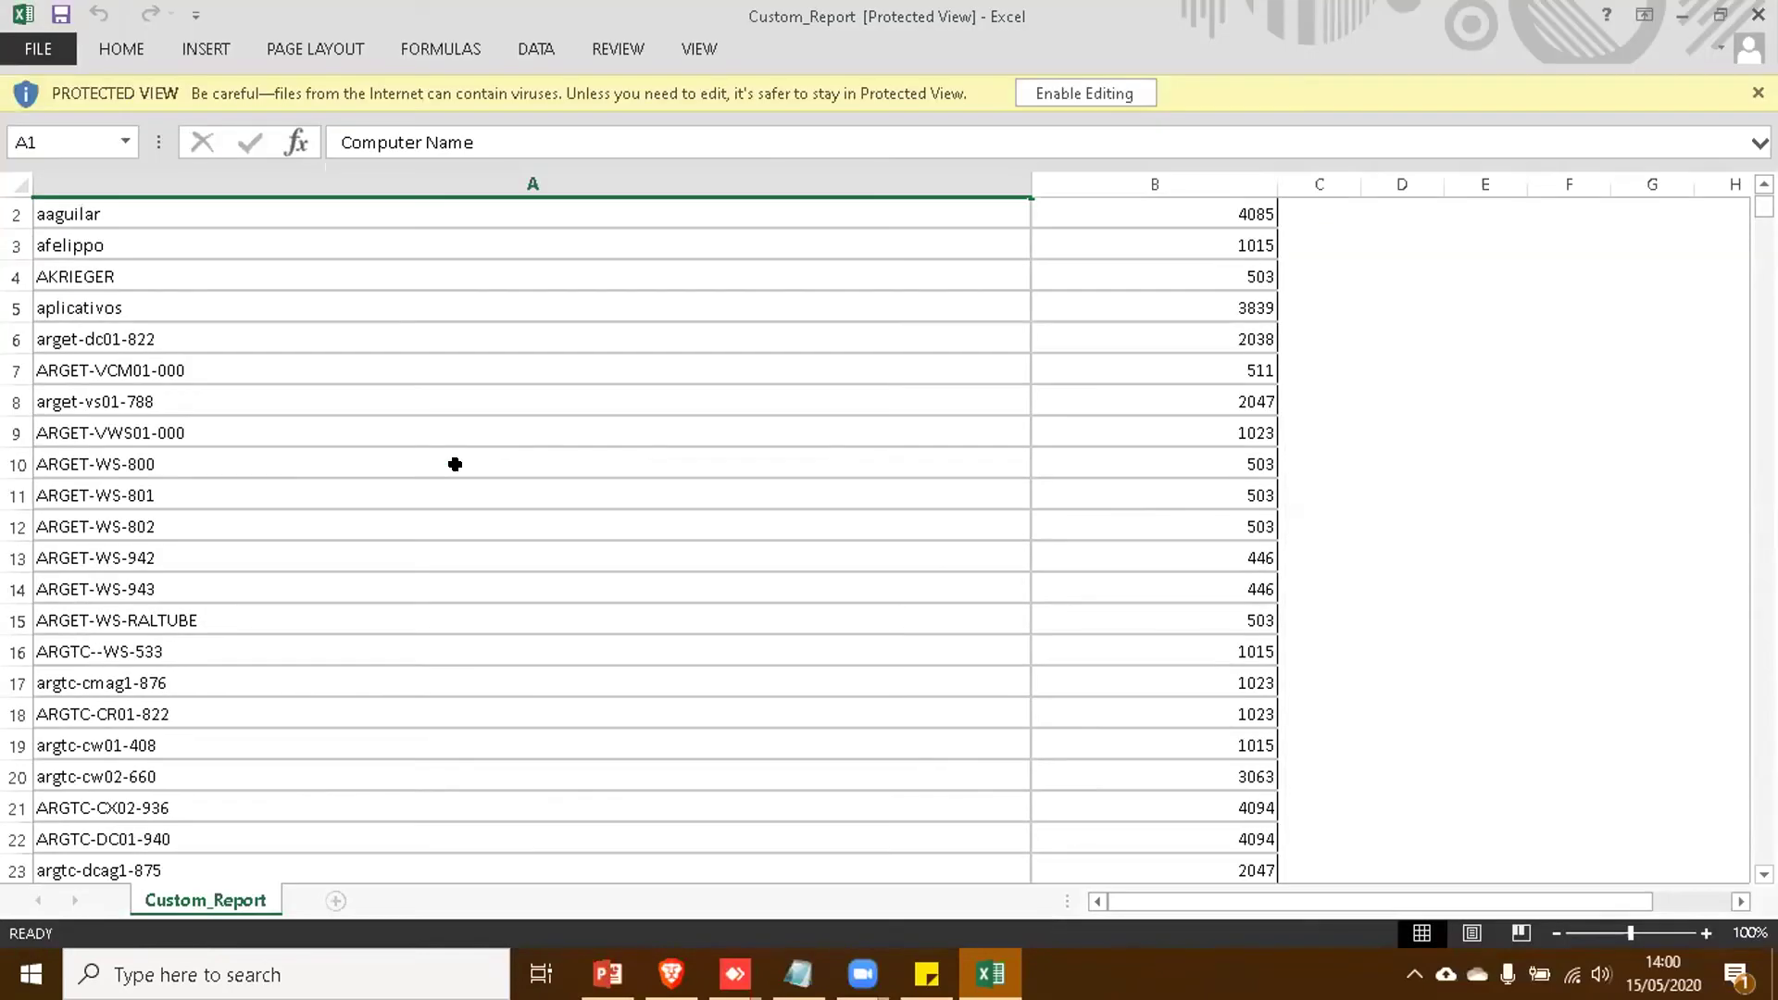
scroll(455, 464, "down", 20)
scroll(455, 464, "up", 20)
left_click(455, 464)
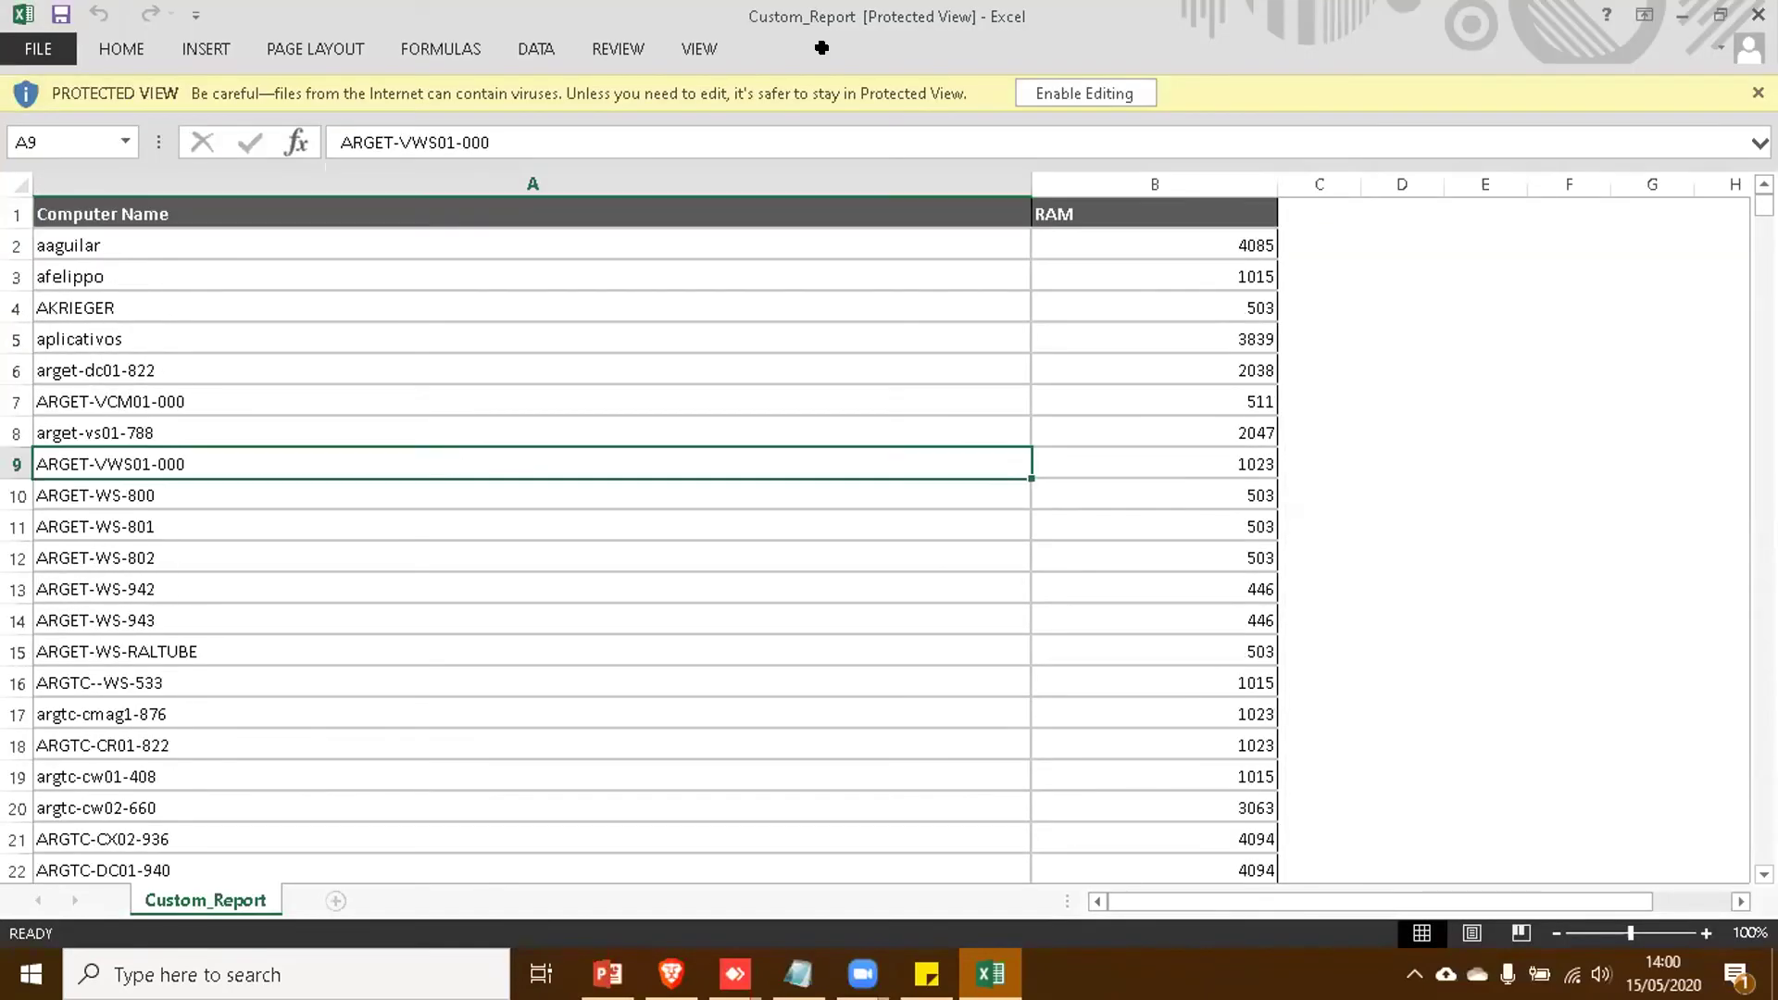
left_click(1134, 240)
scroll(1164, 555, "down", 20)
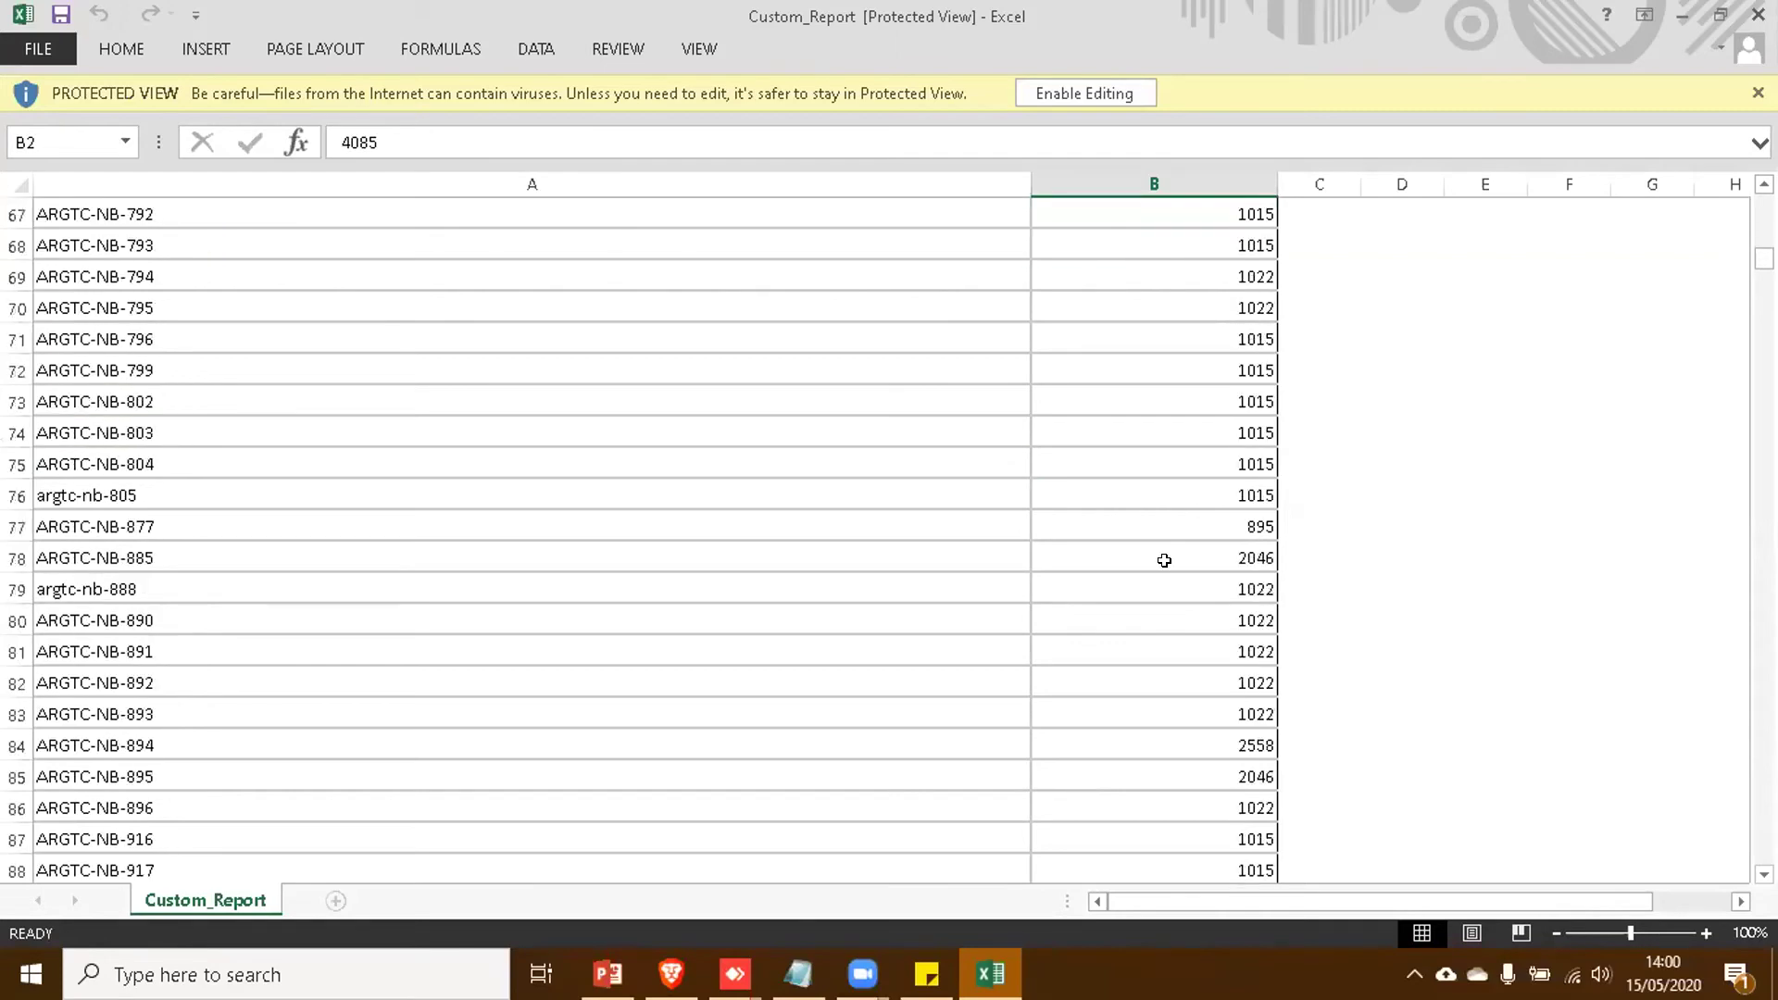
scroll(1164, 556, "up", 20)
left_click(1758, 14)
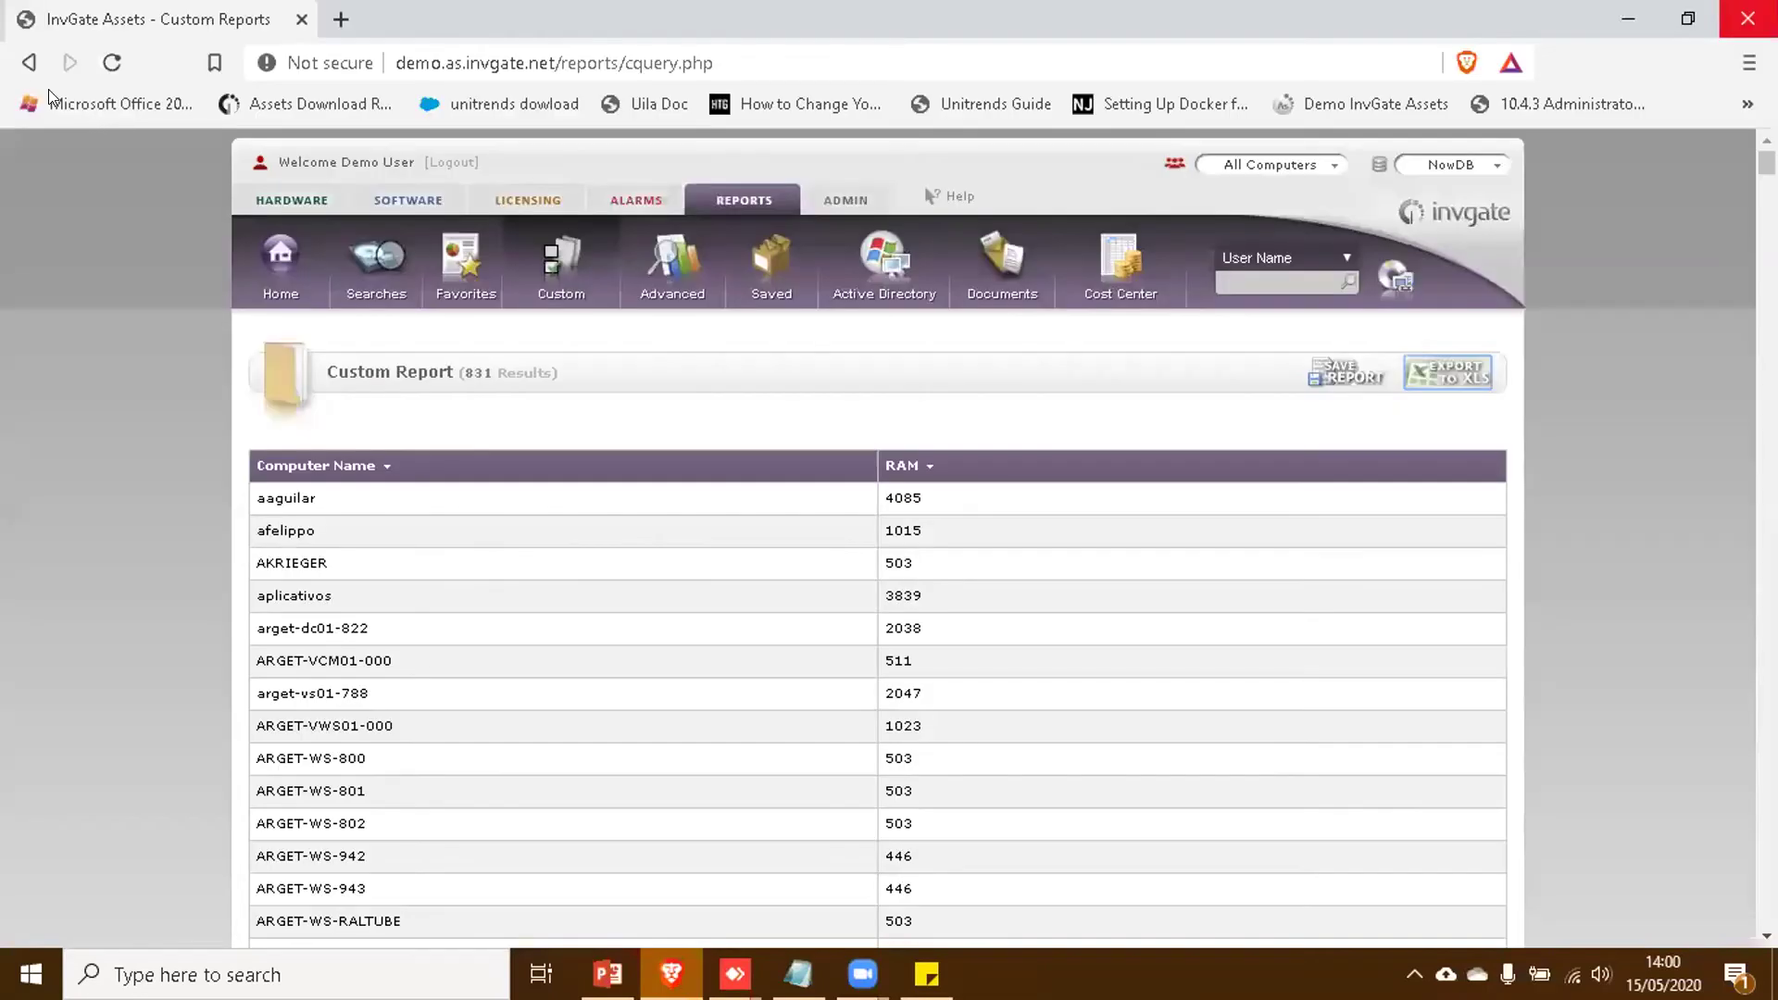
left_click(29, 63)
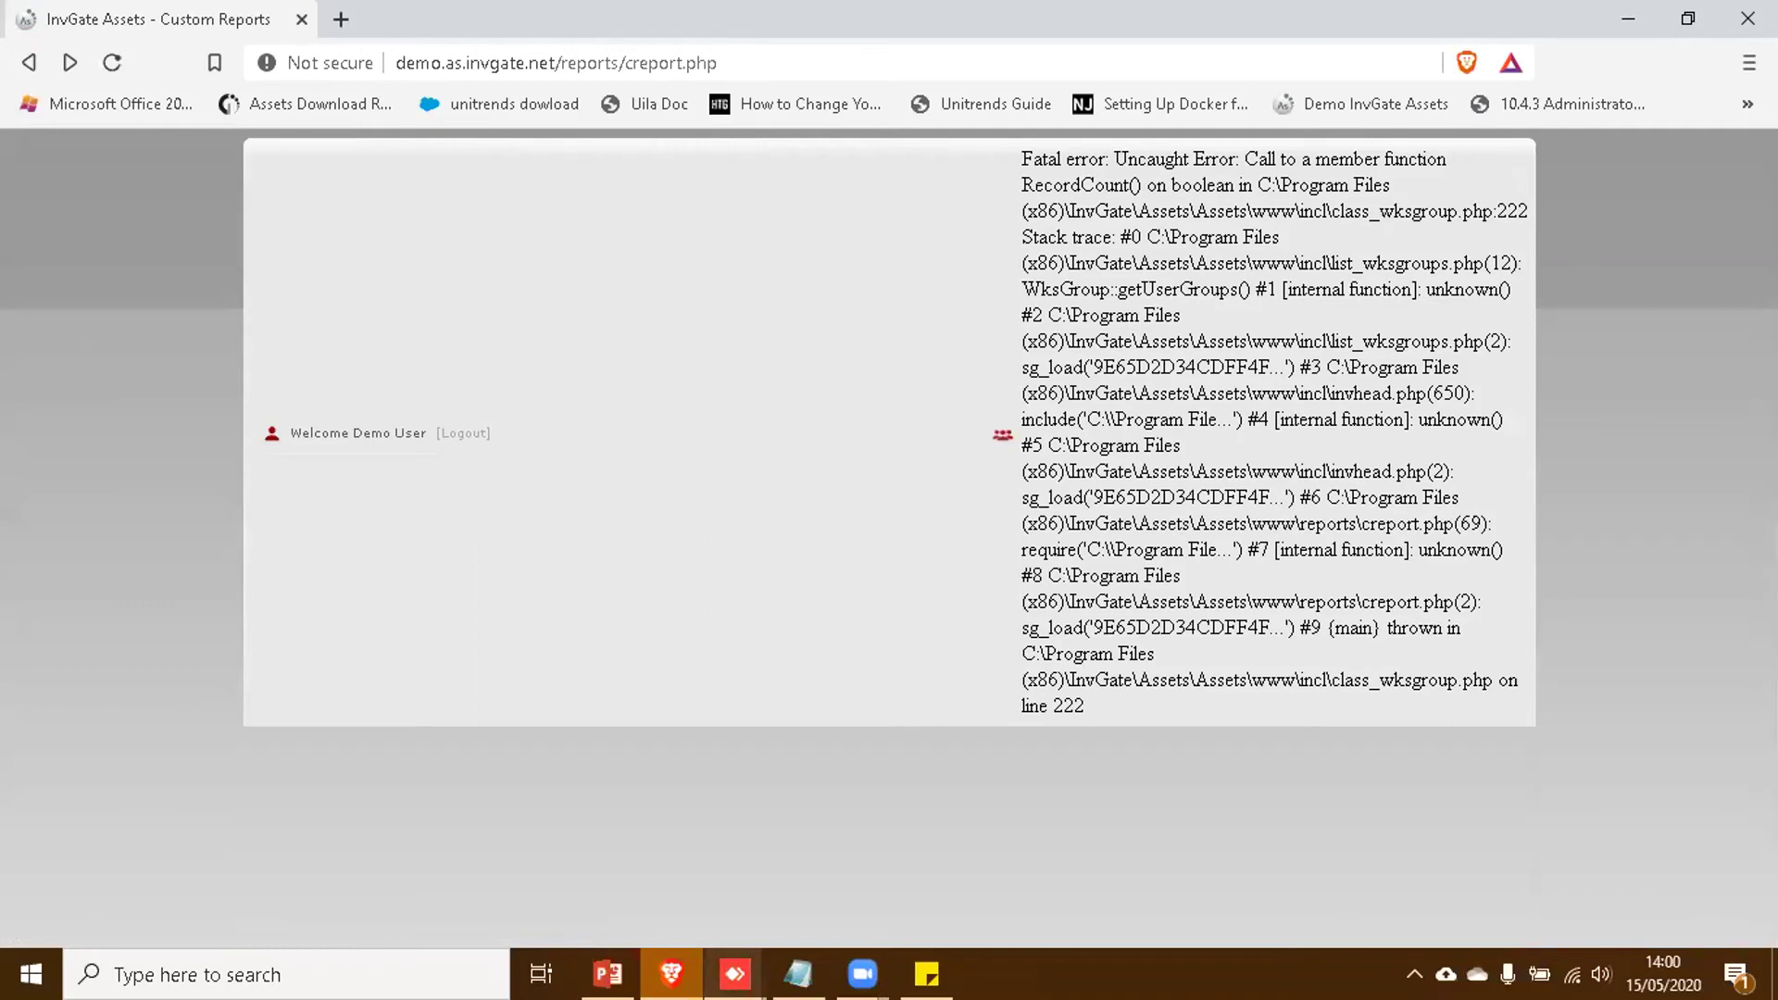
Step: Pass through the remote session's Snapshot page and return to PowerPoint's Bootcamp Agenda slide
mouse_move(735, 973)
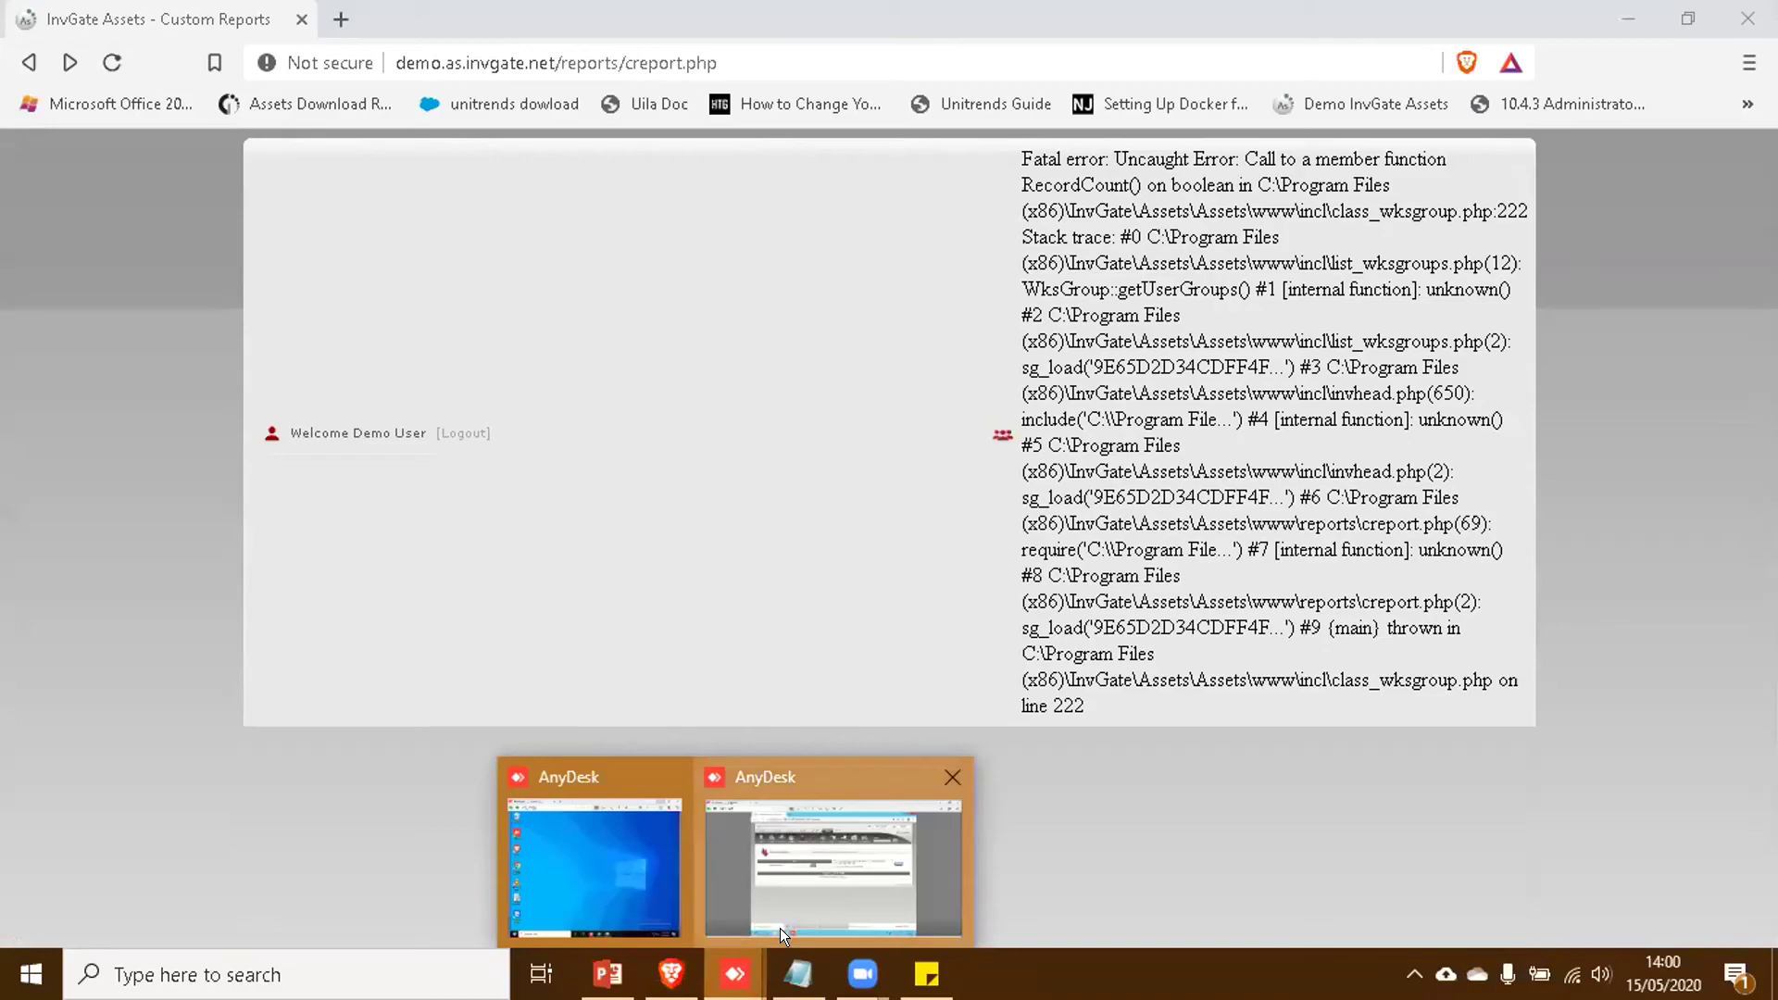
left_click(780, 928)
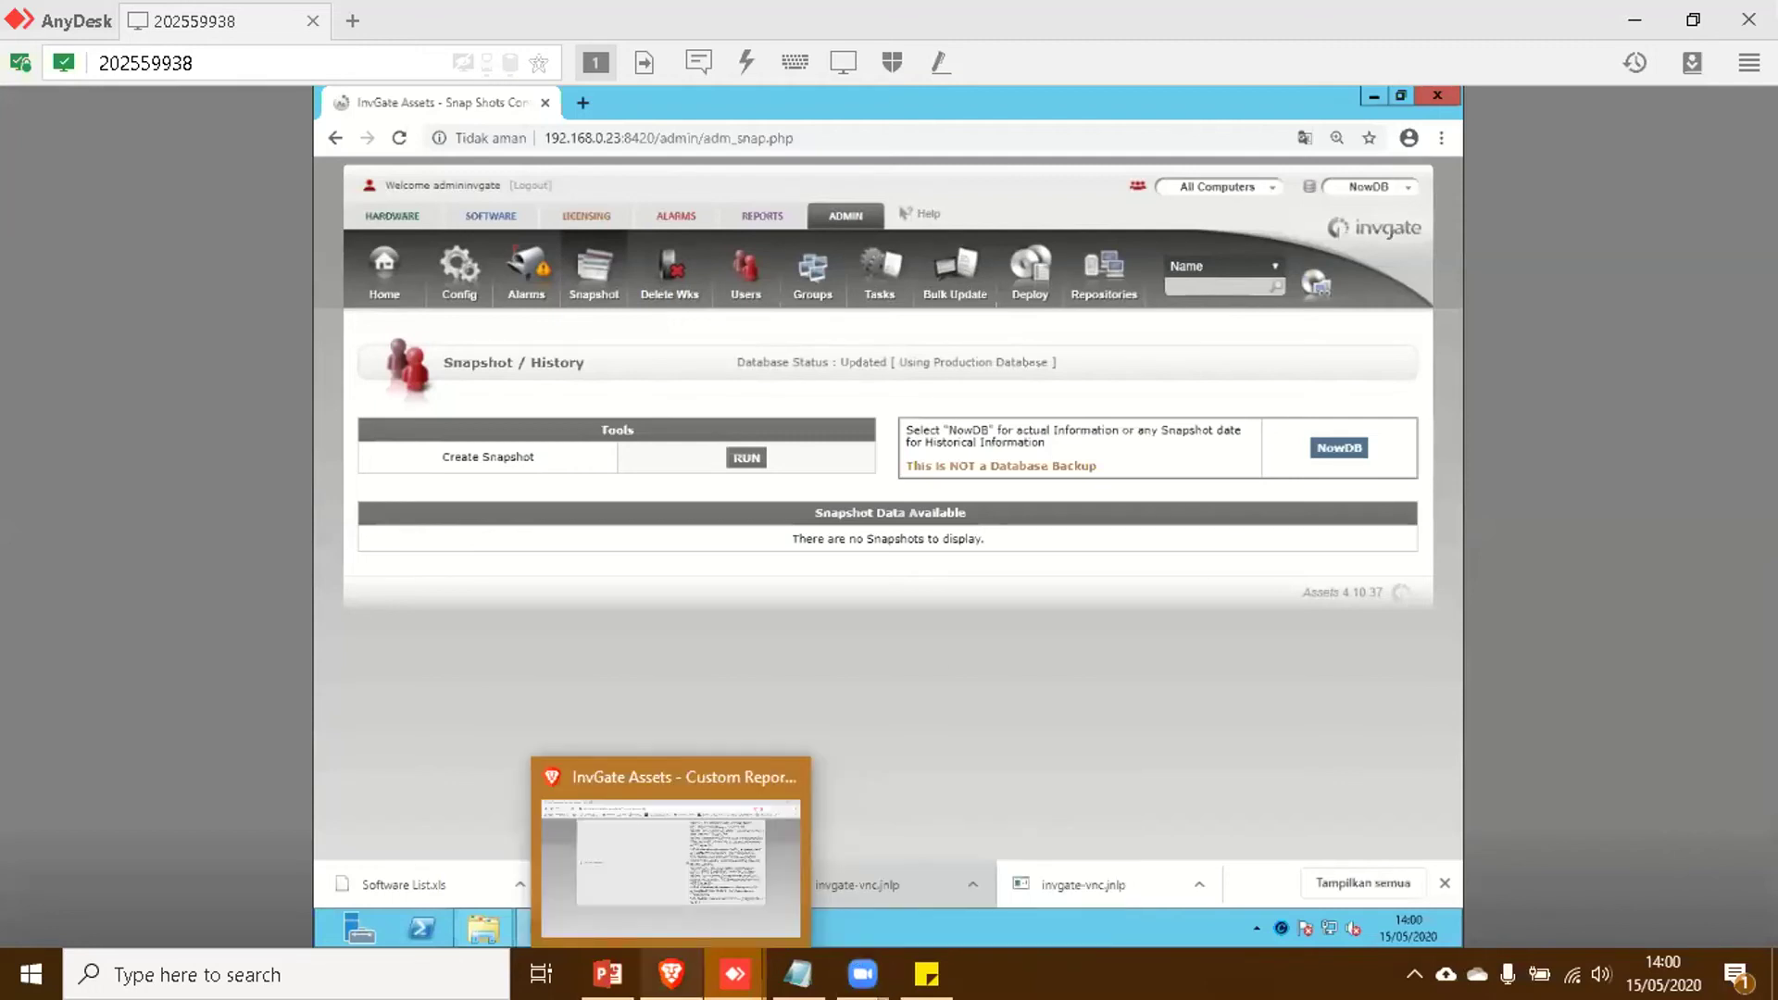
mouse_move(608, 973)
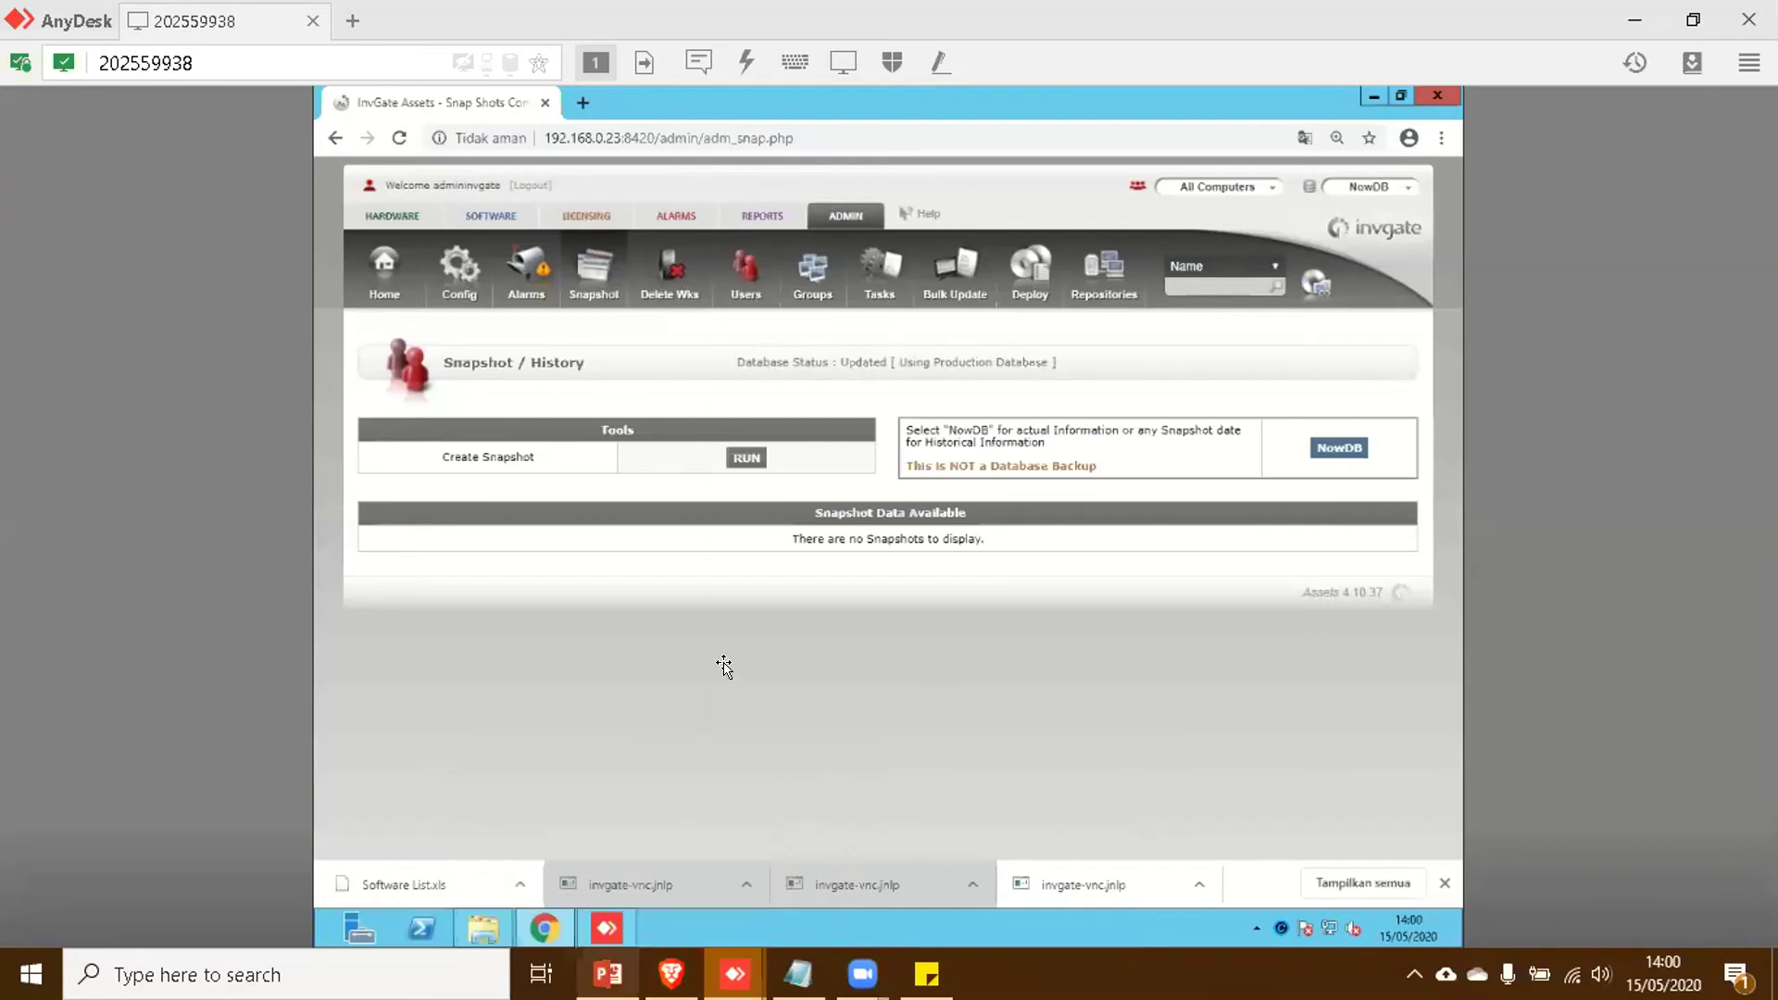
key("alt+Tab")
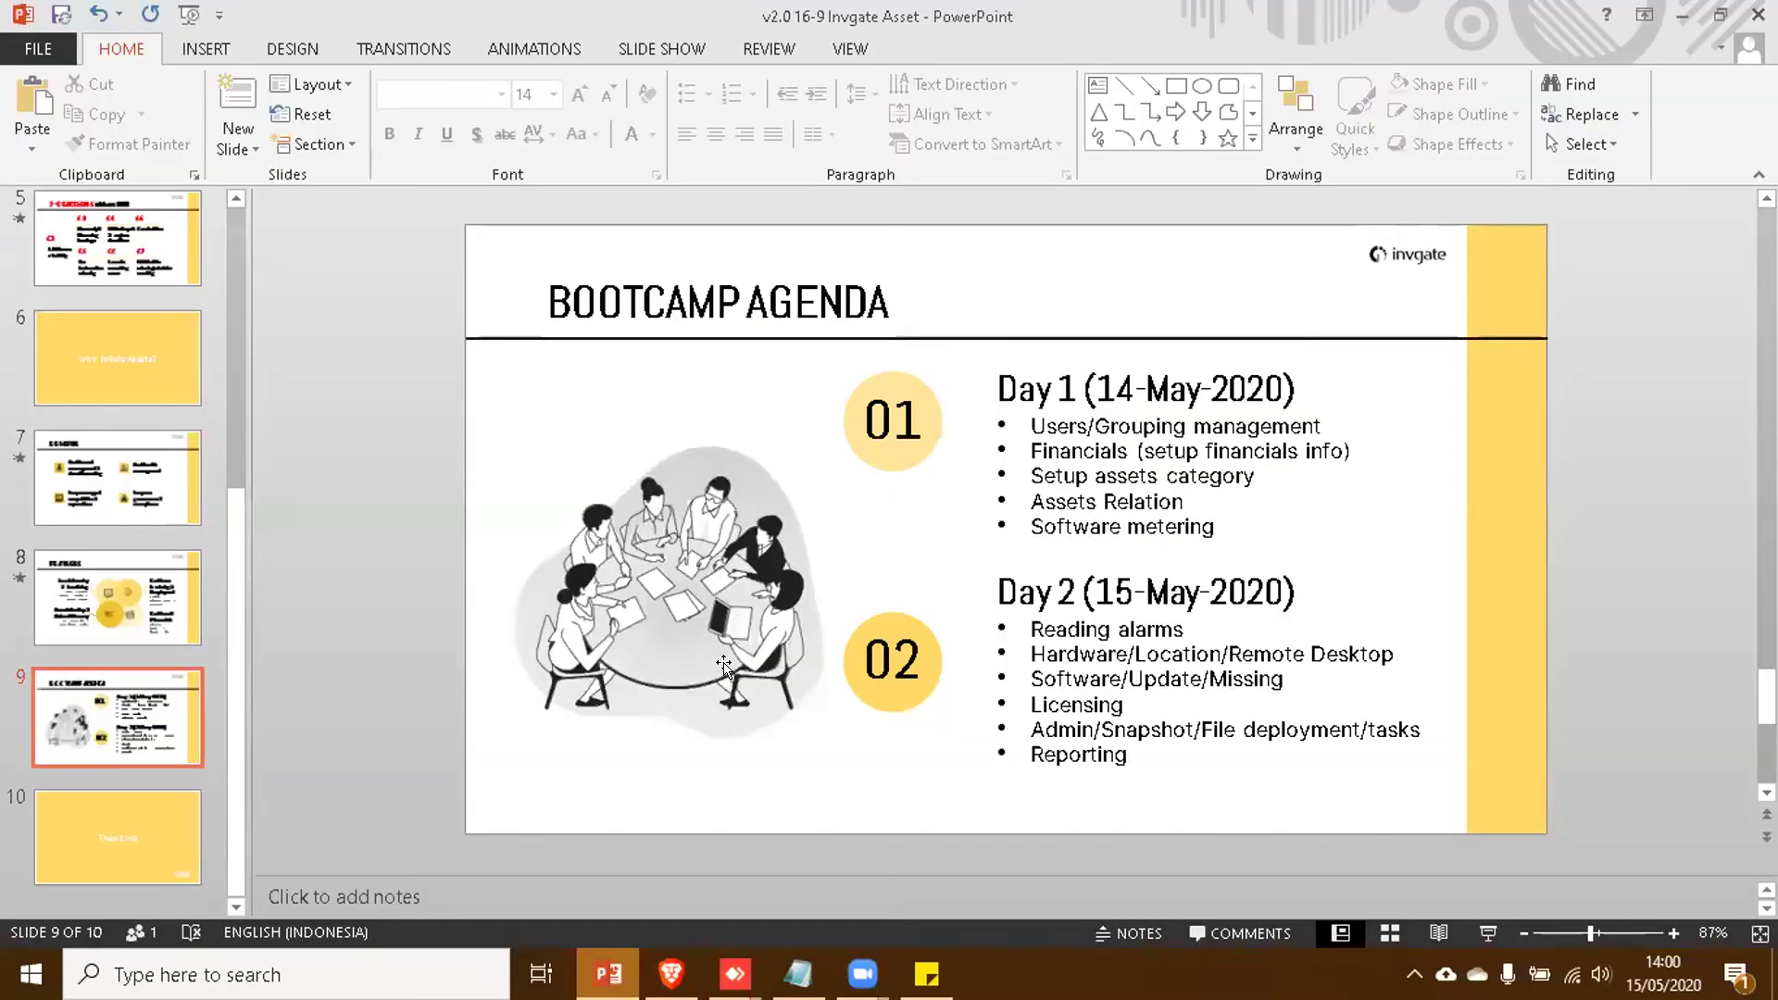
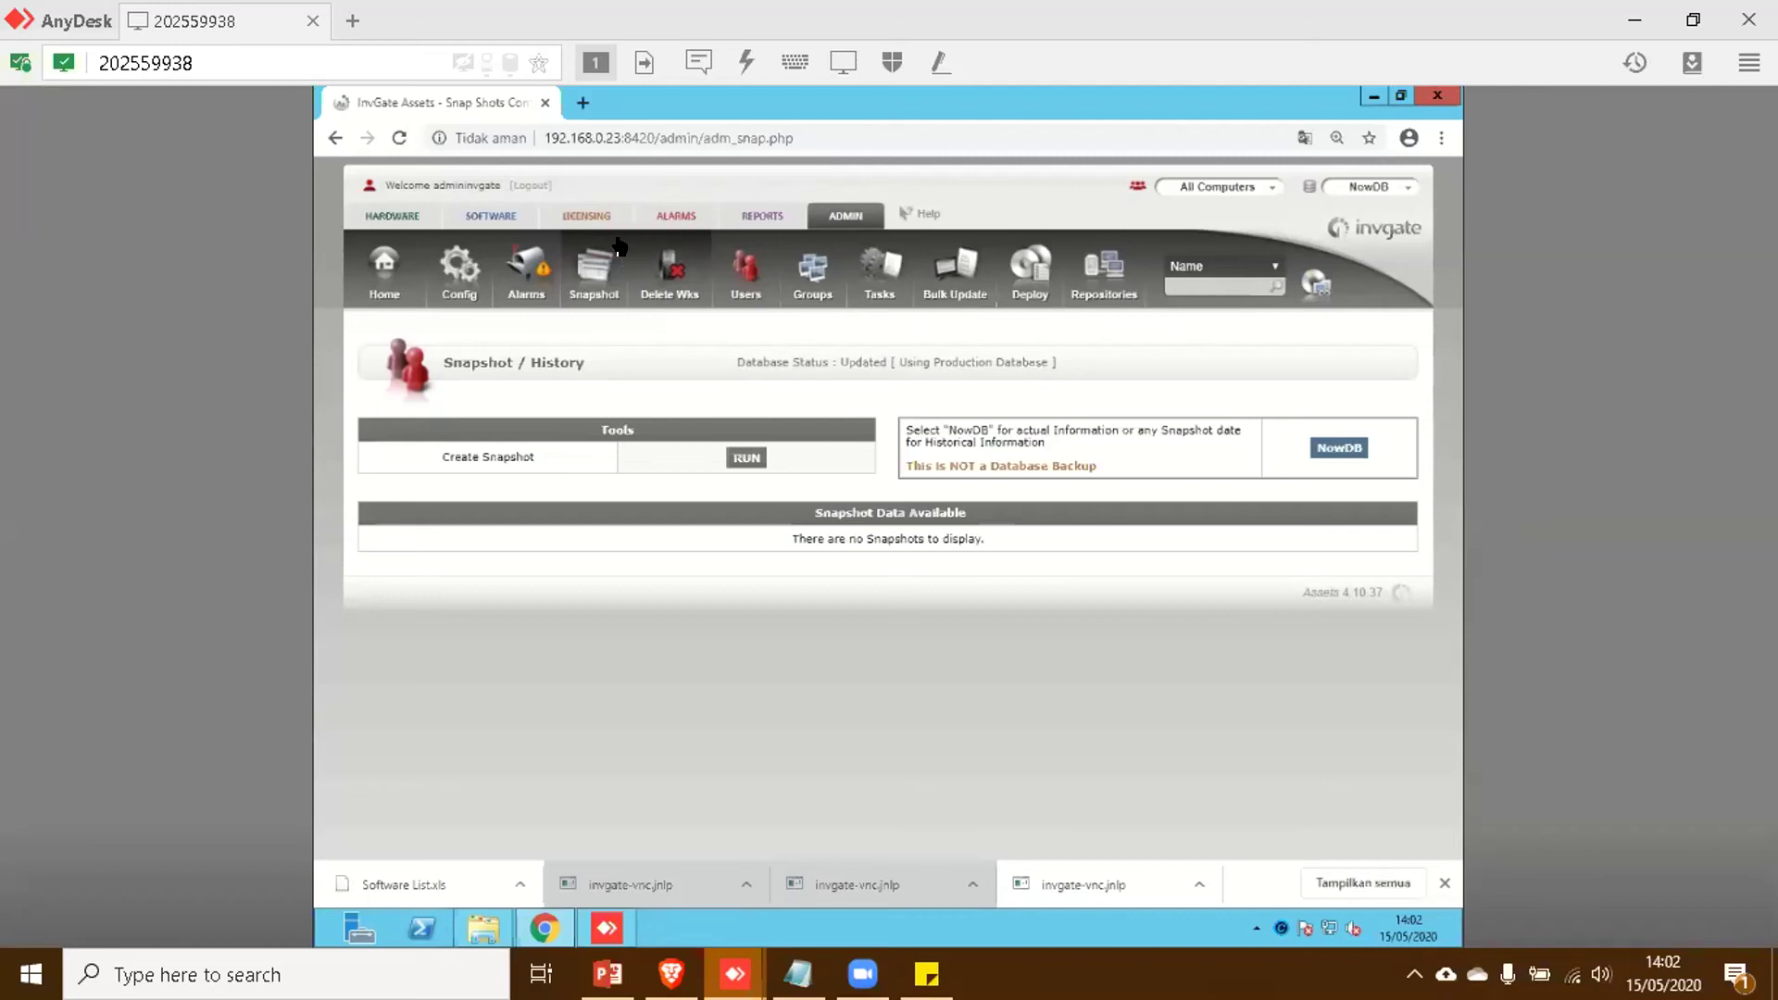
Step: Open Snapshot in the ADMIN toolbar to view the empty snapshot history
left_click(655, 212)
Step: View the Alarms Summary gauges counting 341 alarms over the last 4 days
left_click(532, 272)
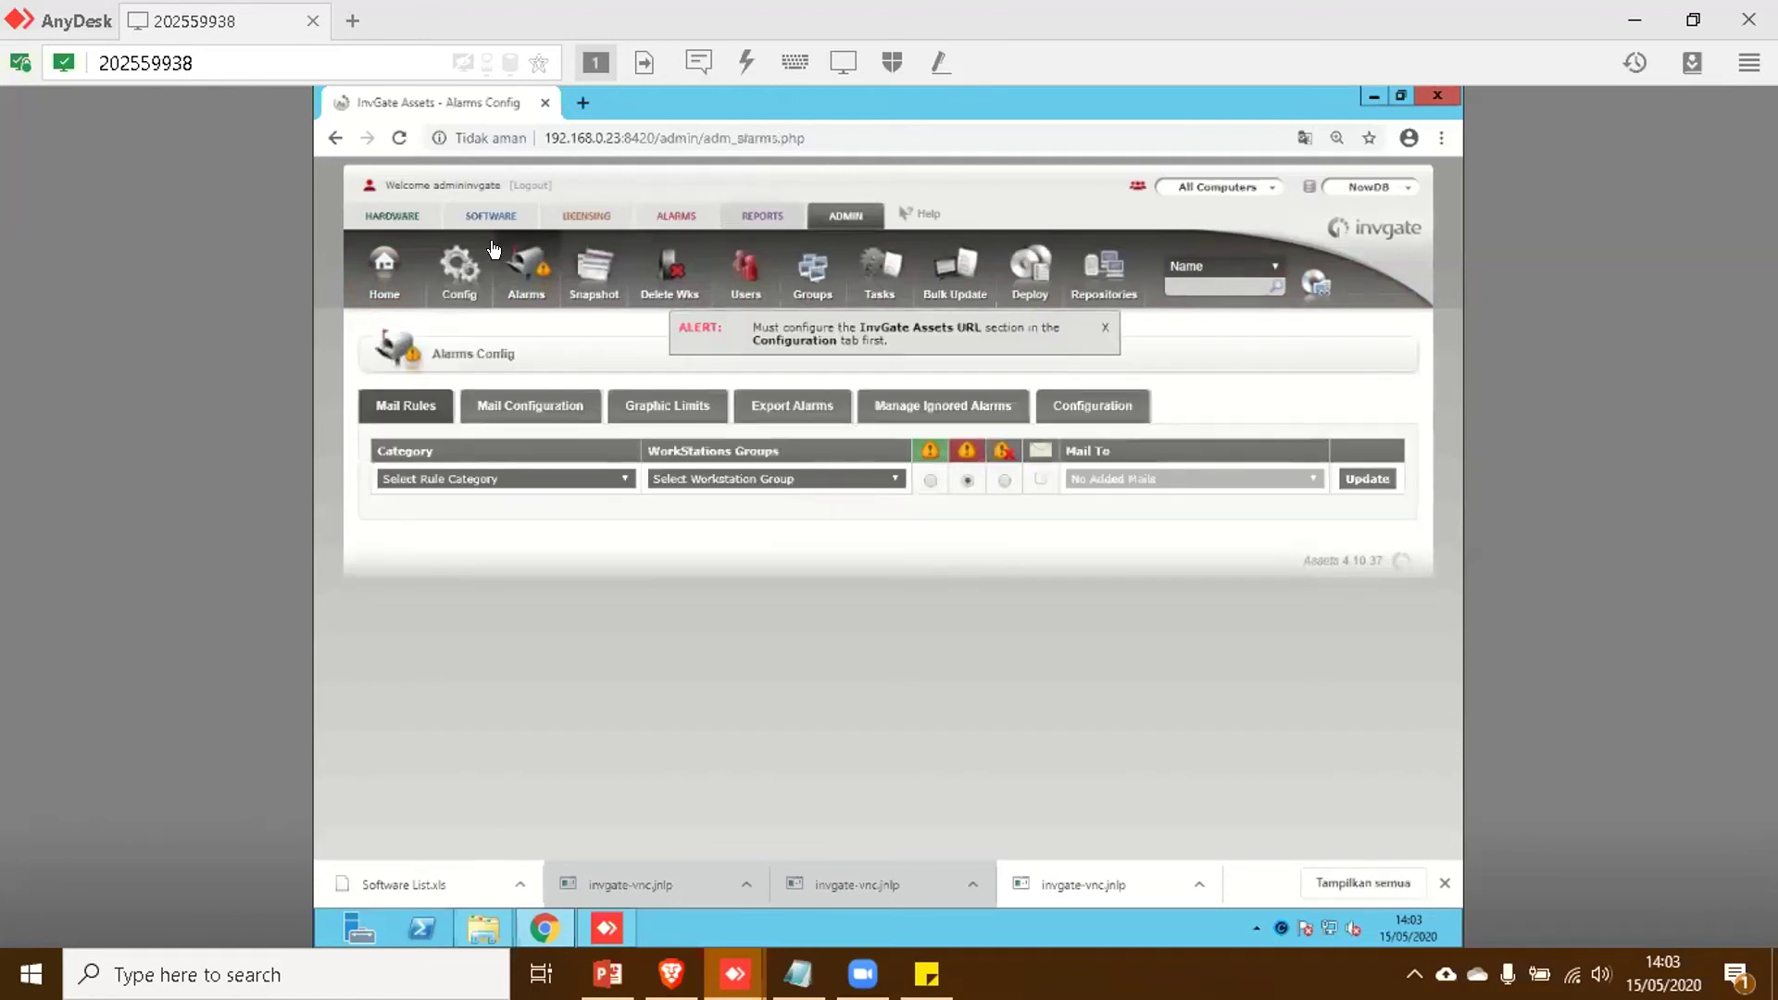
mouse_move(677, 216)
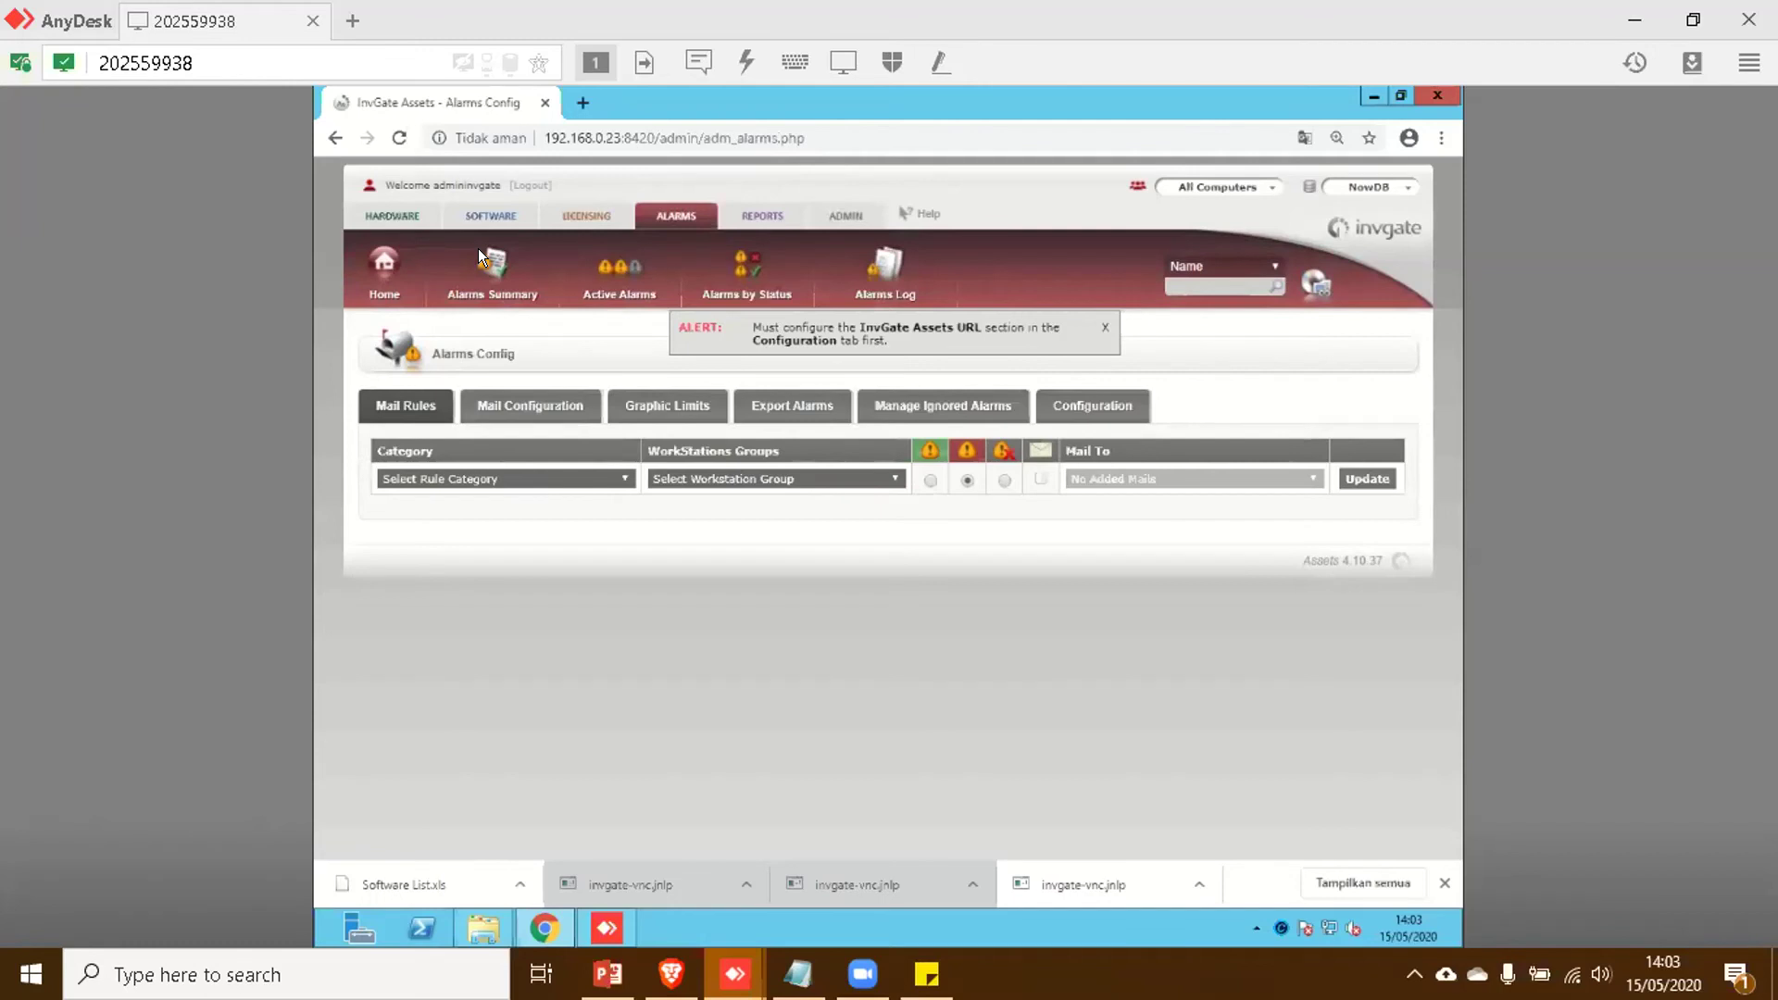
left_click(478, 248)
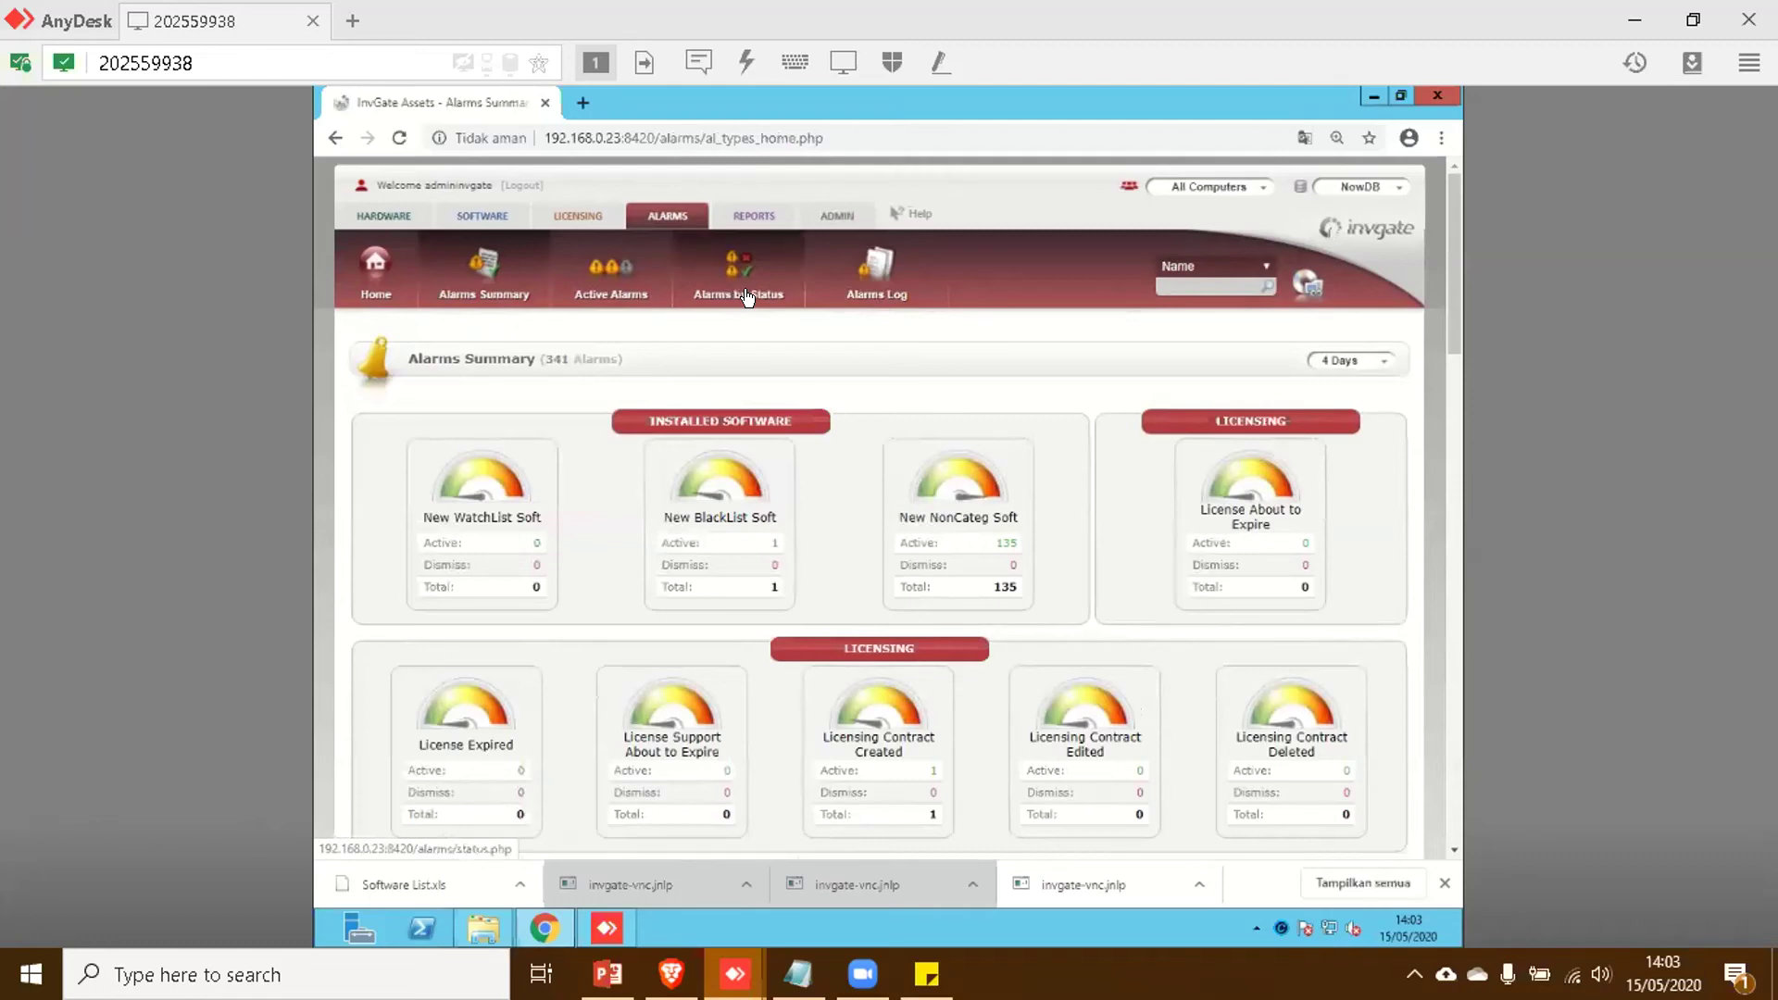
left_click(832, 222)
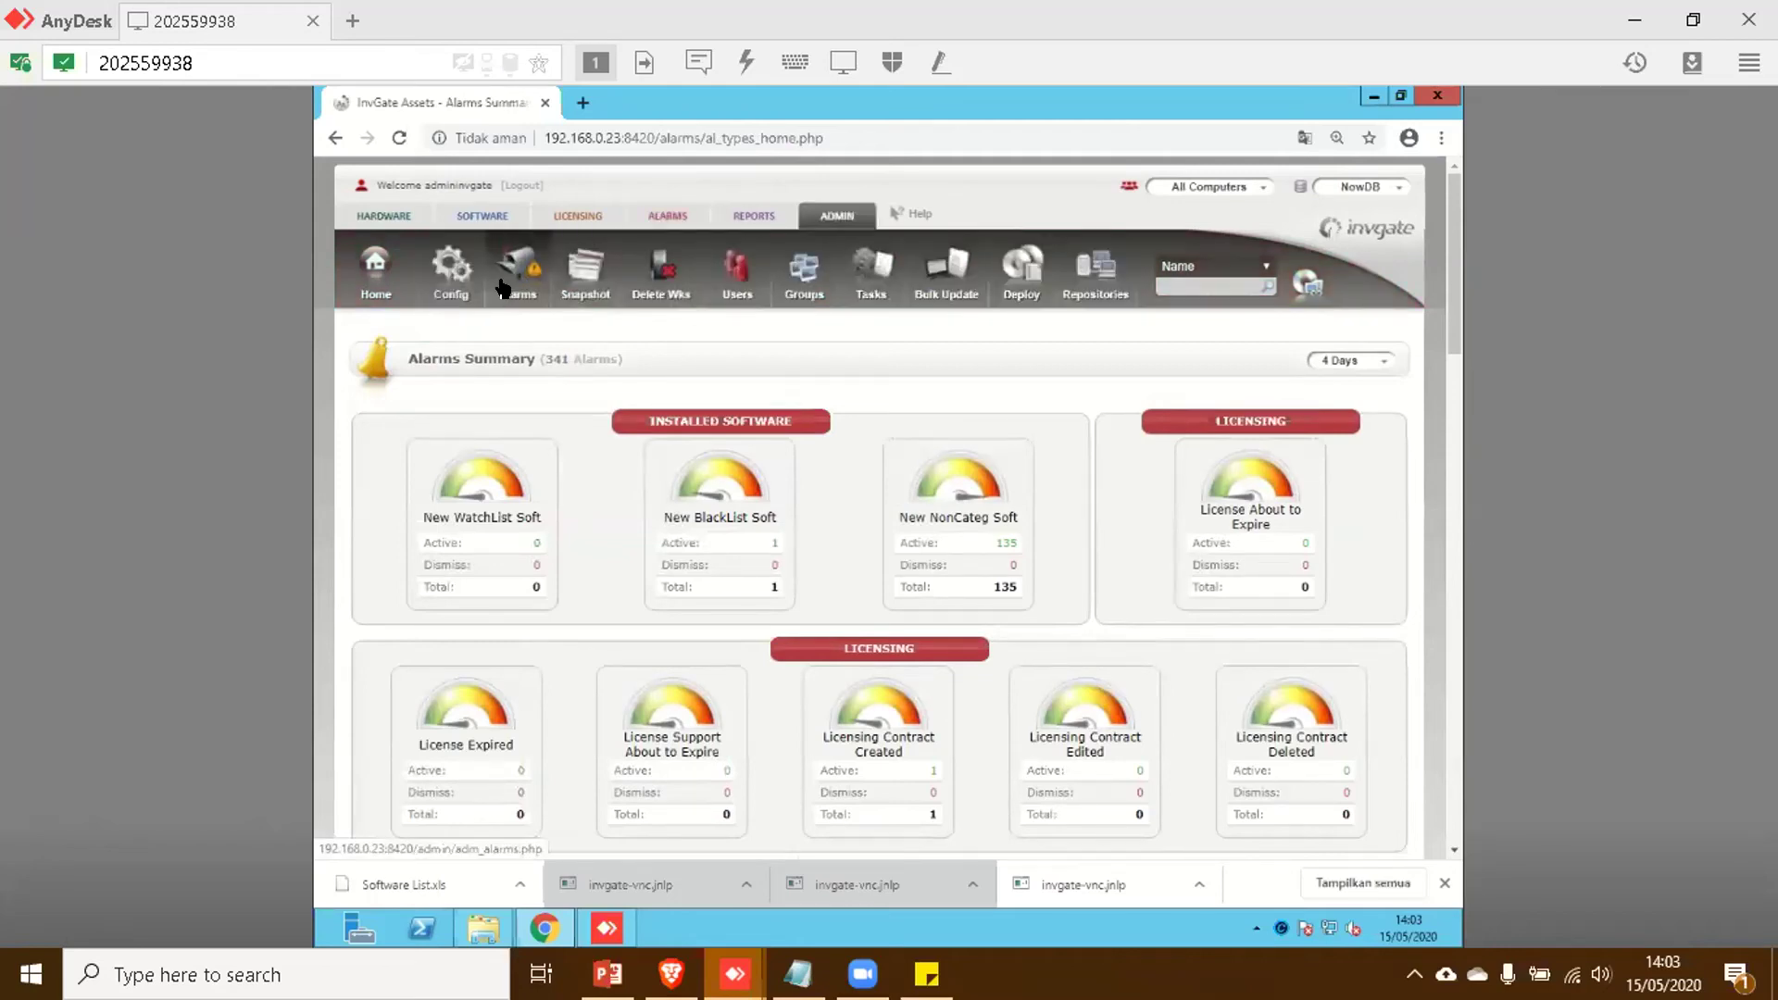
Step: Create a Mail Rule with category Change Owner applied to All Computers
left_click(498, 278)
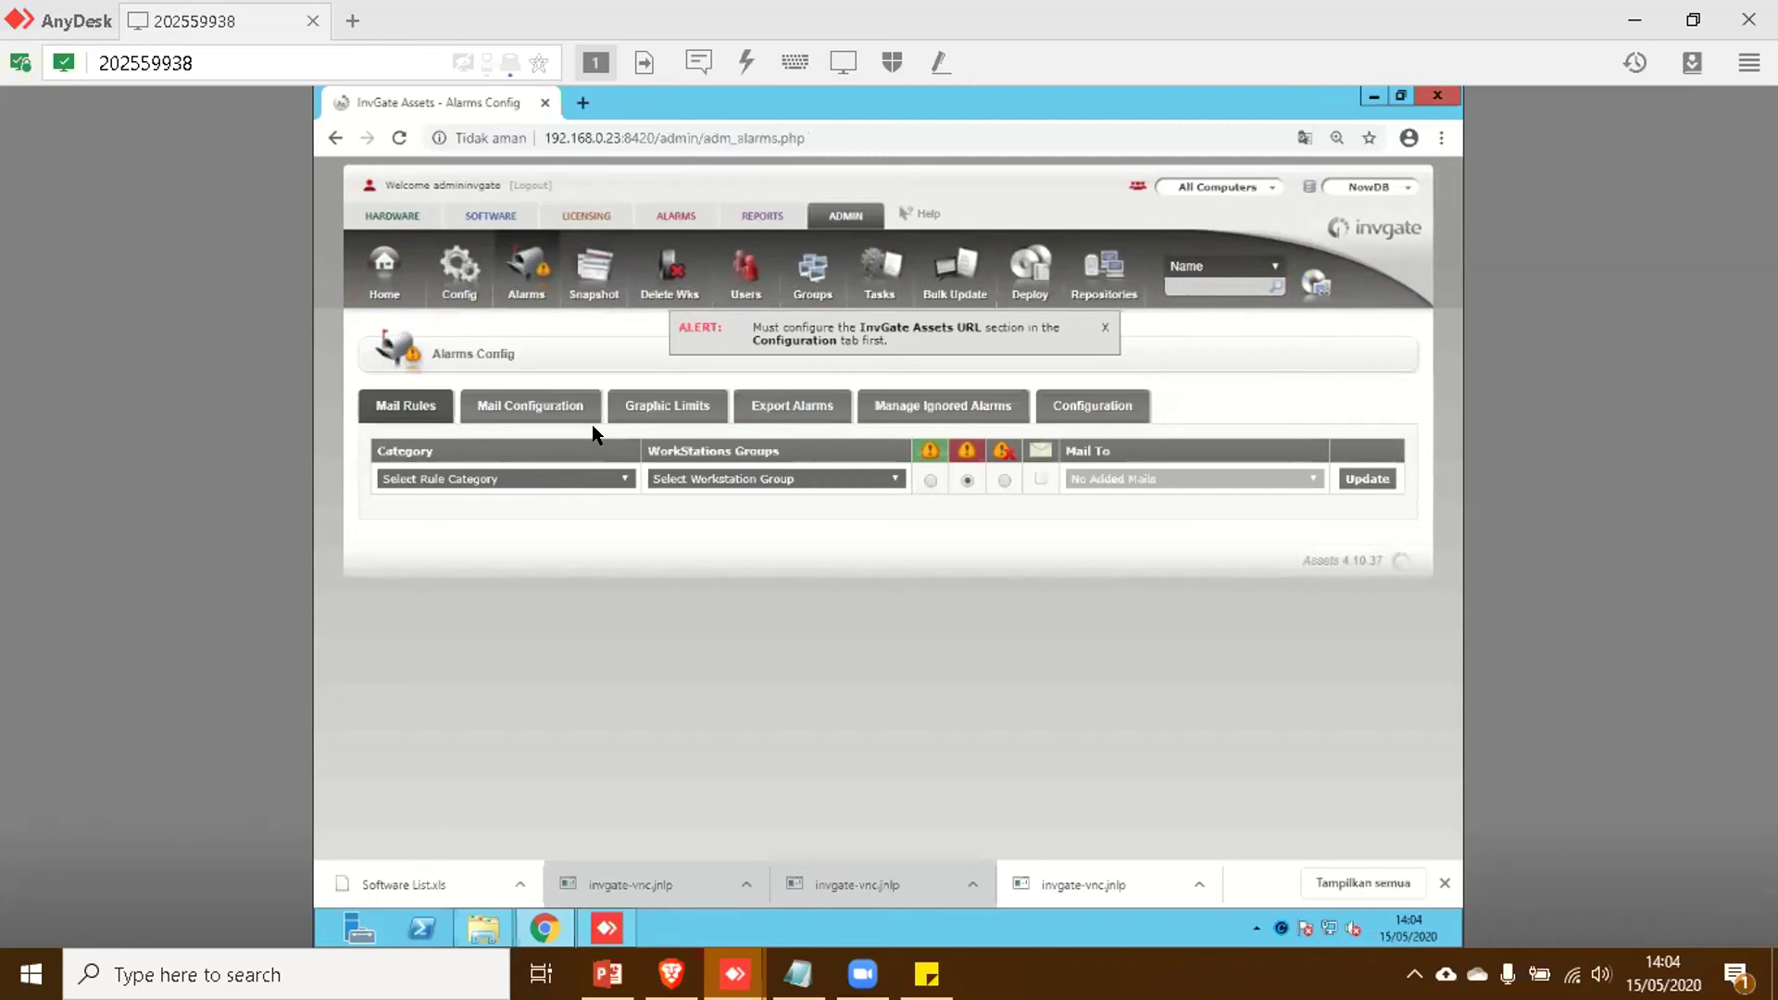
left_click(538, 479)
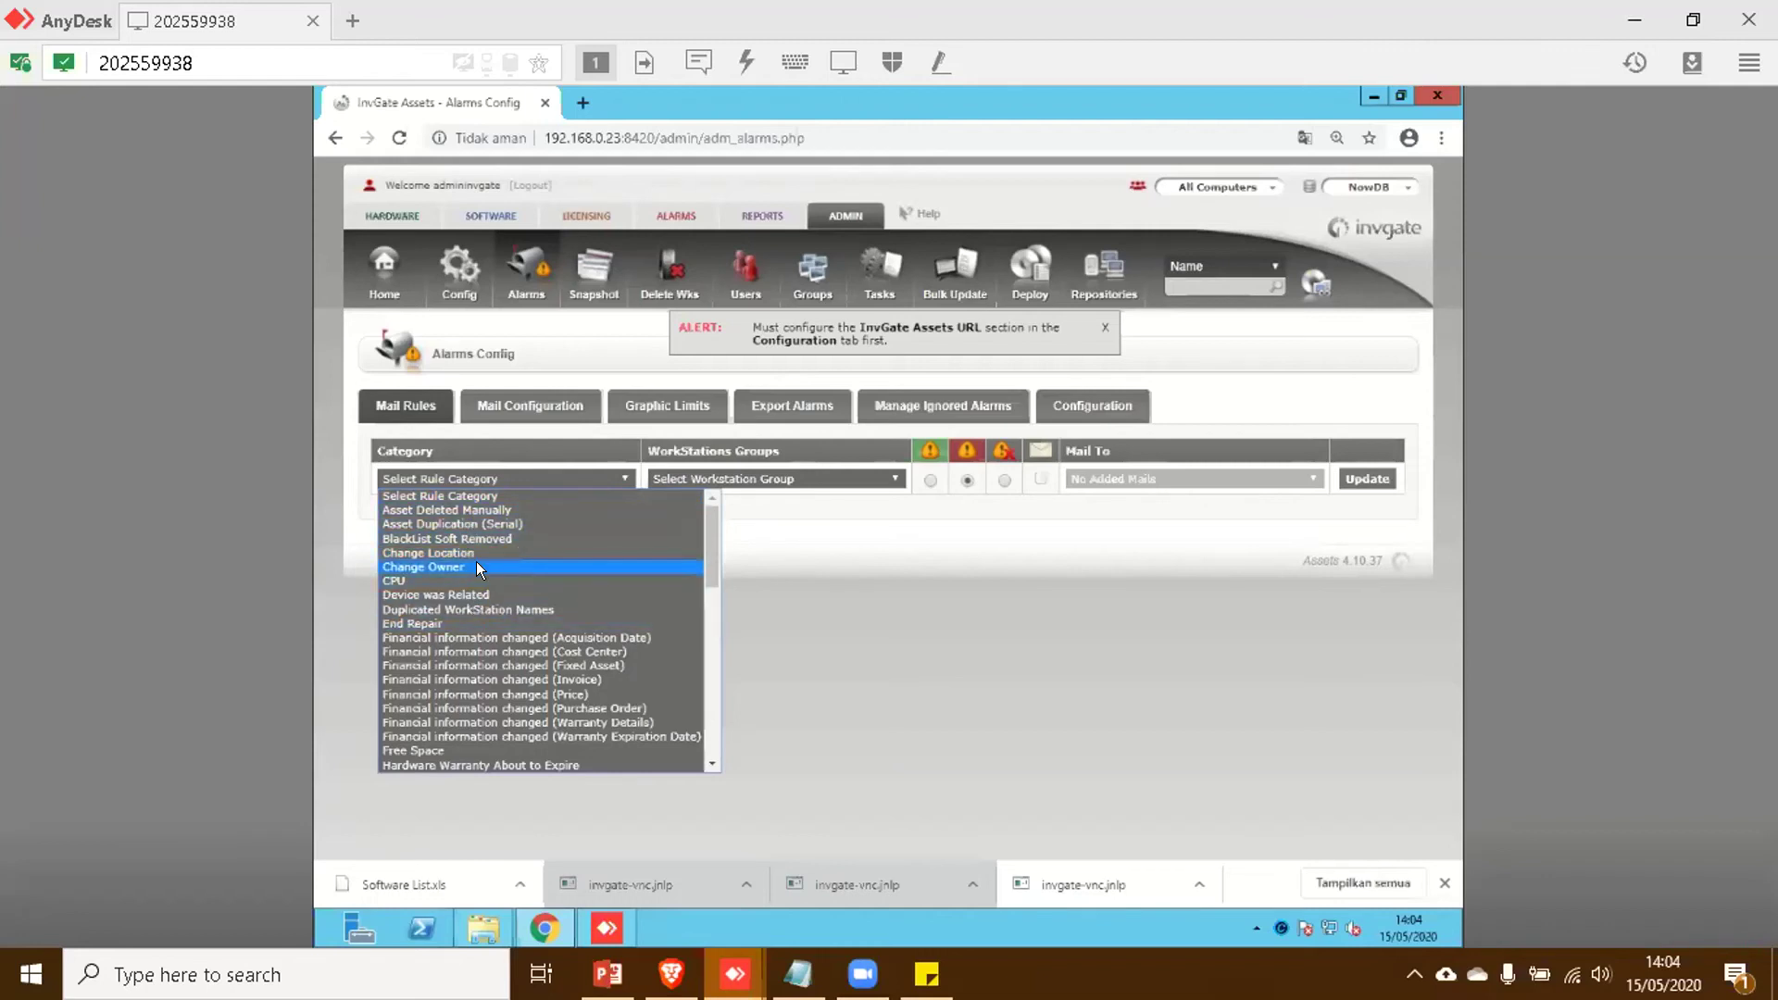
left_click(446, 567)
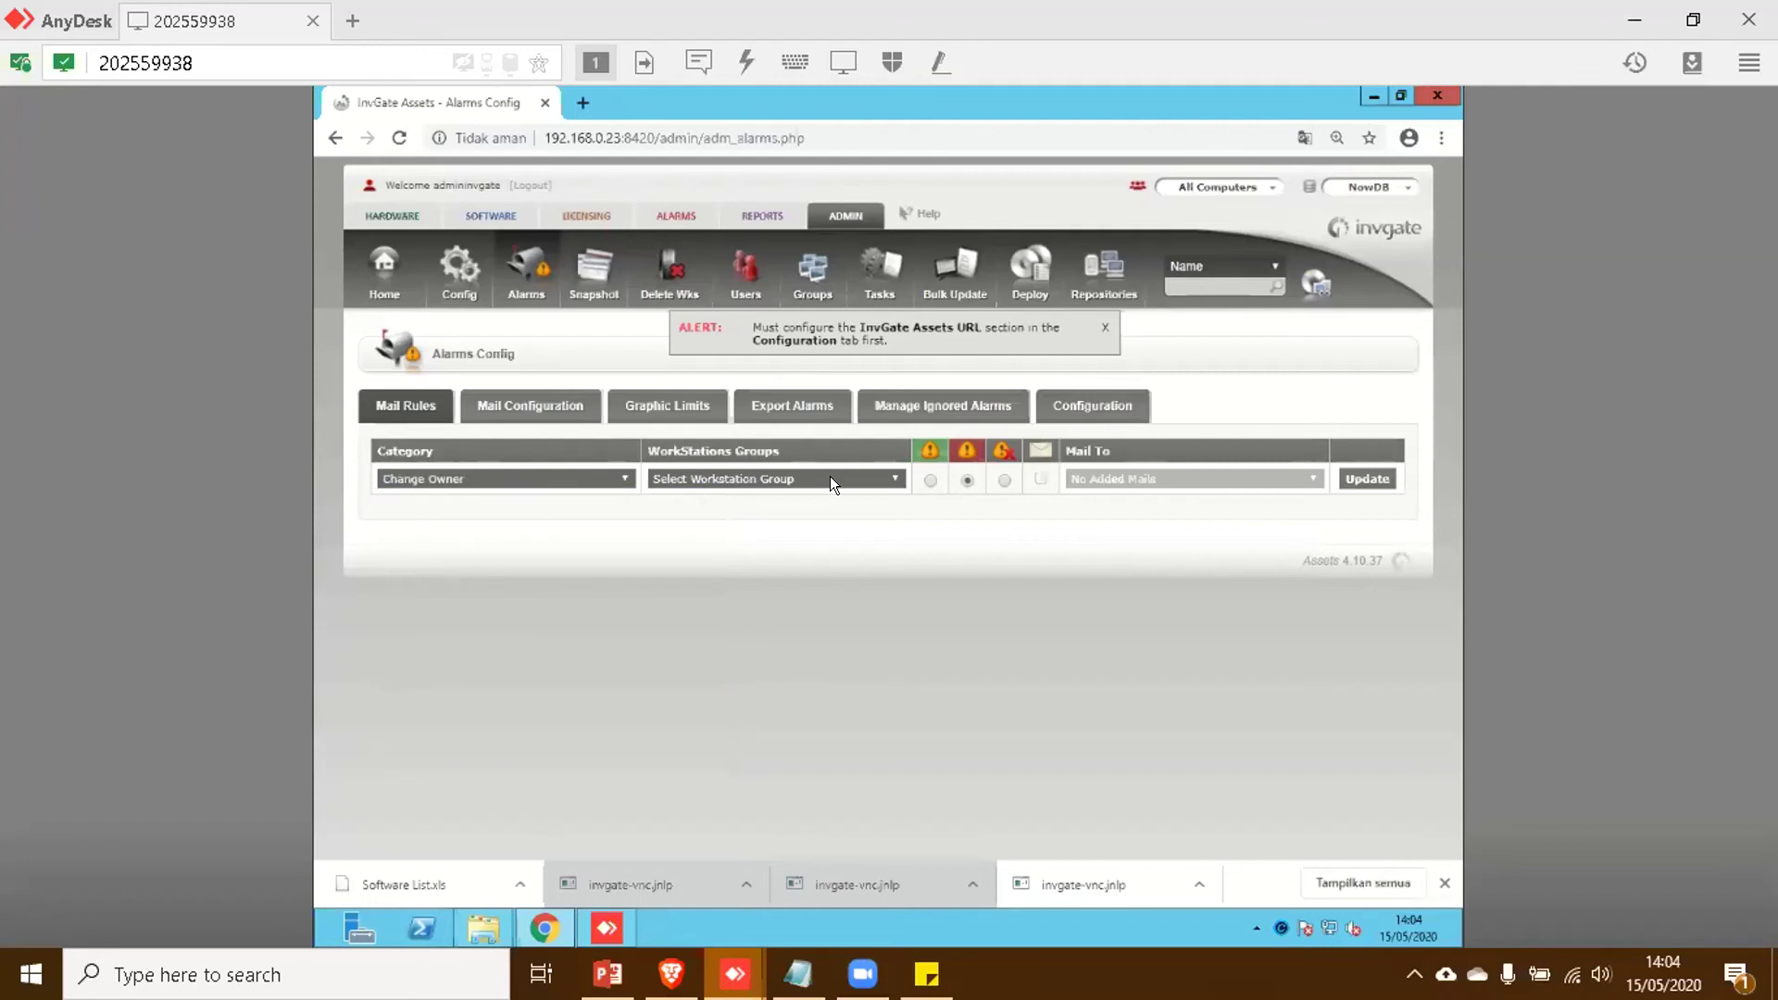
left_click(799, 480)
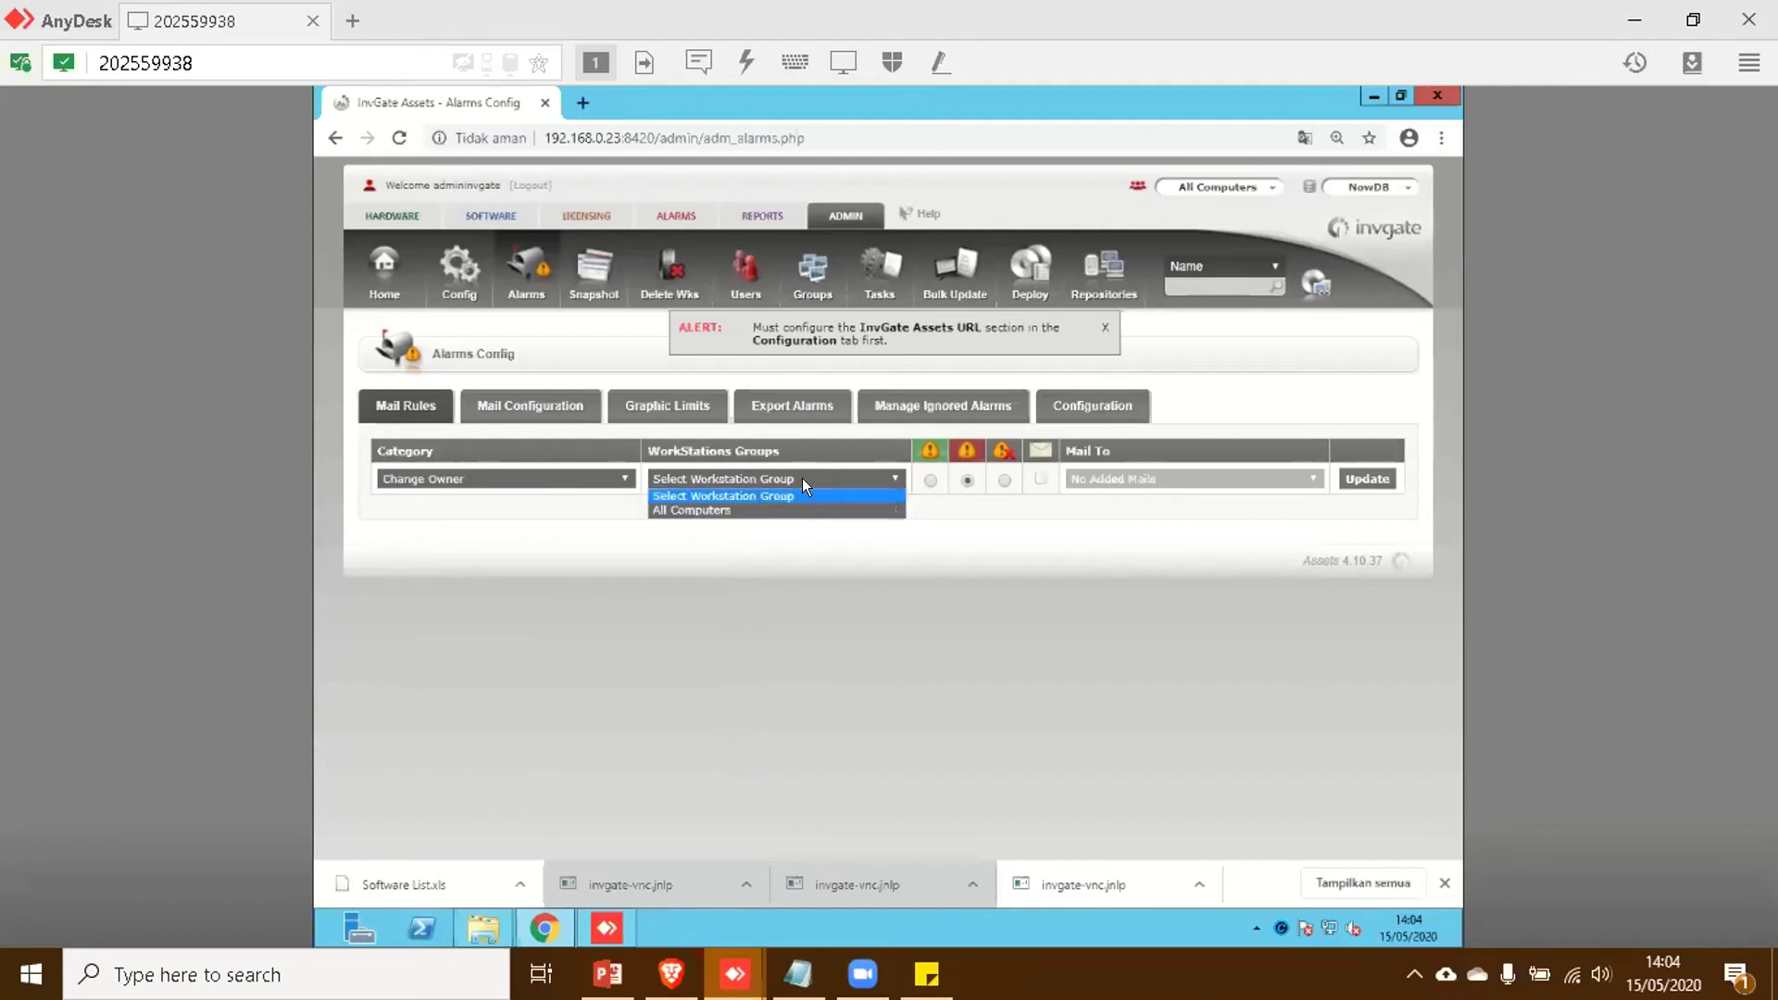
left_click(728, 502)
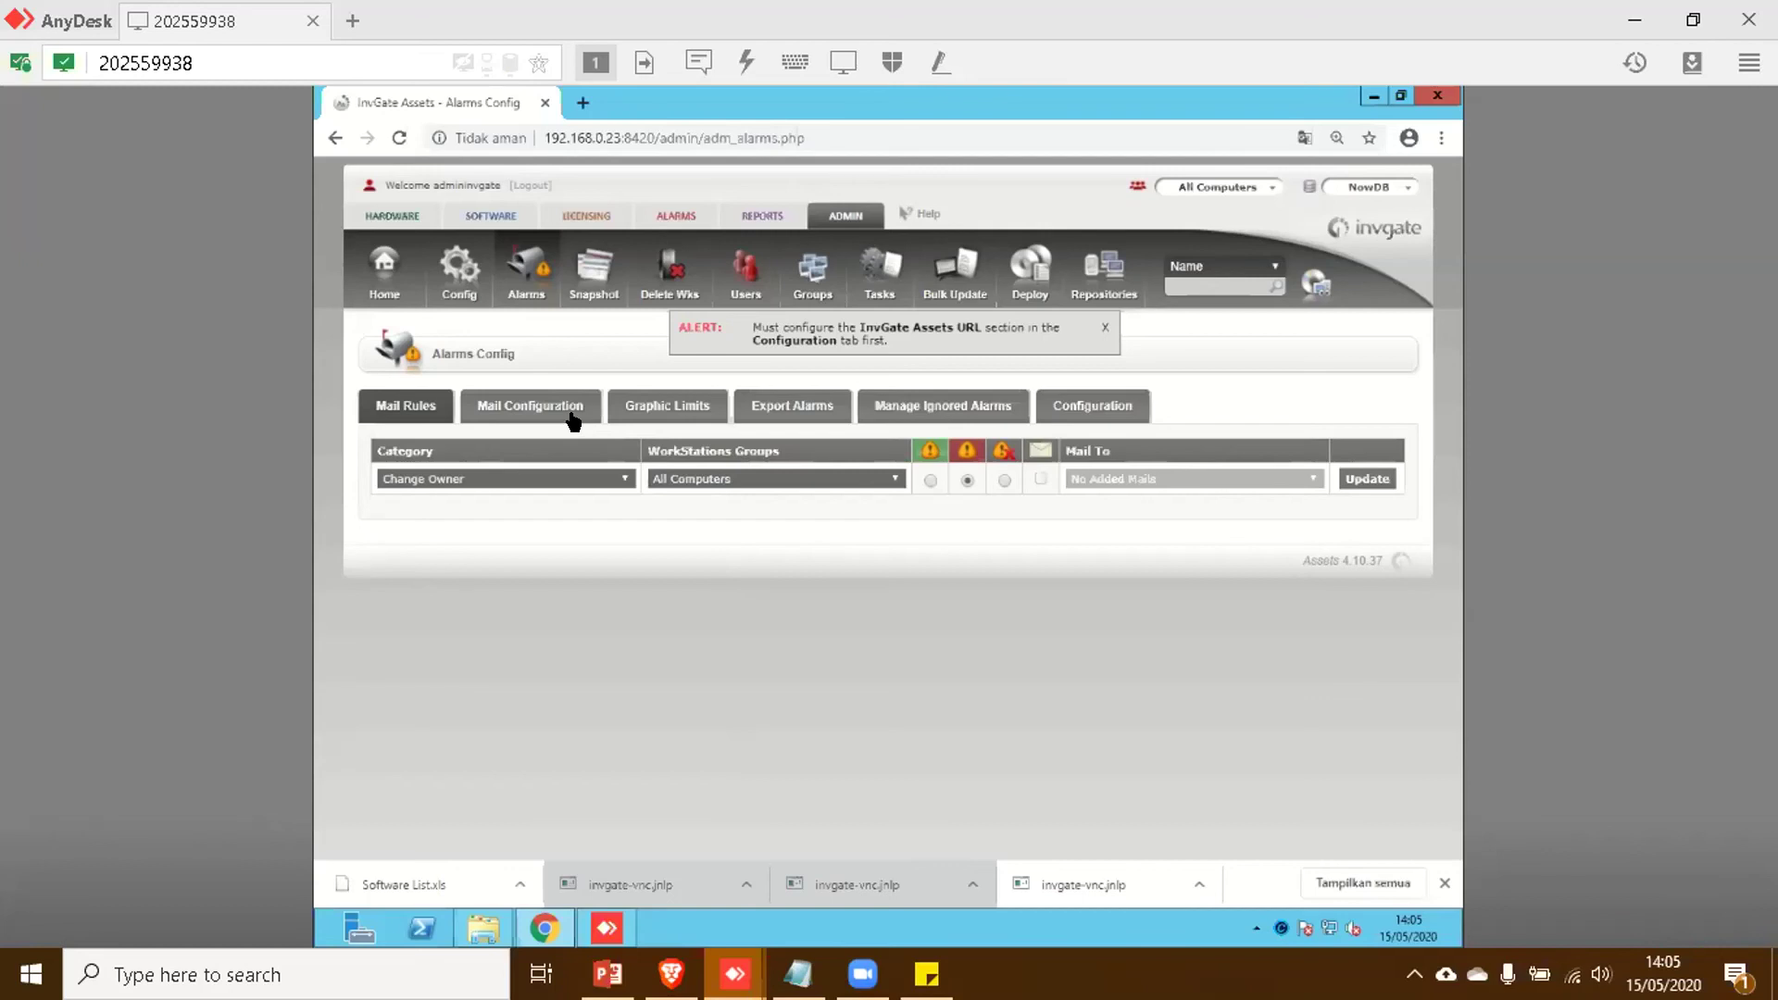
left_click(596, 470)
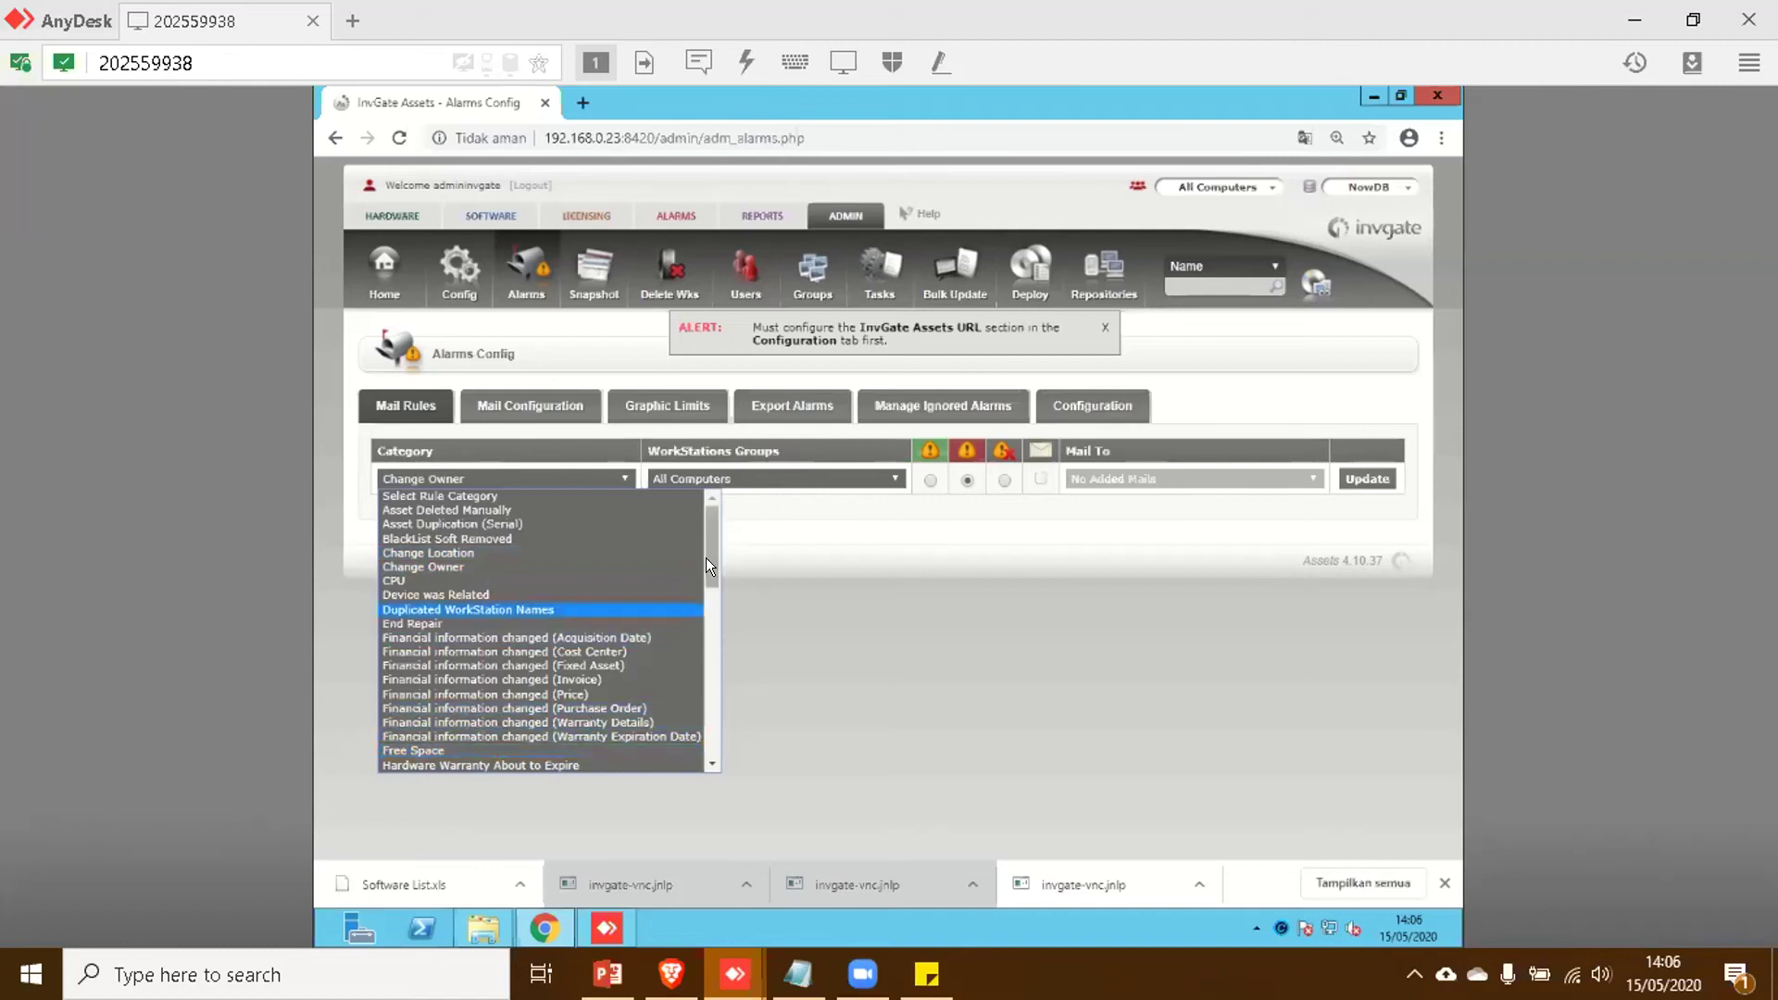
left_click_drag(706, 562, 700, 621)
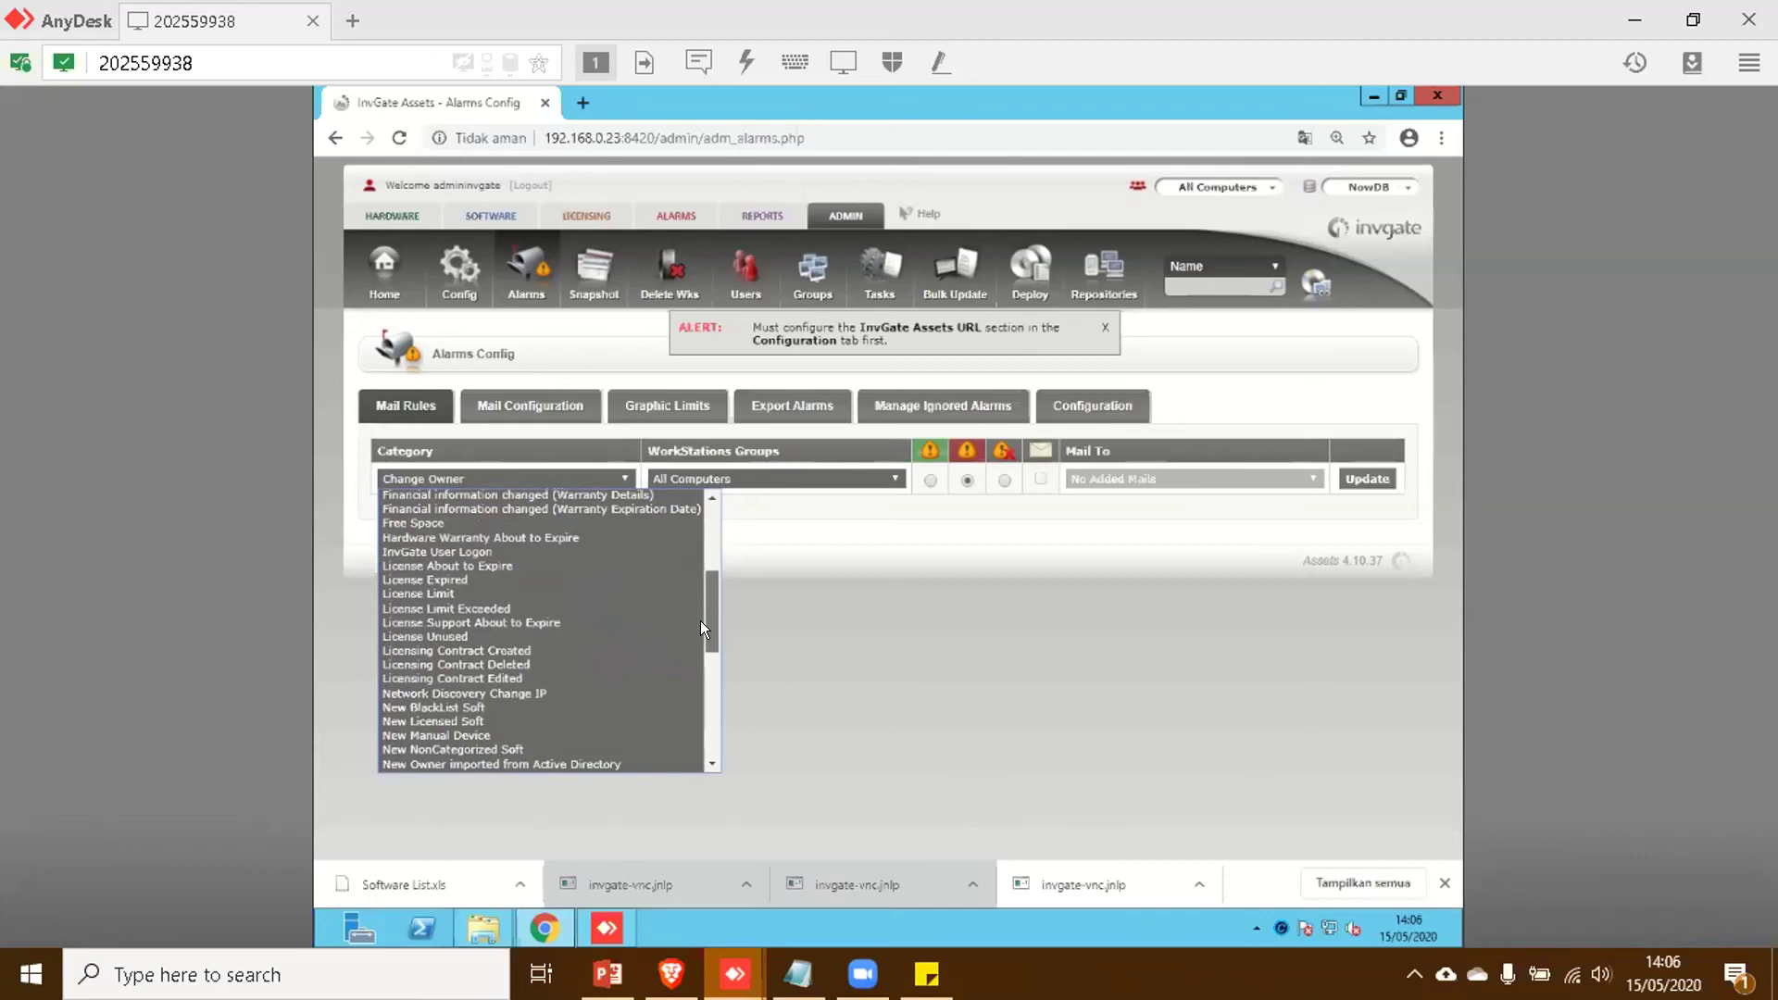
left_click_drag(700, 627, 700, 629)
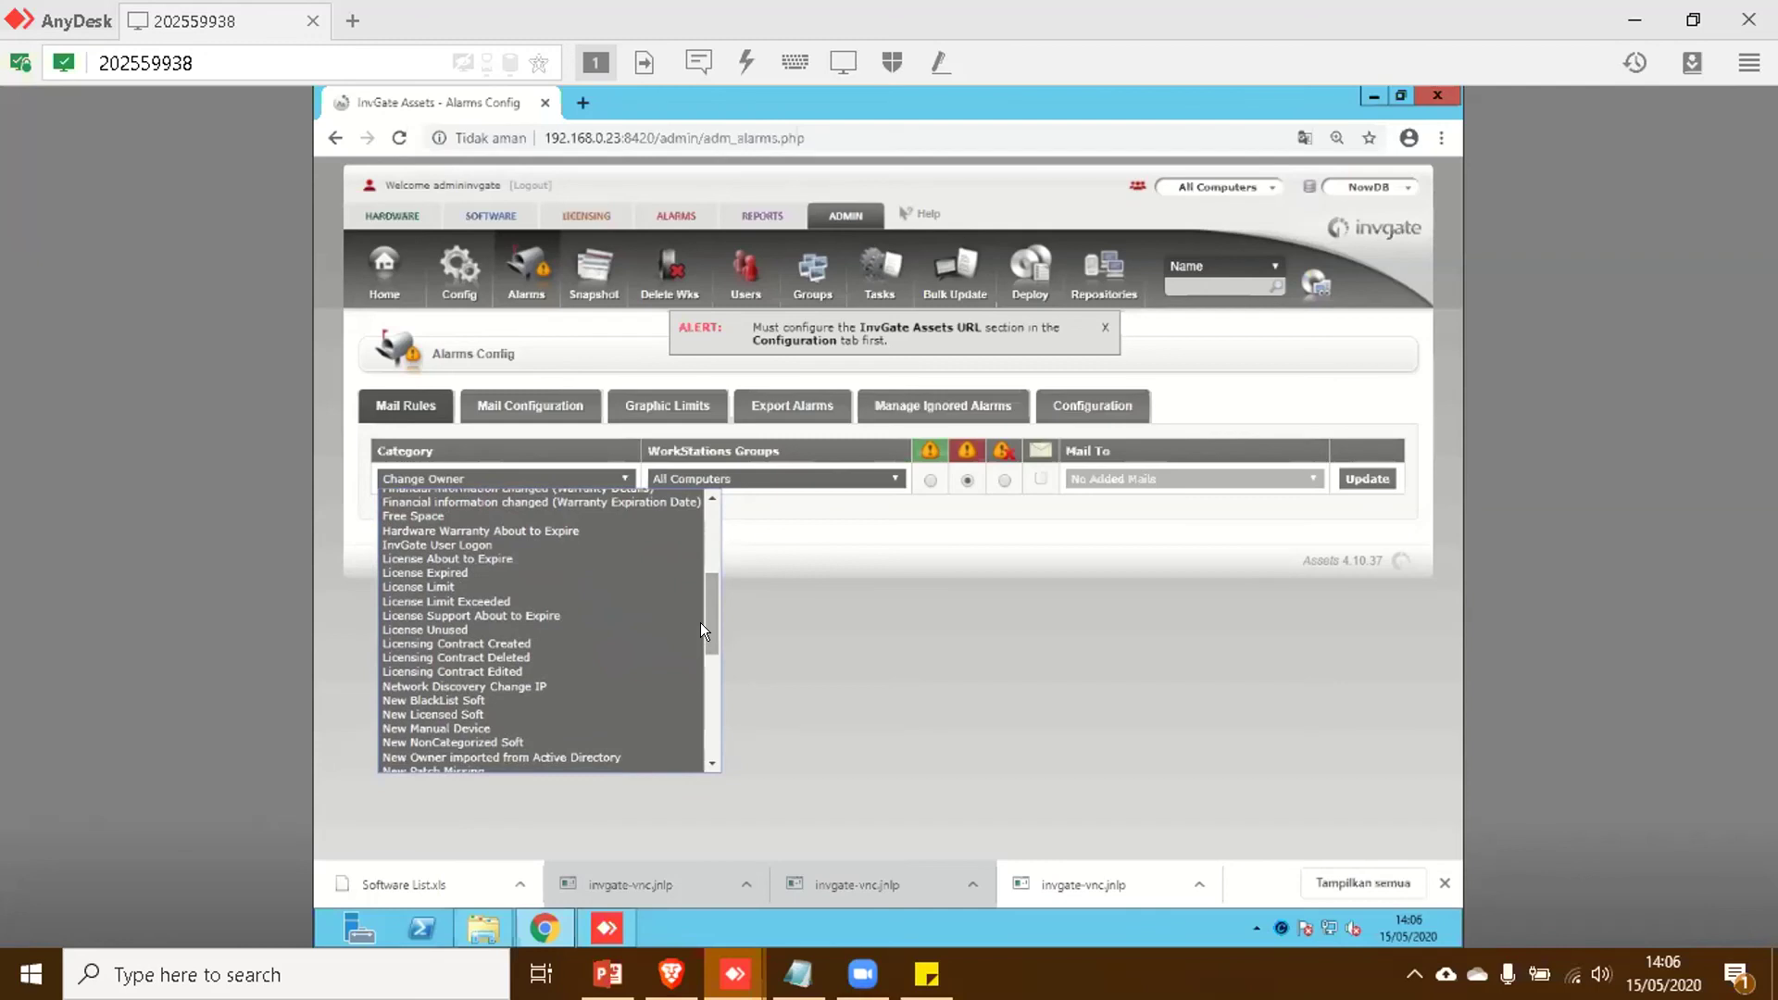
left_click_drag(700, 636, 703, 646)
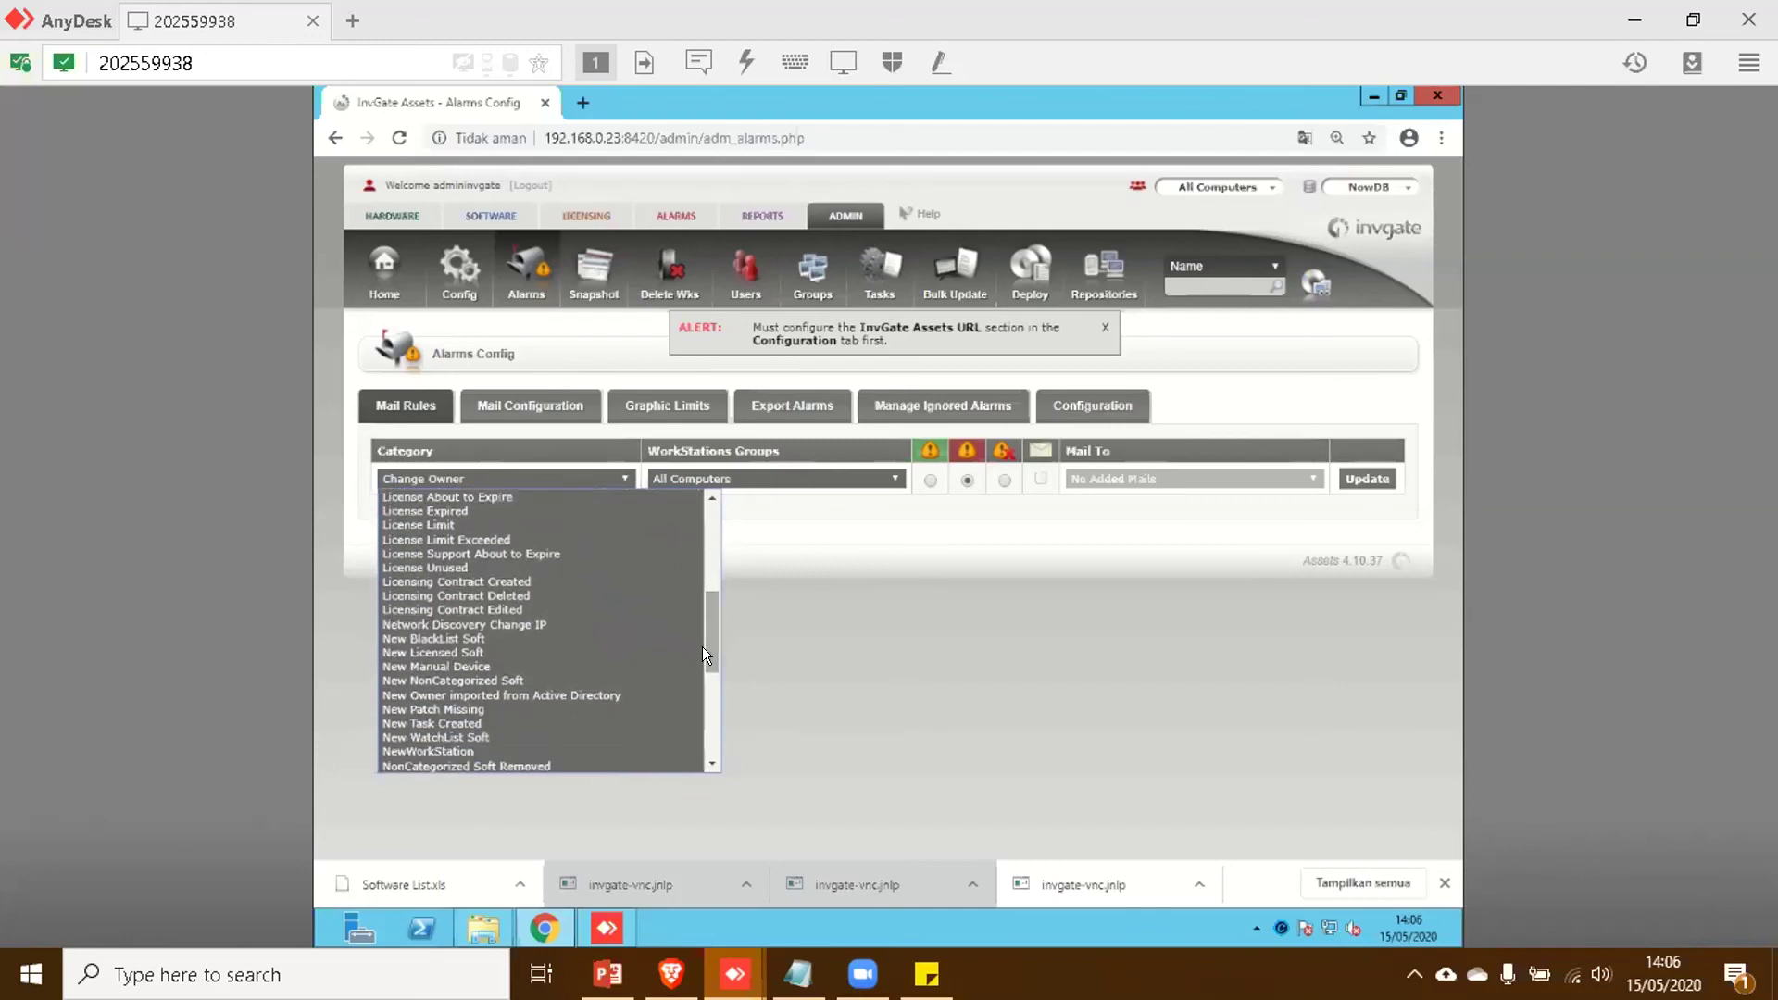
left_click_drag(702, 656, 702, 683)
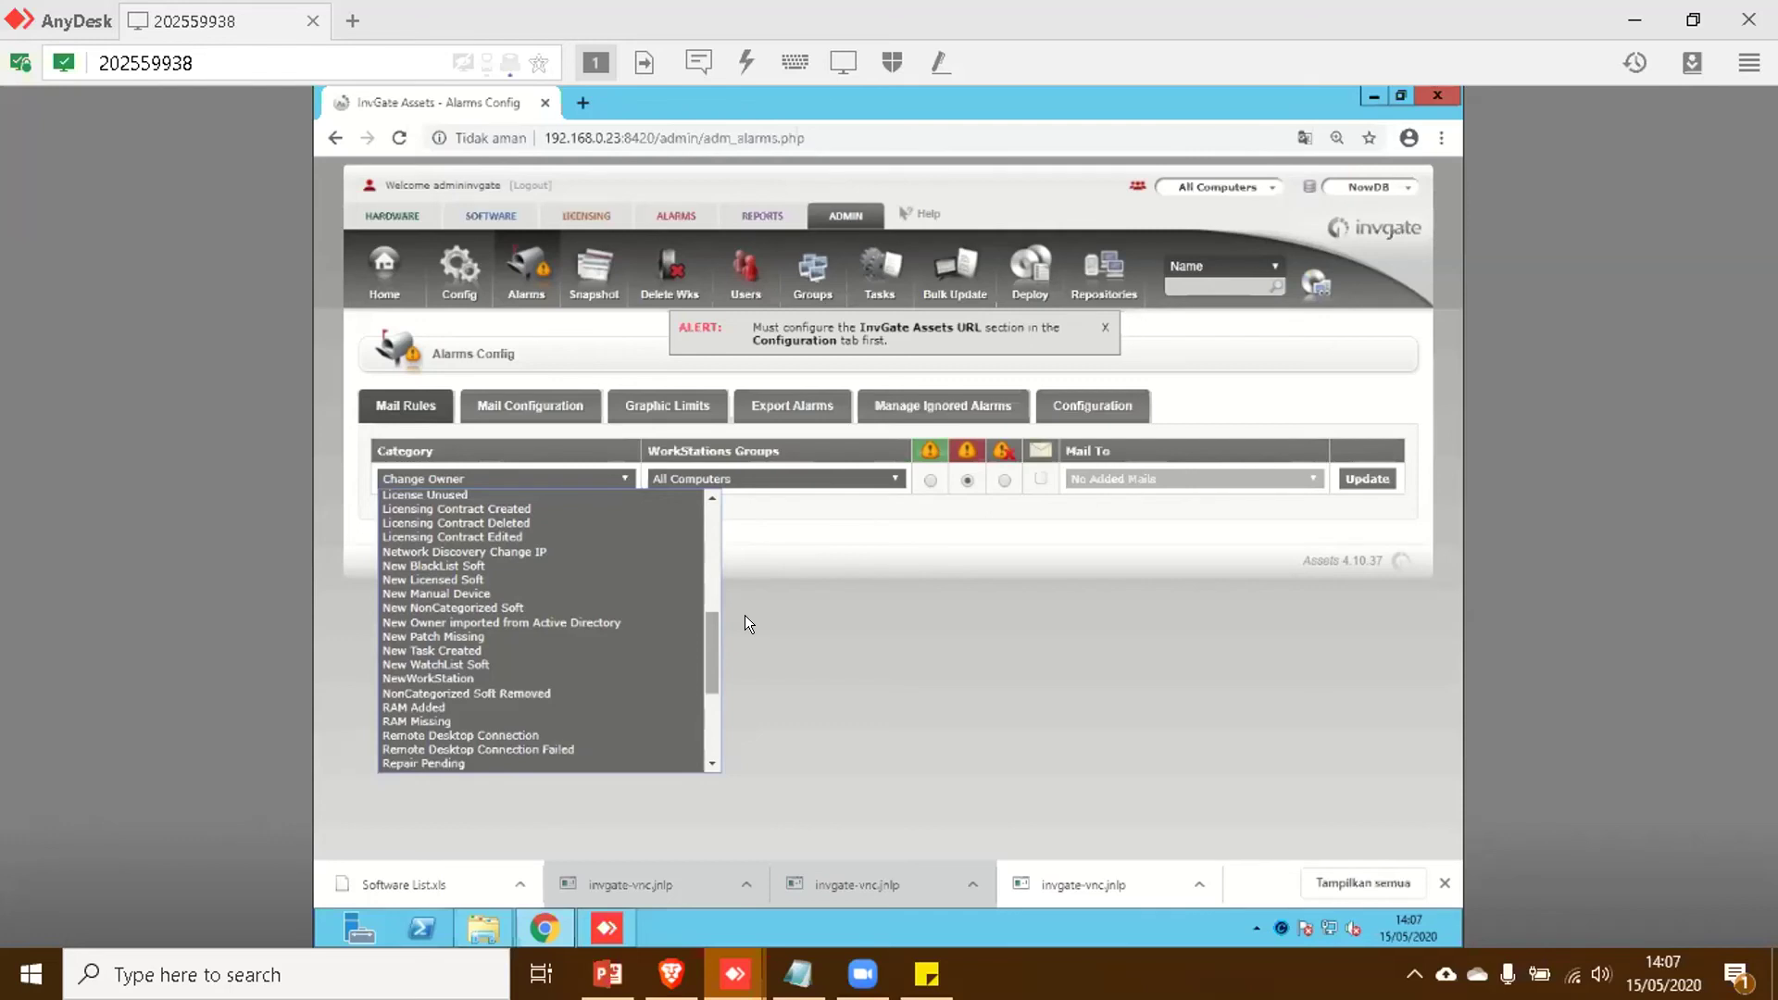
left_click(1076, 579)
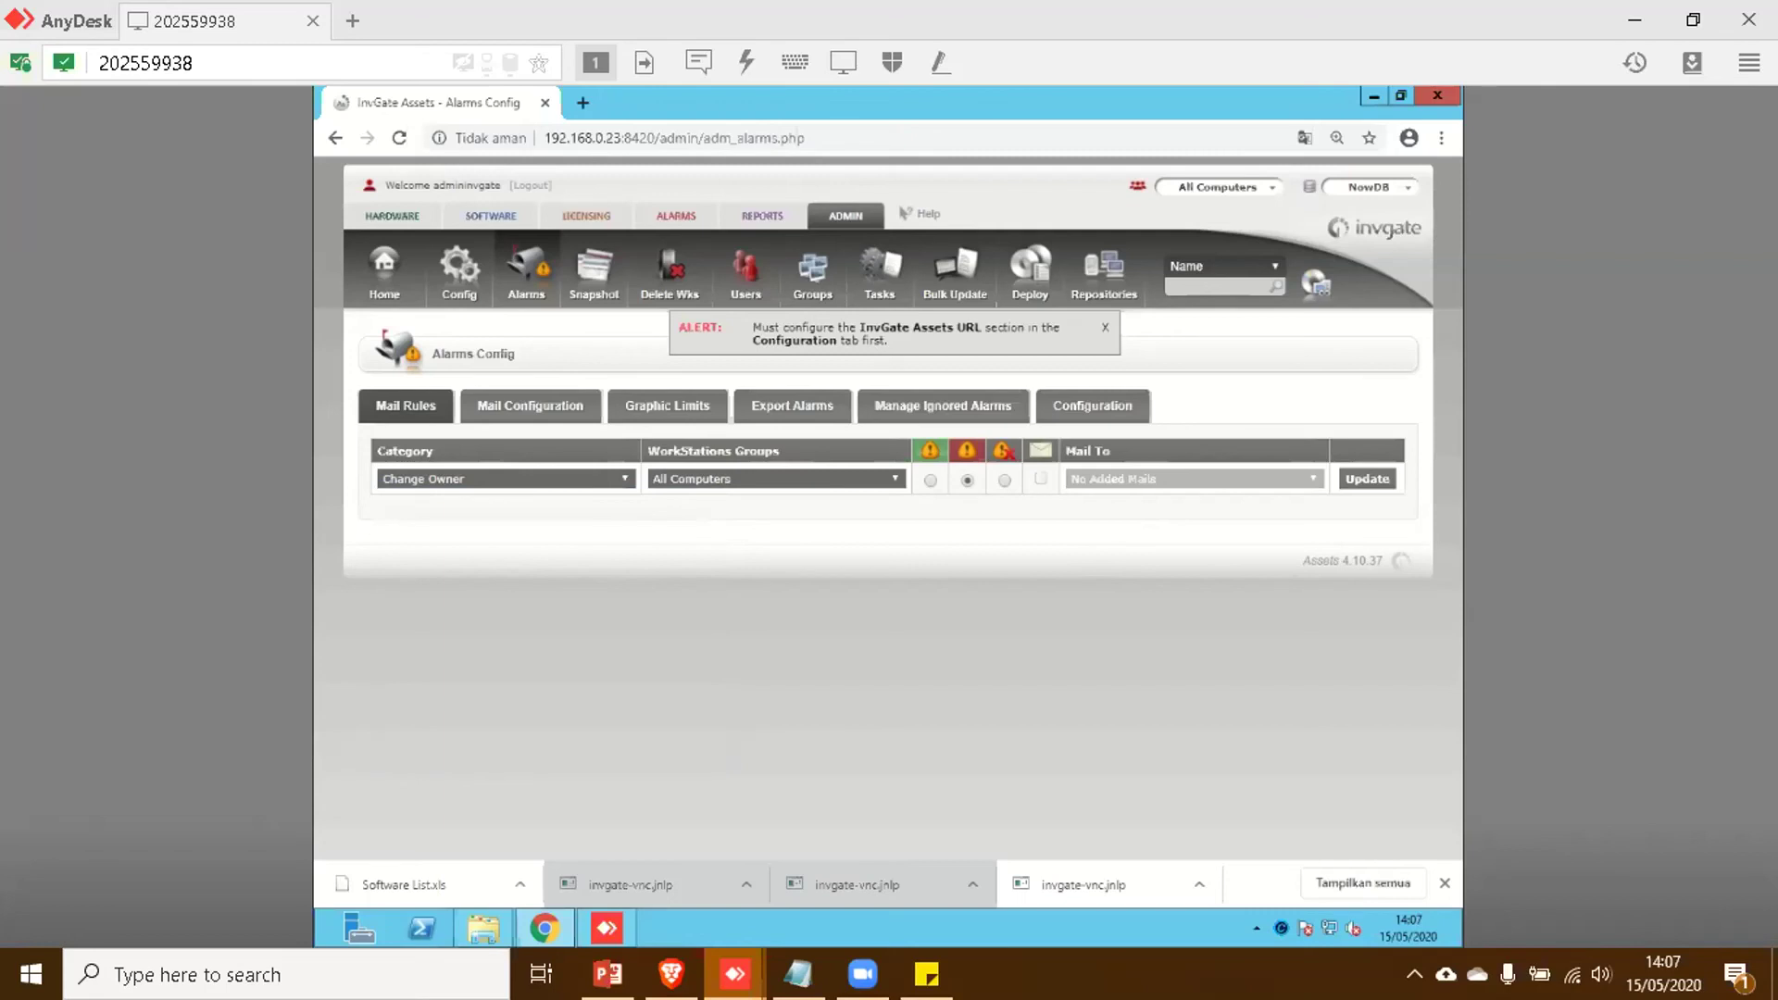
key("alt+Tab")
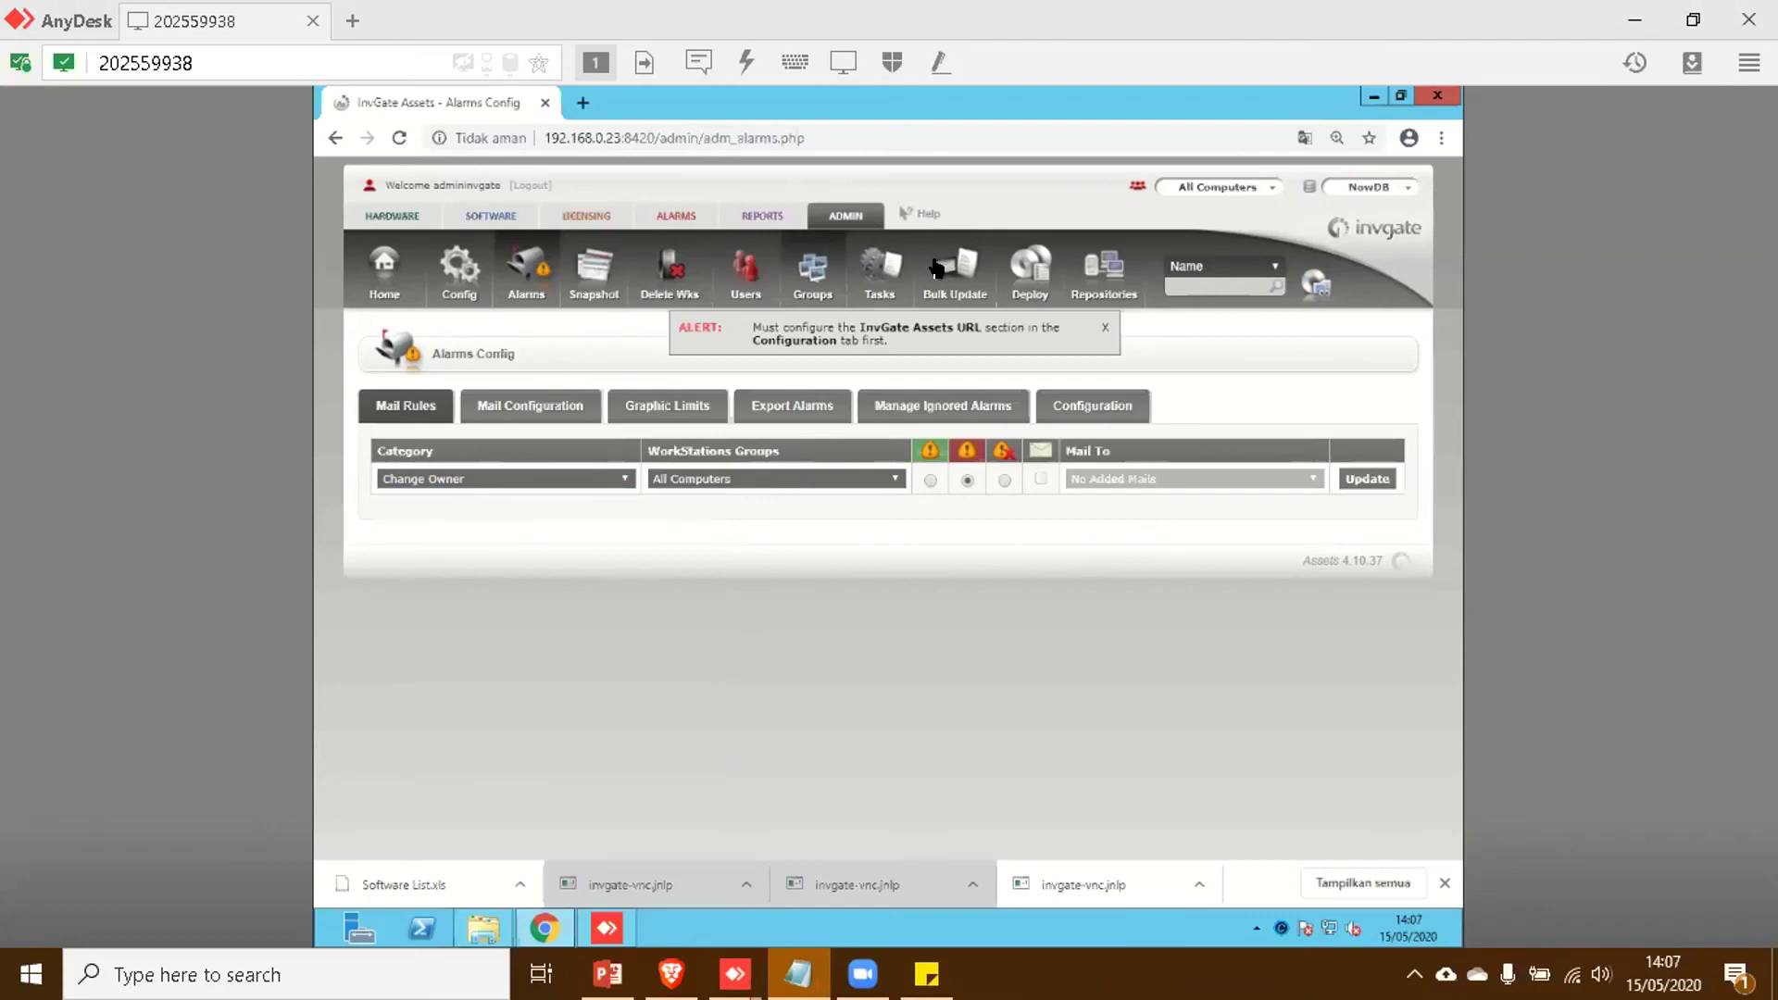
Step: Switch the Deploy uploader to Files Uploader
left_click(1020, 262)
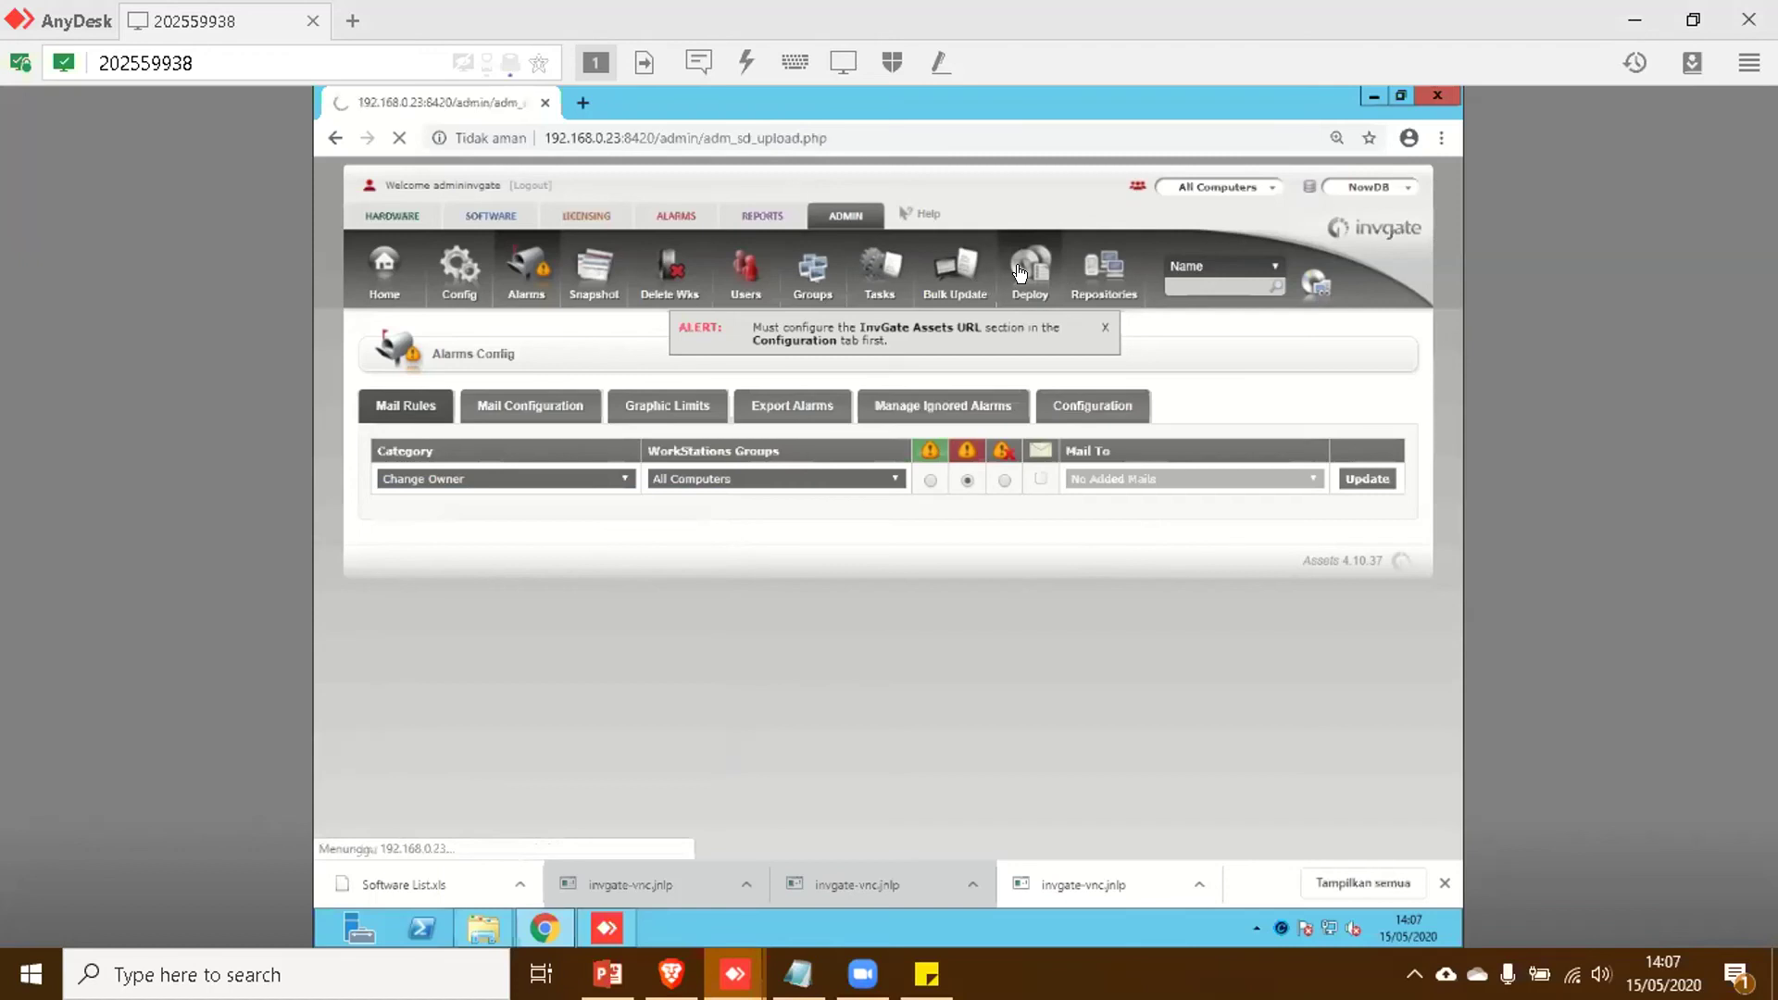
left_click(1260, 360)
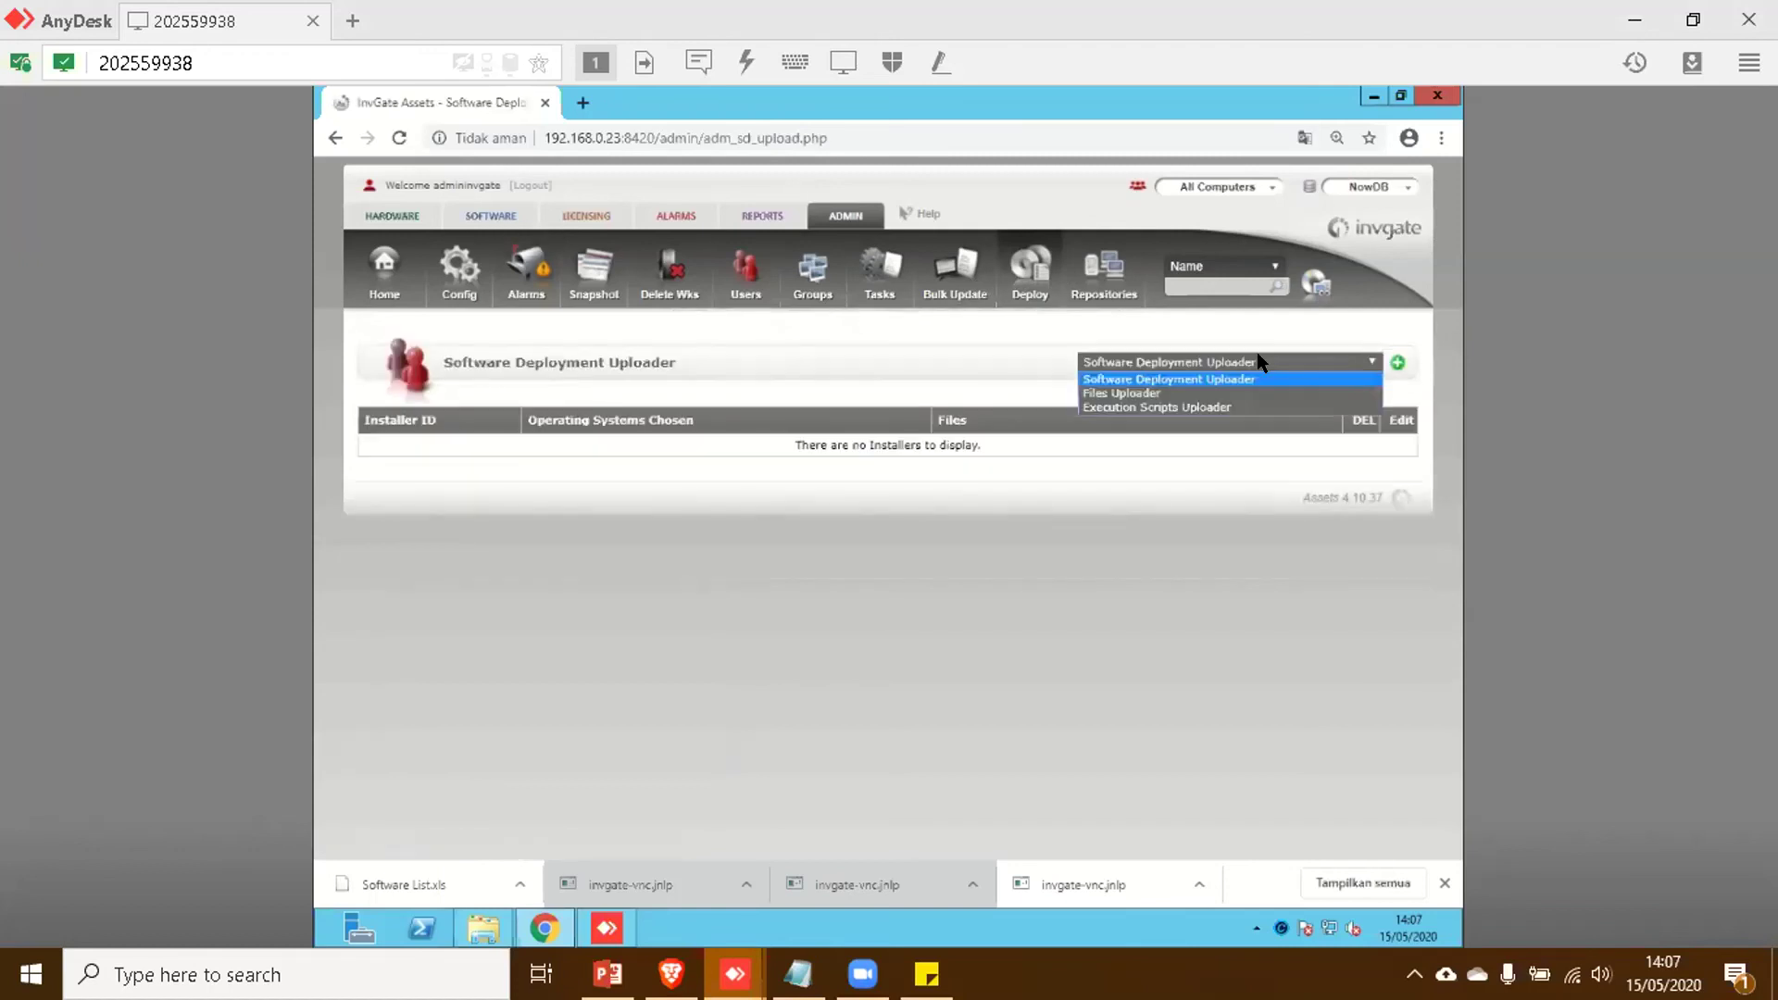
left_click(1184, 391)
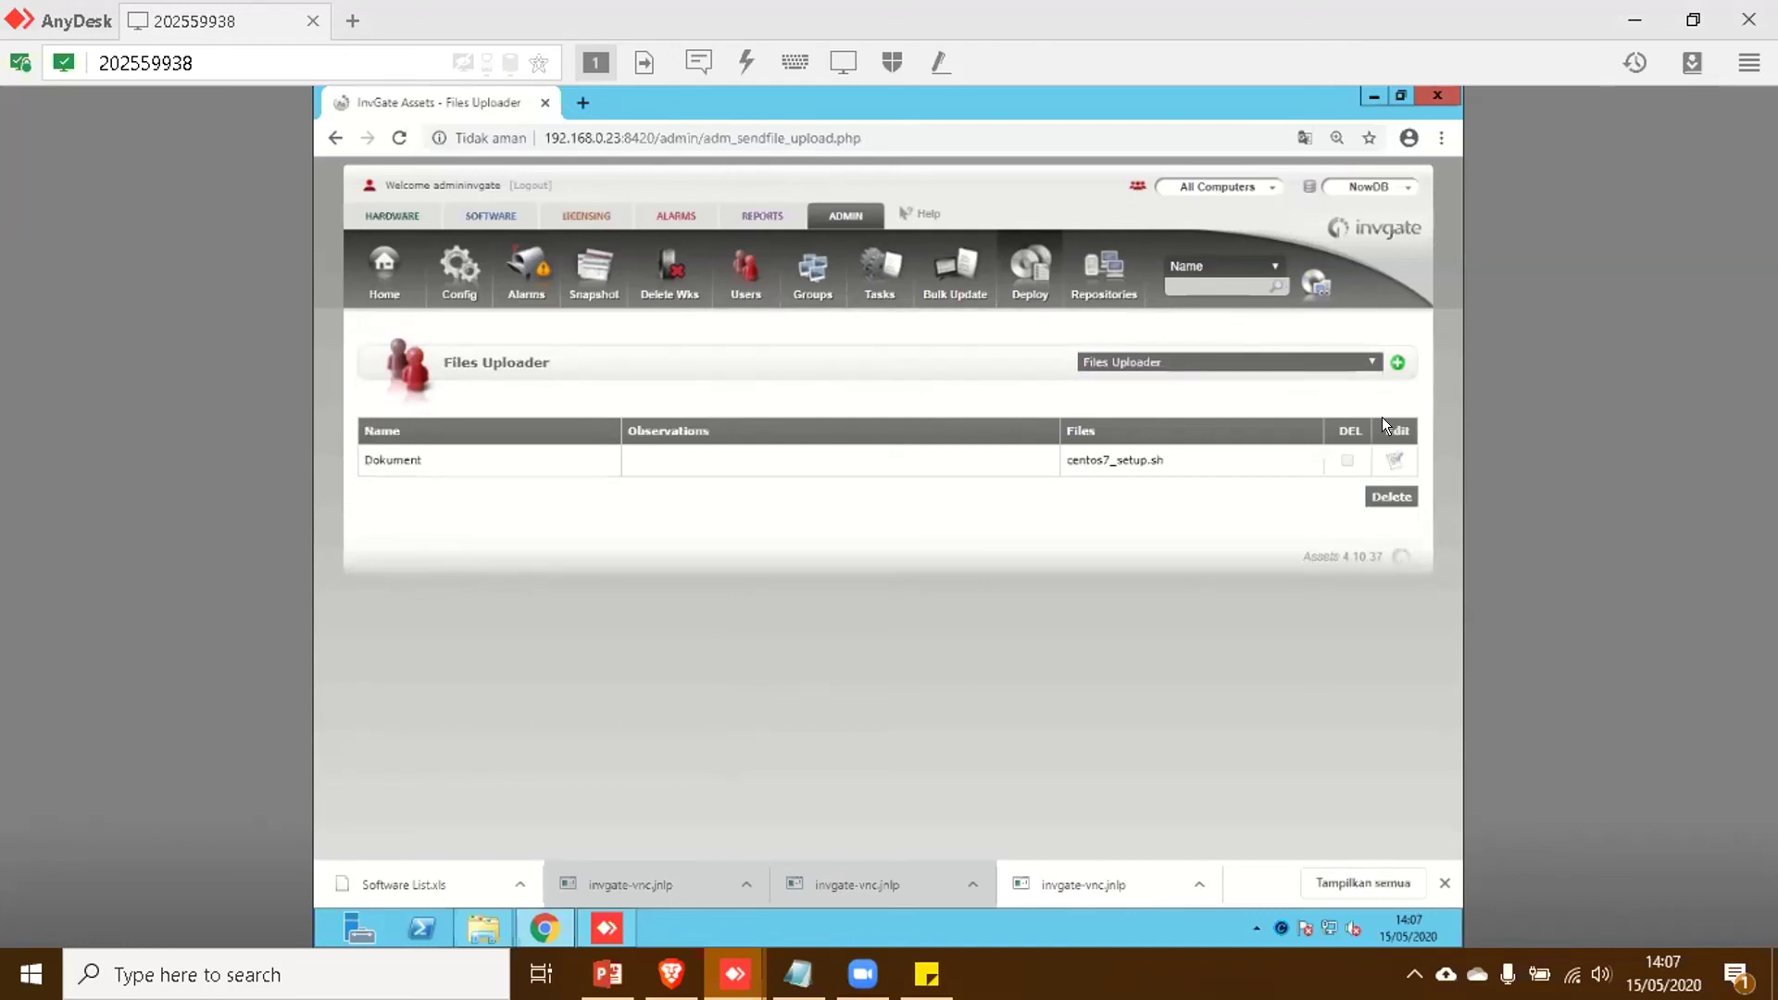
Step: Add a new upload entry named 'Excel' and browse for its file
left_click(1393, 358)
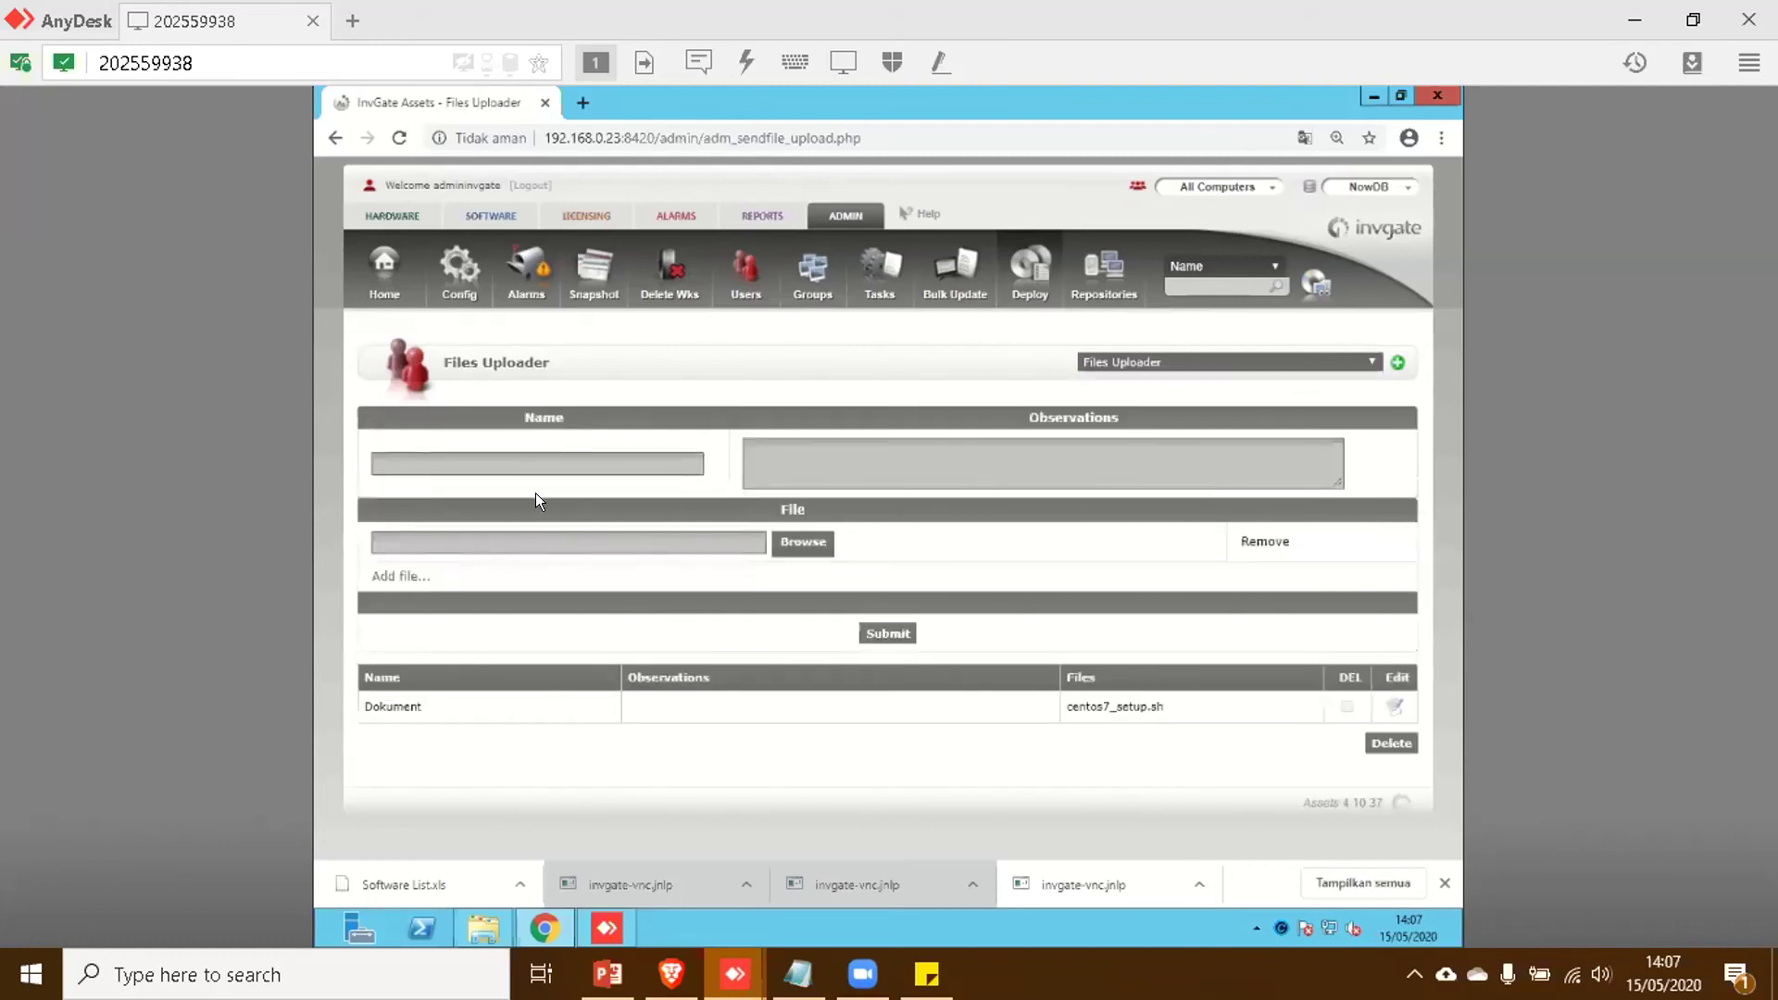
left_click(532, 452)
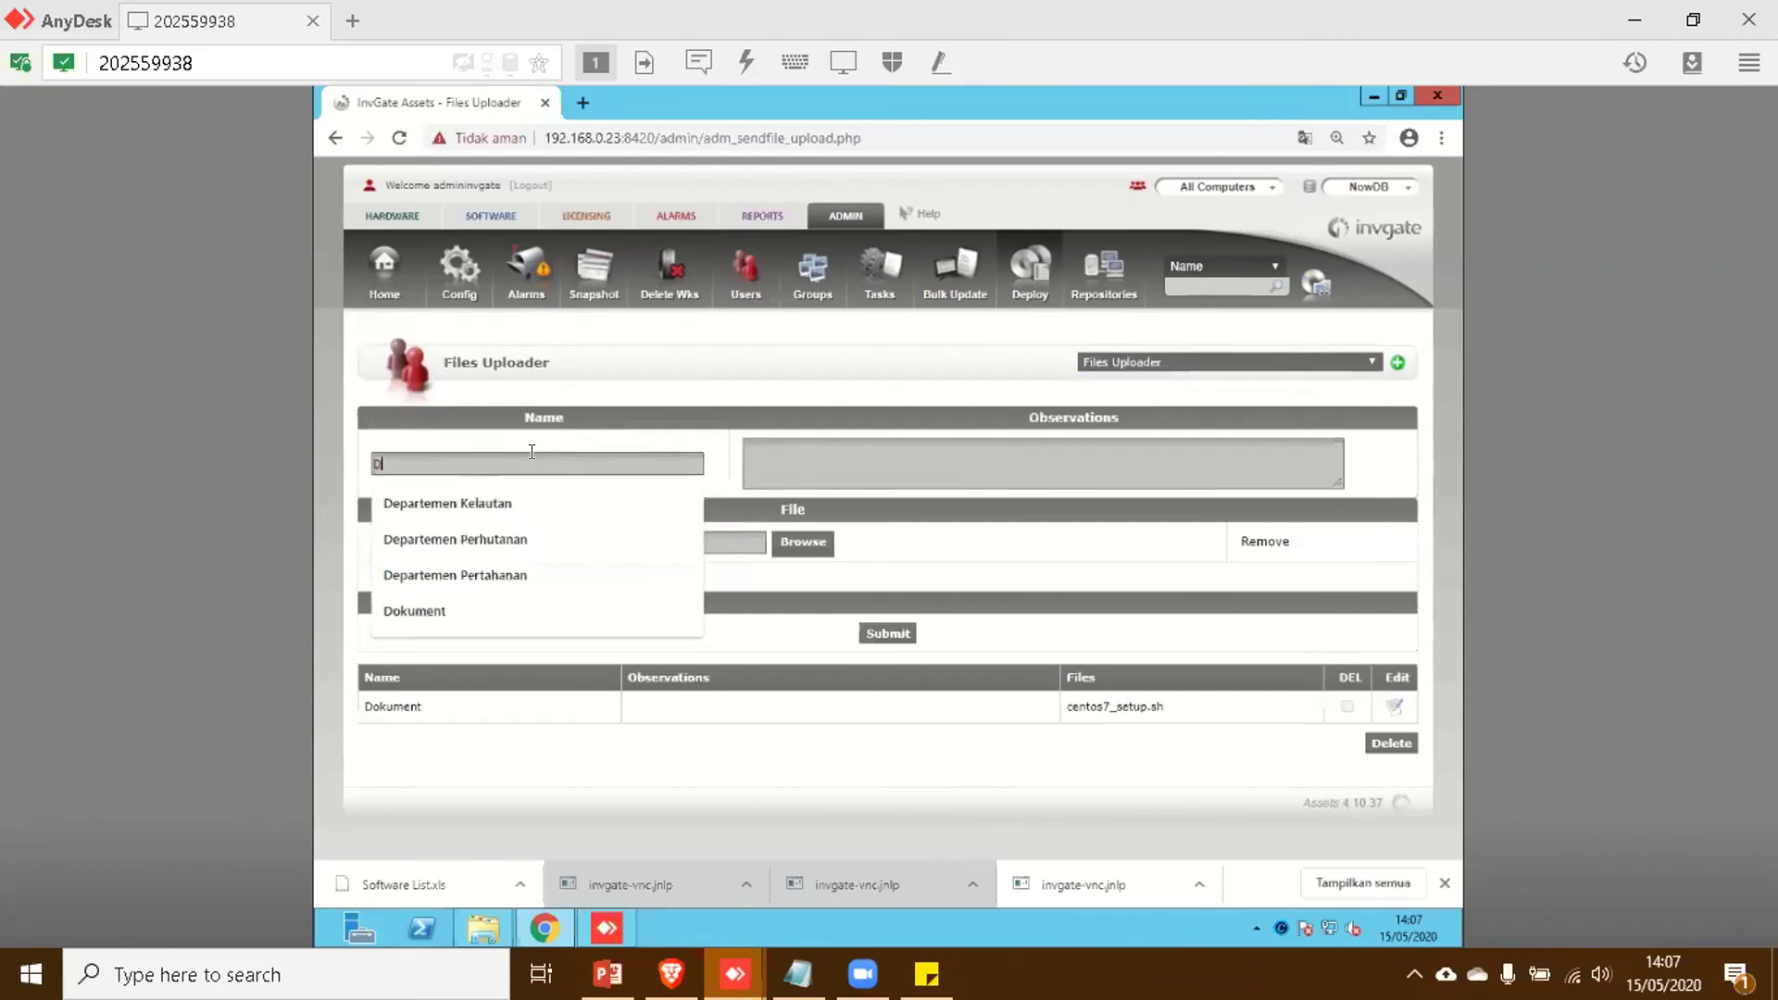
type("Excel")
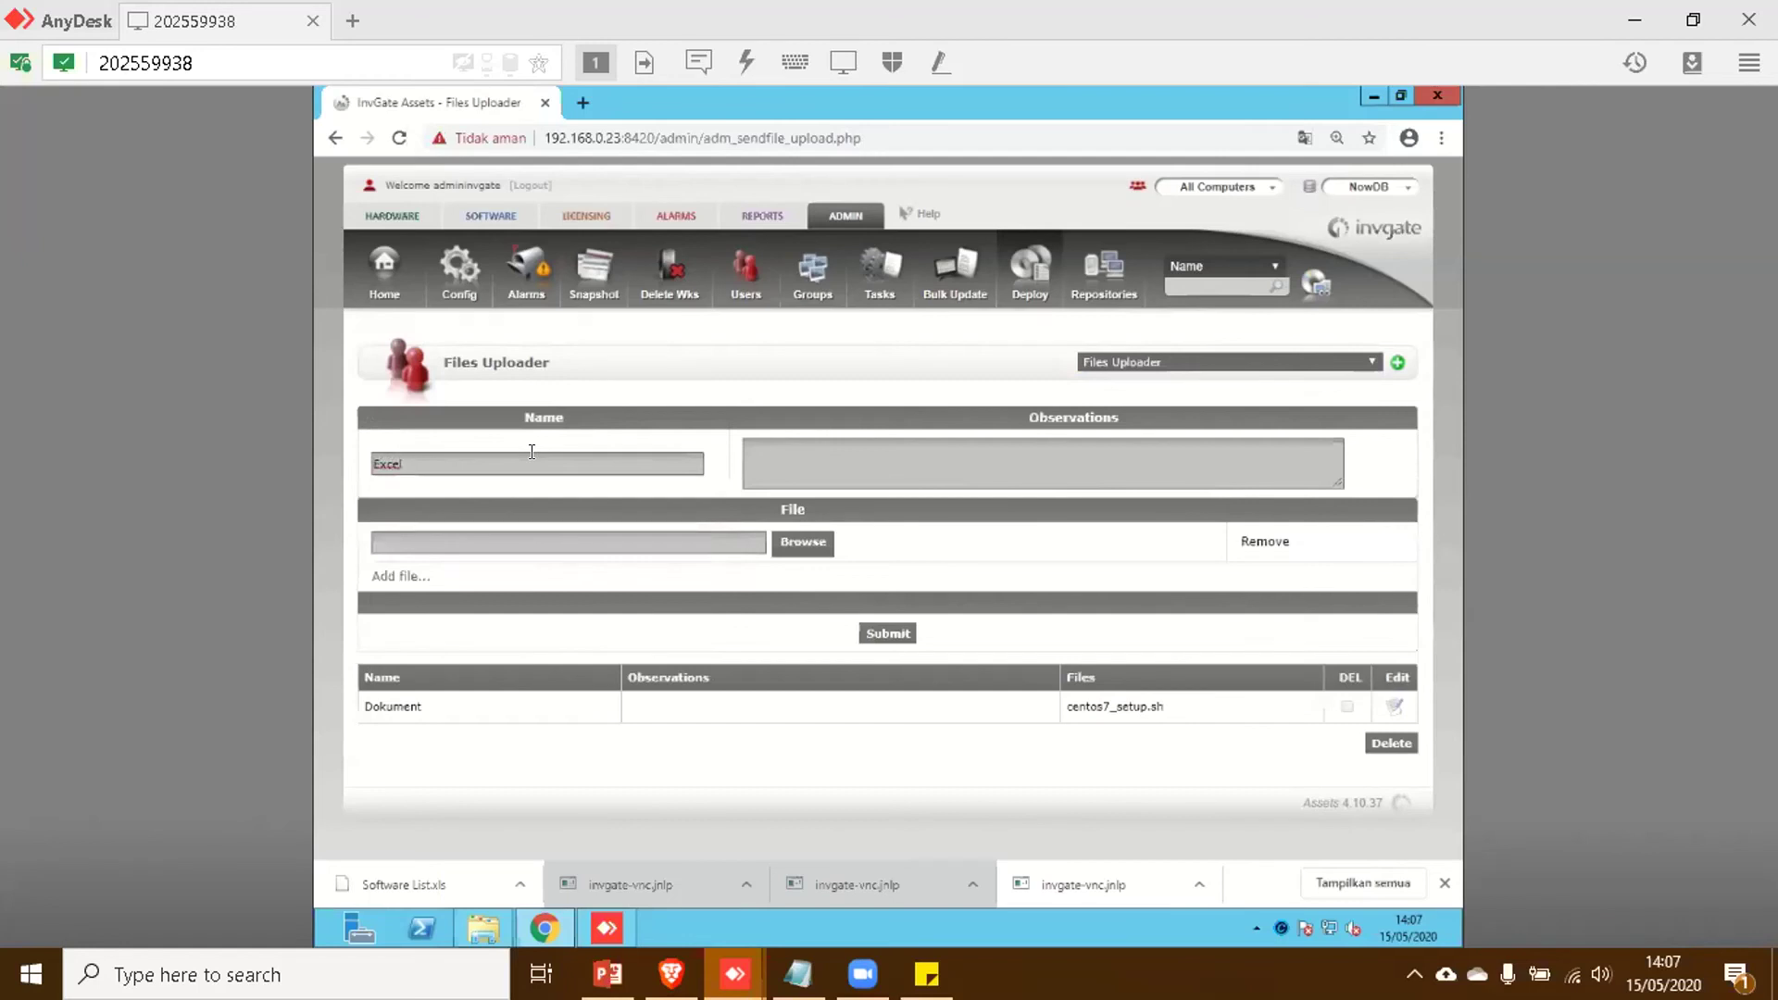
left_click(806, 542)
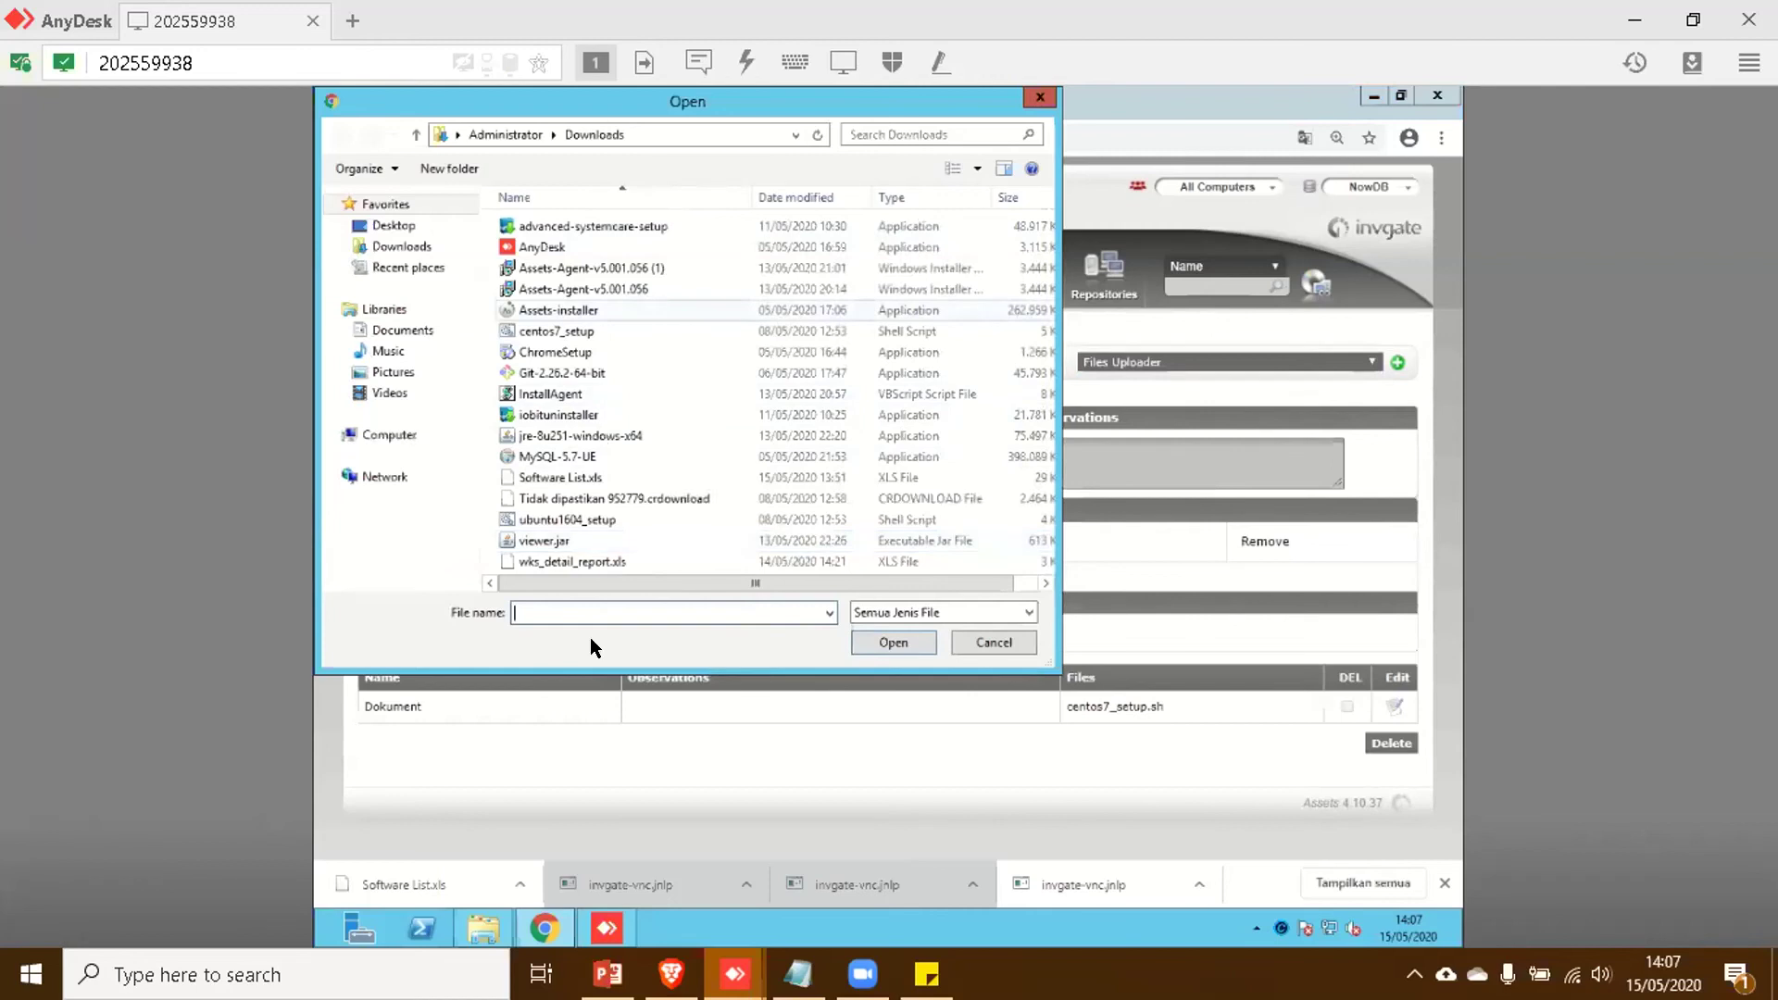
Step: Attach wks_detail_report.xls to the Excel entry and submit it
left_click(613, 555)
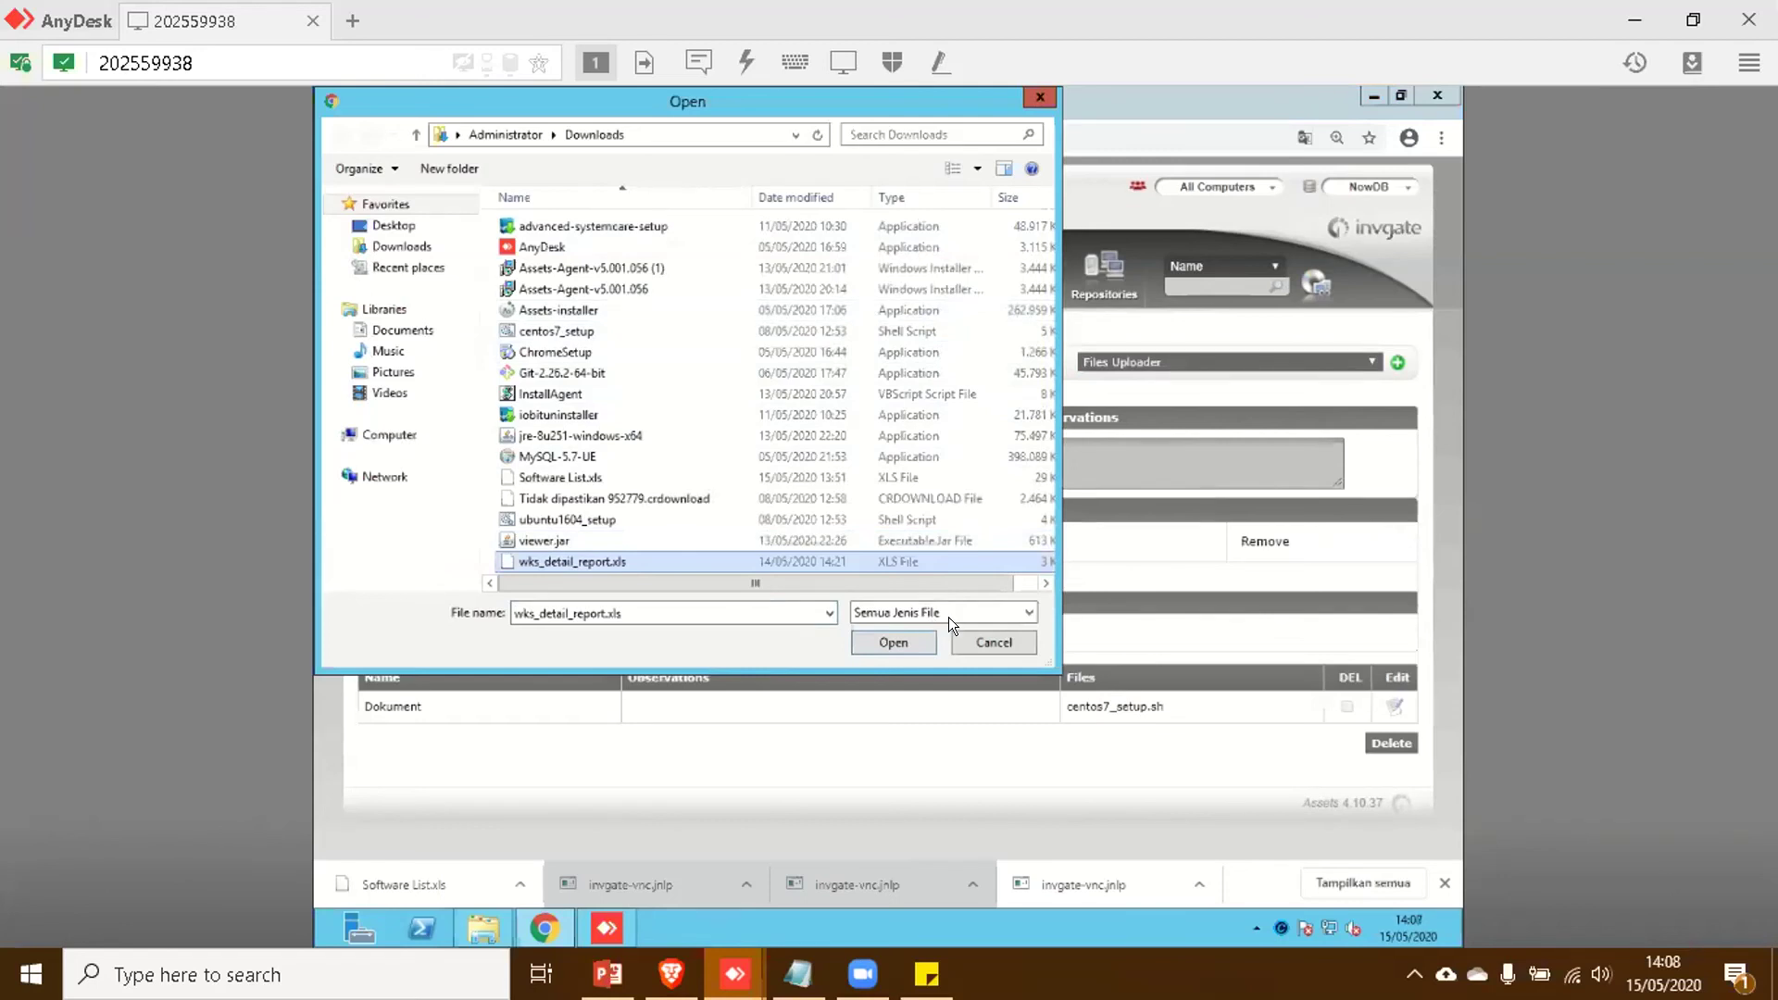
left_click(895, 643)
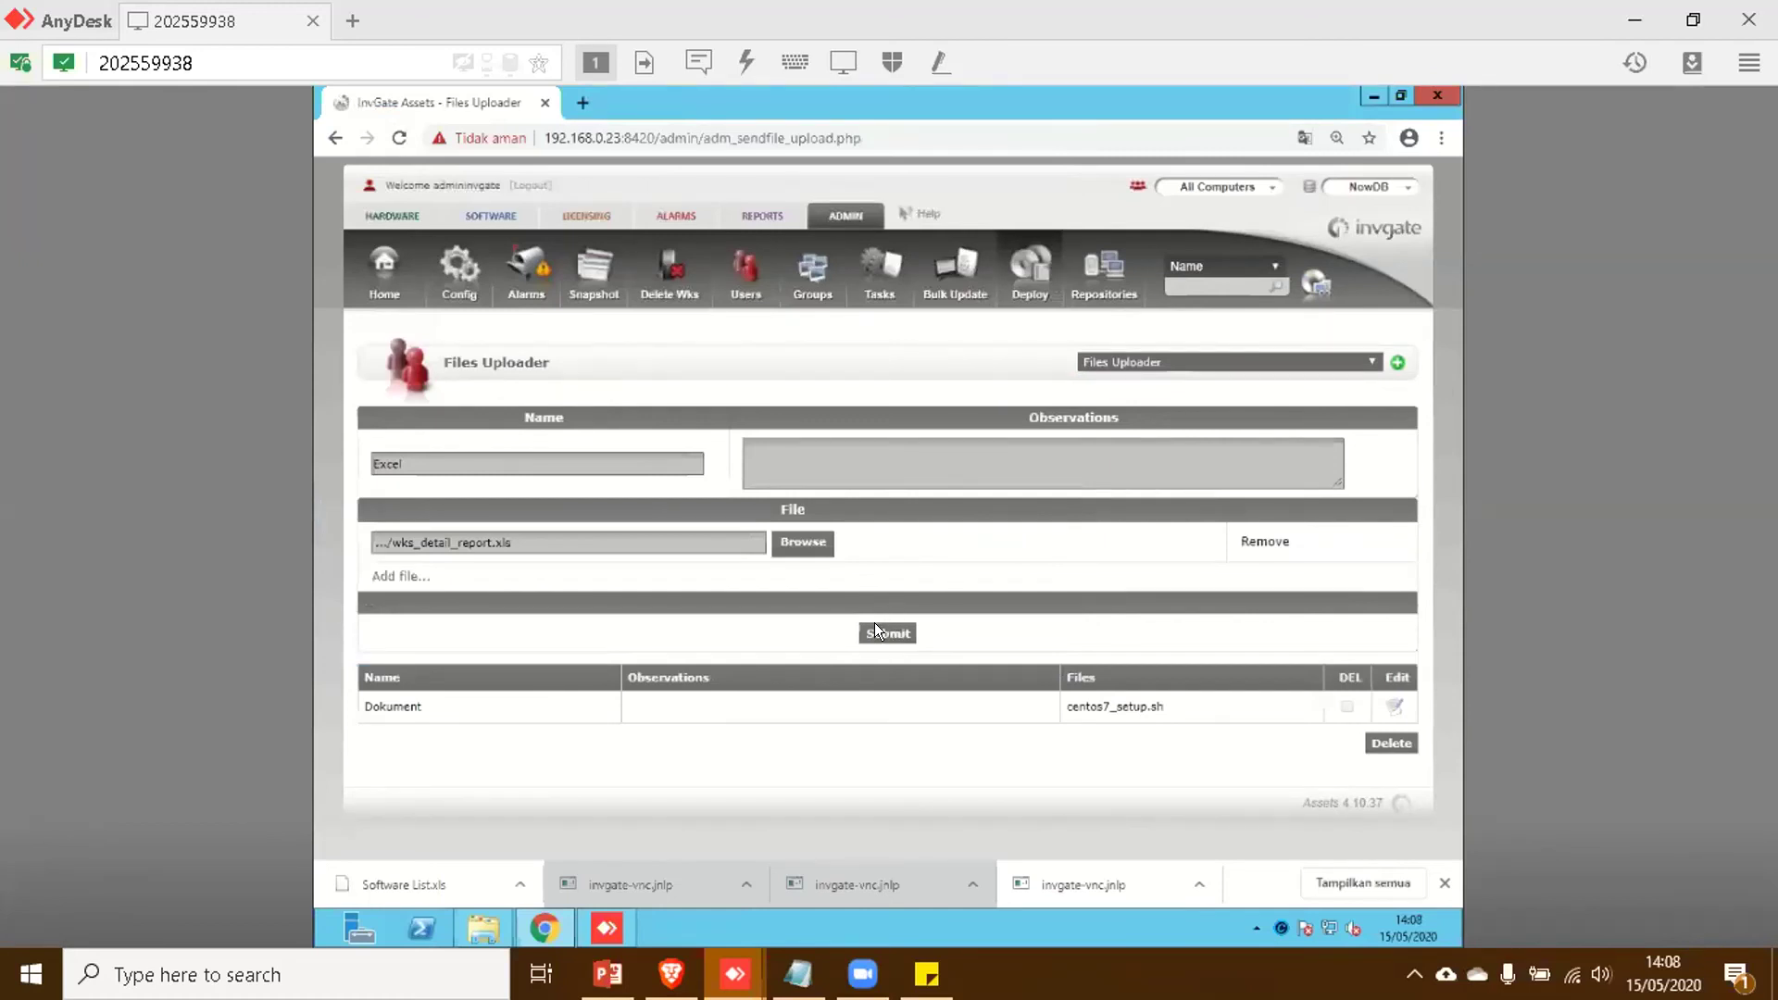
left_click(877, 631)
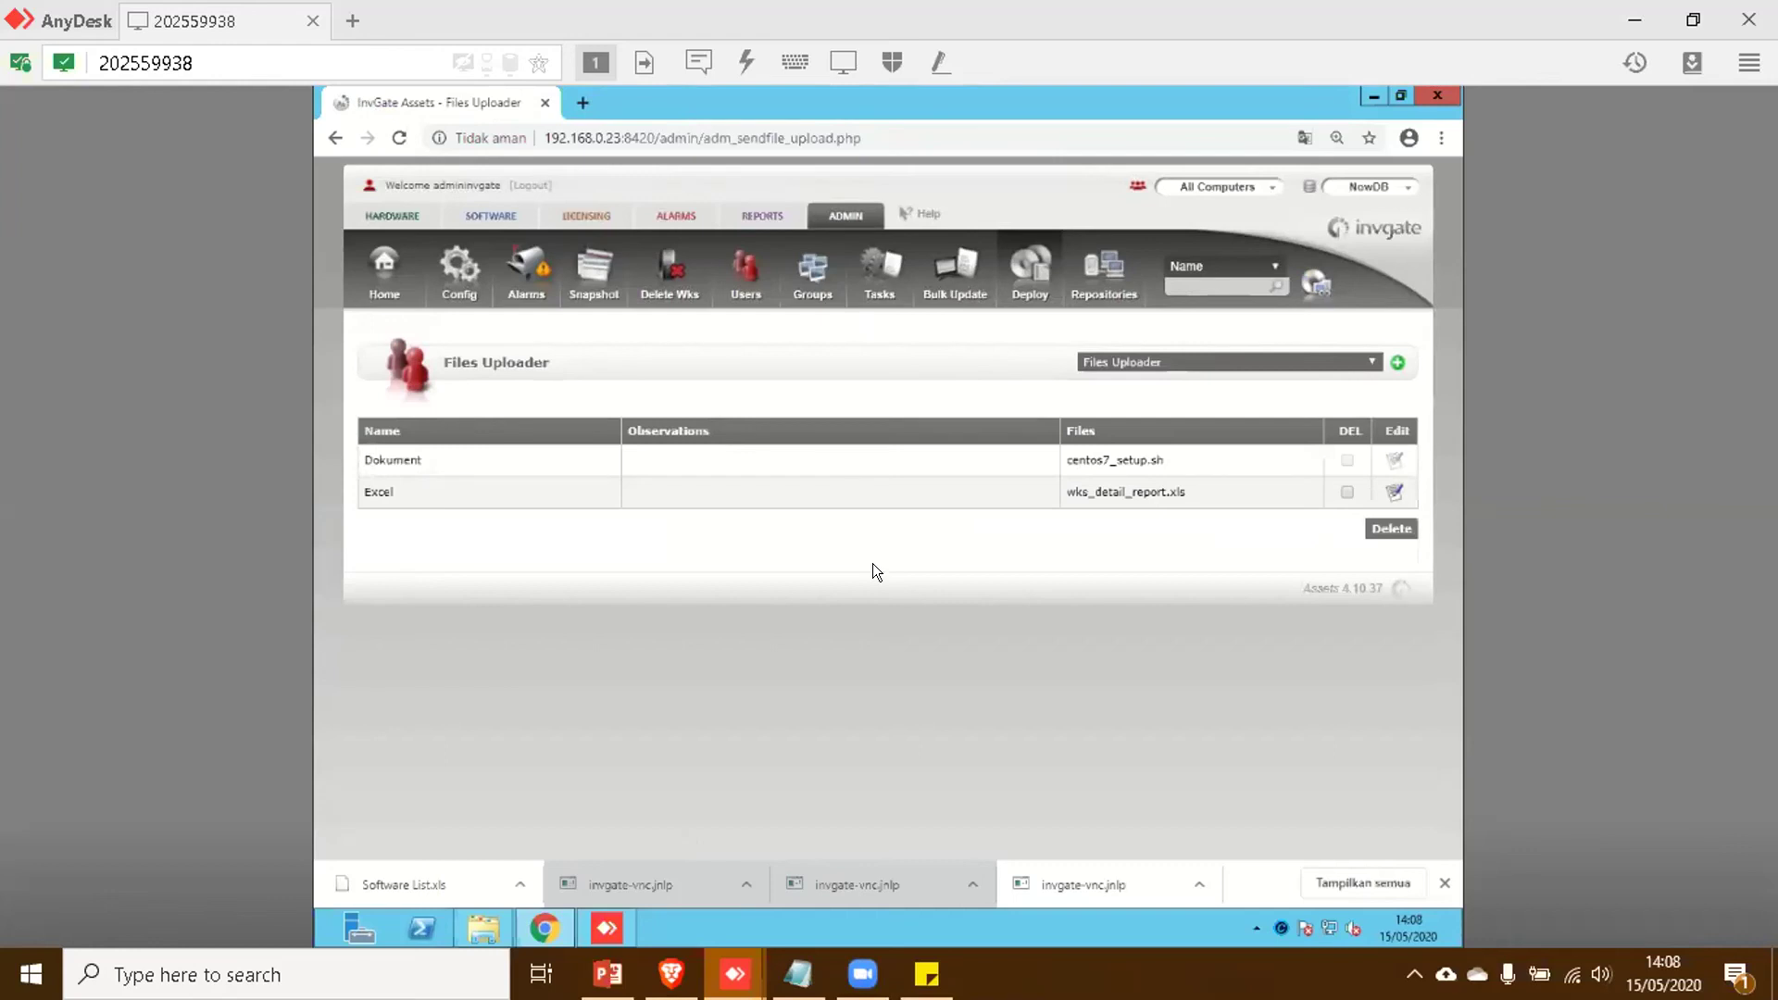
left_click(886, 251)
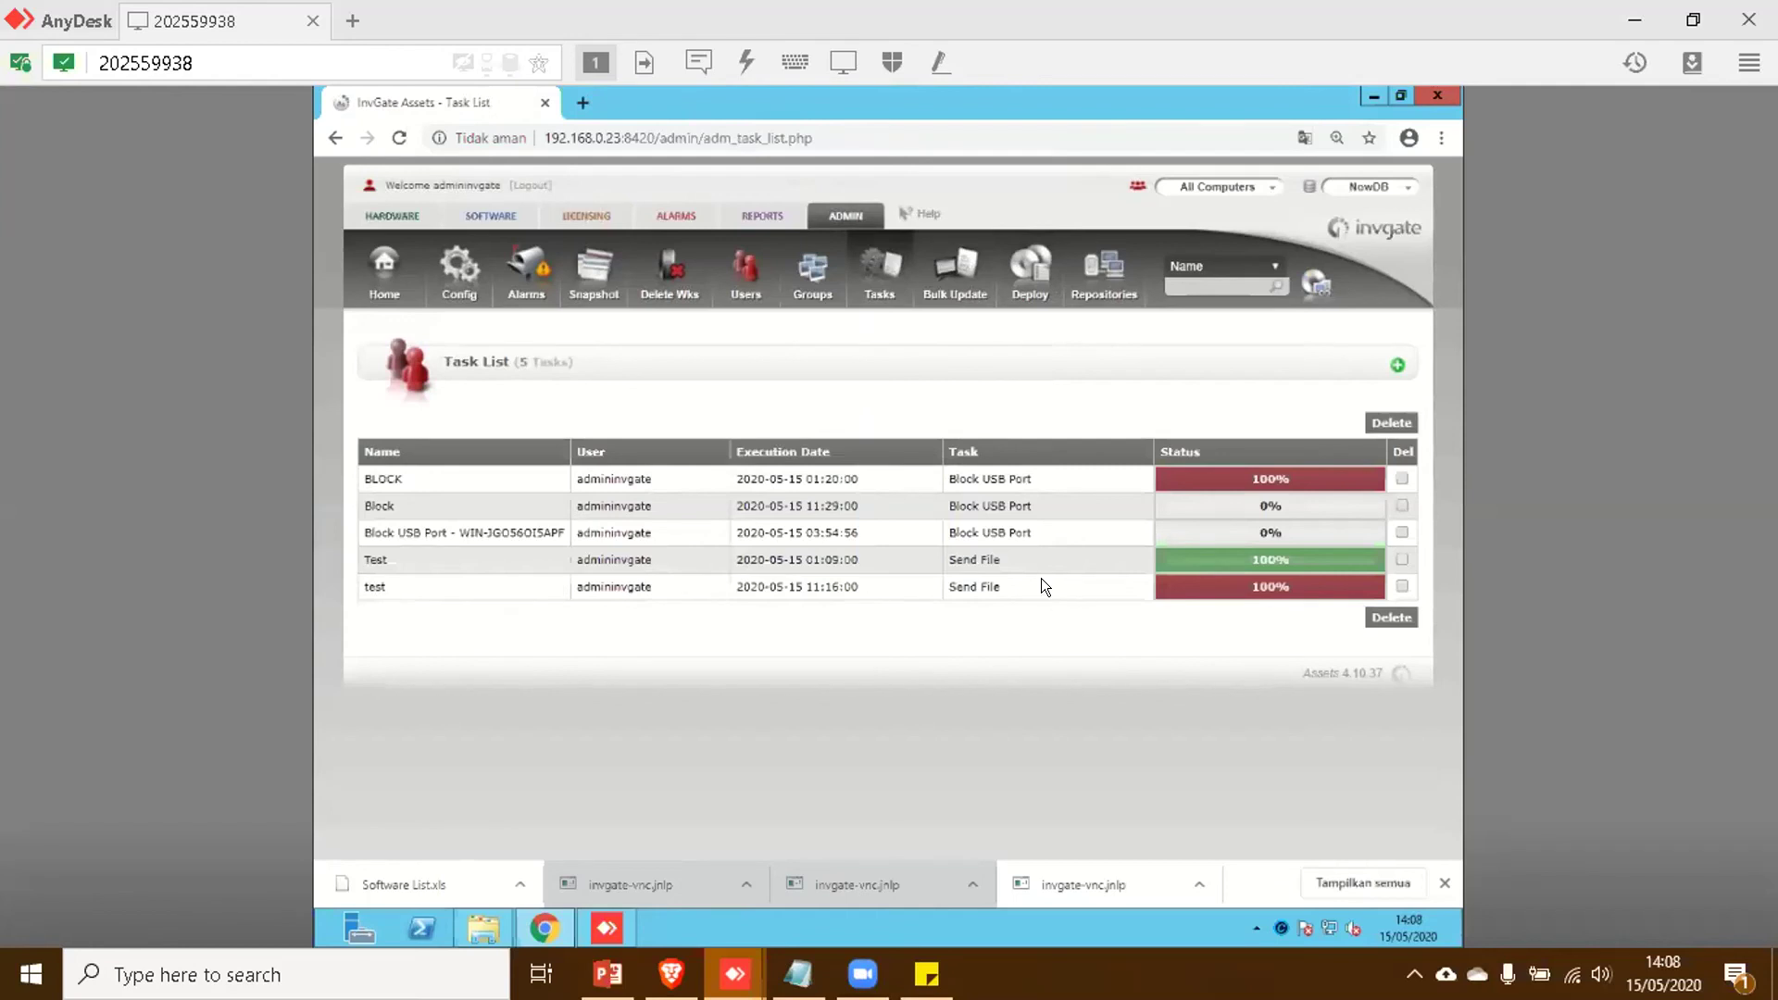
left_click_drag(1032, 560, 354, 560)
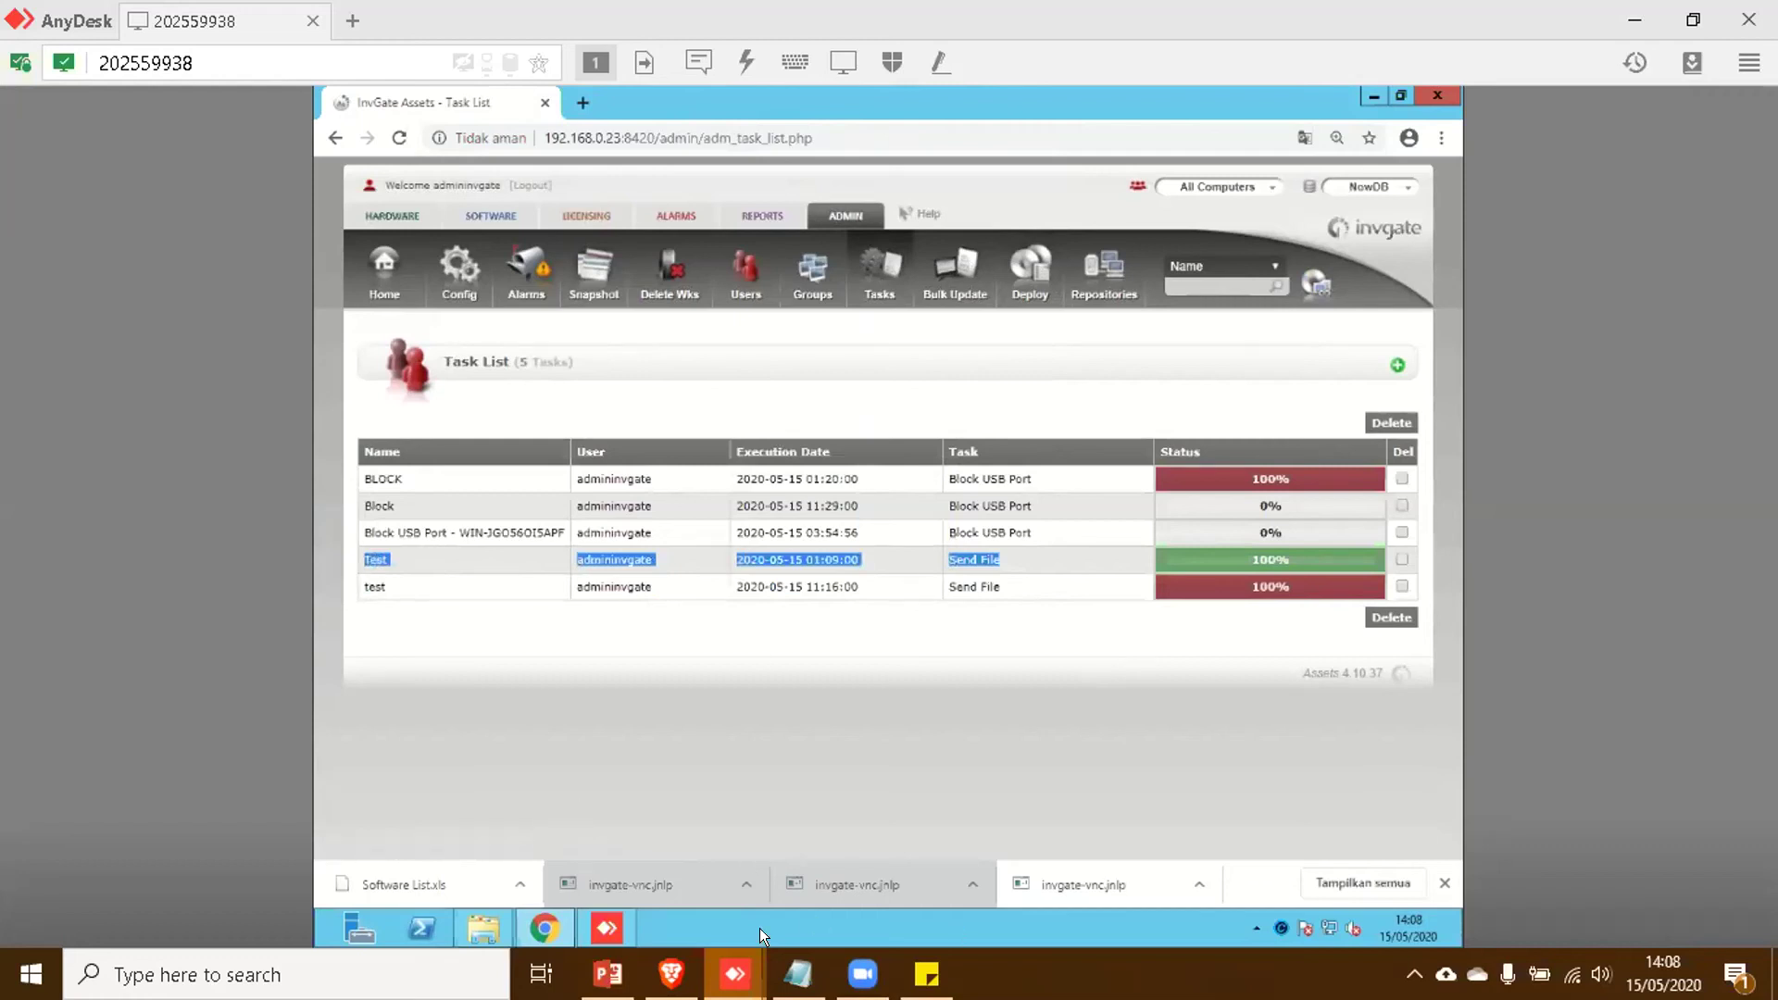
mouse_move(735, 973)
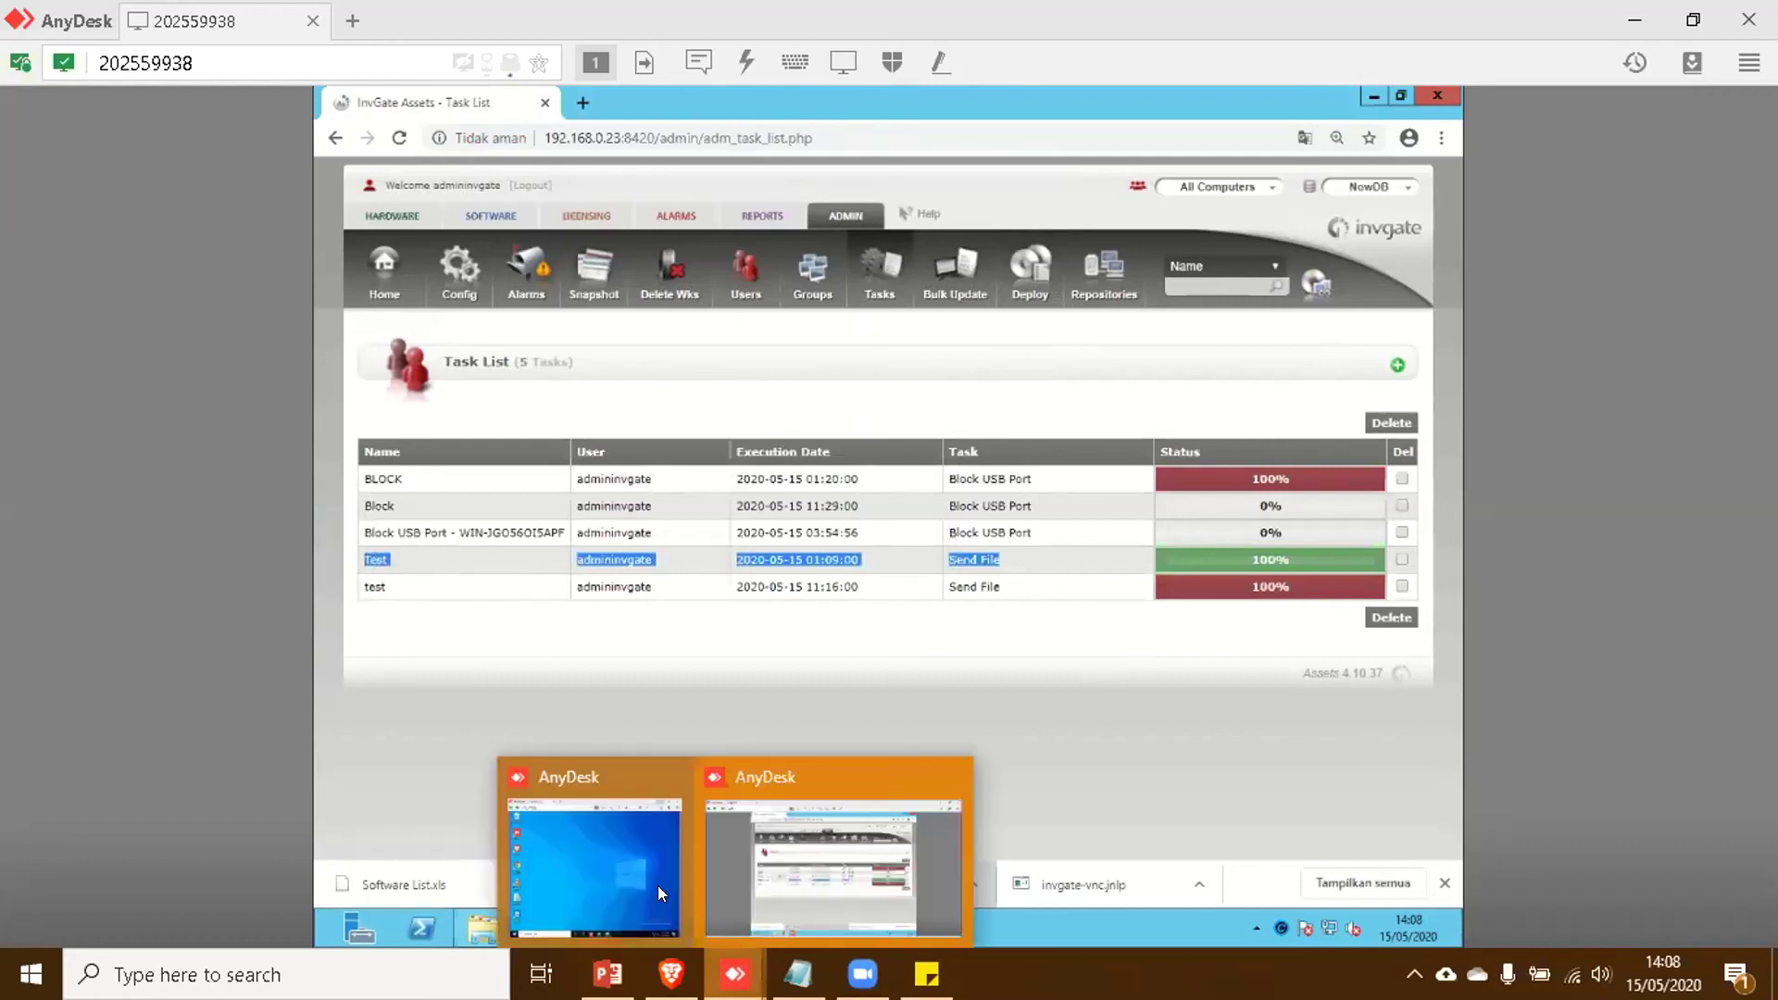
left_click(946, 639)
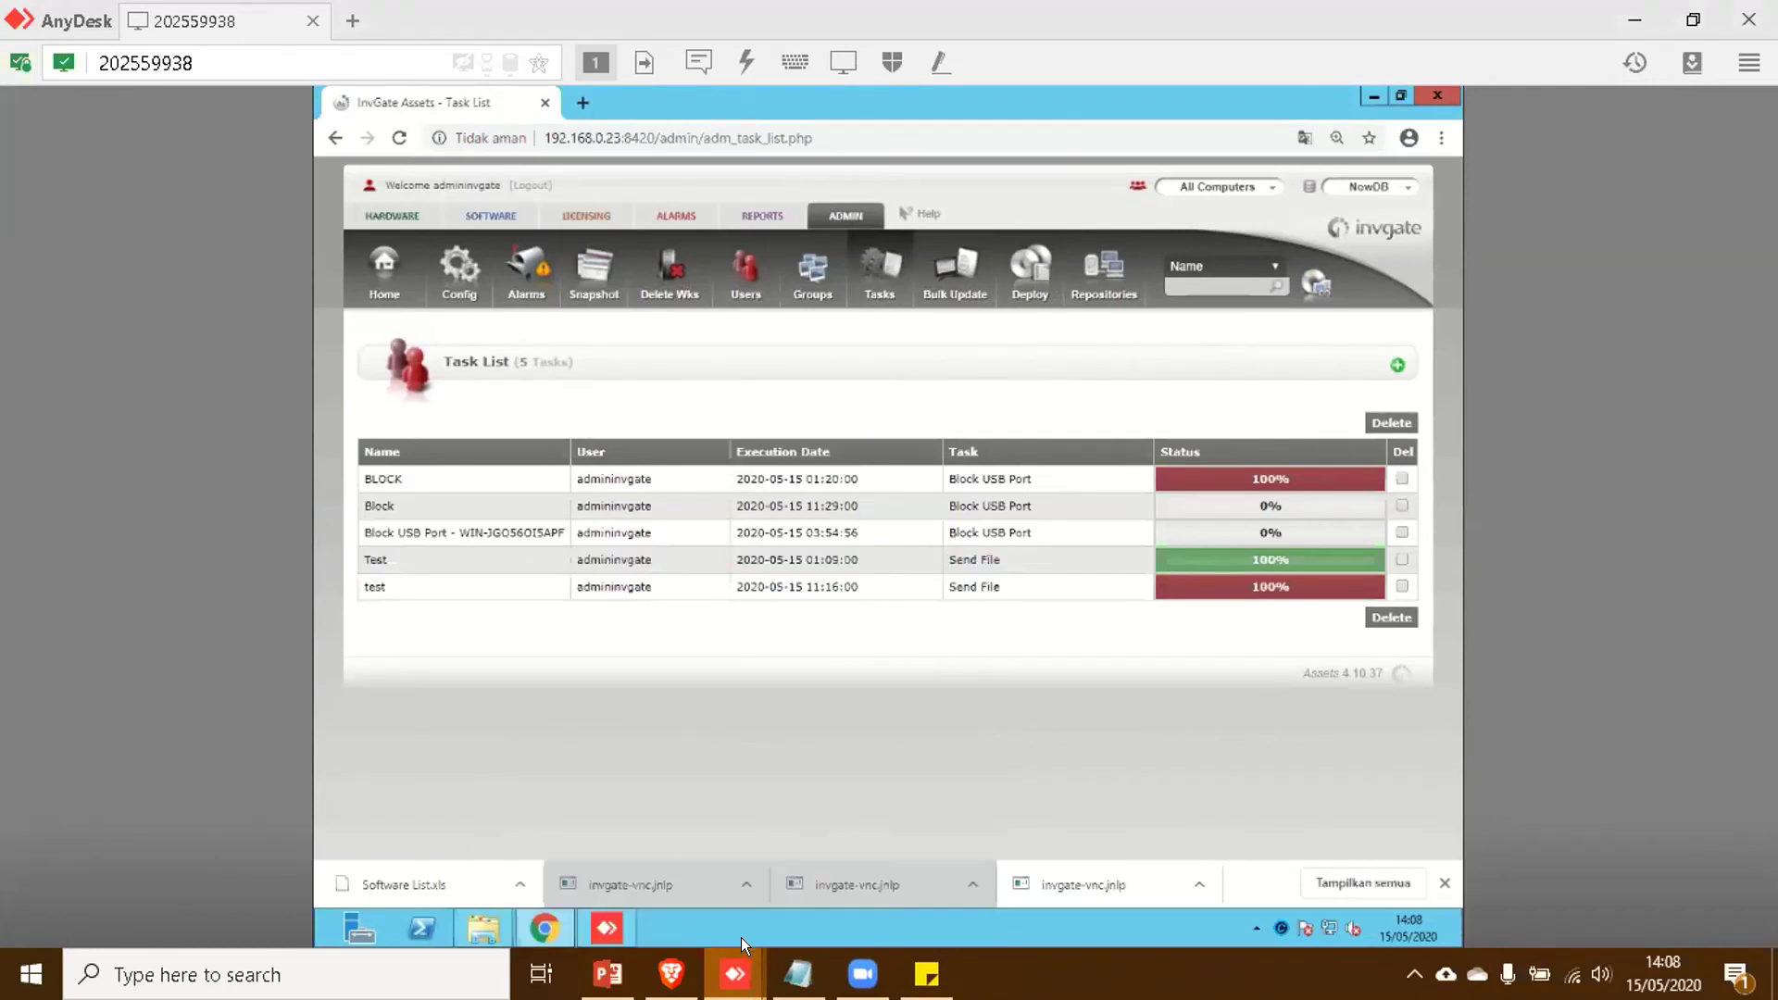
mouse_move(733, 970)
left_click_drag(390, 560, 526, 359)
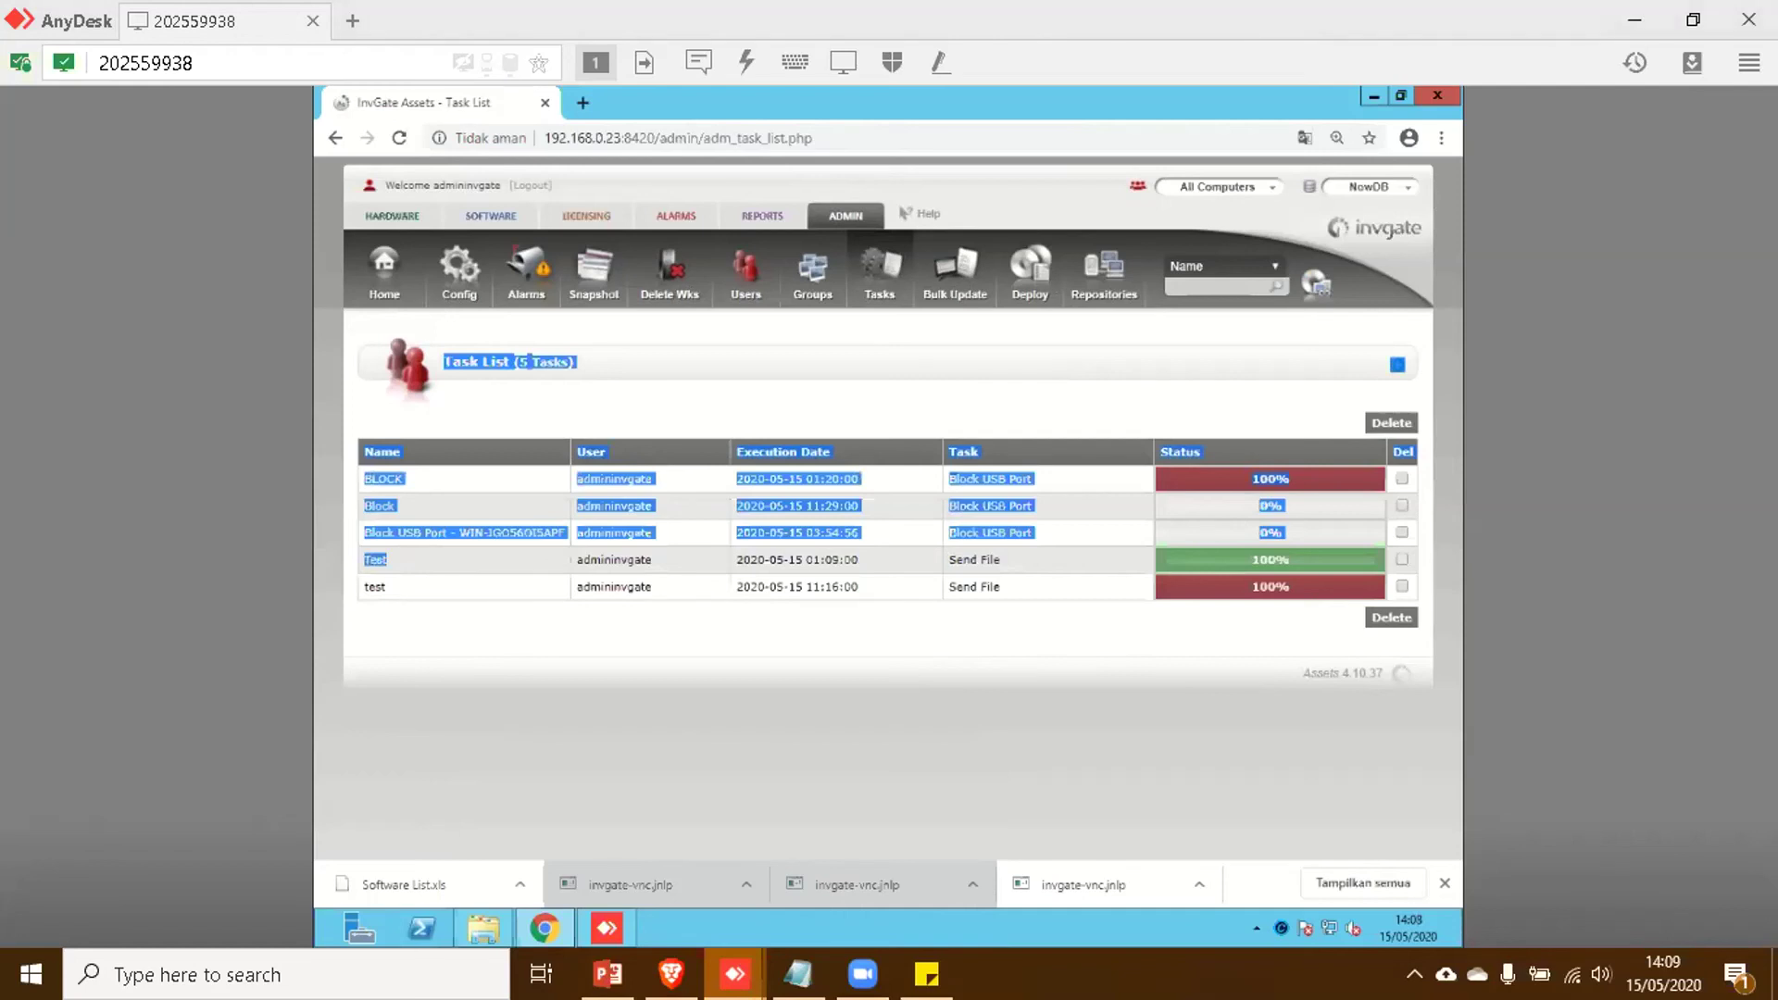
left_click(637, 719)
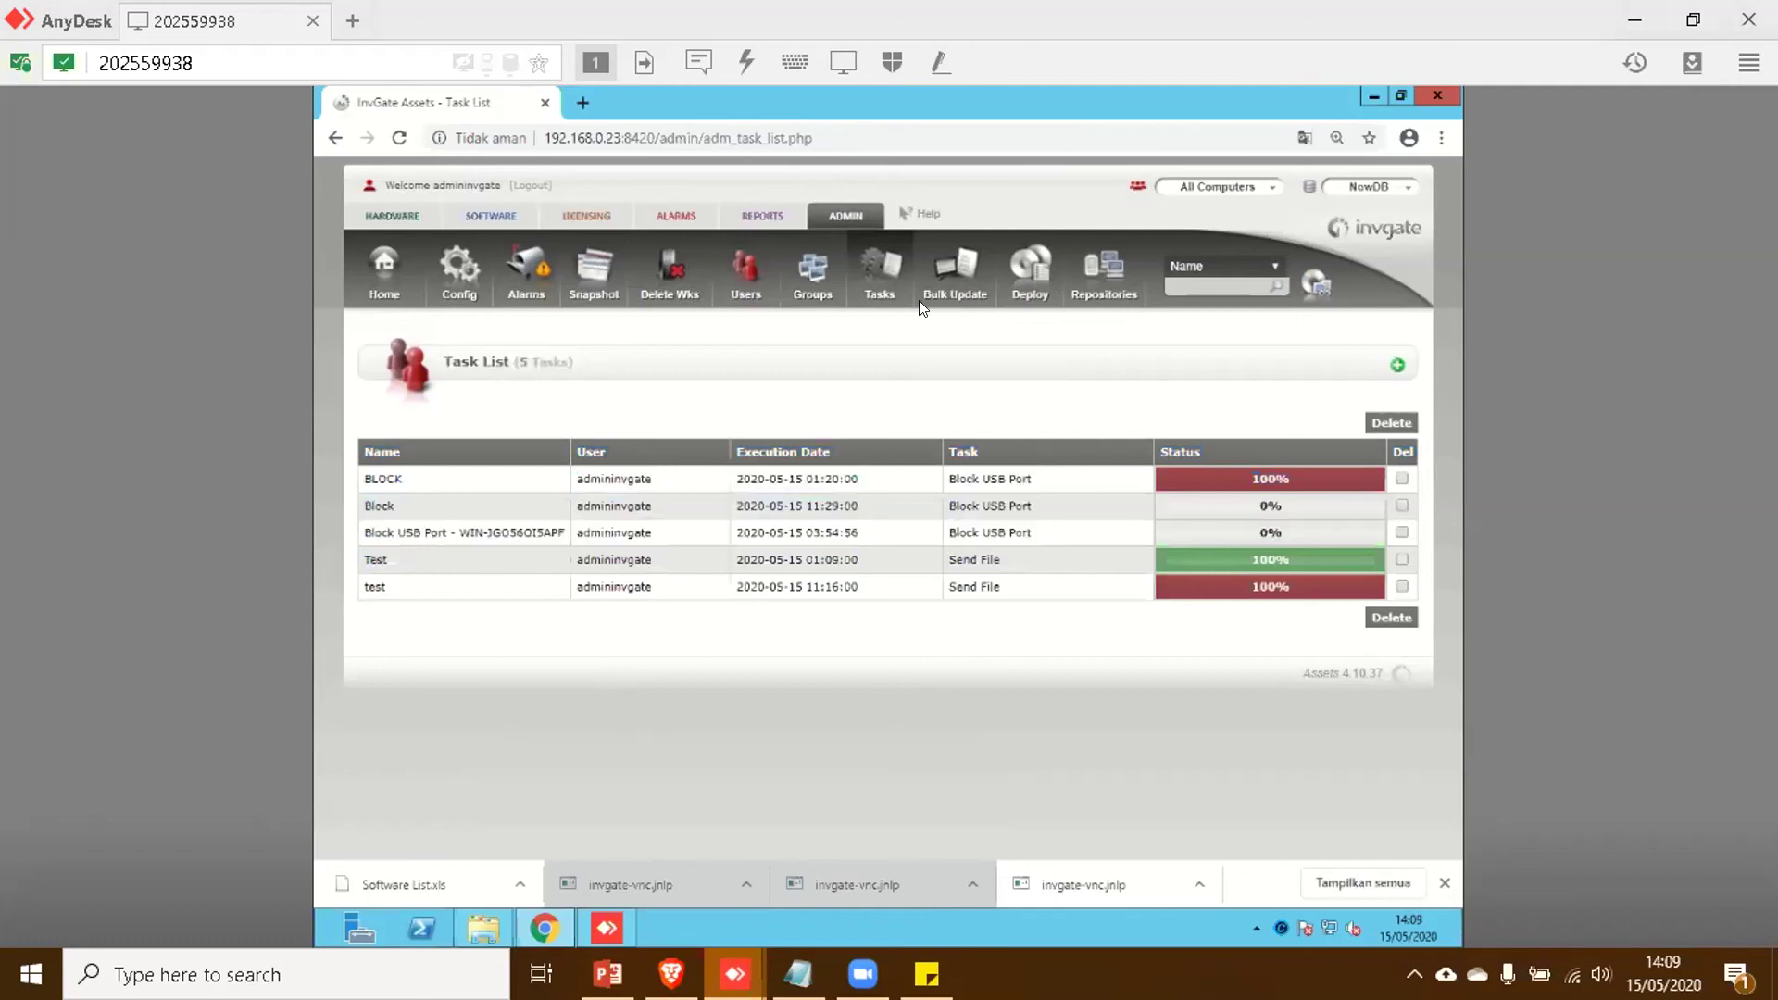
key("alt+Tab")
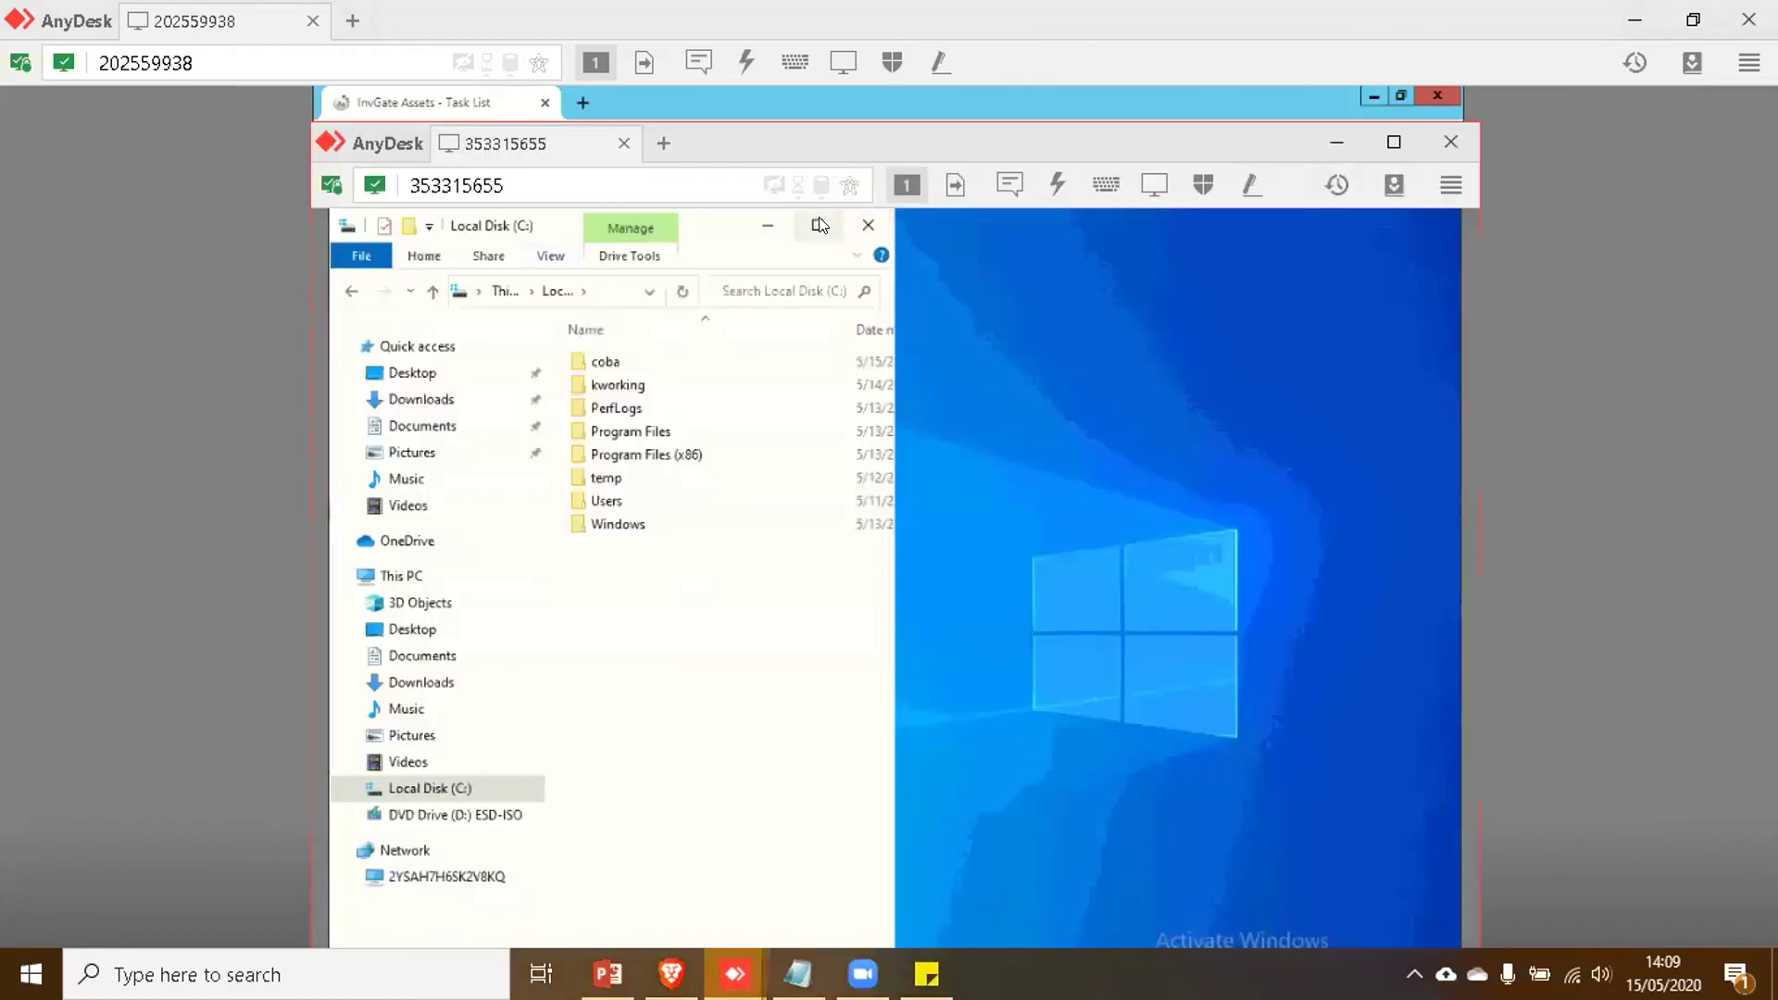
Step: Check that the remote C:\coba folder holds centos7_setup.sh (5 KB), then minimize the session
left_click_drag(939, 126, 937, 104)
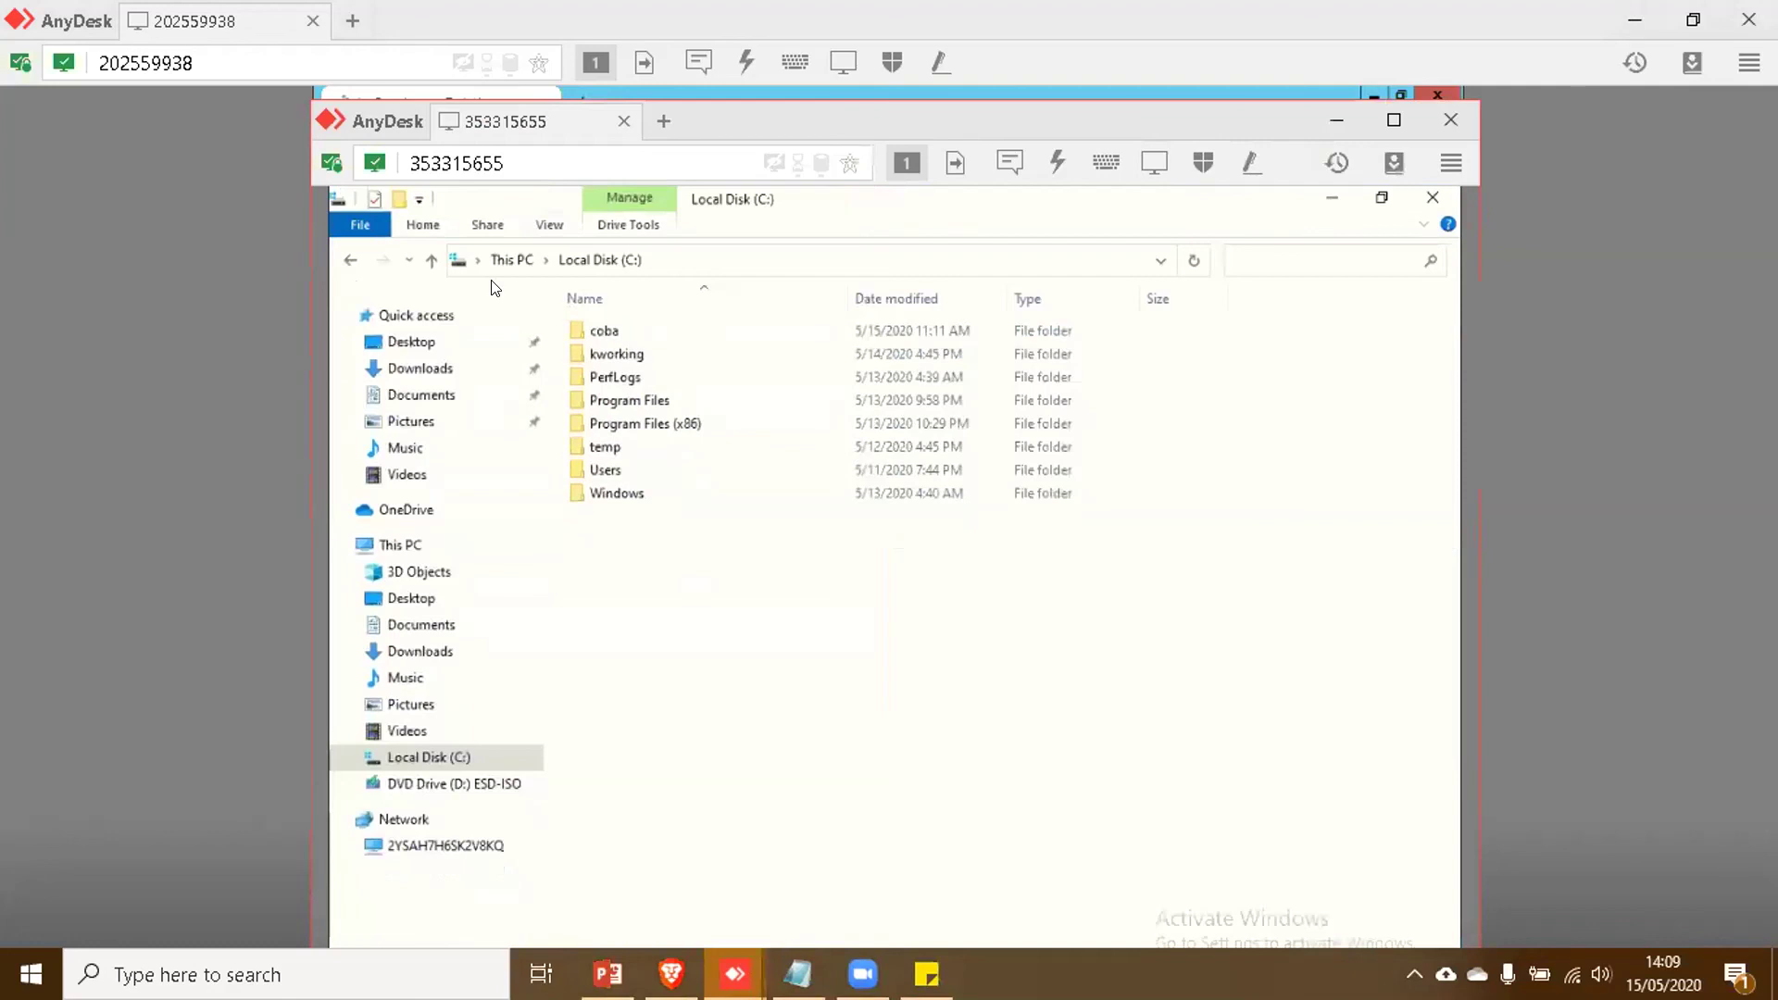
left_click_drag(855, 122, 851, 95)
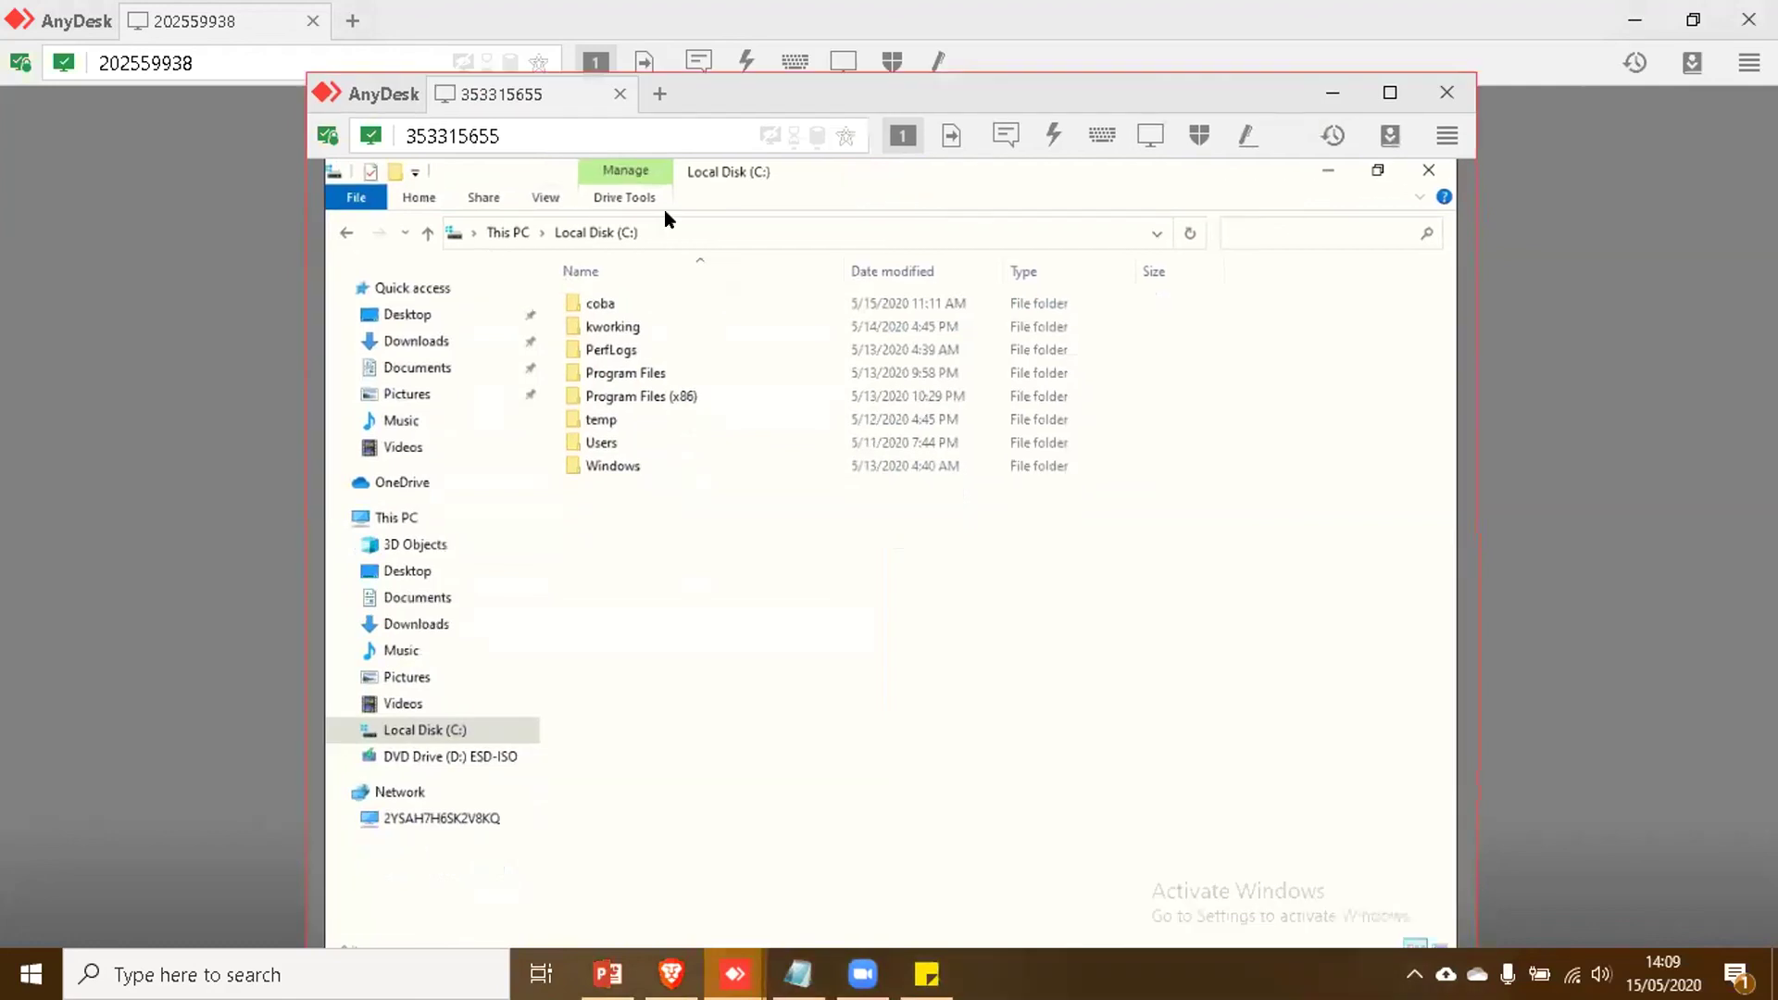
double_click(600, 303)
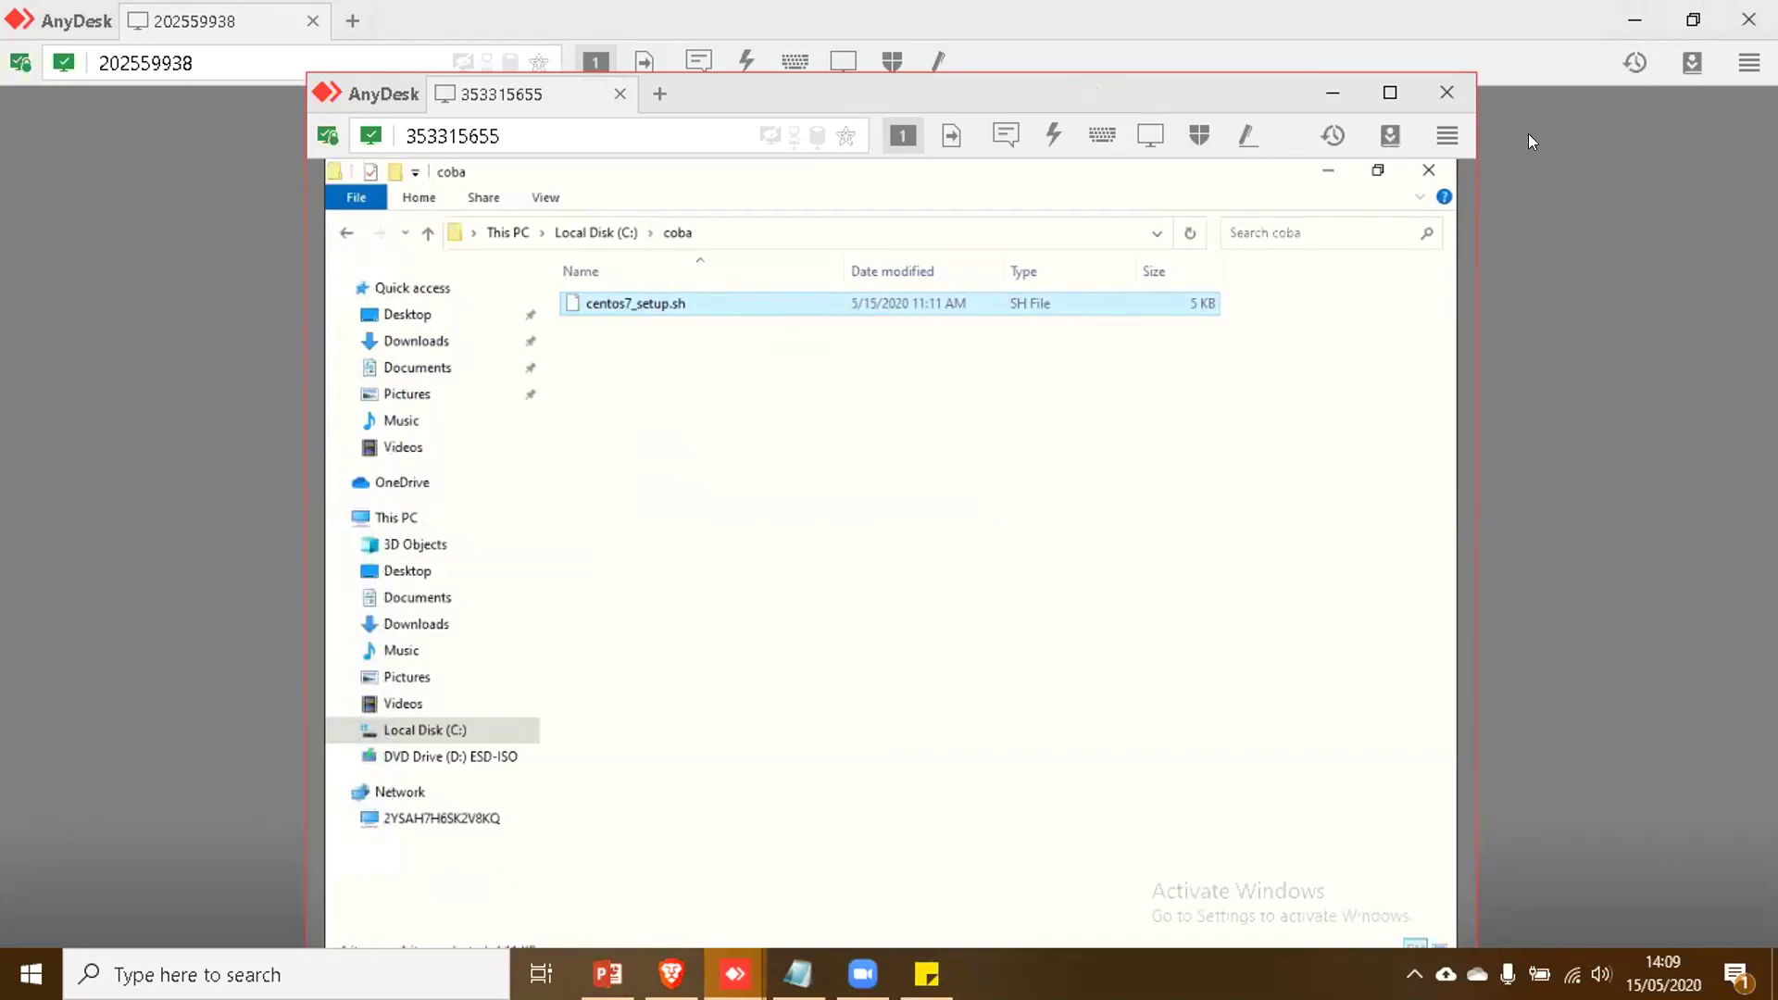
left_click_drag(1530, 139, 1568, 137)
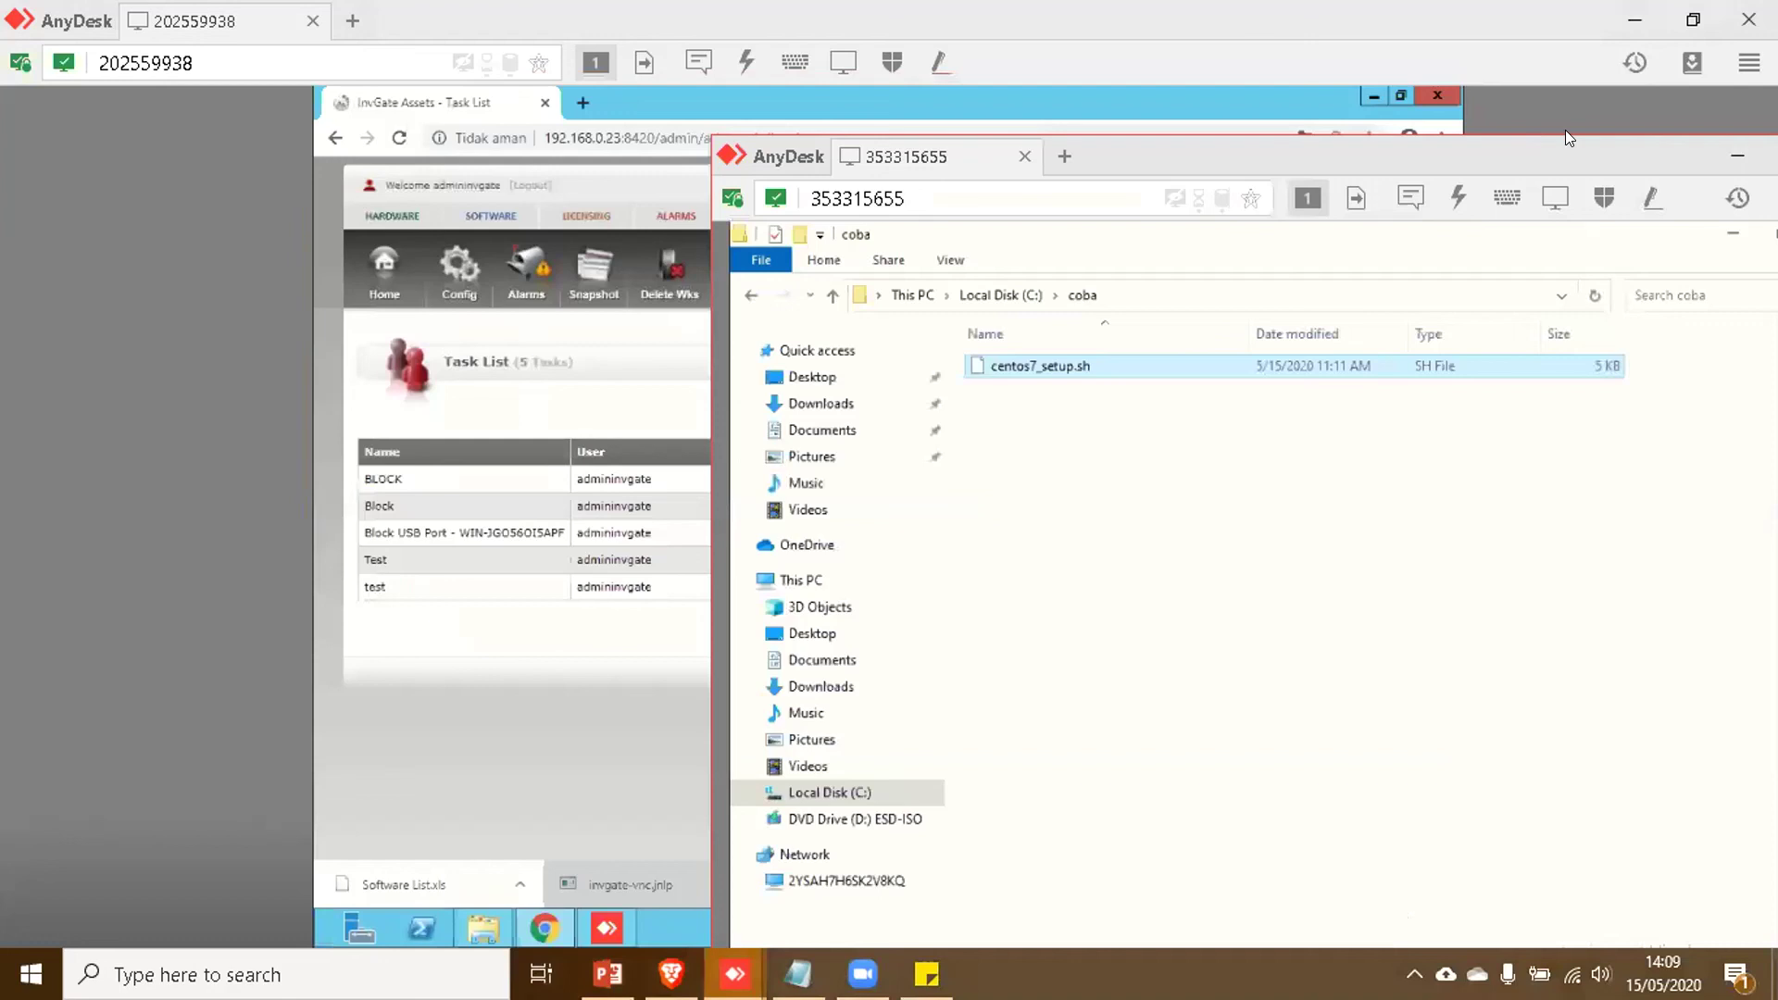
left_click_drag(1565, 138, 1632, 124)
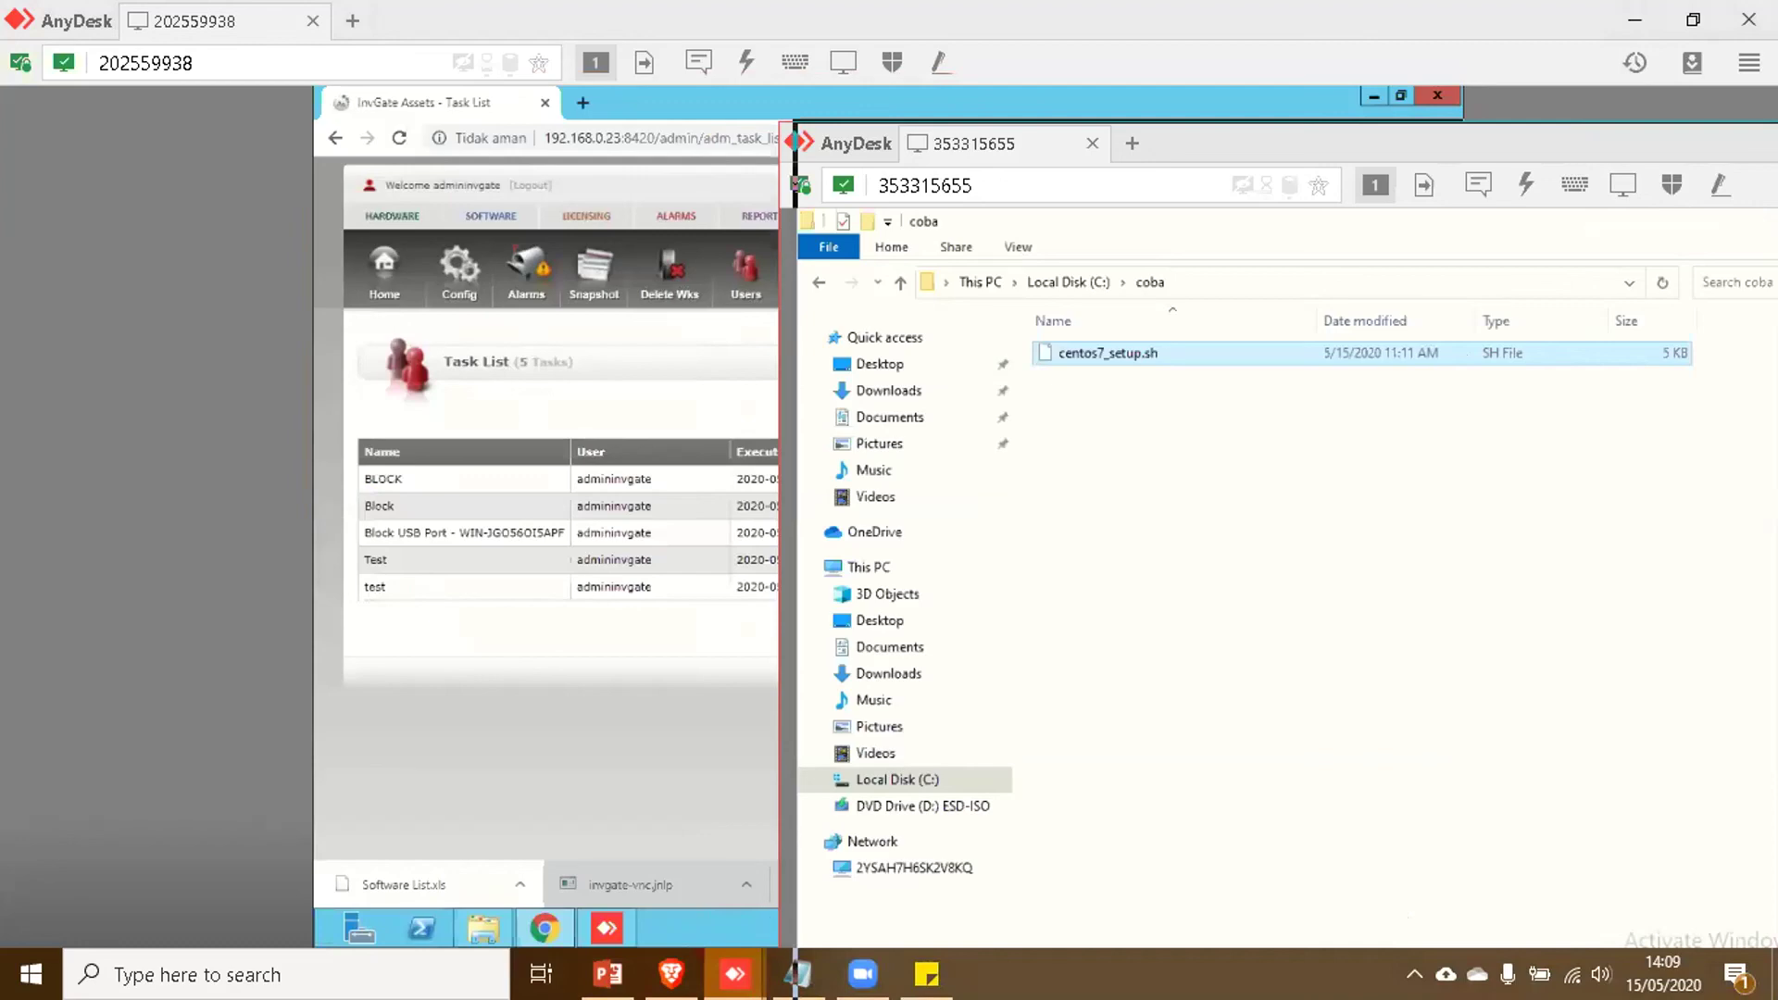
key("super+d")
key("super+d")
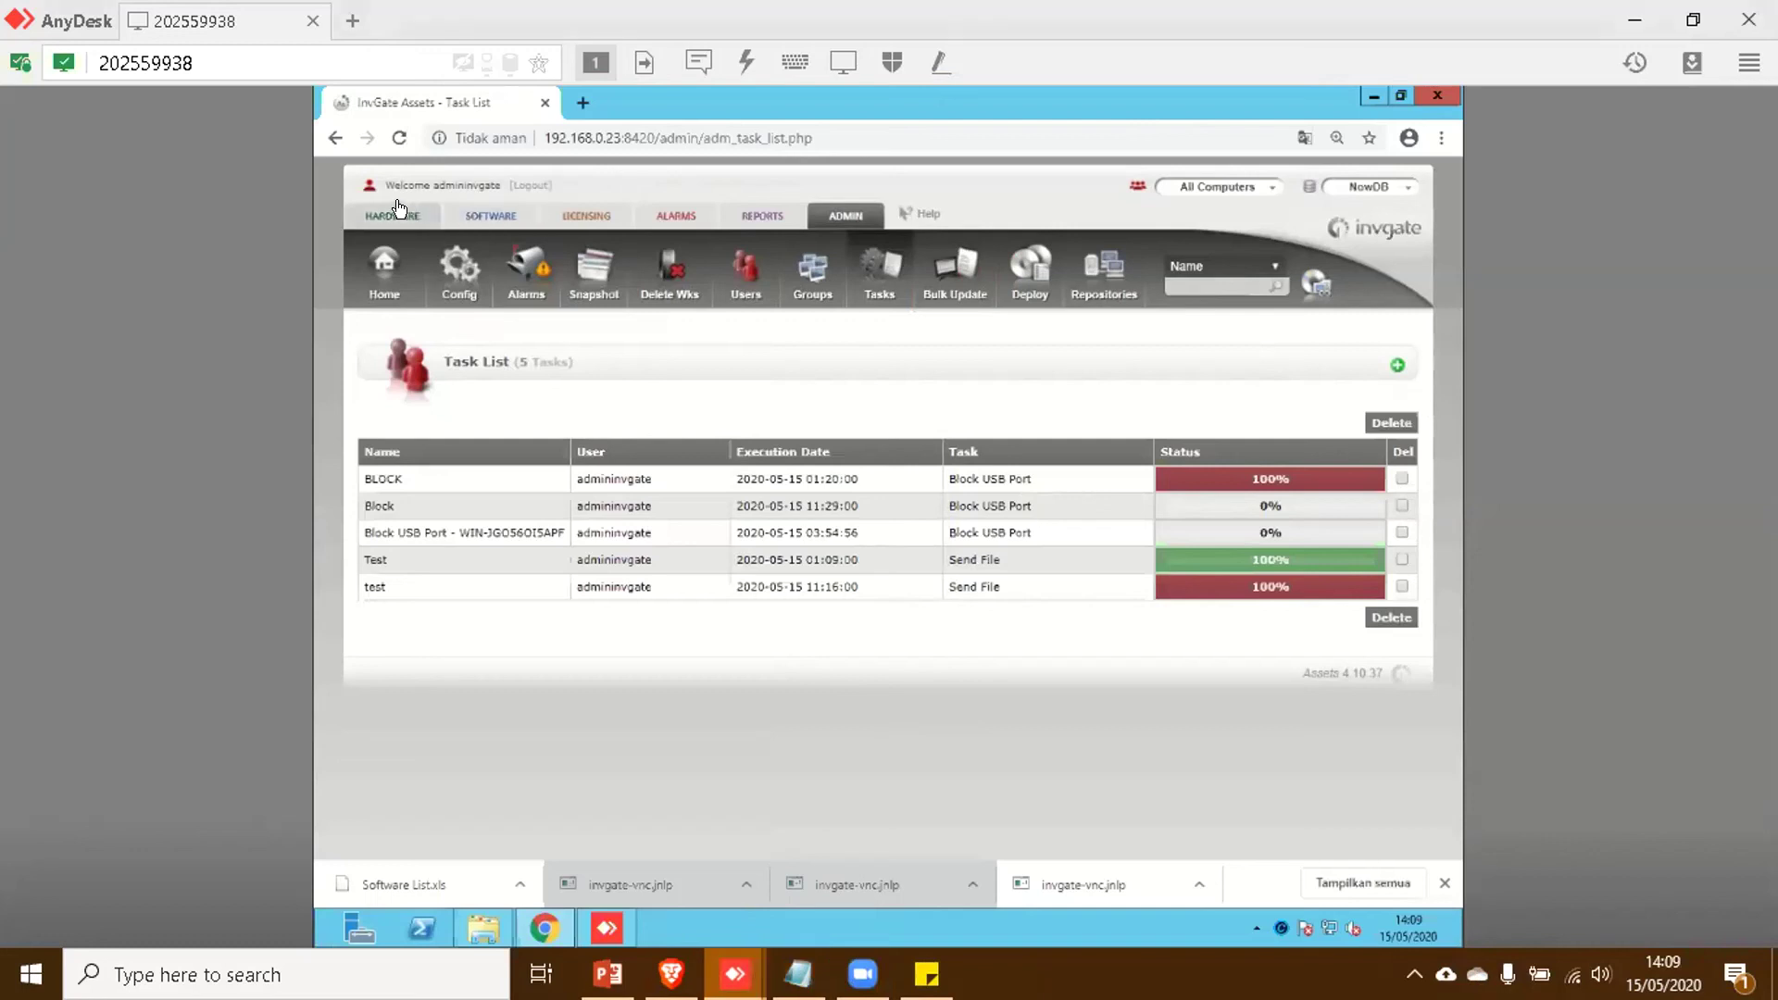
Step: Open workstation 2YSAH7H6SK2V8KQ and view its Soft Deploy tab with 29 installed programs
mouse_move(408, 213)
left_click(449, 271)
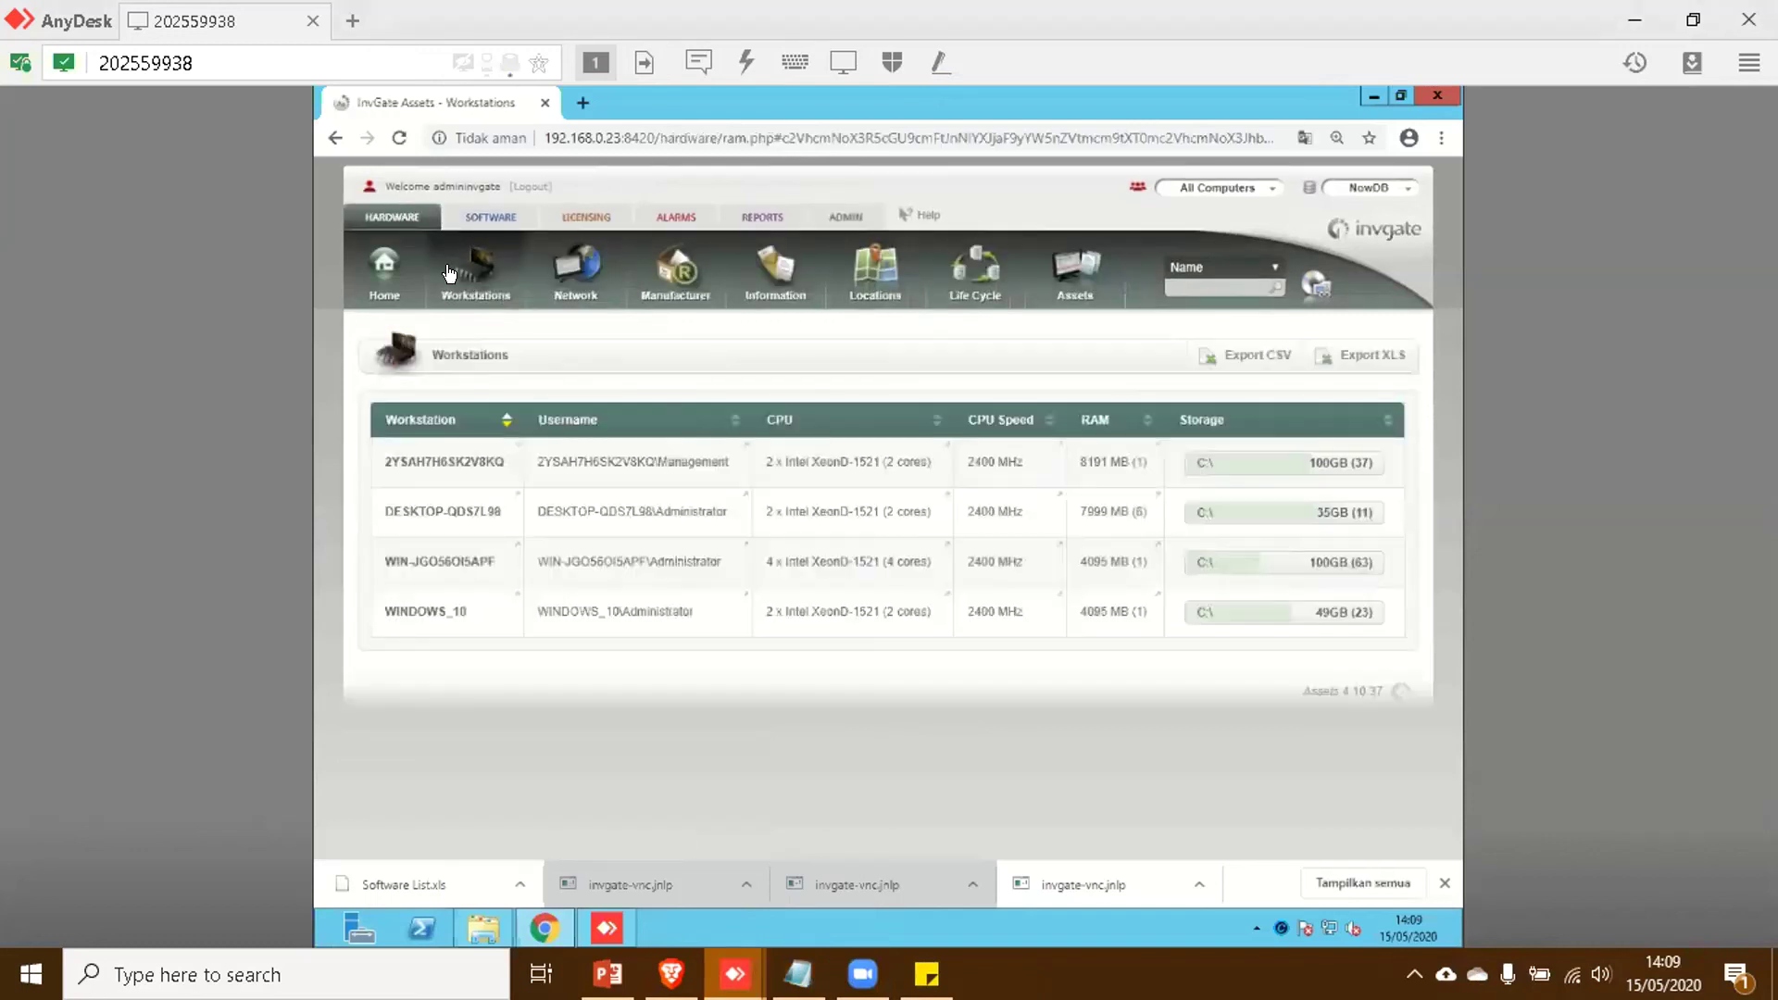
left_click(437, 459)
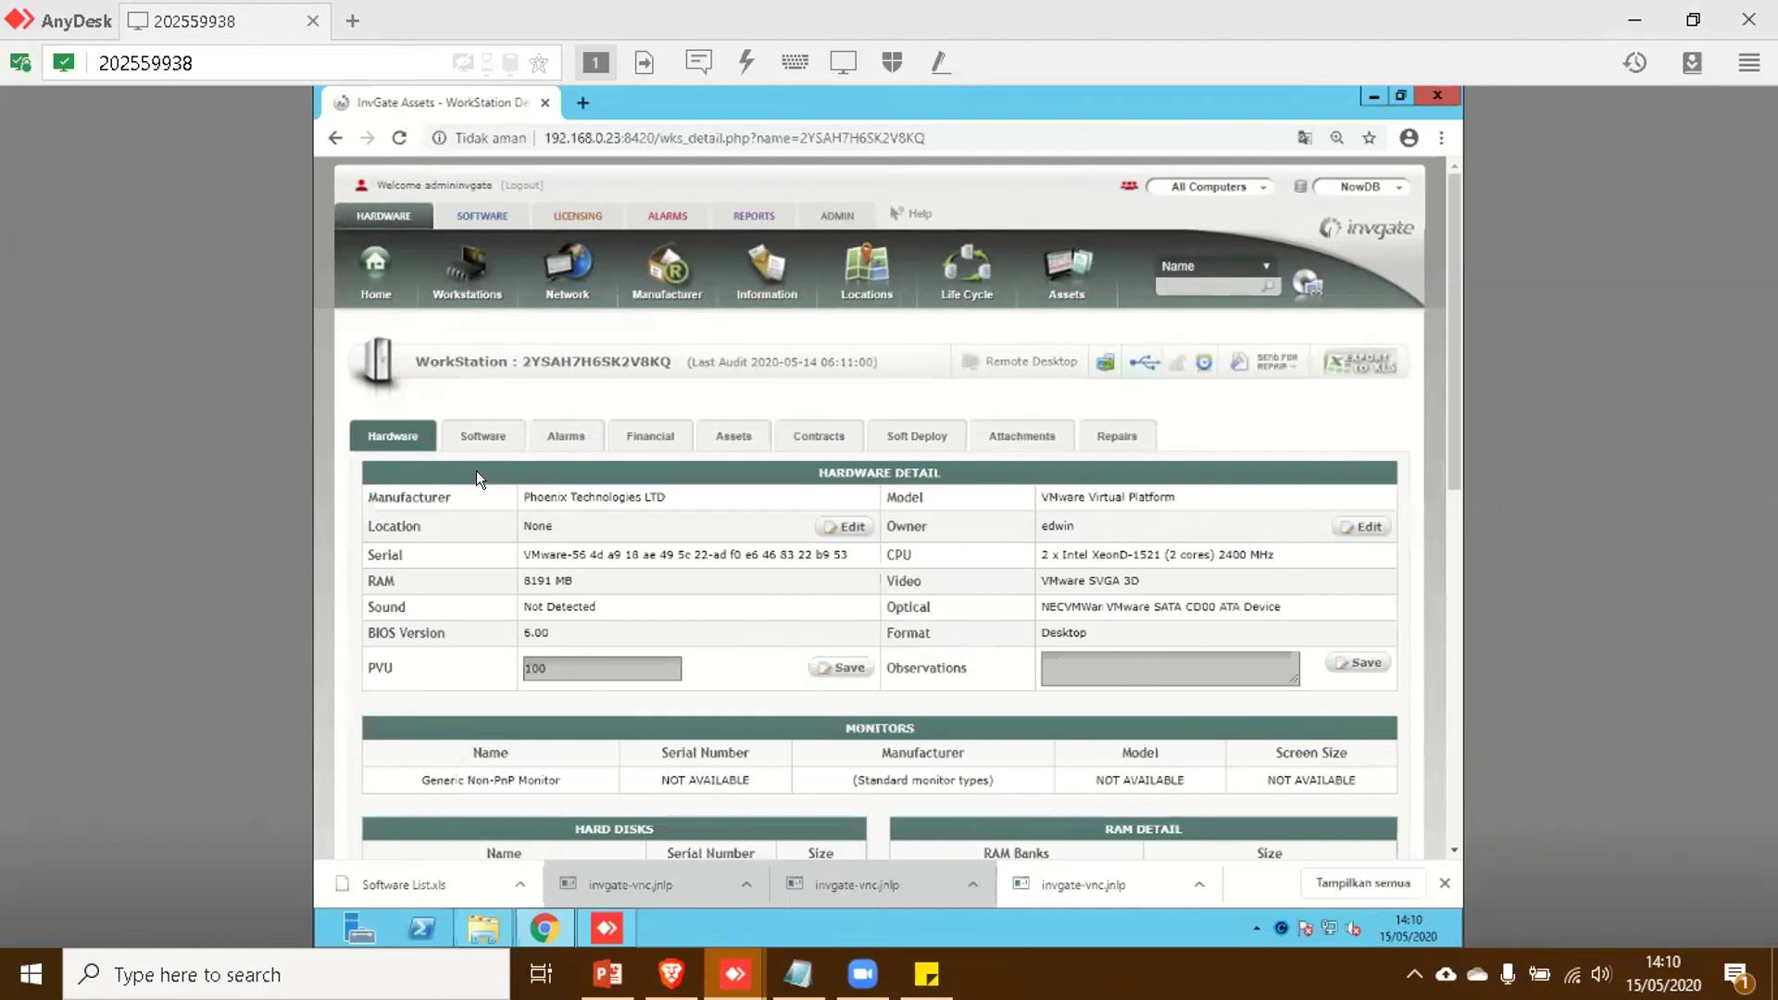
left_click(827, 207)
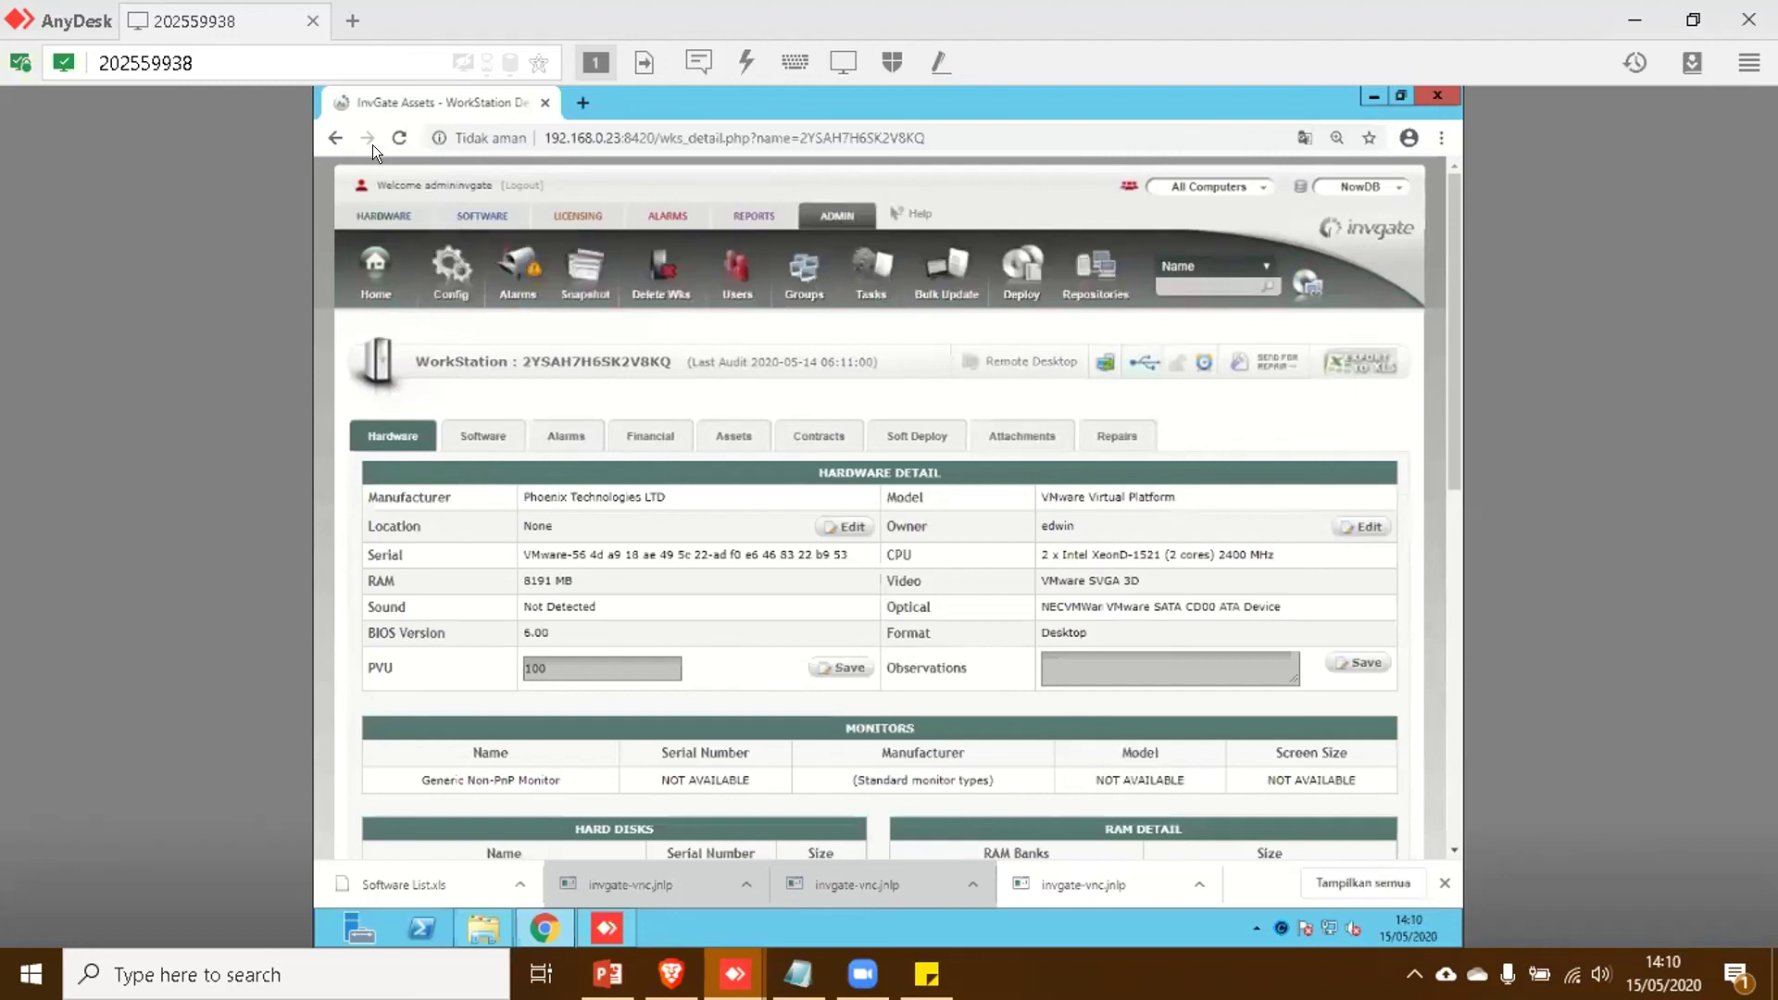
left_click(426, 222)
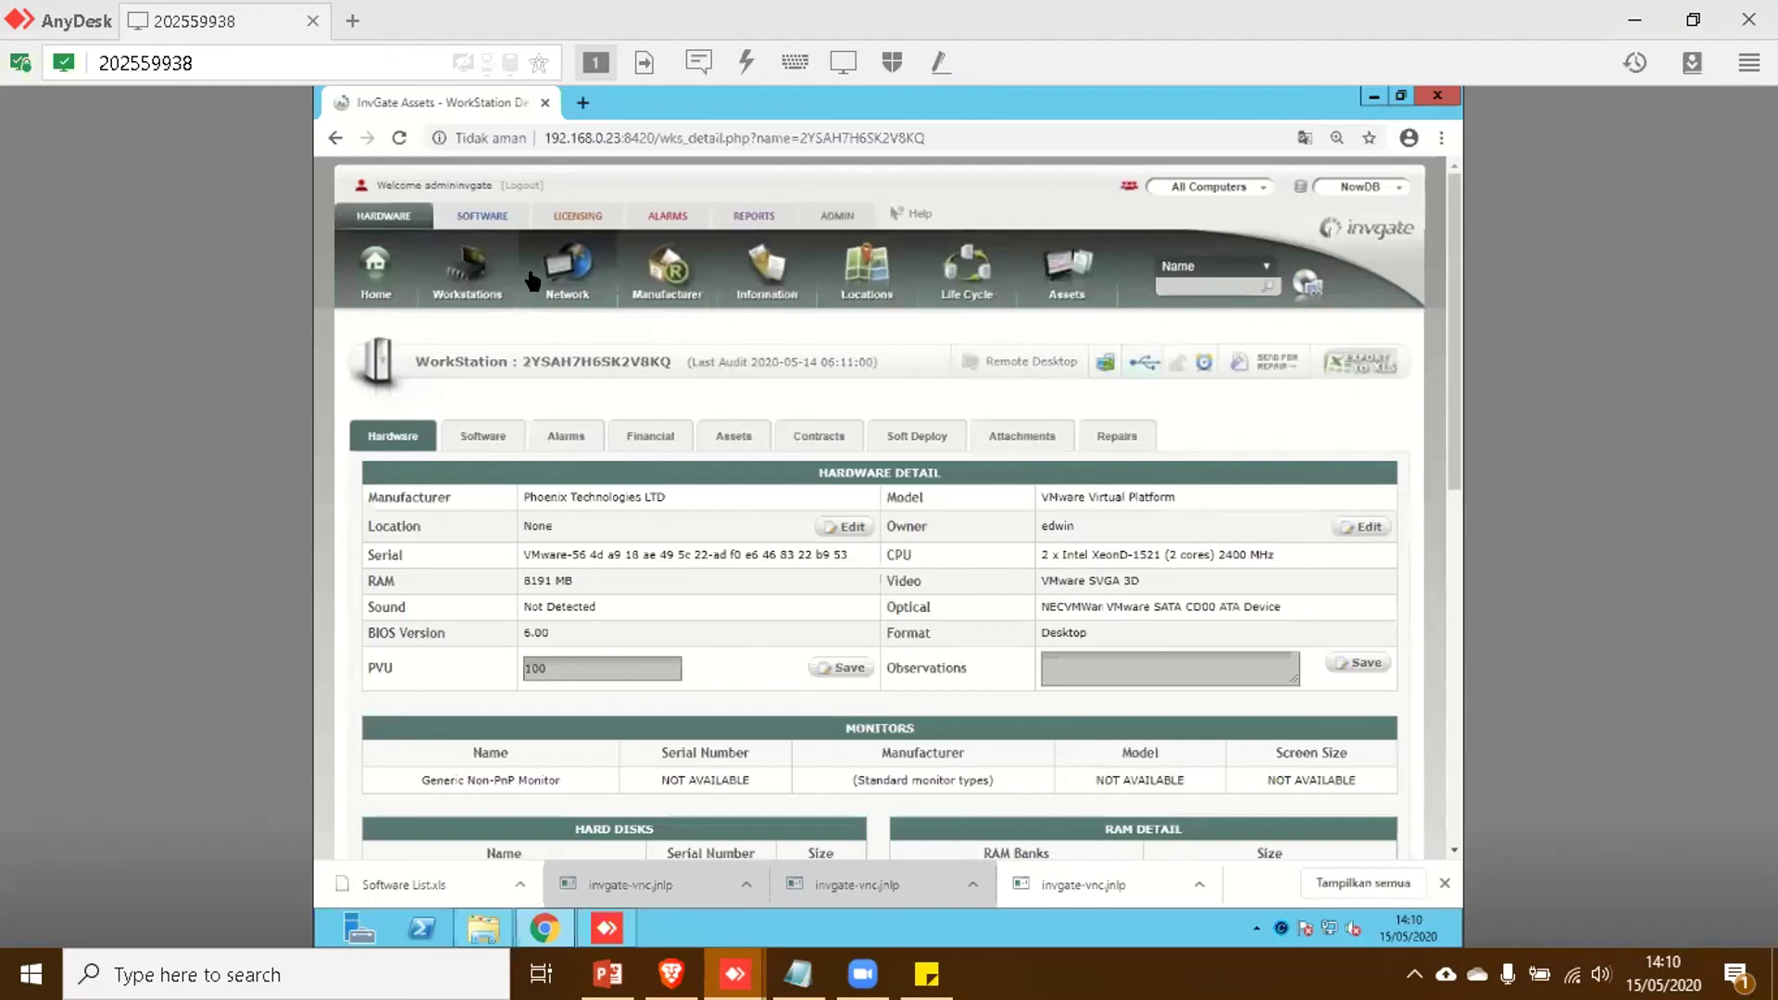
left_click(906, 436)
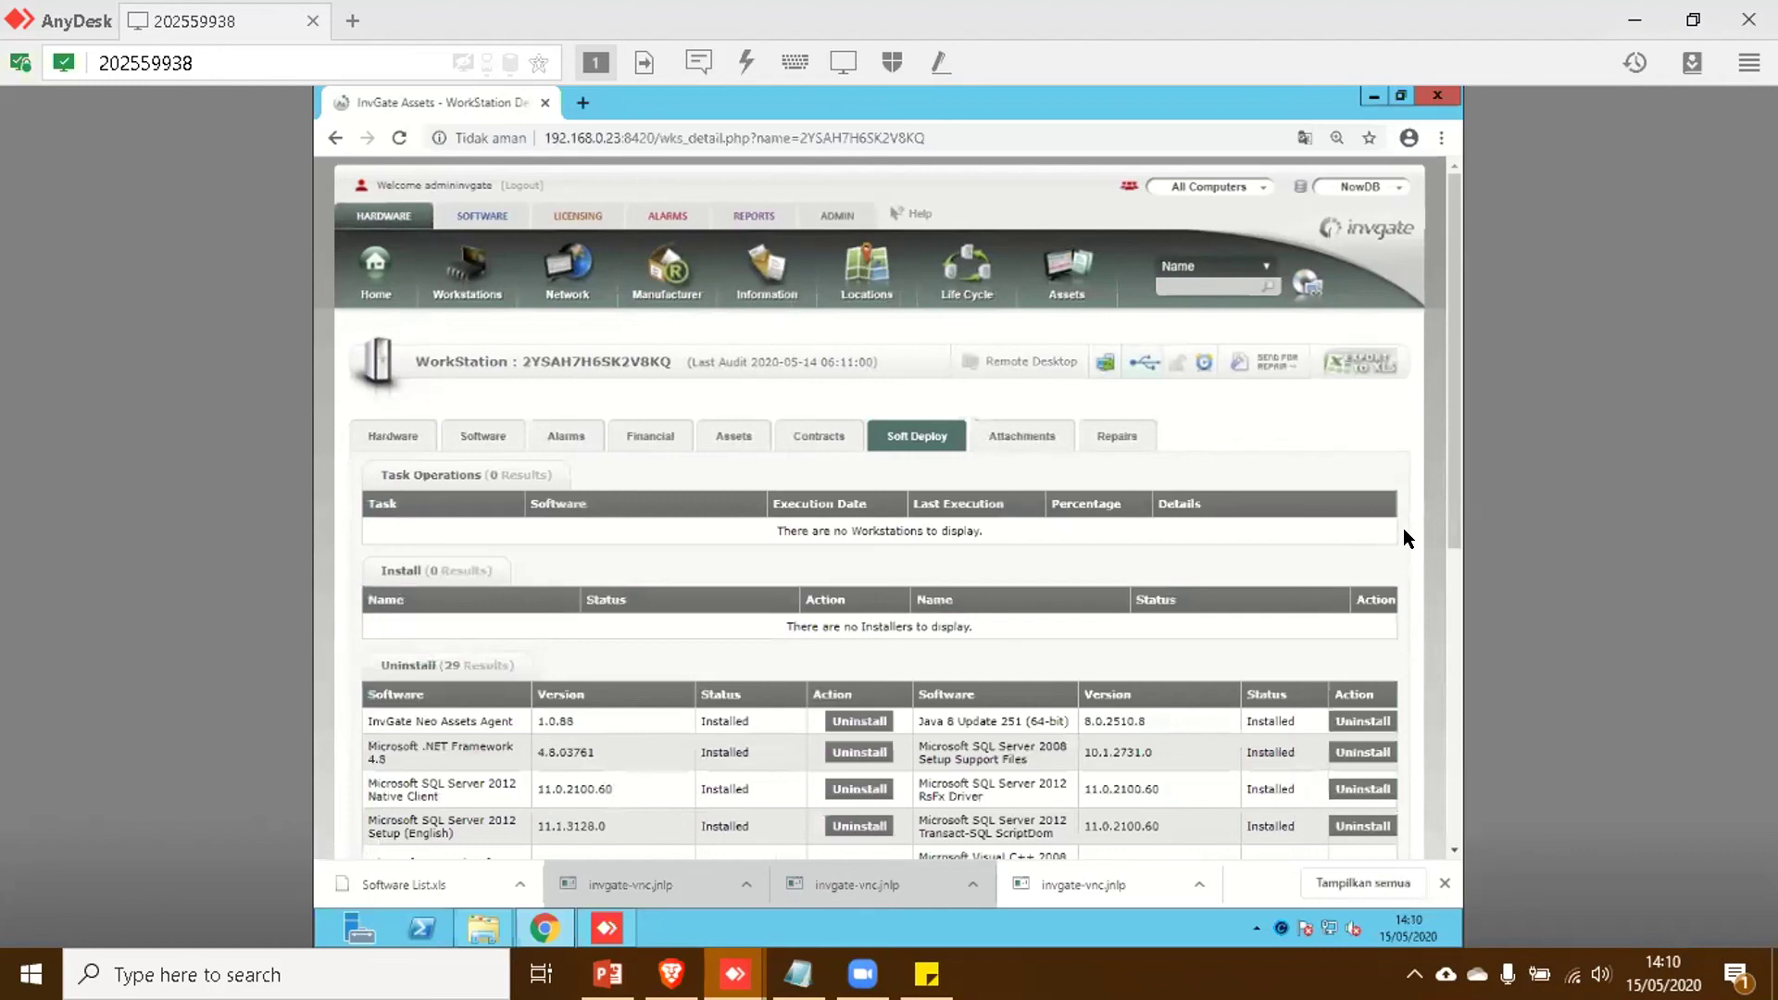
scroll(1438, 564, "down", 1)
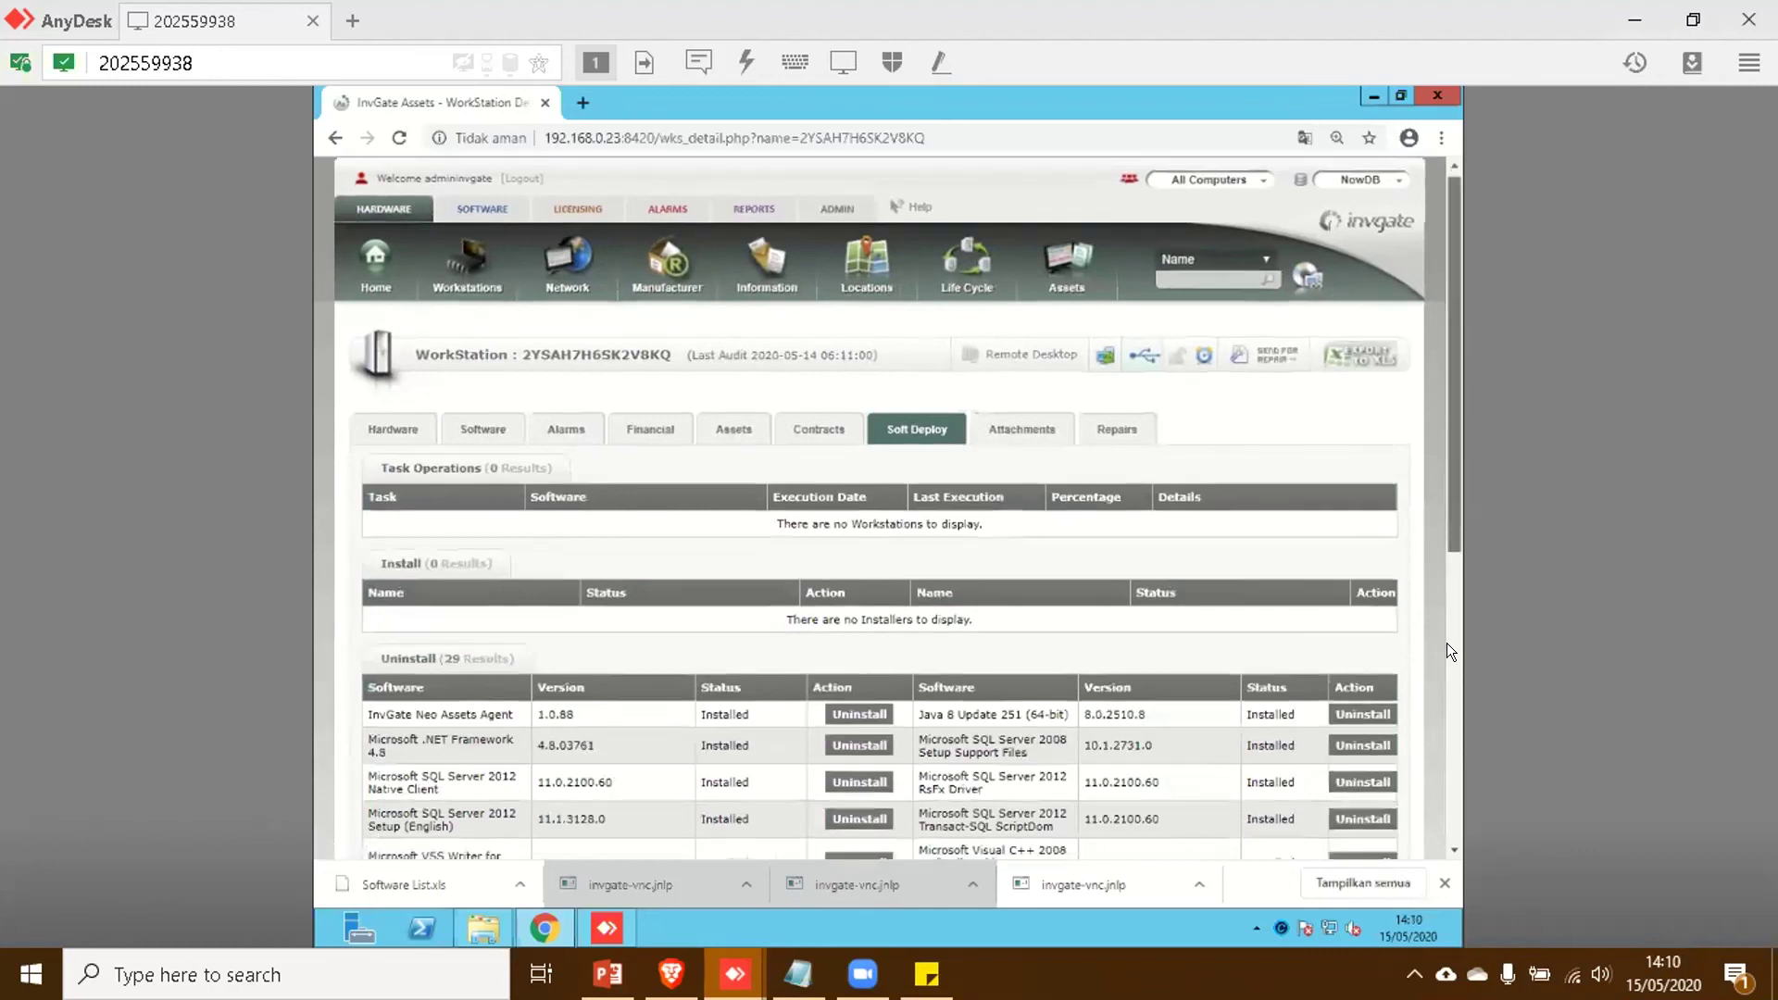
scroll(1448, 645, "down", 2)
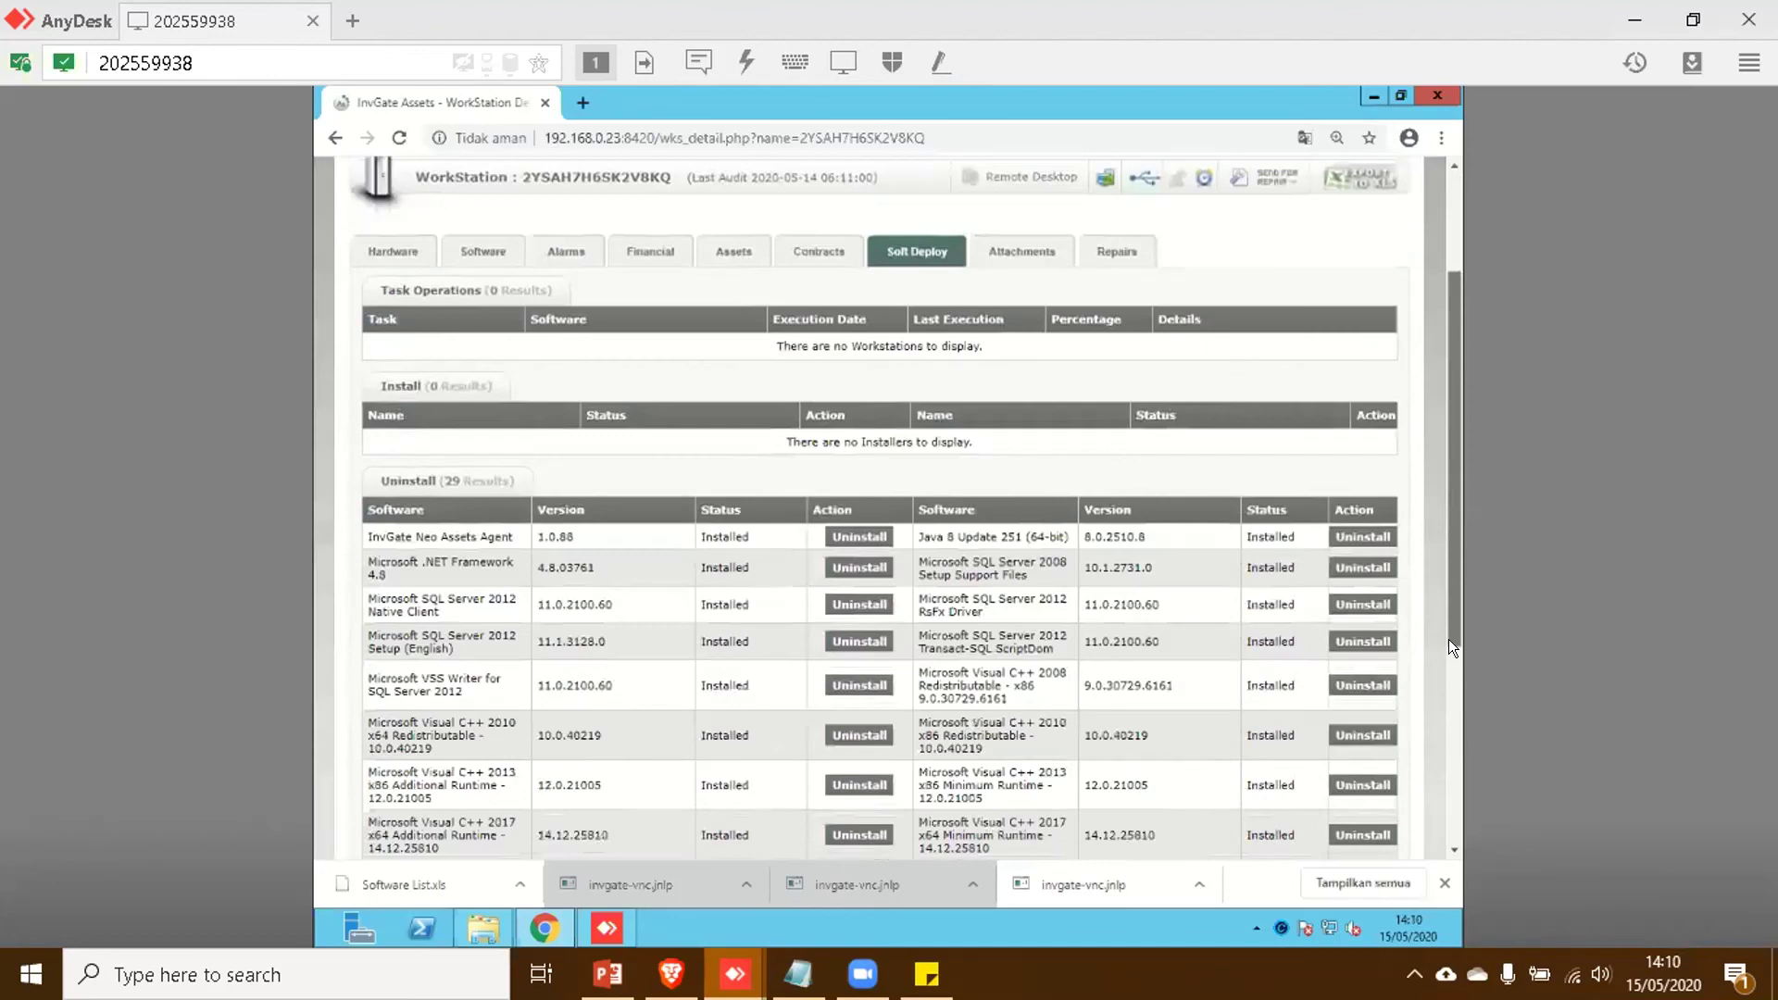
scroll(1449, 639, "down", 1)
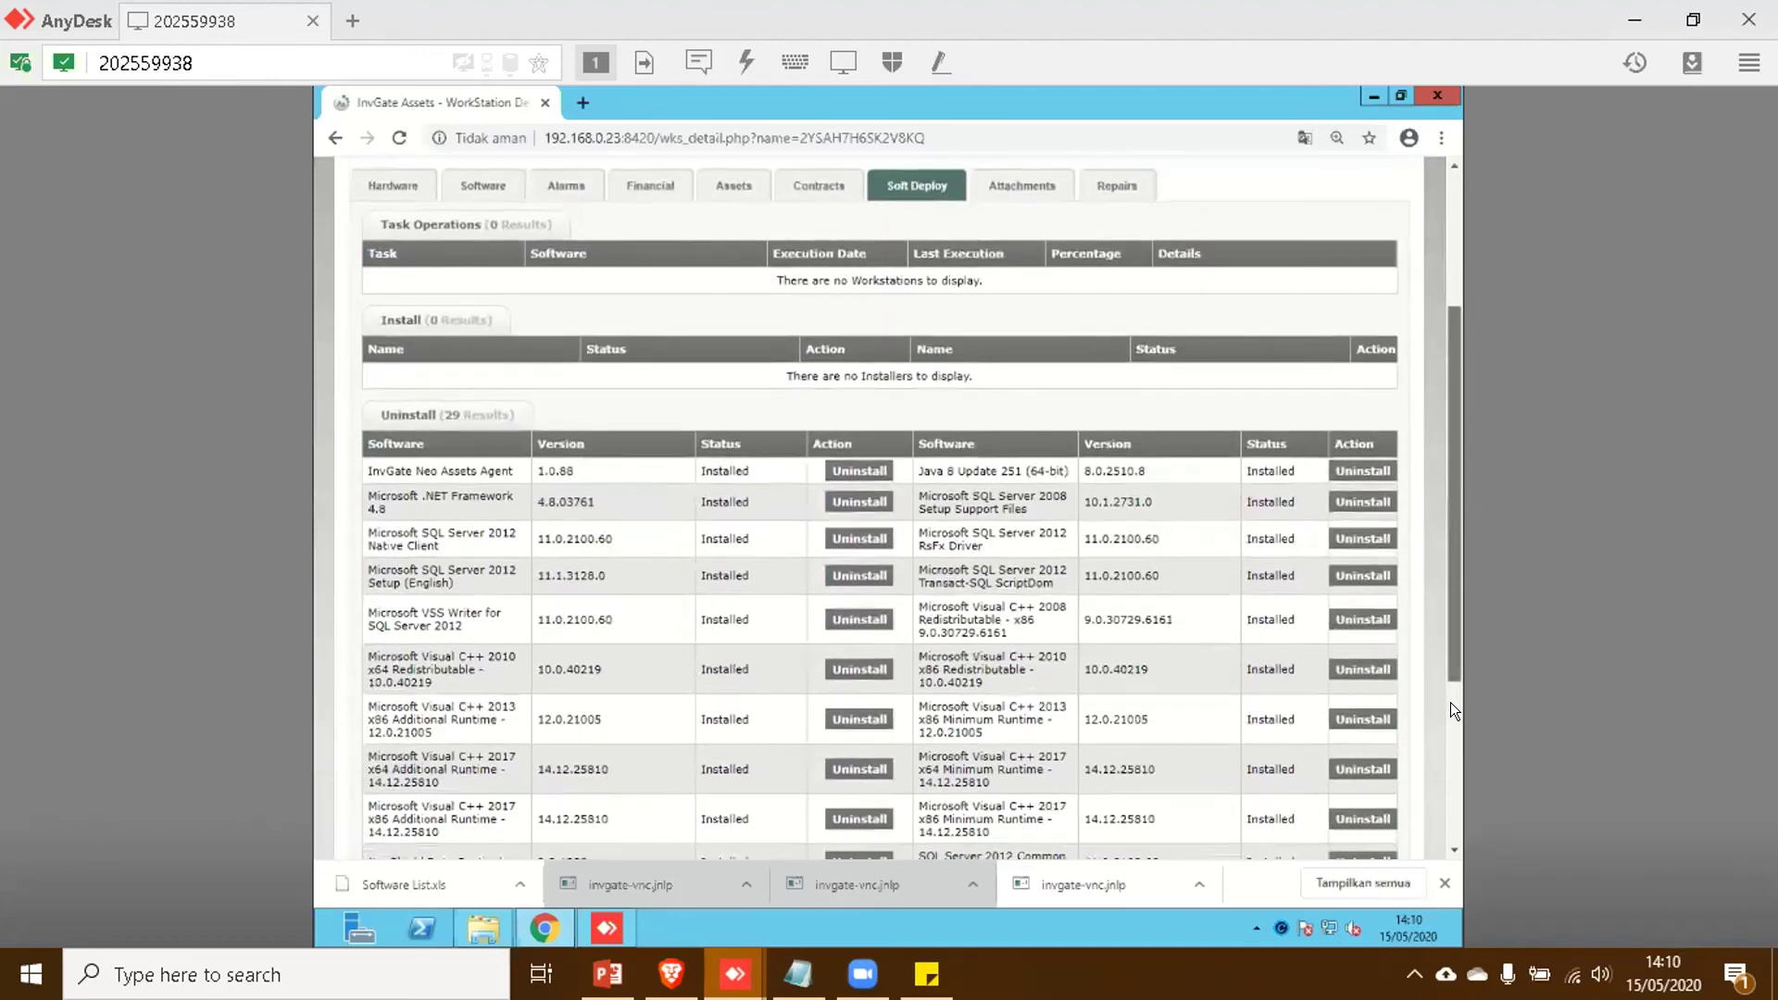
scroll(1453, 711, "down", 1)
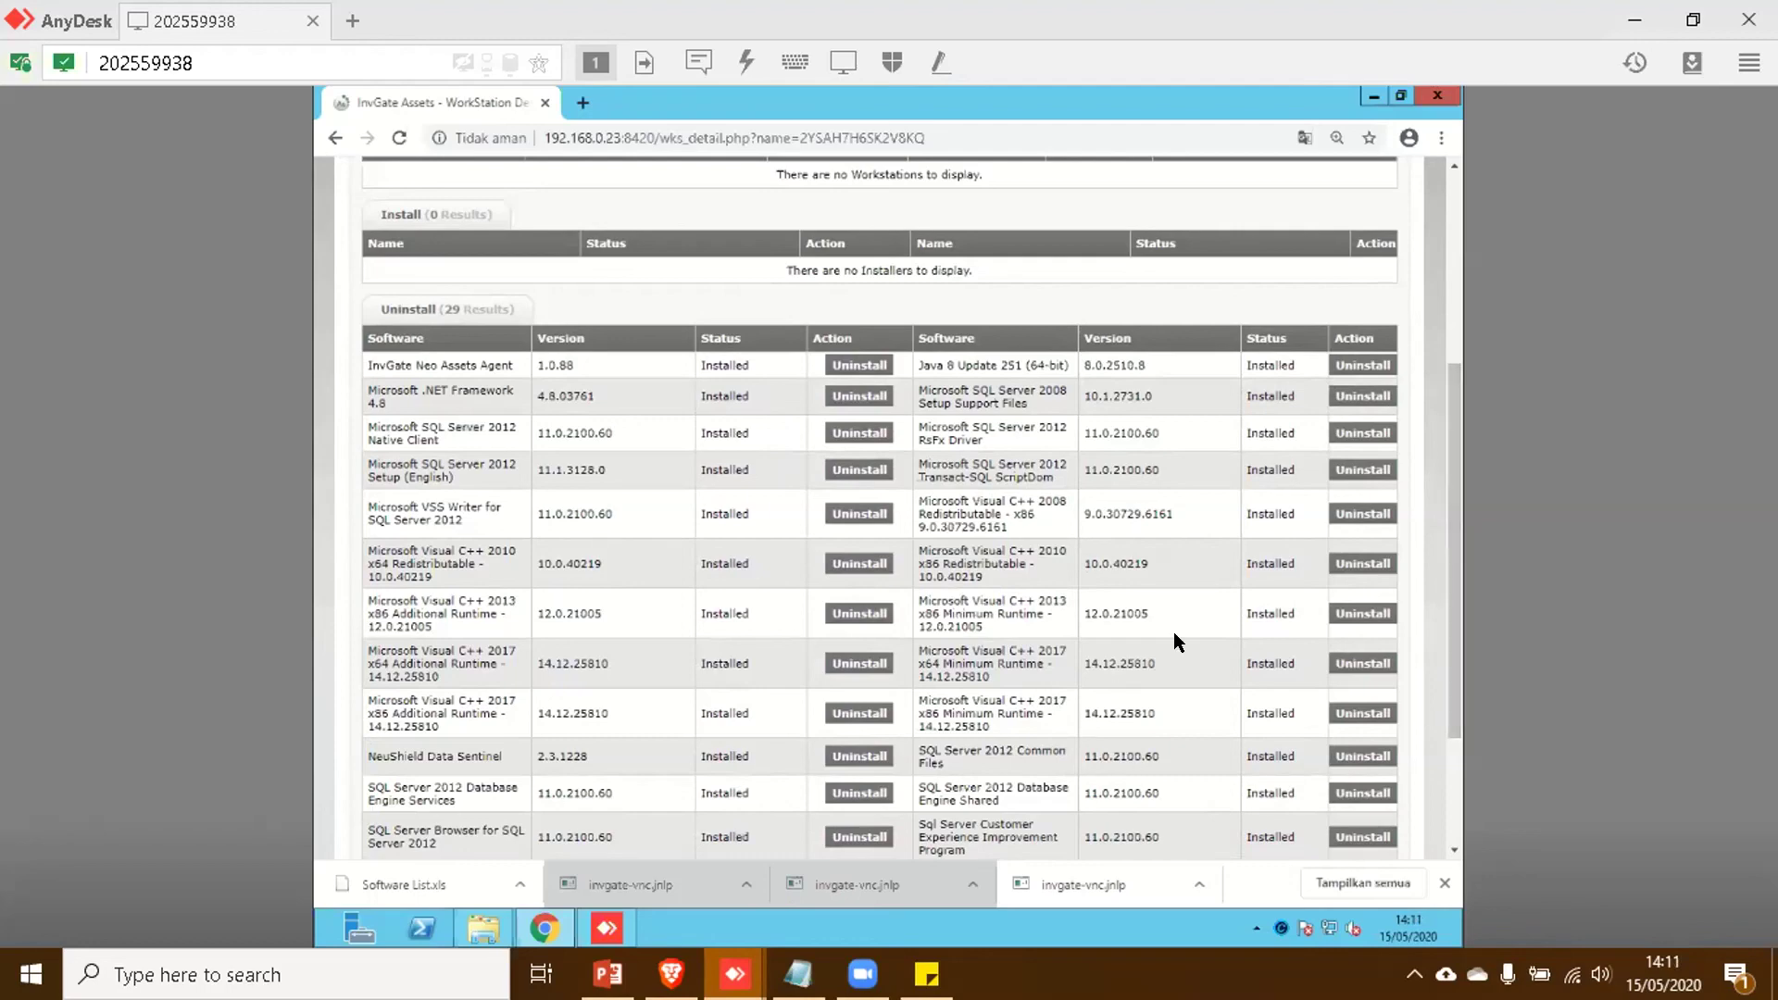
scroll(1175, 634, "up", 1)
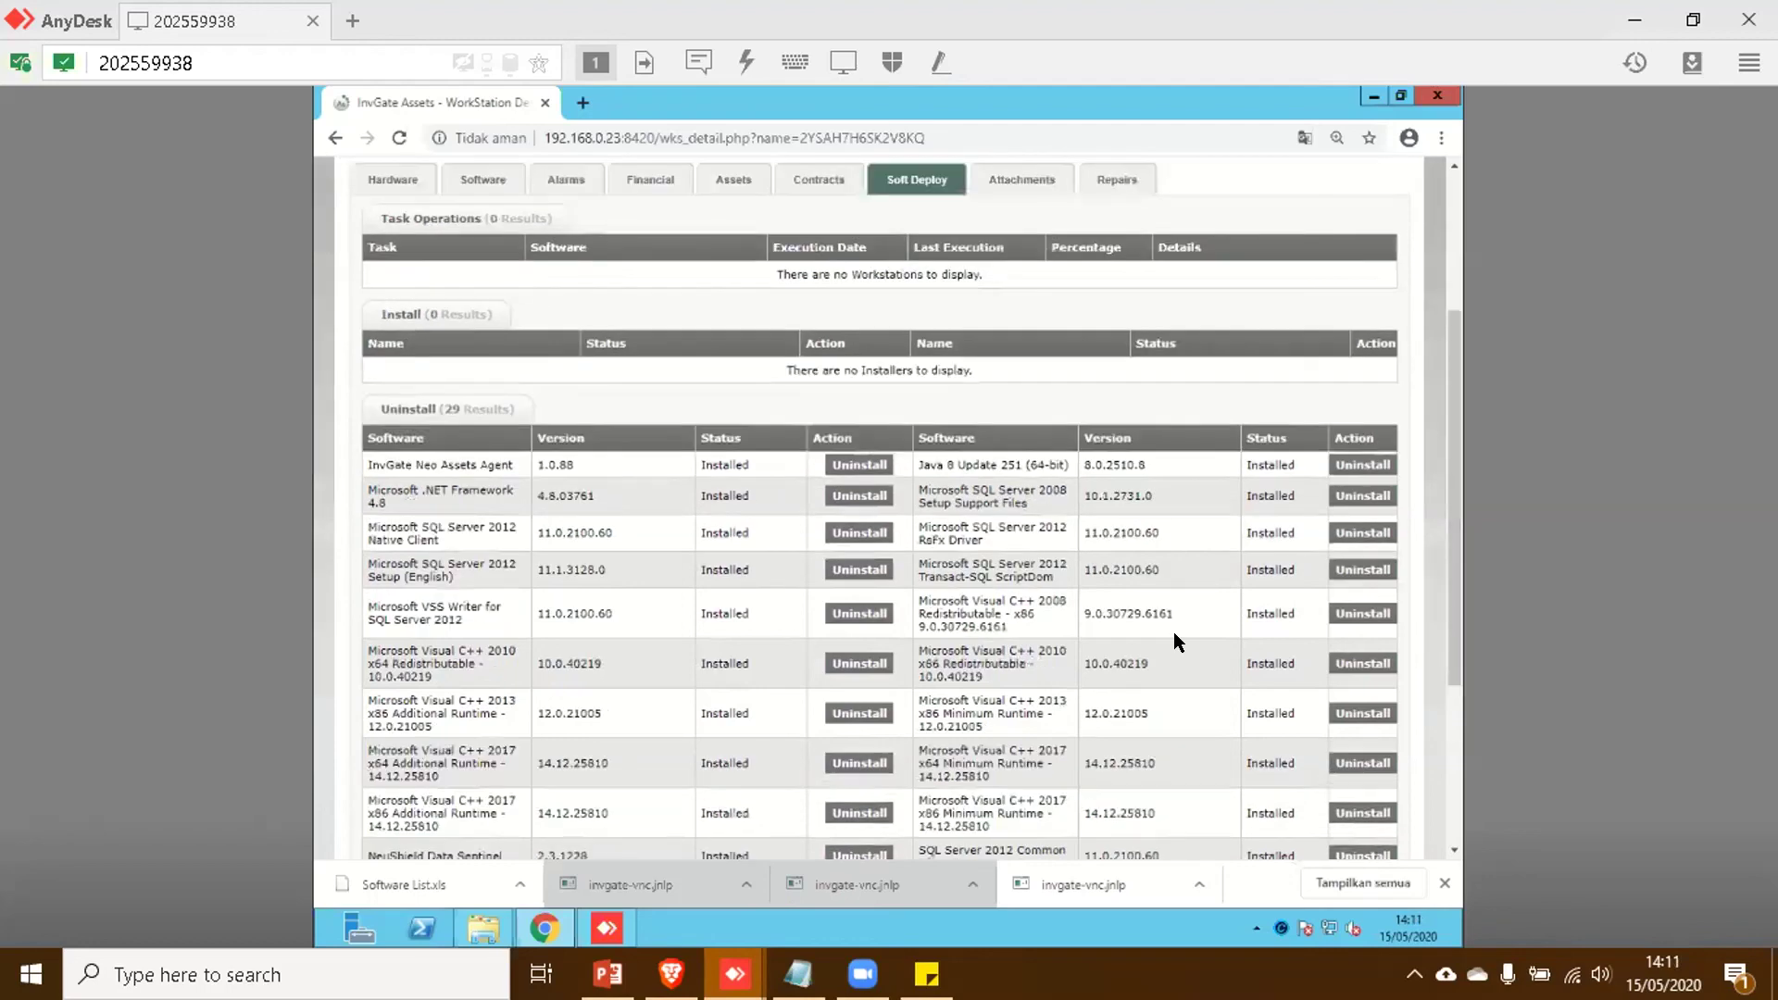
scroll(767, 452, "up", 3)
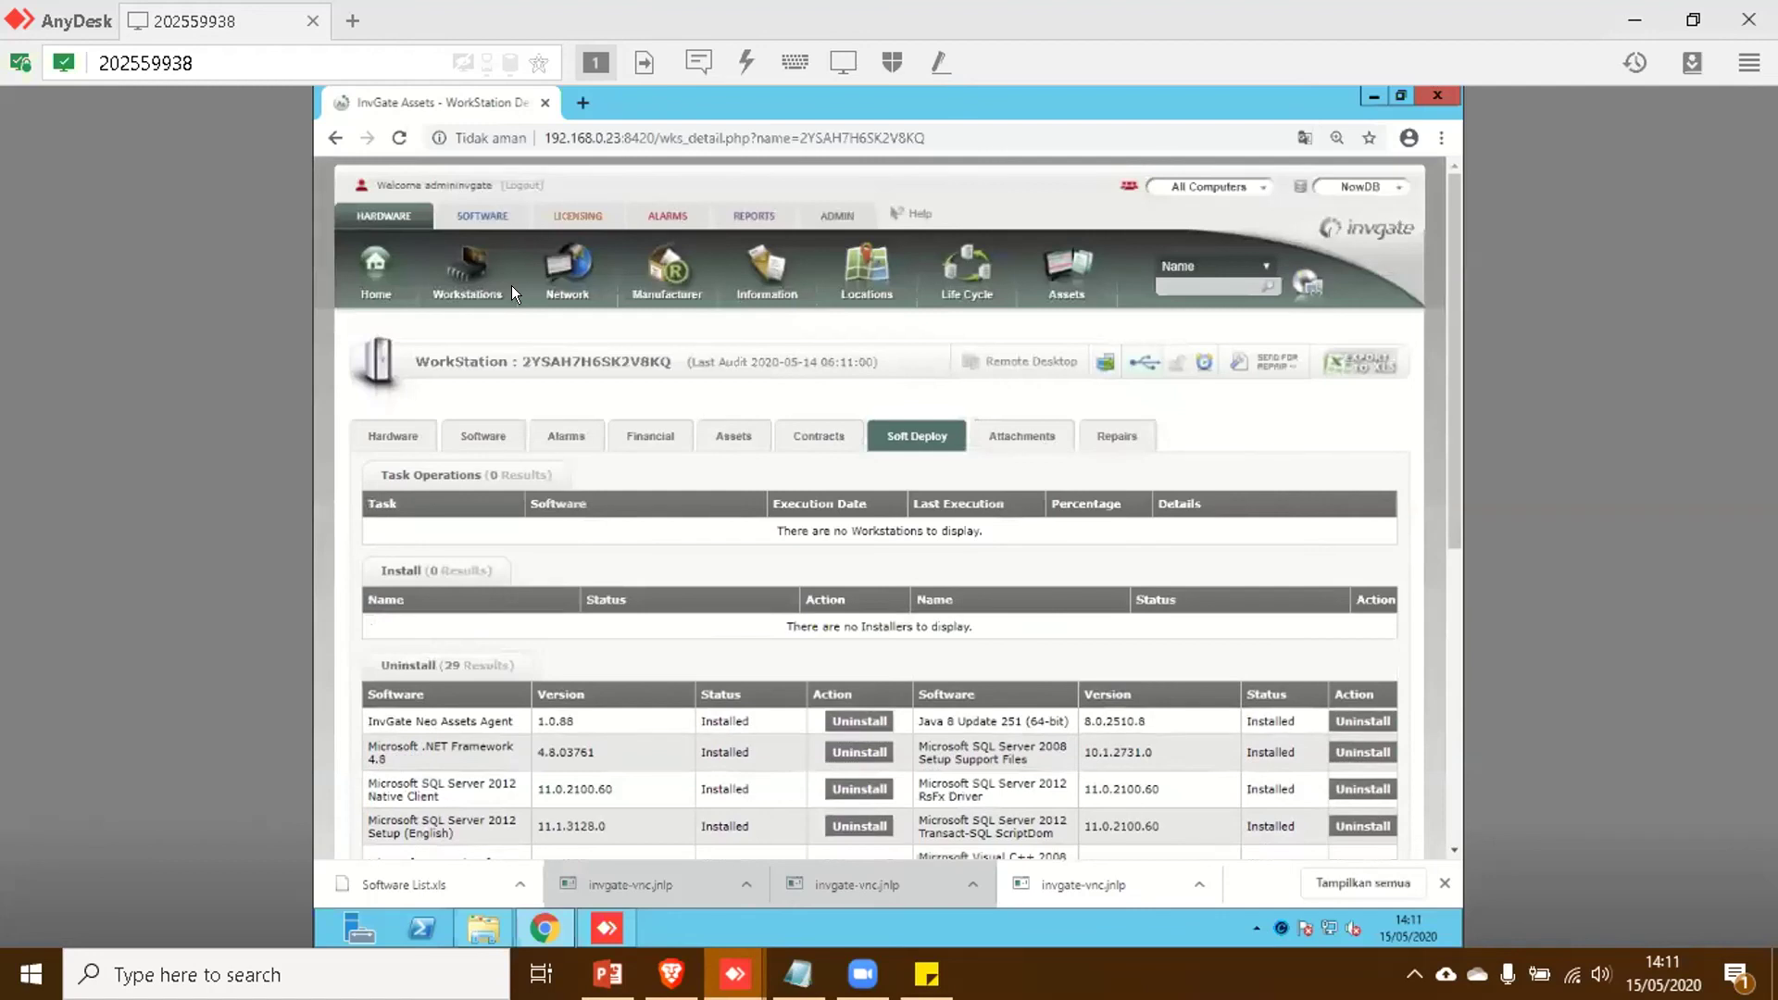
Step: Review workstation 2YSAH7H6SK2V8KQ's Hardware tab, then switch to the local Brave window
left_click(456, 270)
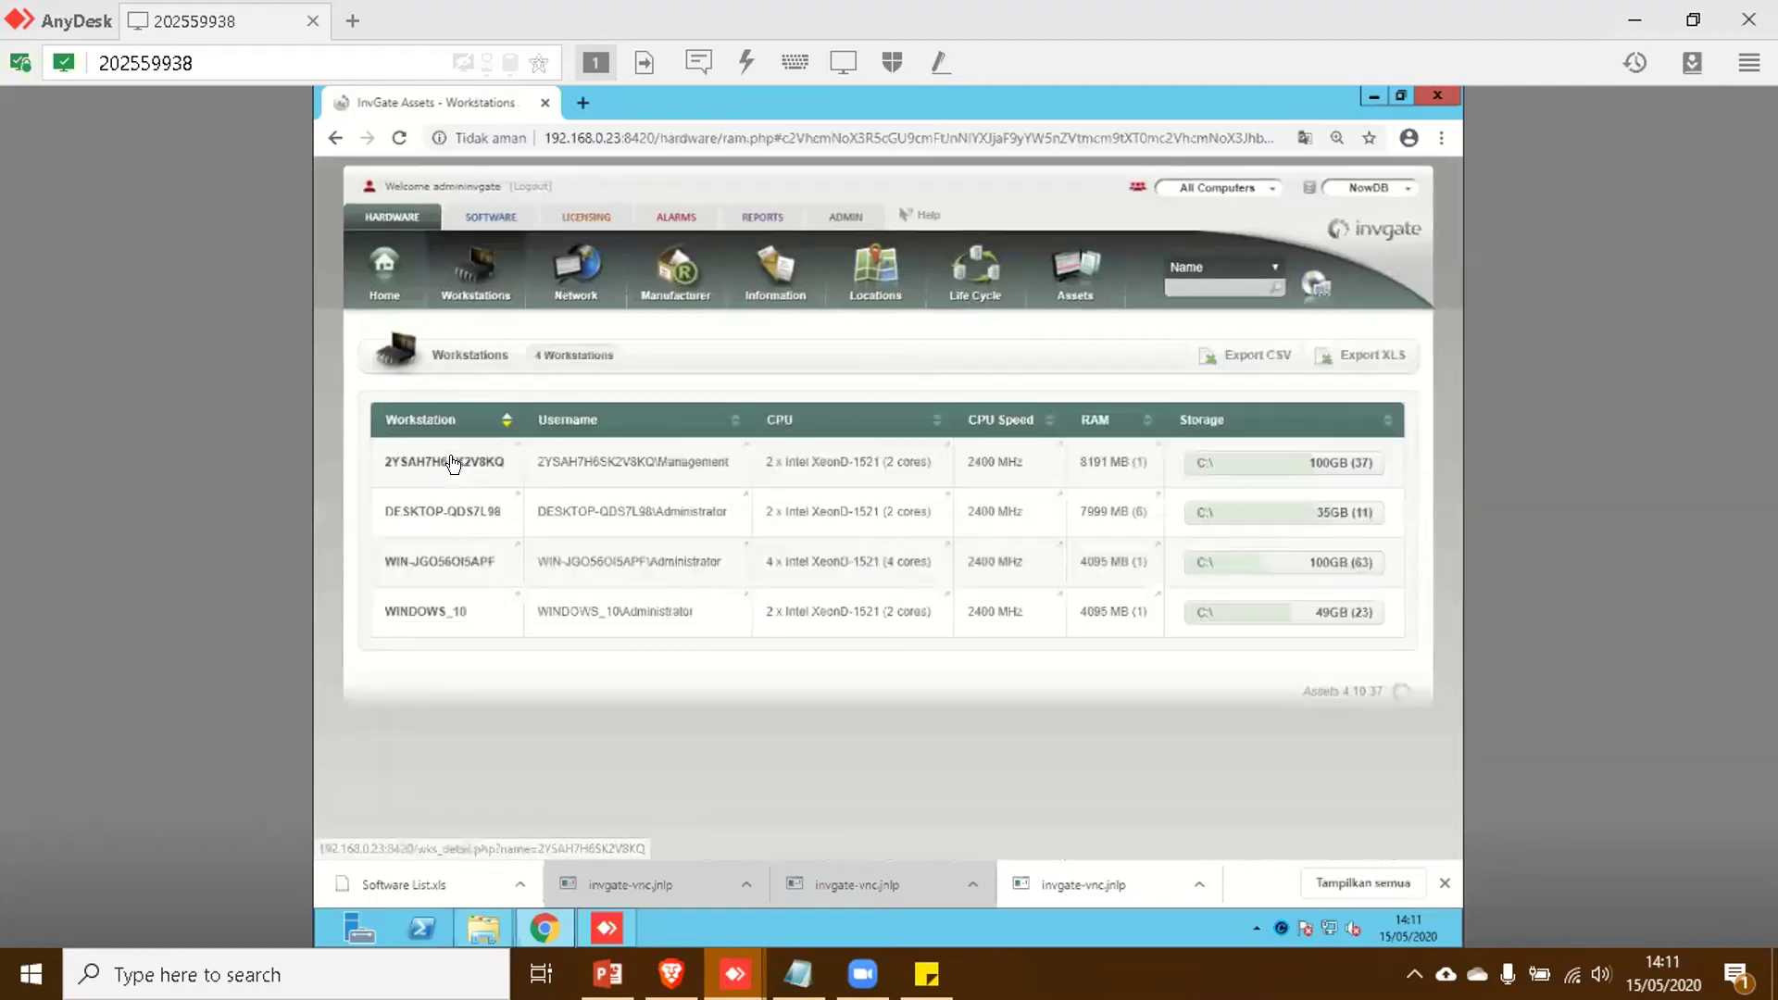
left_click(453, 462)
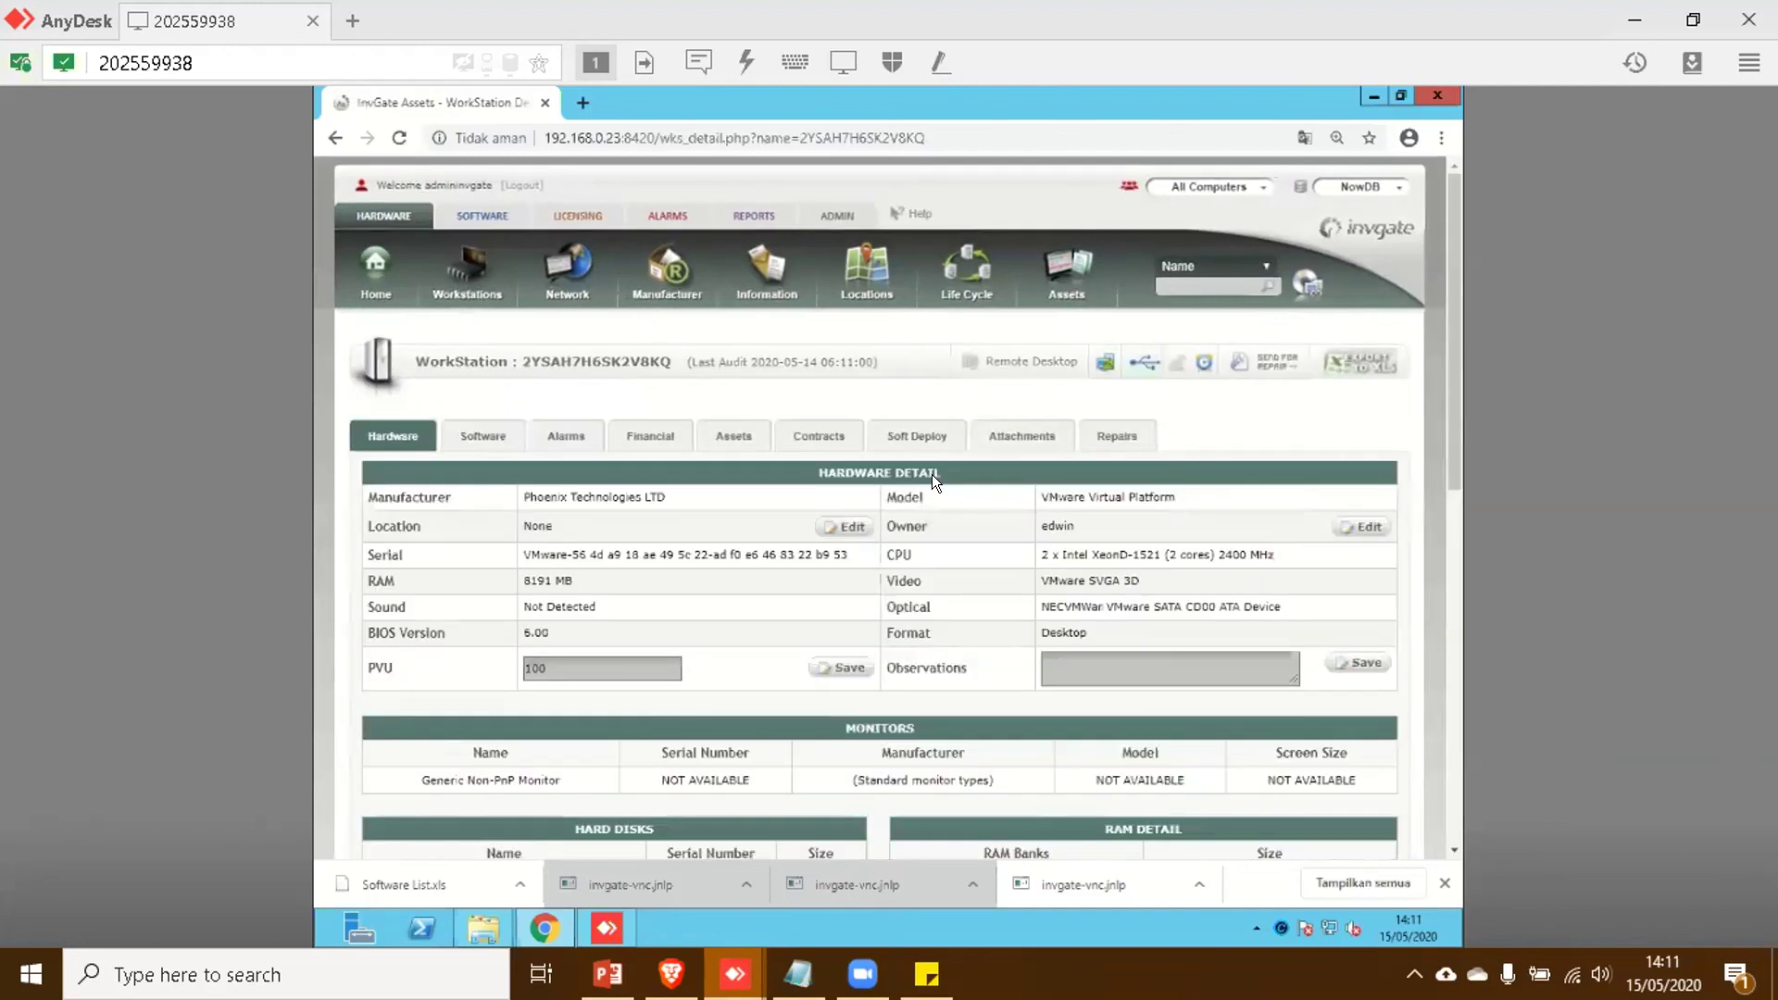
scroll(932, 474, "down", 2)
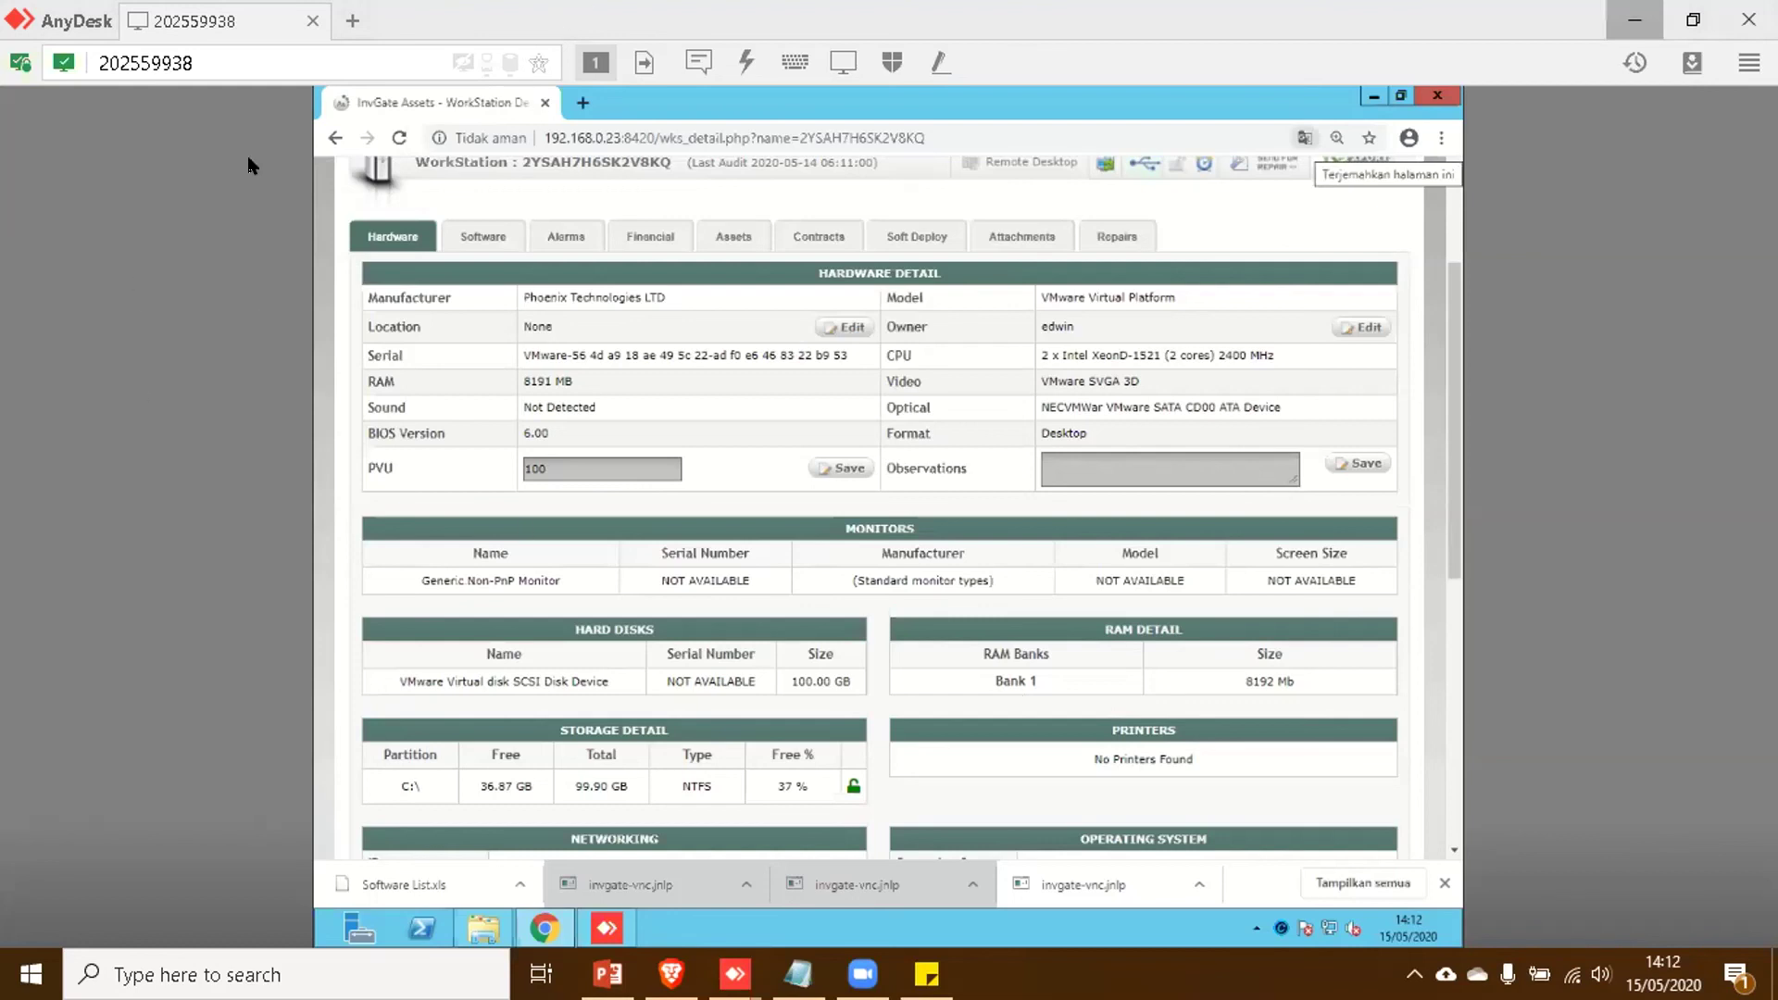
key("super+d")
key("alt+Tab")
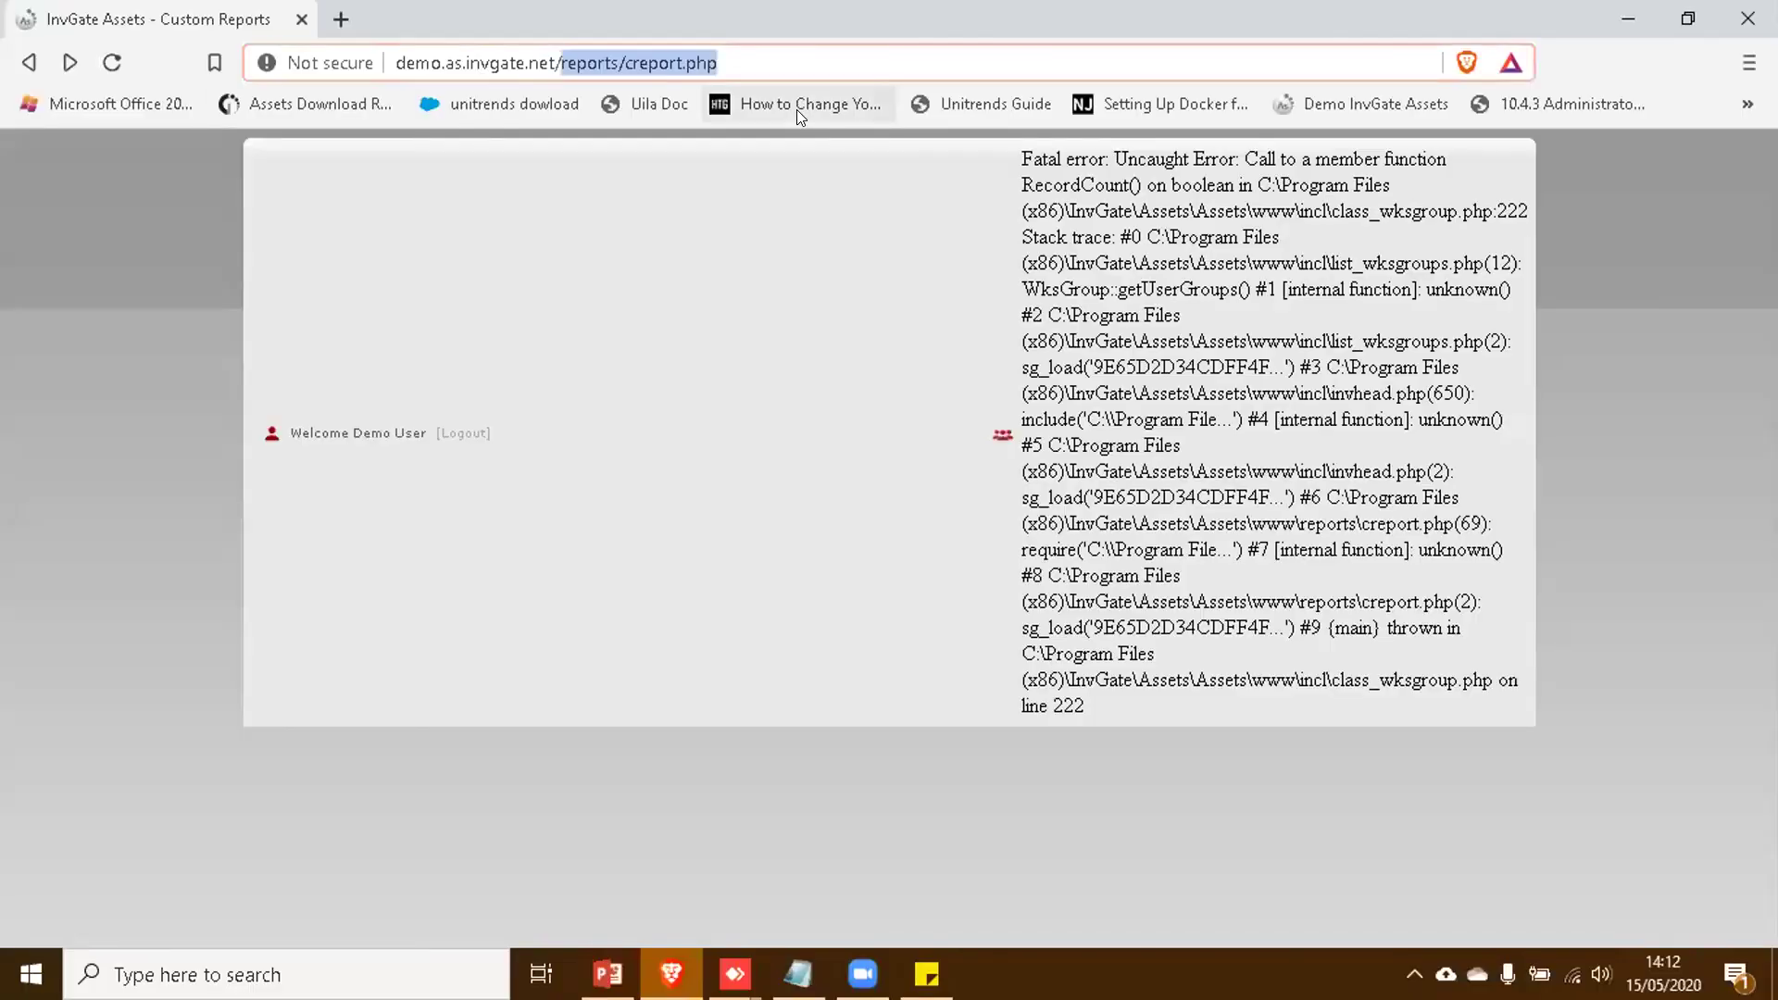
Step: Load demo.as.invgate.net in Brave and open its Executive Dashboard
left_click(797, 109)
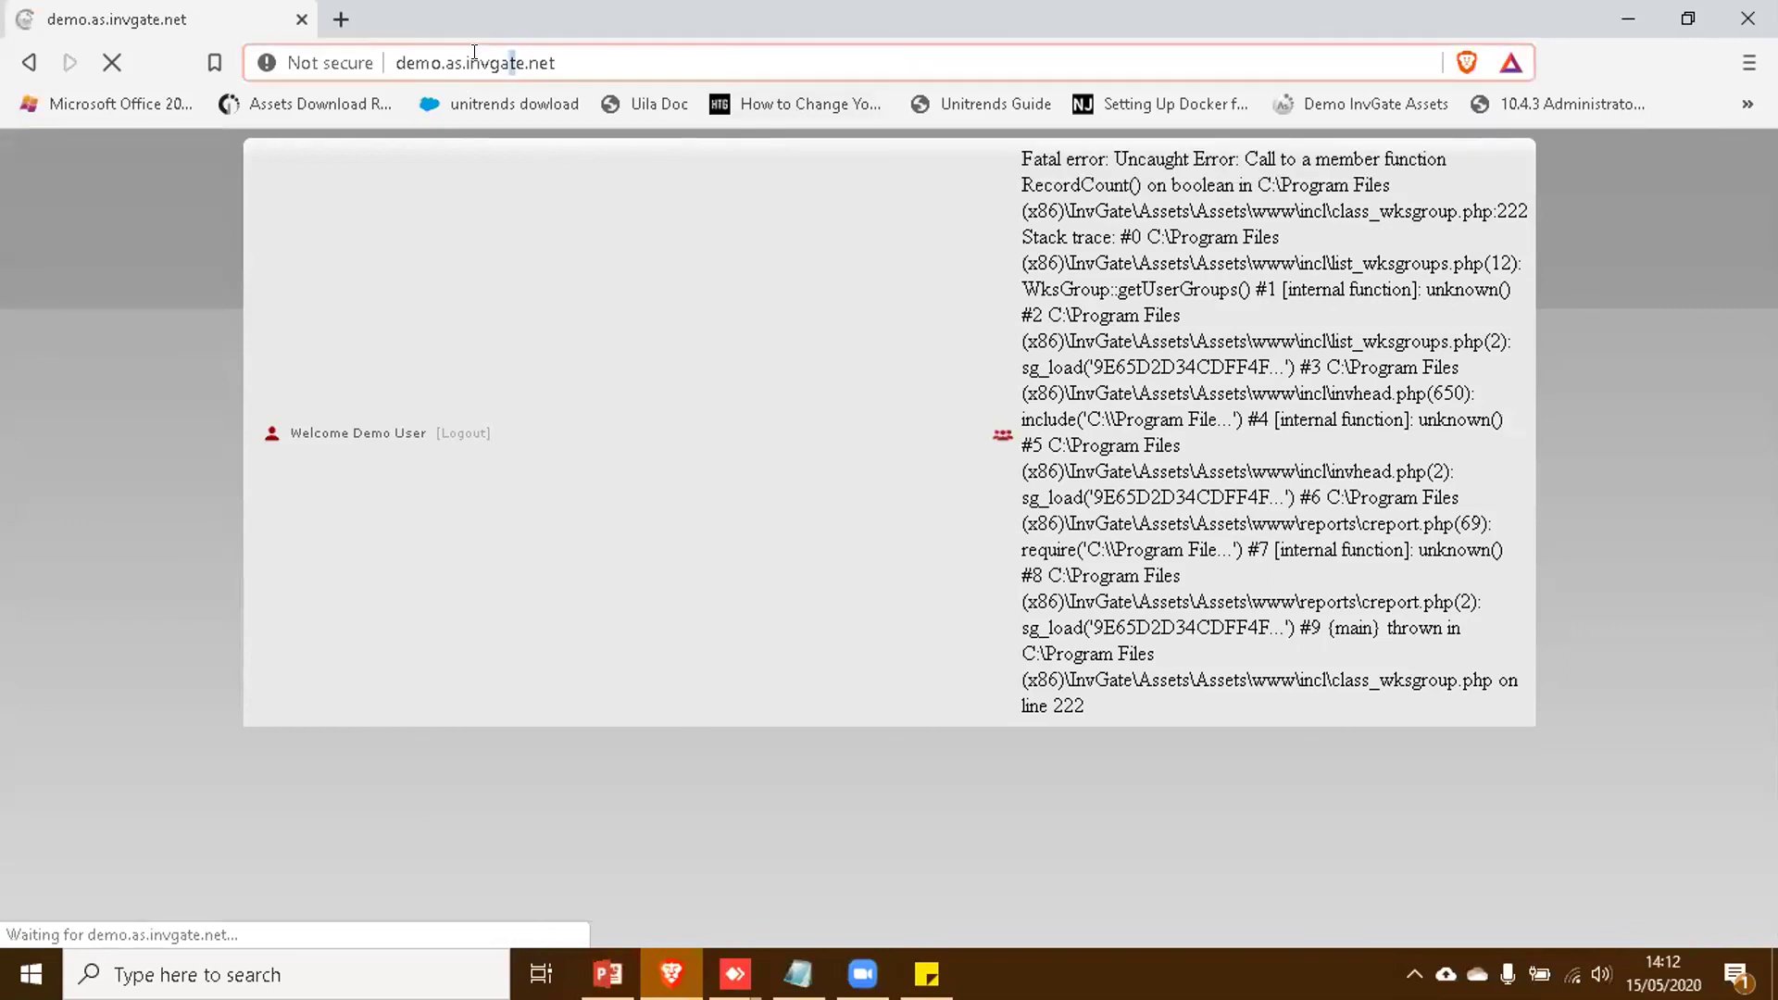
left_click(515, 62)
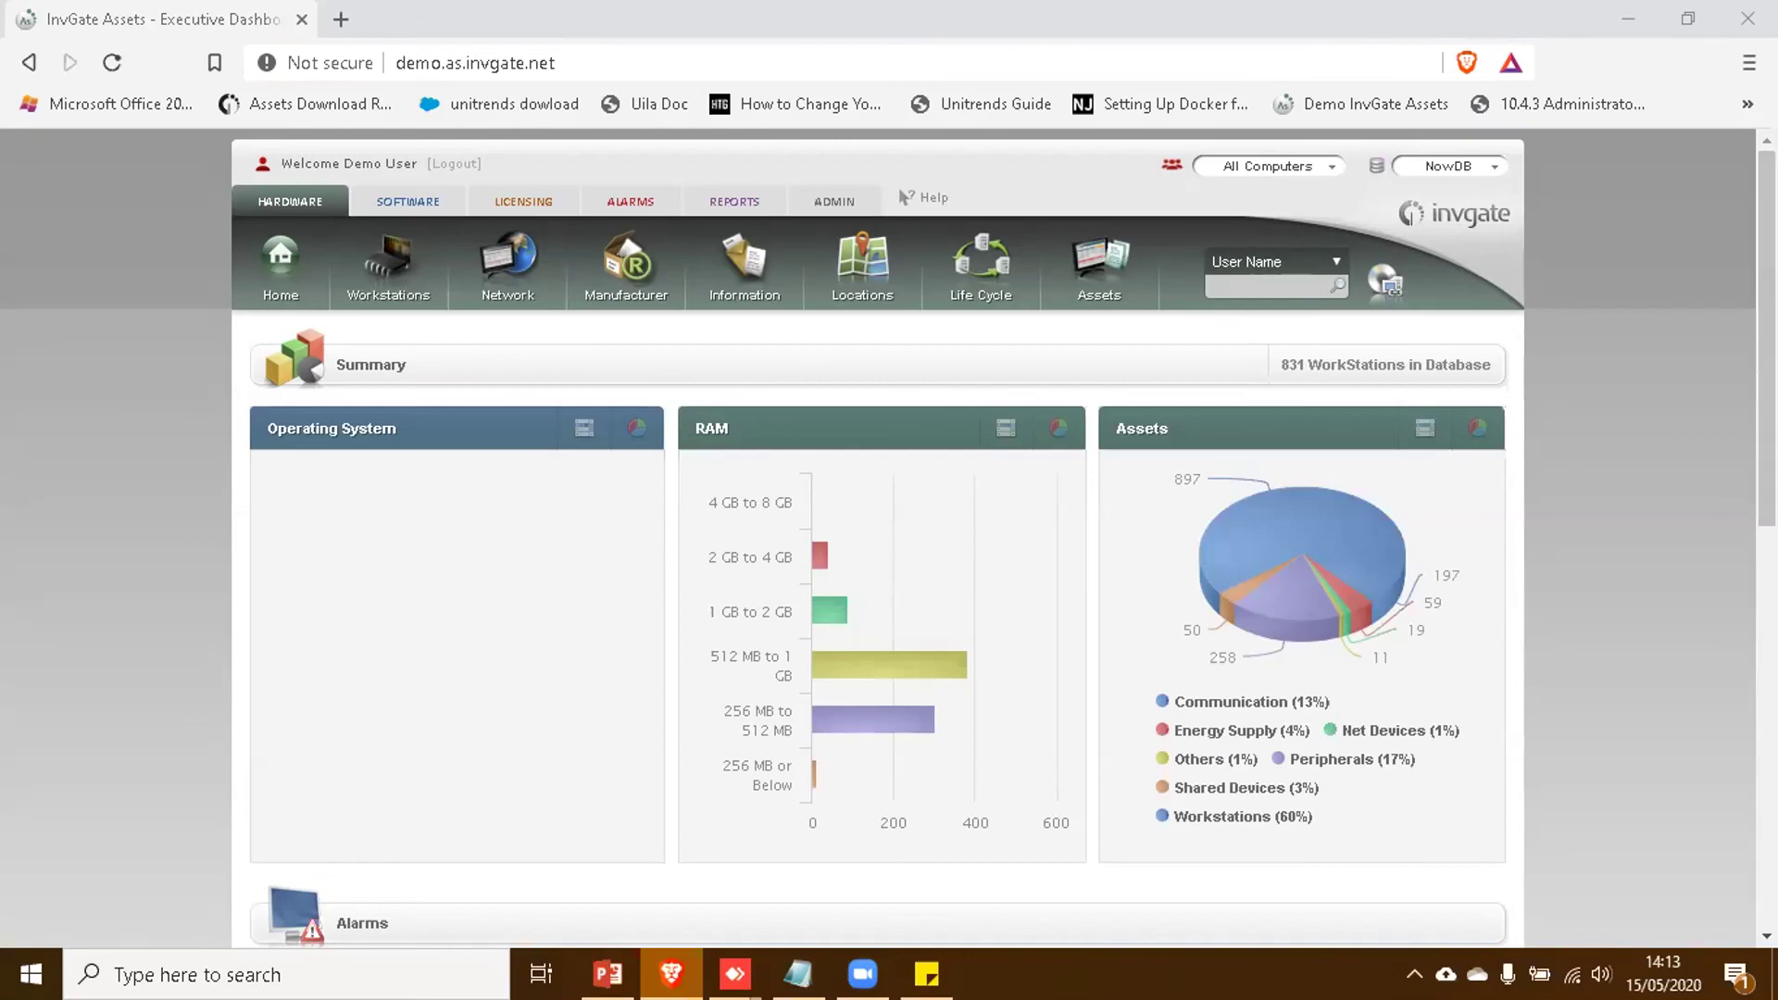
Step: Check the Alarms tables, then reload the Executive Dashboard so its RAM and Assets charts redraw
scroll(1362, 184, "down", 3)
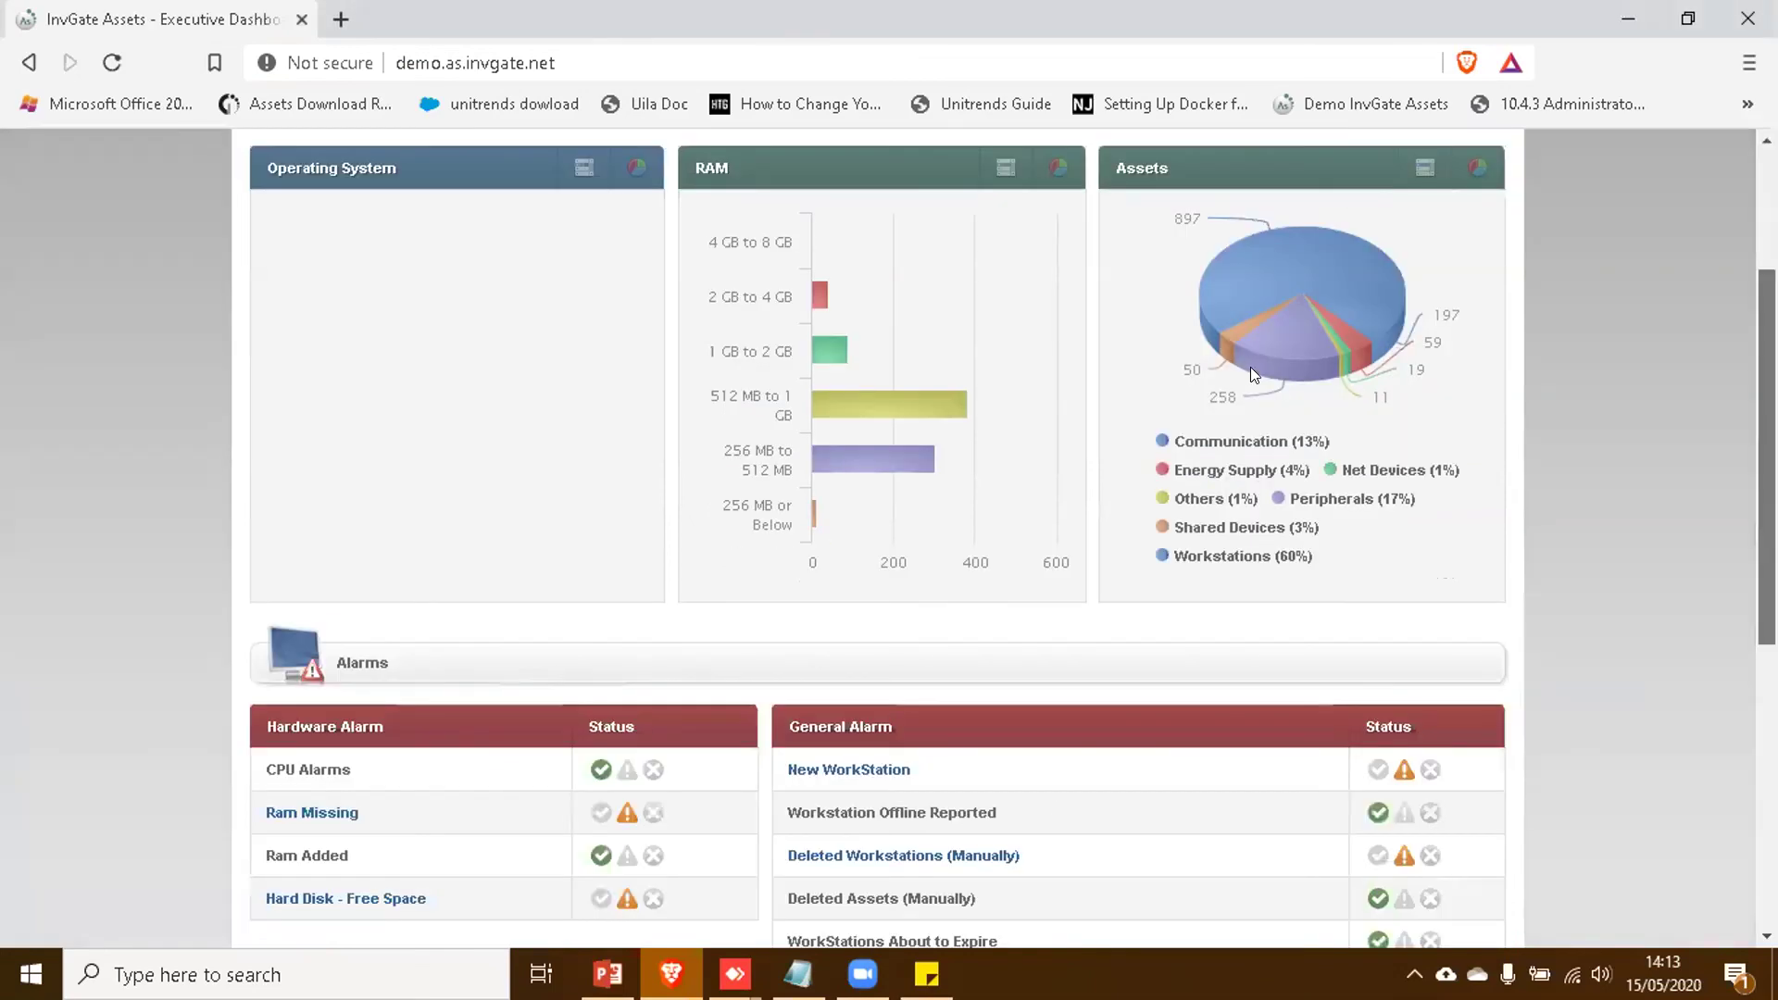
scroll(1250, 367, "up", 3)
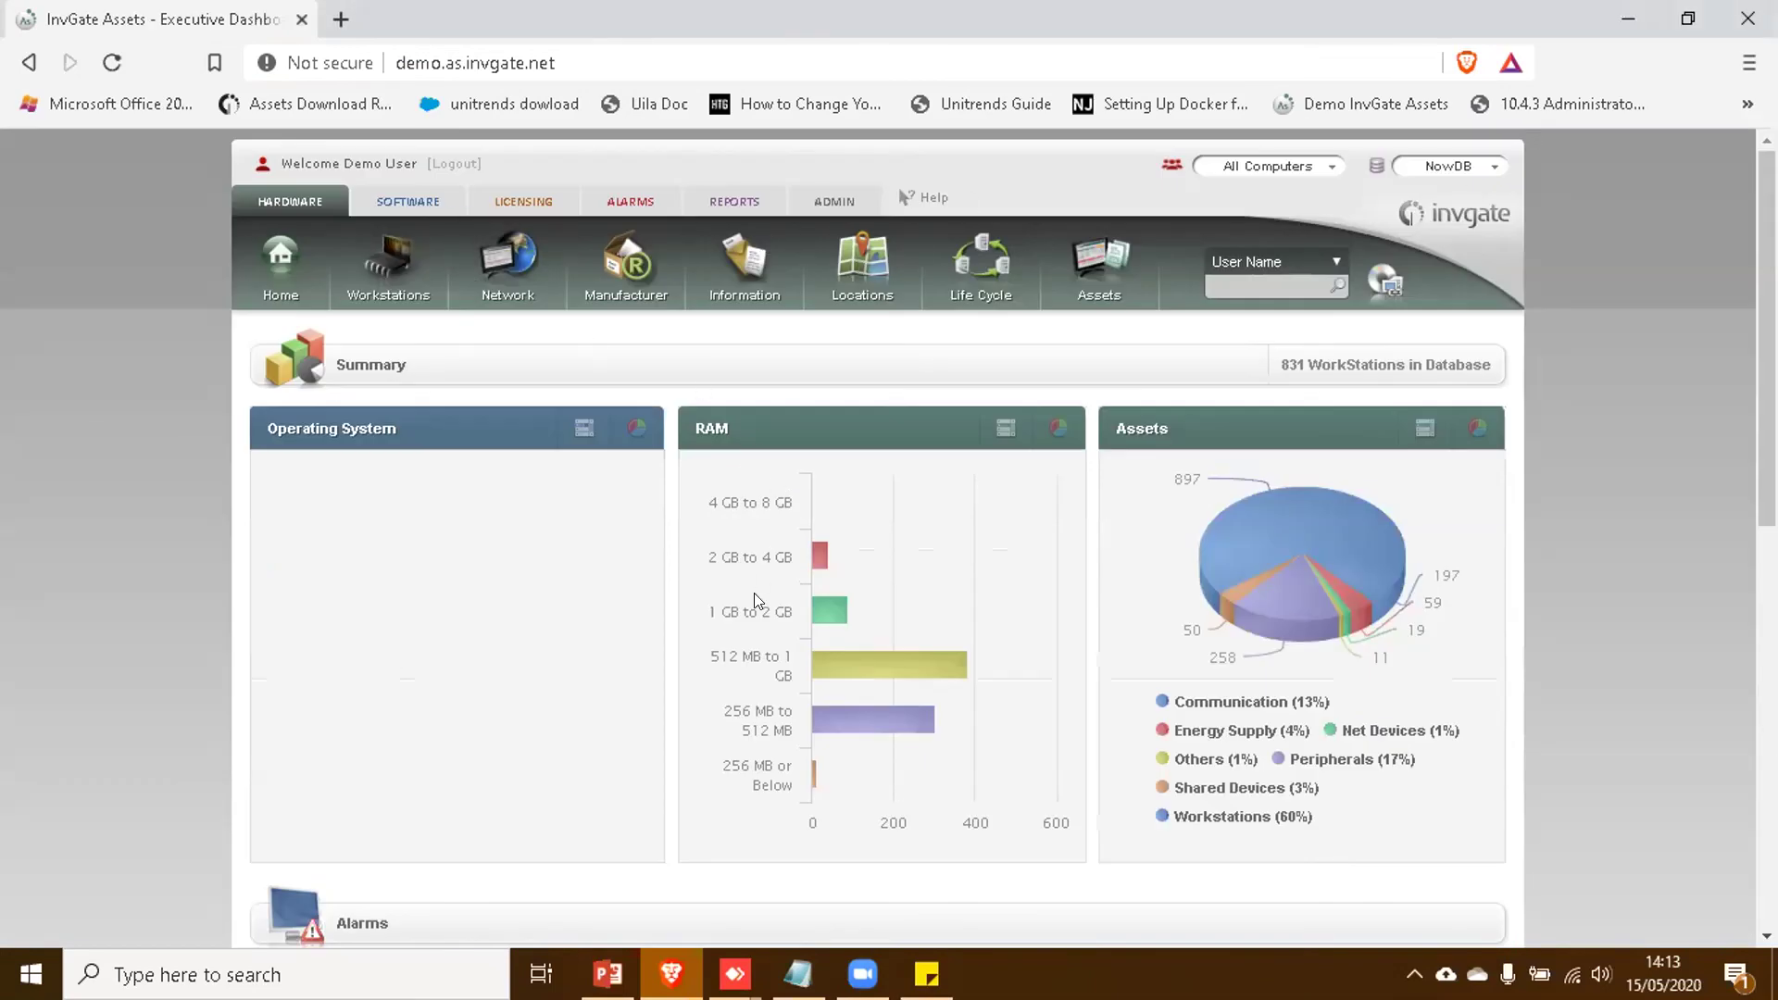
scroll(757, 600, "down", 5)
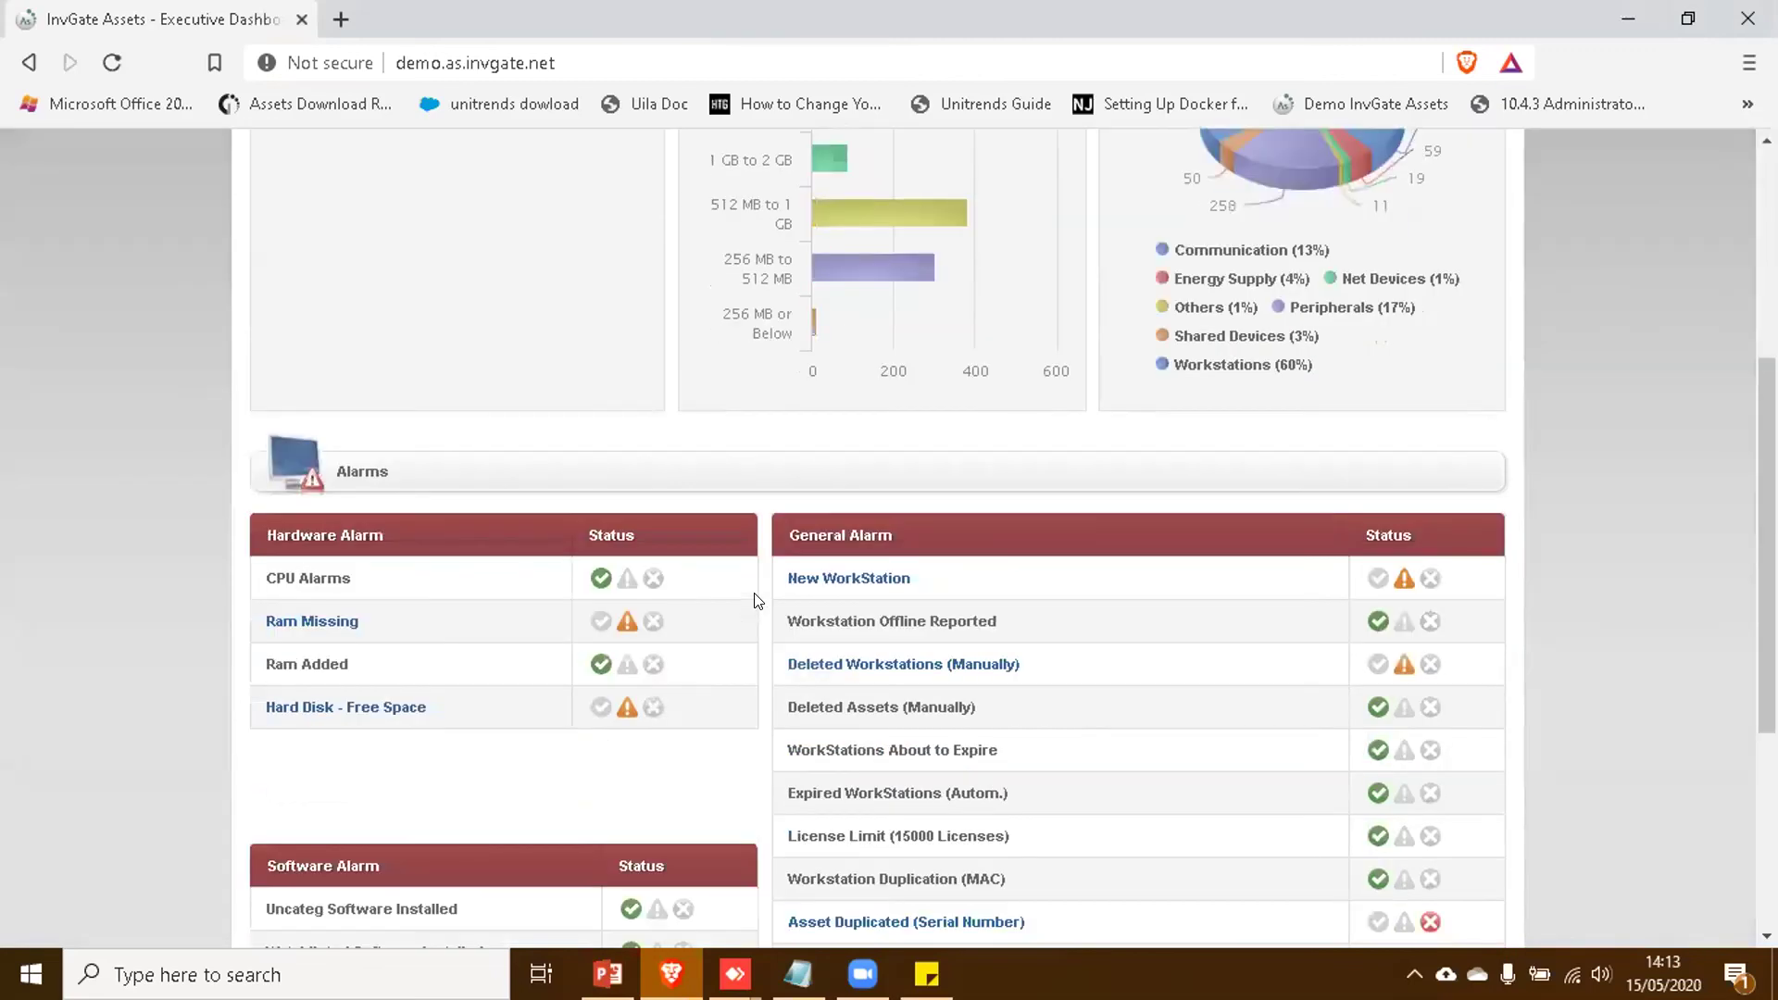
scroll(756, 600, "up", 5)
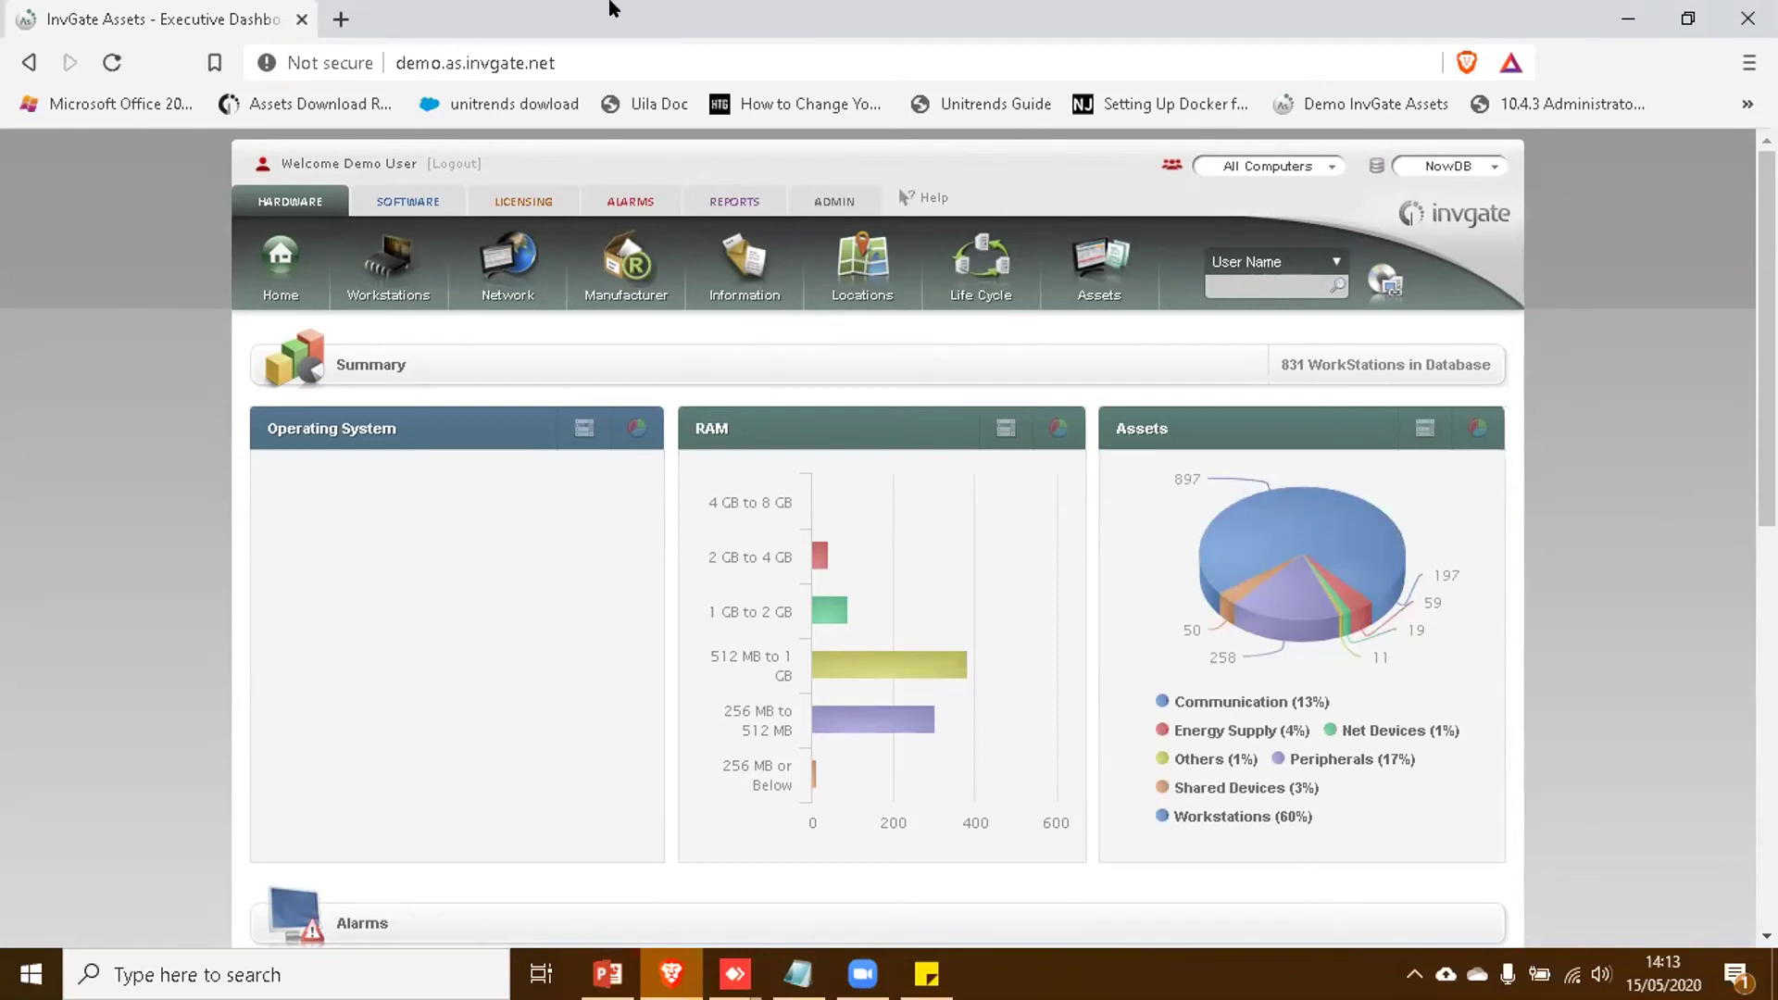
left_click(99, 58)
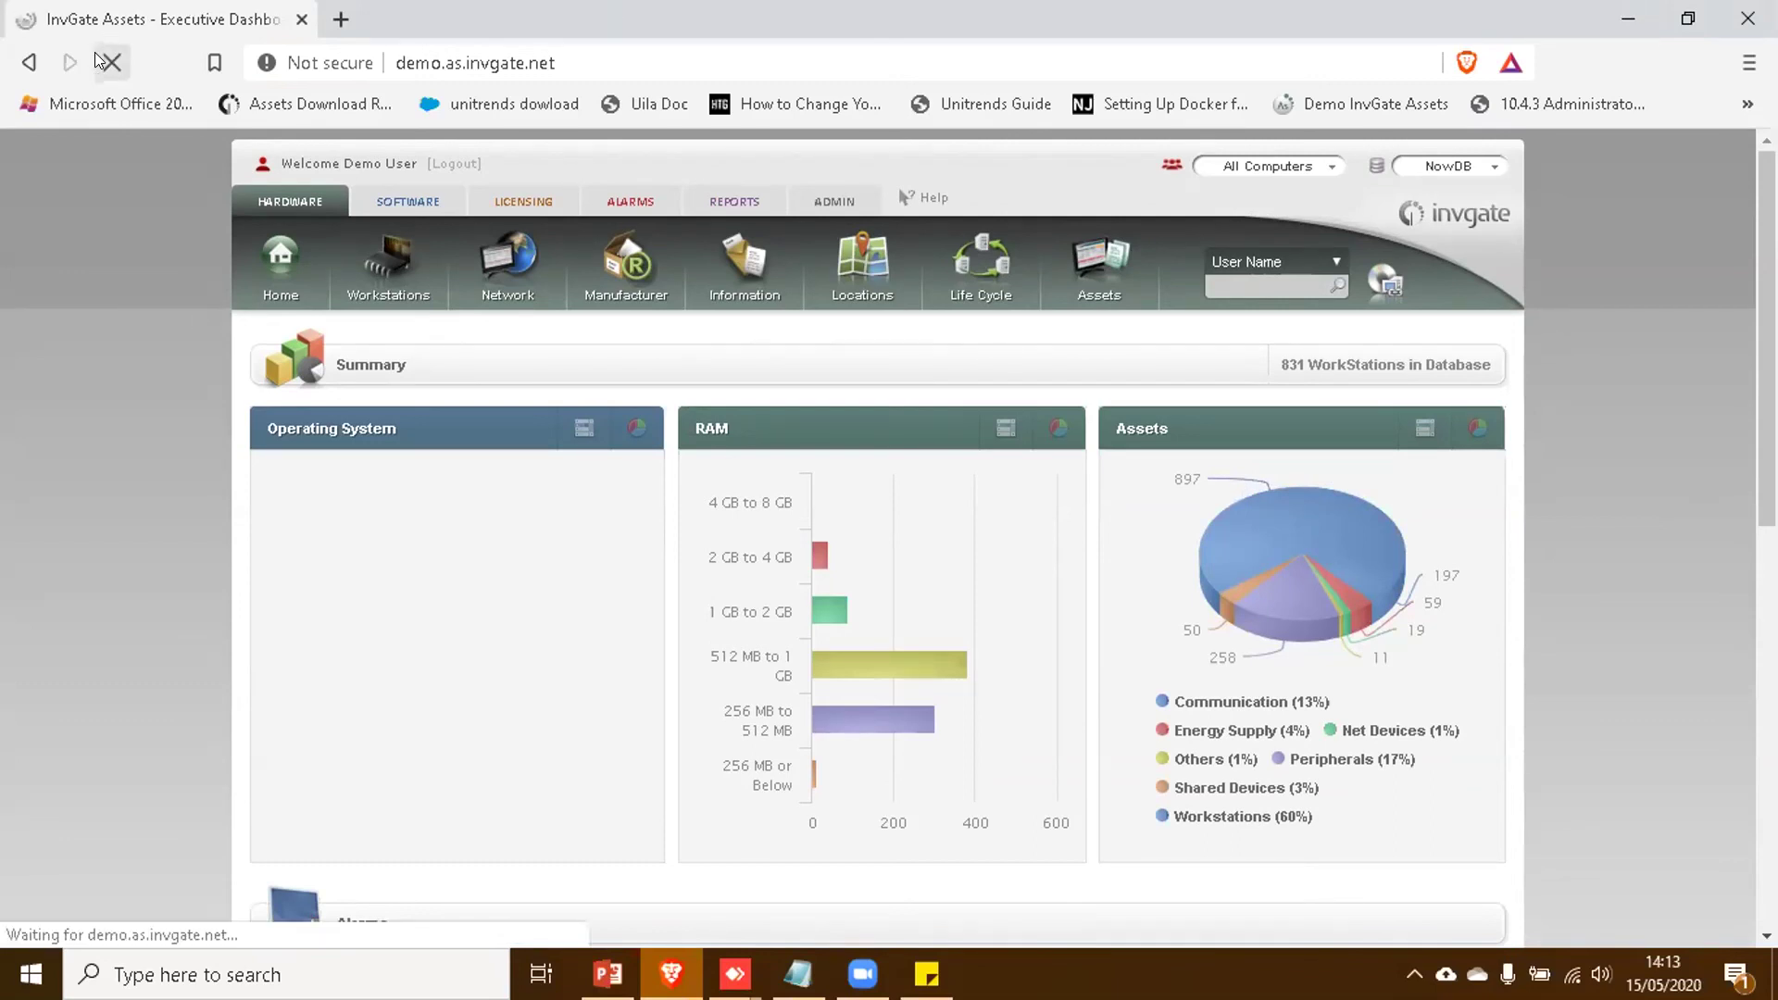